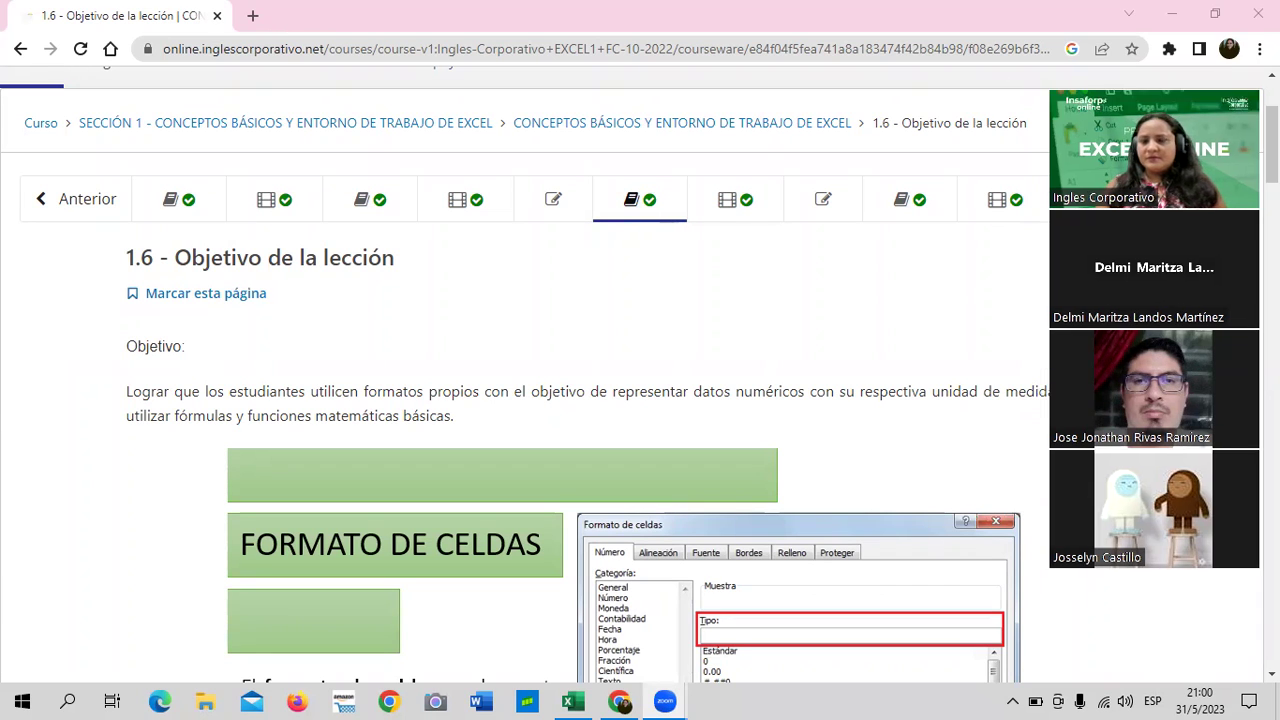
Scroll lesson 1.6 to the Formato de celdas image, then switch to the Formatos personalizados workbook
left_click_drag(1169, 115, 1183, 85)
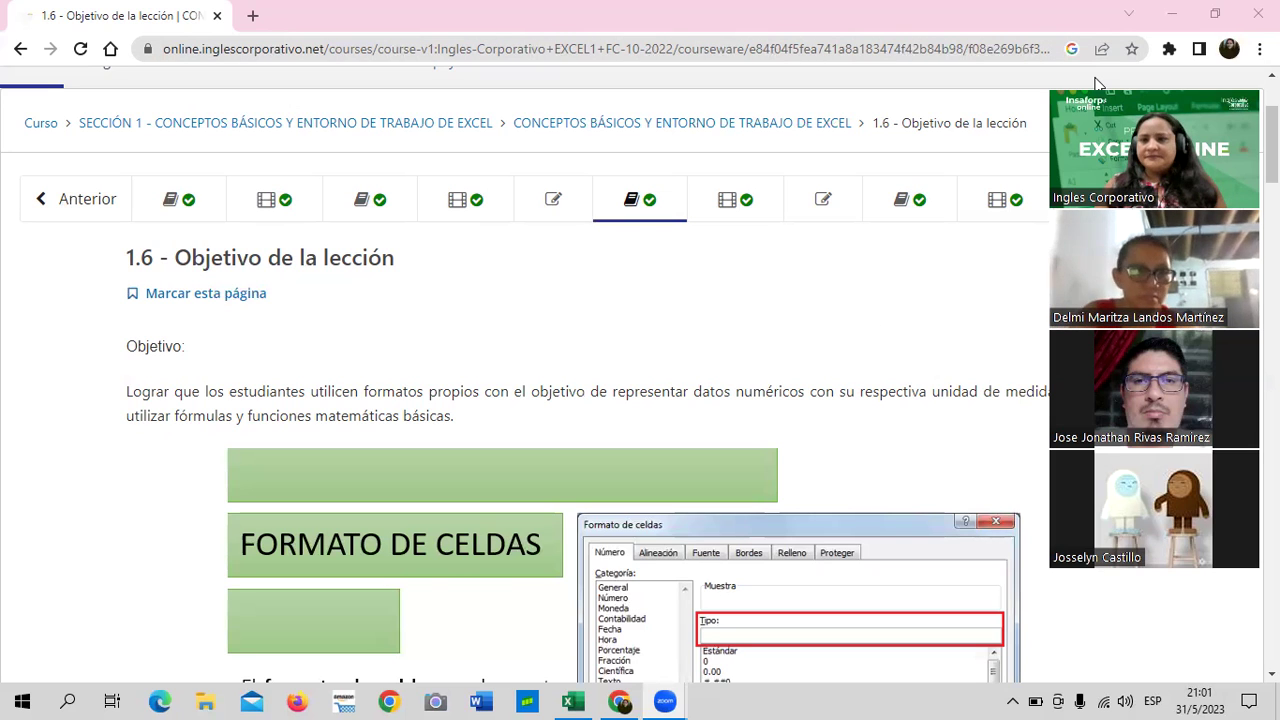
left_click(1096, 80)
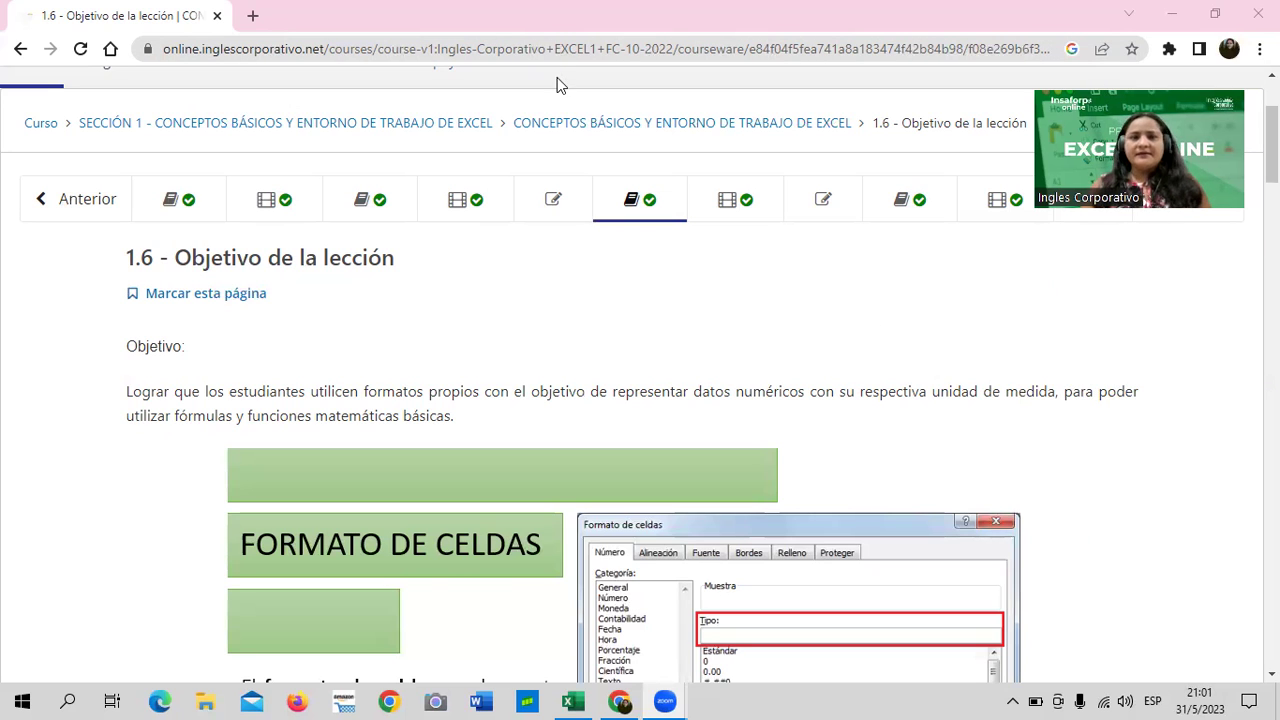
scroll(668, 333, "down", 1)
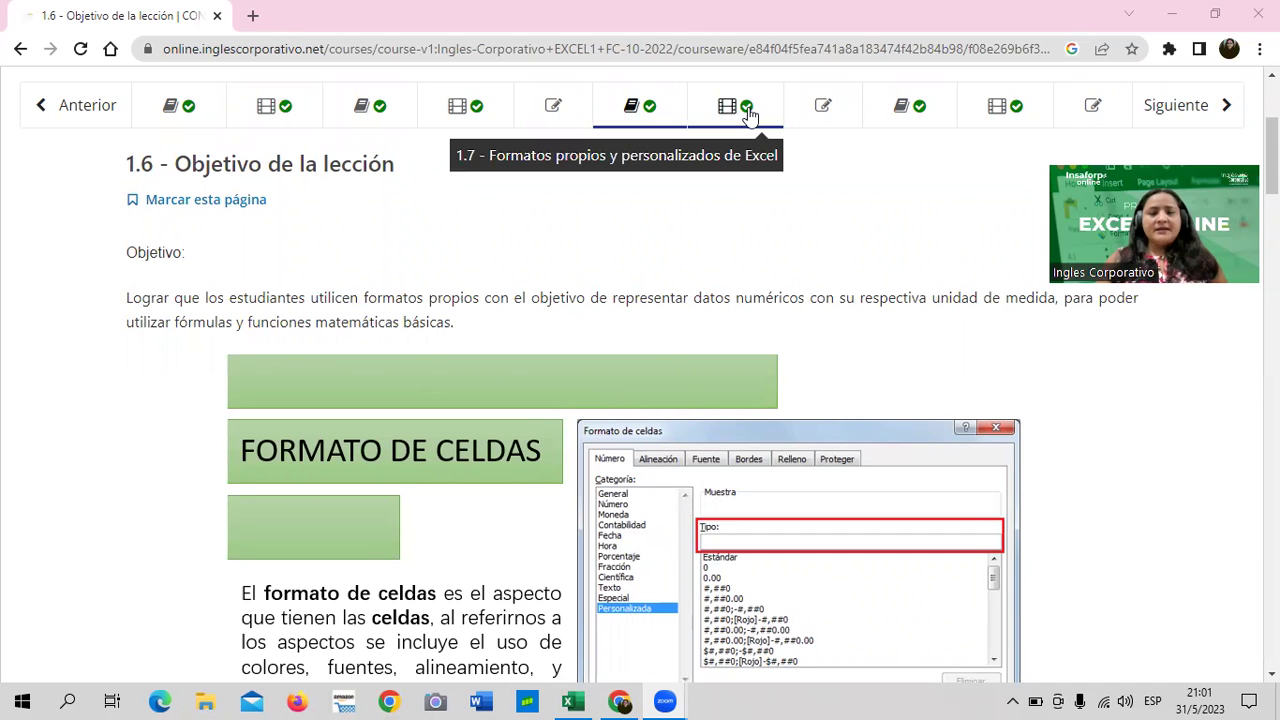
scroll(688, 403, "down", 4)
scroll(705, 405, "up", 3)
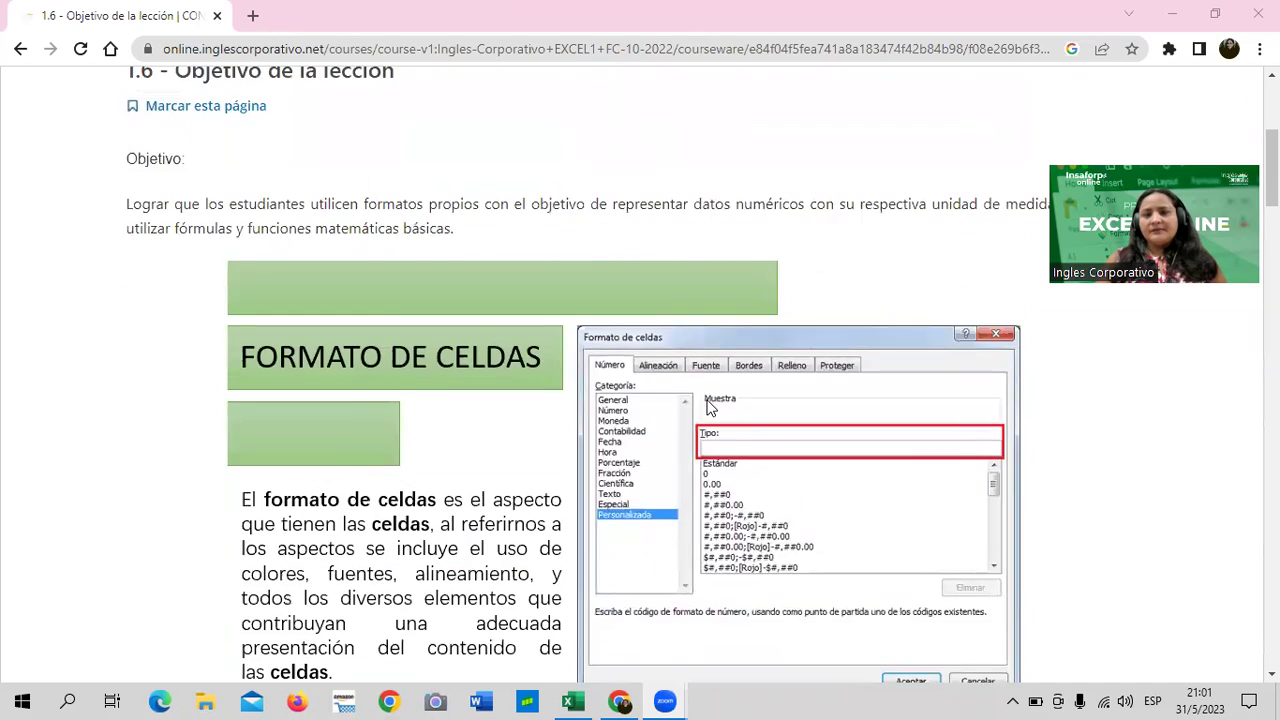
scroll(707, 405, "up", 3)
left_click(572, 701)
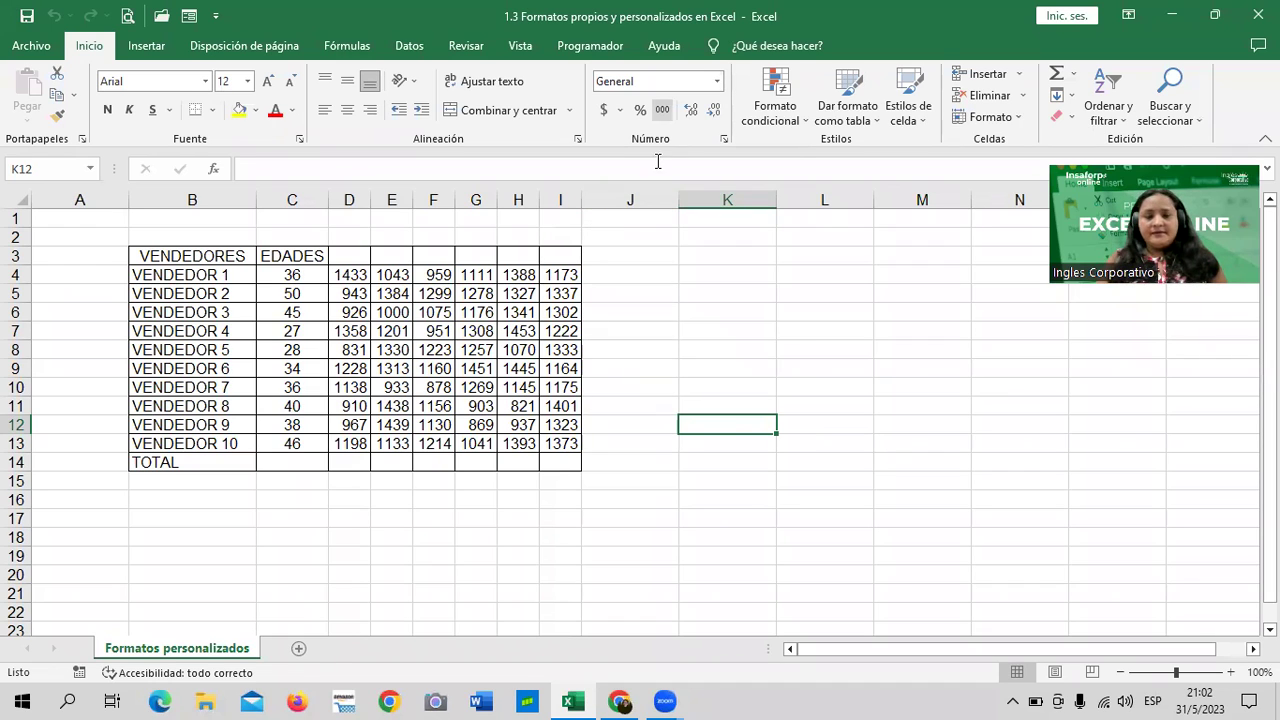
mouse_move(621, 700)
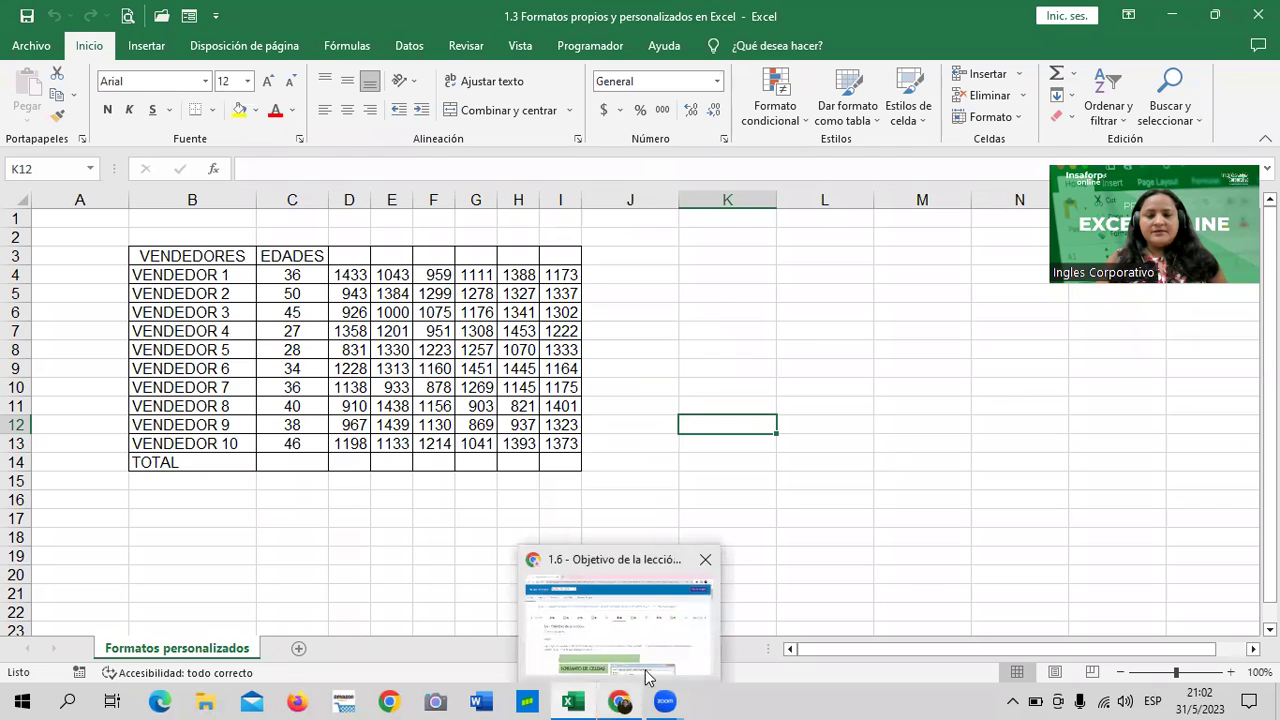
Return to the course and open the 1.5 Laboratorio quiz
left_click(697, 648)
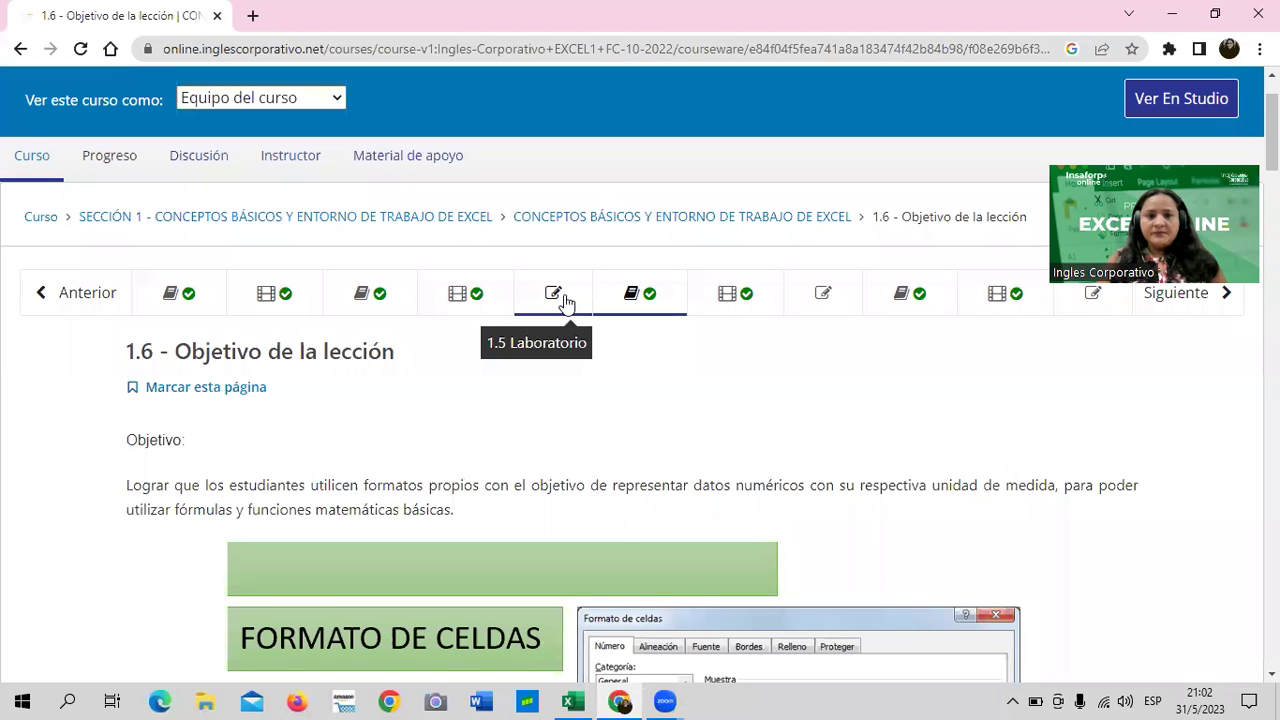
left_click(566, 302)
scroll(566, 362, "down", 4)
scroll(568, 375, "up", 5)
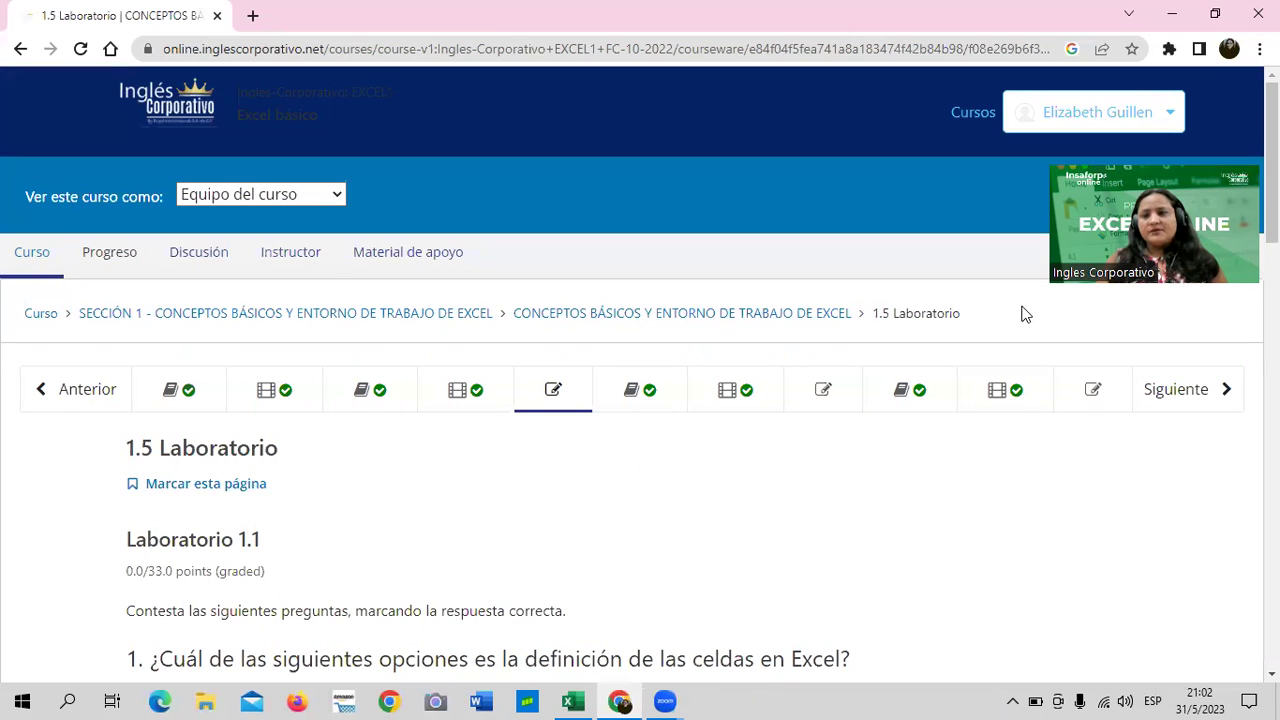
left_click_drag(1180, 185, 1195, 110)
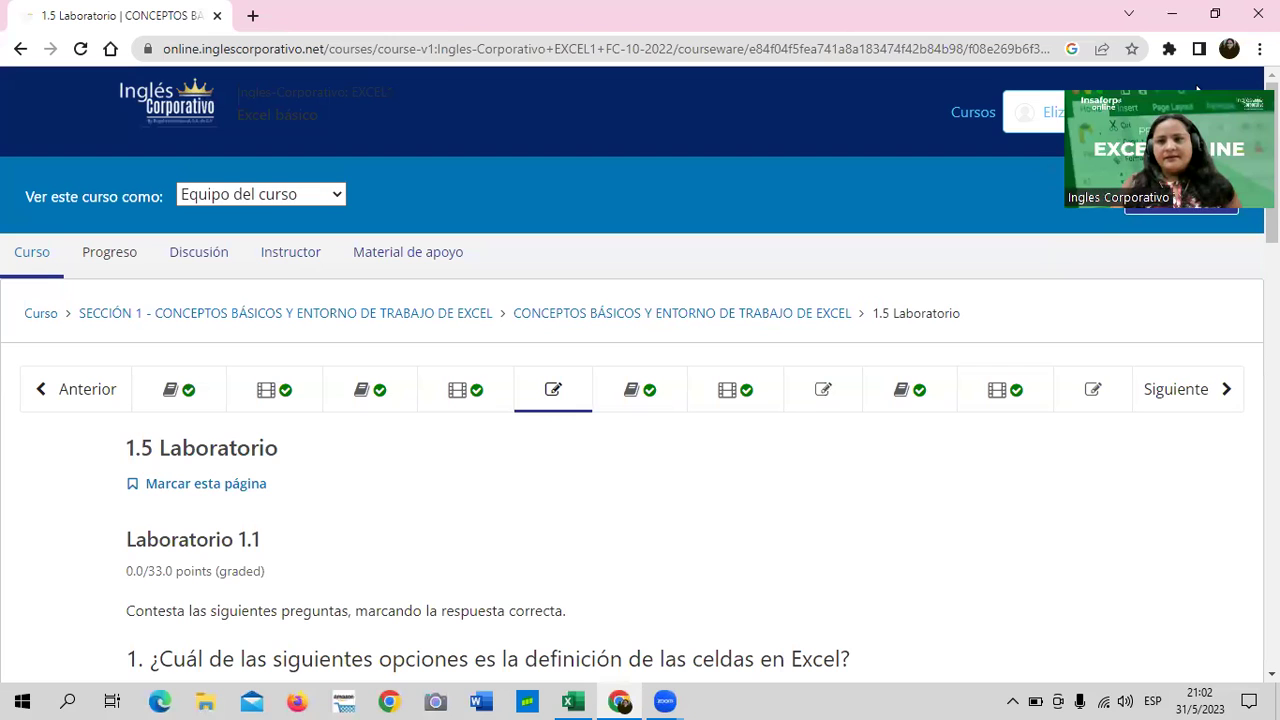
left_click(1197, 90)
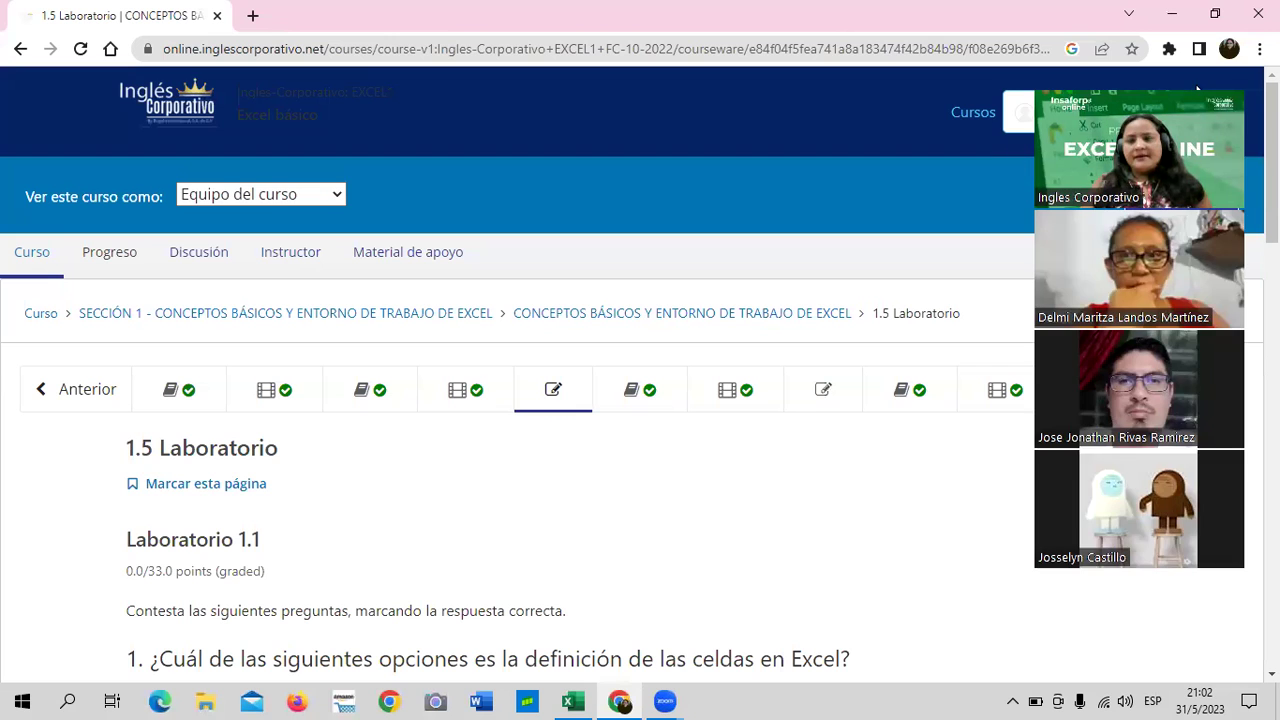
Open the 1.8 Laboratorio quiz and scroll through its format questions
left_click(802, 400)
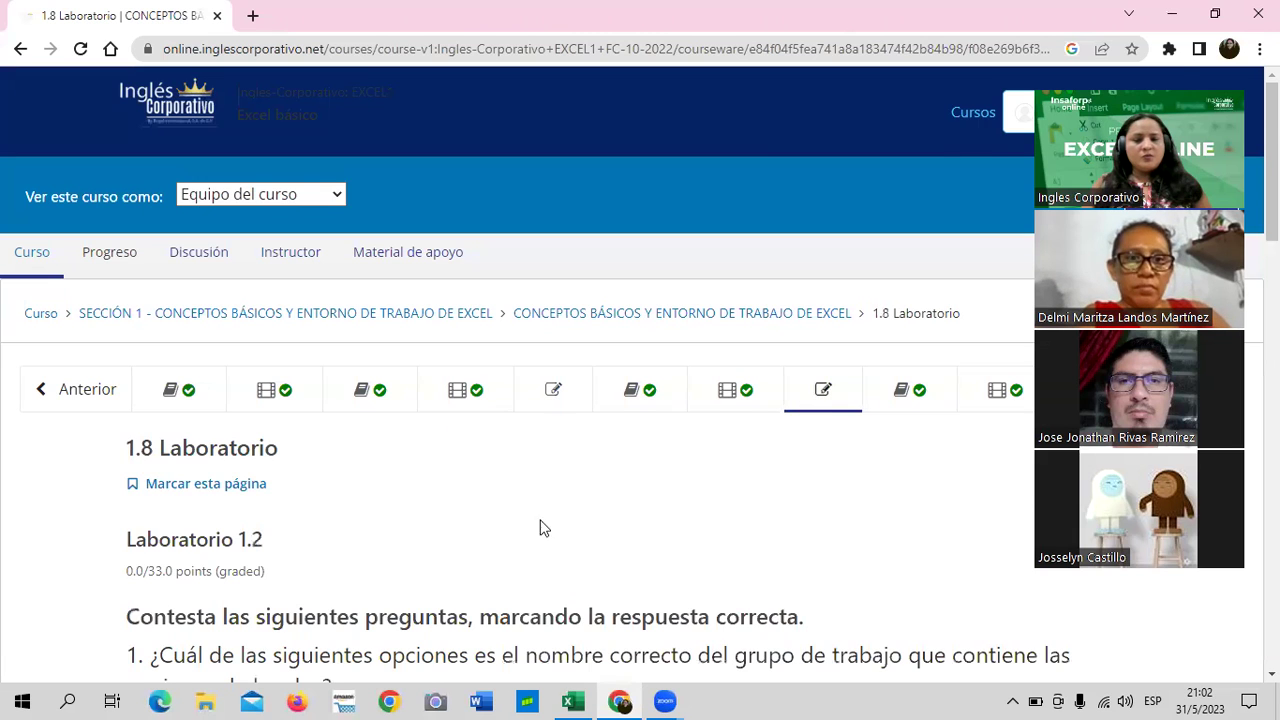
scroll(563, 516, "down", 2)
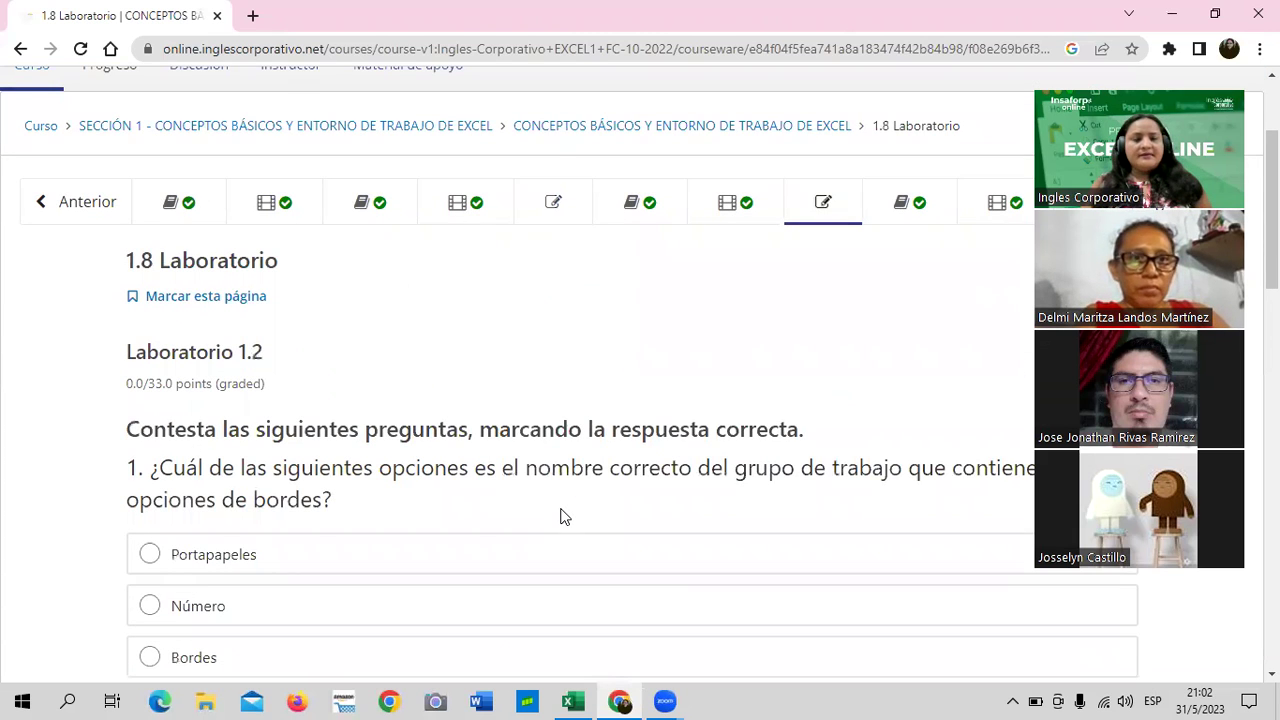
scroll(563, 516, "down", 2)
scroll(563, 516, "down", 2)
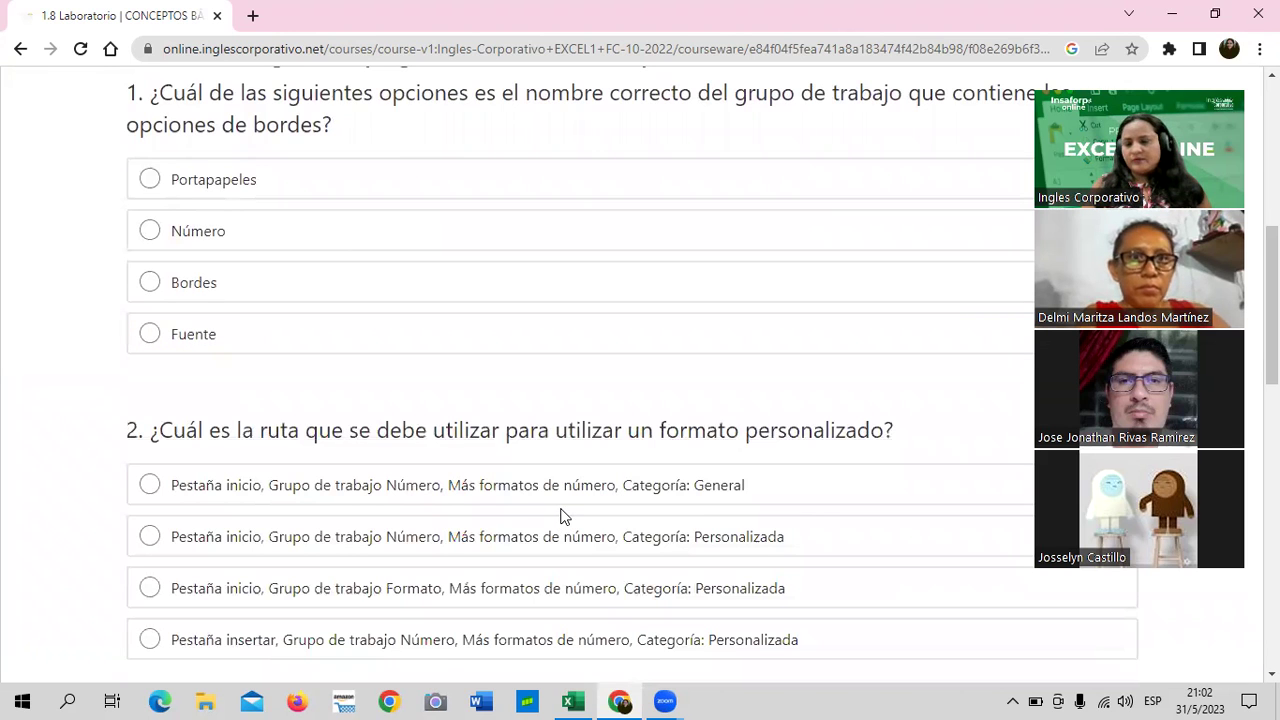
scroll(550, 506, "down", 1)
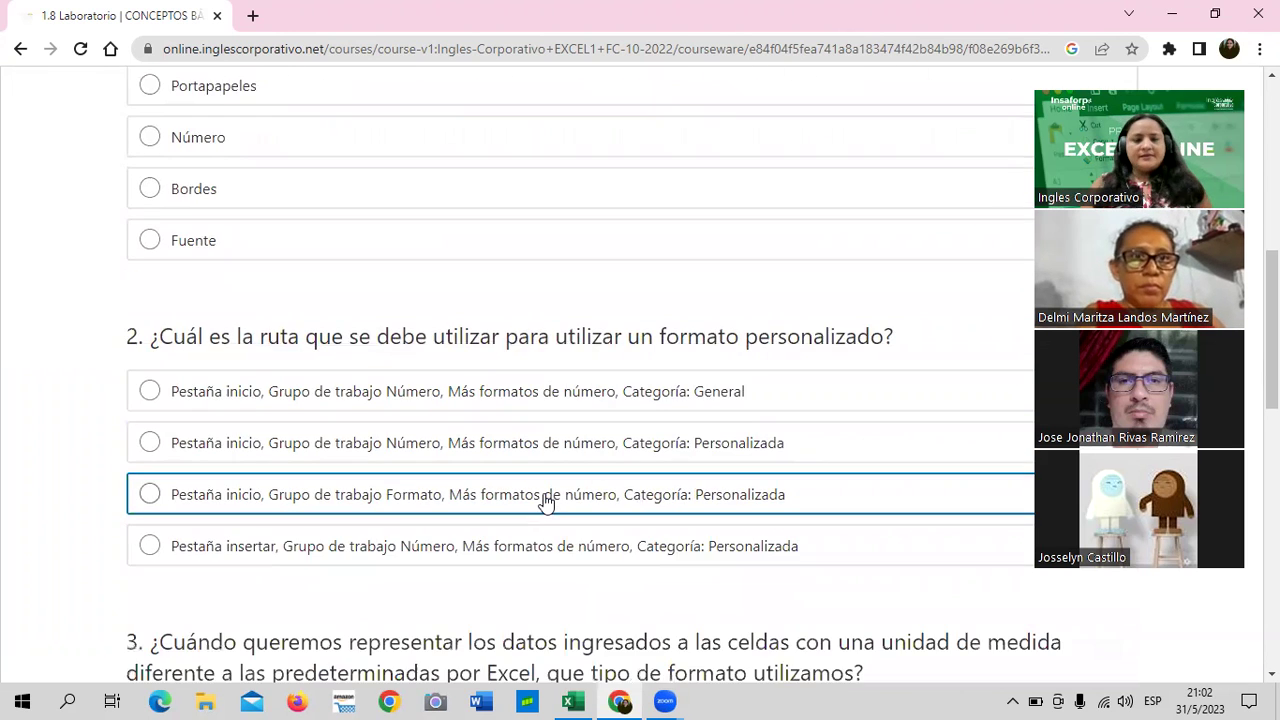
scroll(545, 502, "down", 1)
scroll(545, 495, "down", 1)
scroll(545, 495, "down", 5)
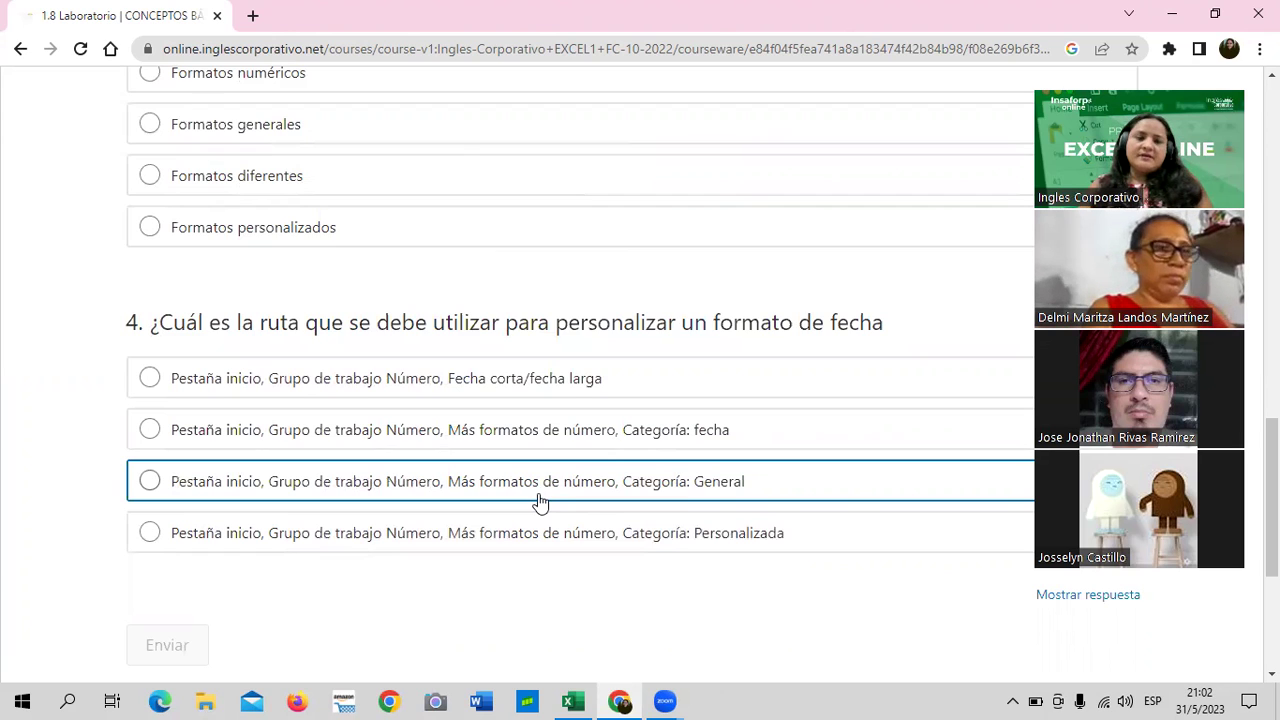
scroll(538, 499, "up", 3)
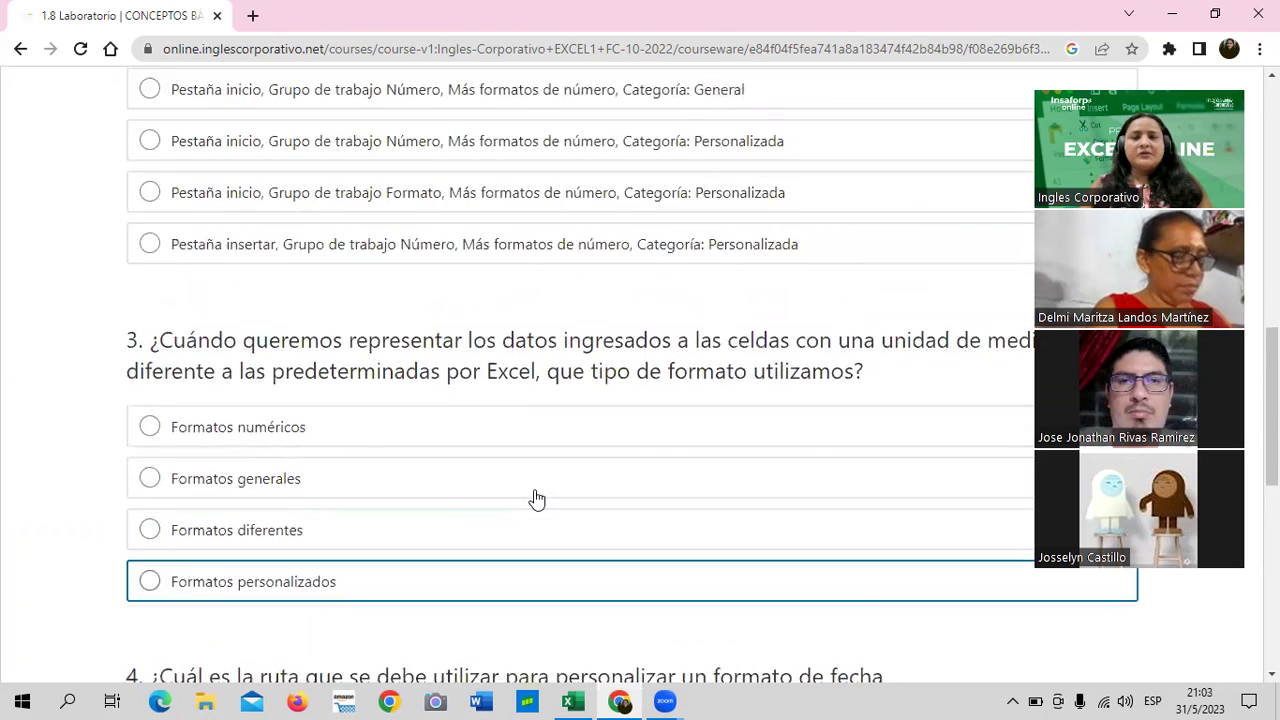
scroll(537, 499, "up", 4)
scroll(537, 499, "up", 3)
scroll(537, 499, "up", 2)
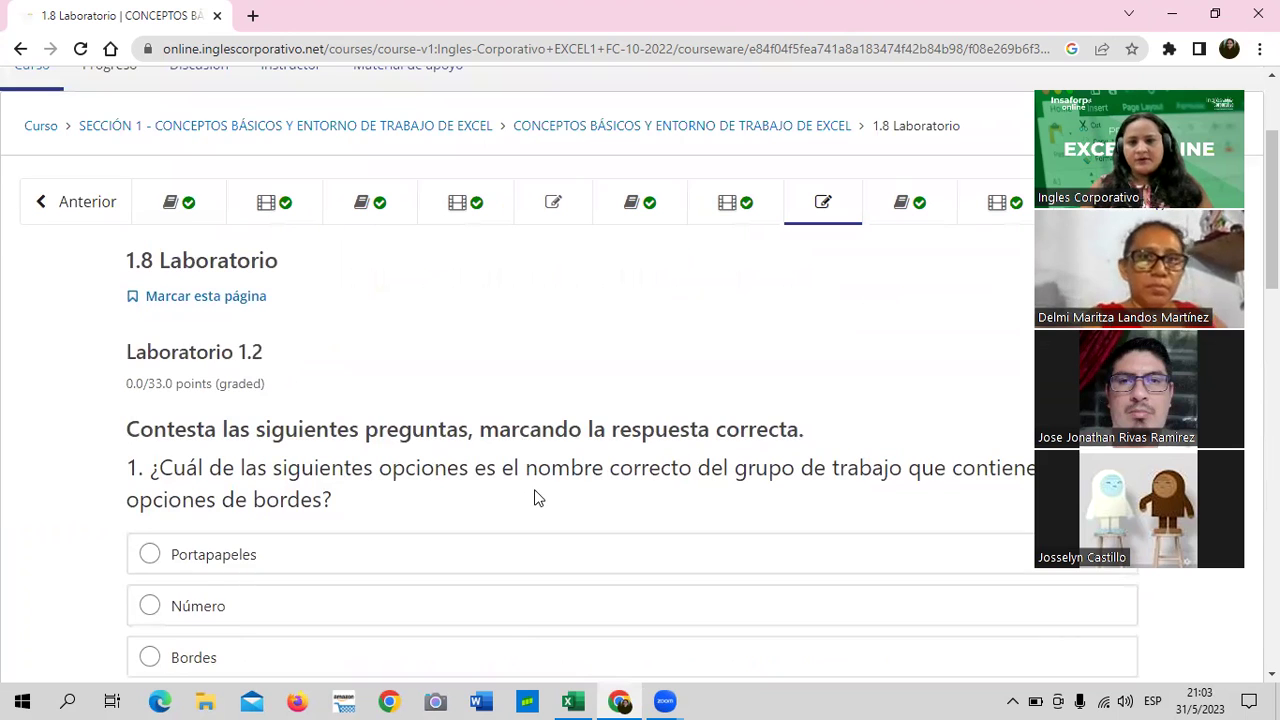
scroll(537, 499, "up", 2)
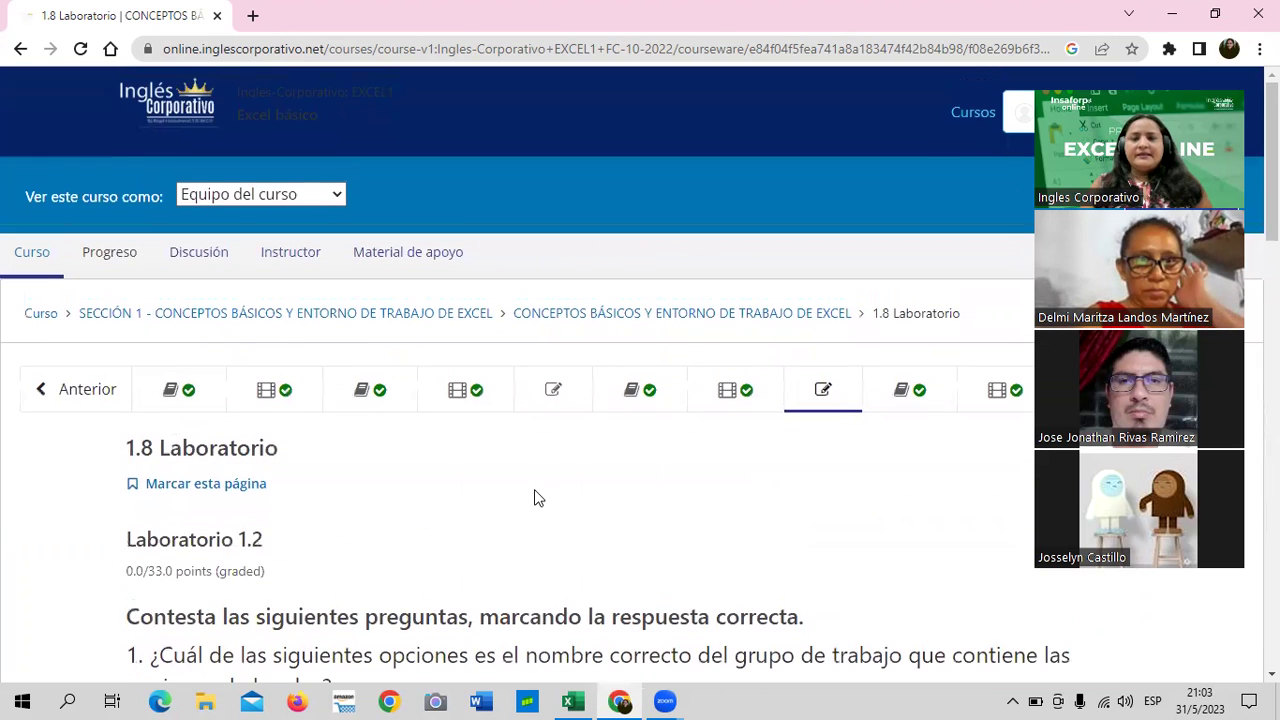
Go back to 1.6 - Objetivo de la lección and scroll to the Formato de celdas section
left_click(674, 392)
scroll(672, 385, "down", 2)
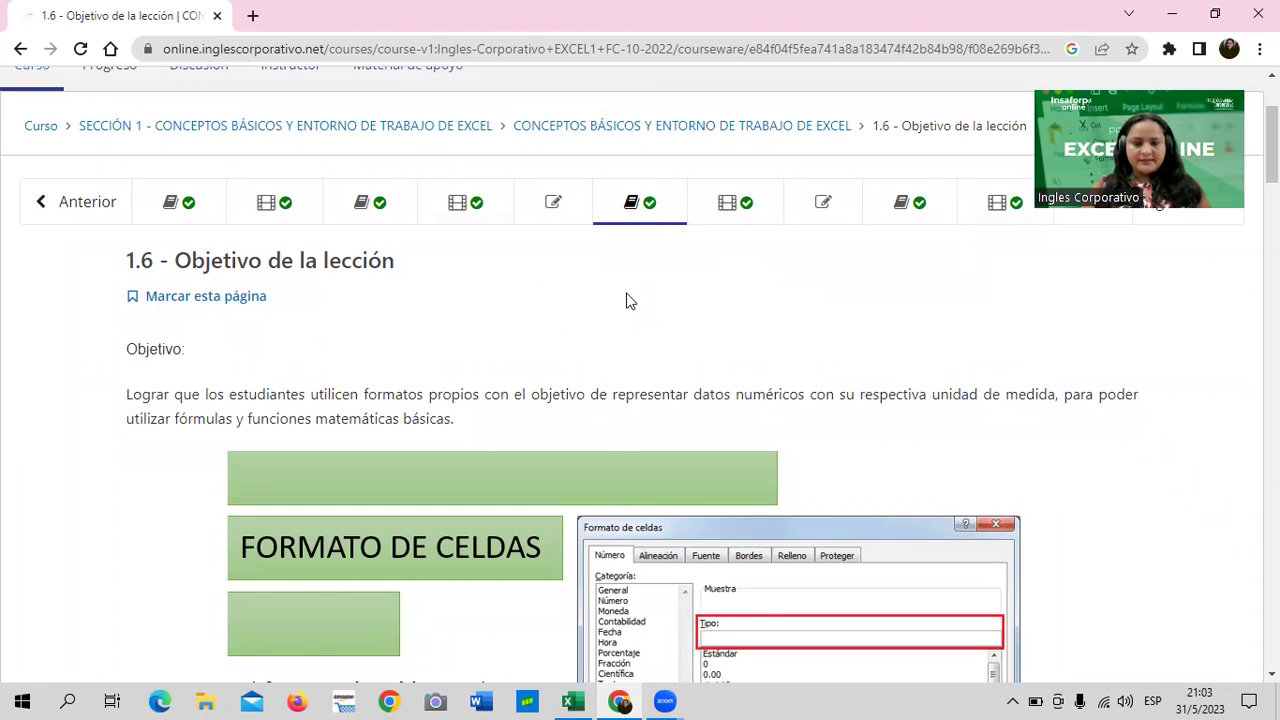
scroll(628, 300, "down", 2)
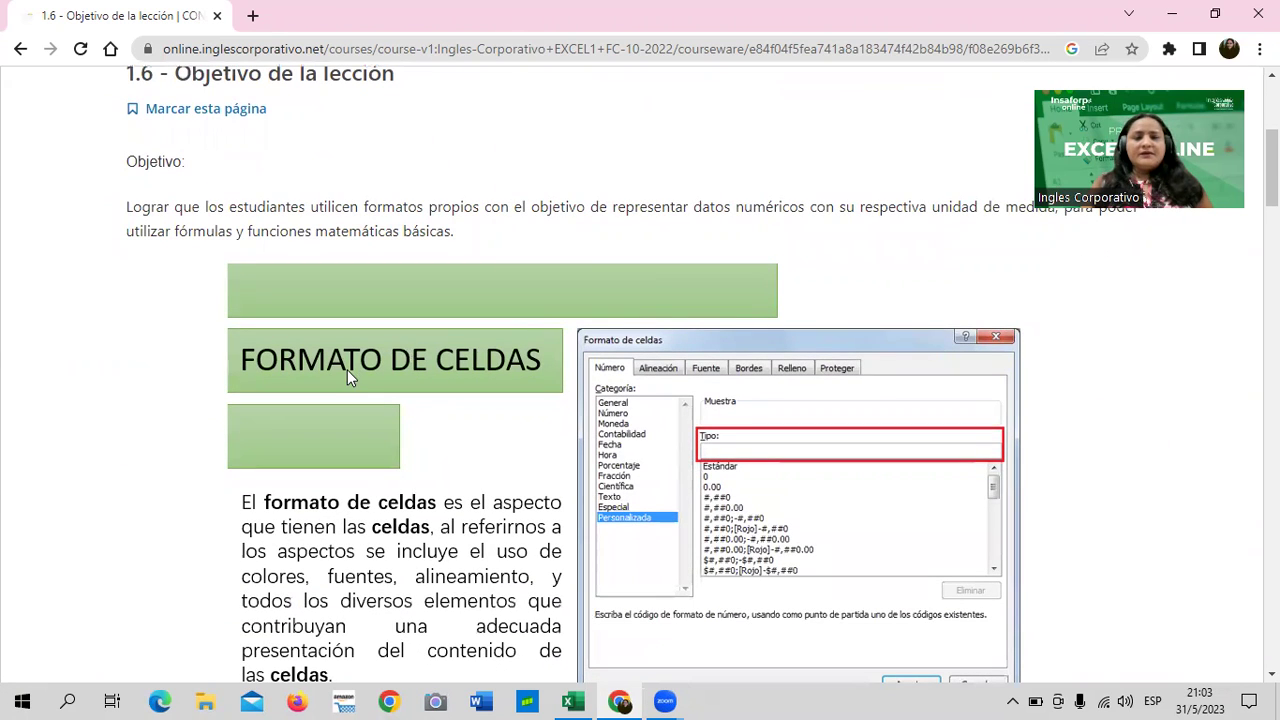
scroll(793, 201, "down", 1)
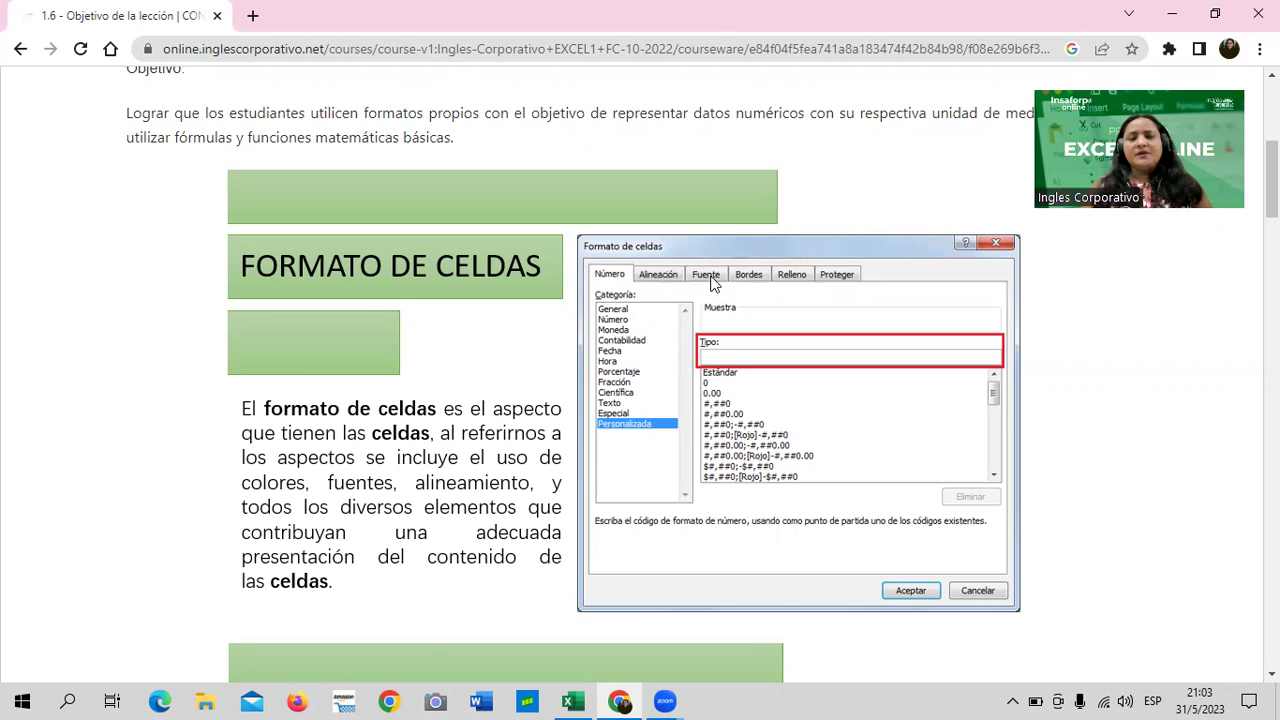
scroll(711, 283, "down", 3)
scroll(711, 283, "down", 1)
scroll(711, 283, "down", 4)
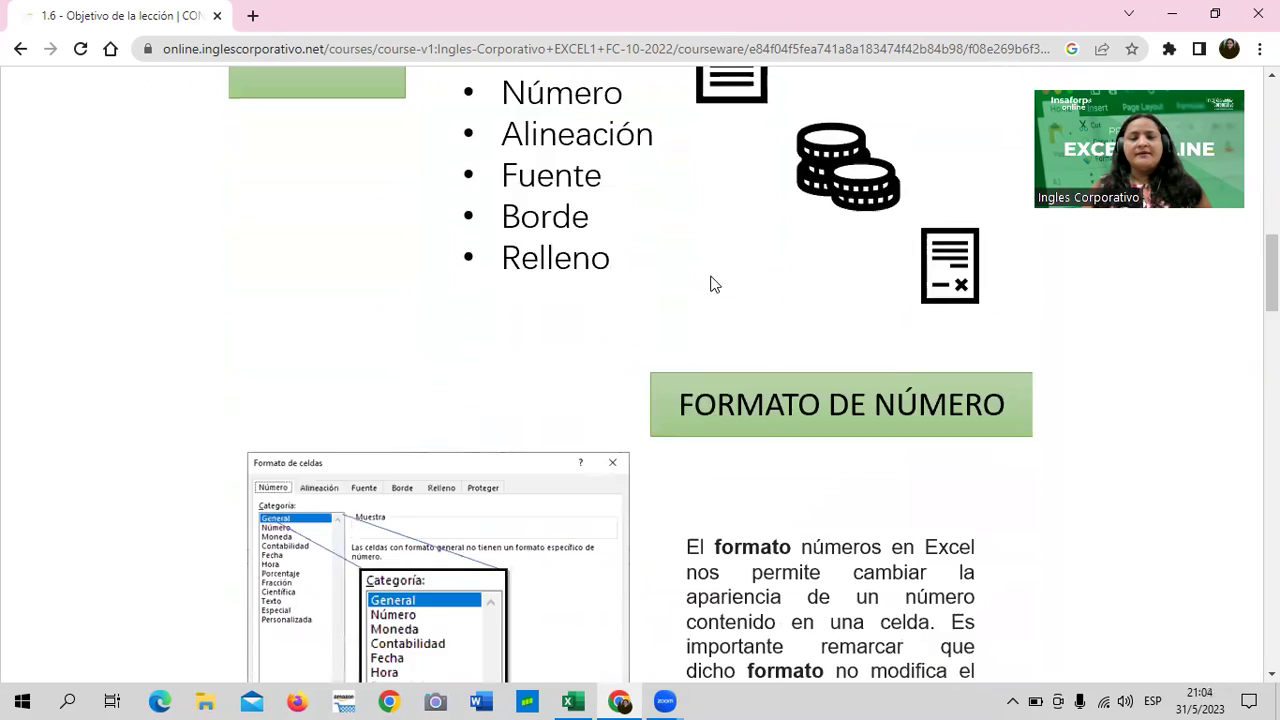
scroll(714, 284, "down", 3)
scroll(754, 274, "down", 3)
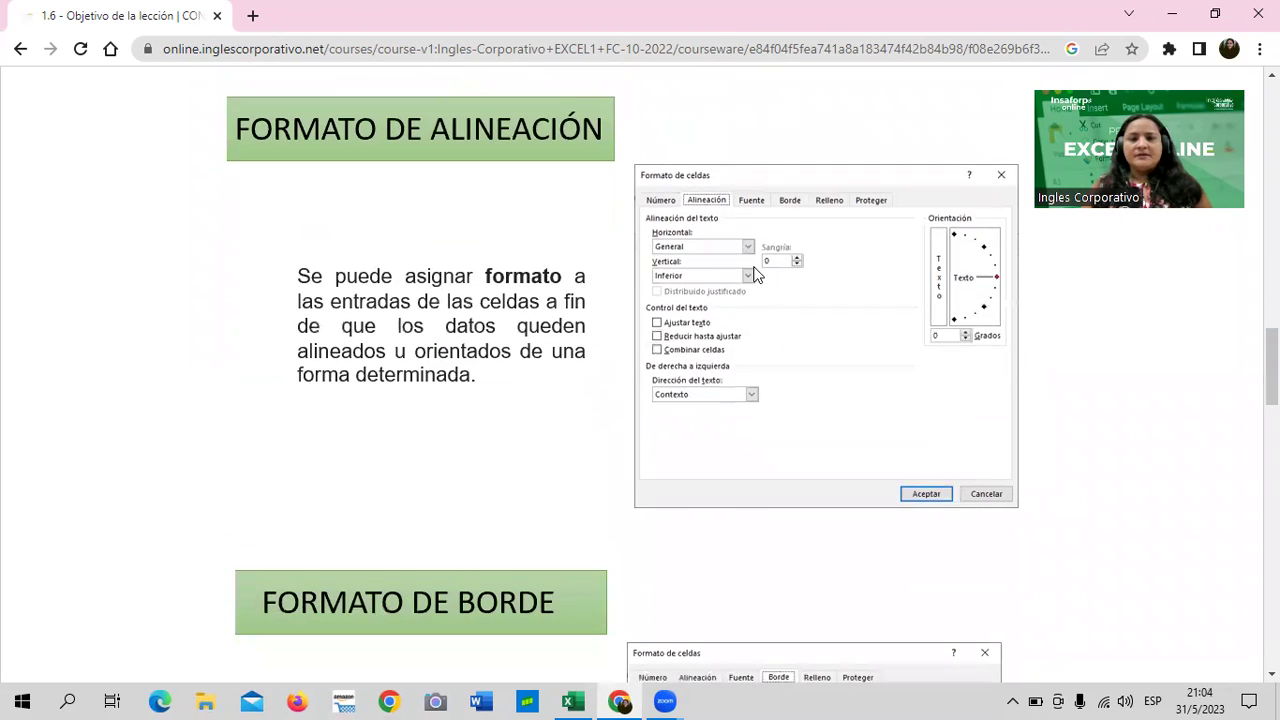
scroll(754, 274, "down", 3)
scroll(727, 318, "down", 4)
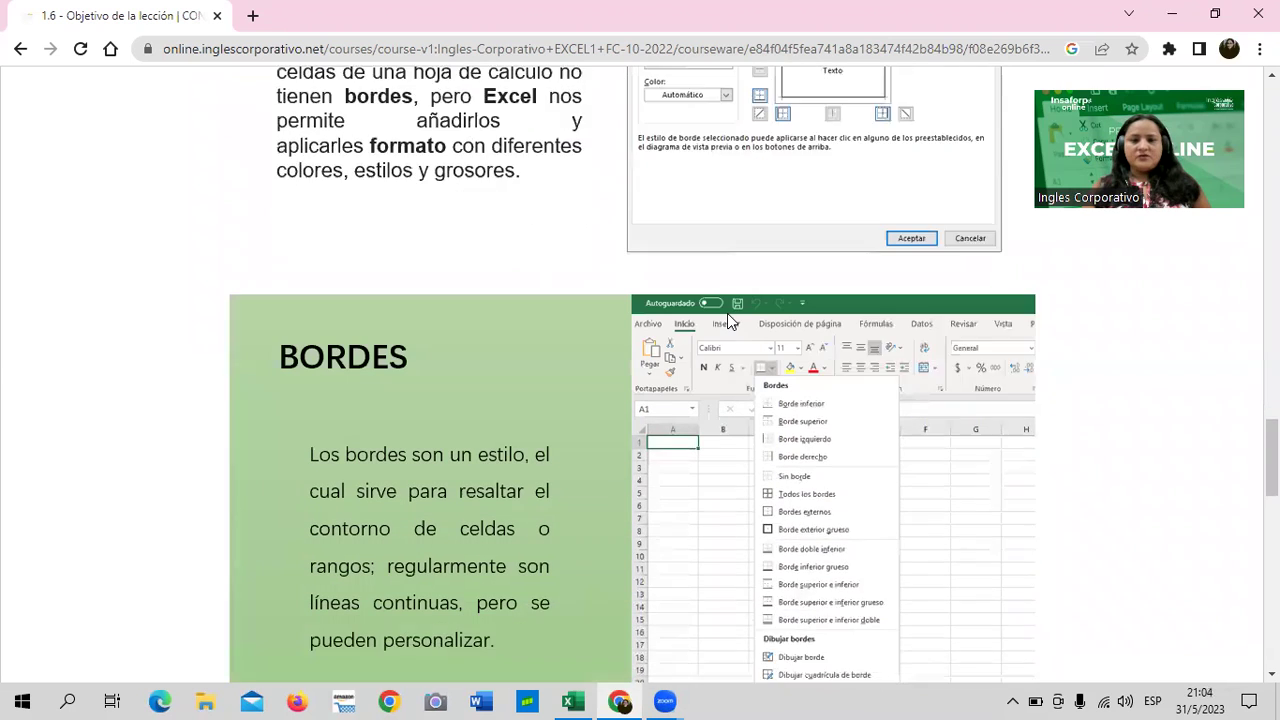
scroll(727, 313, "down", 1)
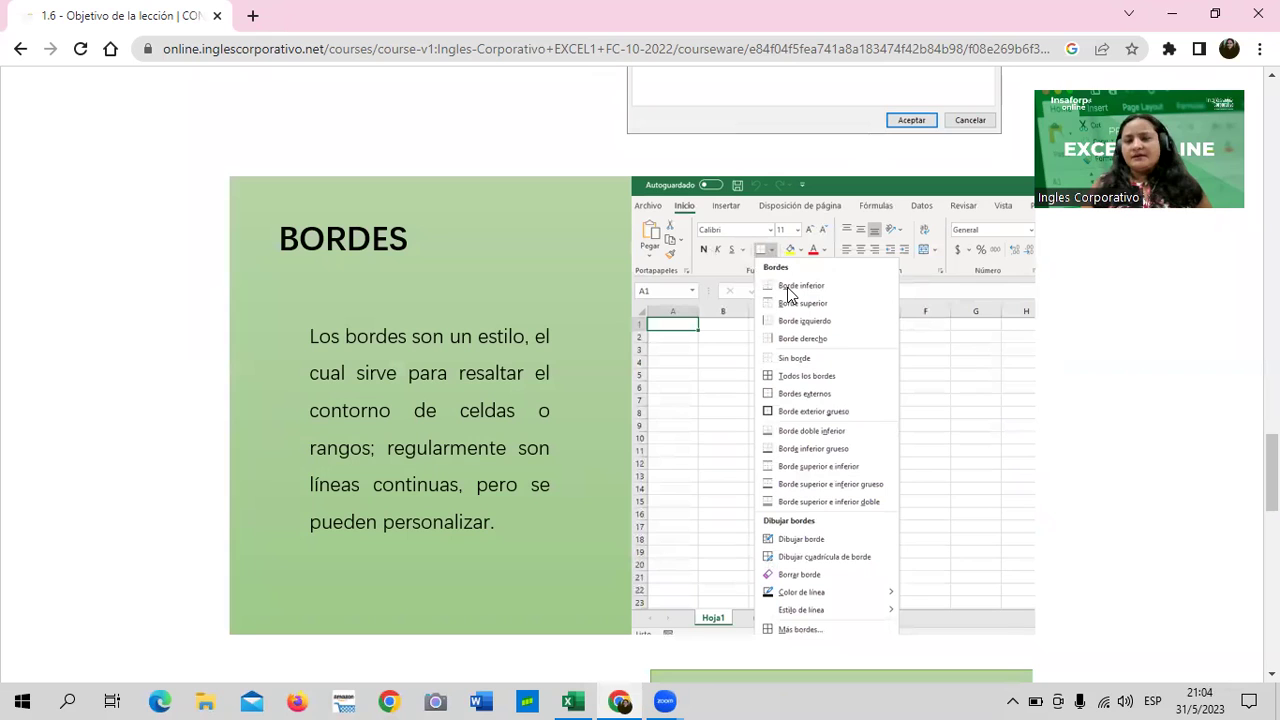
scroll(787, 296, "up", 1)
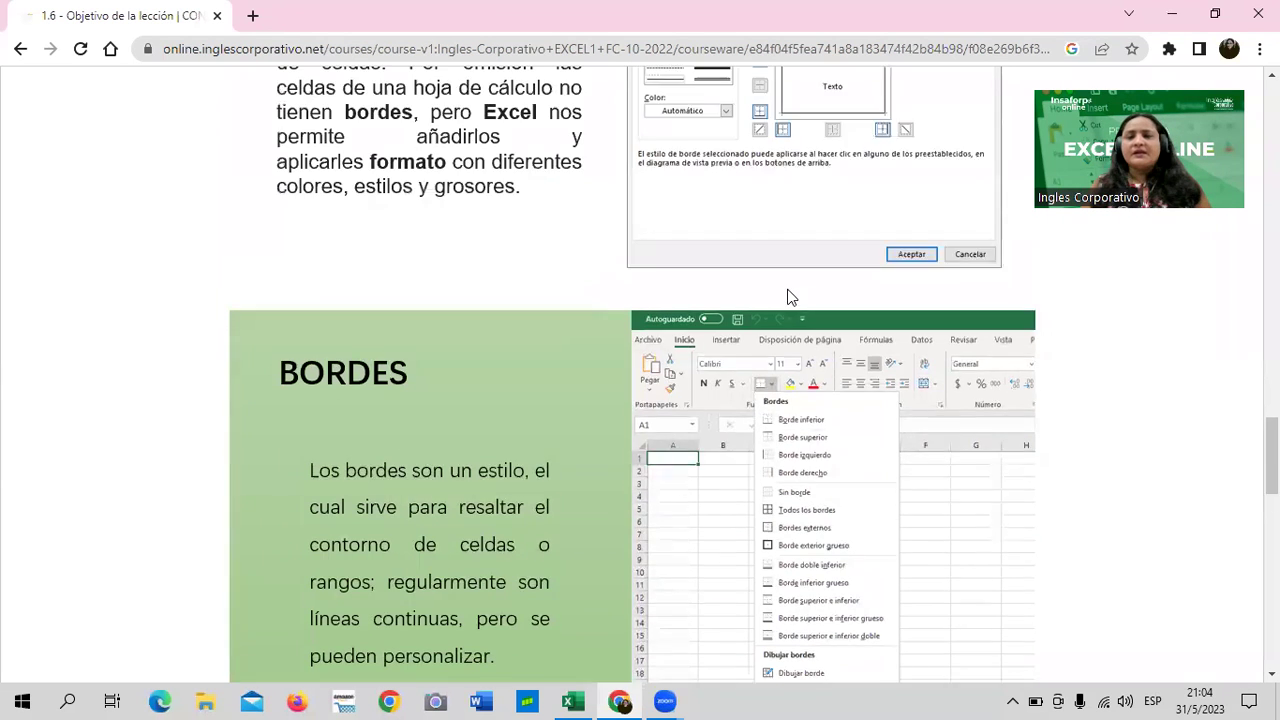
scroll(790, 295, "up", 2)
scroll(786, 298, "up", 5)
scroll(786, 301, "up", 3)
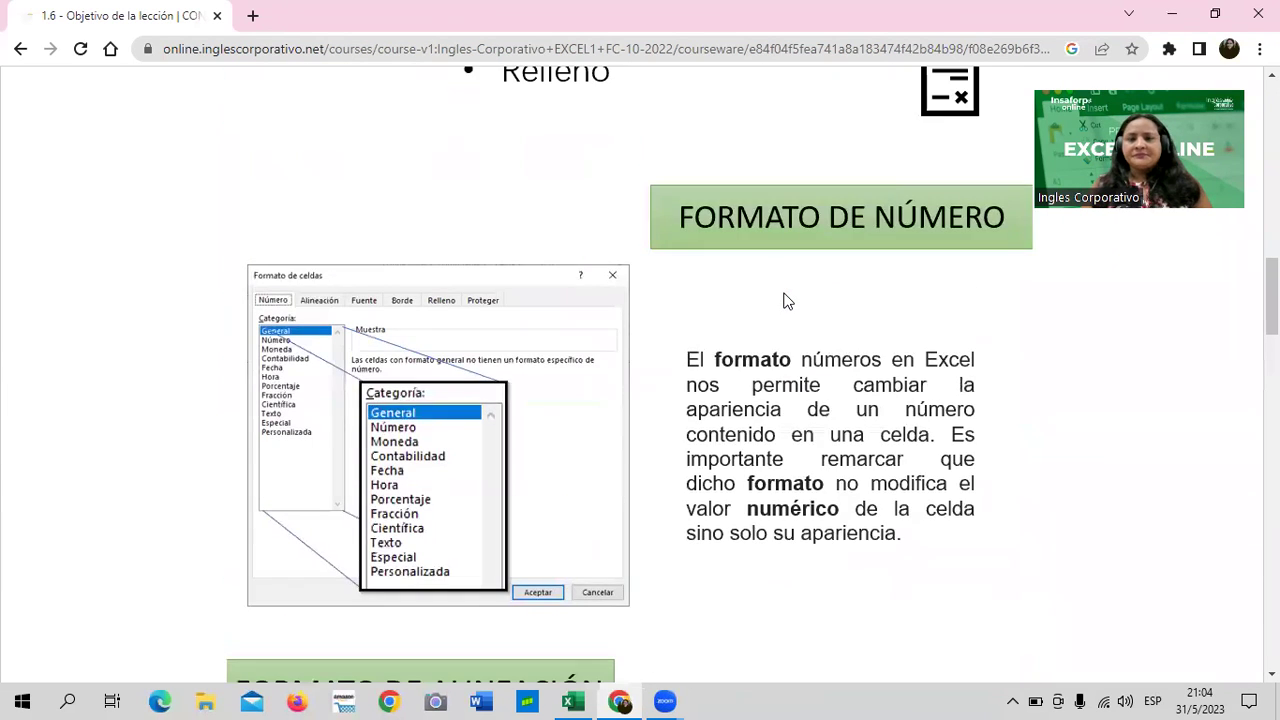
scroll(785, 300, "up", 3)
scroll(786, 300, "up", 5)
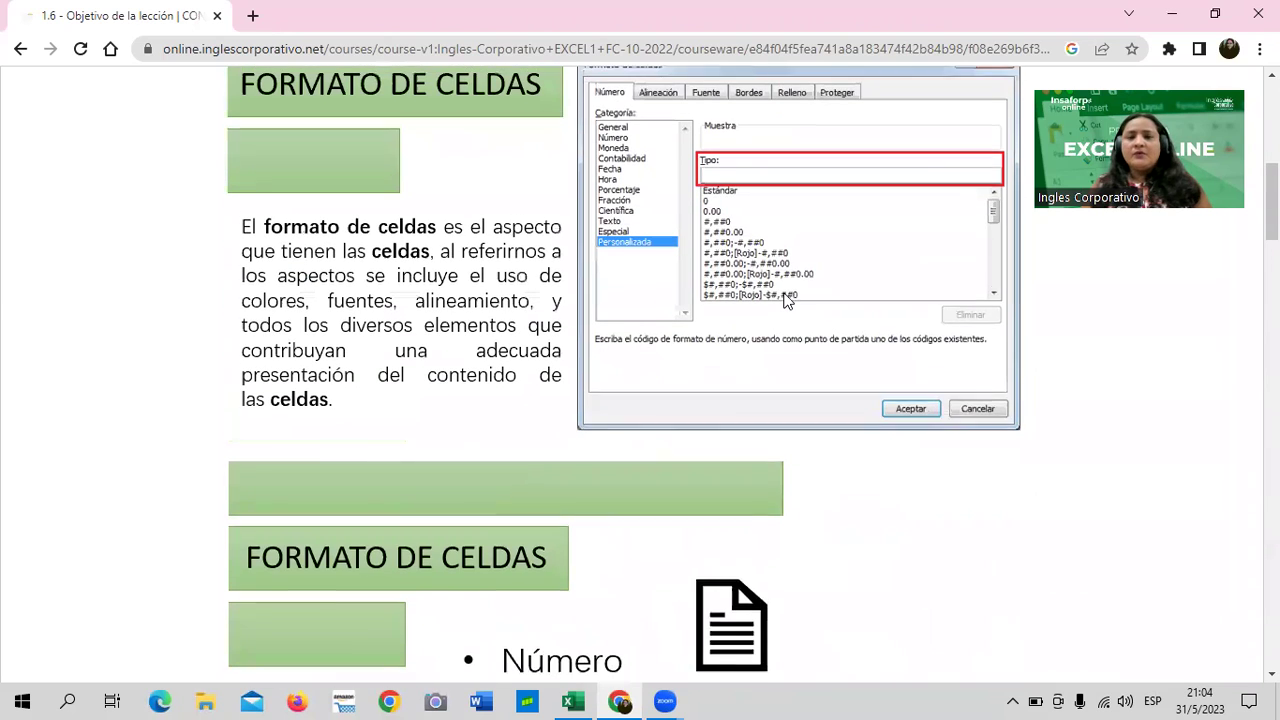
scroll(786, 295, "up", 1)
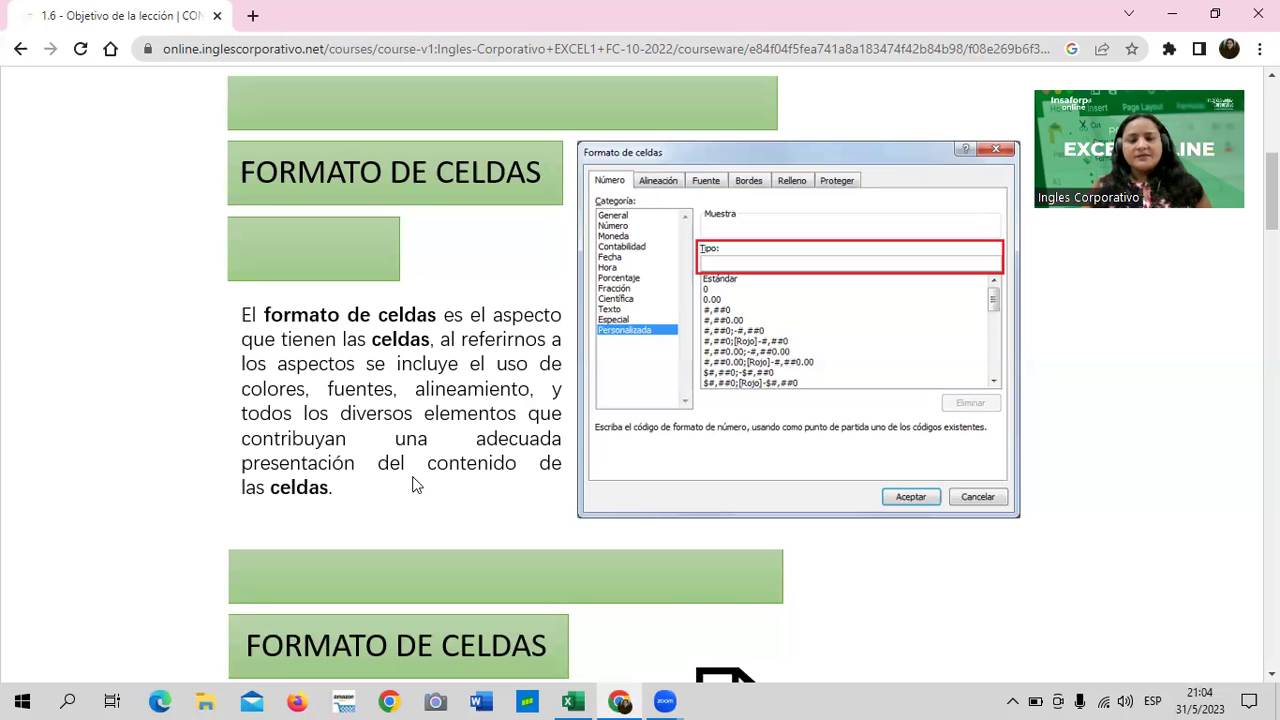
Scroll lesson 1.6 down to the FORMATO DE NÚMERO categories, General through Personalizada
scroll(415, 485, "down", 2)
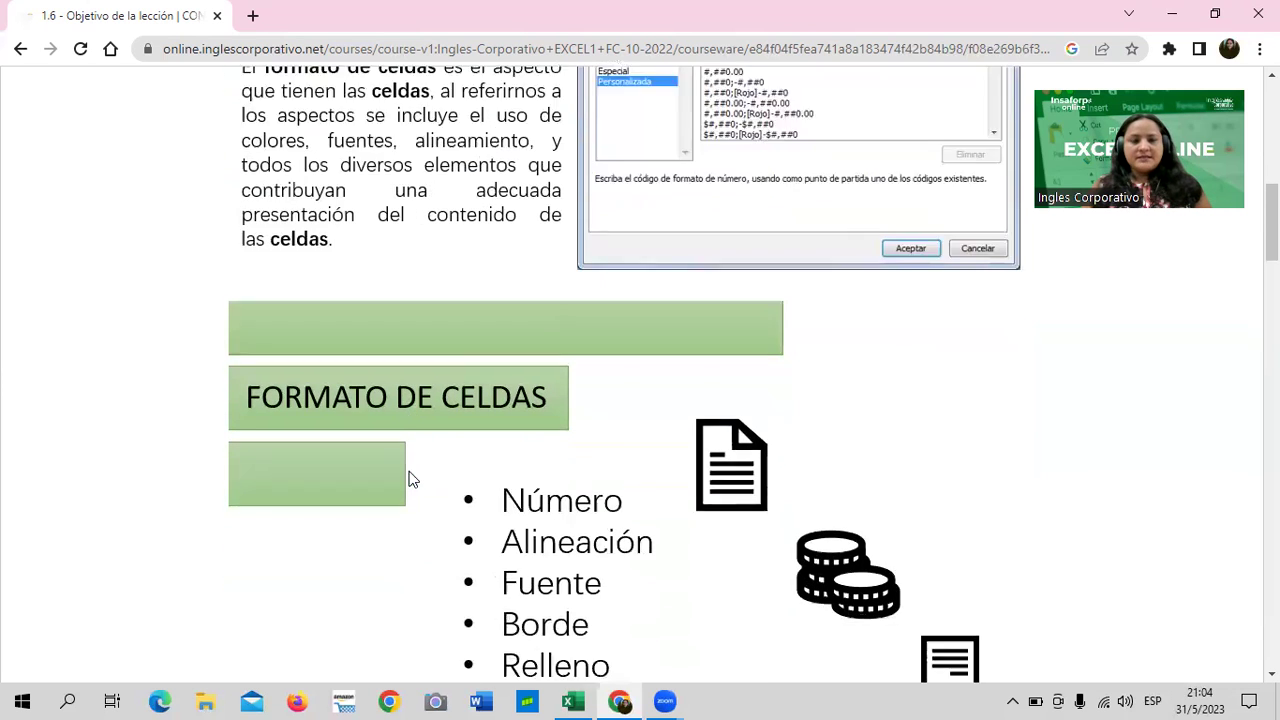
scroll(414, 480, "down", 2)
scroll(690, 390, "up", 6)
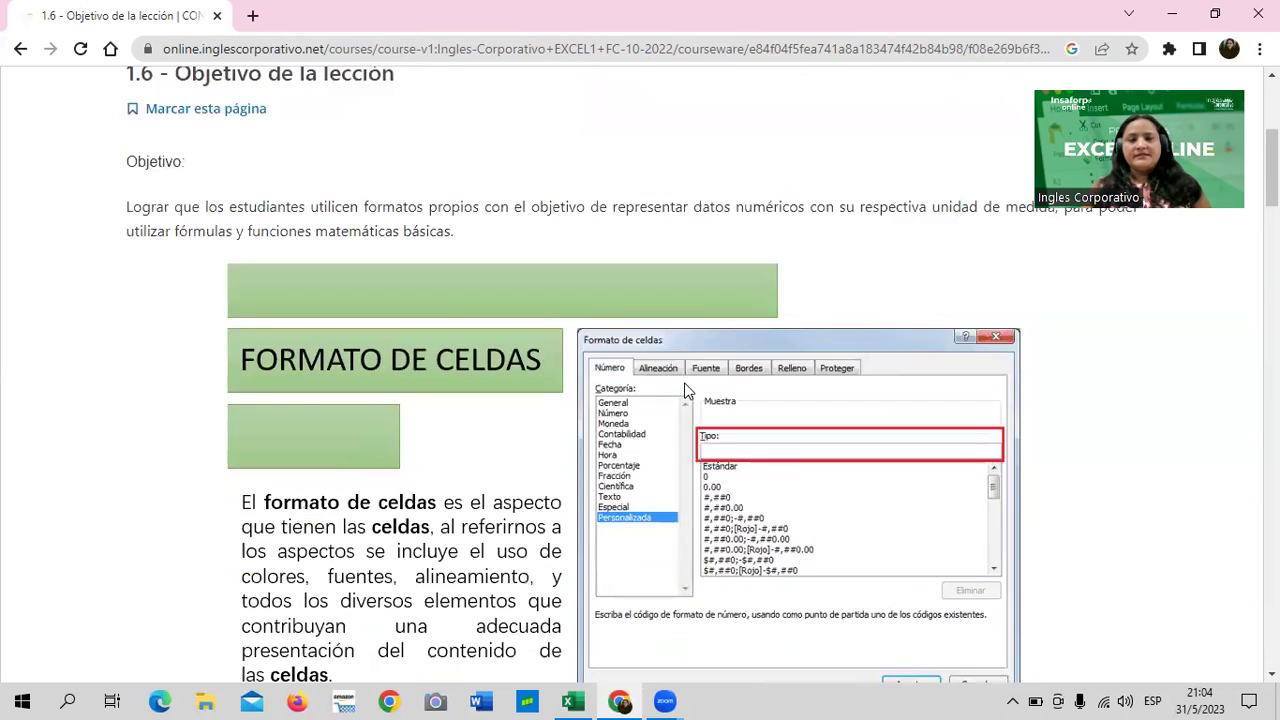
scroll(628, 441, "down", 3)
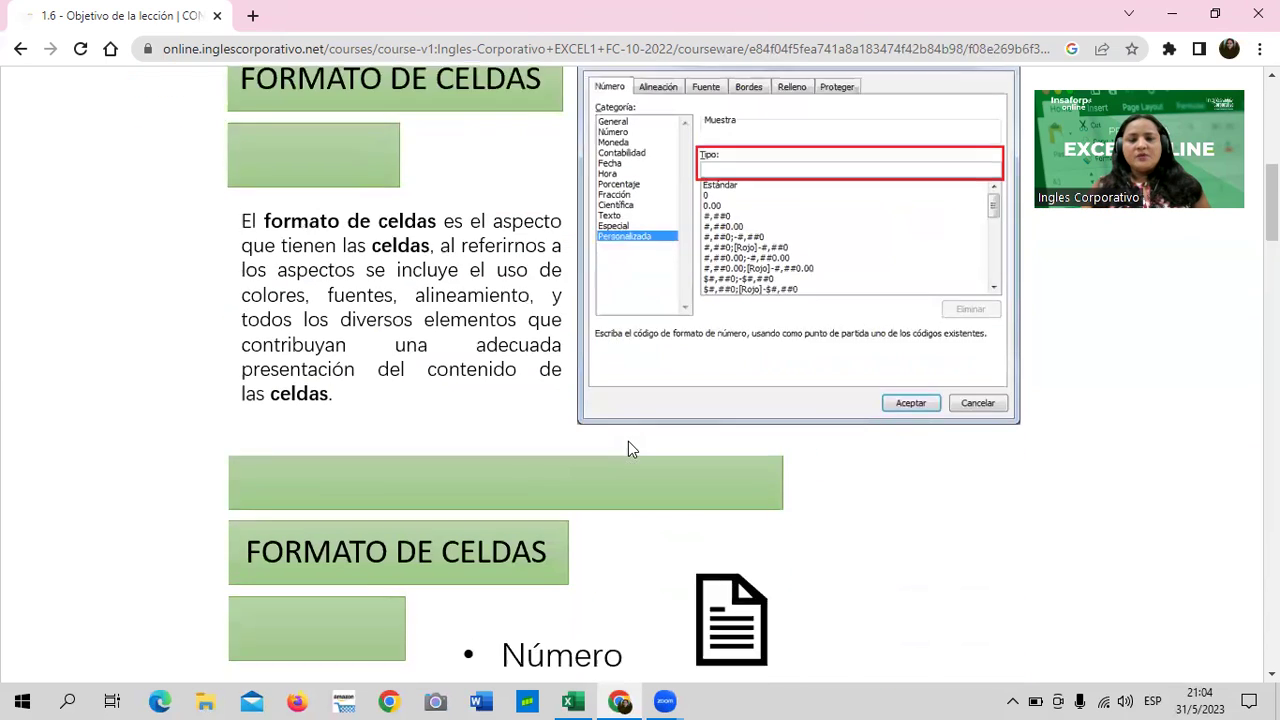
scroll(628, 441, "down", 3)
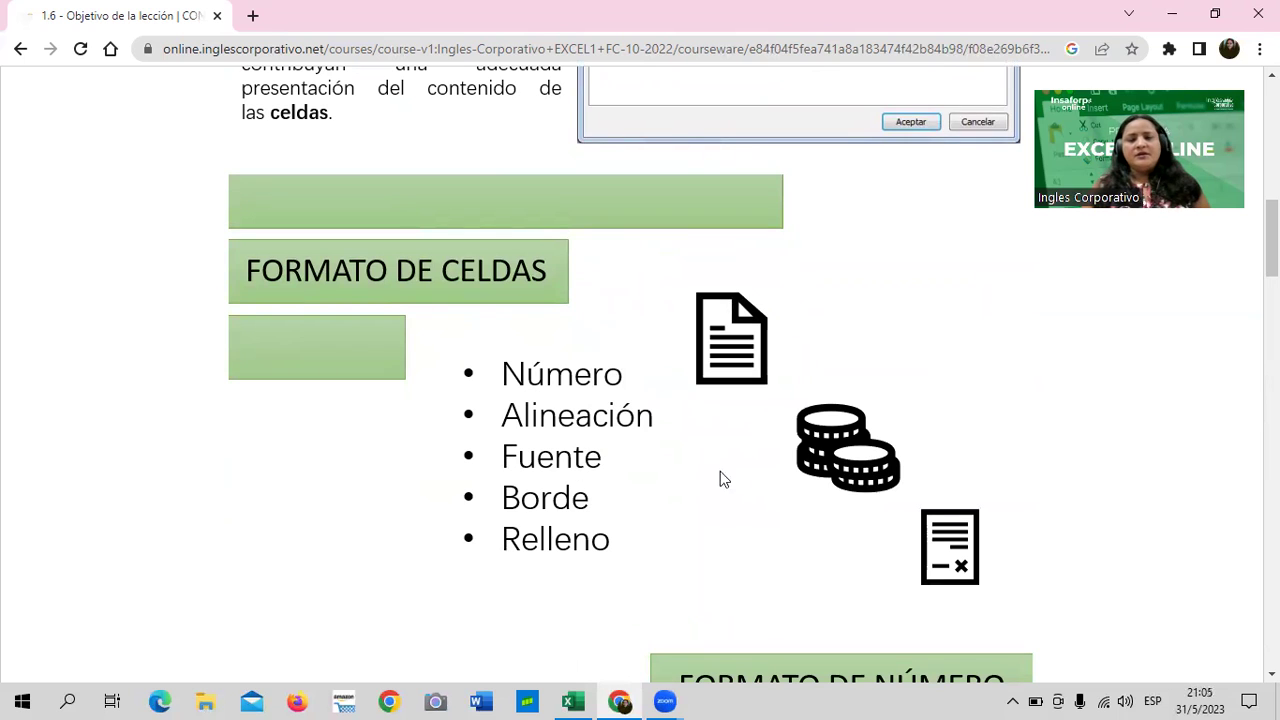
scroll(620, 470, "down", 3)
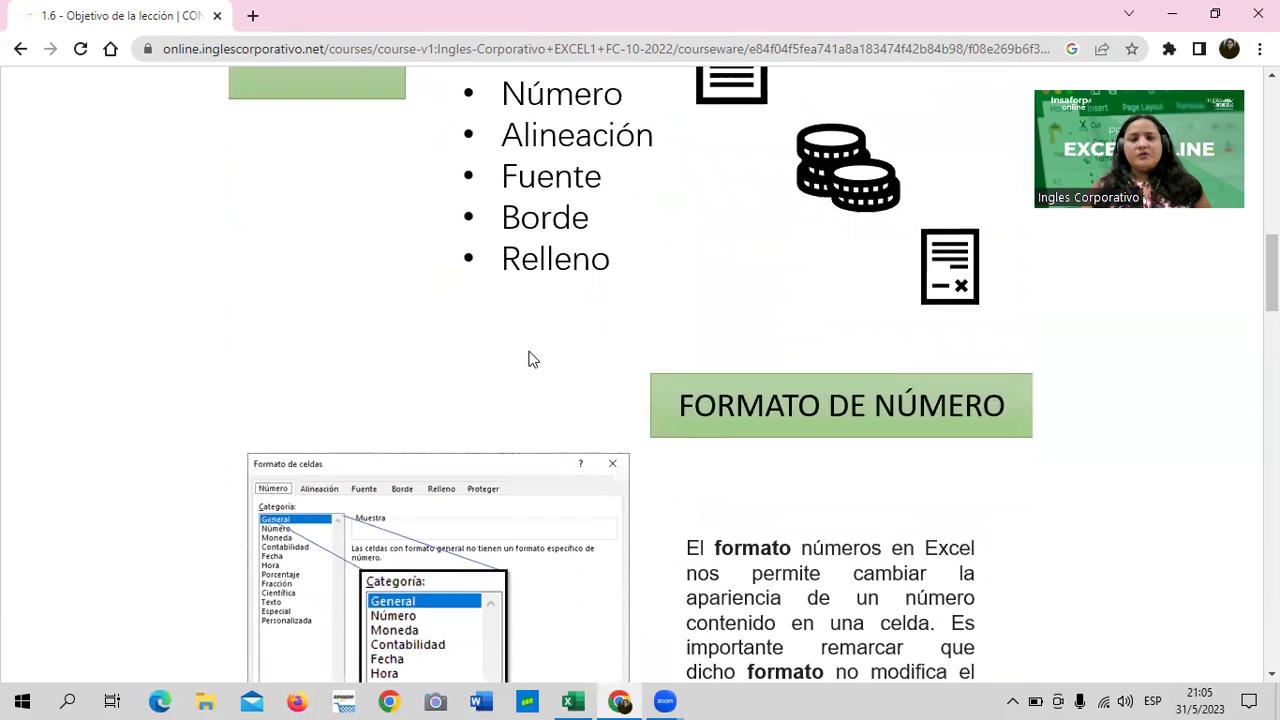
scroll(529, 360, "up", 7)
scroll(700, 400, "down", 5)
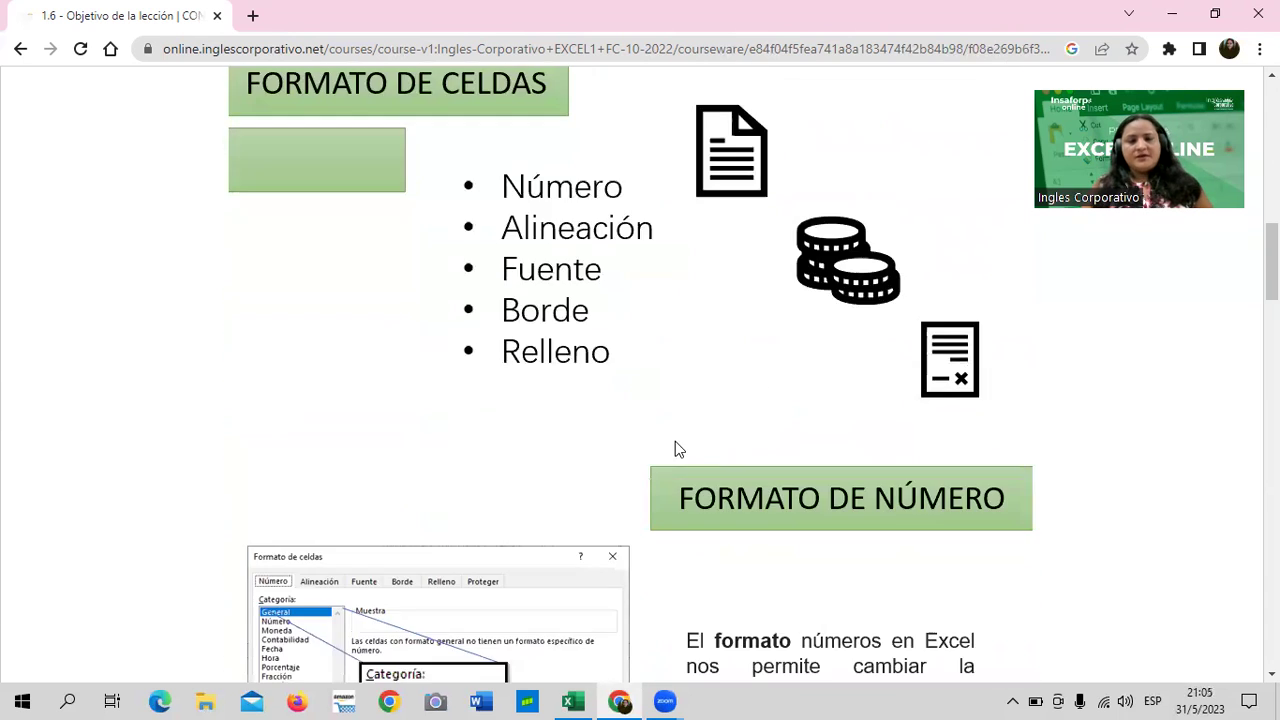
scroll(611, 437, "down", 3)
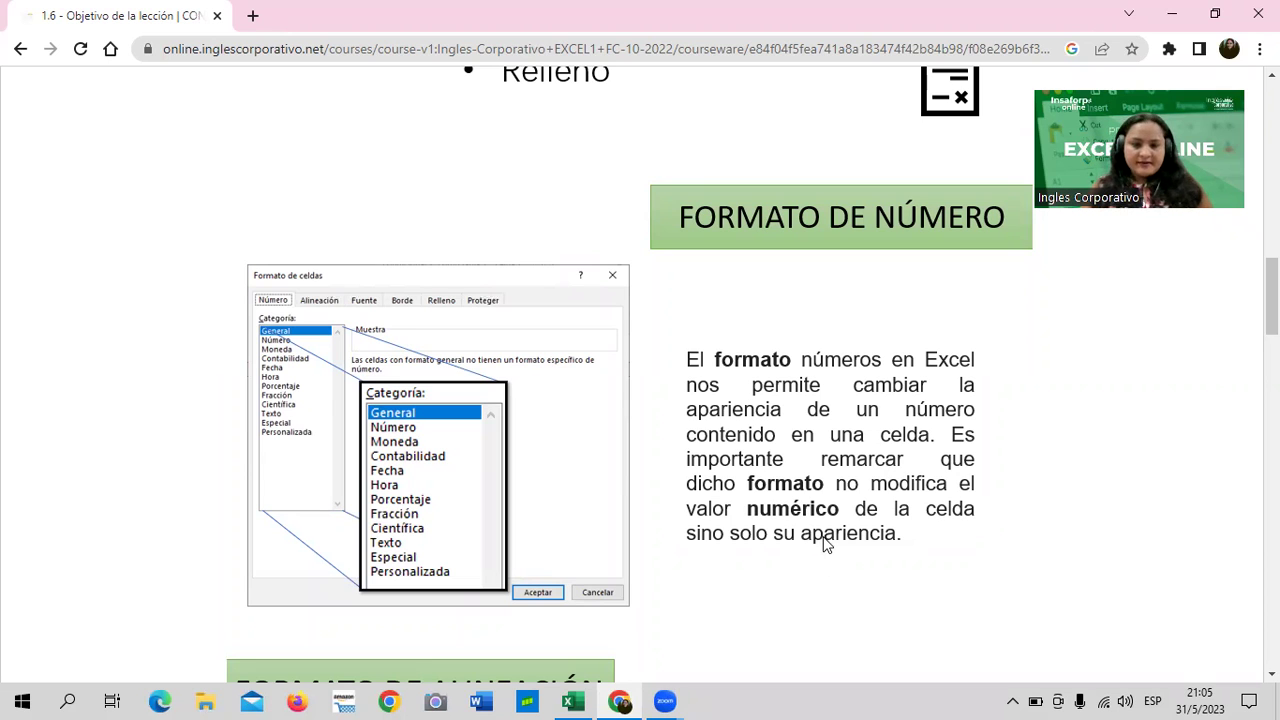
scroll(825, 543, "down", 2)
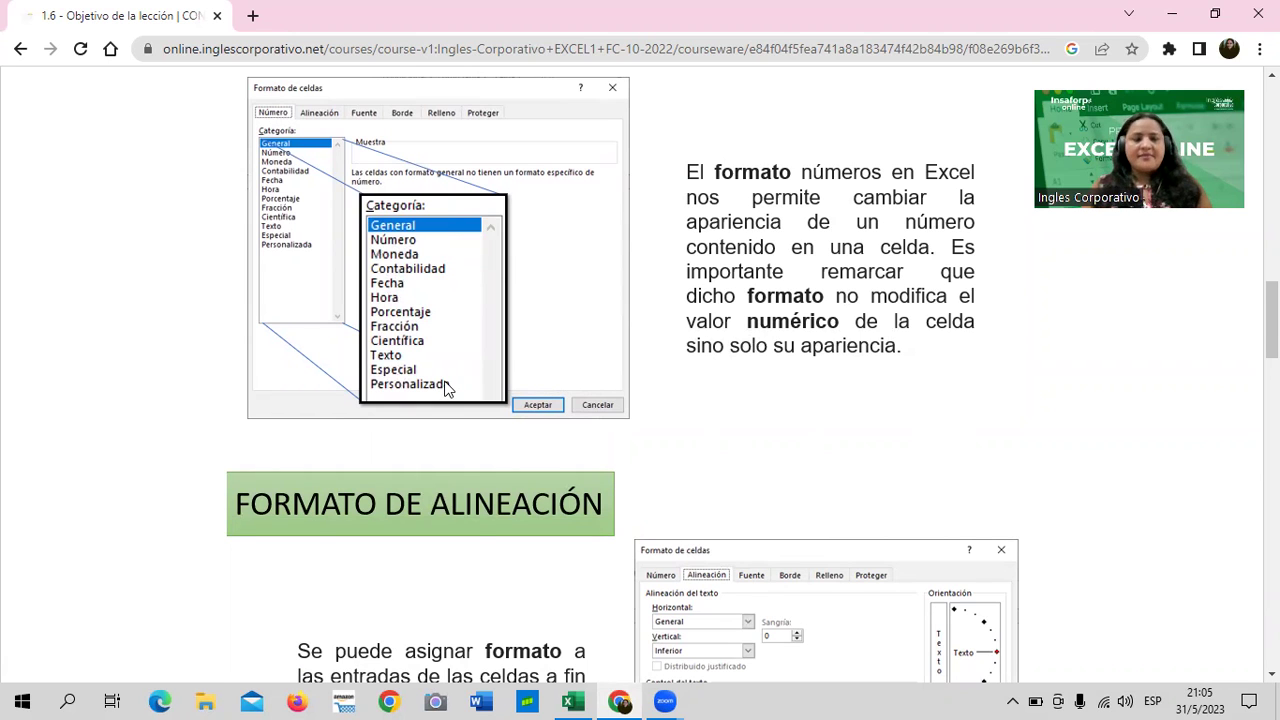
Read through the remaining sections of lesson 1.6 and advance to lesson 1.7
scroll(445, 391, "down", 1)
scroll(335, 418, "down", 1)
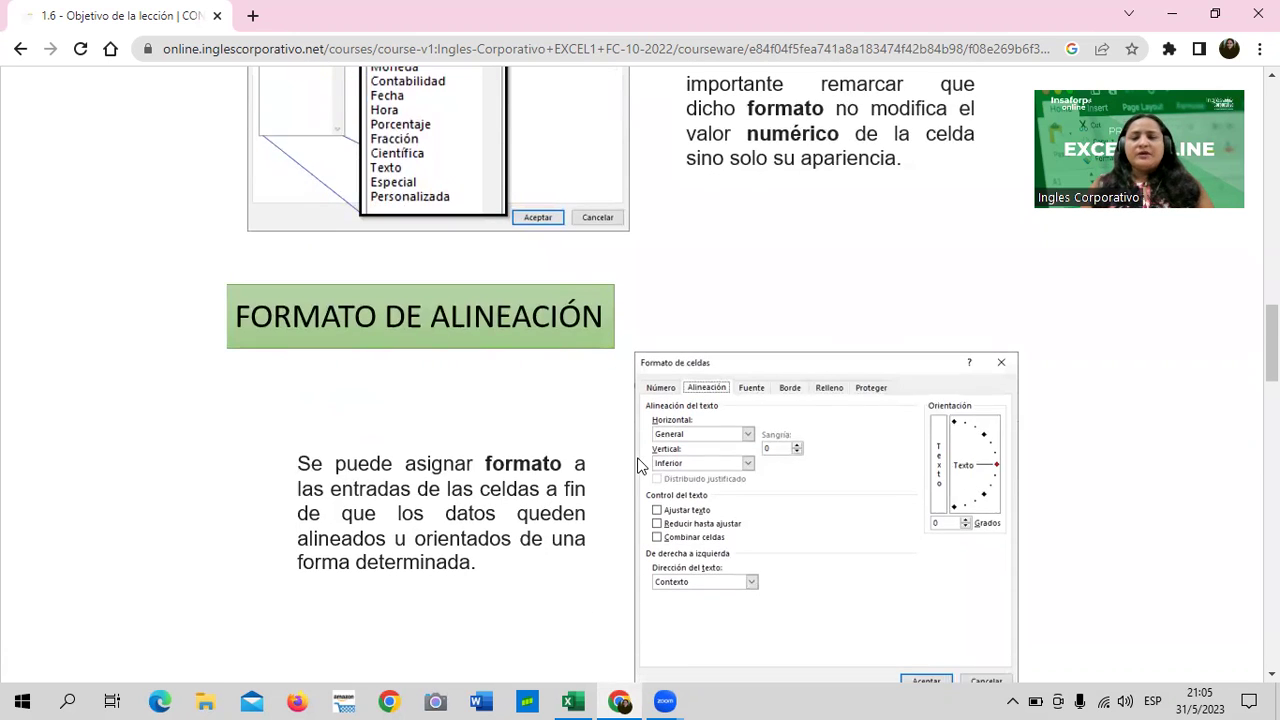
scroll(790, 480, "down", 1)
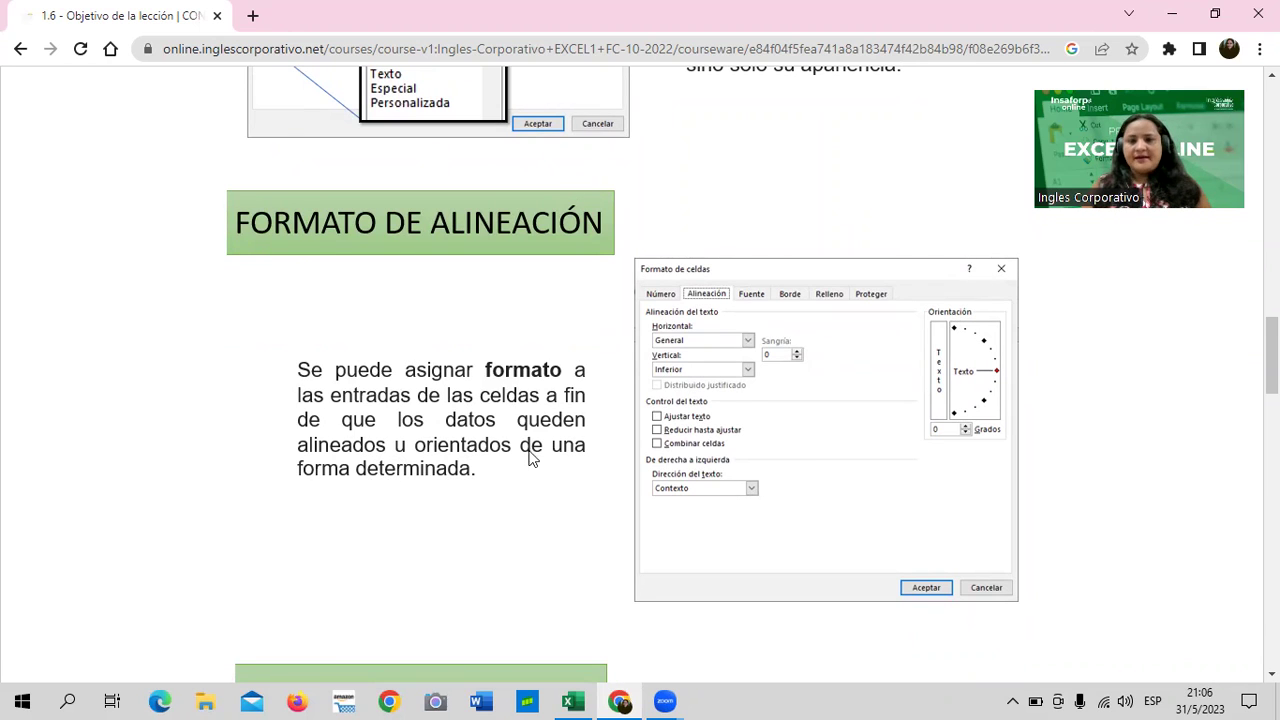
scroll(761, 455, "down", 3)
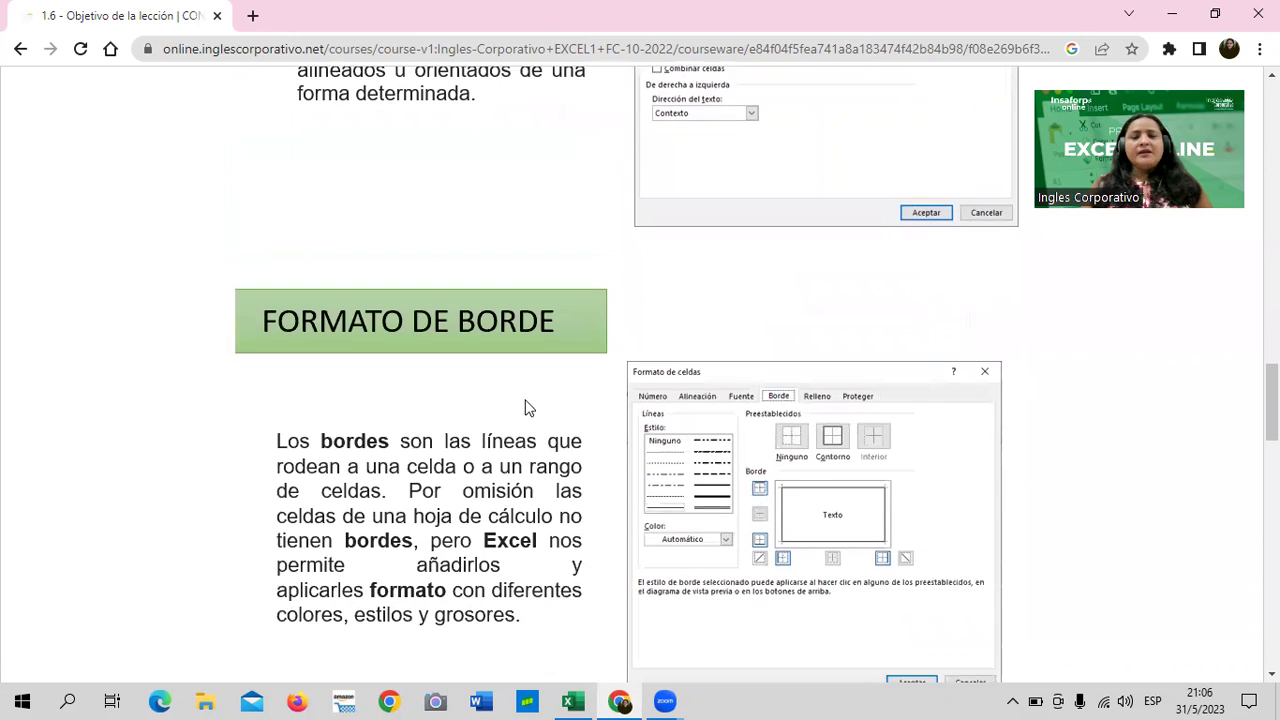
scroll(530, 408, "down", 1)
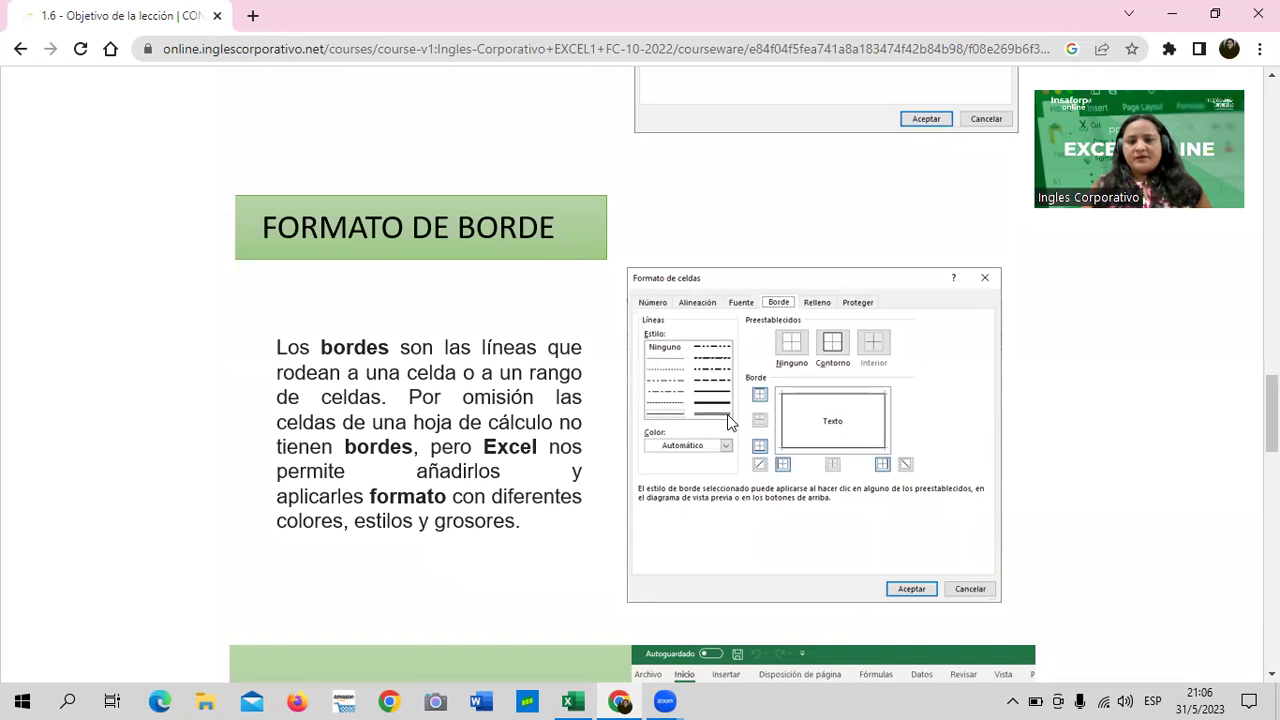
scroll(708, 423, "down", 2)
scroll(707, 424, "down", 3)
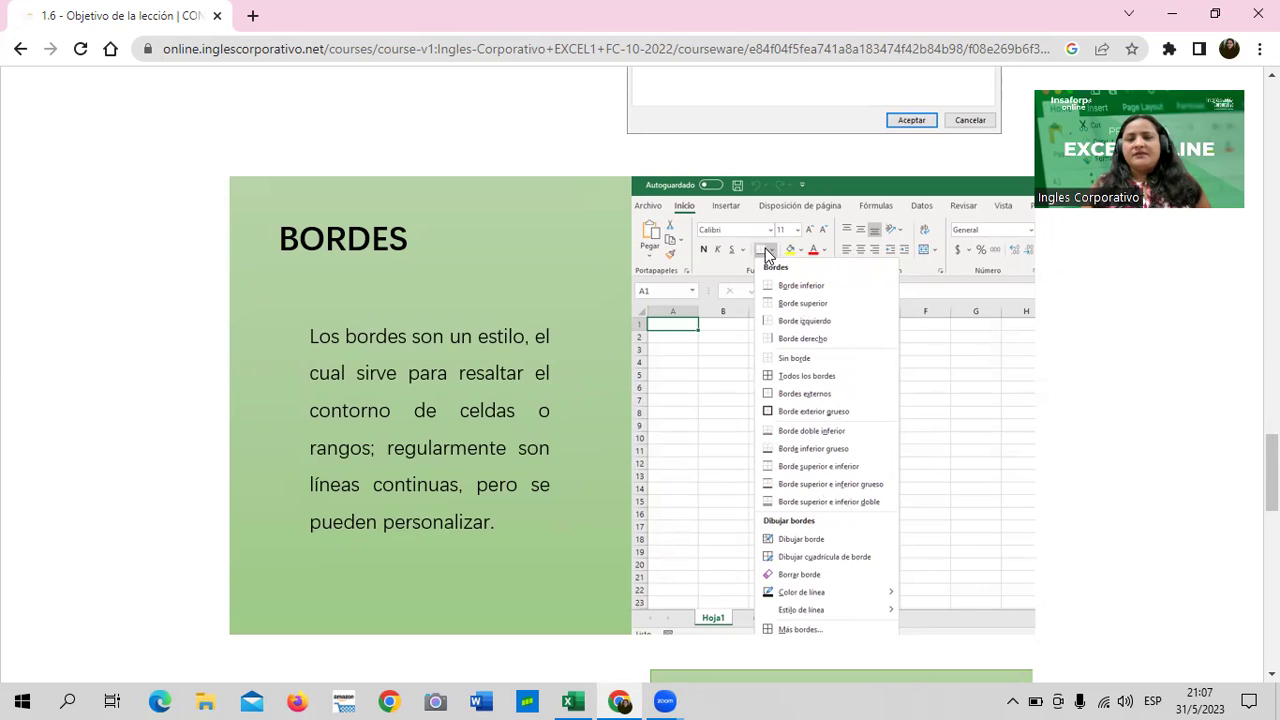
scroll(766, 320, "down", 1)
scroll(766, 320, "down", 3)
scroll(760, 323, "down", 2)
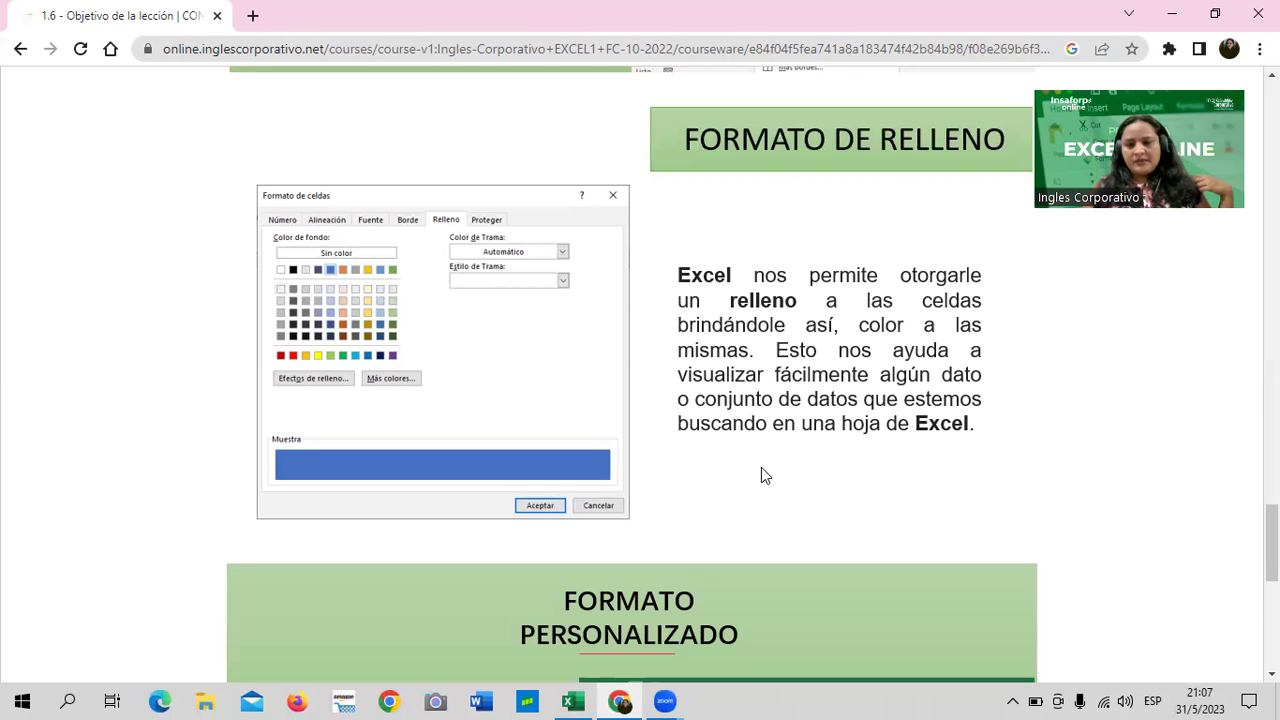
scroll(761, 467, "down", 2)
scroll(763, 454, "down", 2)
scroll(763, 455, "down", 1)
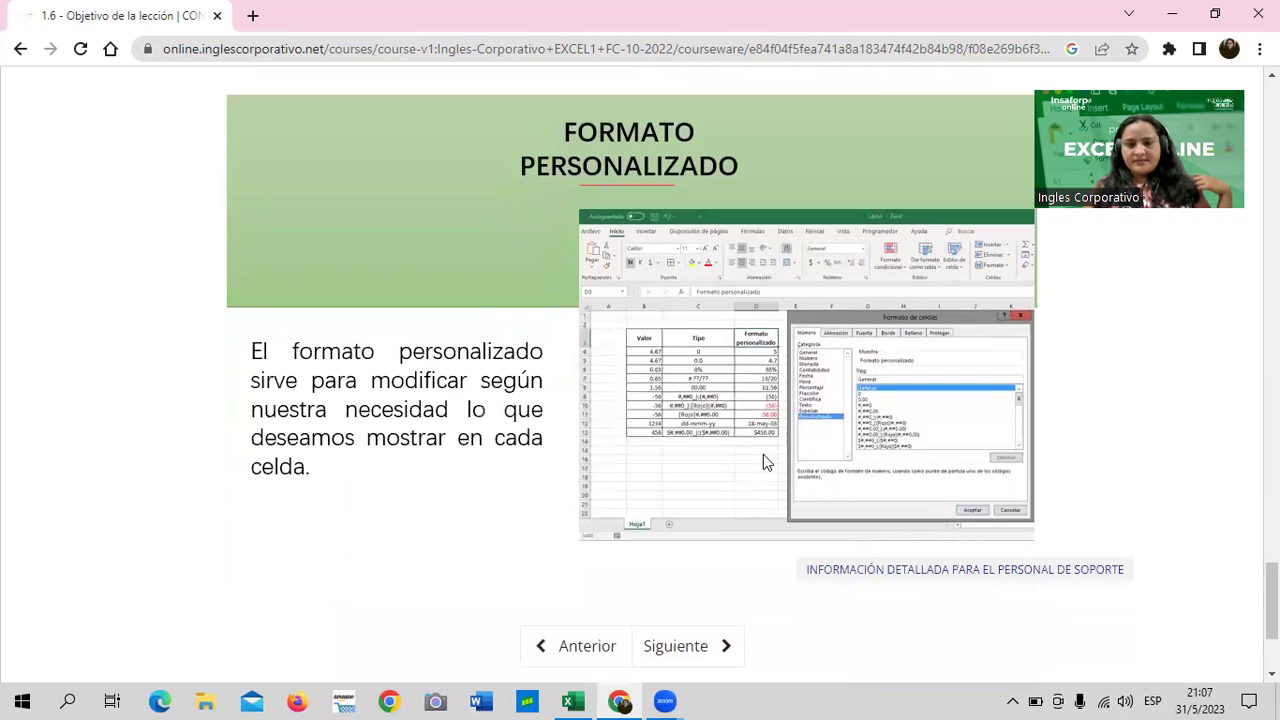
scroll(763, 454, "up", 2)
scroll(763, 454, "up", 4)
scroll(744, 410, "up", 3)
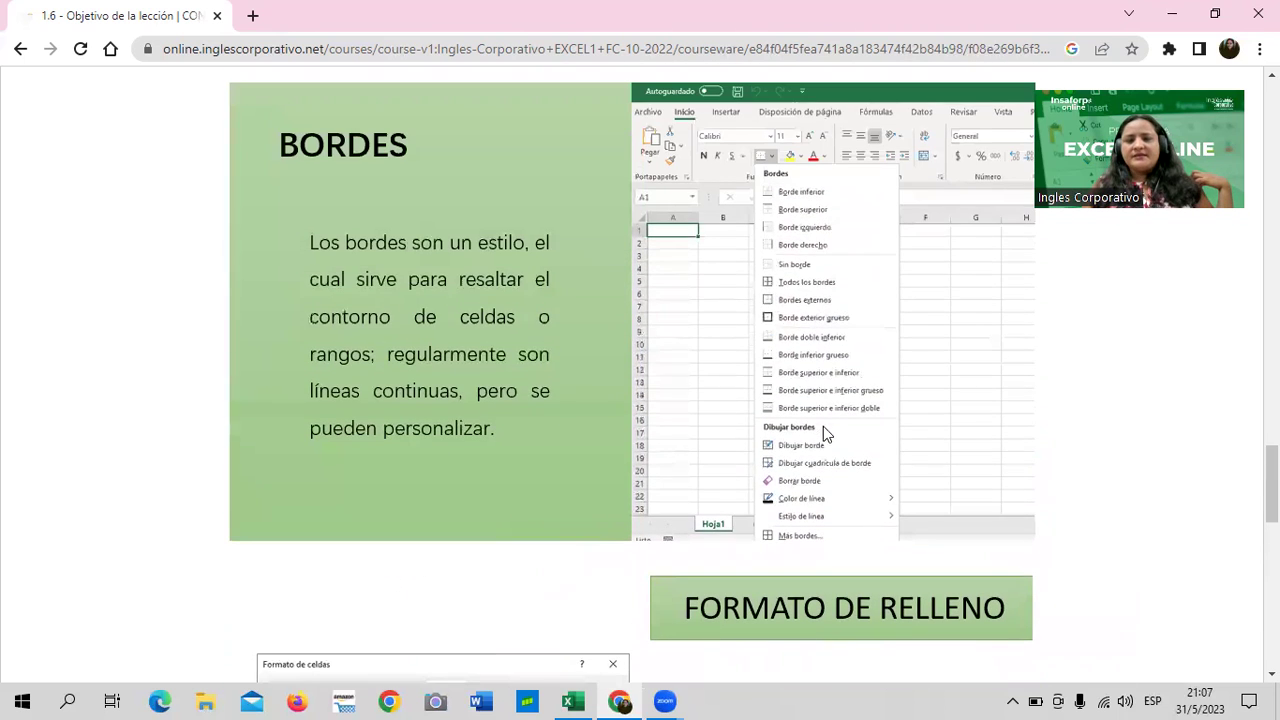
scroll(741, 355, "up", 3)
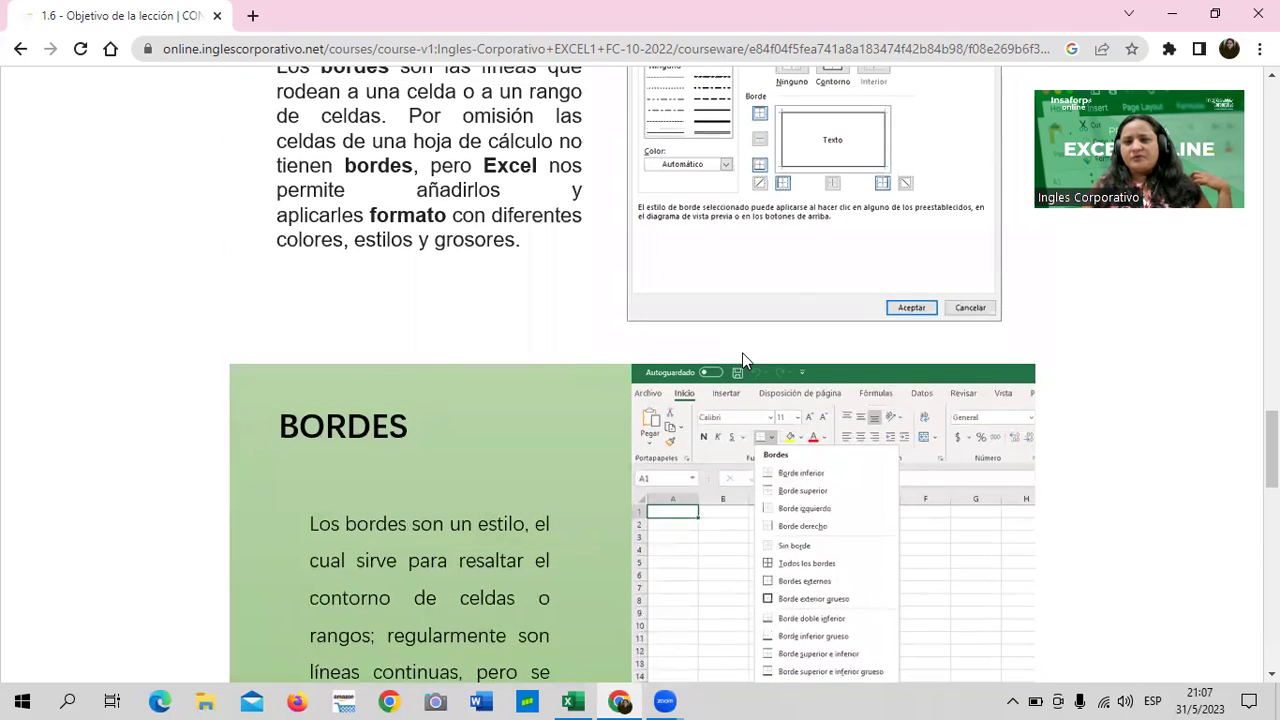
scroll(741, 355, "up", 2)
scroll(741, 358, "down", 1)
scroll(743, 360, "down", 4)
scroll(743, 355, "down", 2)
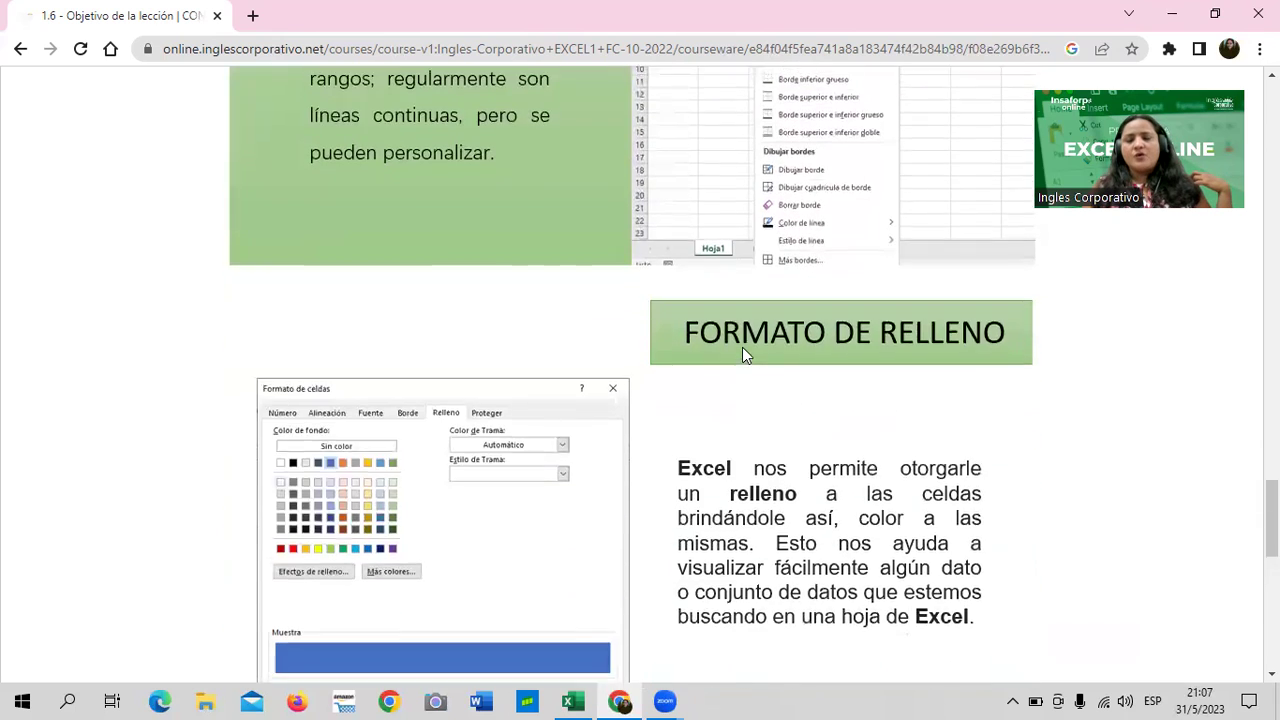
scroll(730, 346, "up", 5)
scroll(718, 345, "up", 7)
scroll(722, 350, "up", 6)
scroll(724, 353, "down", 1)
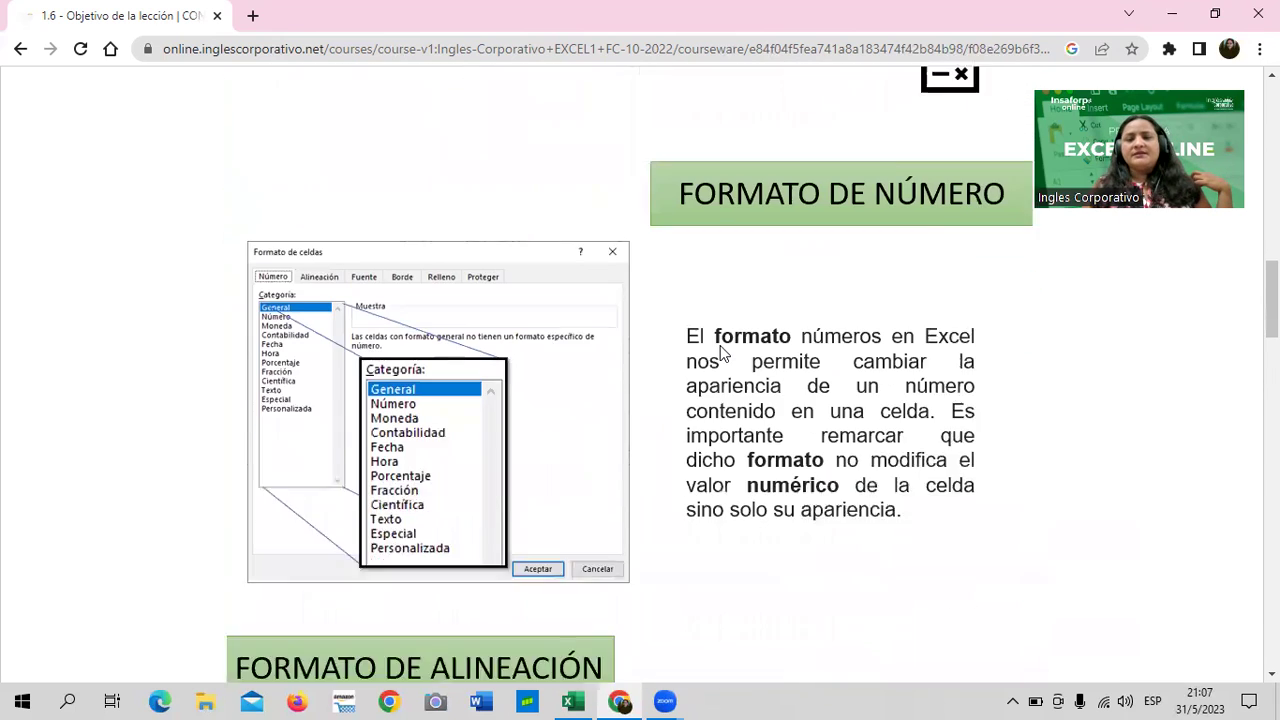
scroll(724, 353, "down", 1)
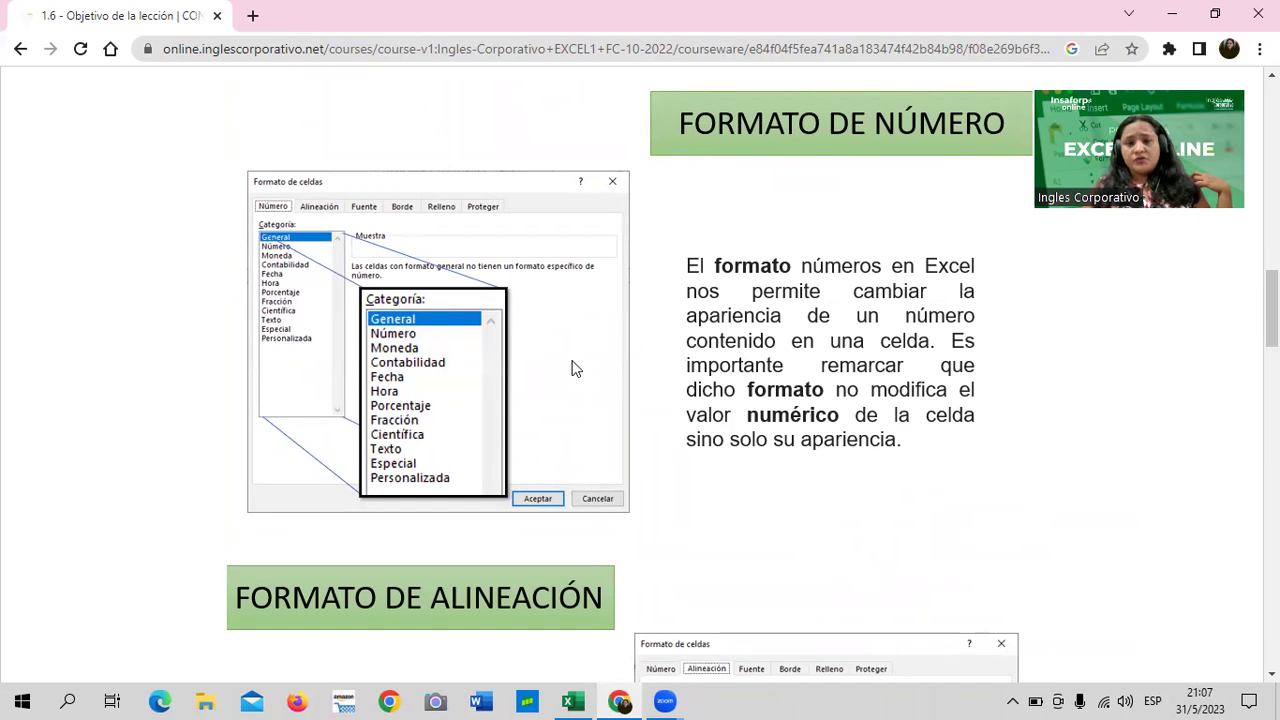
scroll(575, 358, "down", 1)
scroll(575, 353, "down", 5)
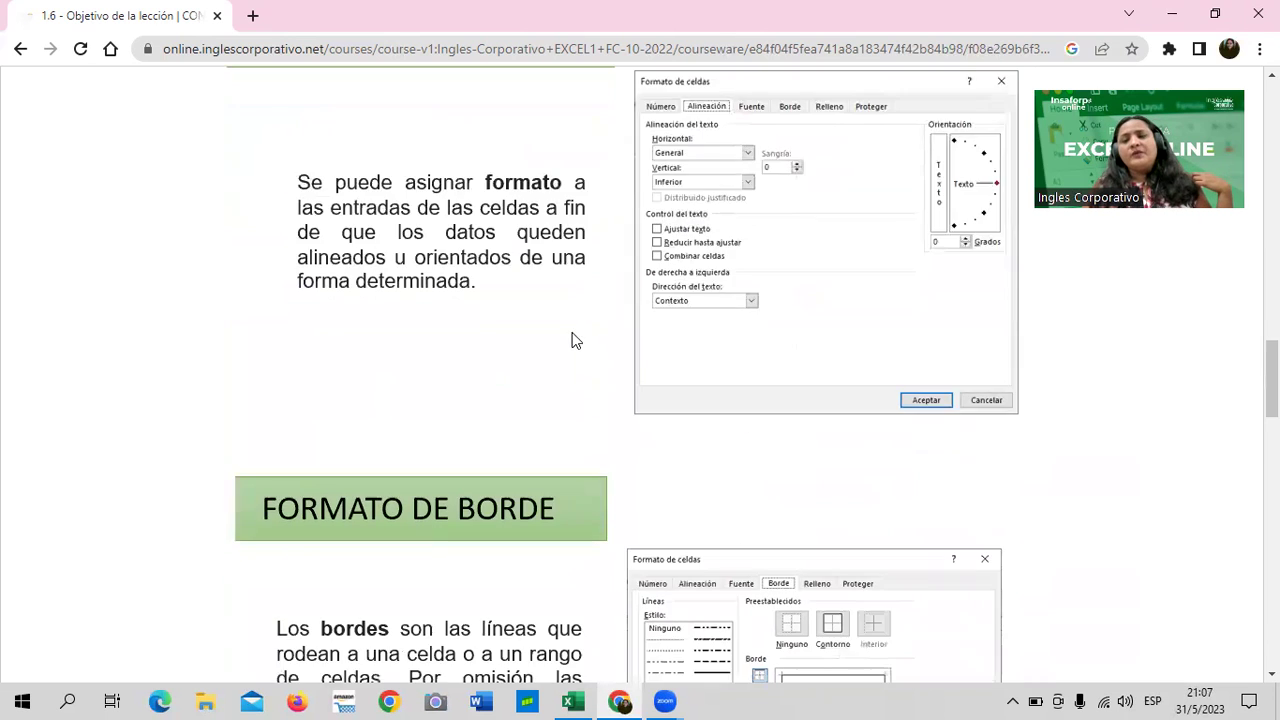
scroll(575, 350, "down", 5)
scroll(575, 350, "down", 5)
scroll(576, 347, "down", 5)
scroll(575, 347, "down", 5)
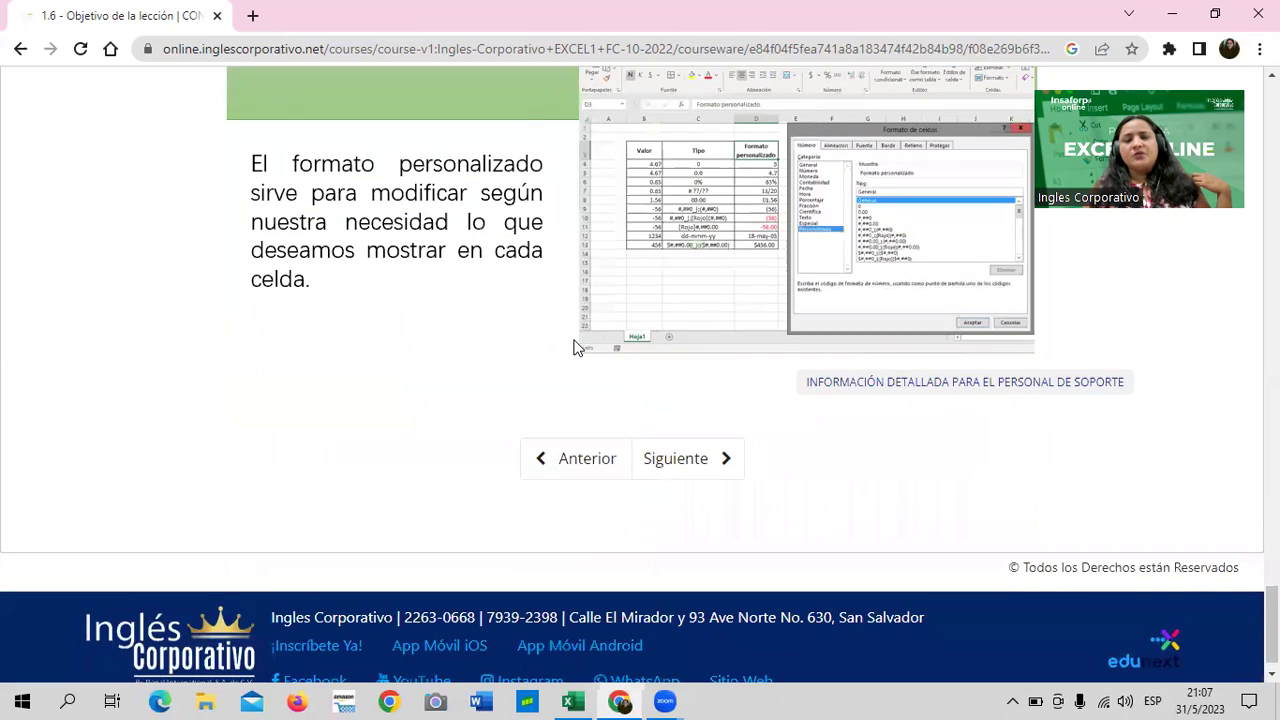
scroll(574, 343, "up", 2)
scroll(575, 347, "up", 1)
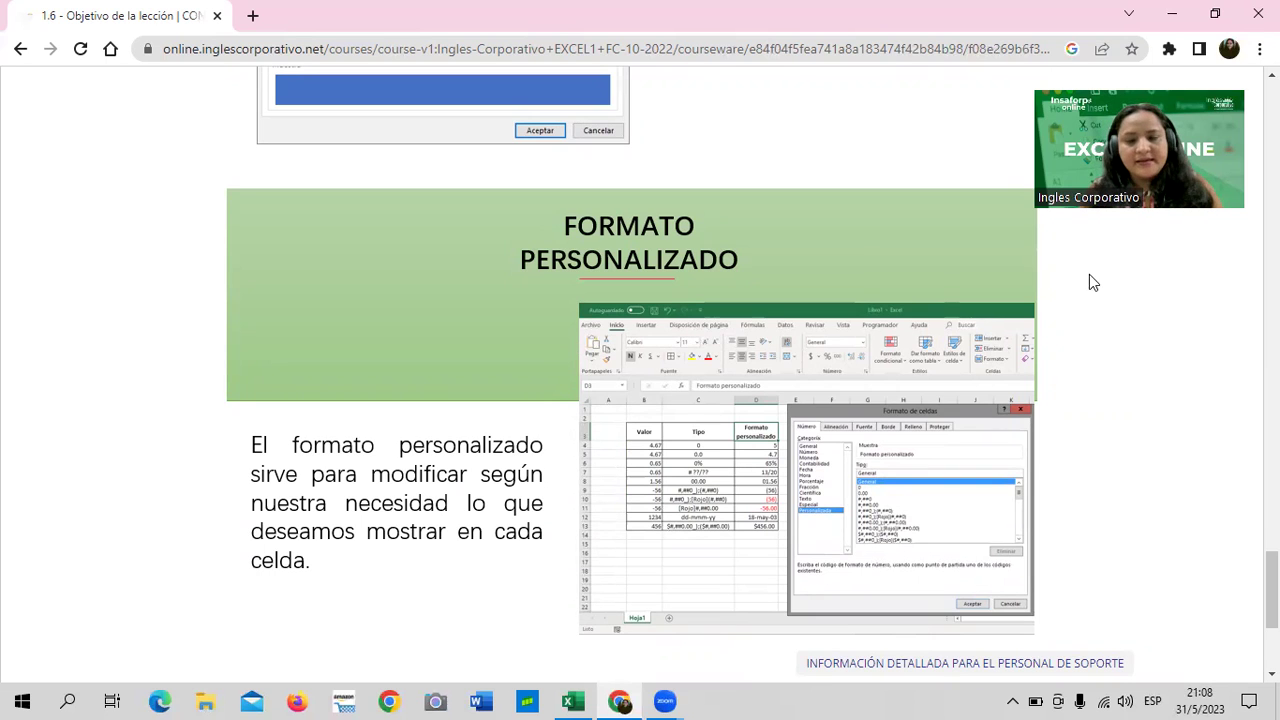
scroll(663, 463, "down", 1)
scroll(663, 463, "down", 1)
left_click(688, 554)
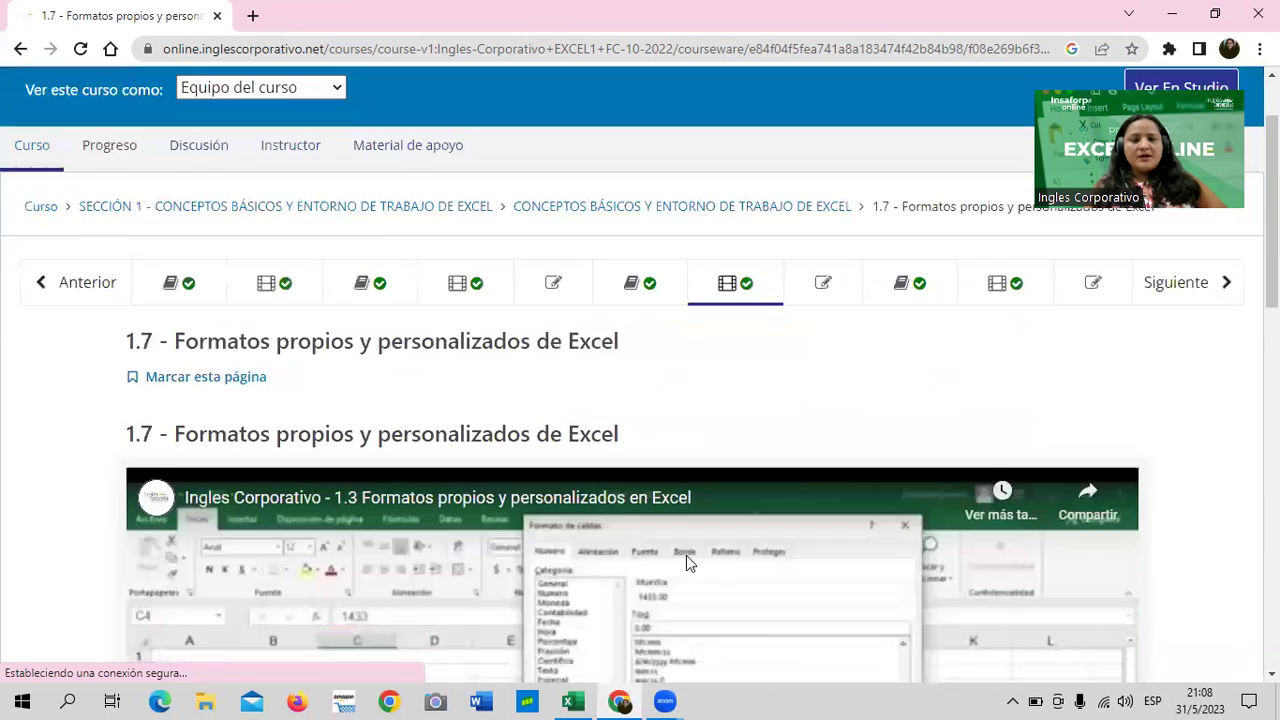
Skim lesson 1.7, then switch to the '1.3 Formatos propios y personalizados en Excel' workbook
scroll(687, 556, "down", 5)
scroll(686, 555, "down", 1)
scroll(686, 555, "down", 3)
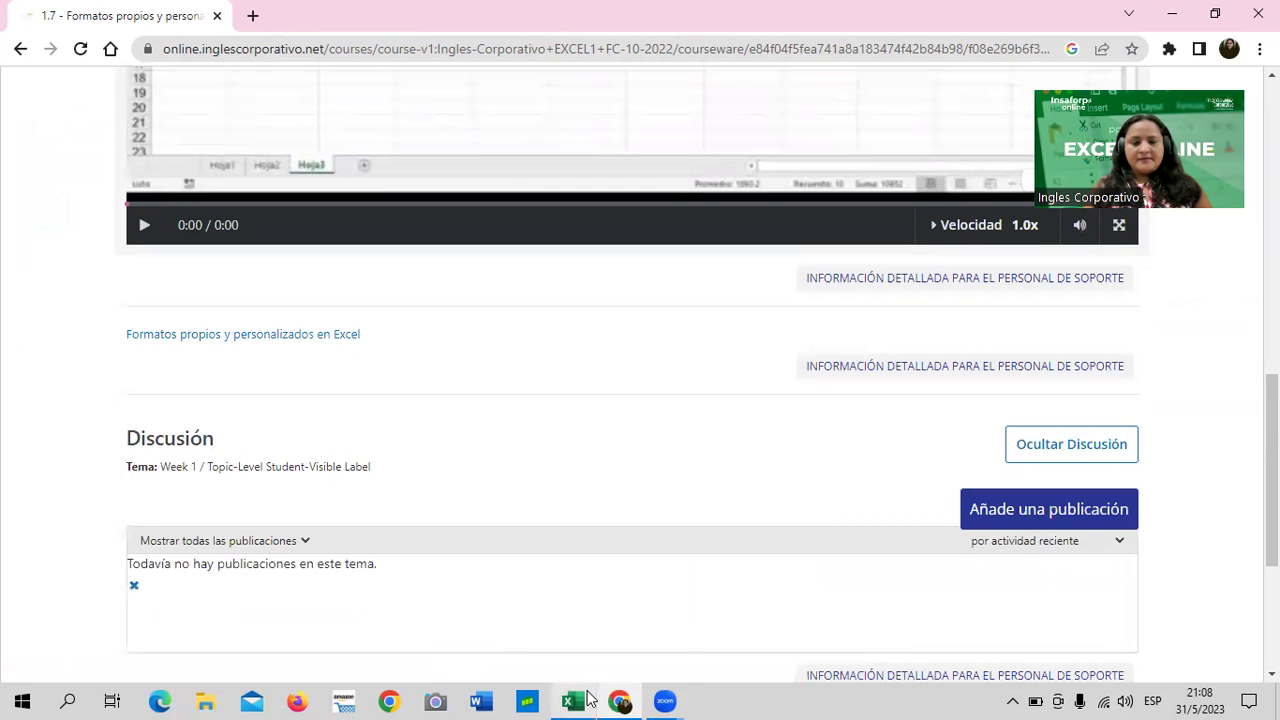
mouse_move(573, 701)
left_click(578, 630)
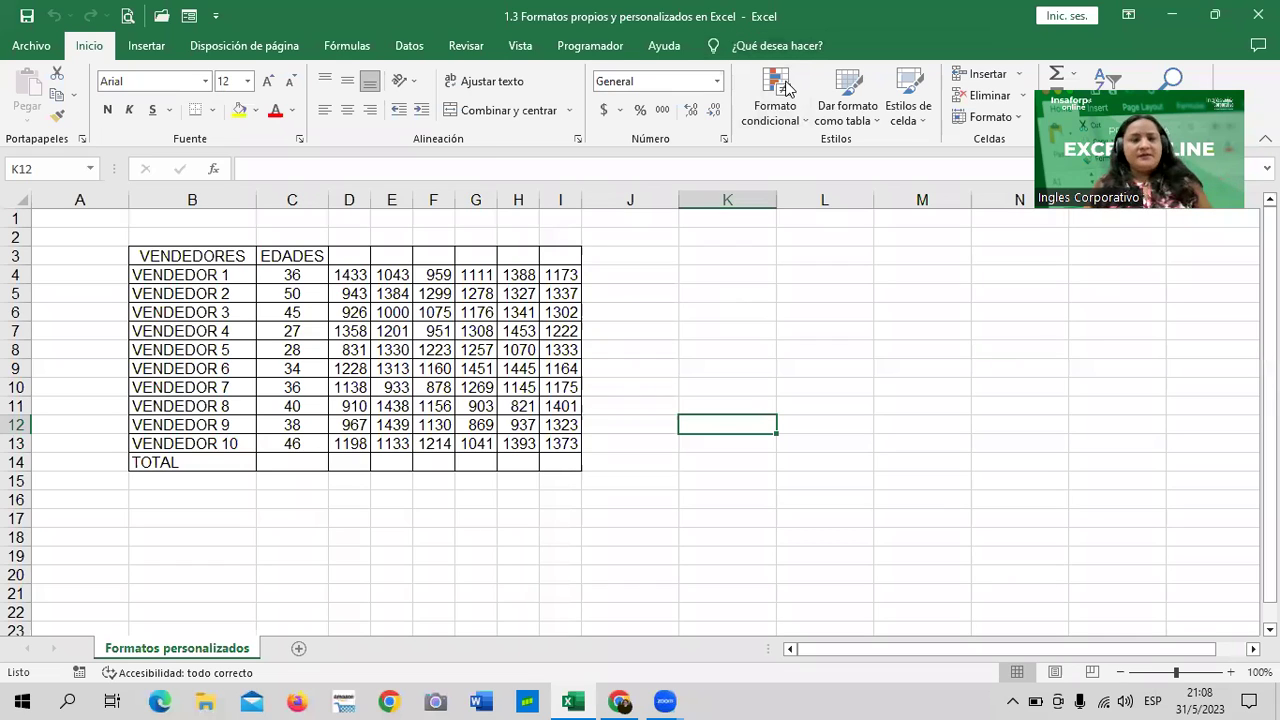
left_click(716, 349)
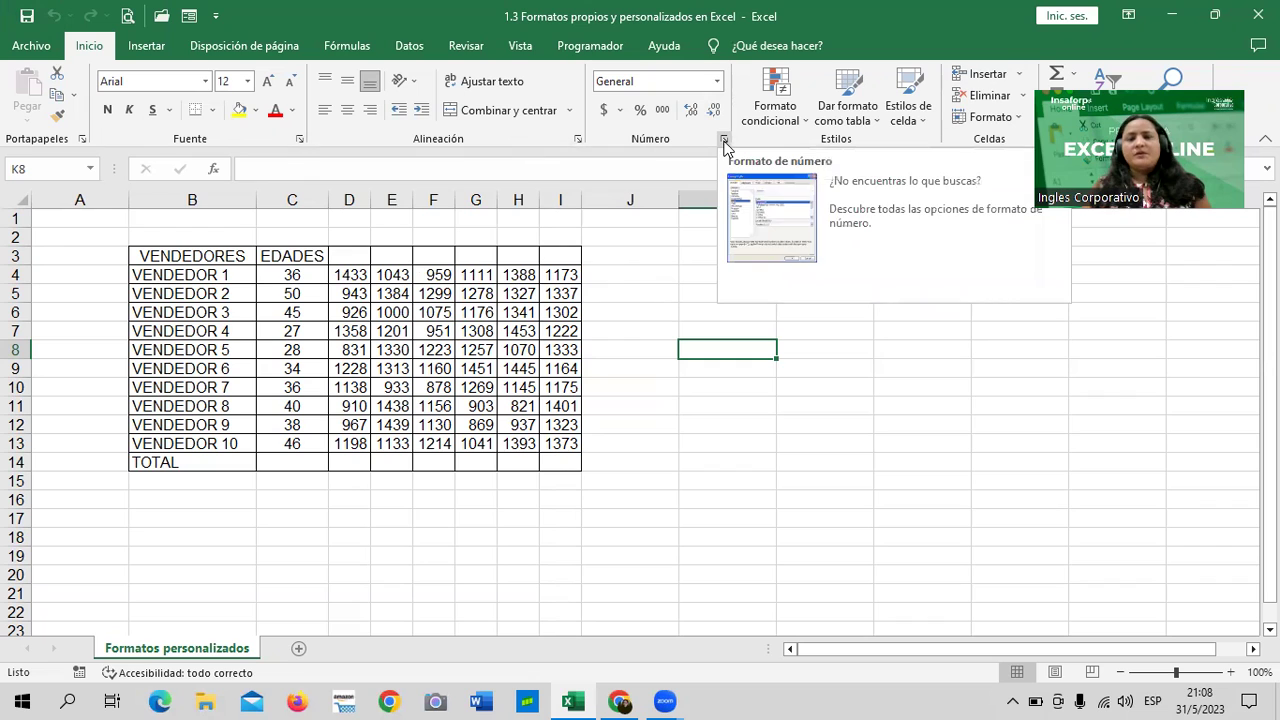
Open Formato de celdas and view its Proteger settings: Bloqueada on, Oculta off
left_click(725, 145)
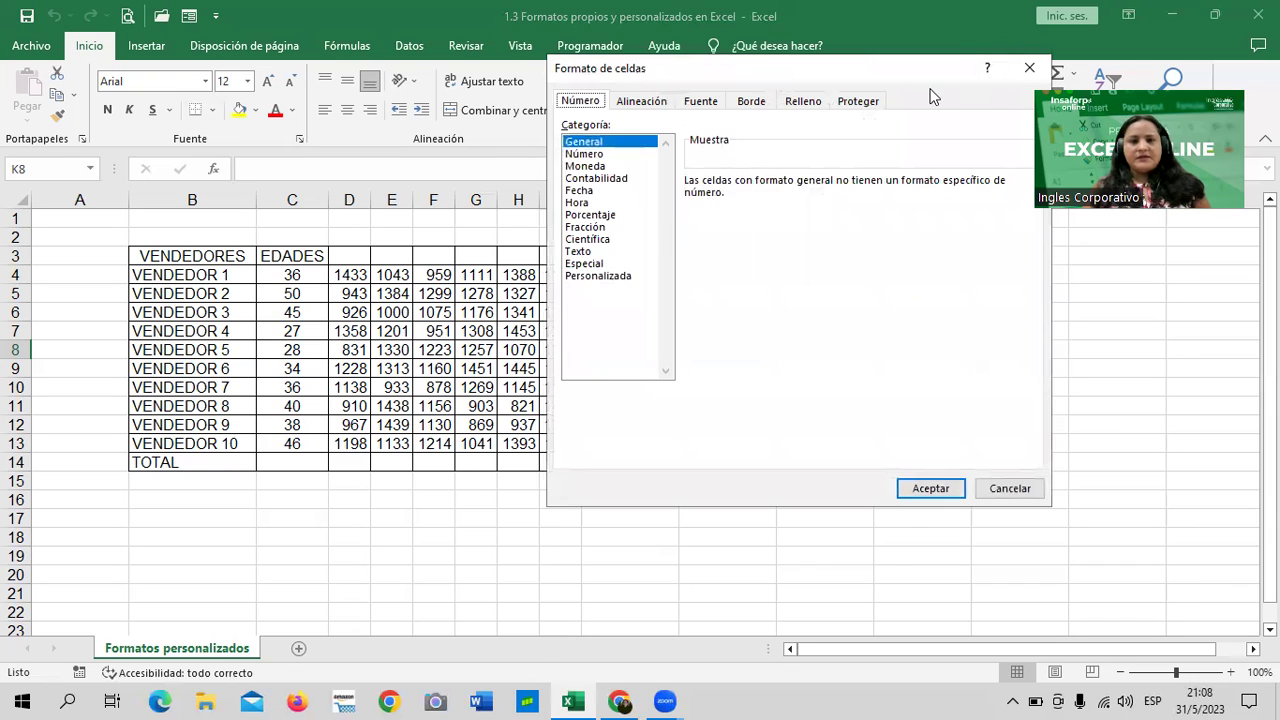
left_click_drag(929, 89, 784, 122)
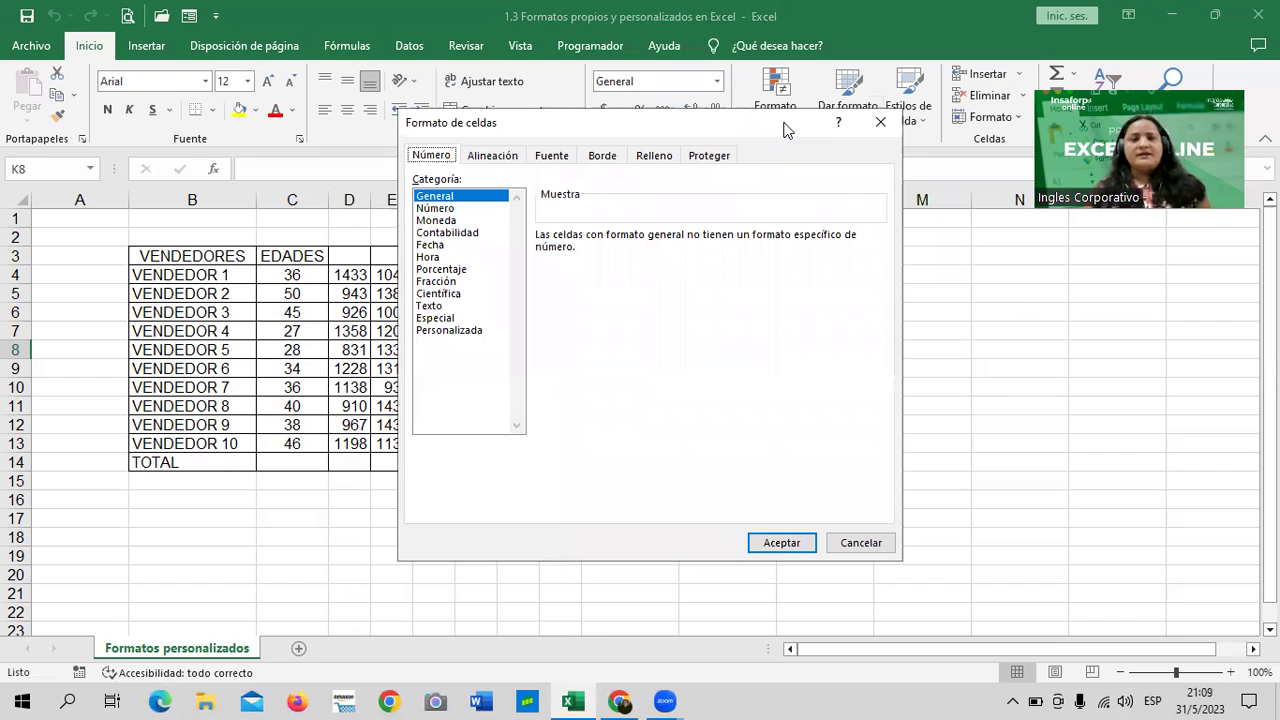
left_click(714, 156)
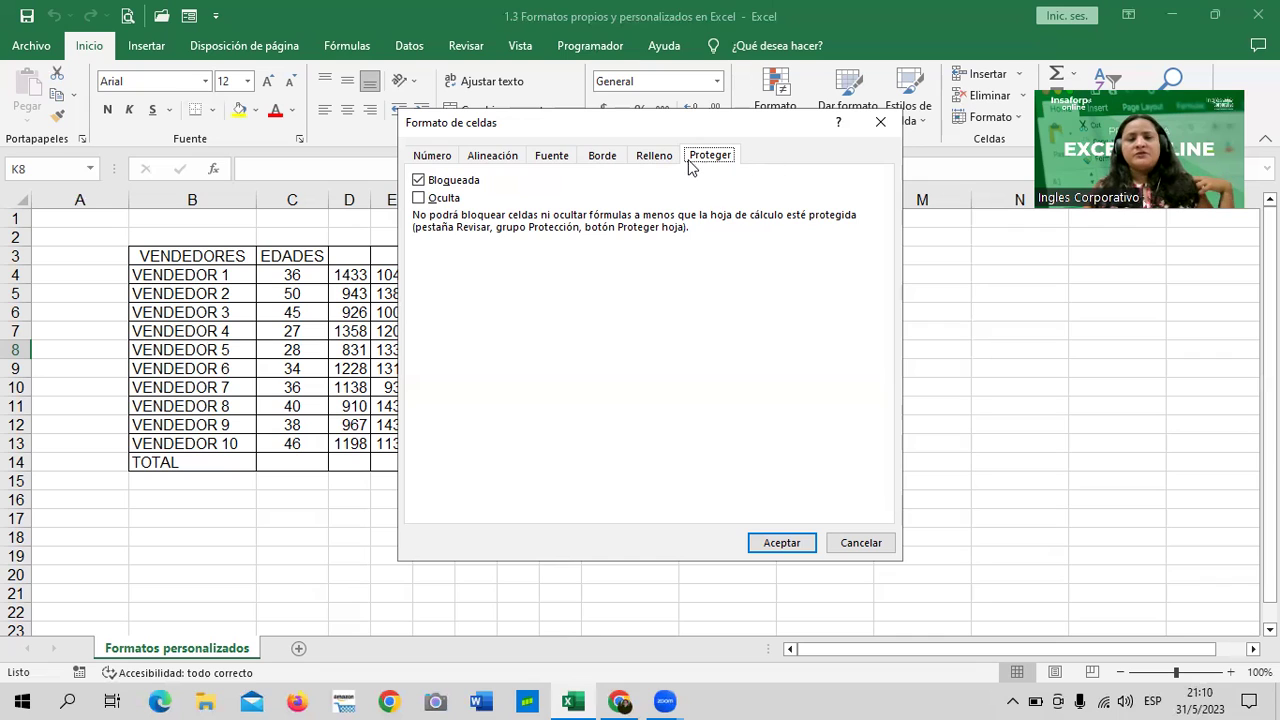
Look over the Relleno colours and the Efectos de relleno gradient options, then close them
left_click(656, 156)
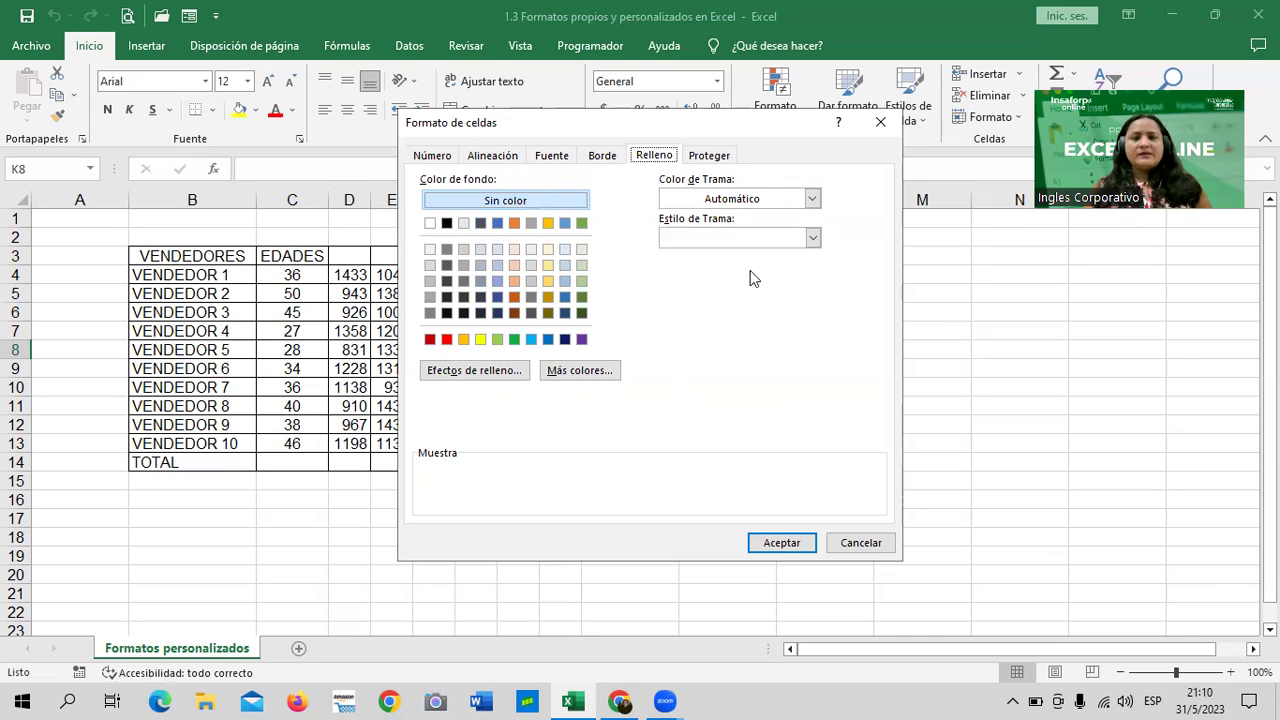
left_click(472, 372)
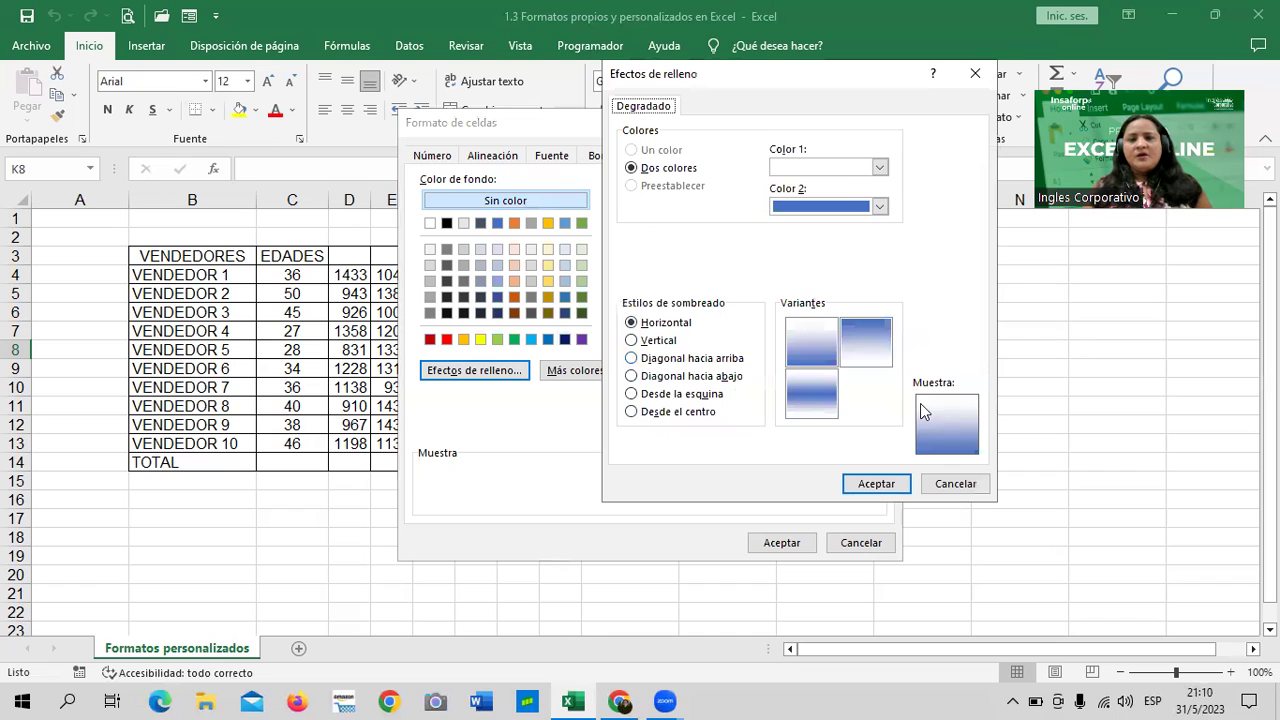
left_click(975, 75)
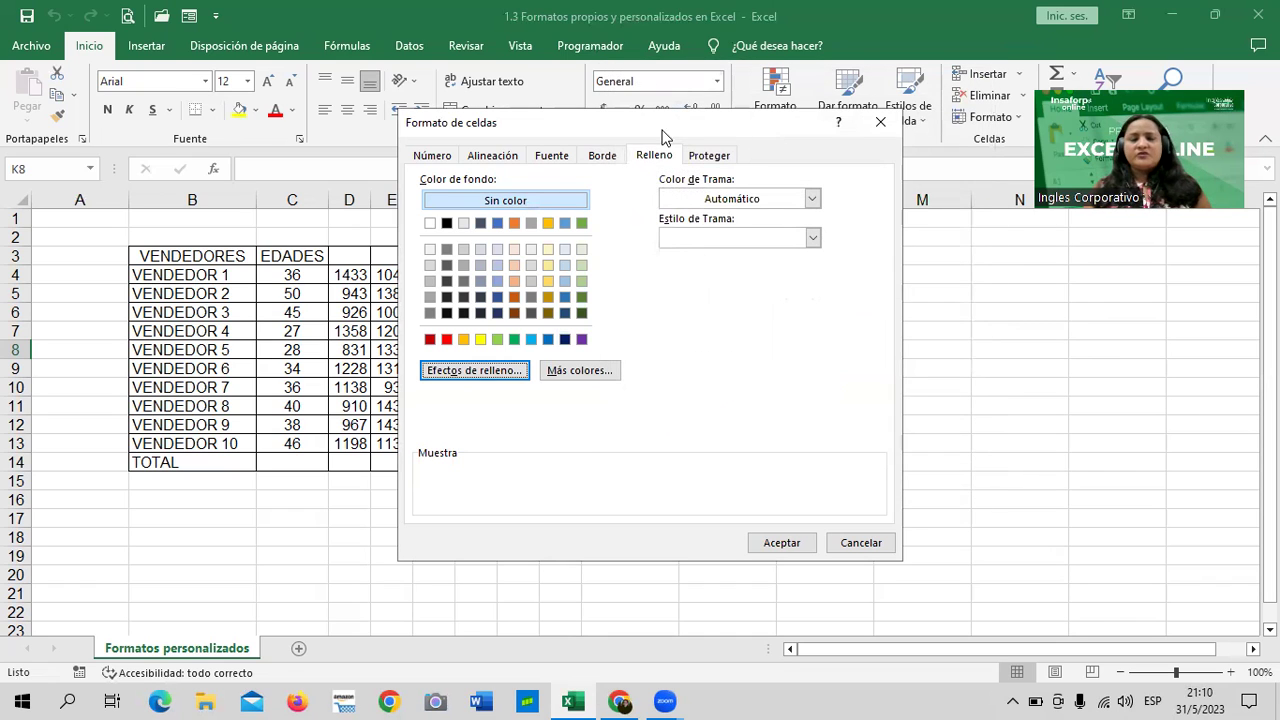
Reposition the Formato de celdas dialog and bring up its Borde settings
left_click_drag(703, 122, 713, 228)
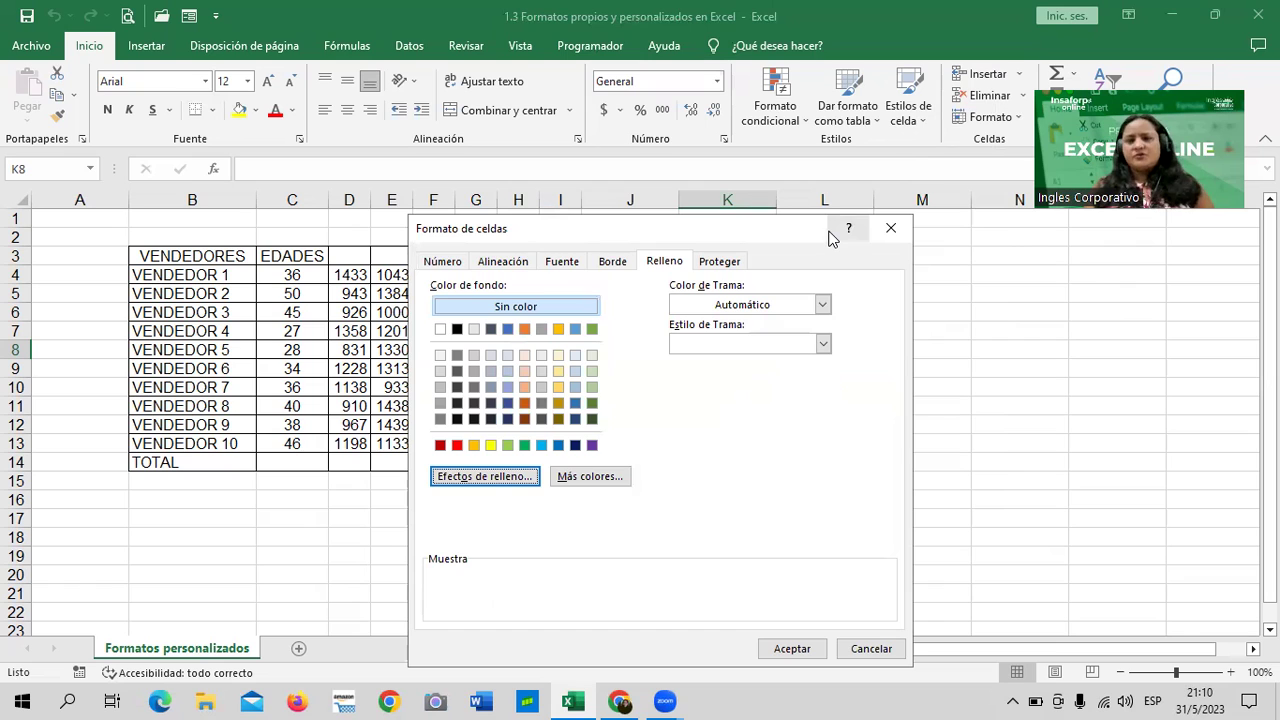
left_click_drag(790, 229, 809, 112)
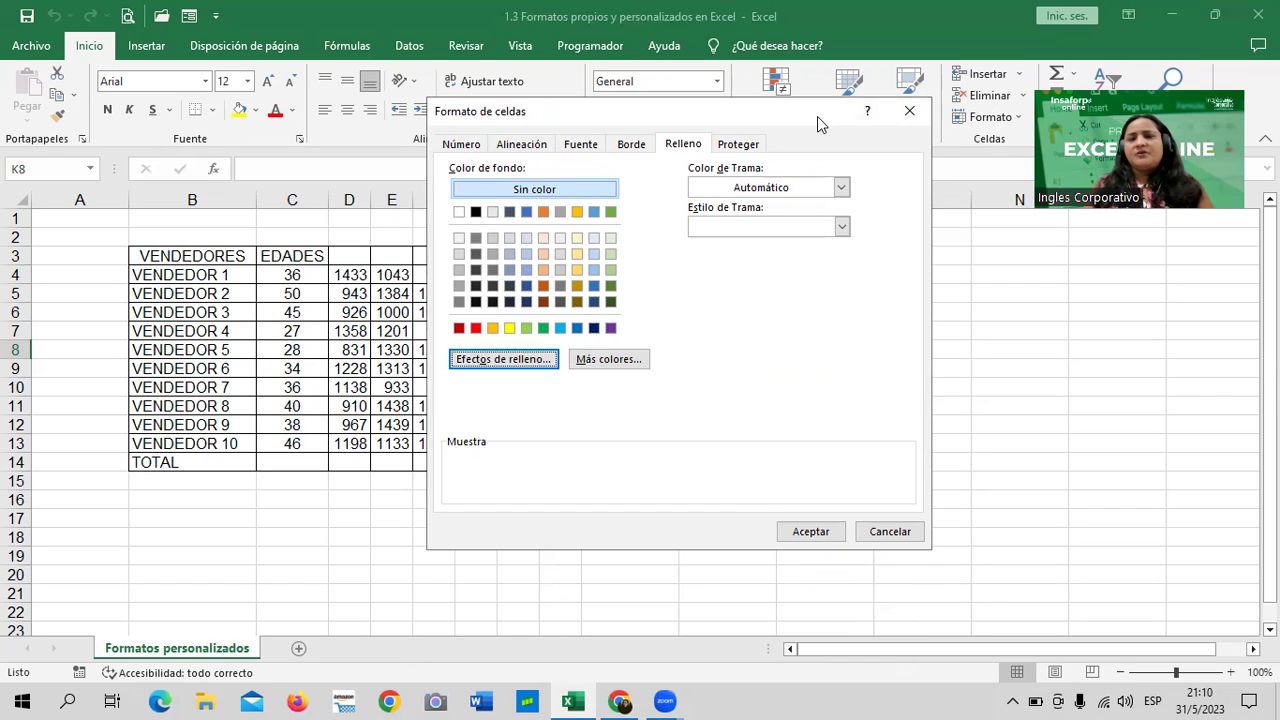
left_click_drag(786, 115, 789, 150)
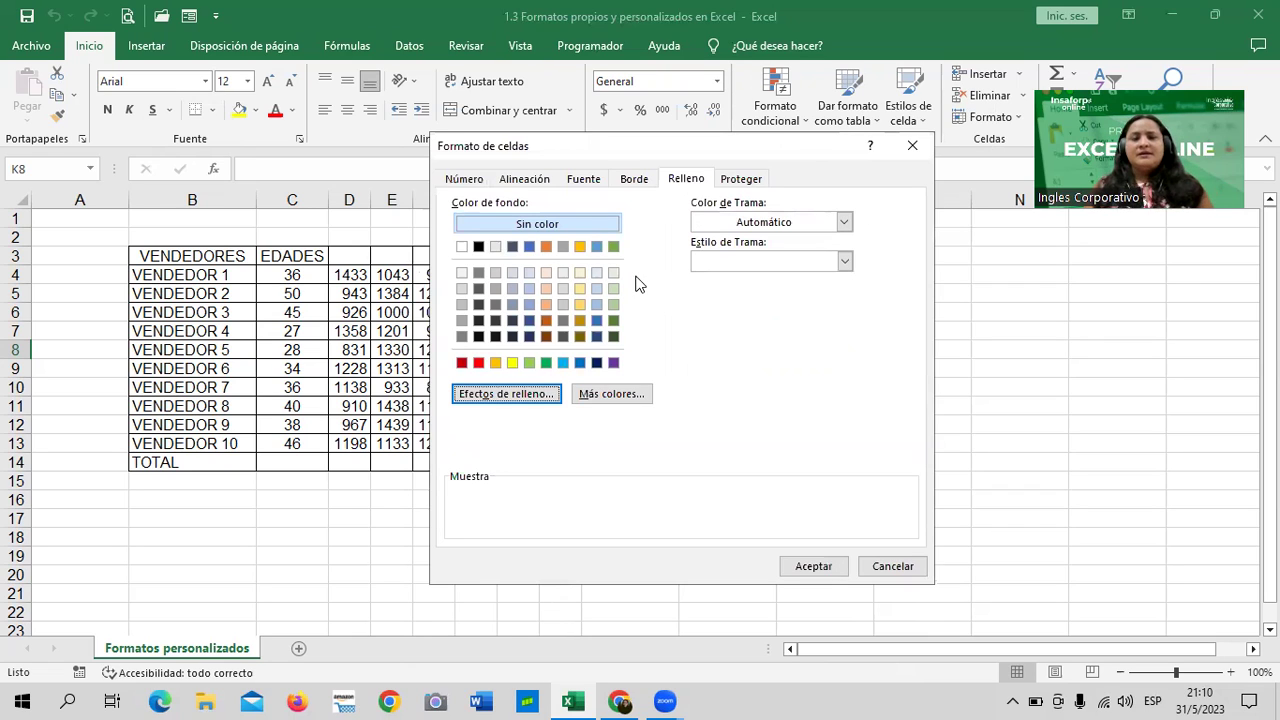
left_click(644, 180)
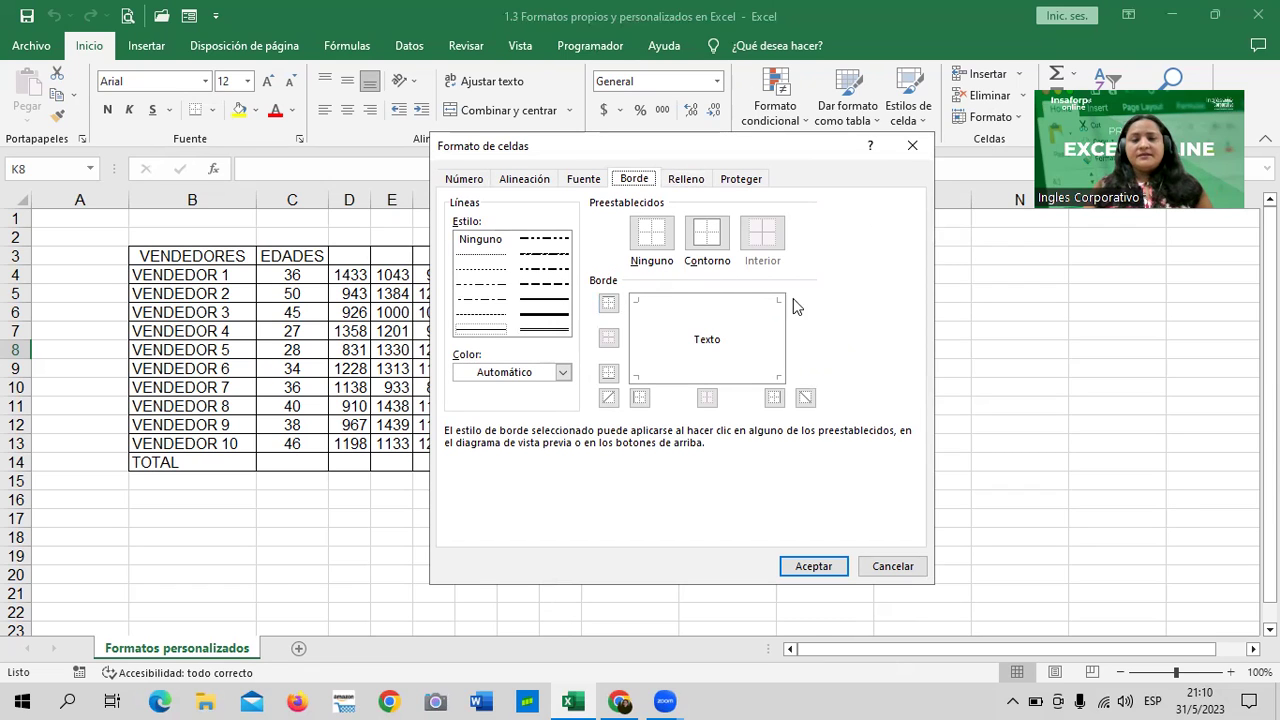
Check the border colour list keeping Automático, then view K8's font: Arial, Normal, size 12
left_click(563, 373)
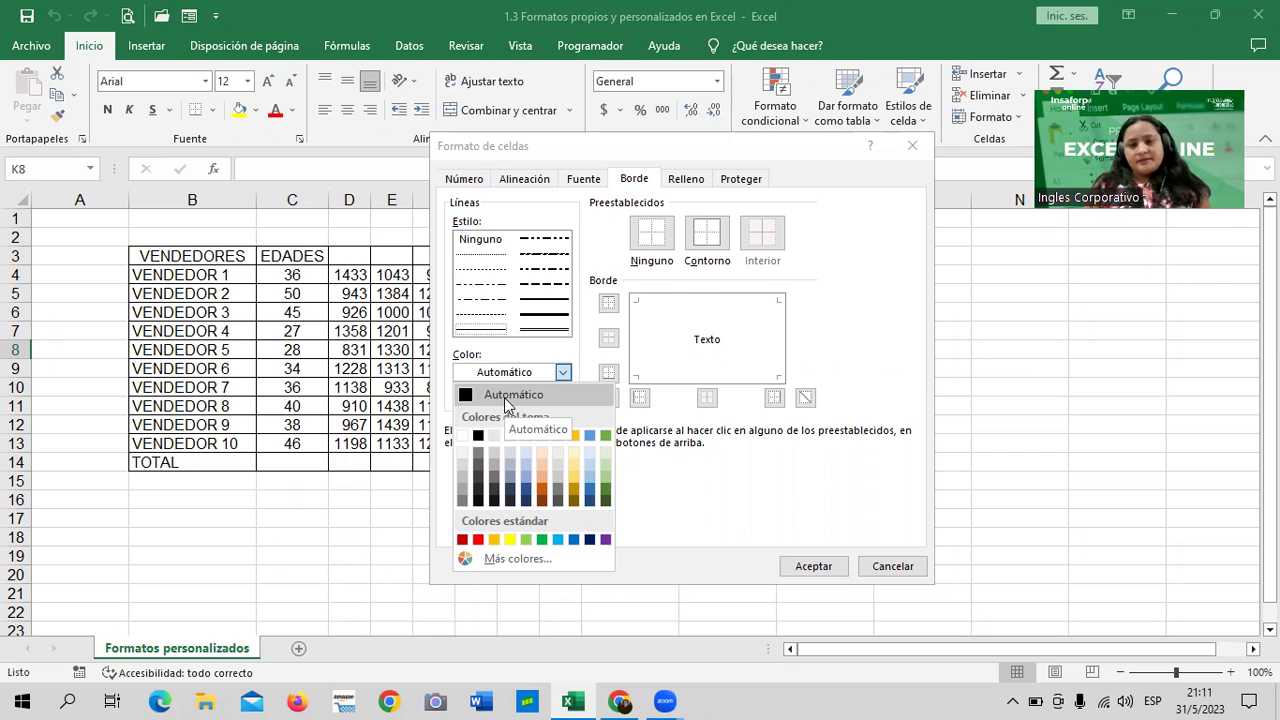
left_click(590, 180)
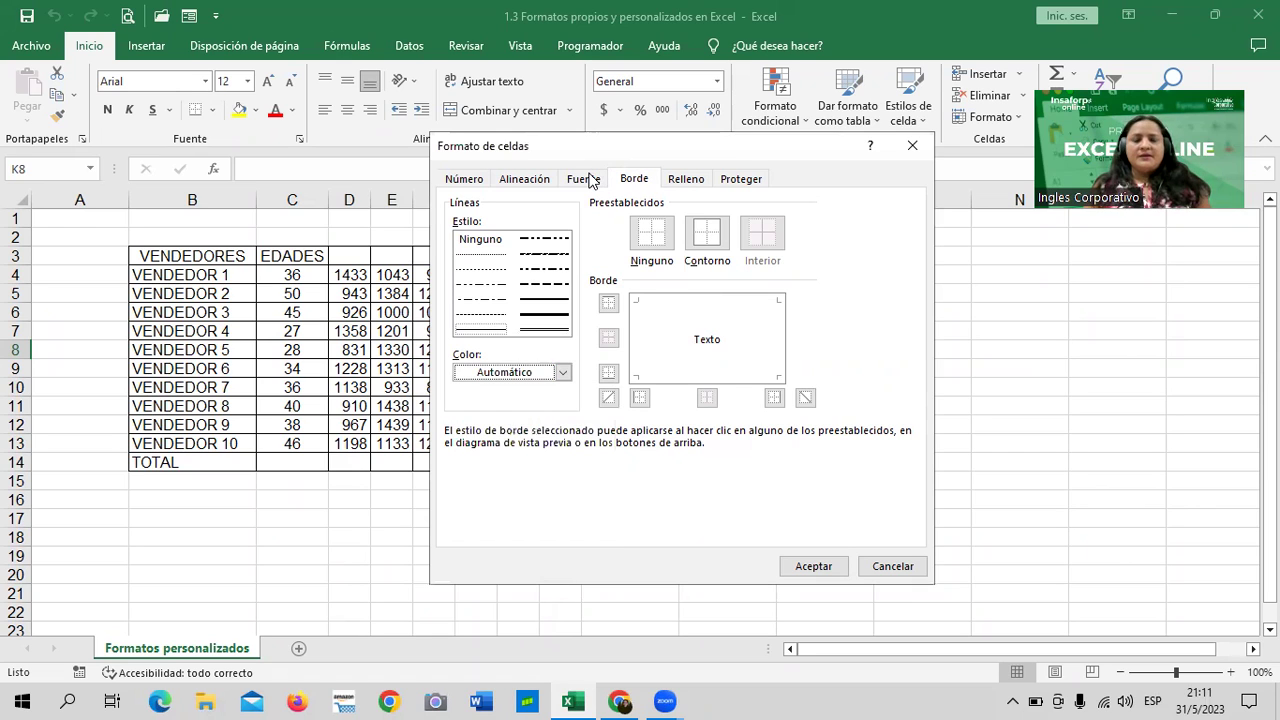
left_click(594, 182)
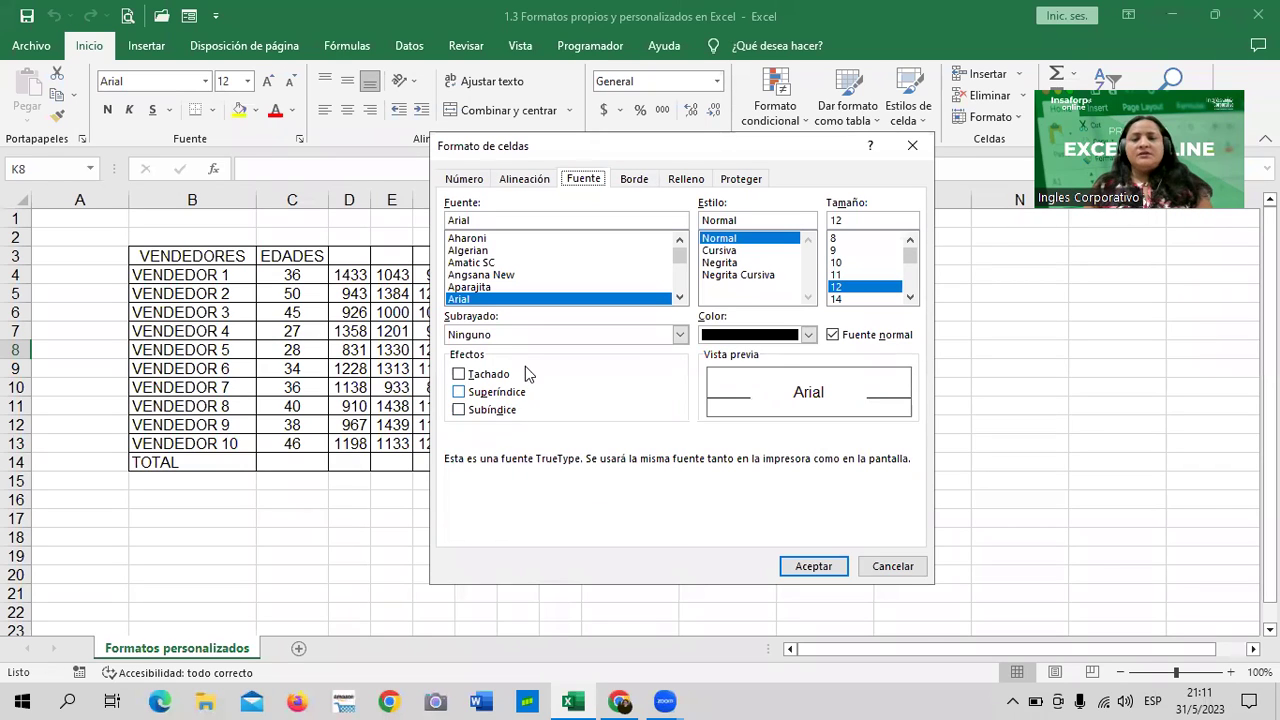
Look over the Alineación settings, then return to Número showing General for K8
left_click(537, 183)
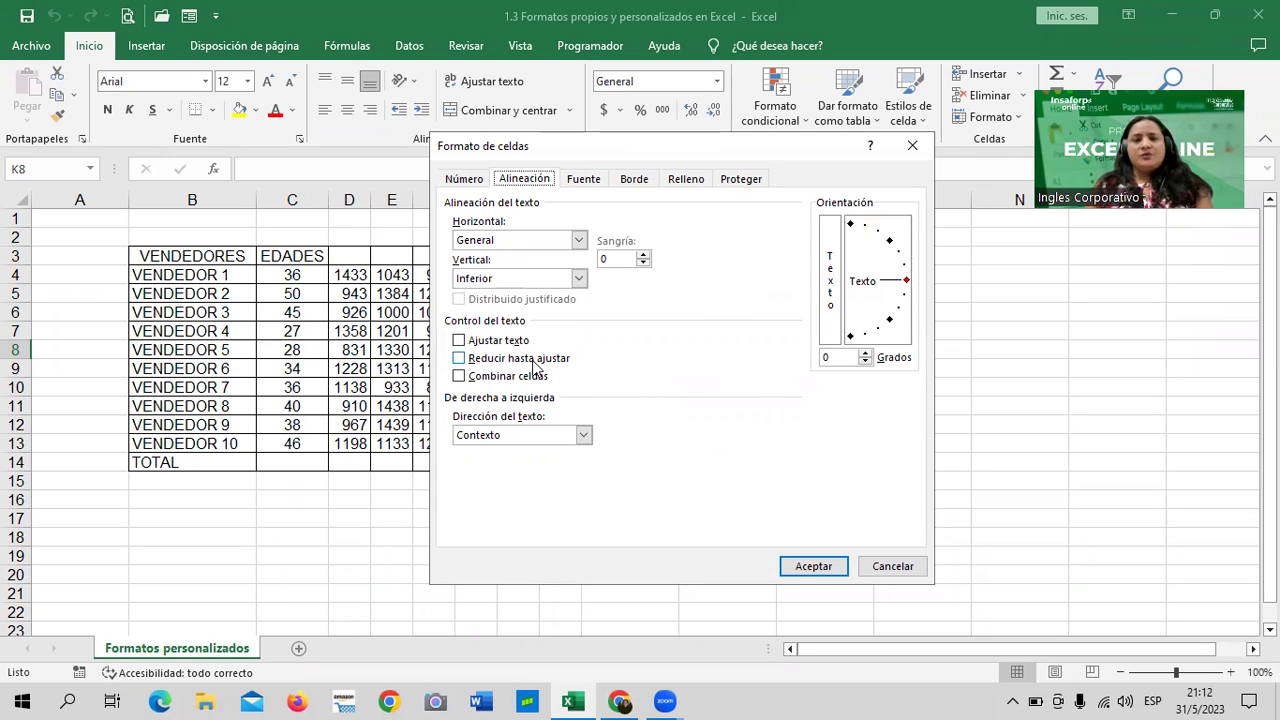
left_click(465, 179)
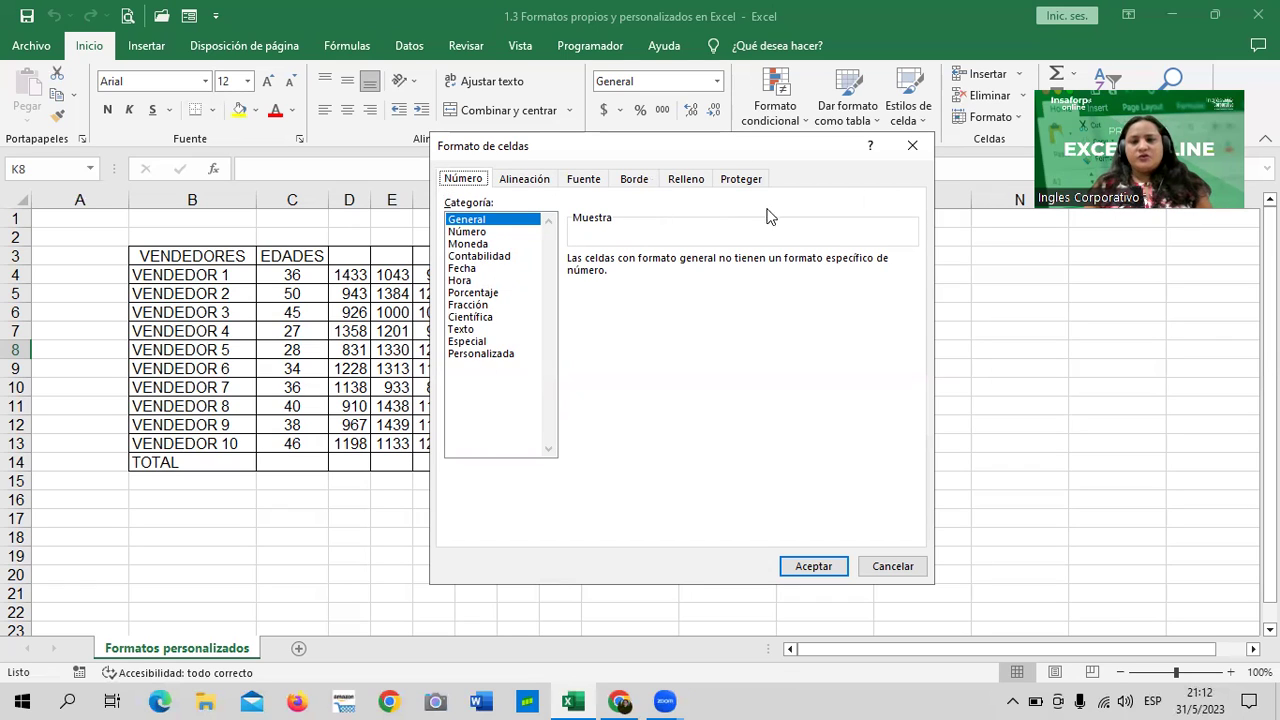
Close Formato de celdas without changes and select cell J3 beside the table
left_click(912, 145)
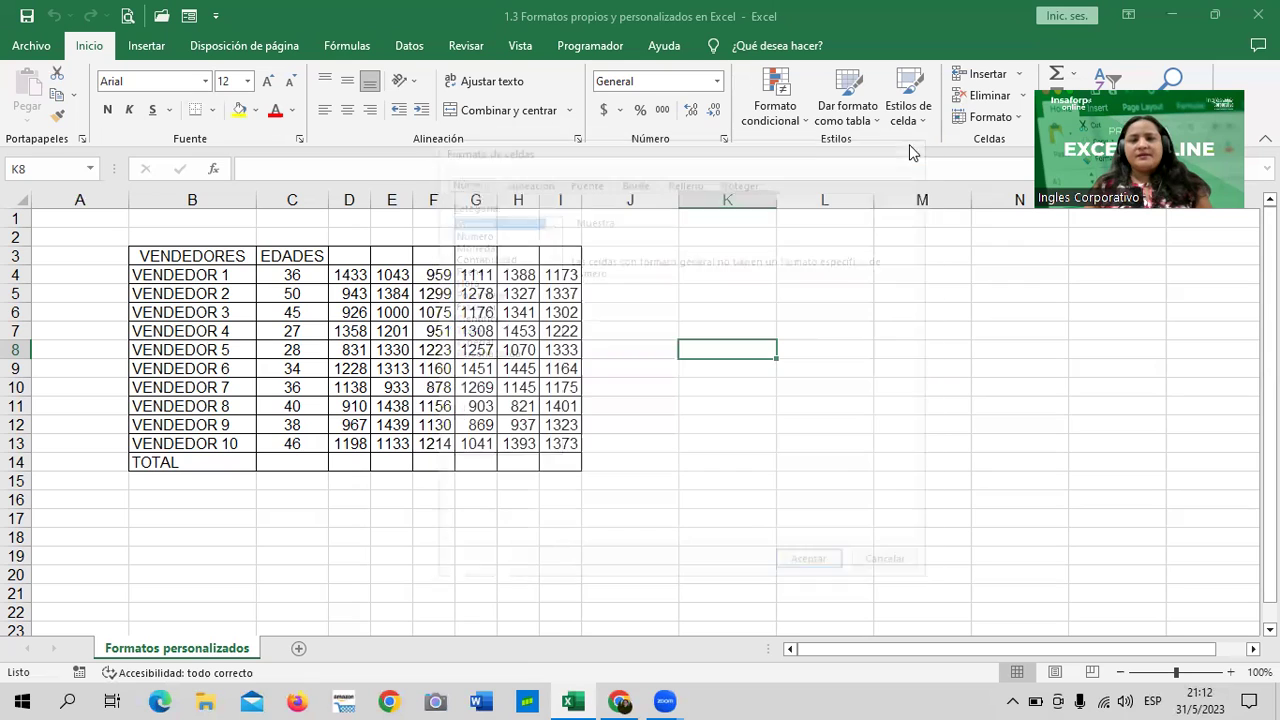
left_click(718, 82)
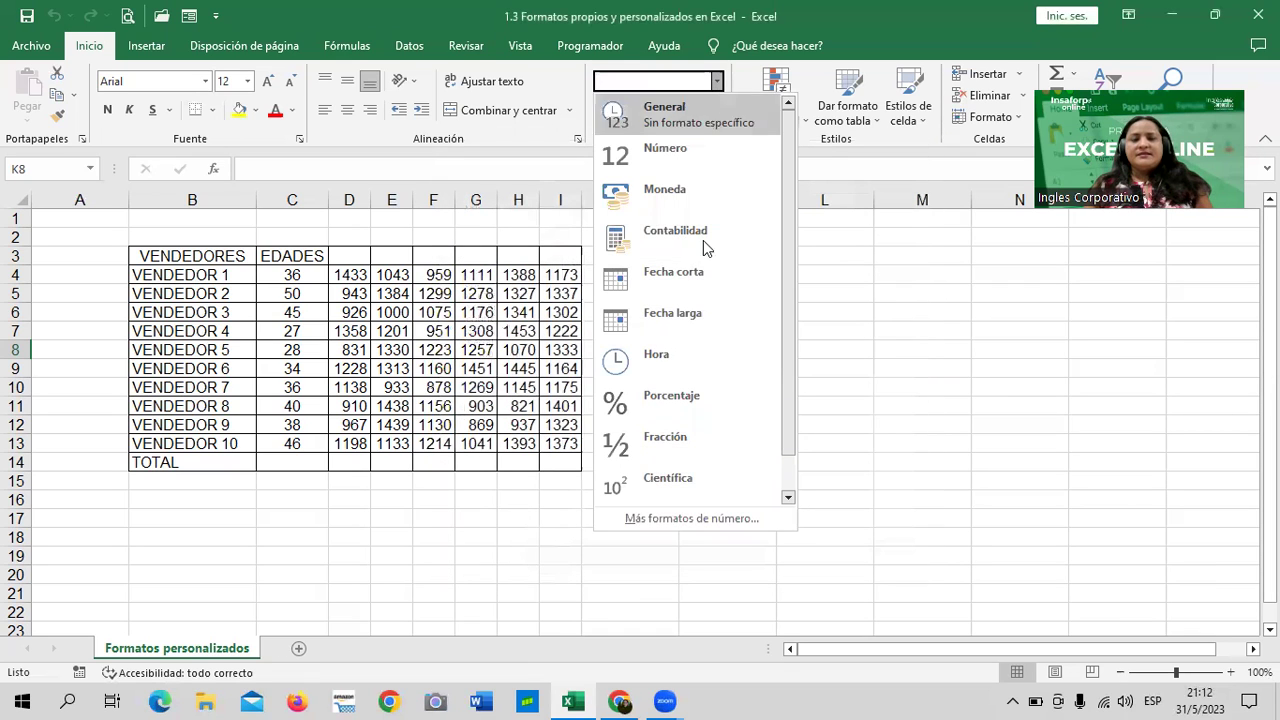
scroll(789, 340, "down", 1)
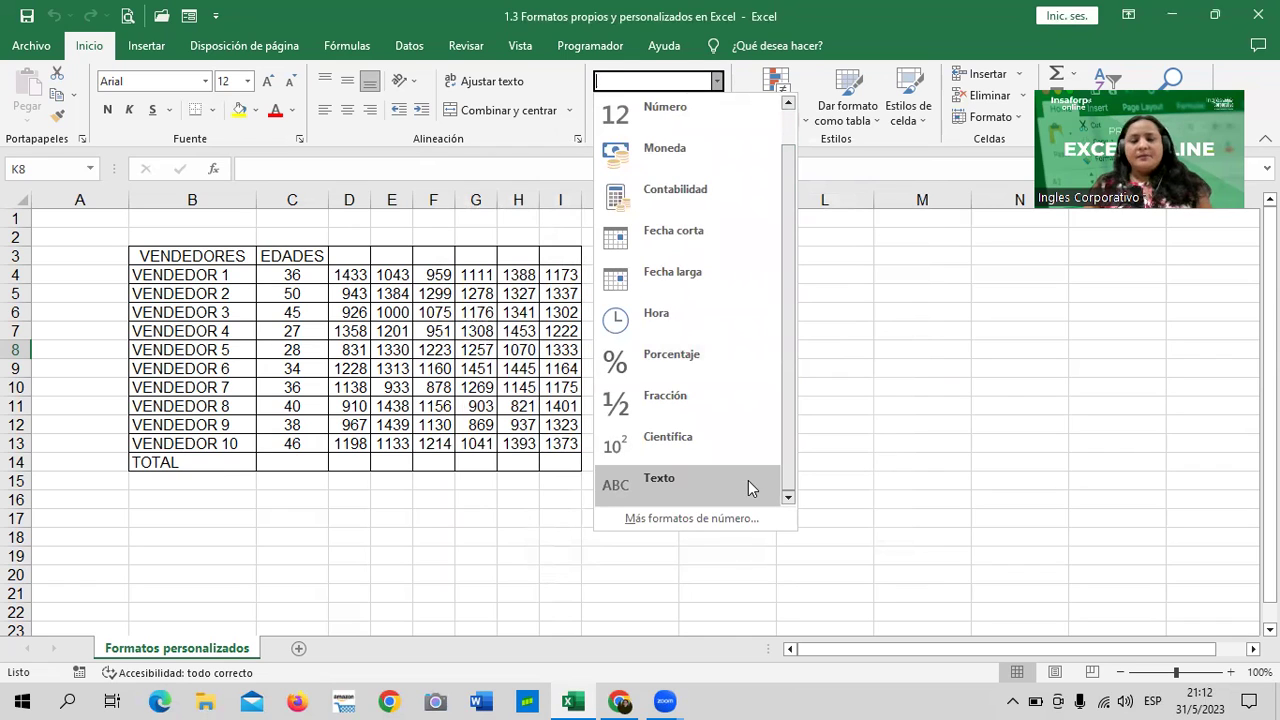
left_click(909, 401)
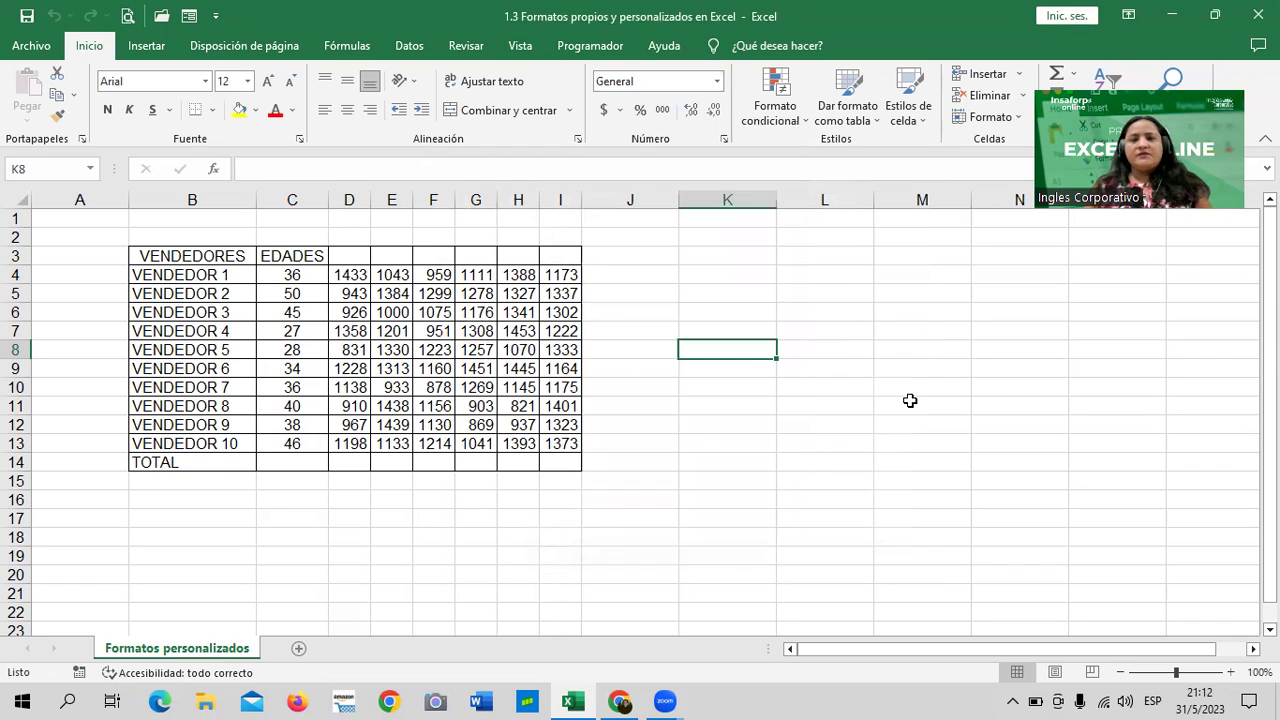
left_click(621, 250)
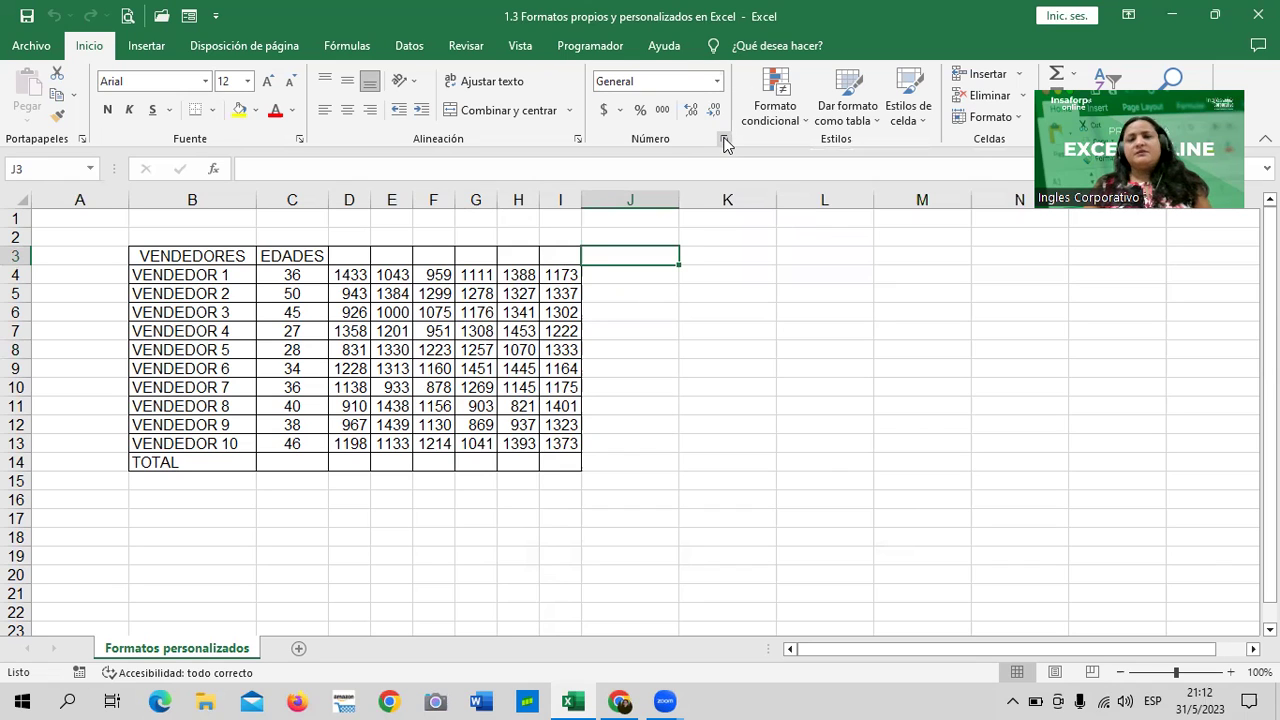
Open Más formatos de número... for J3 from the number format dropdown
left_click(718, 81)
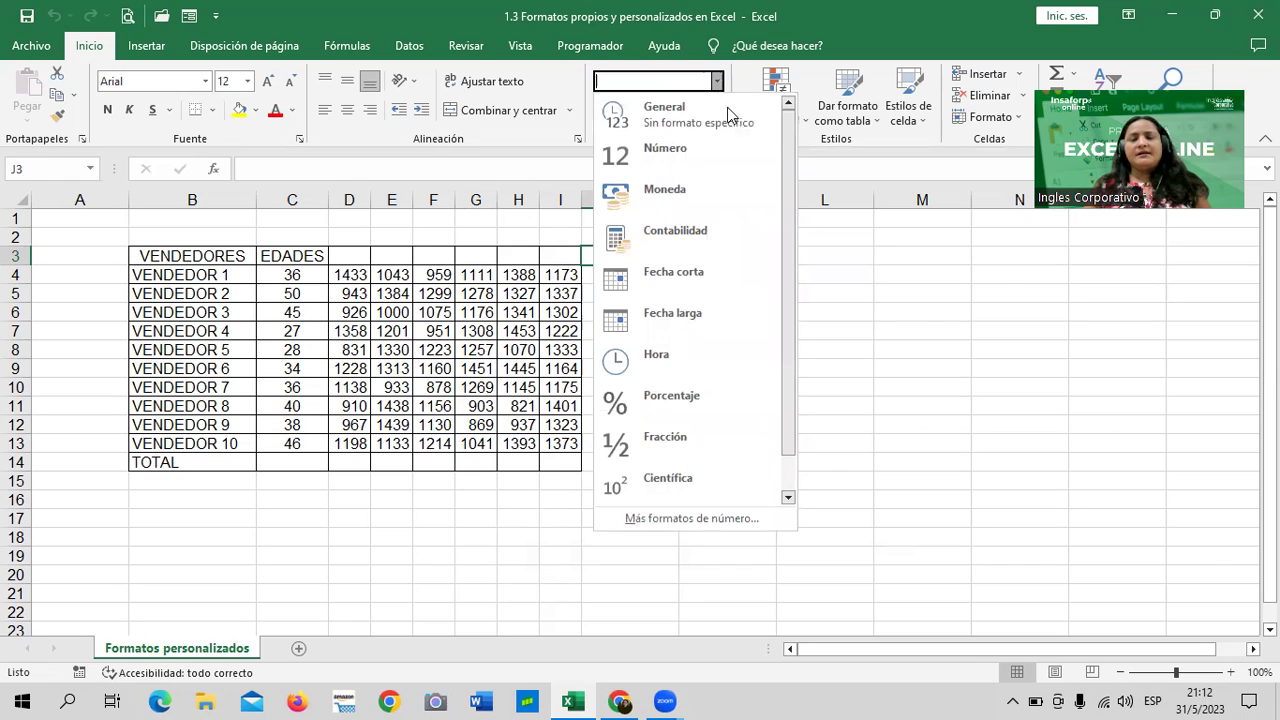
left_click(718, 83)
left_click(718, 83)
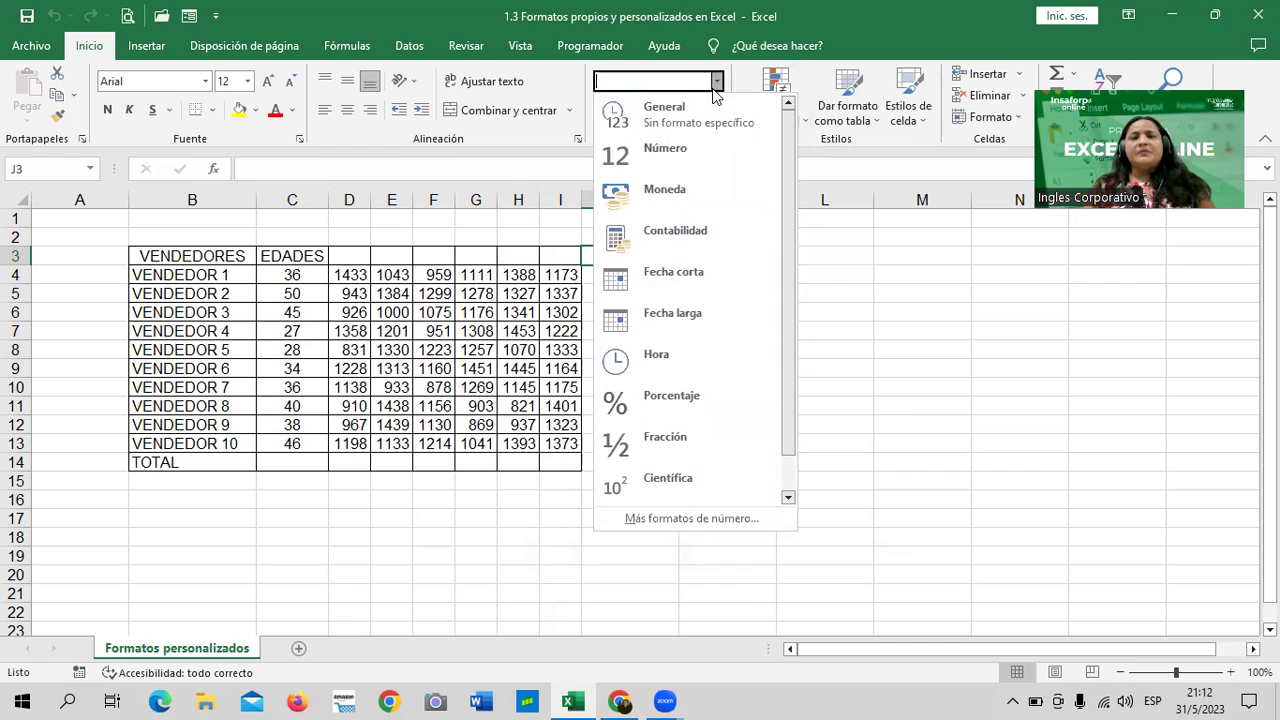
scroll(791, 315, "down", 1)
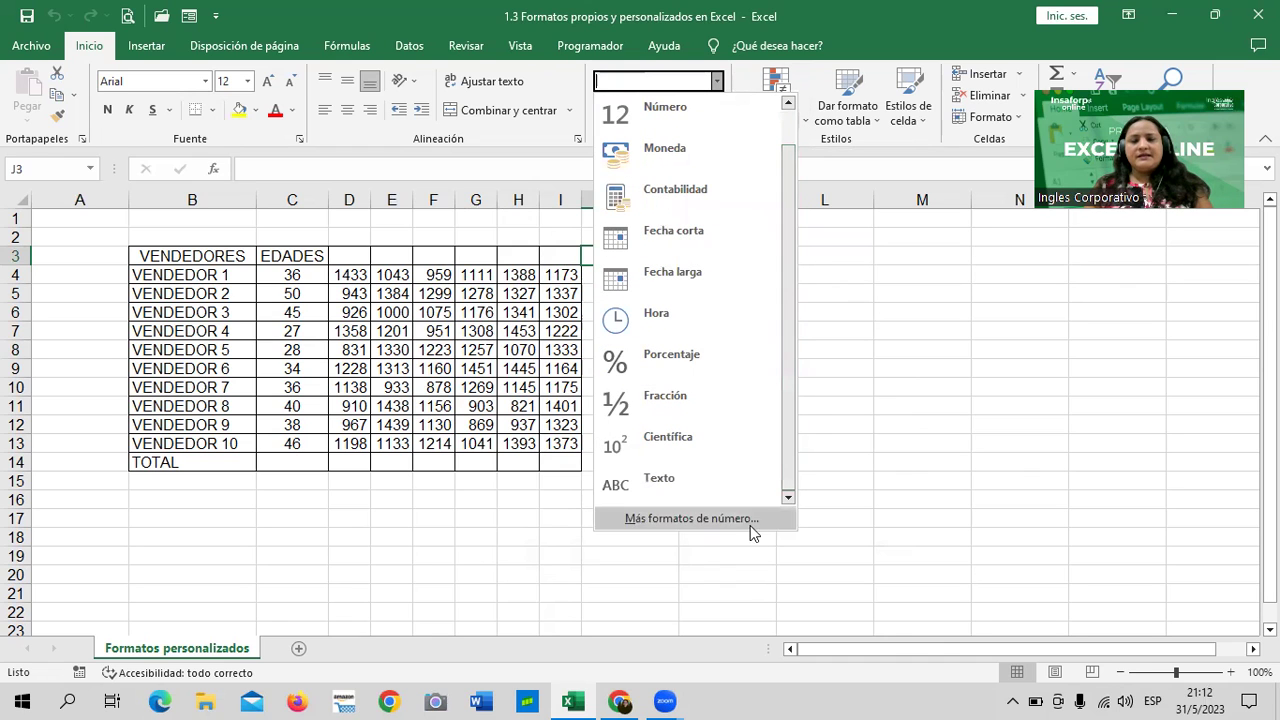
left_click(708, 525)
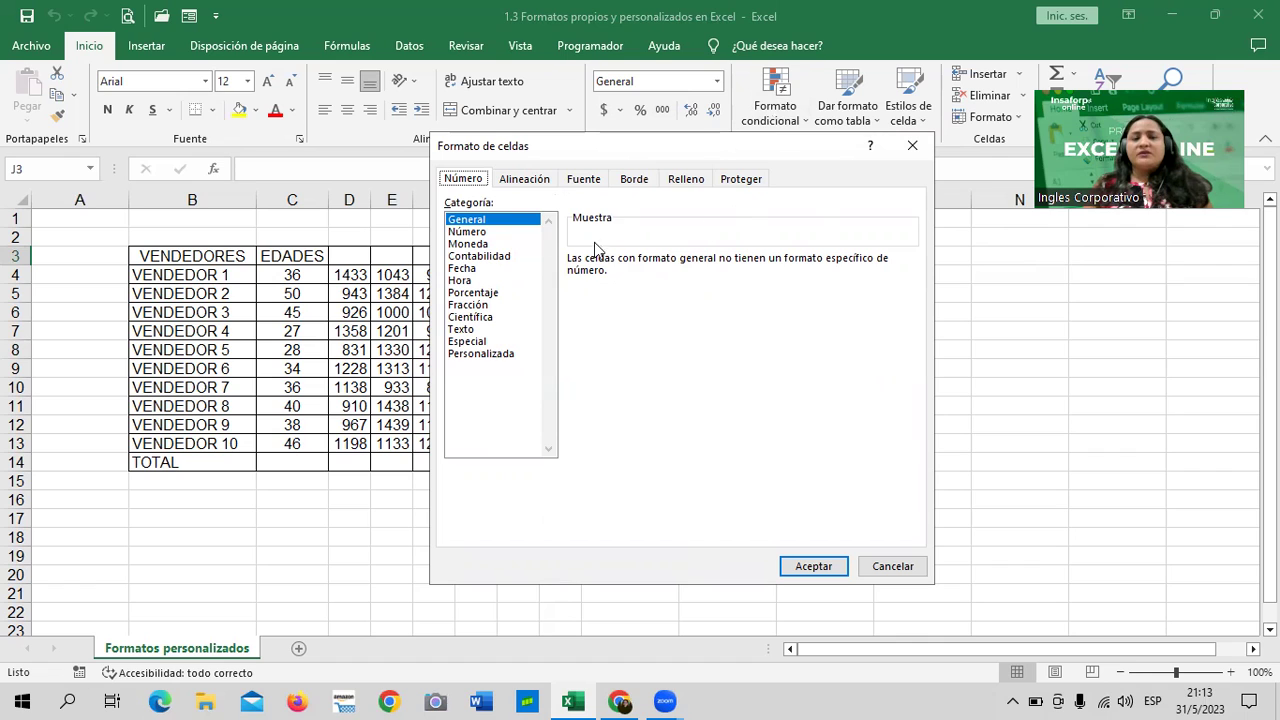
Leave the number format on General and close the Formato de celdas dialog unchanged
left_click(469, 233)
left_click(469, 222)
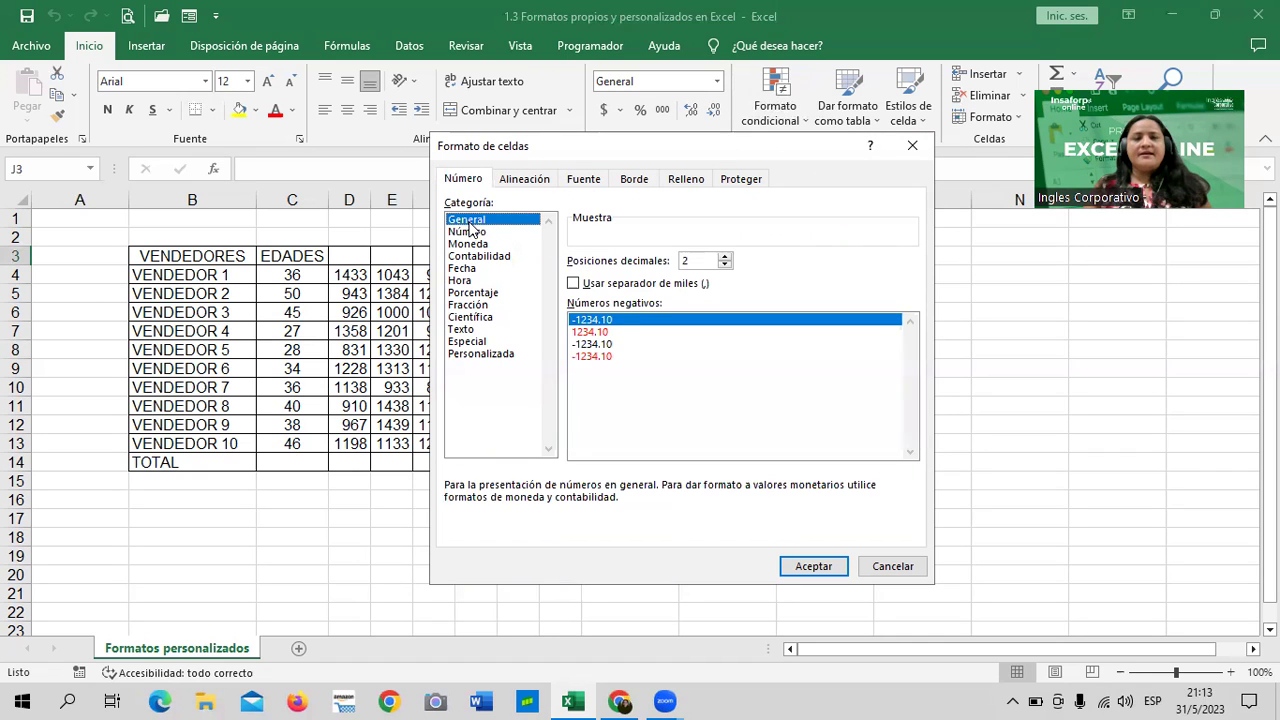
left_click(912, 146)
Select the empty range J3:O17 to the right of the vendor table
left_click(748, 298)
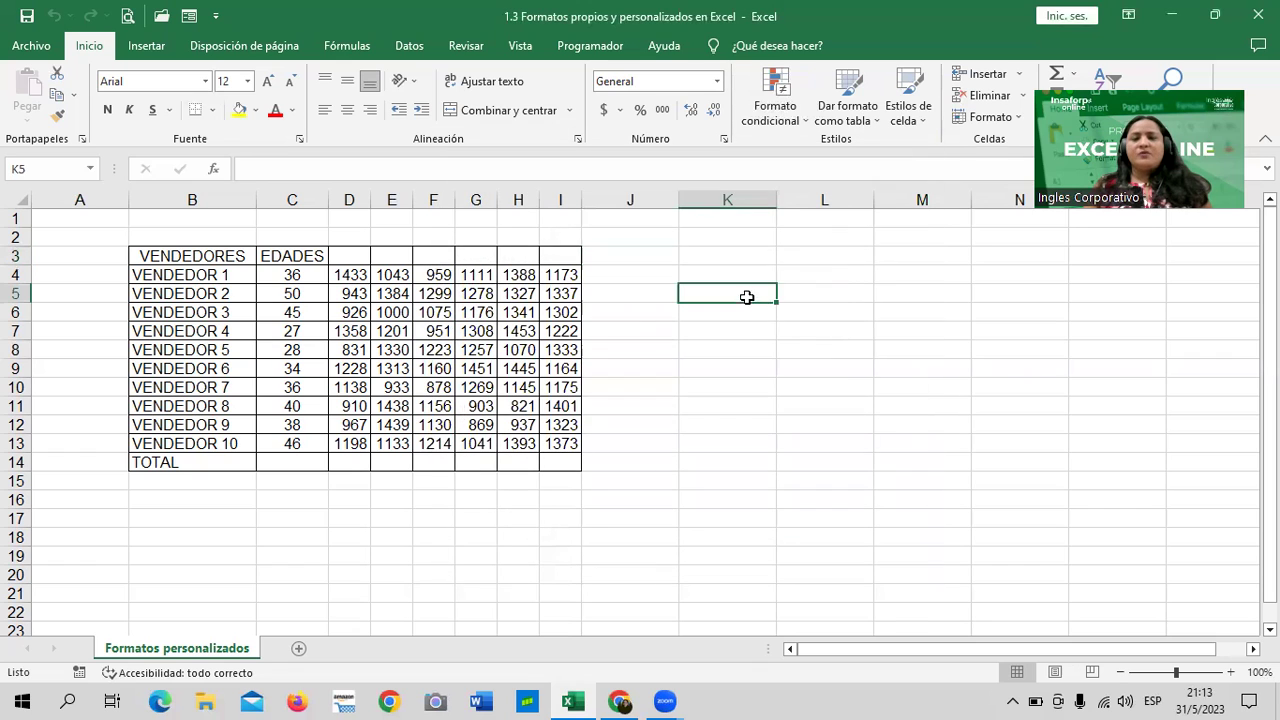
left_click(992, 316)
left_click(662, 457)
left_click(395, 572)
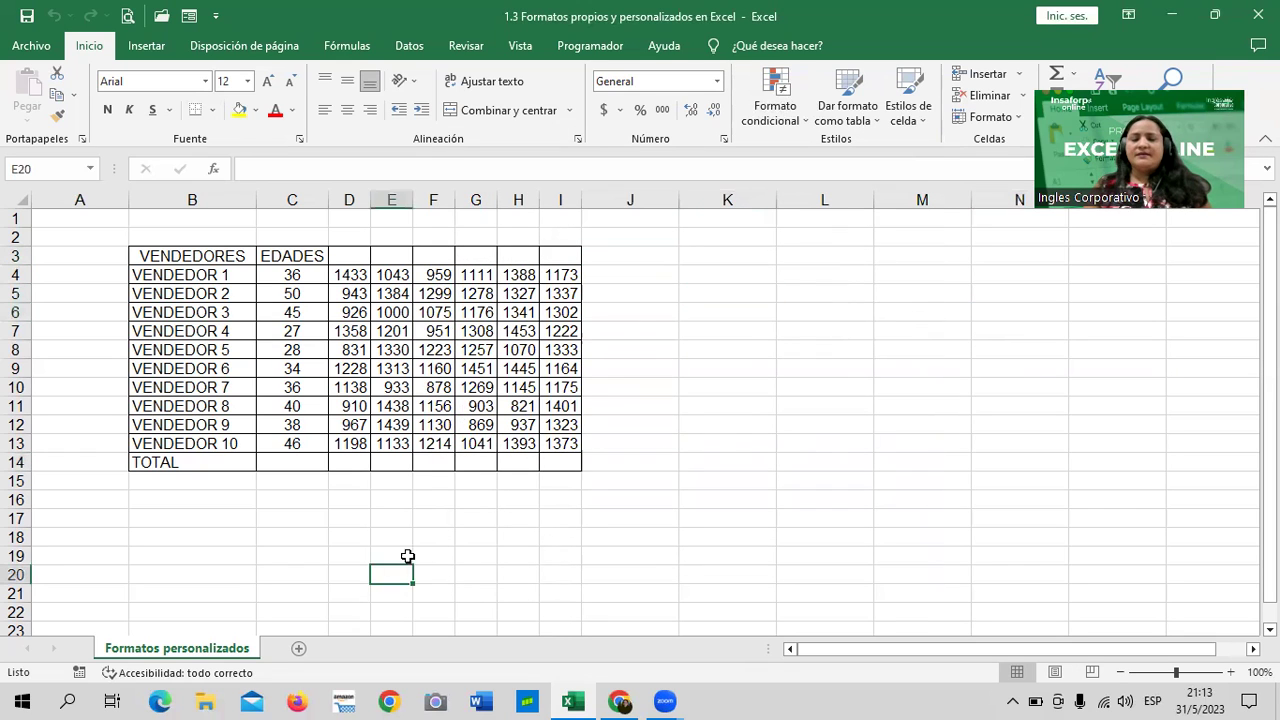
left_click(696, 540)
left_click(1133, 415)
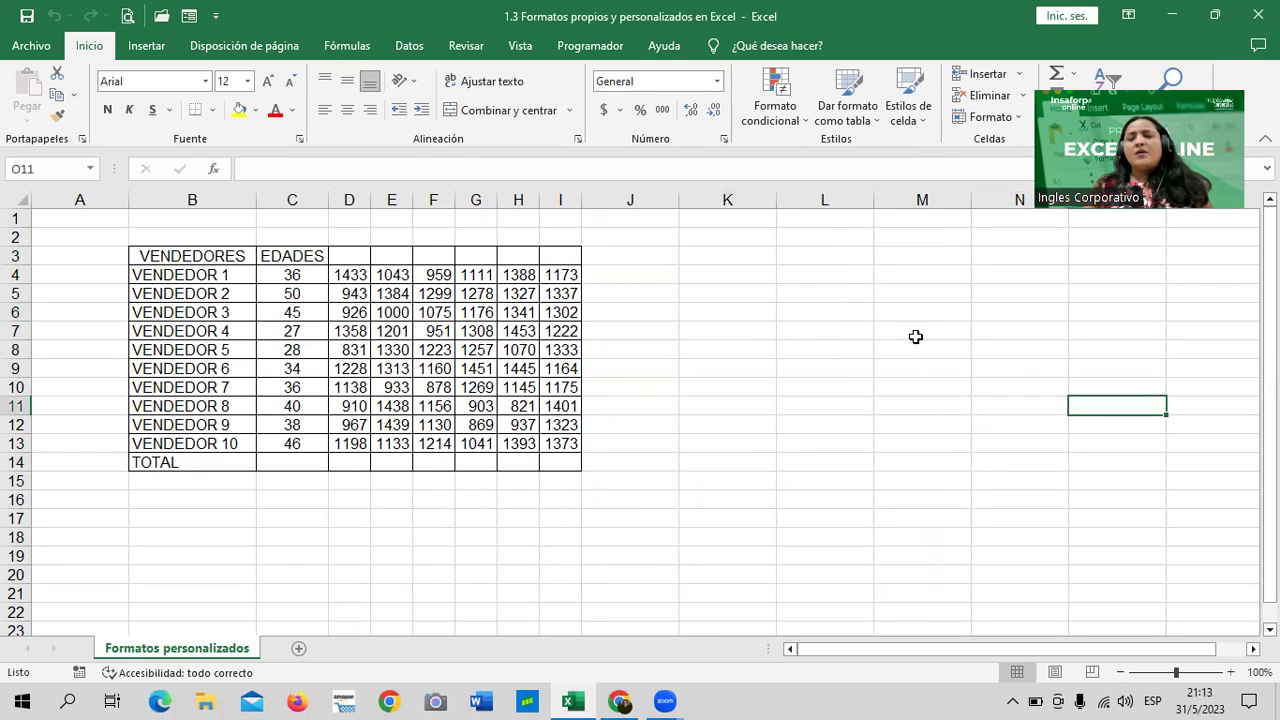
left_click(804, 268)
left_click(686, 250)
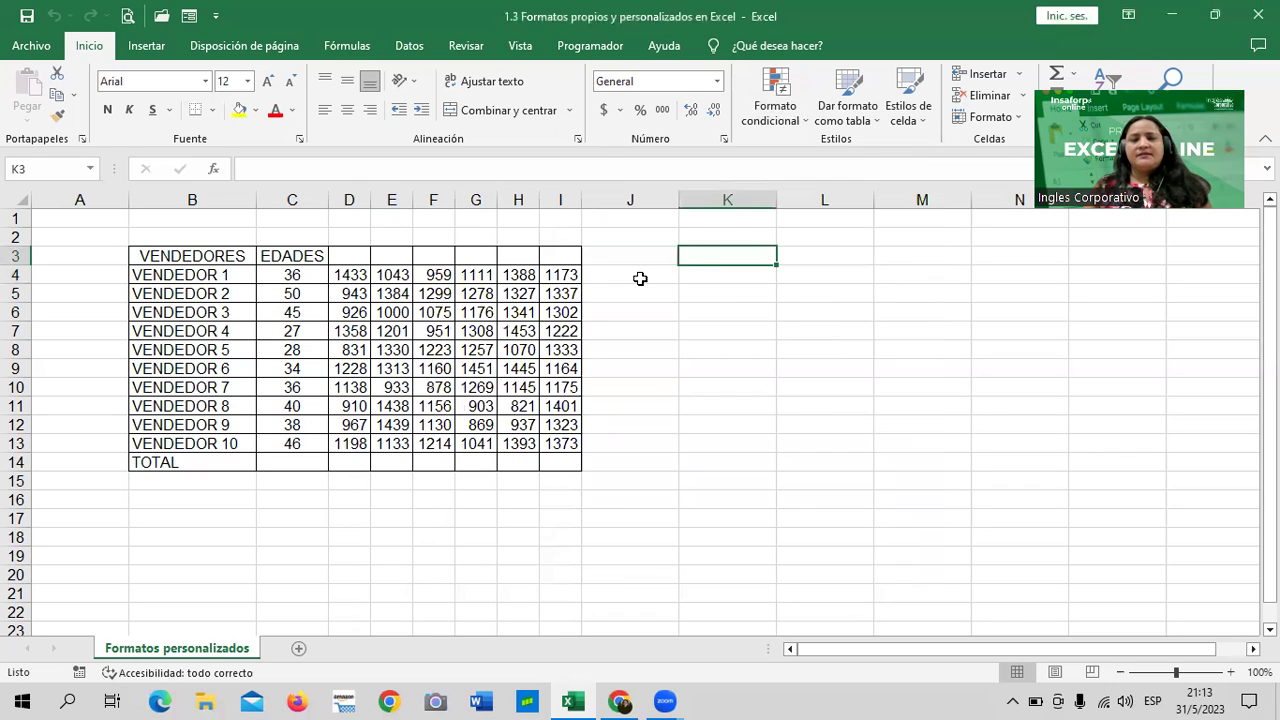
left_click_drag(632, 257, 1148, 522)
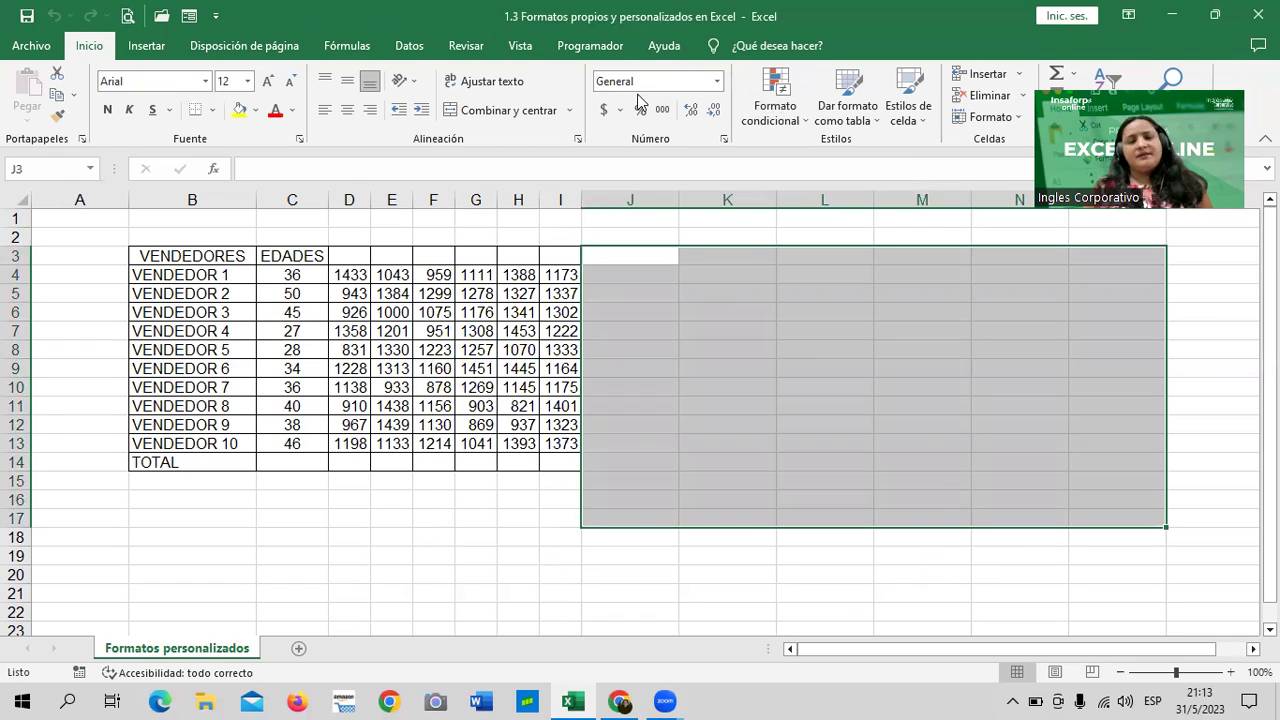
Enter the date 31/5/2023 in cell L3 and check that Excel formats it as Fecha
left_click(475, 556)
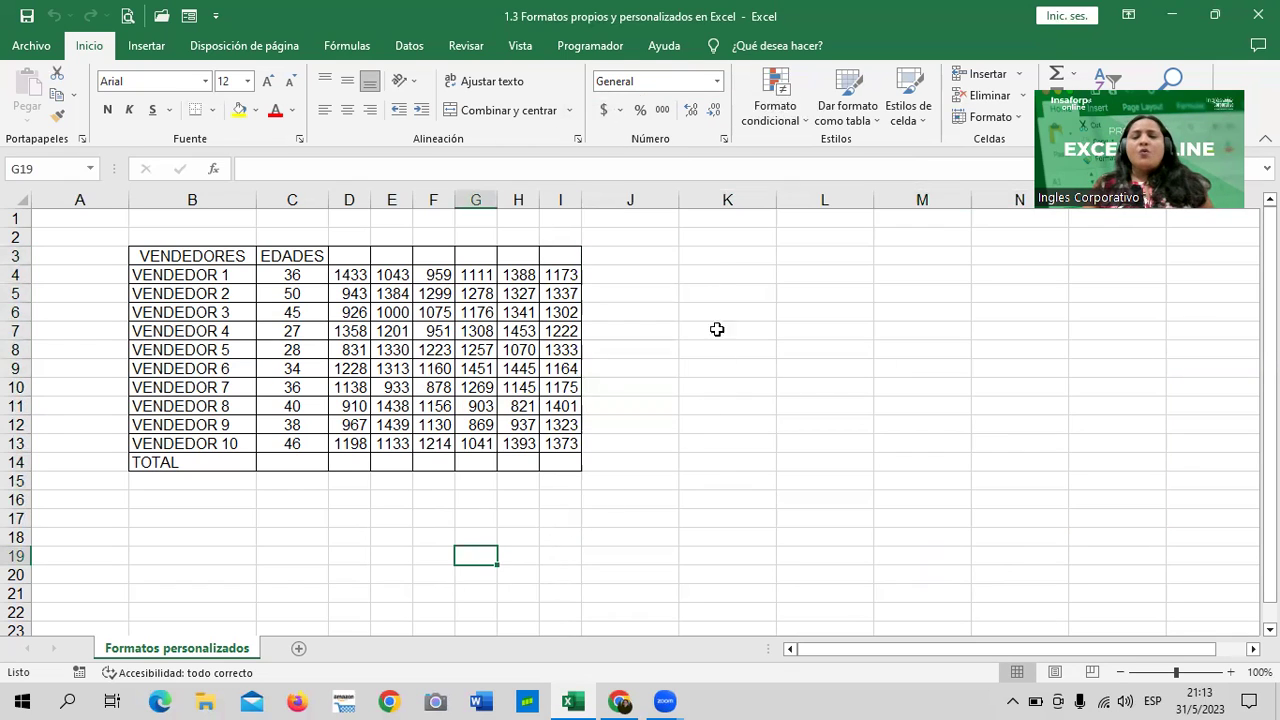
left_click(715, 258)
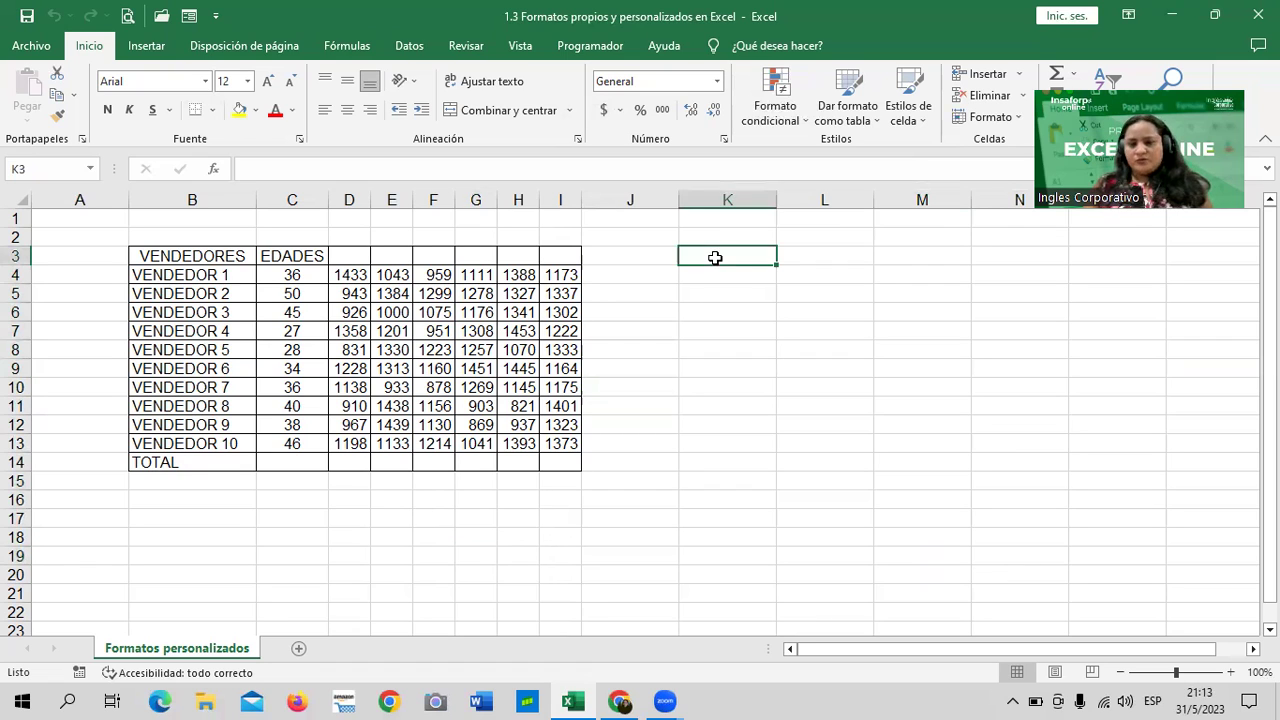
left_click(851, 369)
left_click(822, 257)
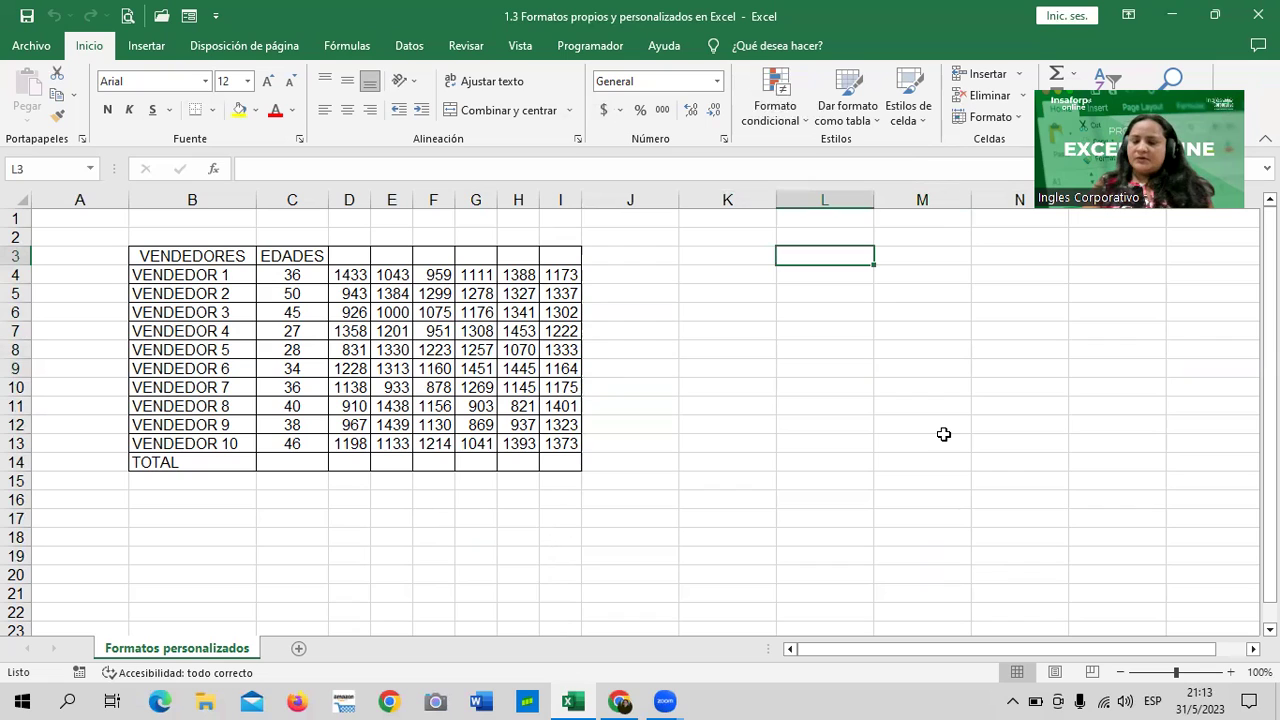
type("3")
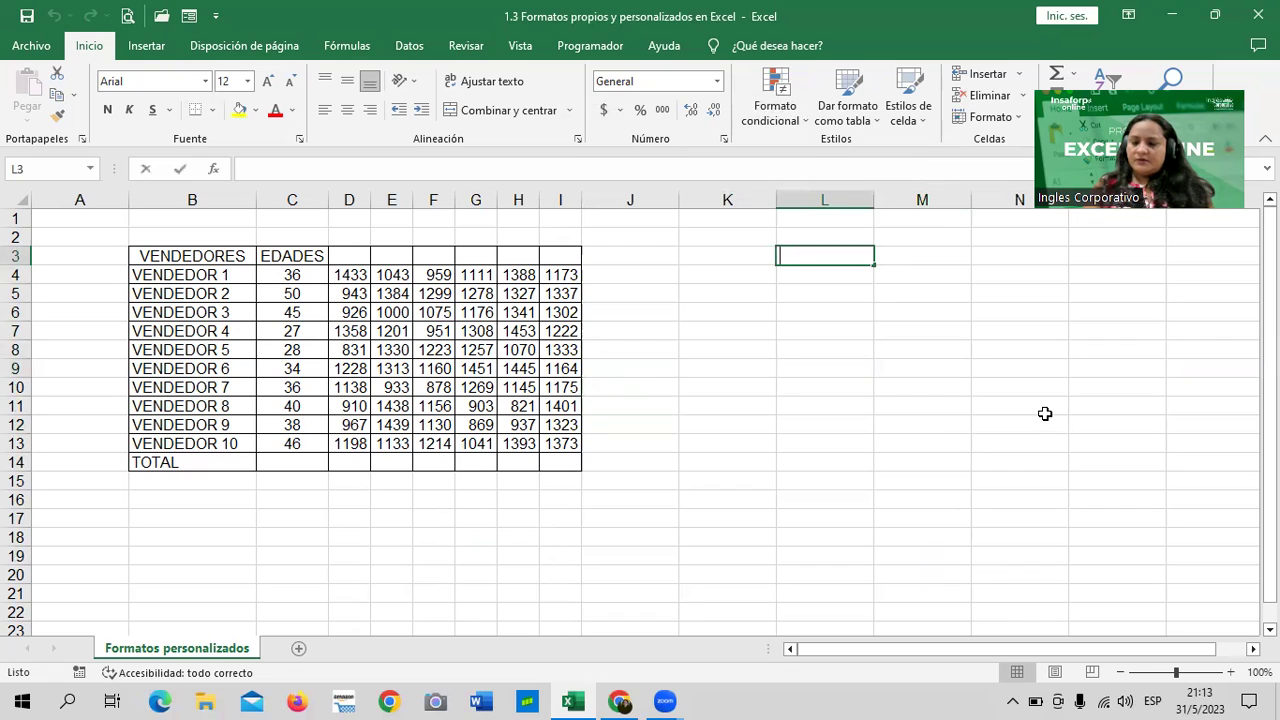
type("1/5/")
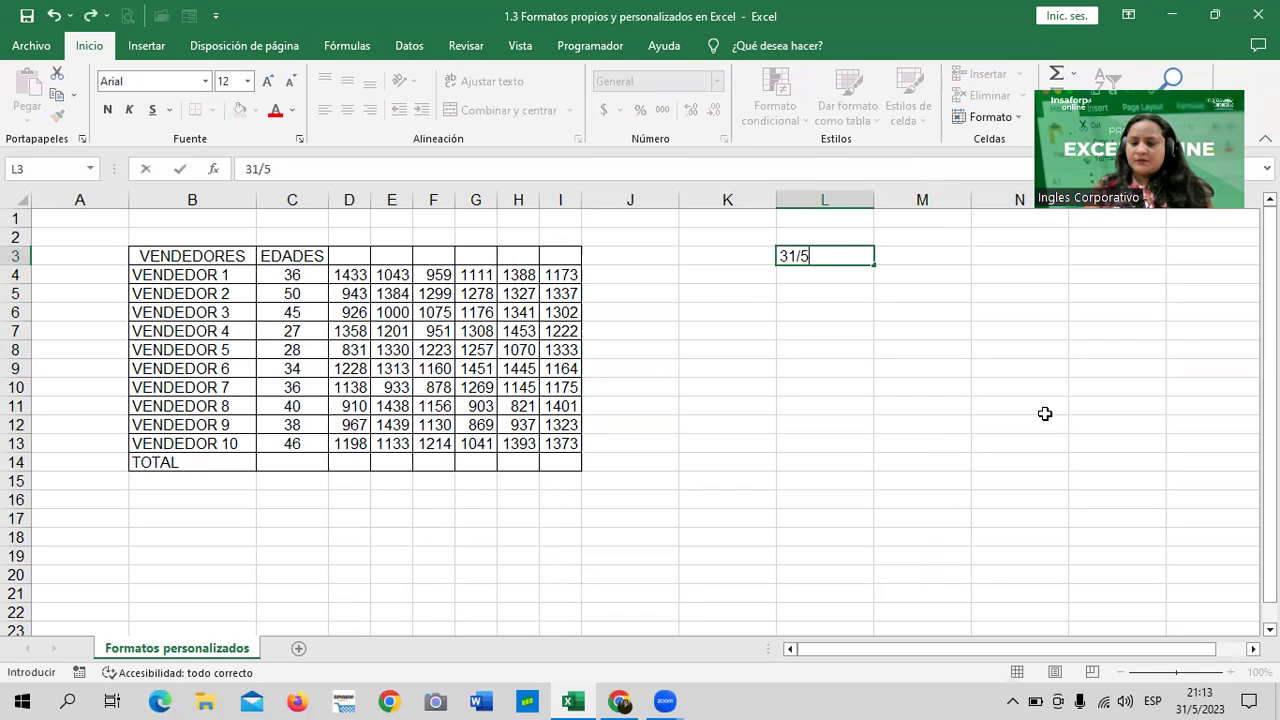
type("2023")
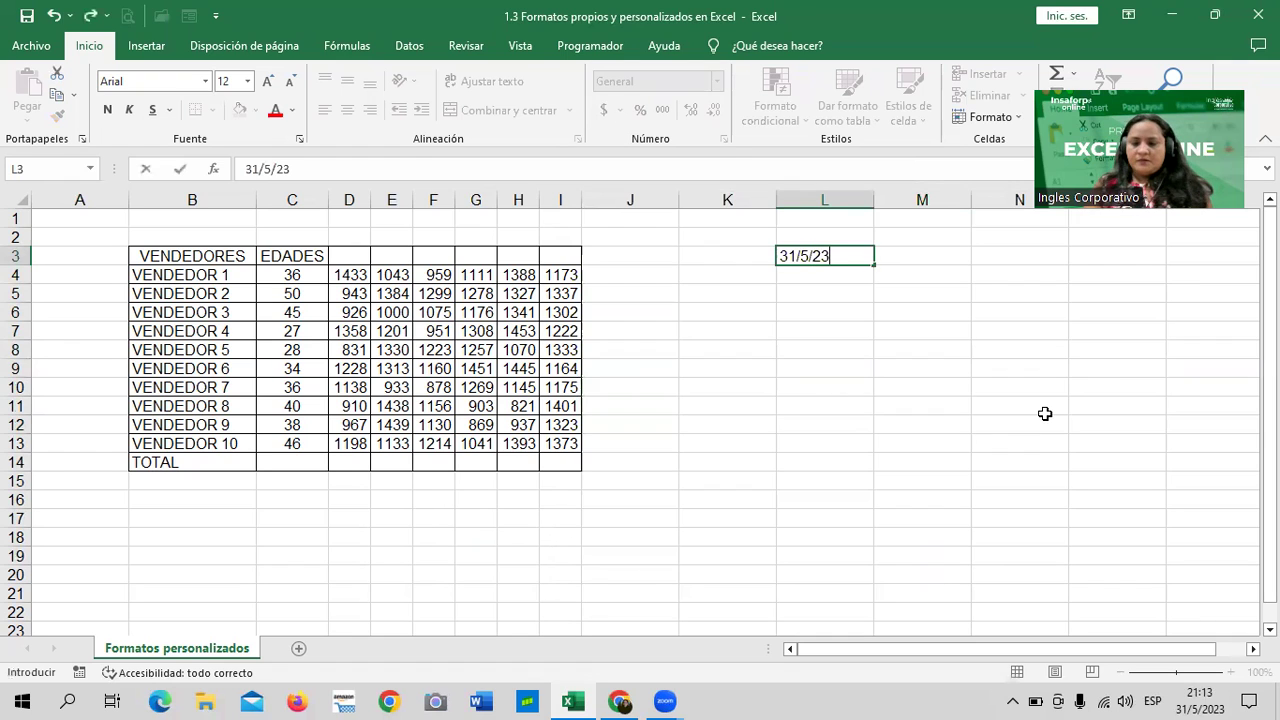
key("Return")
left_click(972, 352)
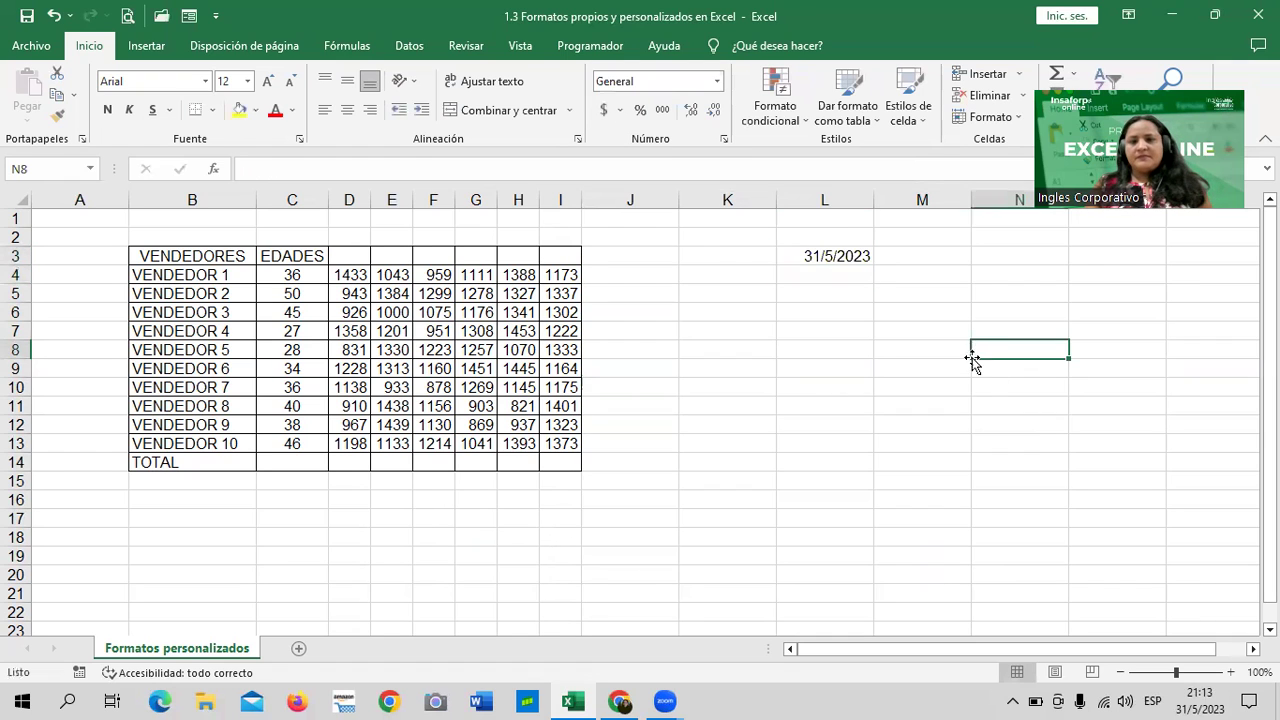
left_click(821, 252)
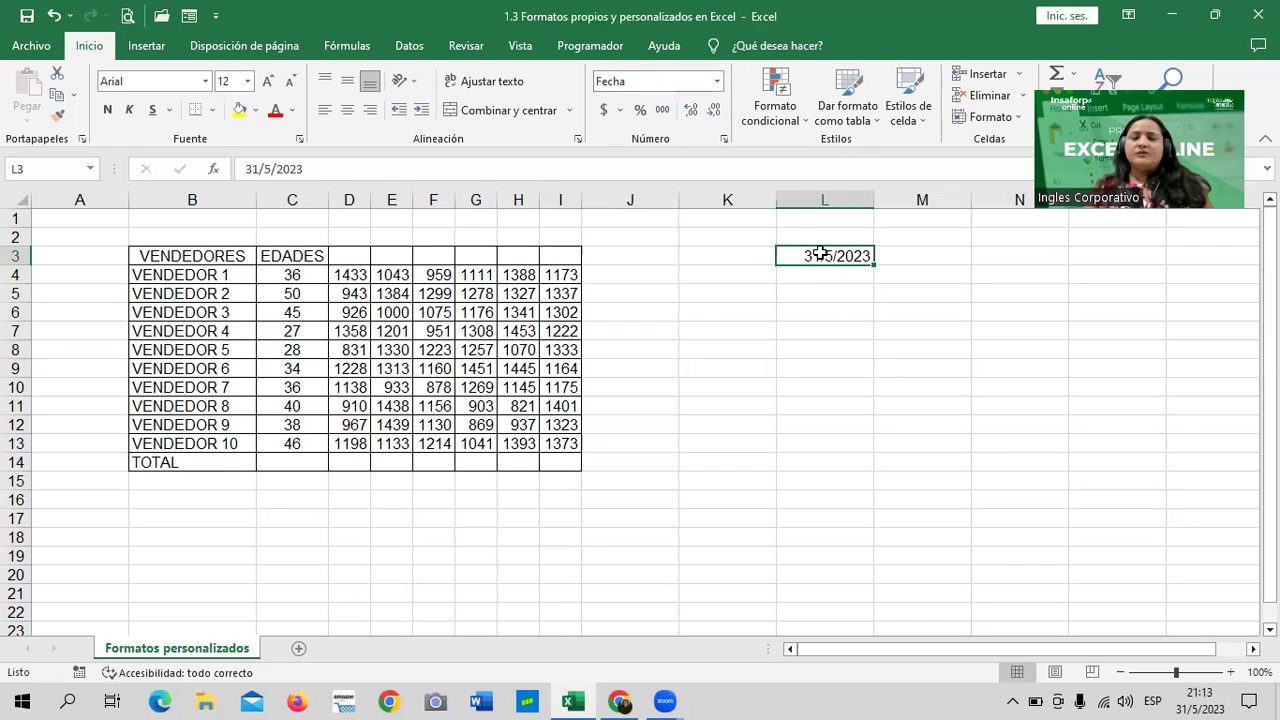
left_click(812, 362)
left_click(838, 256)
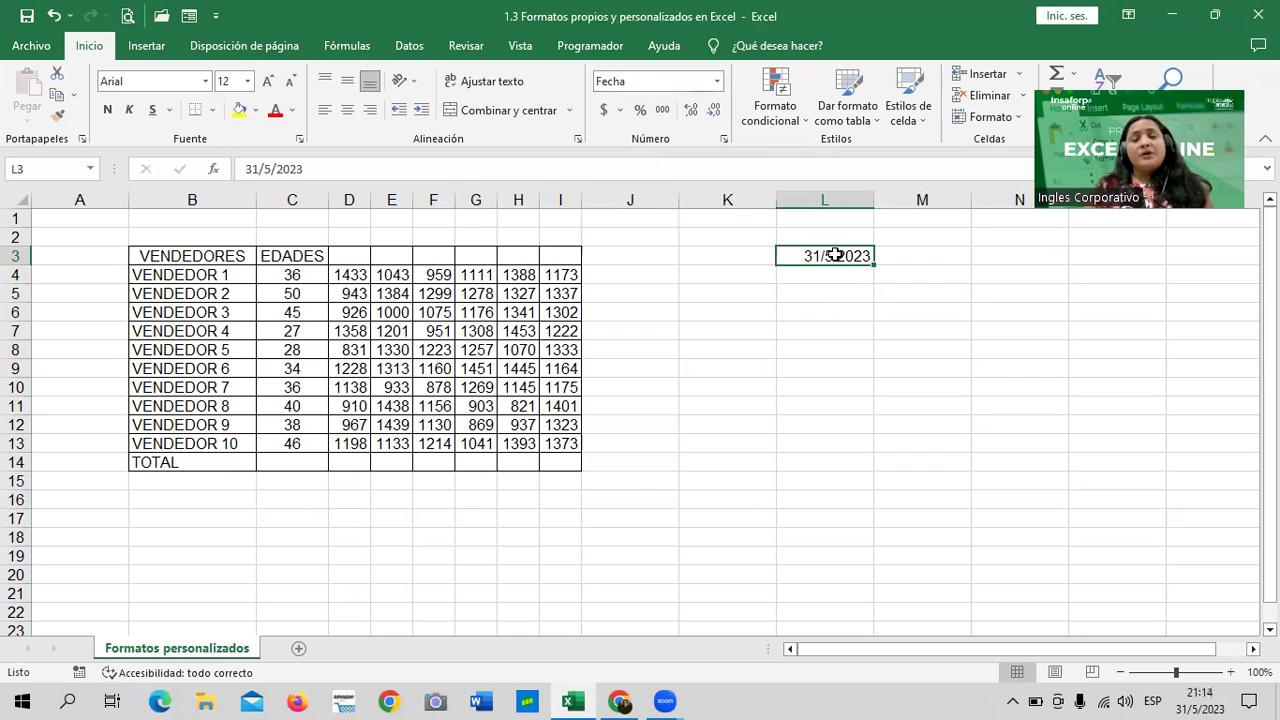
Set K3:N15 to General format so L3 shows the serial number 45077
mouse_move(709, 254)
left_mouse_down()
mouse_move(921, 471)
mouse_move(1066, 483)
left_mouse_up()
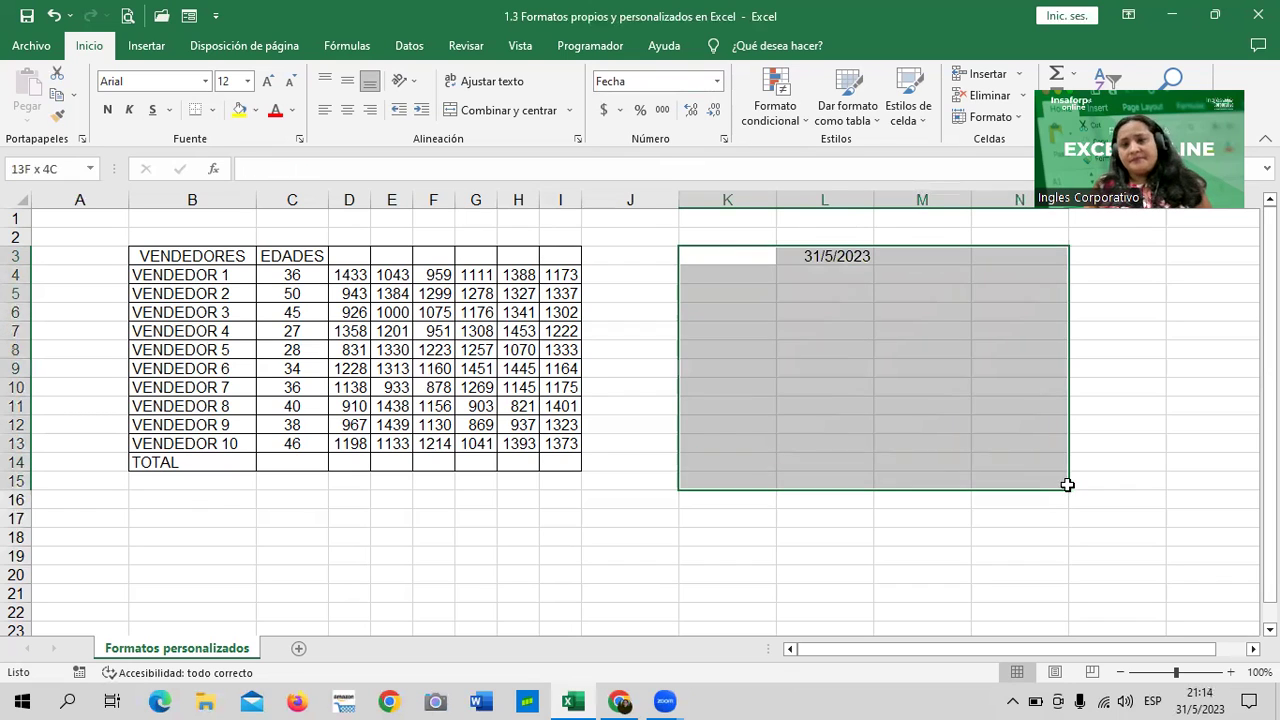
left_click(716, 82)
left_click(677, 112)
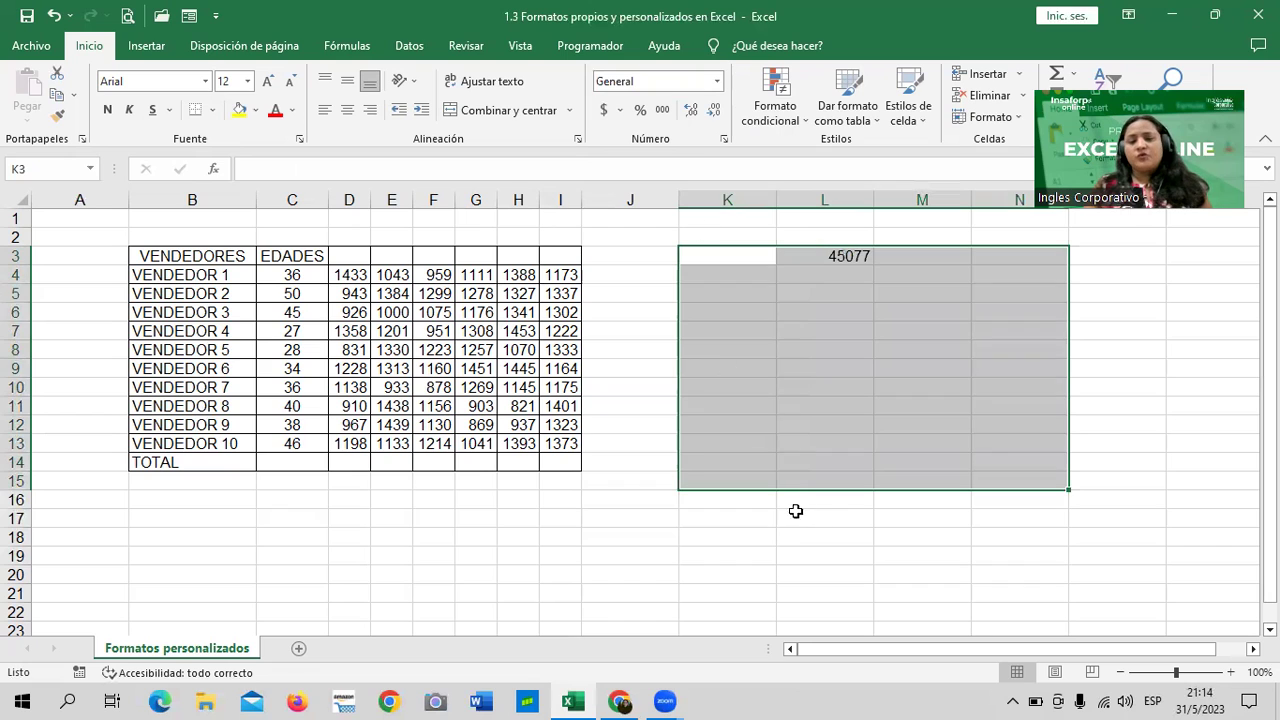
left_click(861, 550)
left_click(803, 254)
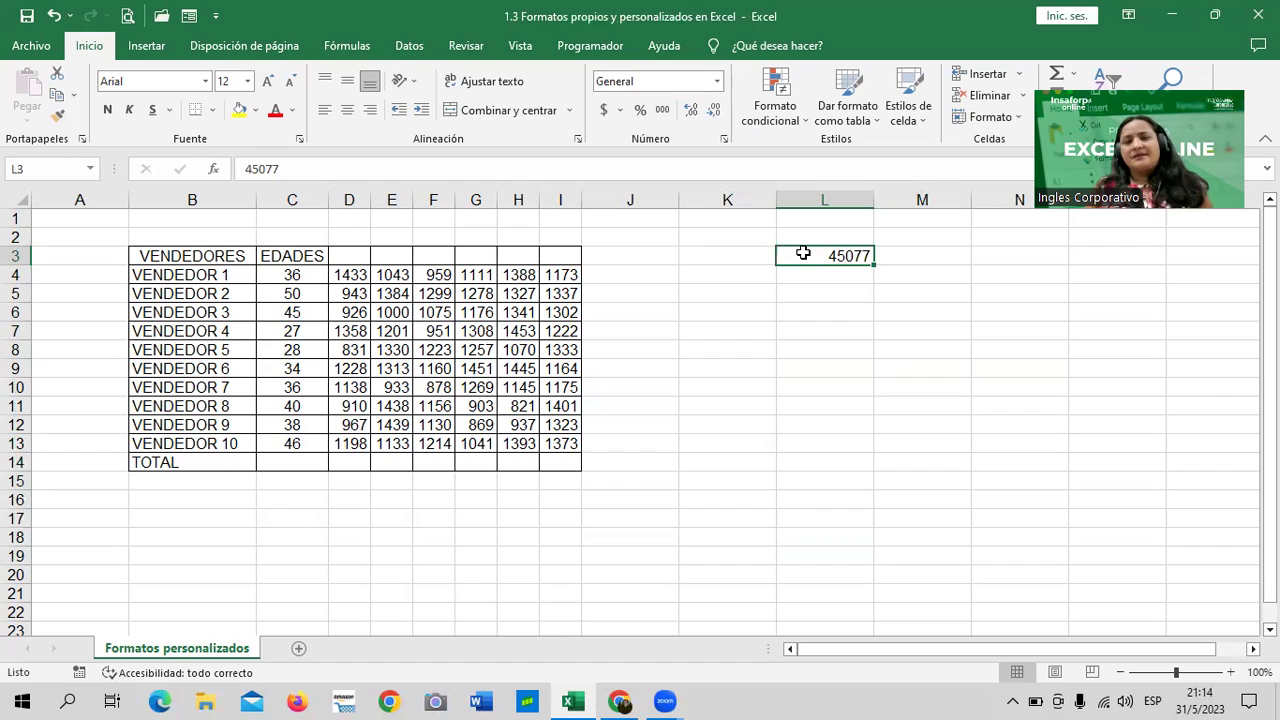
left_click(880, 312)
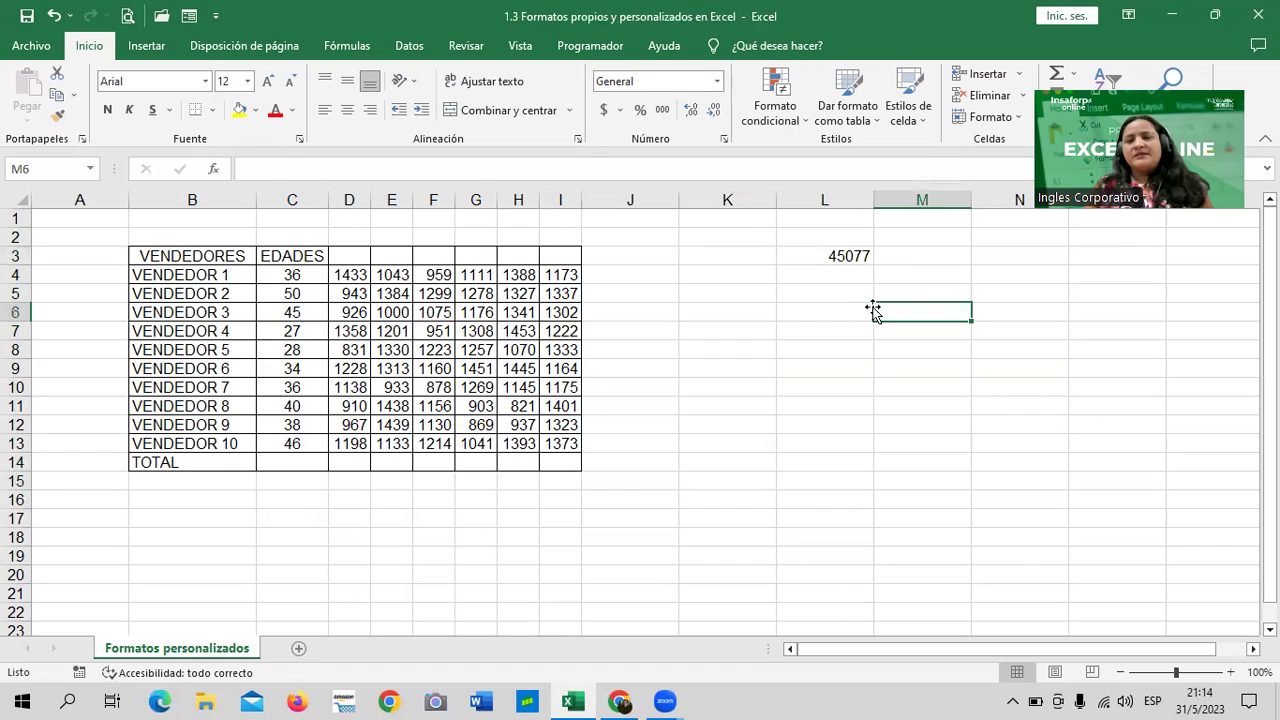
left_click(823, 255)
left_click(926, 257)
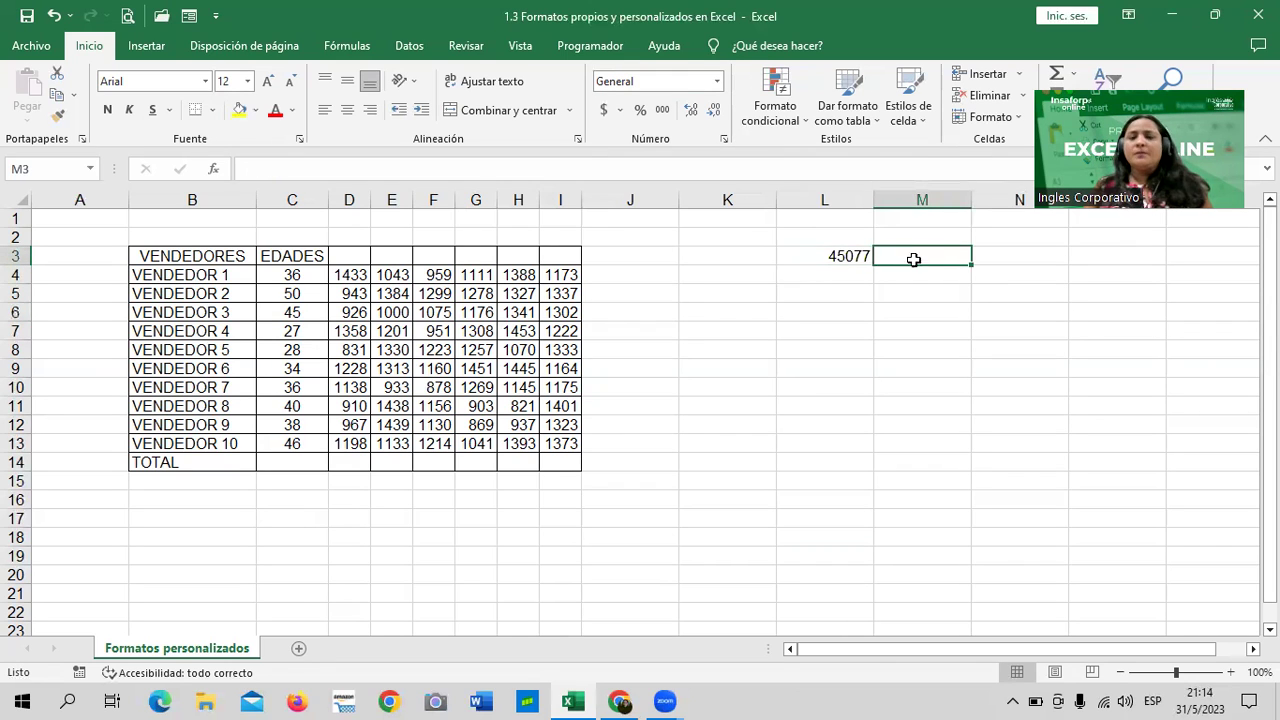
left_click(838, 255)
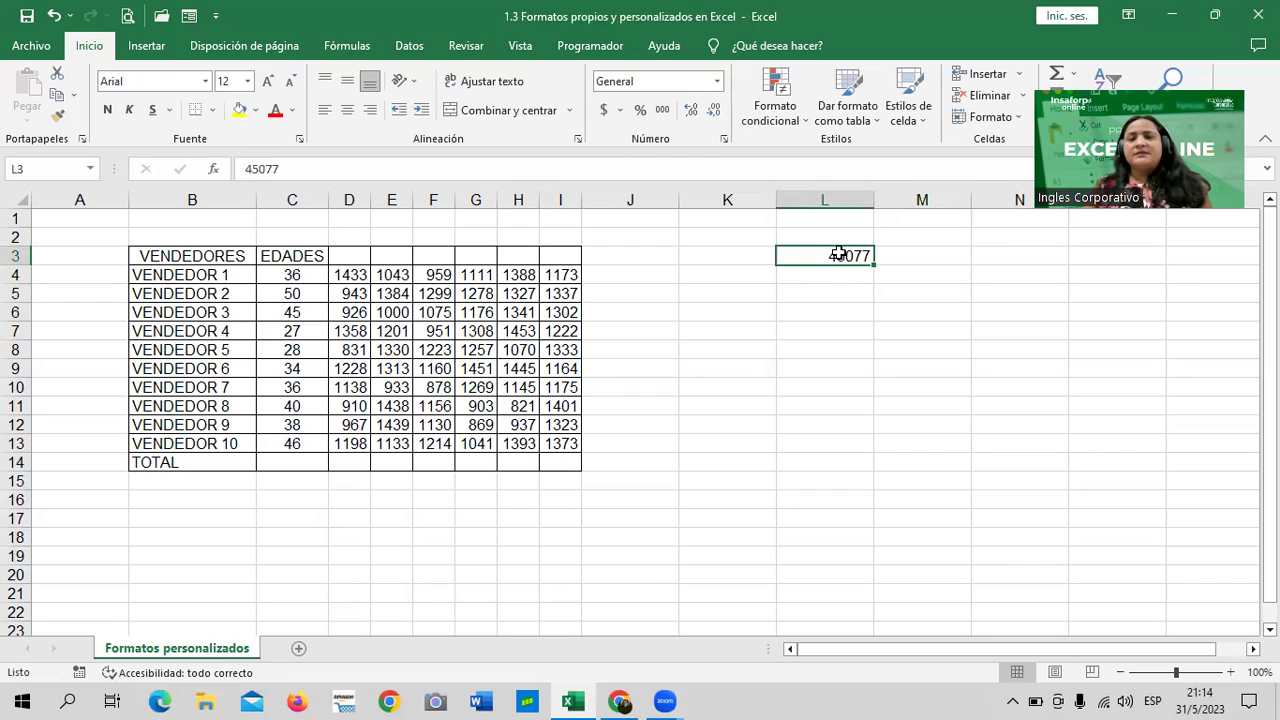
left_click(837, 280)
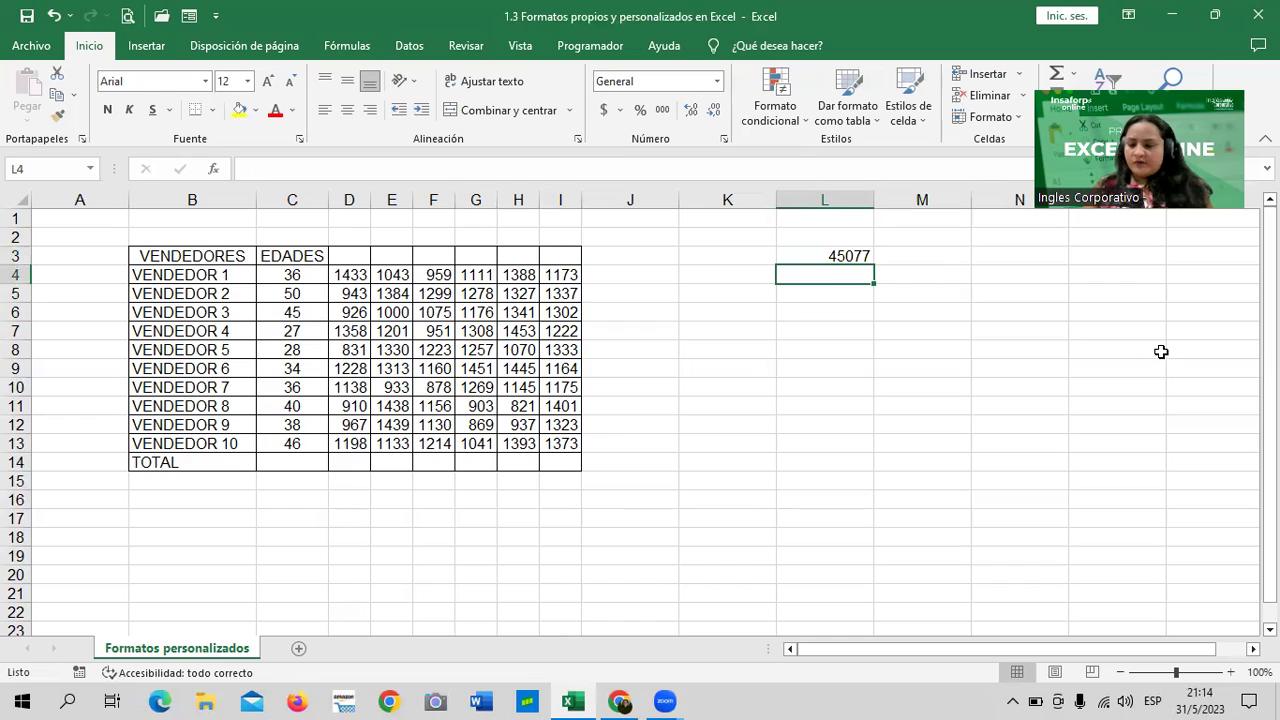
Enter the date 30/5/2023 in cell L4
type("30/")
type("5/")
type("2023")
key("Return")
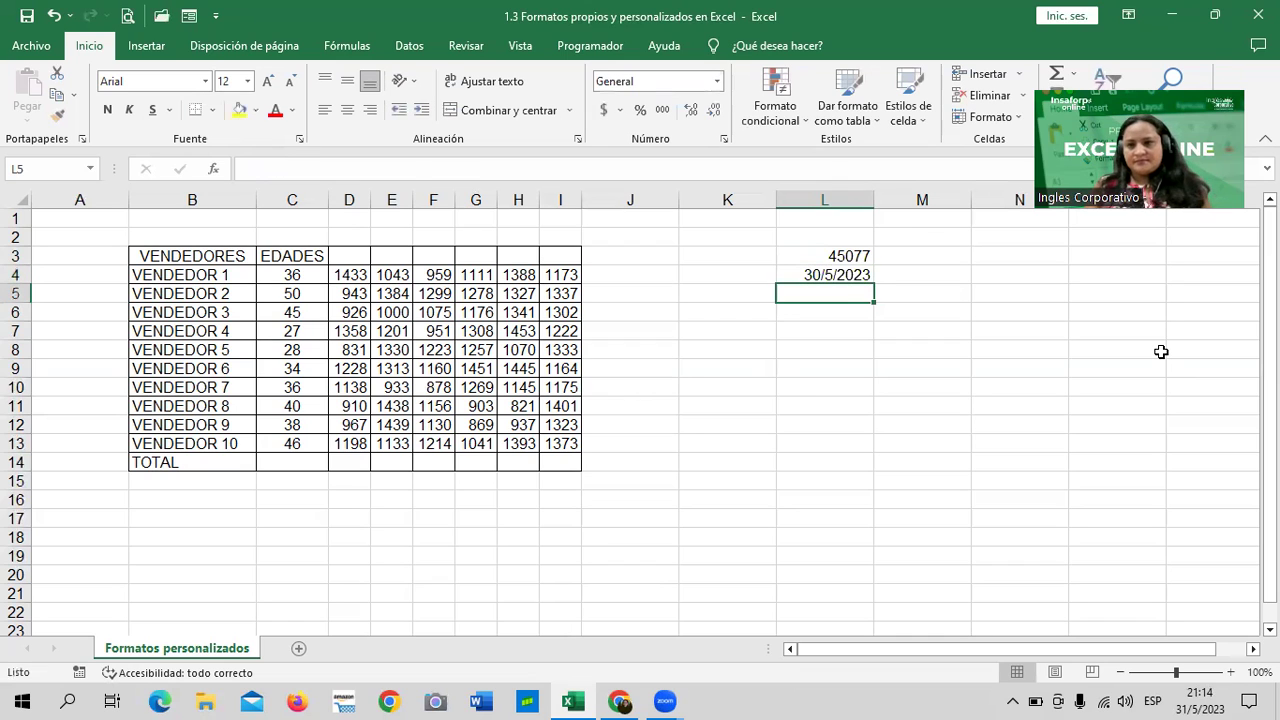
left_click(805, 276)
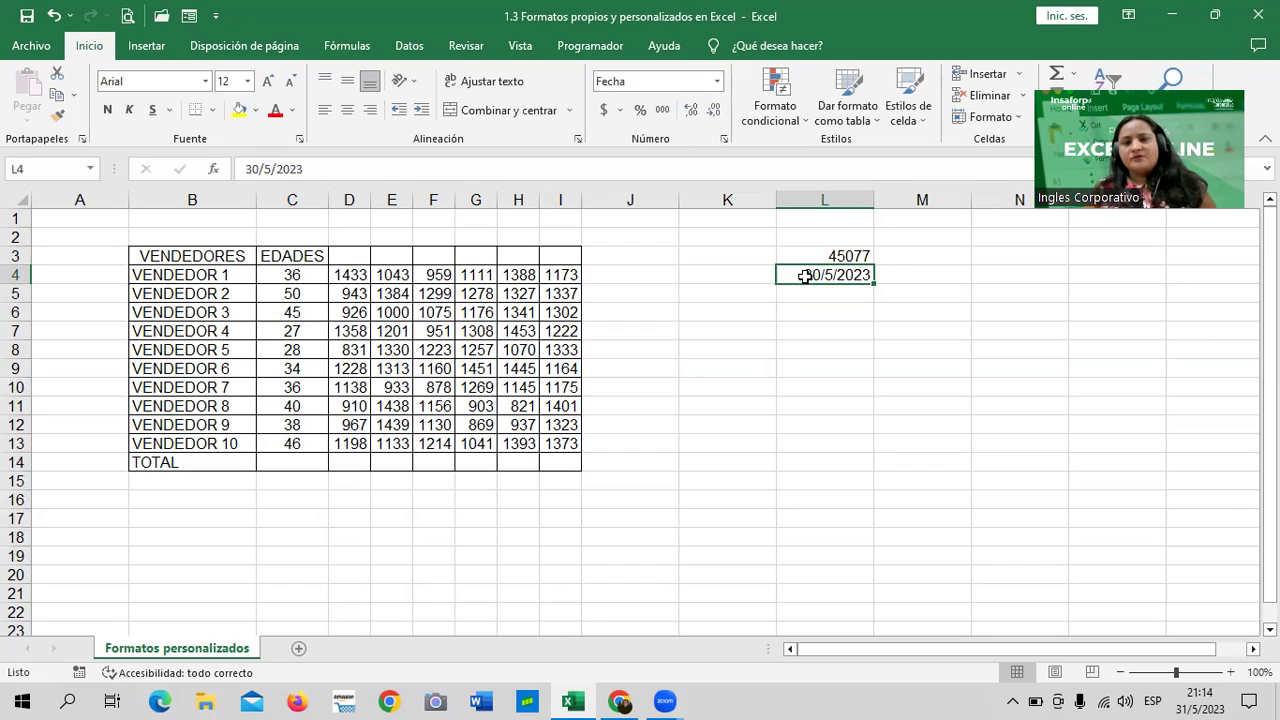
Apply Fecha corta to L3 so it reads 31/5/2023 again
left_click(889, 367)
left_click(834, 257)
left_click(848, 369)
left_click(835, 256)
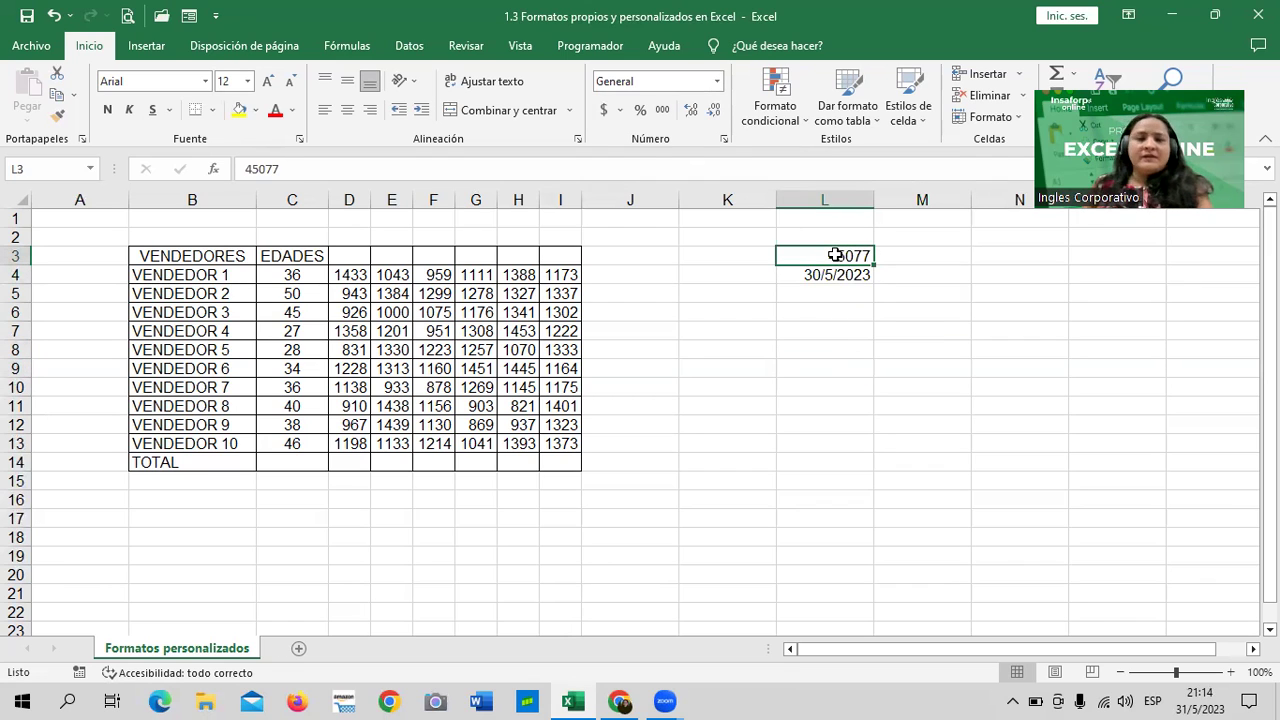
left_click(717, 82)
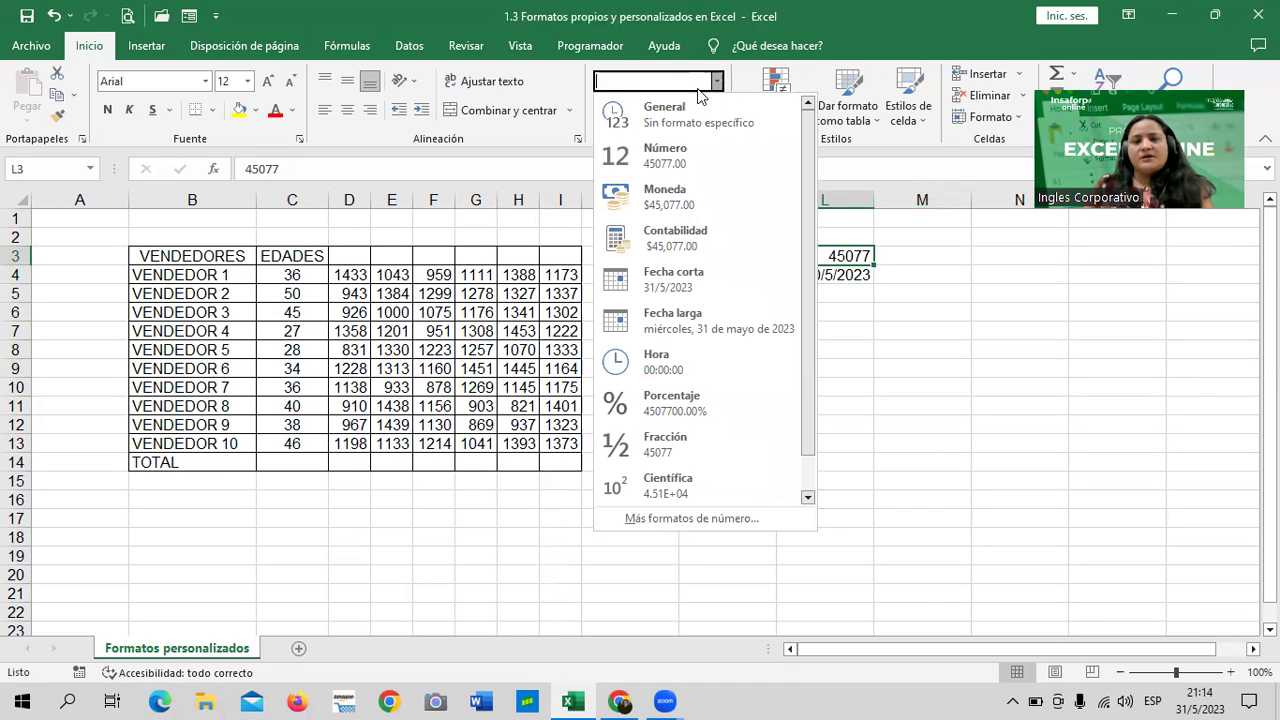
left_click(679, 283)
left_click(915, 329)
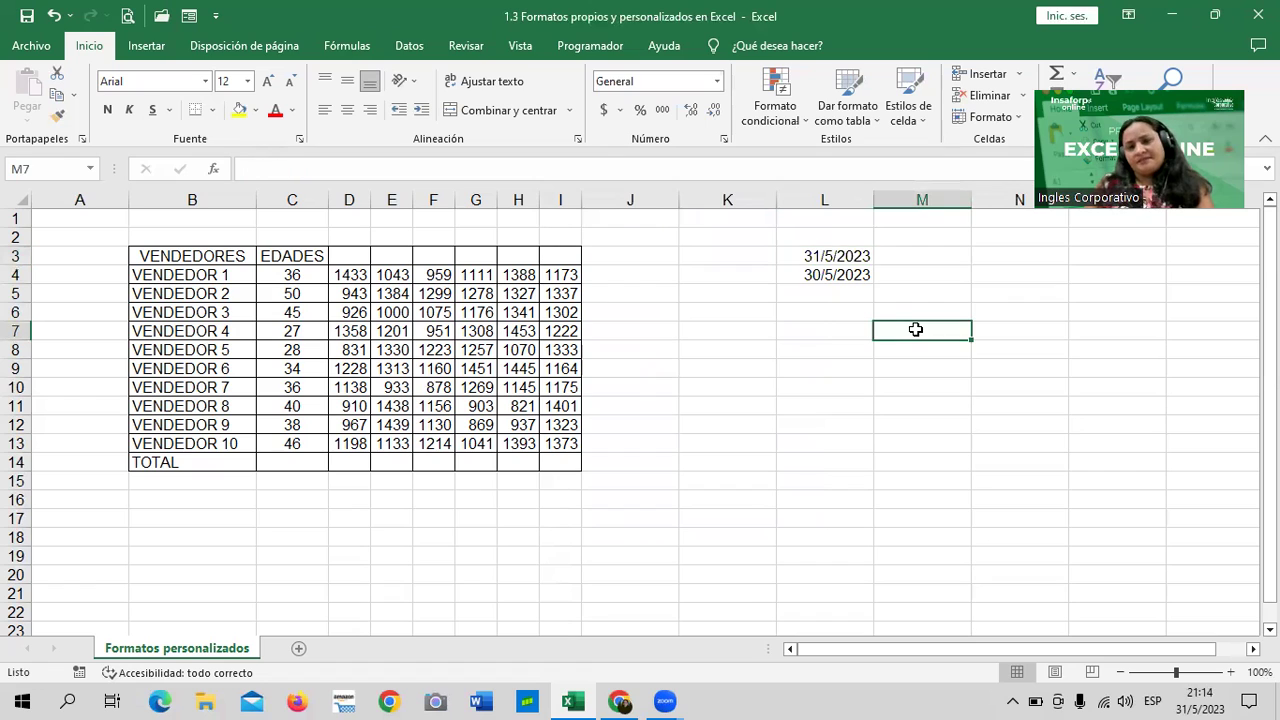
left_click(810, 256)
left_click(805, 295)
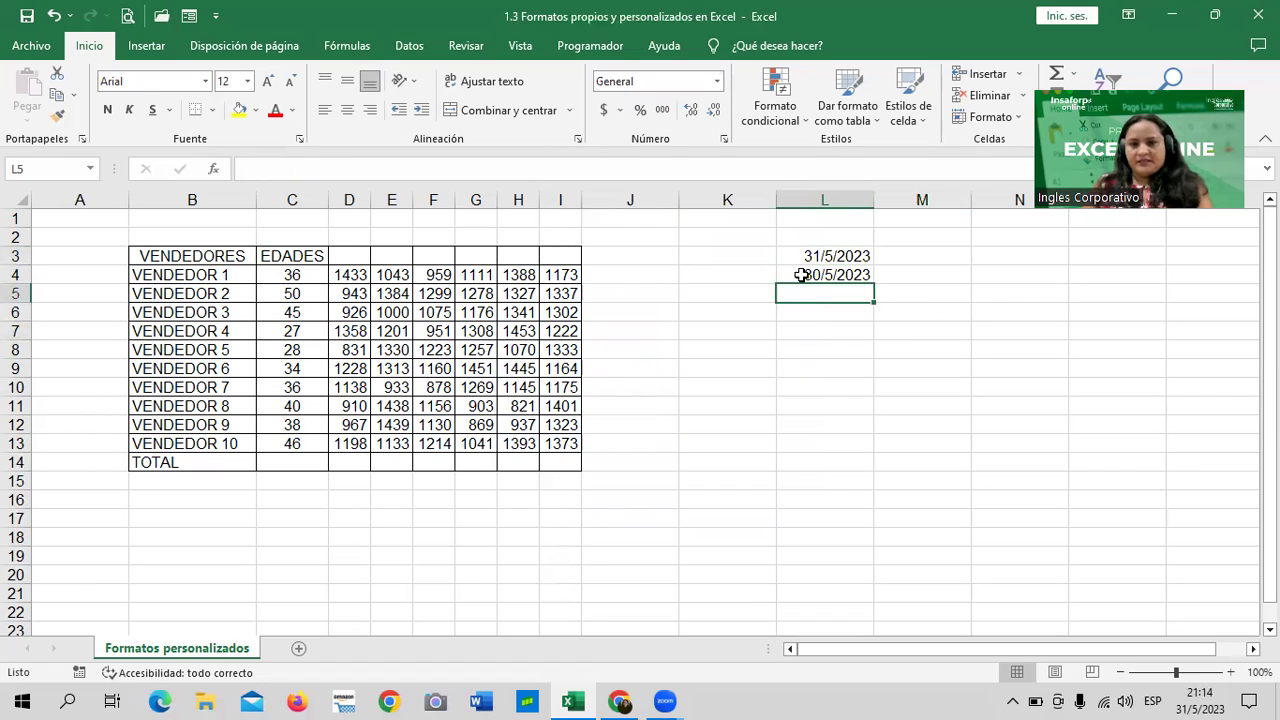
Type the heading FECHAS in capitals in cell L2
left_click(812, 238)
type("fe")
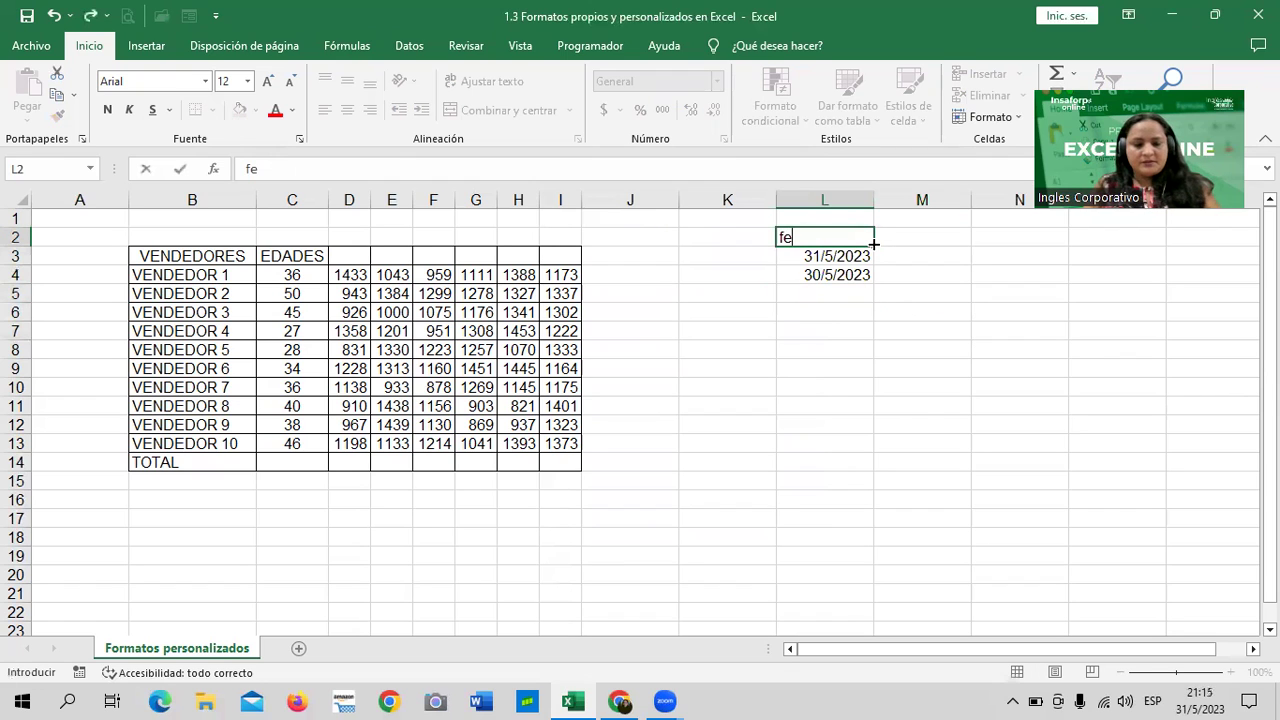
key("BackSpace")
key("BackSpace")
key("Caps_Lock")
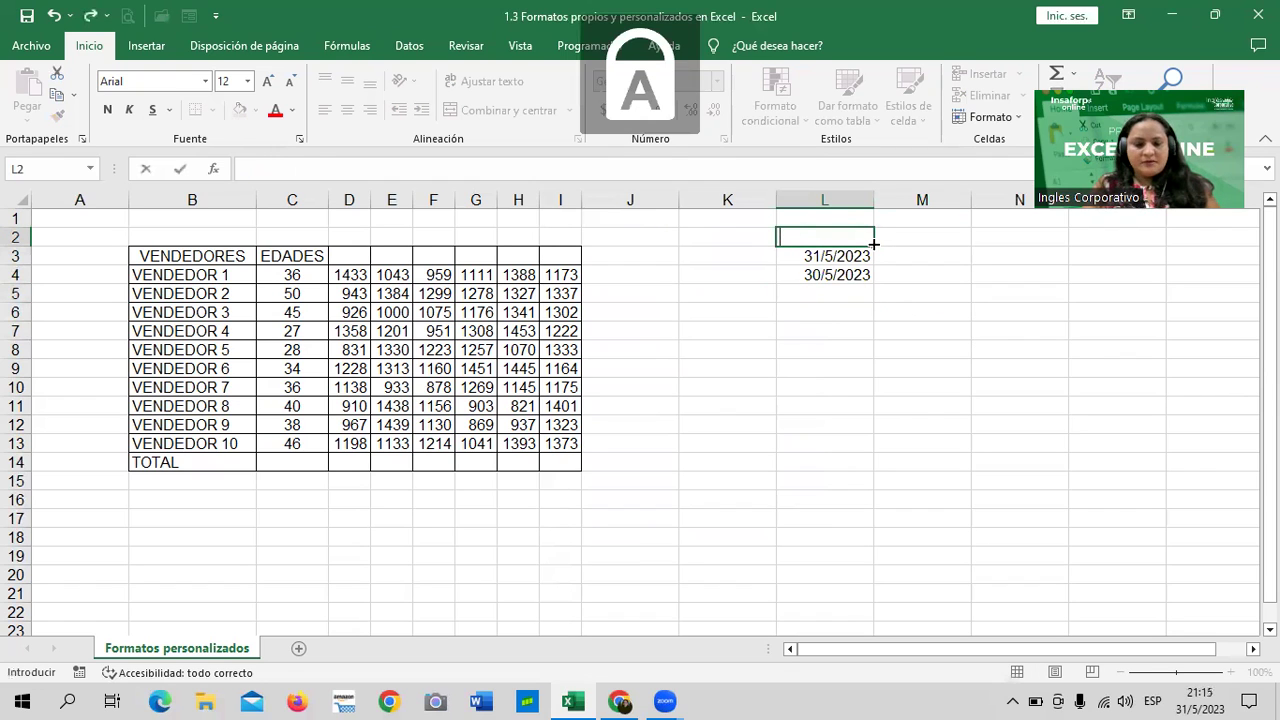
type("FECHAS")
key("Return")
Inspect L4's number format in the format list and compare it with L3
left_click(880, 345)
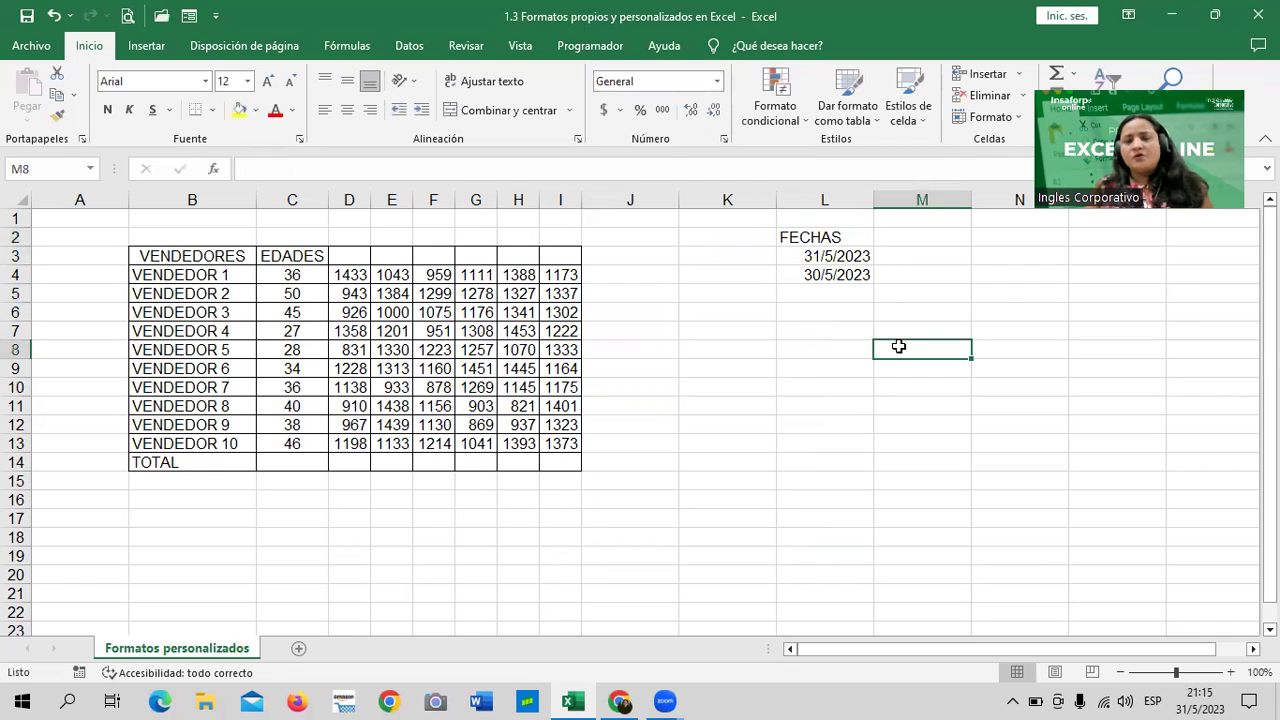
left_click(838, 272)
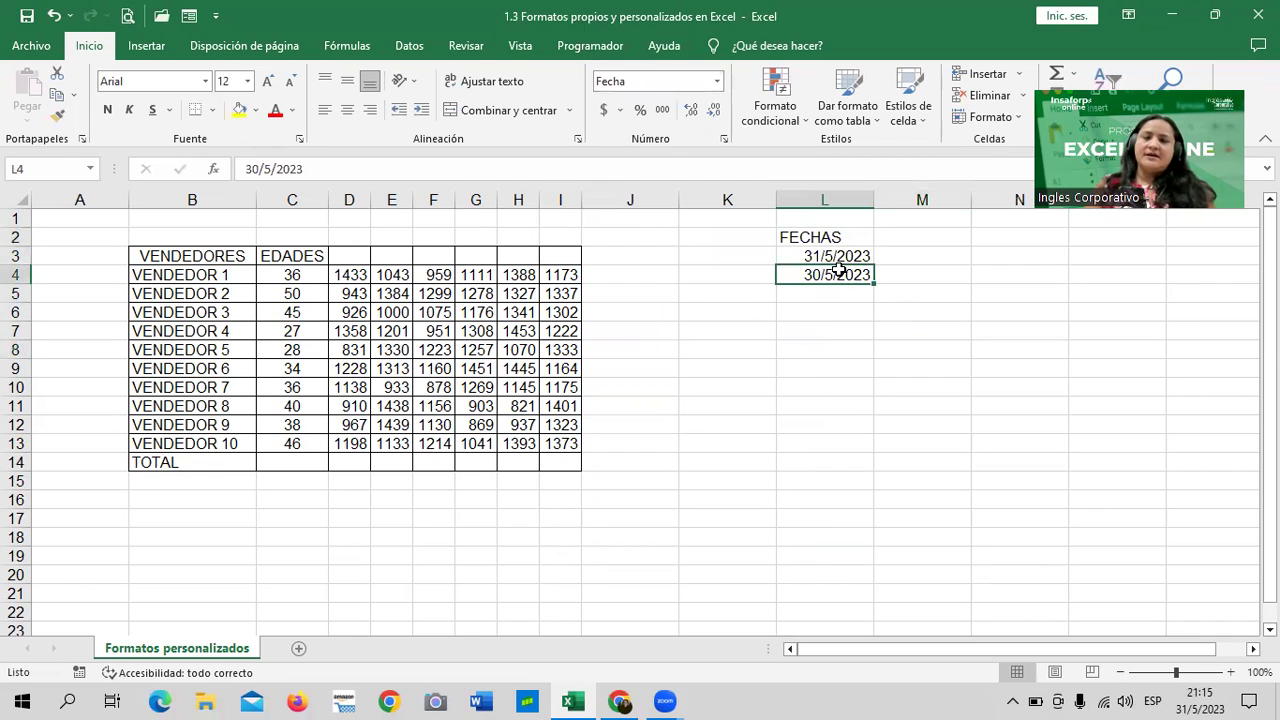
left_click(717, 83)
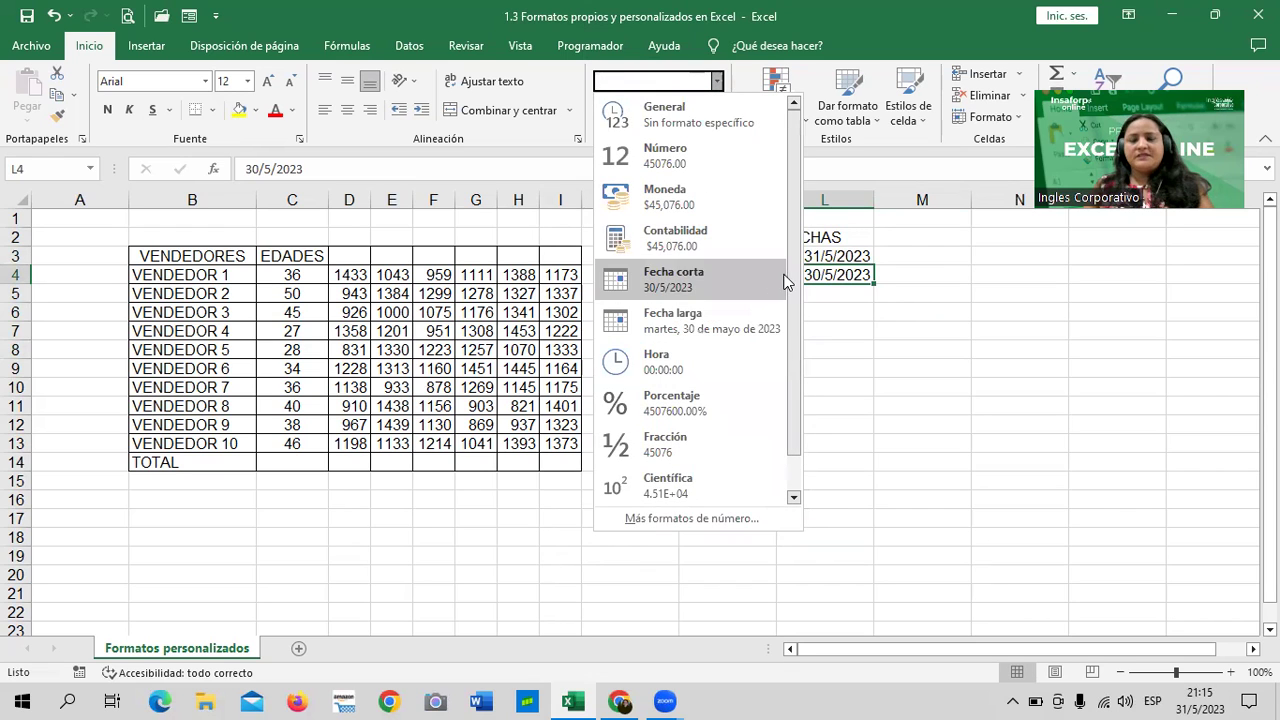
left_click(923, 346)
left_click(845, 256)
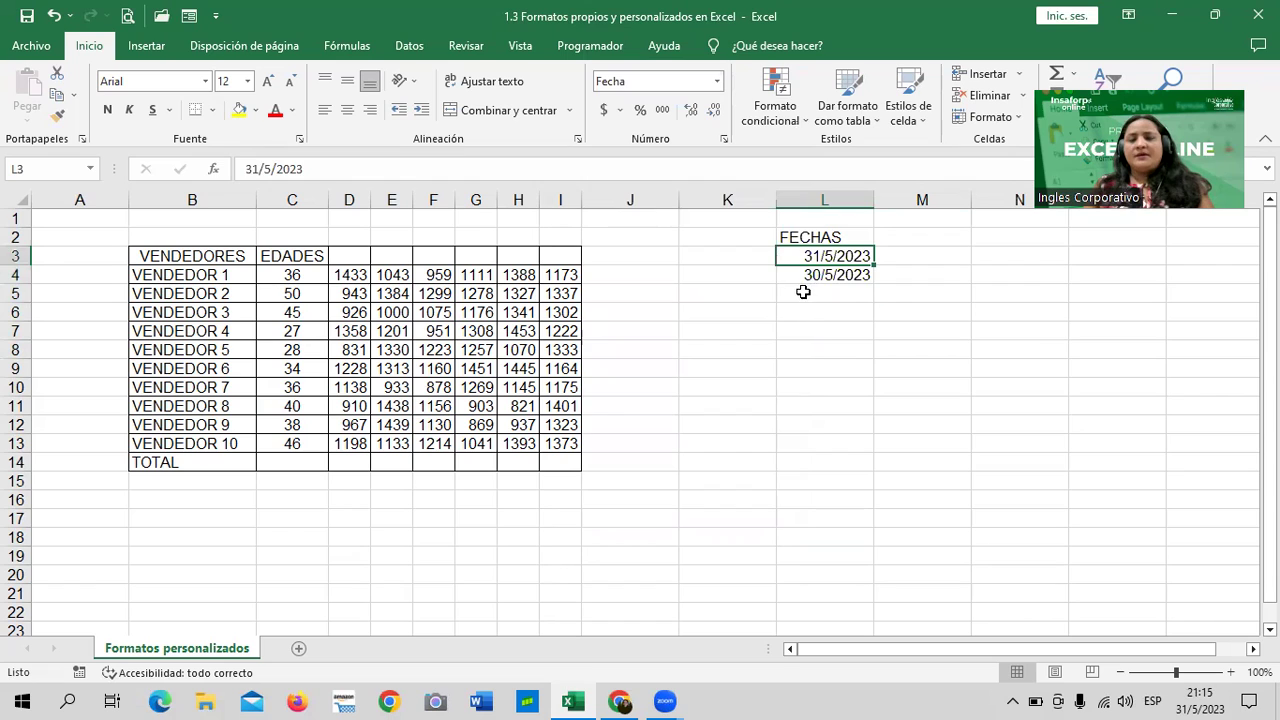
left_click(803, 291)
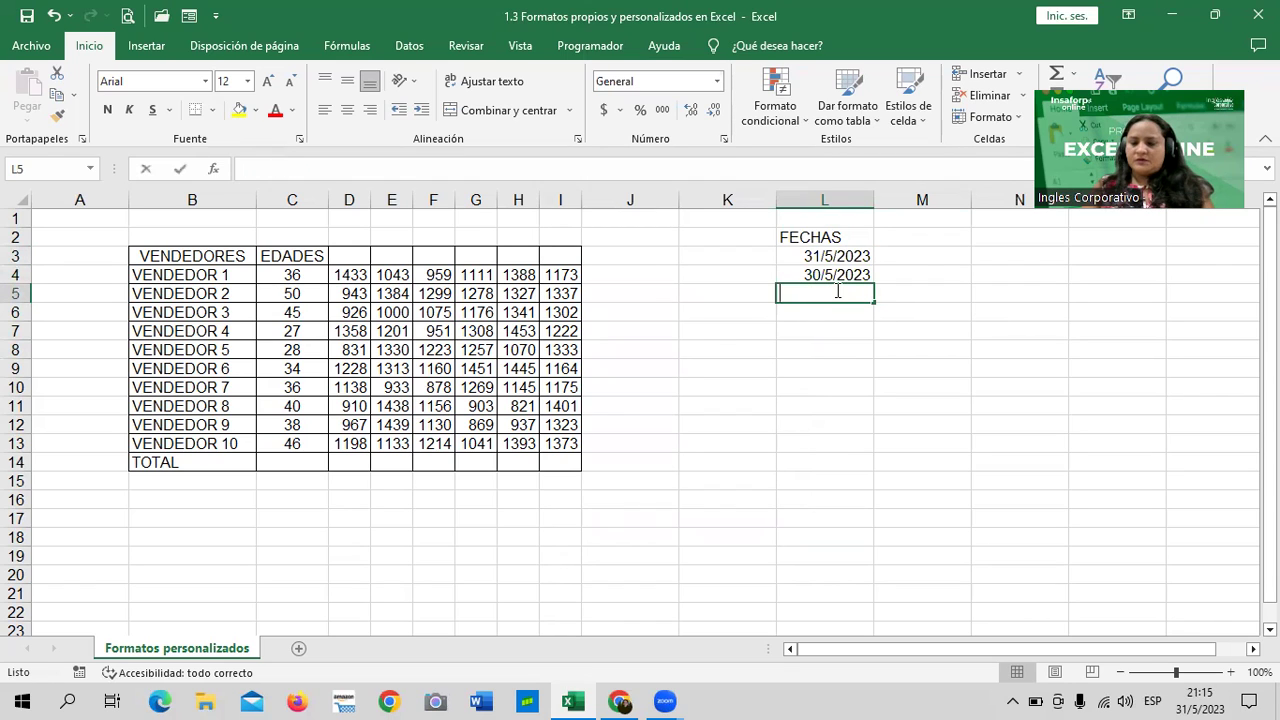
Enter 29/5/2023 in L5 and select the three dates under FECHAS
type("29")
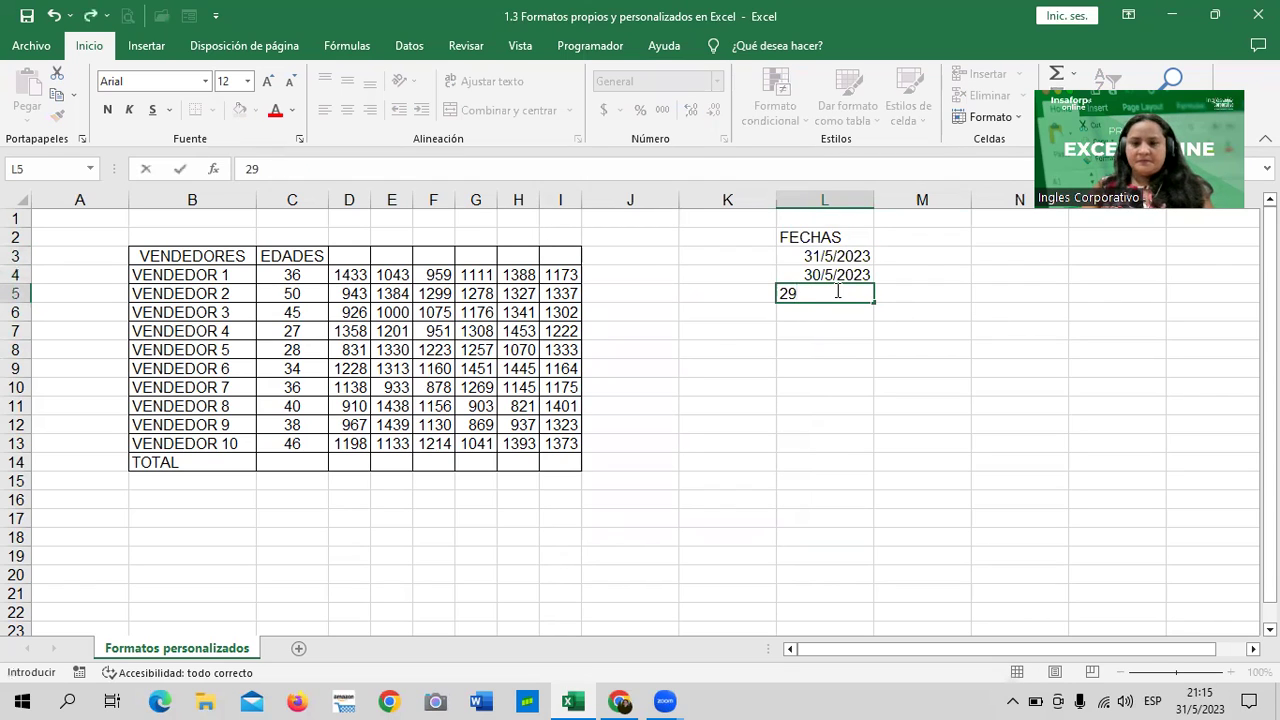
type("/5")
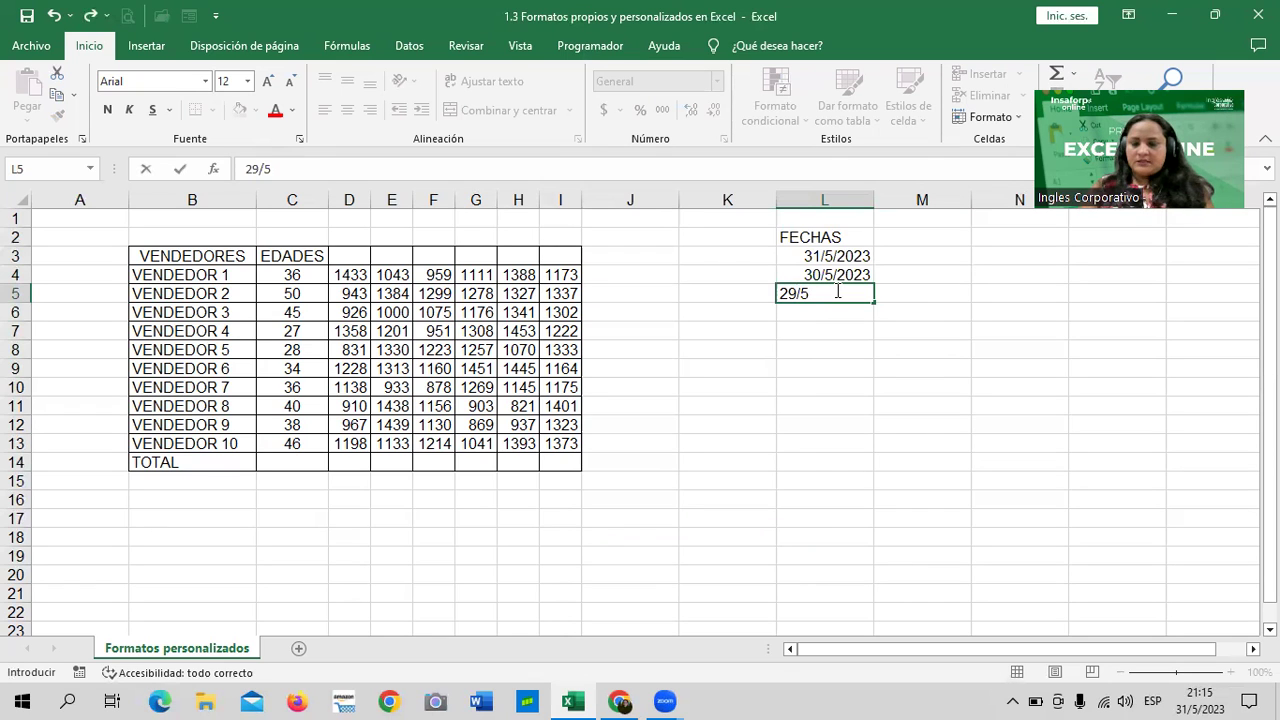
type("/2023")
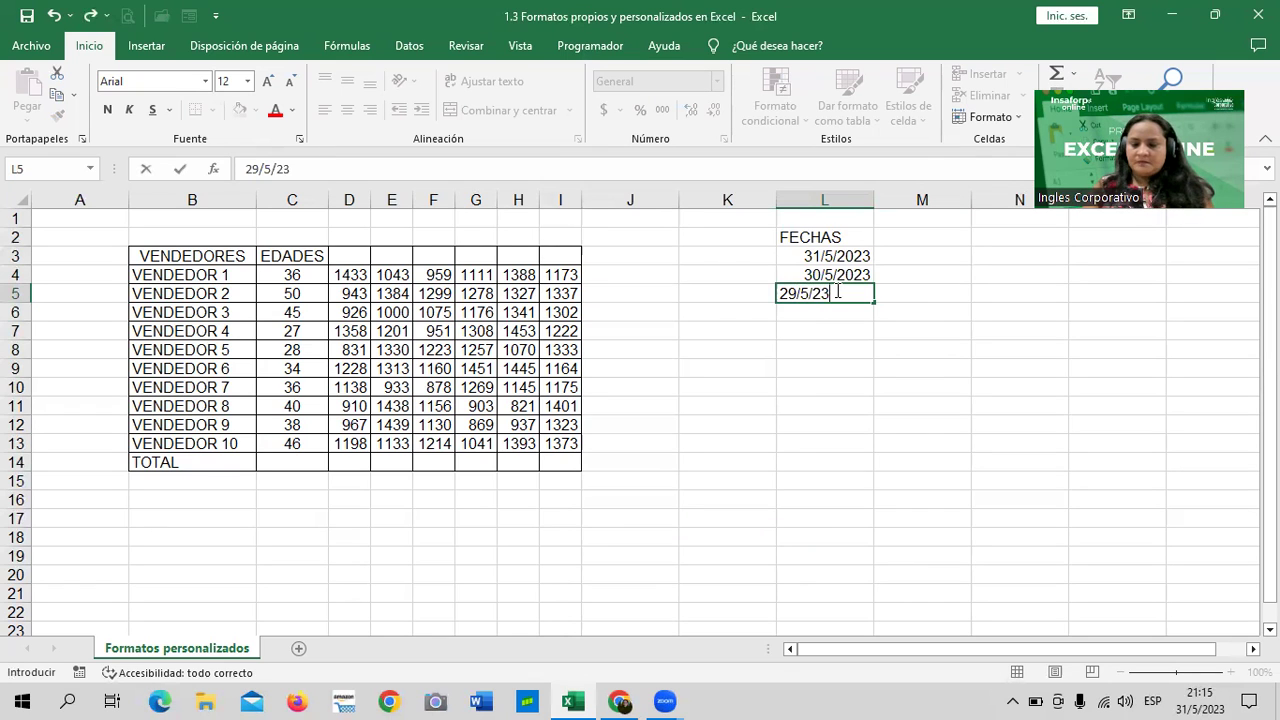
key("Return")
key("Right")
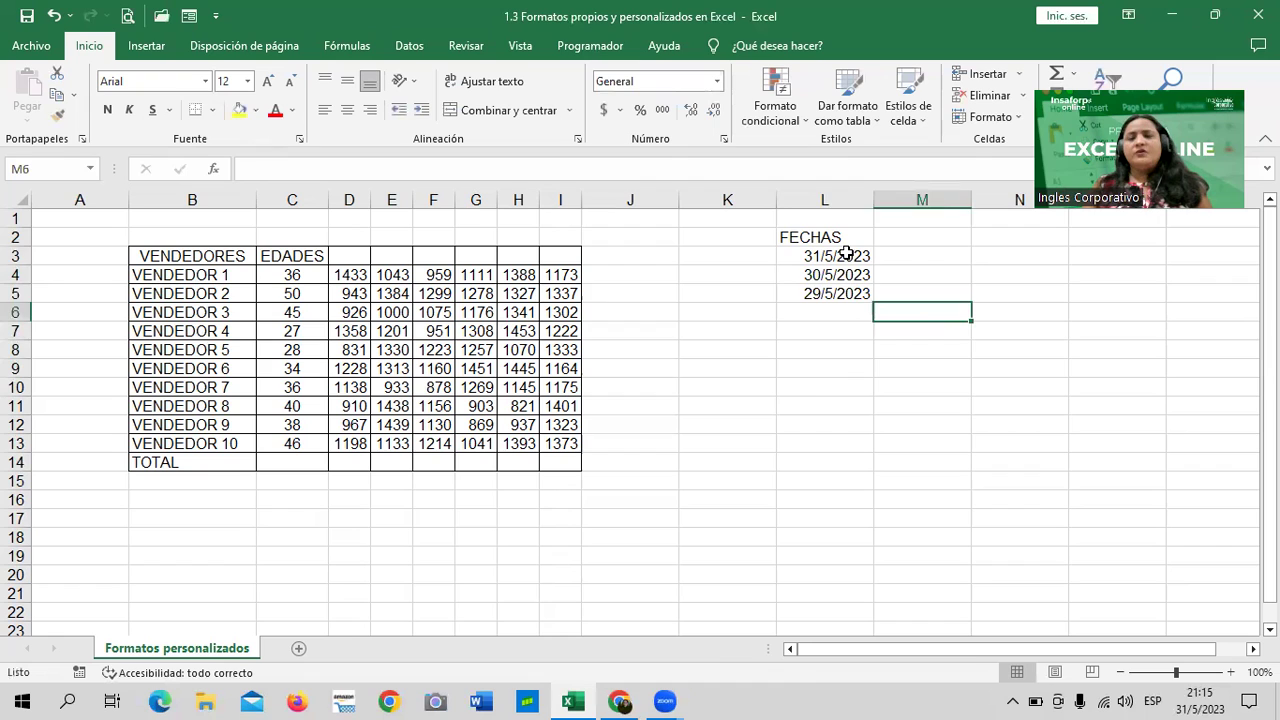
left_click_drag(849, 256, 845, 312)
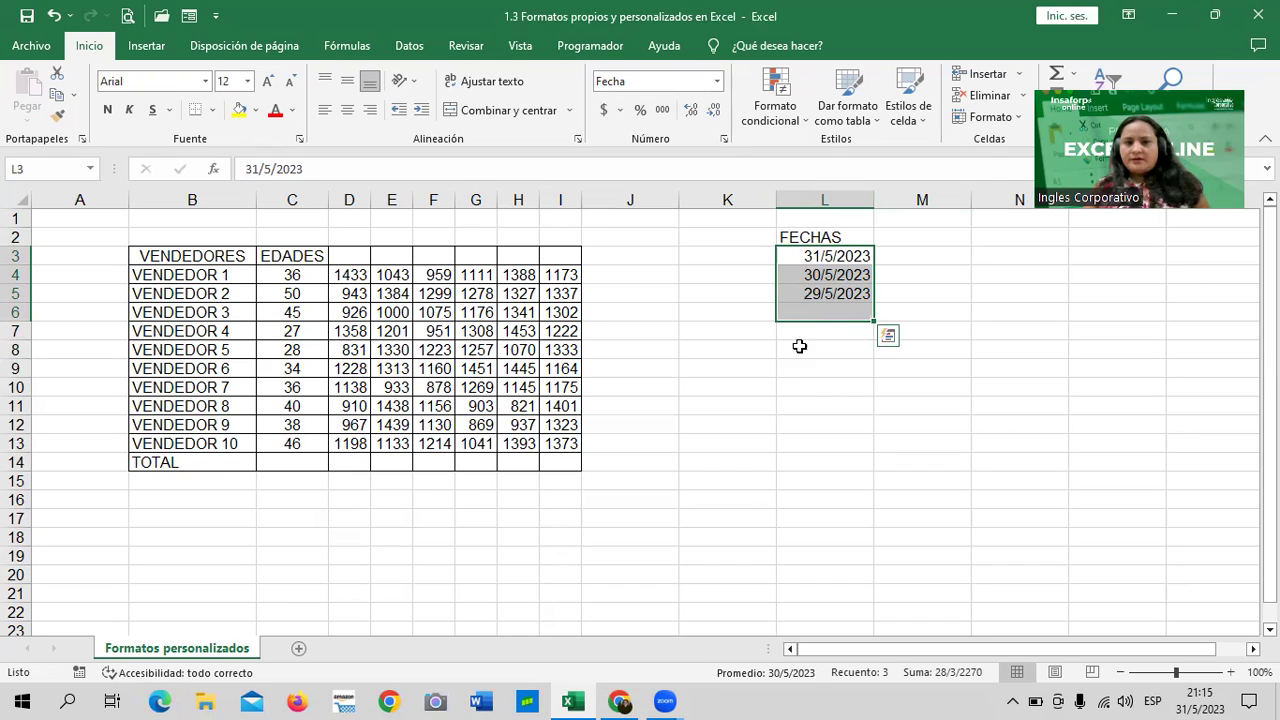
left_click(801, 461)
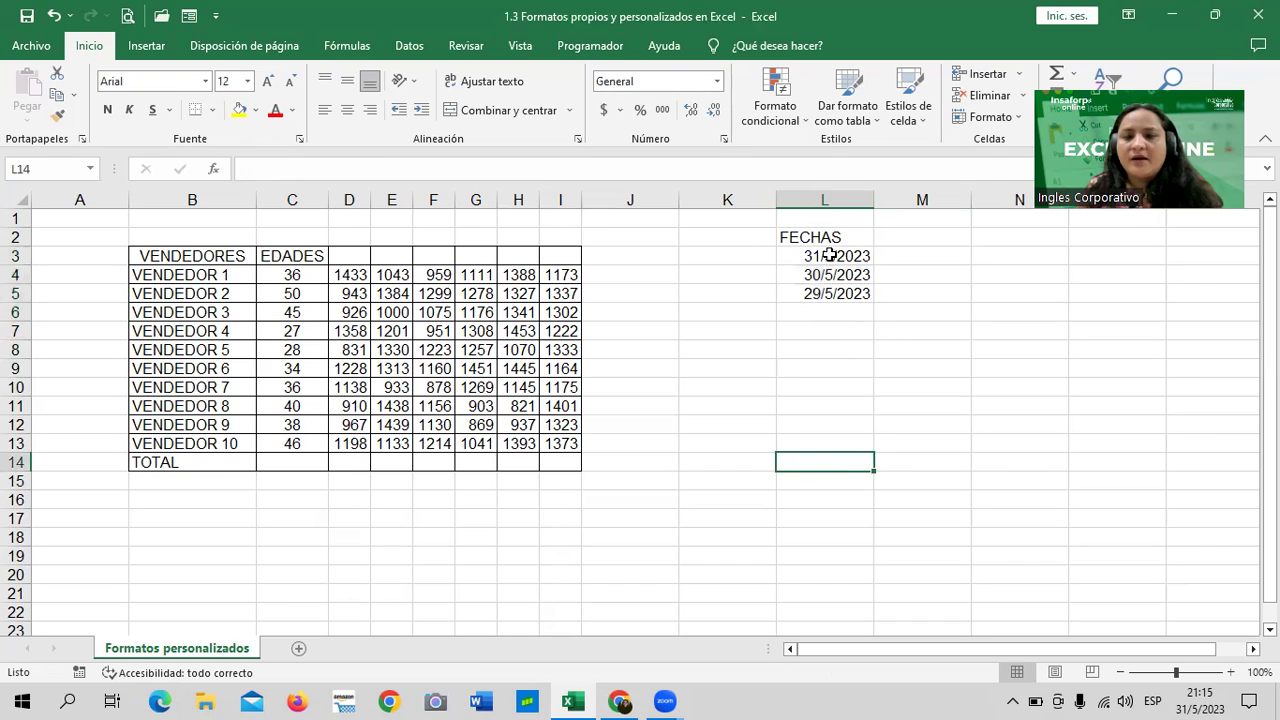
mouse_move(1195, 697)
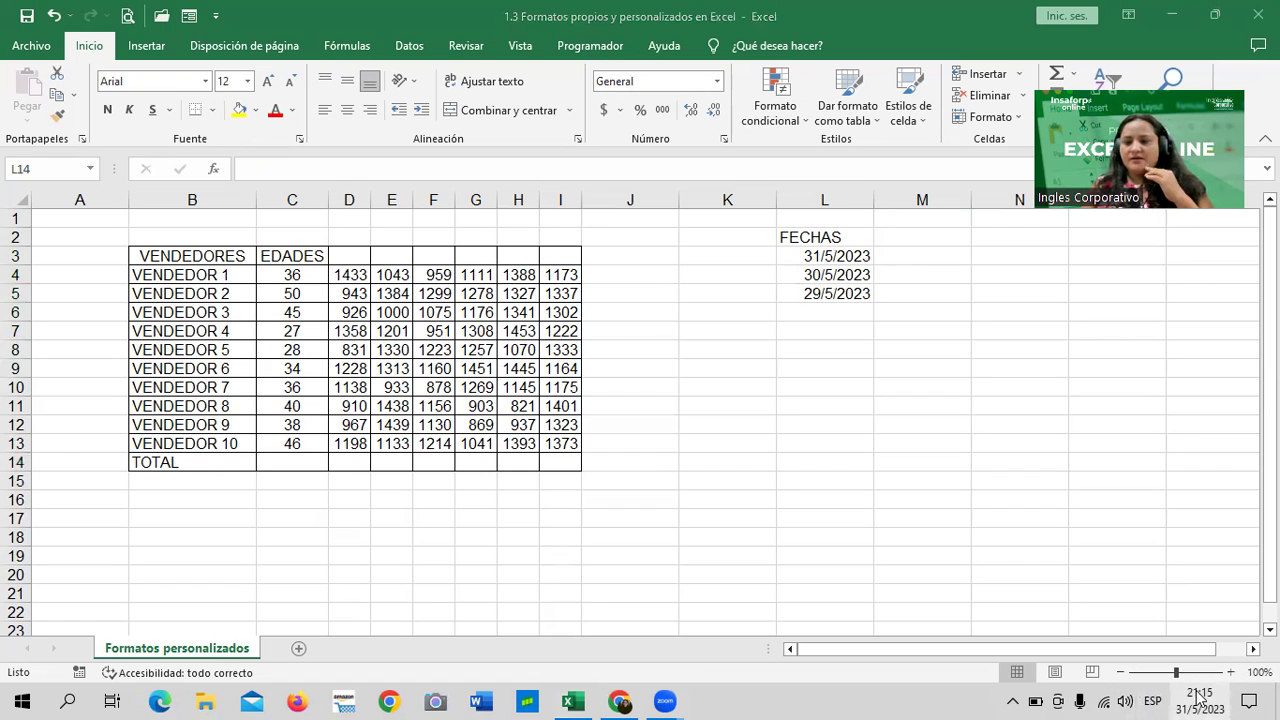
left_click(1199, 697)
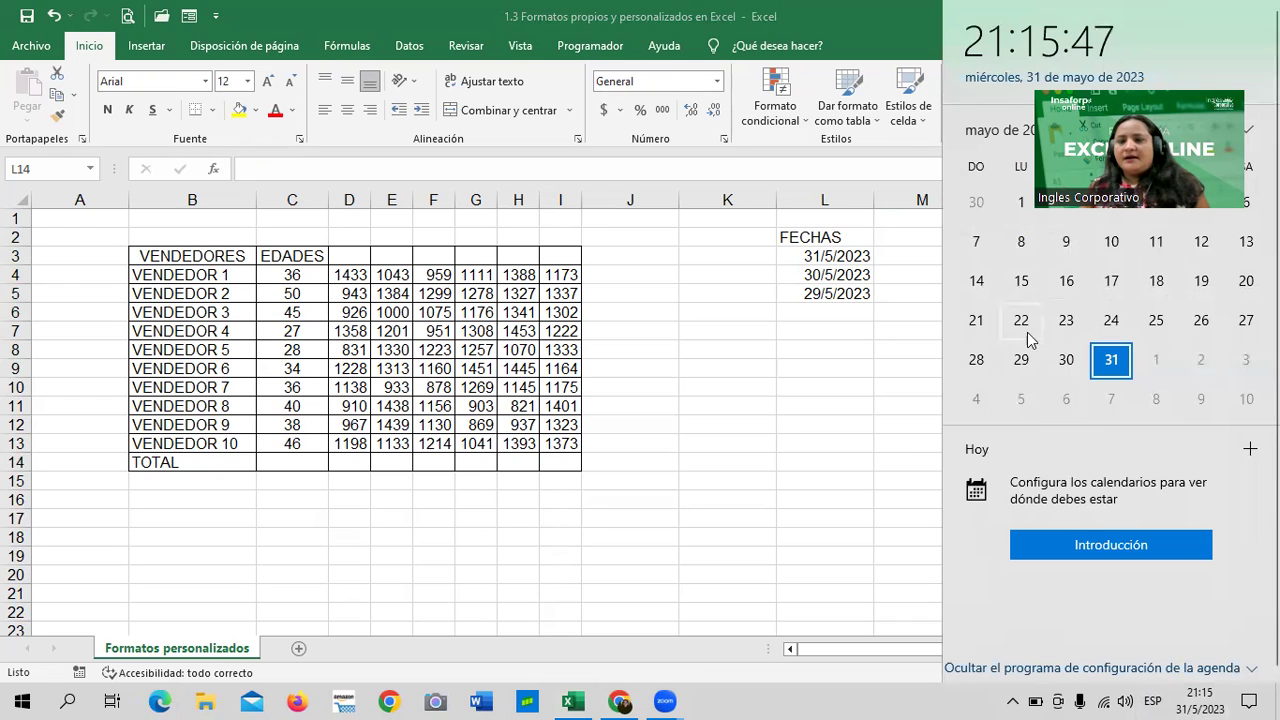
left_click(1021, 362)
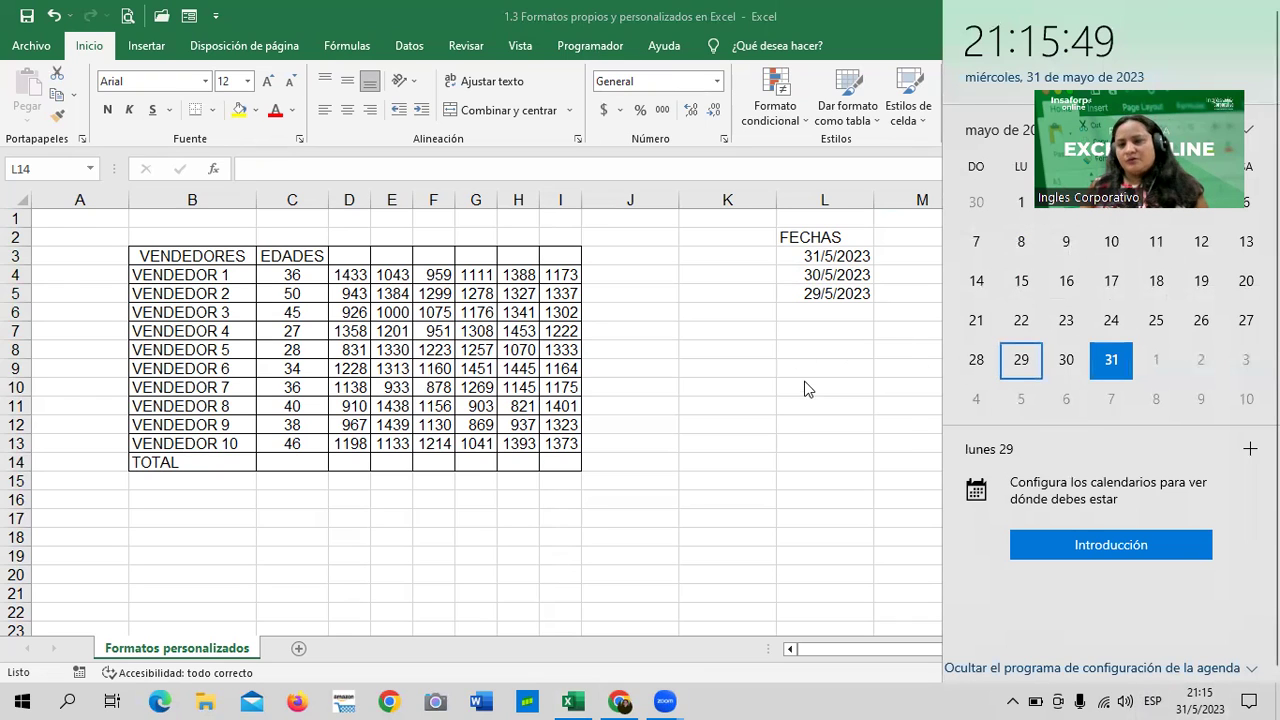
left_click(818, 359)
left_click_drag(820, 253, 829, 457)
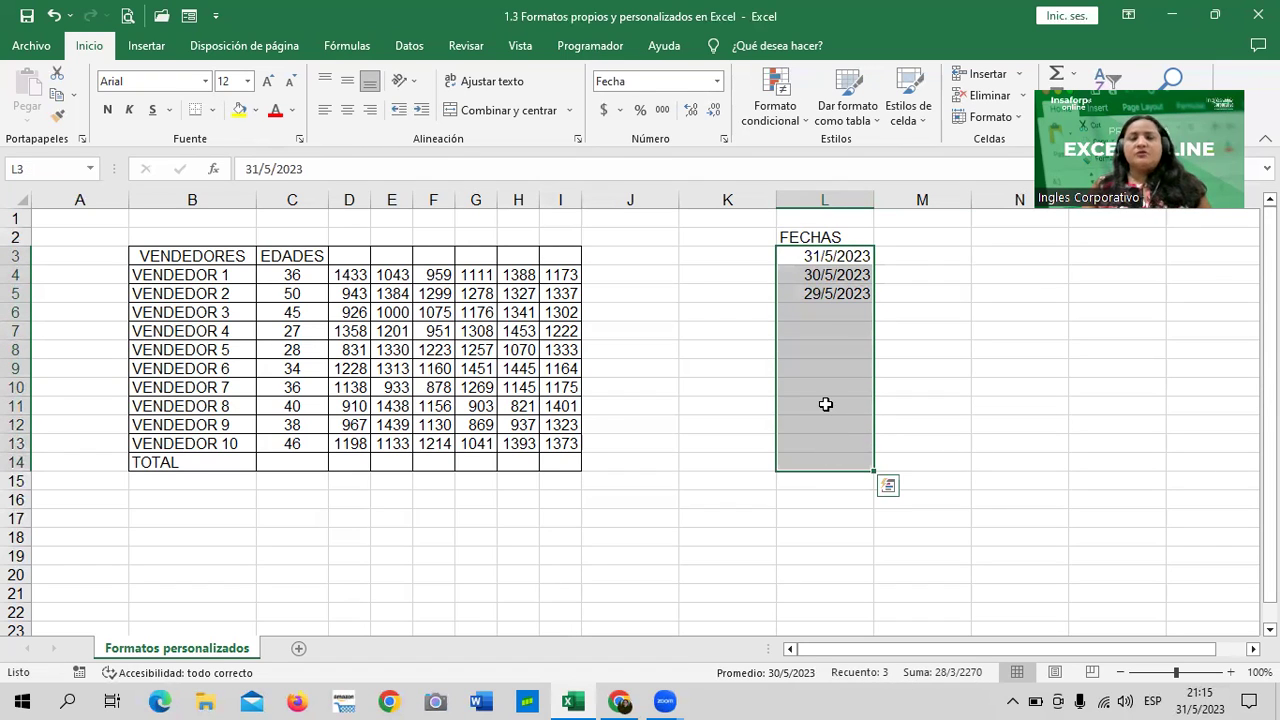
Apply Fecha larga so dates read like miércoles, 31 de mayo de 2023
left_click(716, 81)
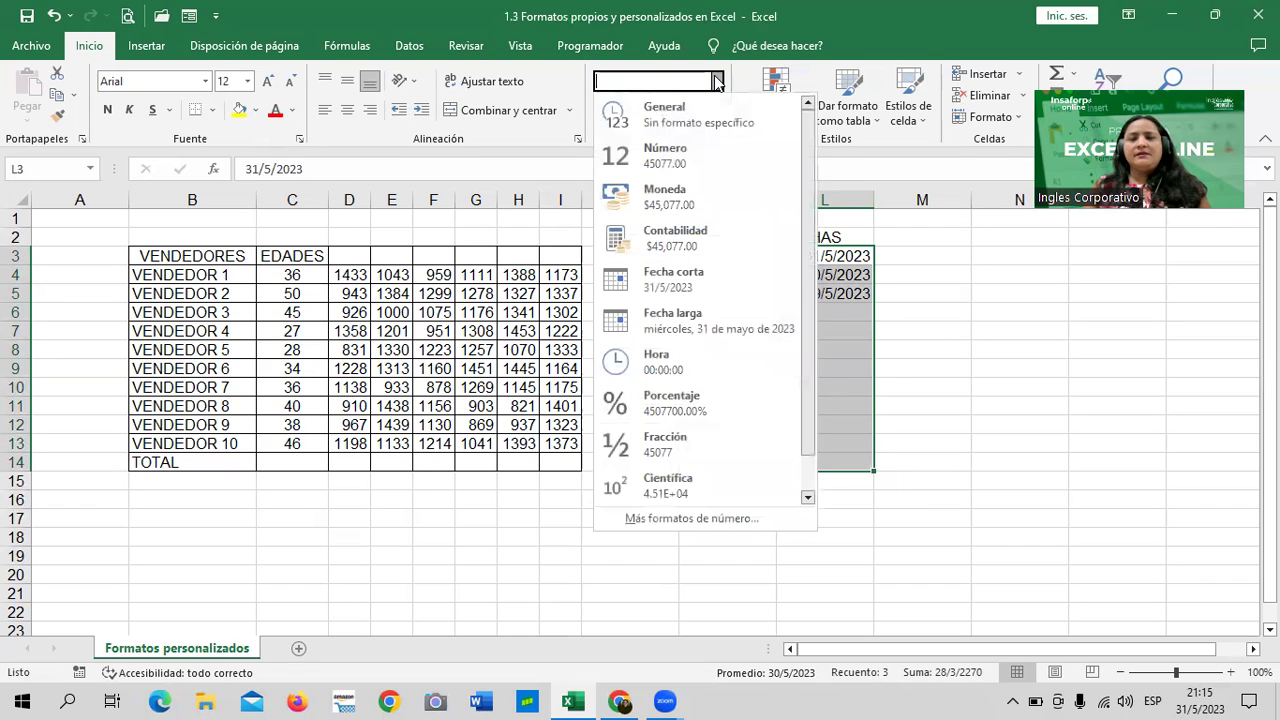
left_click(688, 318)
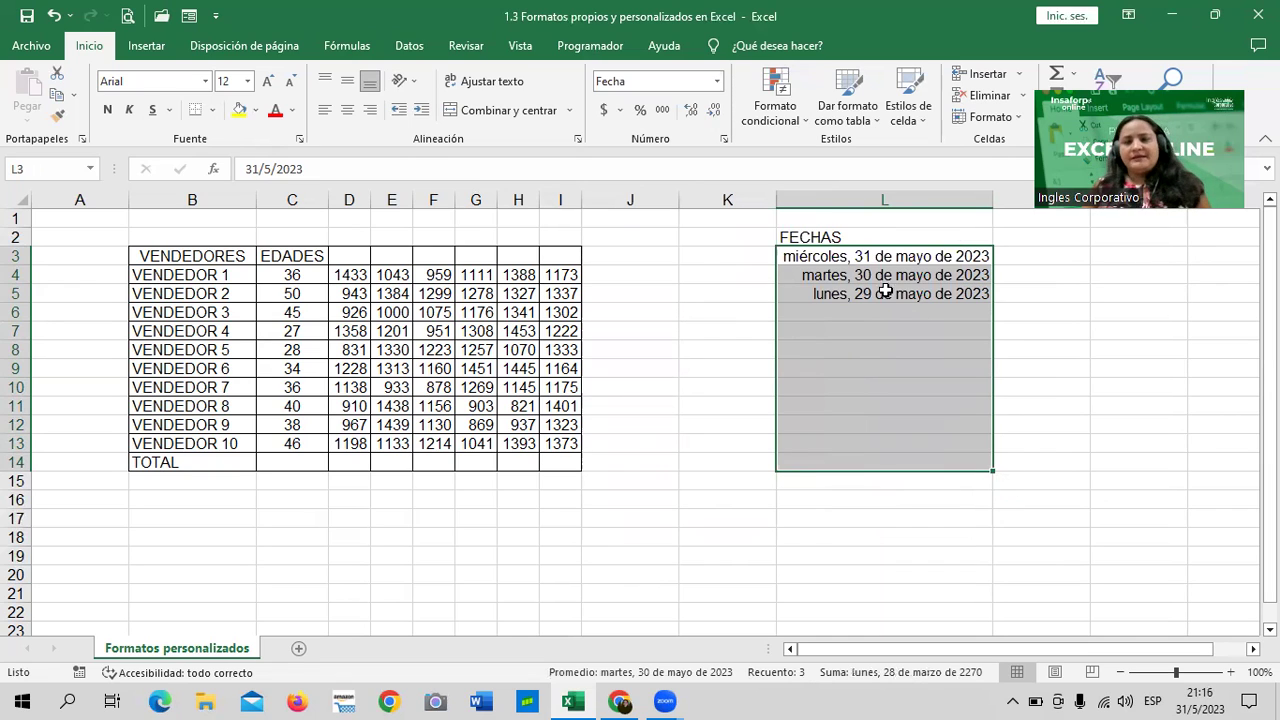
left_click(1149, 366)
left_click(844, 312)
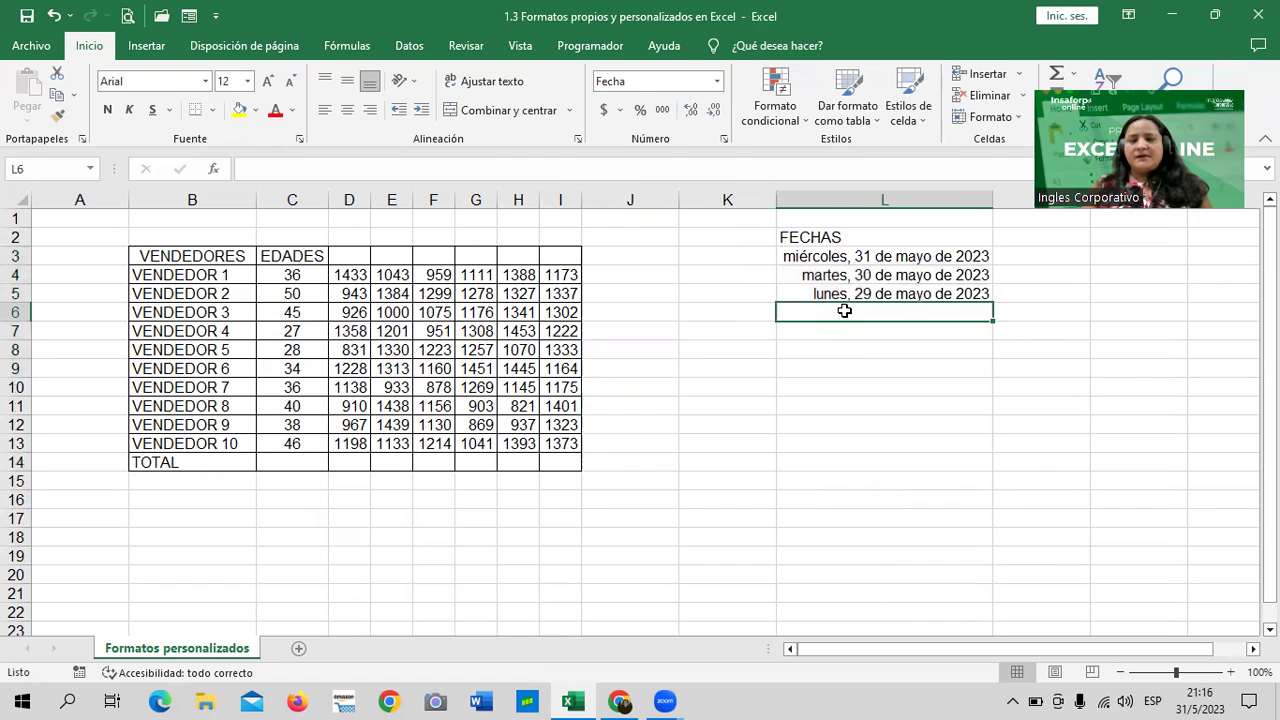
Enter 28/5/23 in L6, showing as domingo, 28 de mayo de 2023
type("28/5")
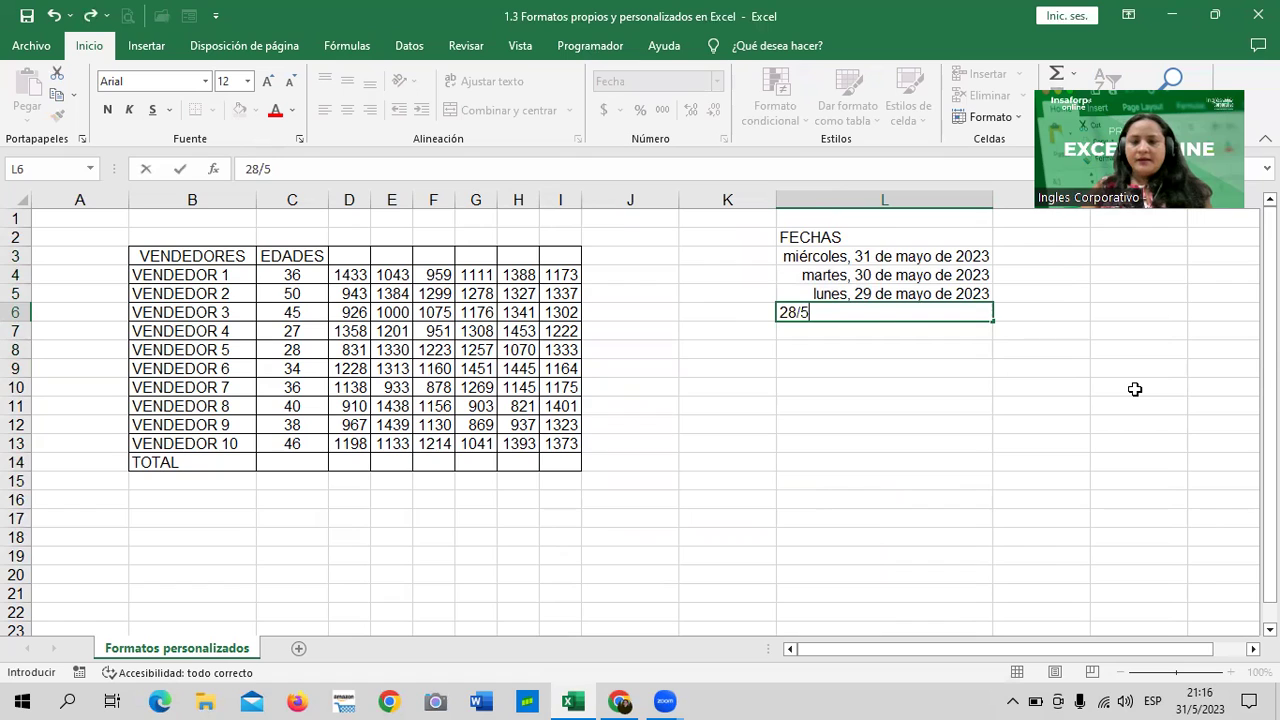
type("23")
key("Return")
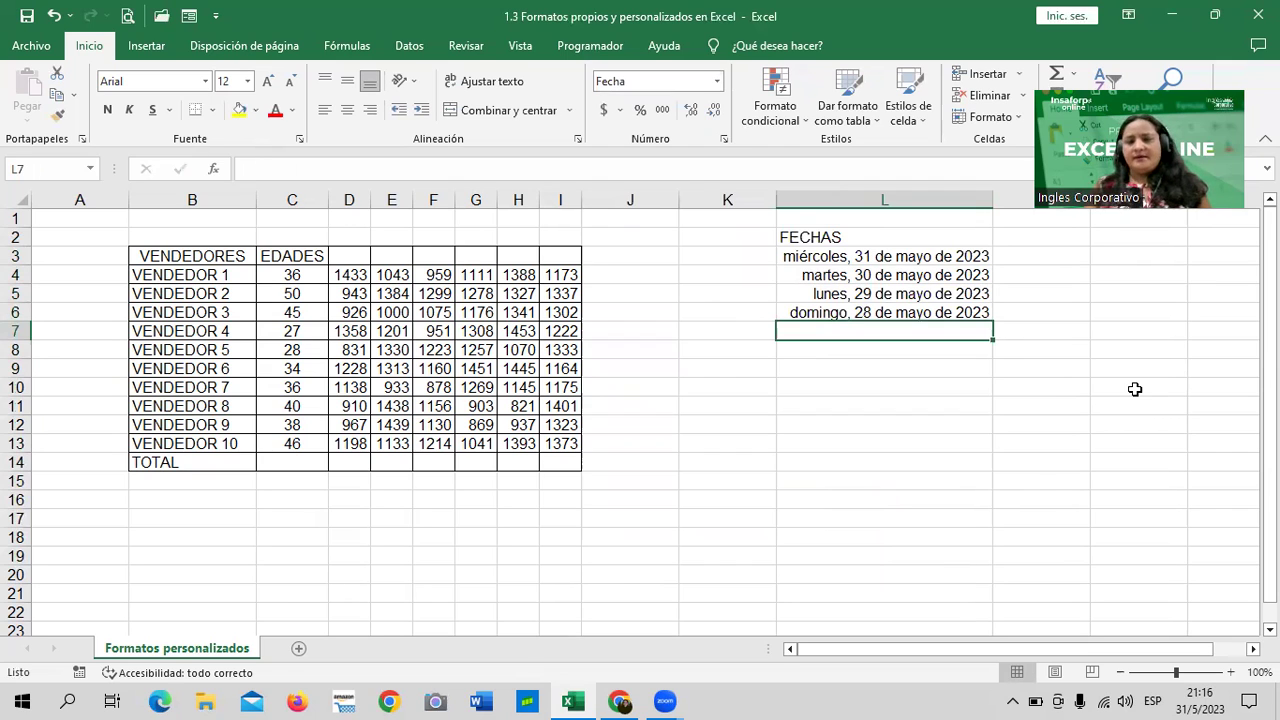
left_click(885, 301)
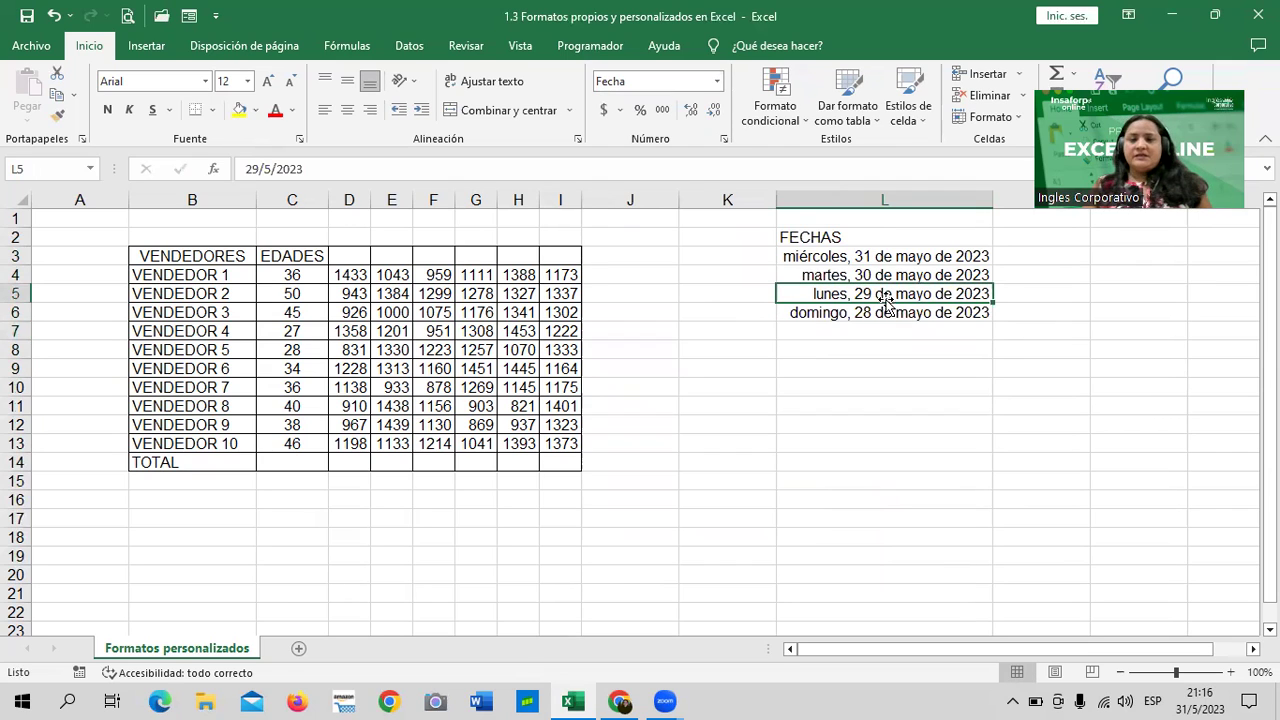
Center the FECHAS heading in L2 and select the date cells below it
left_click(882, 236)
left_click(347, 110)
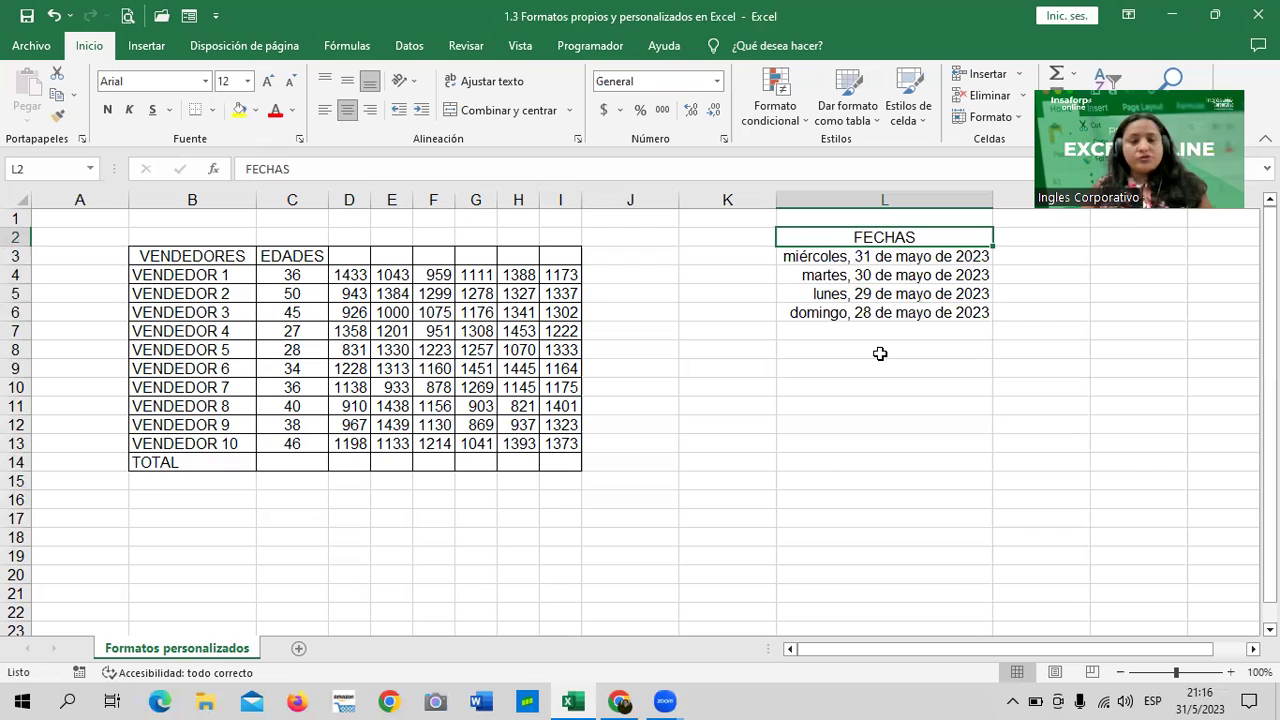
left_click(921, 402)
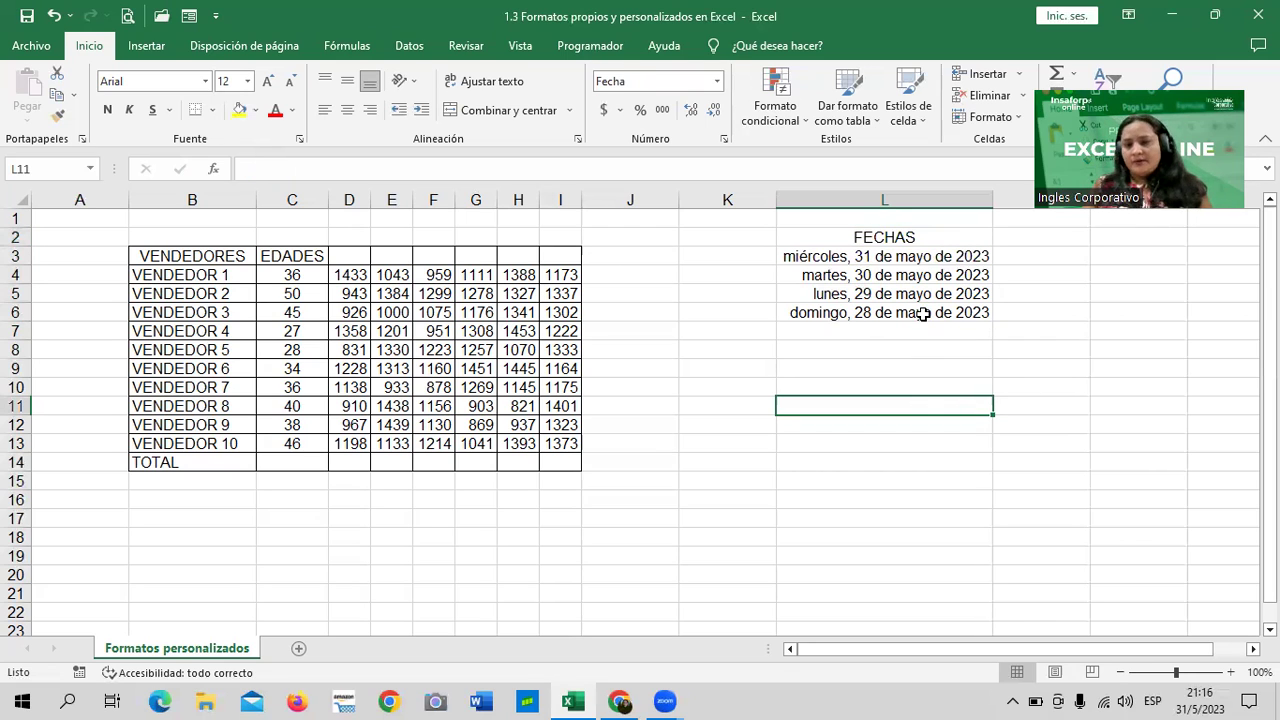
left_click_drag(937, 255, 936, 434)
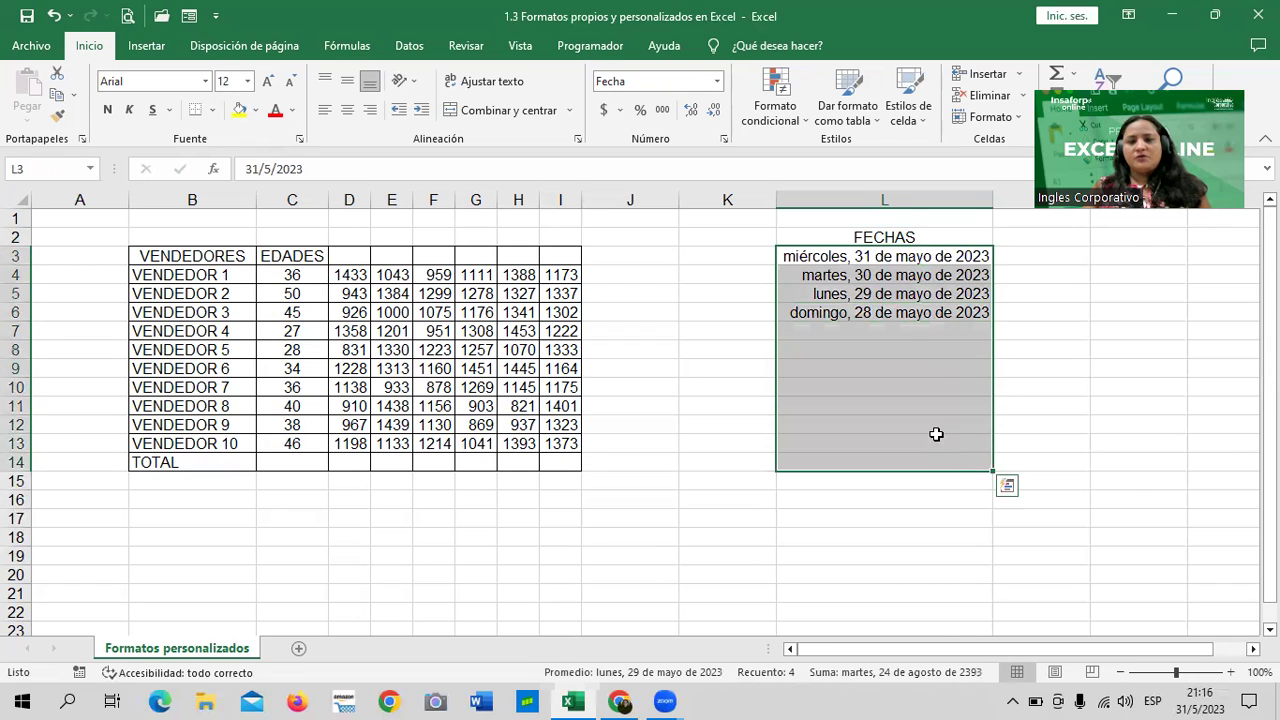
Switch the FECHAS dates back to Fecha corta and narrow column L to fit
left_click(716, 81)
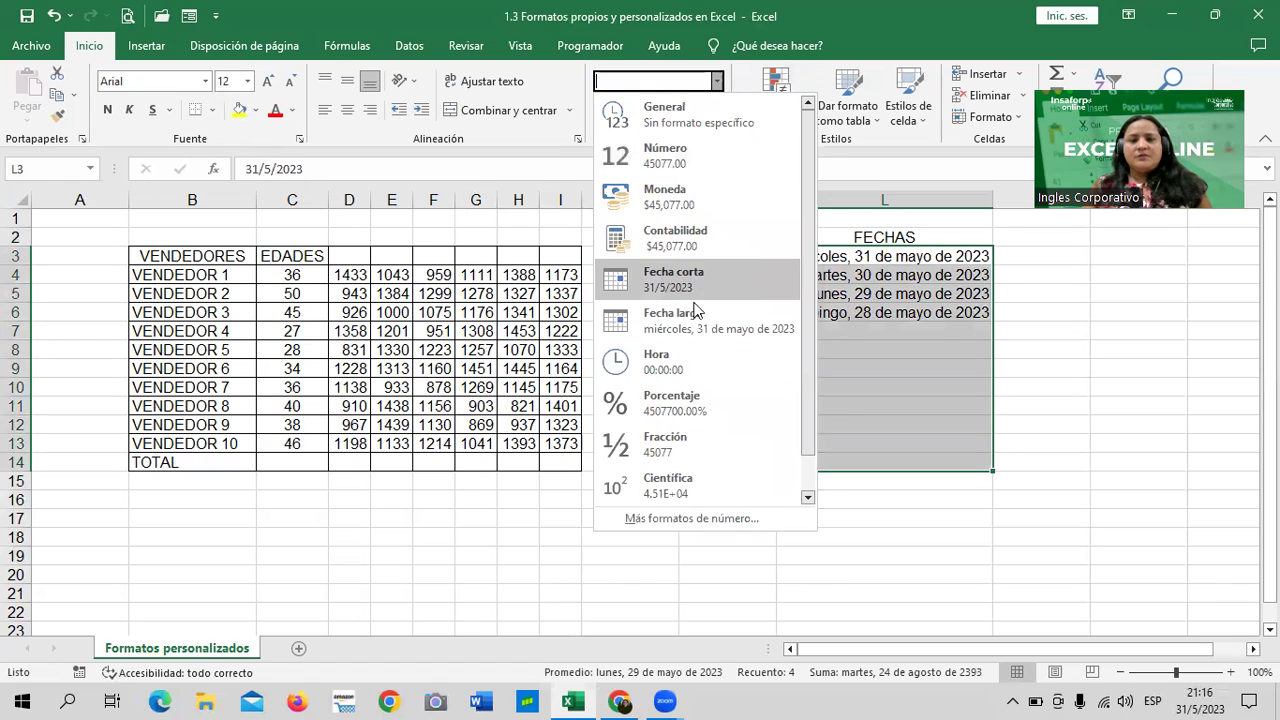
left_click(737, 283)
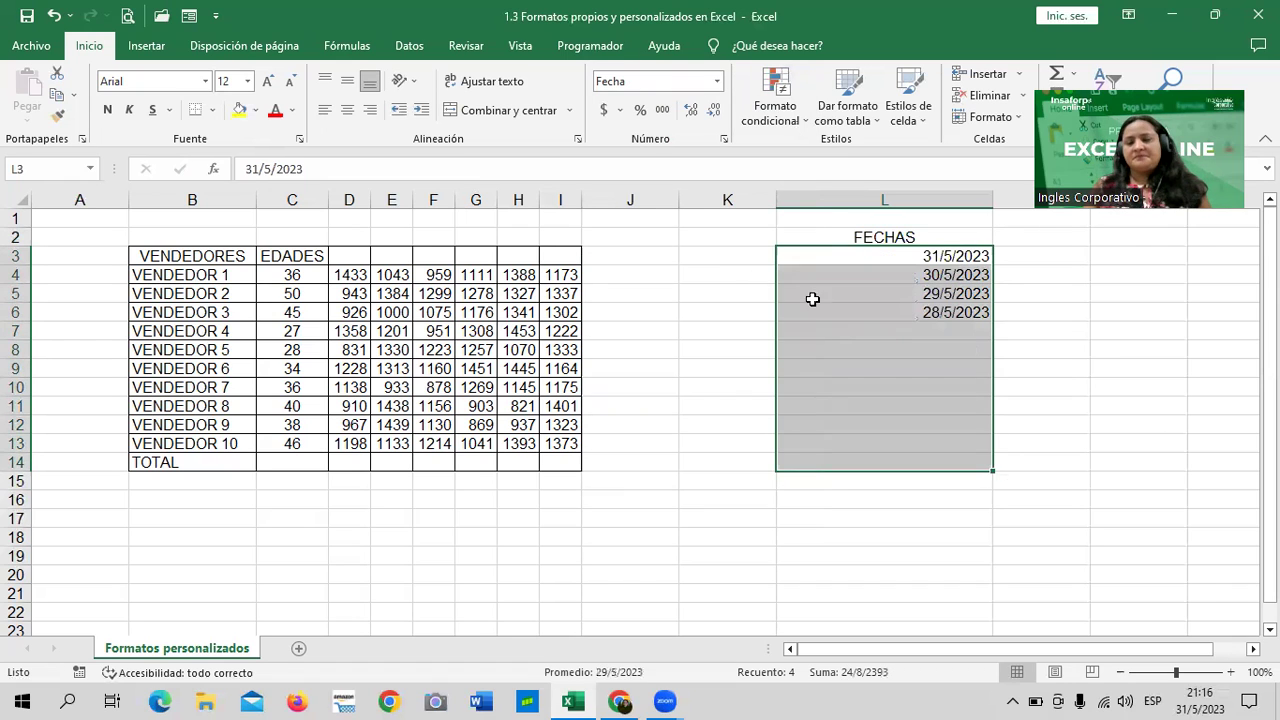
left_click(1108, 366)
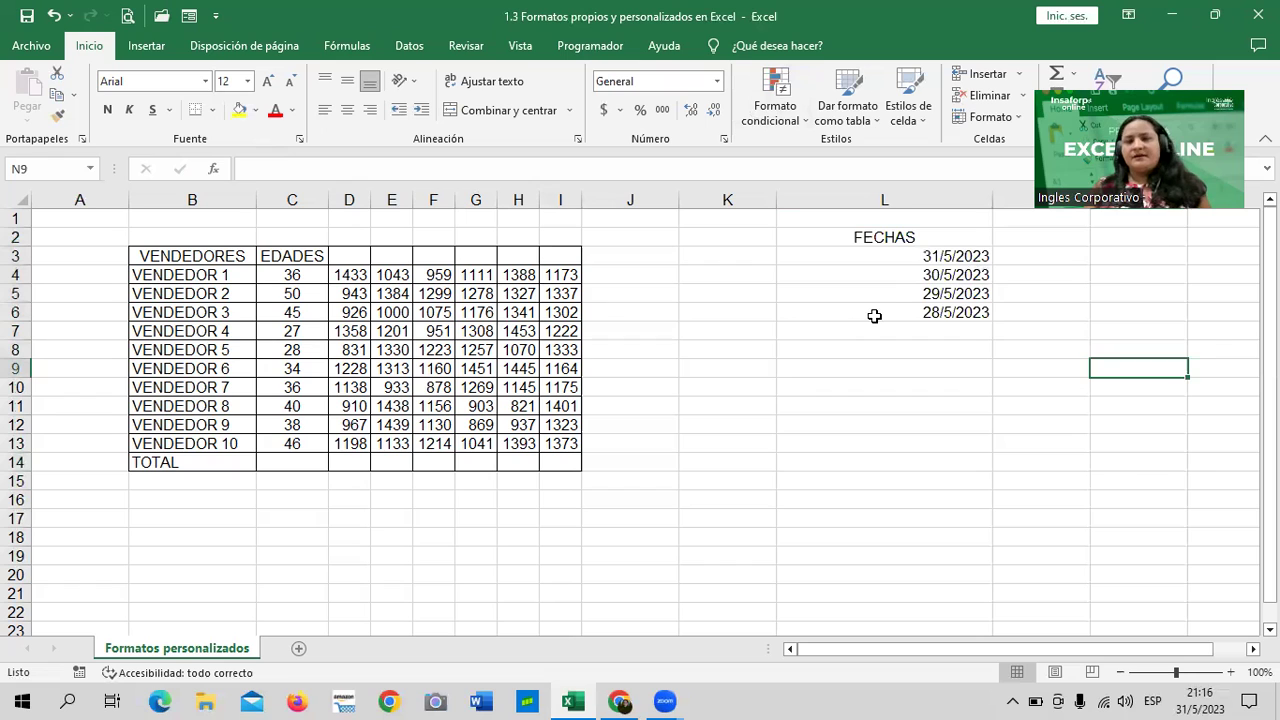
mouse_move(992, 202)
left_mouse_down()
mouse_move(904, 206)
mouse_move(945, 201)
left_mouse_up()
left_click(924, 384)
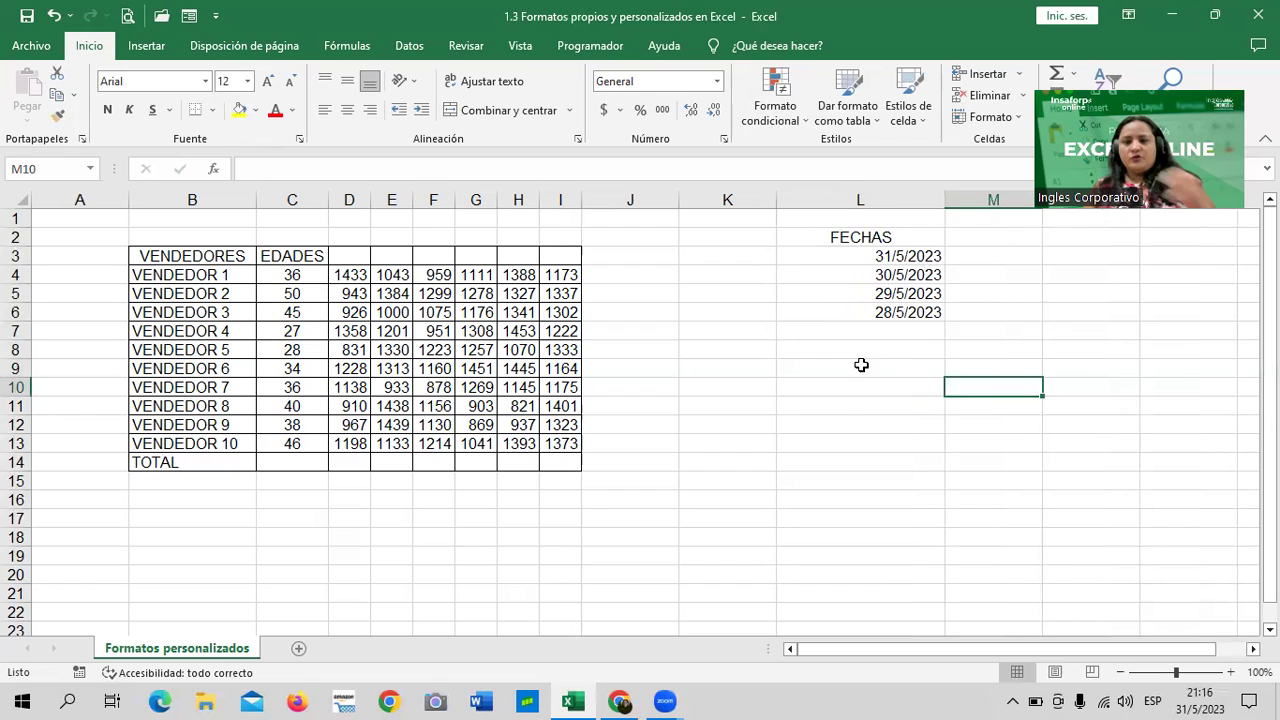
left_click(865, 405)
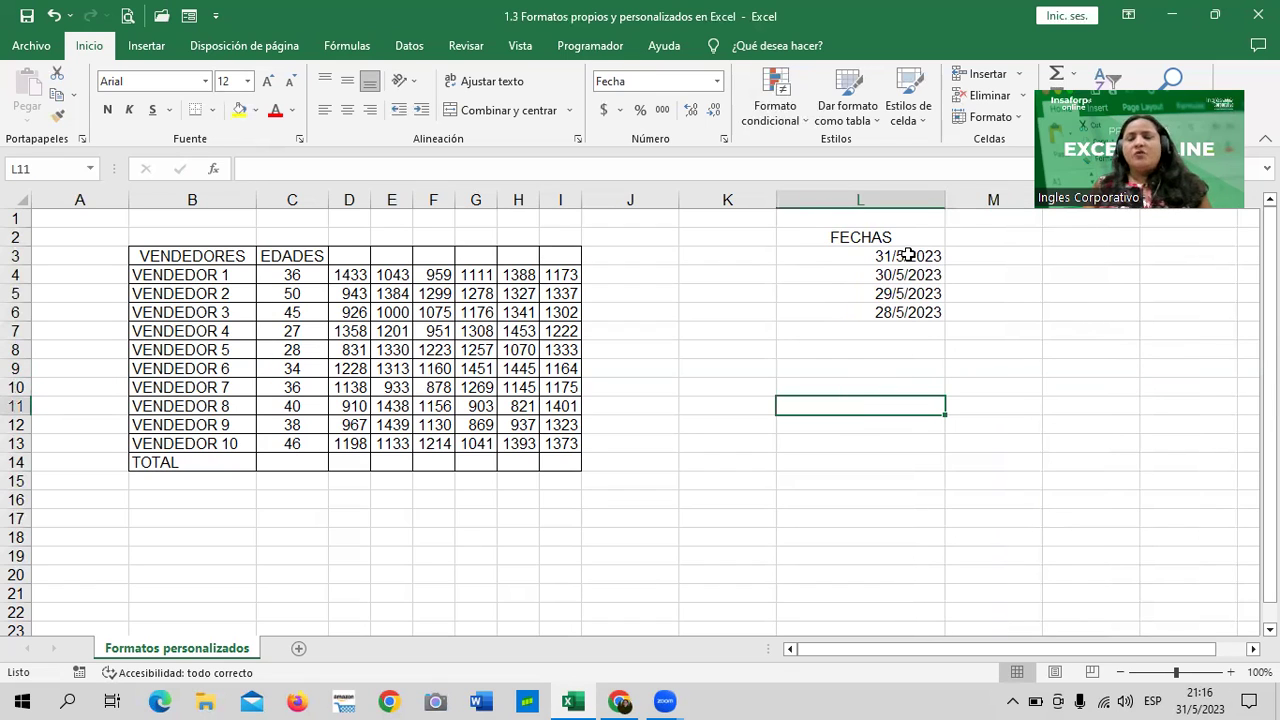
Open the Formato de celdas dialog for the FECHAS cells L3:L15
left_click(960, 302)
left_click_drag(906, 255, 893, 484)
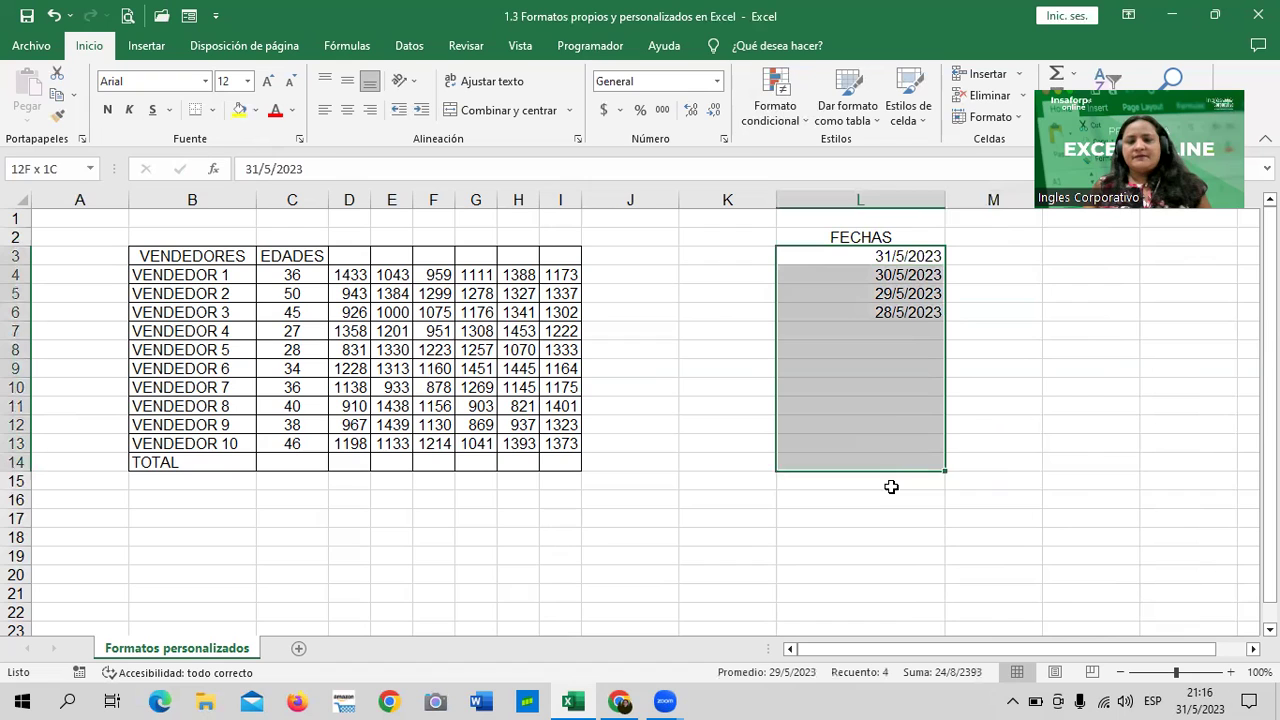
left_click(725, 141)
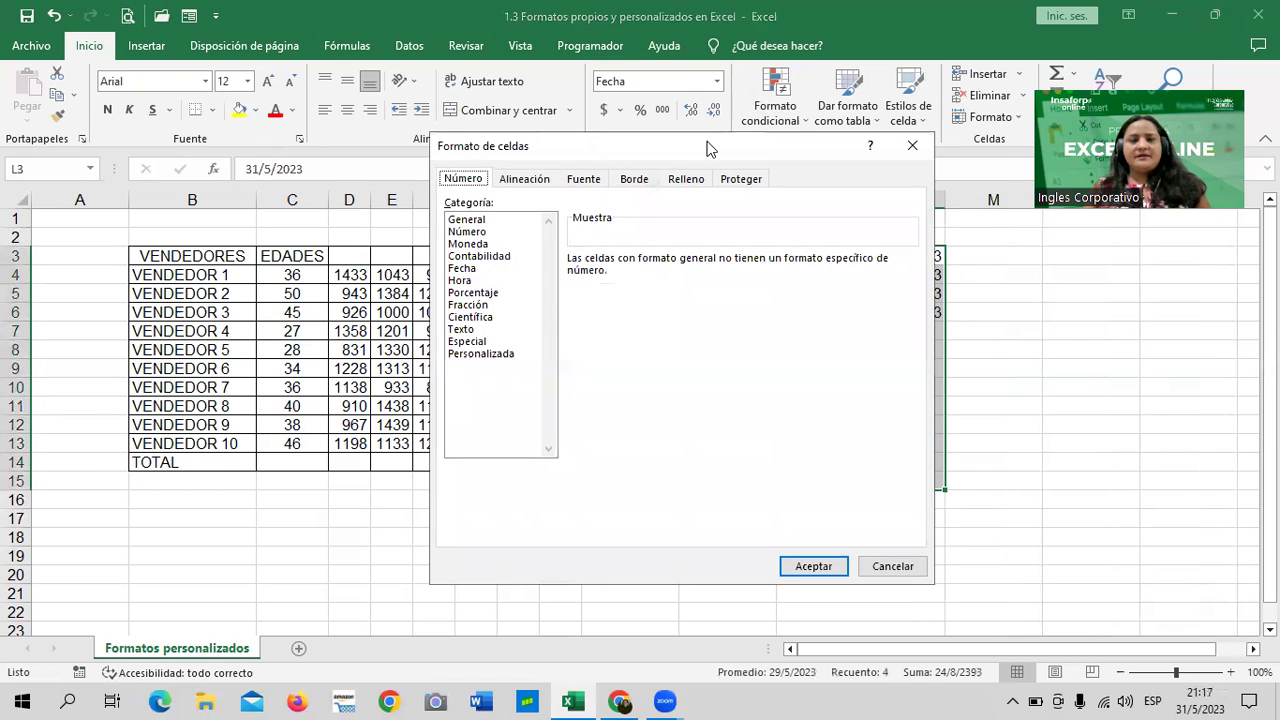
Apply the 03-14-2012 date type so FECHAS reads 05-31-2023 to 05-28-2023
left_click_drag(707, 148, 494, 134)
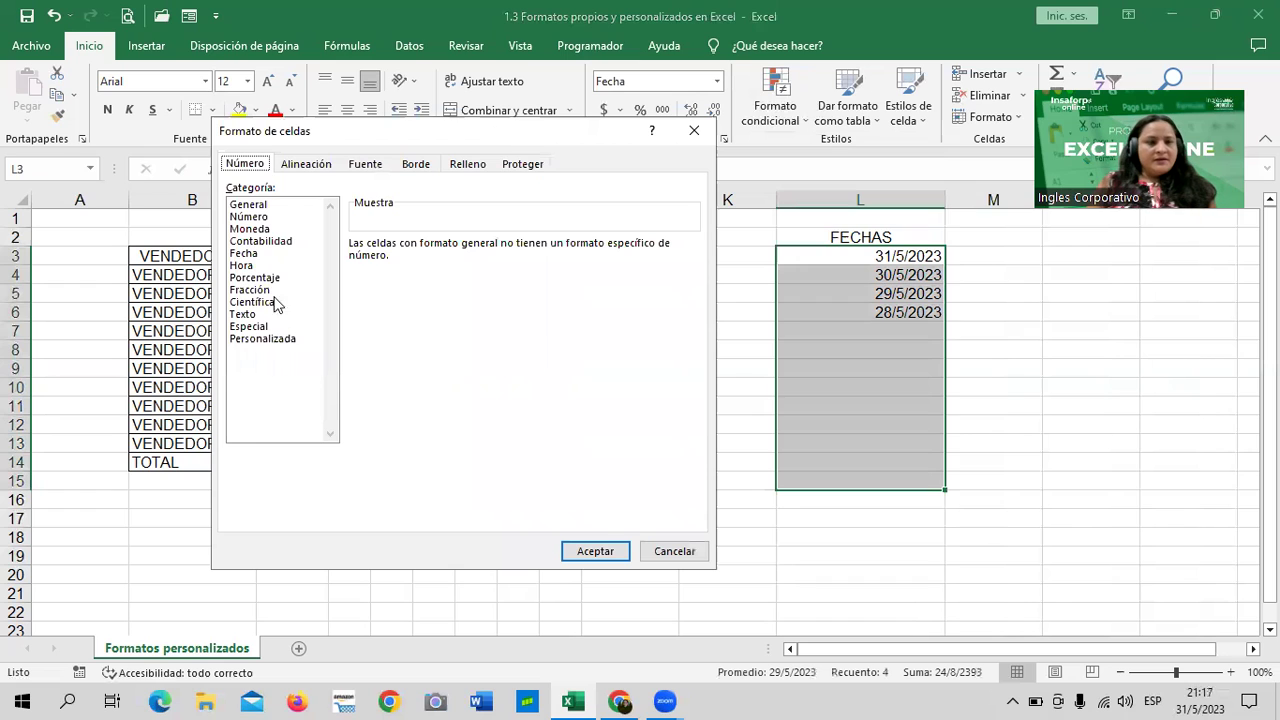
left_click(244, 266)
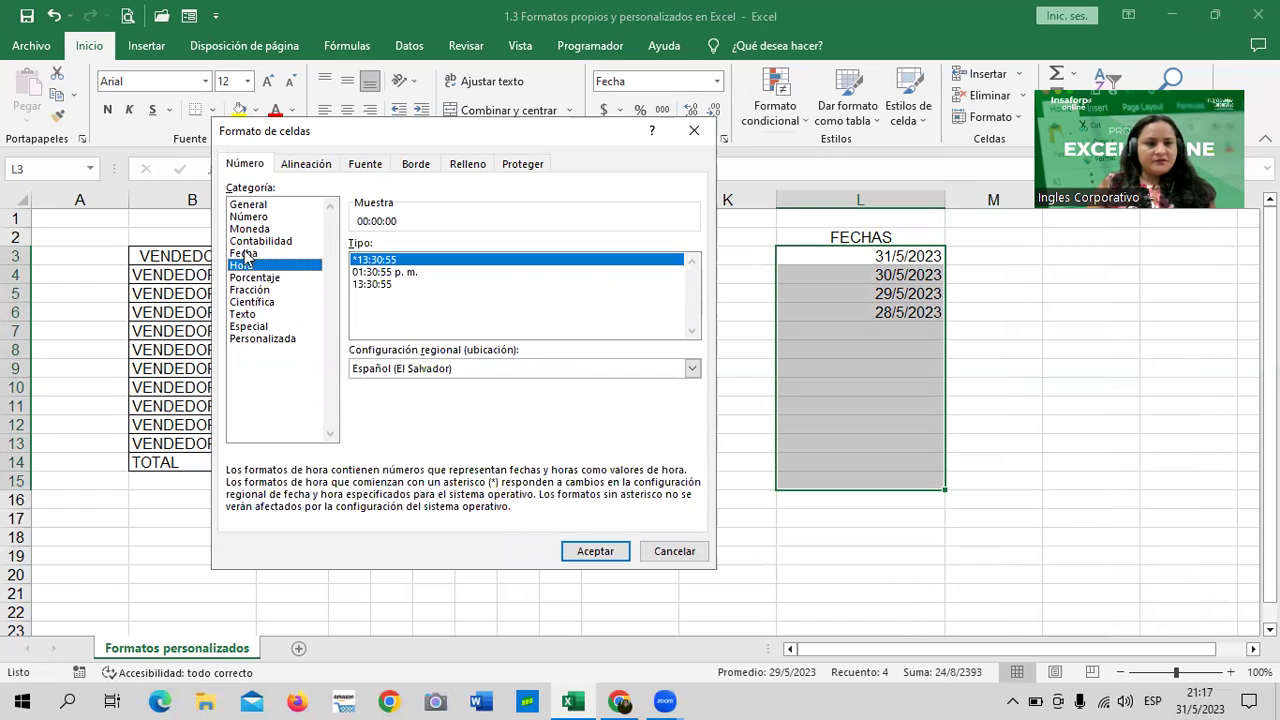
left_click(245, 254)
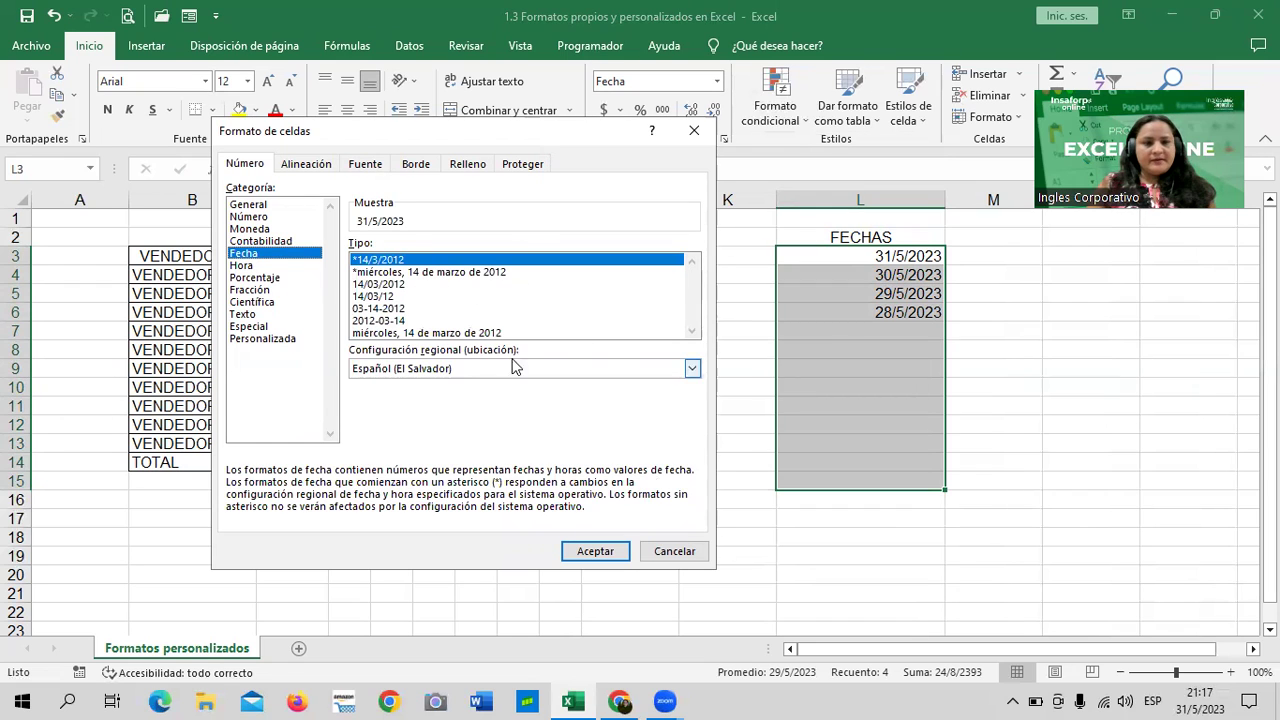
left_click(437, 333)
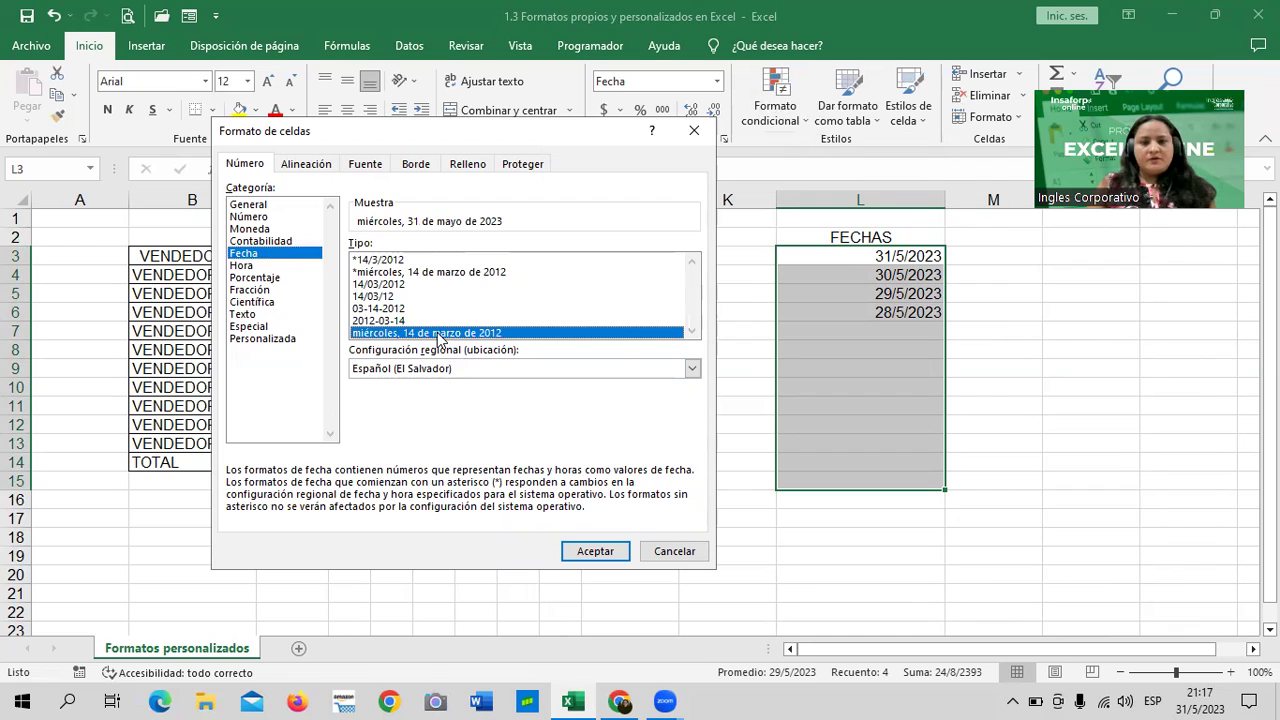
left_click(396, 321)
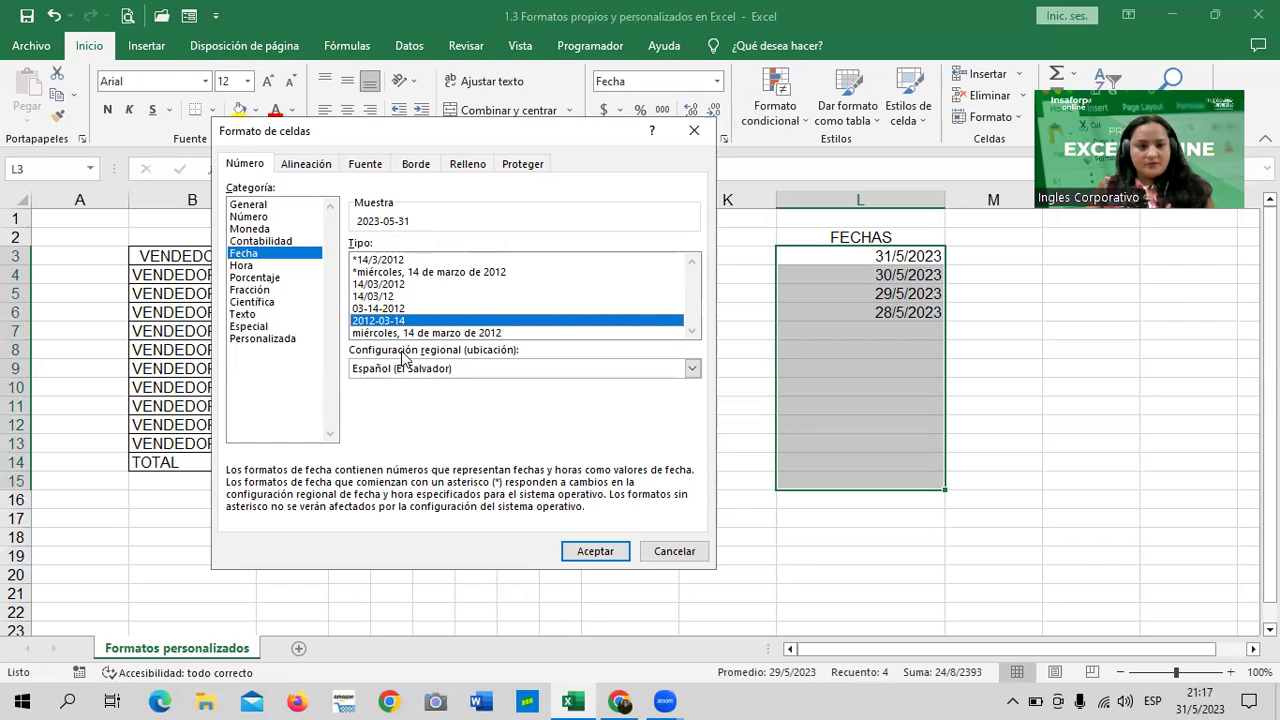
left_click(384, 308)
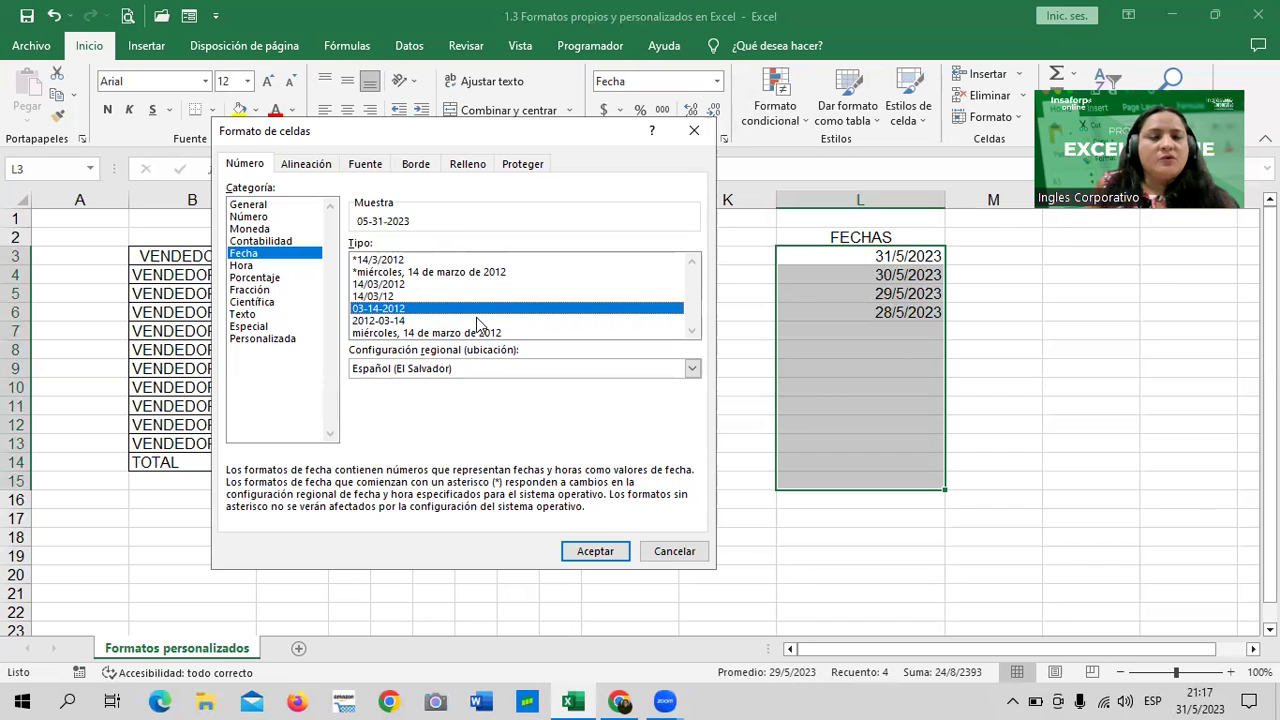
left_click(605, 551)
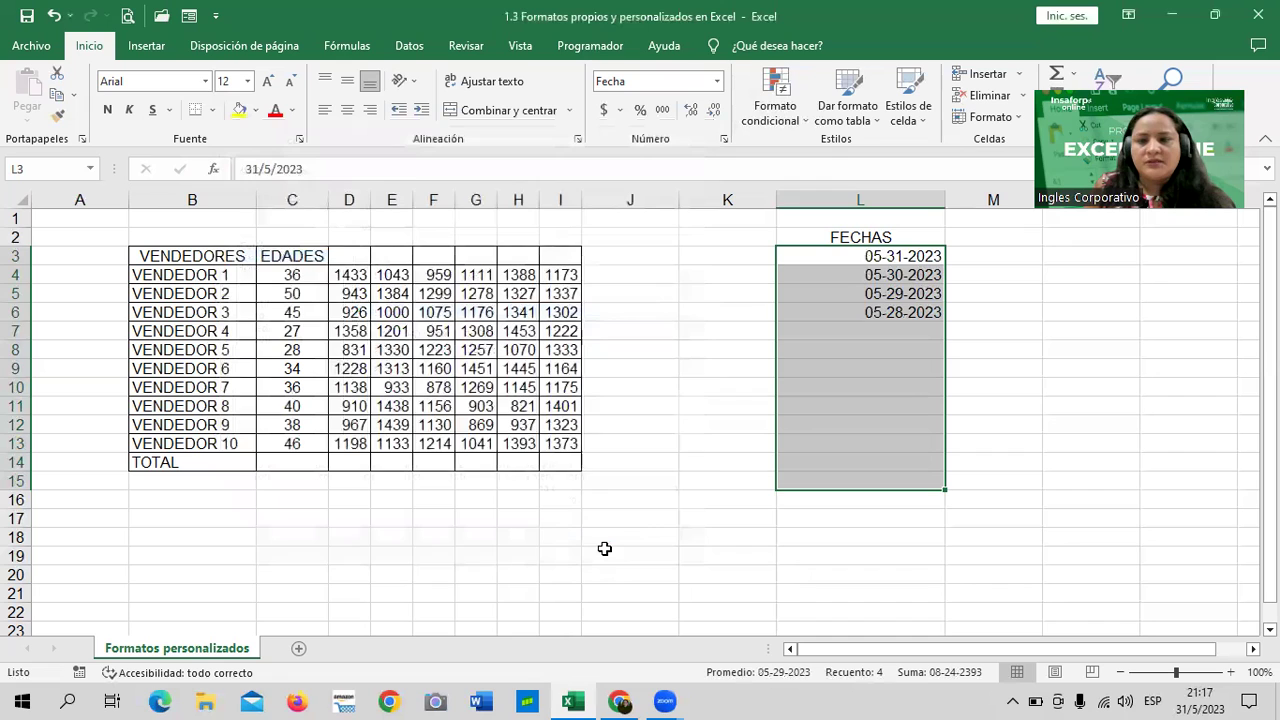
left_click(1058, 522)
left_click(876, 314)
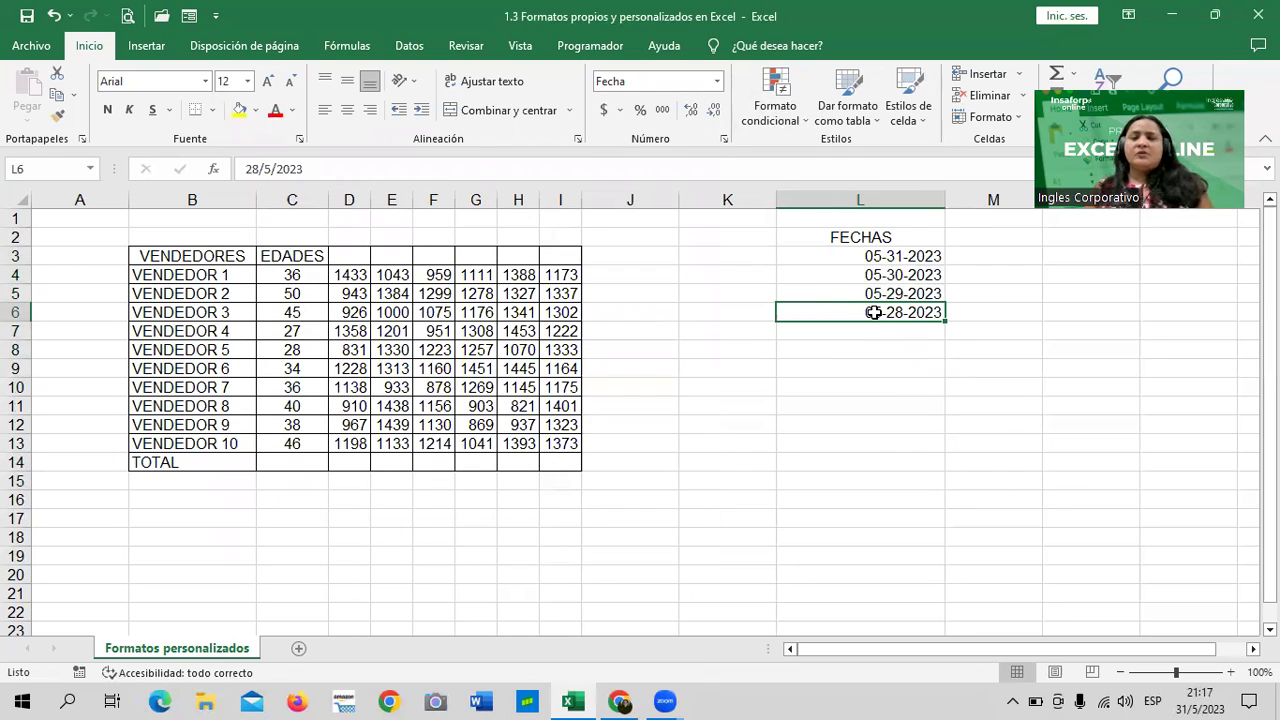
Format FECHAS cells L3:L14 as *14/3/2012 dates with the Español (El Salvador) locale
left_click_drag(860, 518, 860, 462)
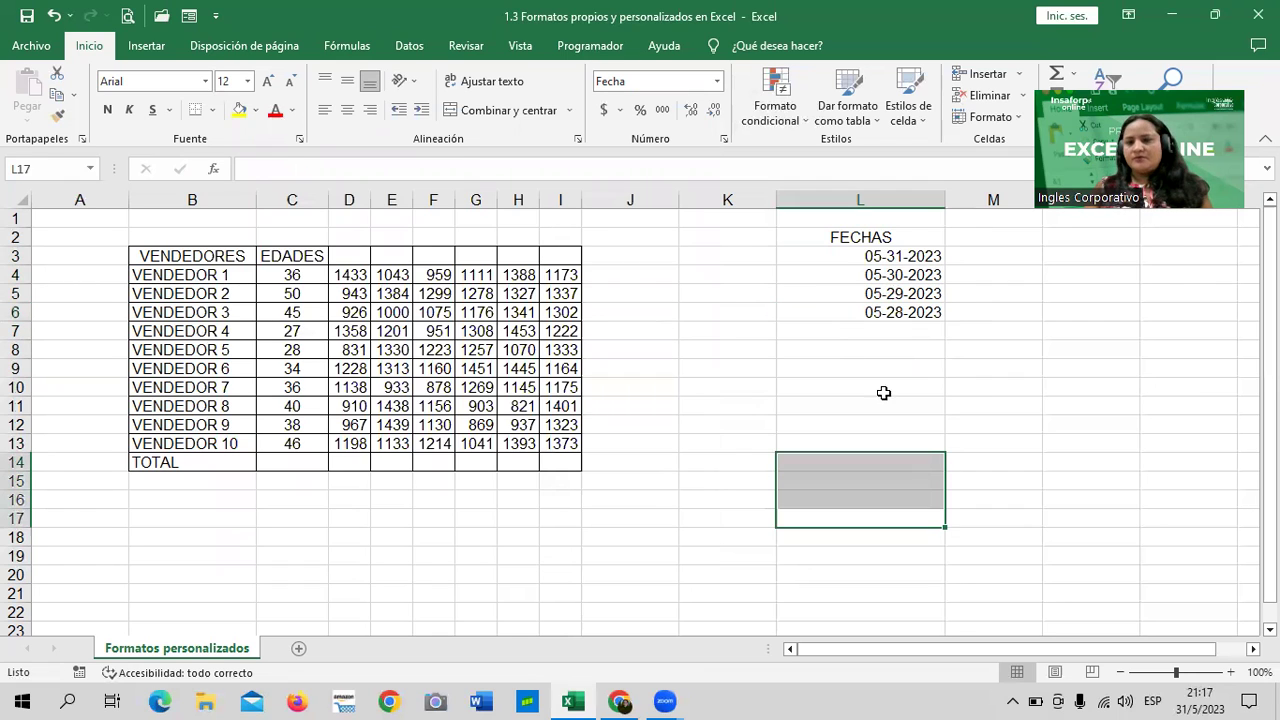
left_click(907, 257)
left_click_drag(907, 260, 897, 465)
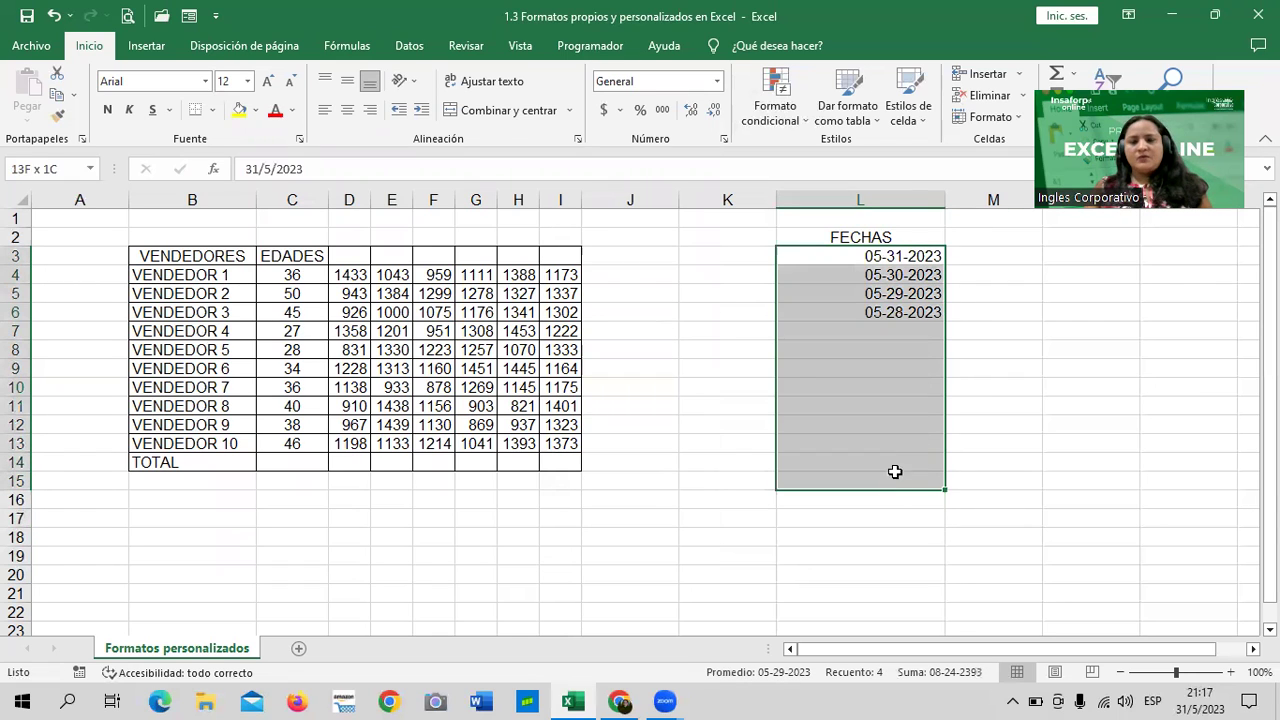
left_click(724, 139)
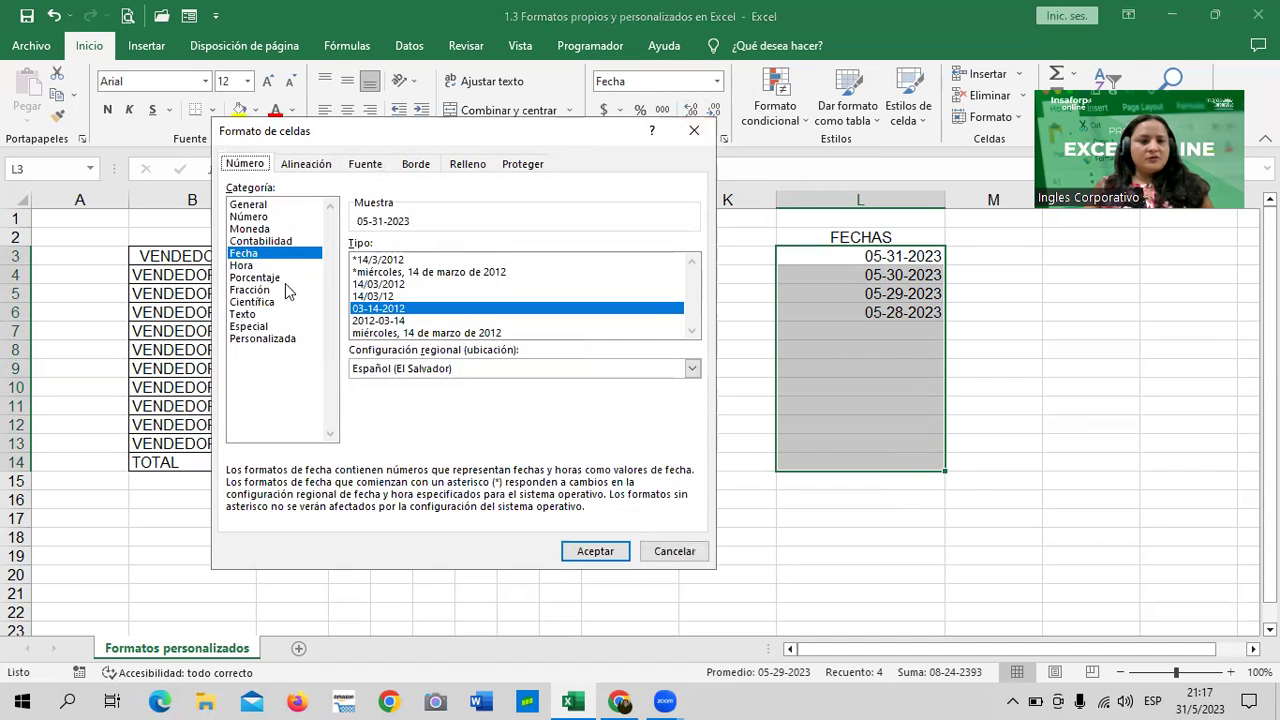
left_click(391, 261)
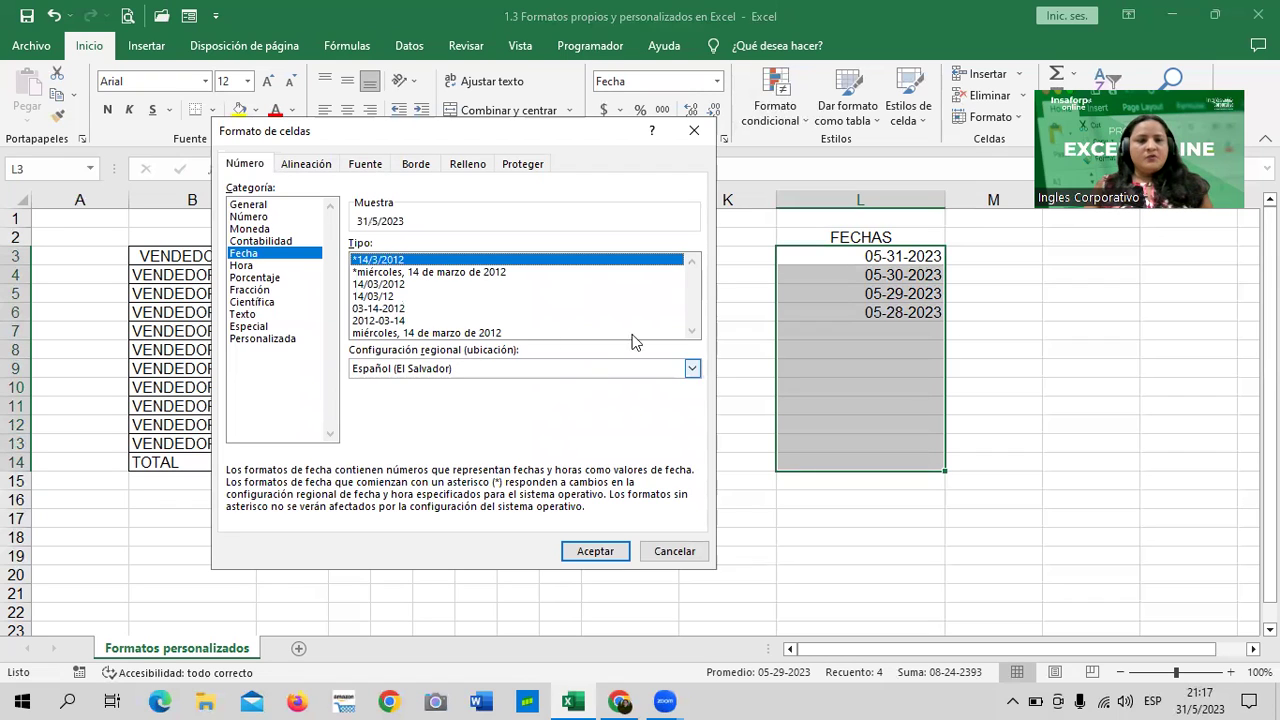
left_click(692, 368)
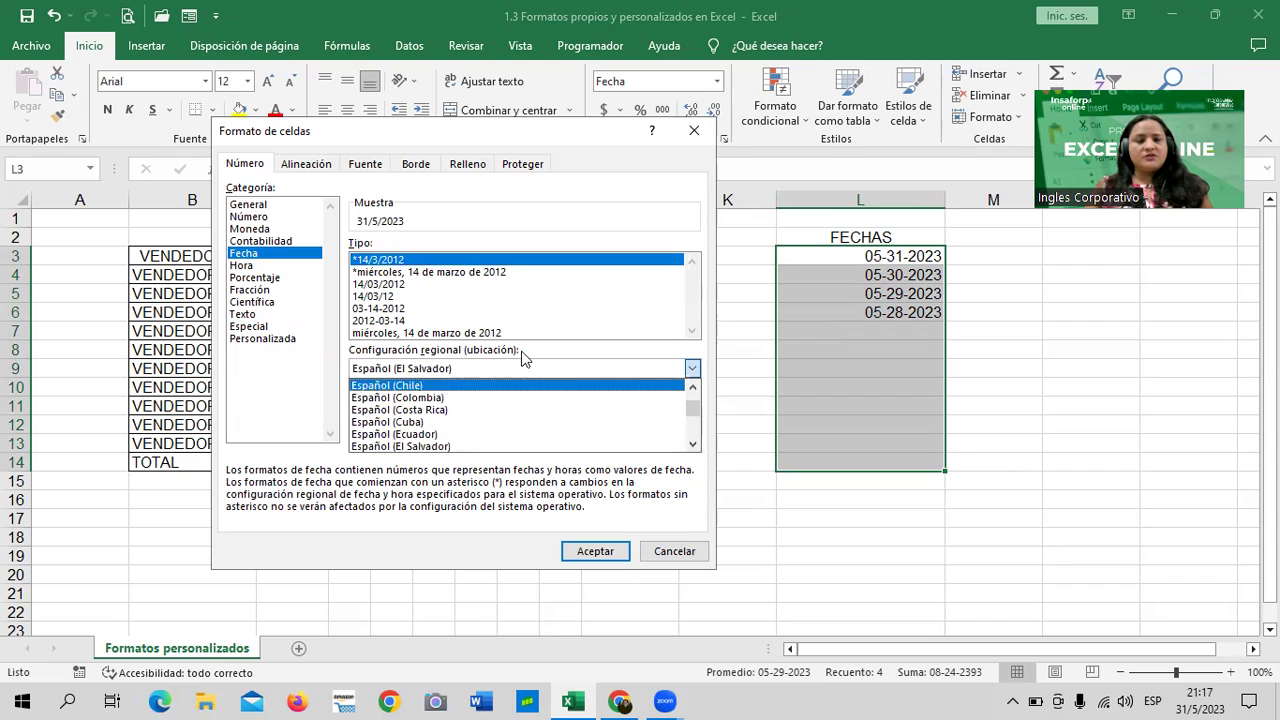
left_click(389, 447)
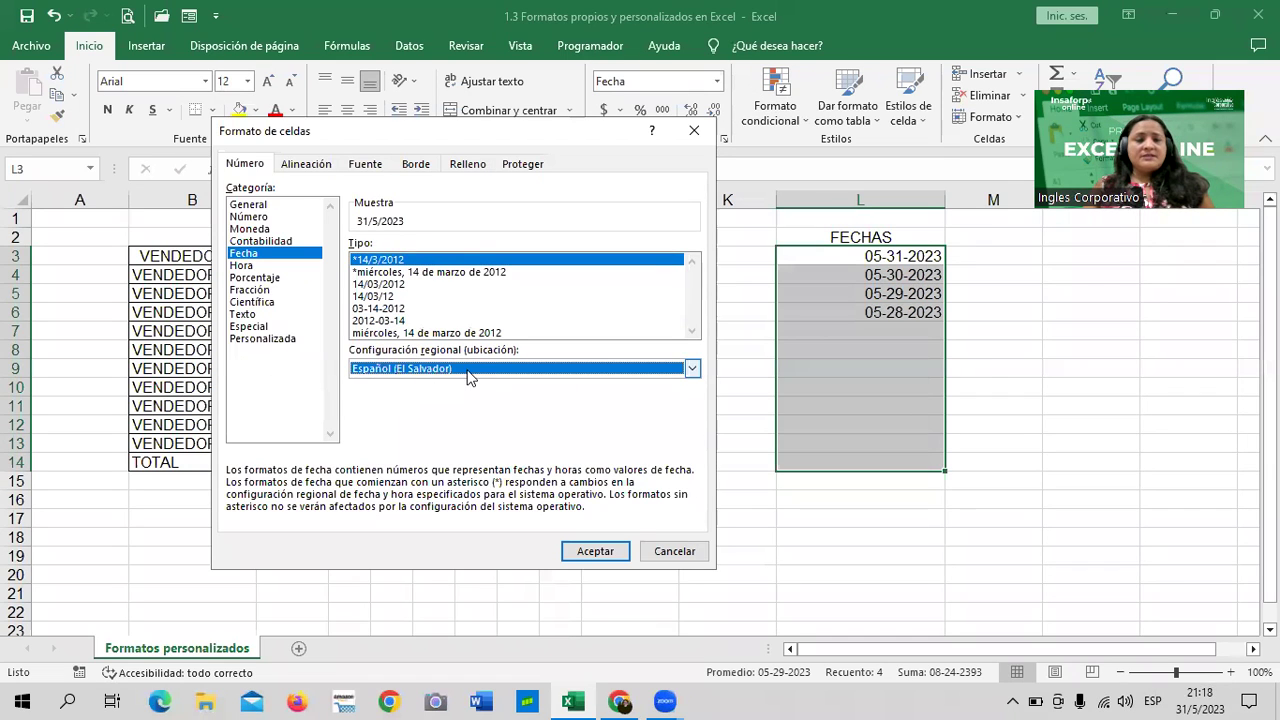
left_click(596, 551)
left_click(1002, 404)
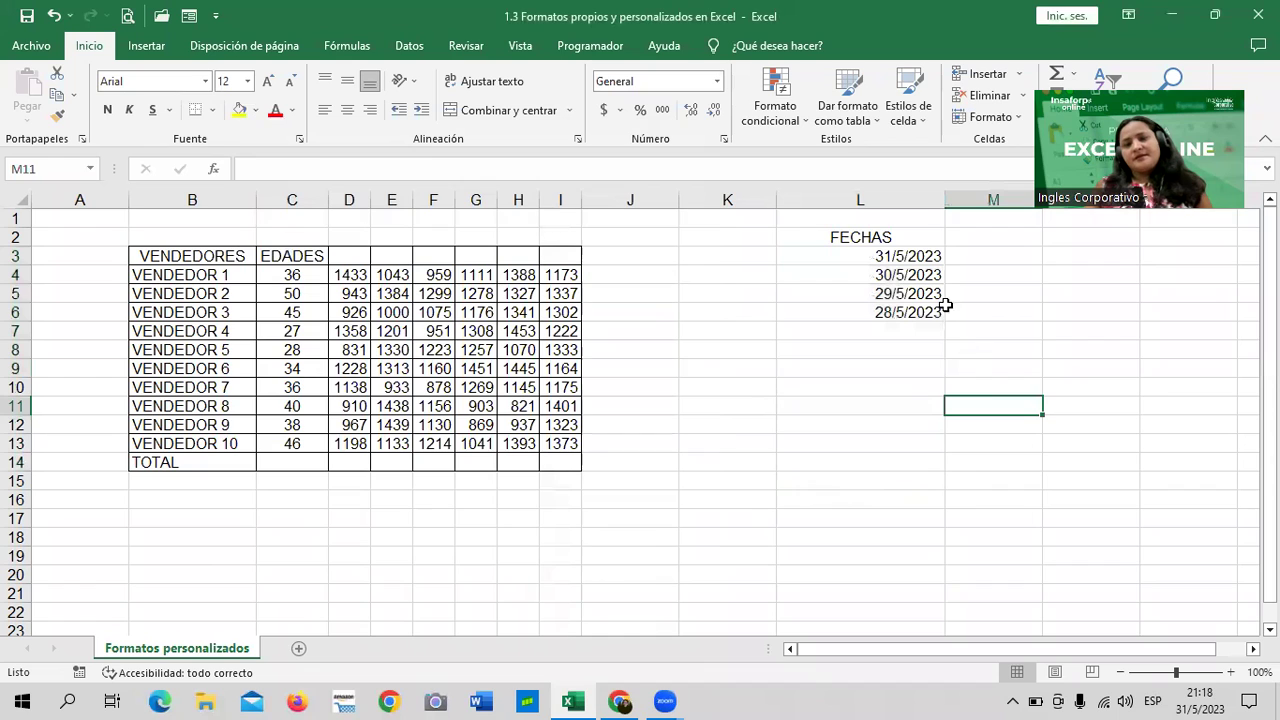
Narrow column L to fit the dates and widen column I
left_click_drag(940, 199, 893, 199)
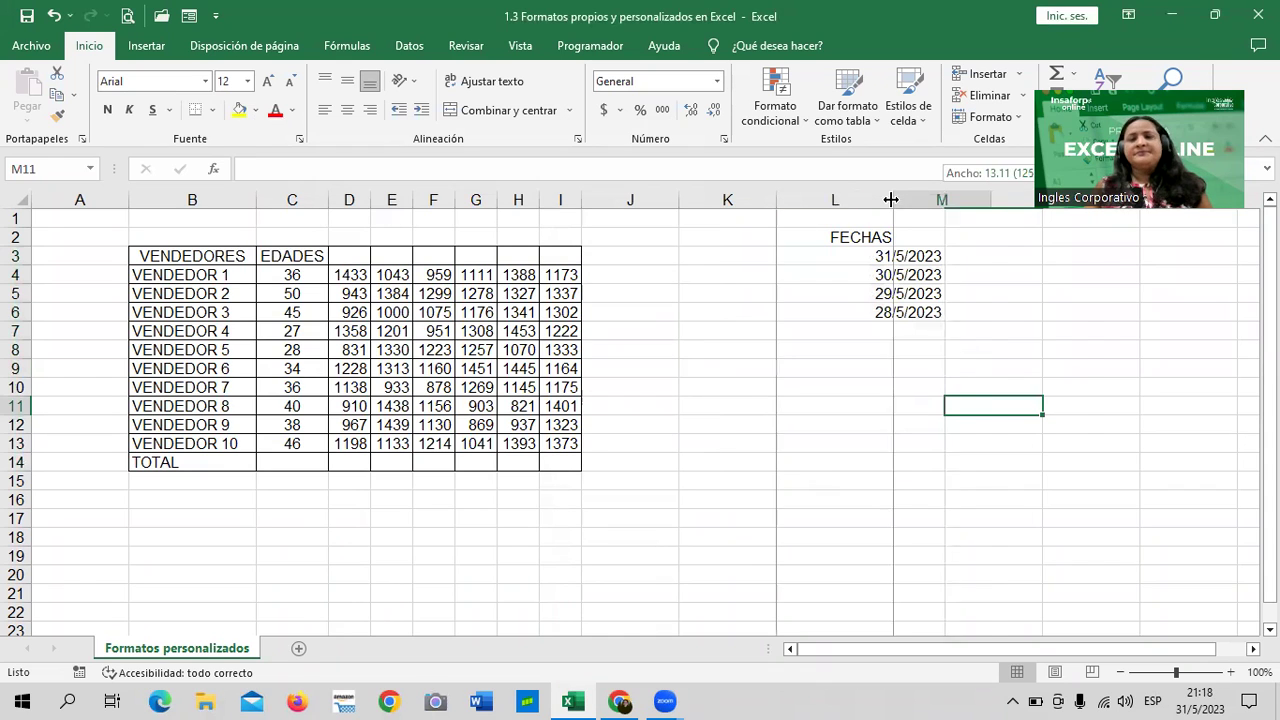
left_click(966, 333)
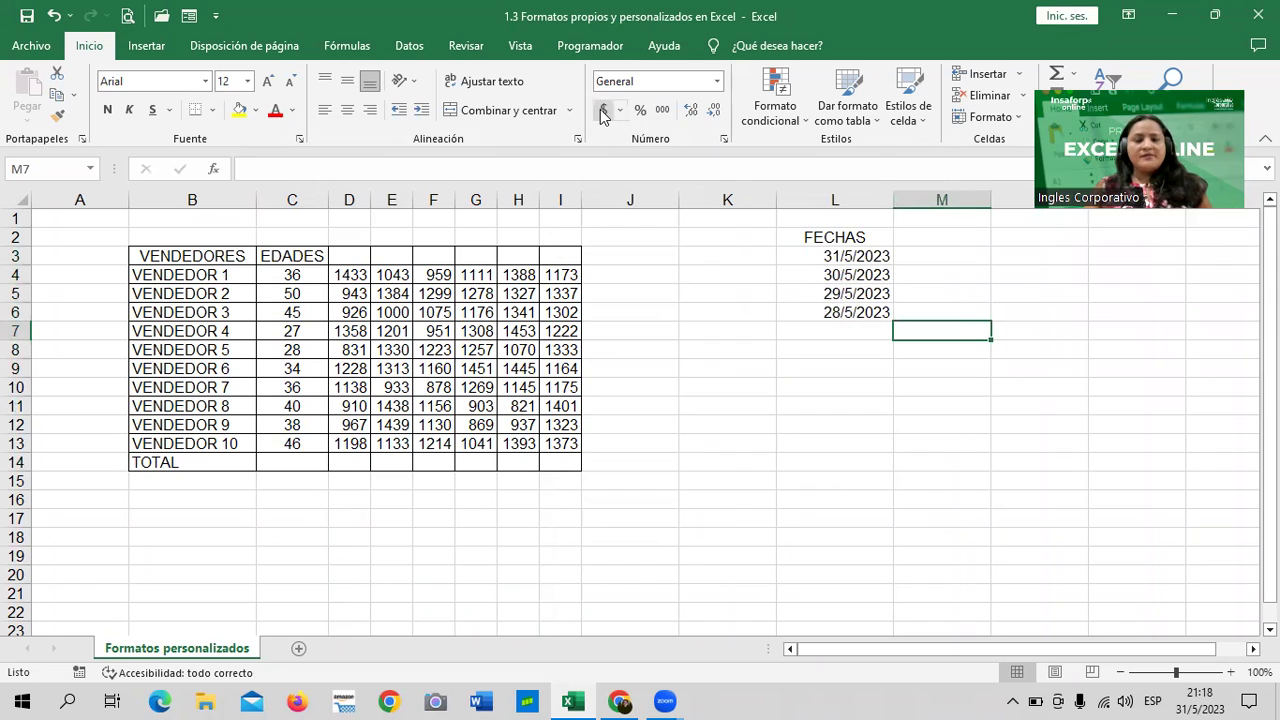
left_click_drag(581, 200, 654, 200)
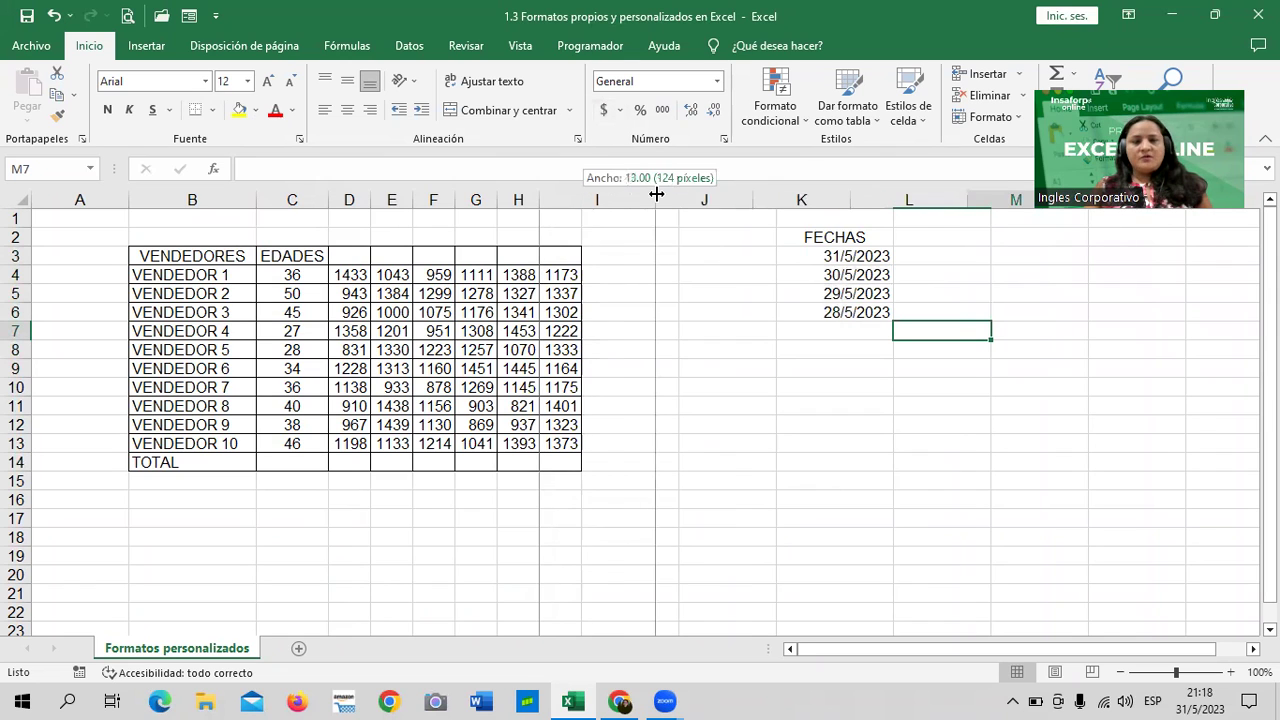
Enter the header MONEDA in I3 and center it
left_click(614, 251)
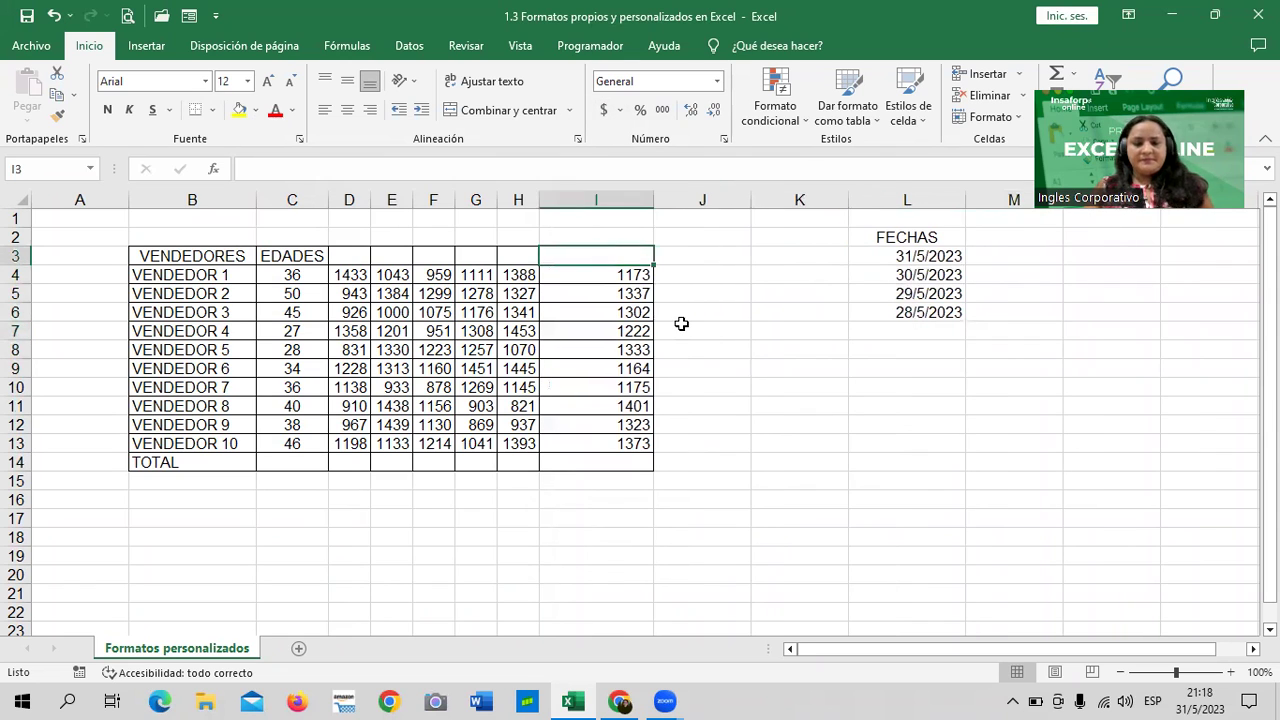
type("MONEDA")
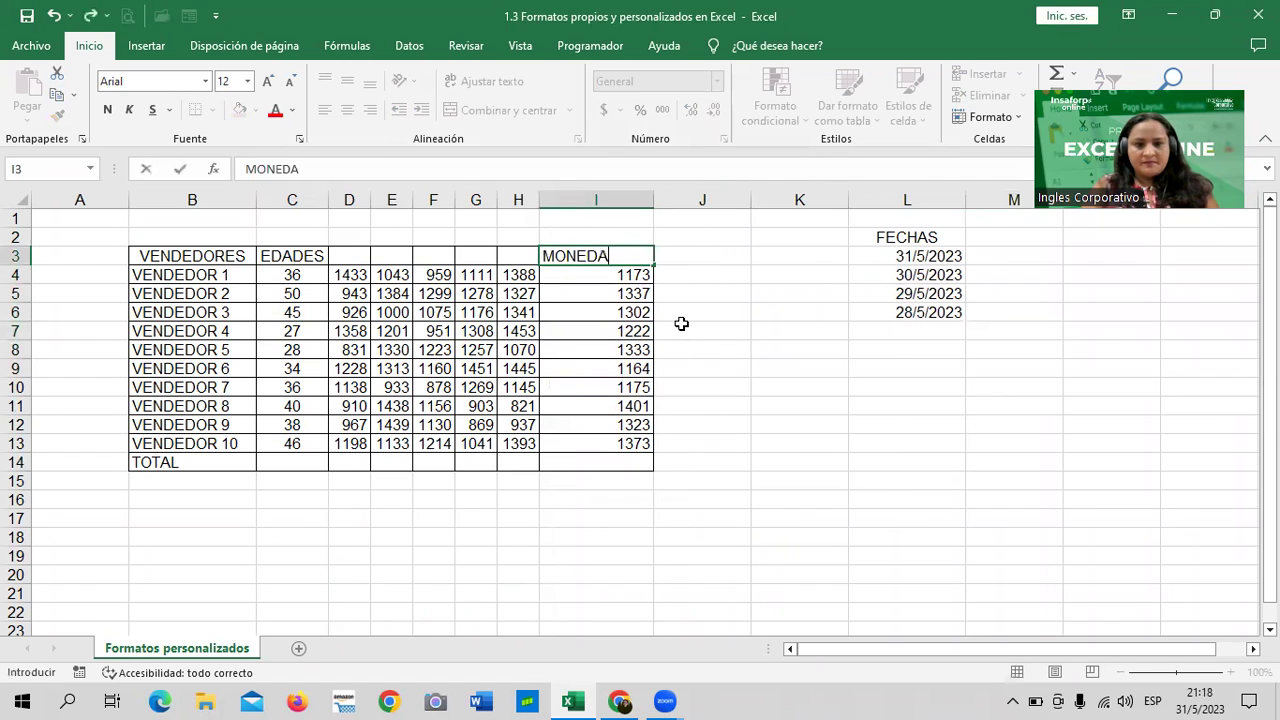
key("Return")
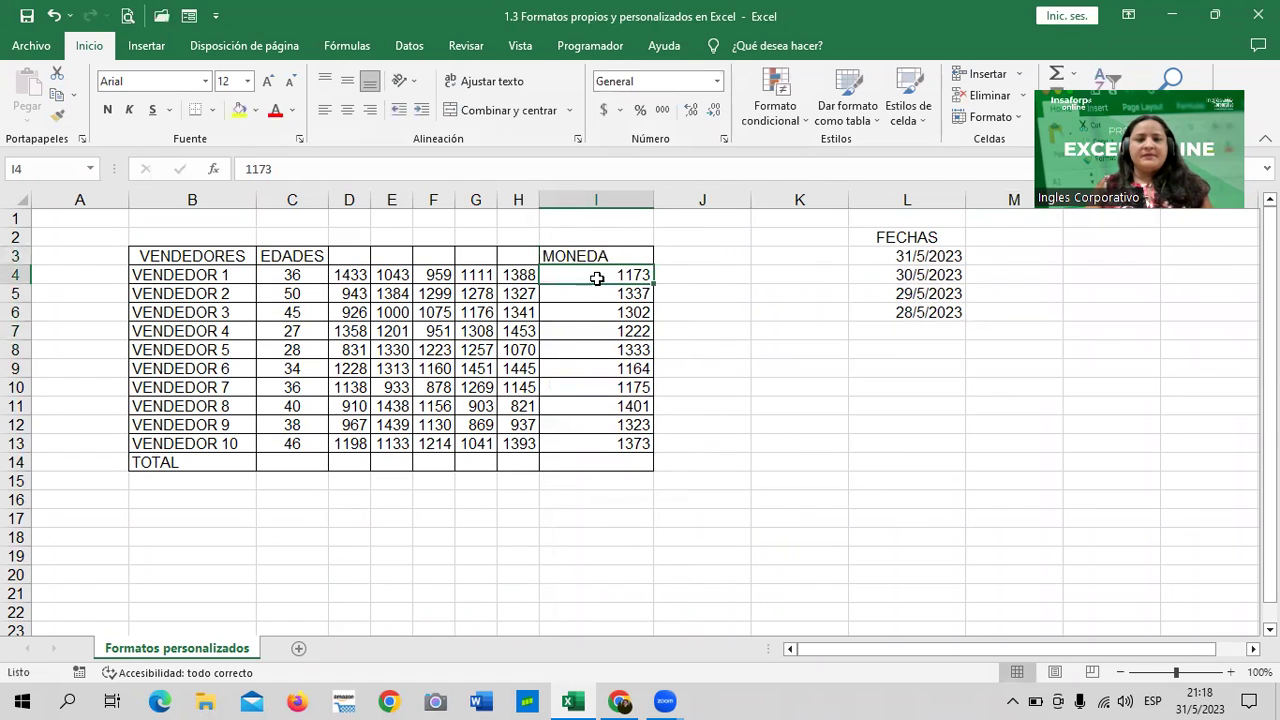
left_click(623, 256)
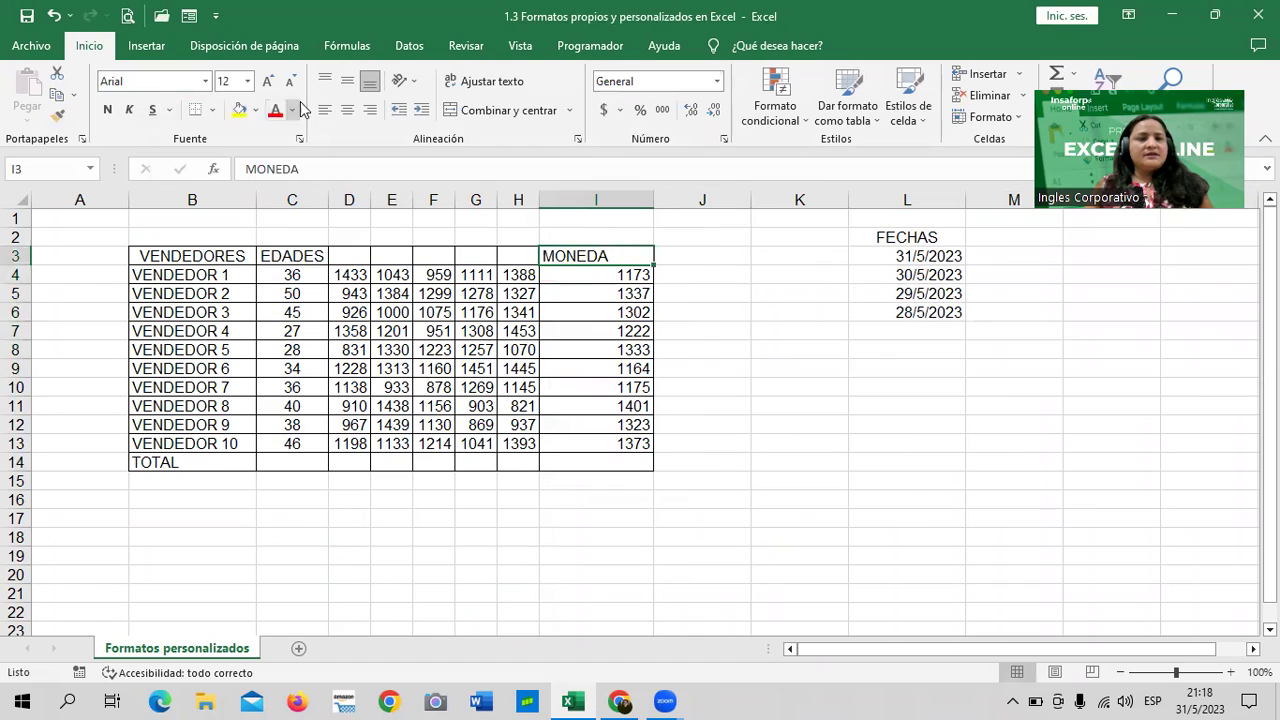
left_click(350, 112)
left_click(816, 388)
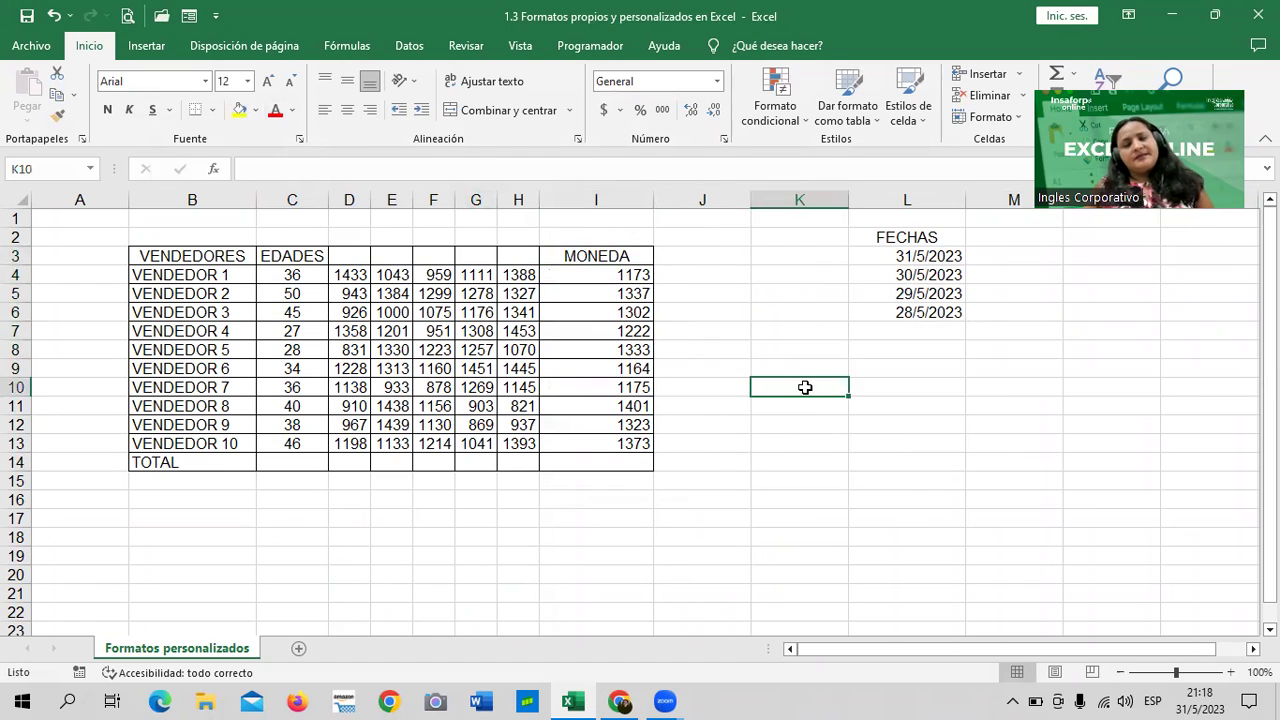
Try adding a $ to the 1173 value in I4, then undo it
left_click(590, 275)
double_click(590, 275)
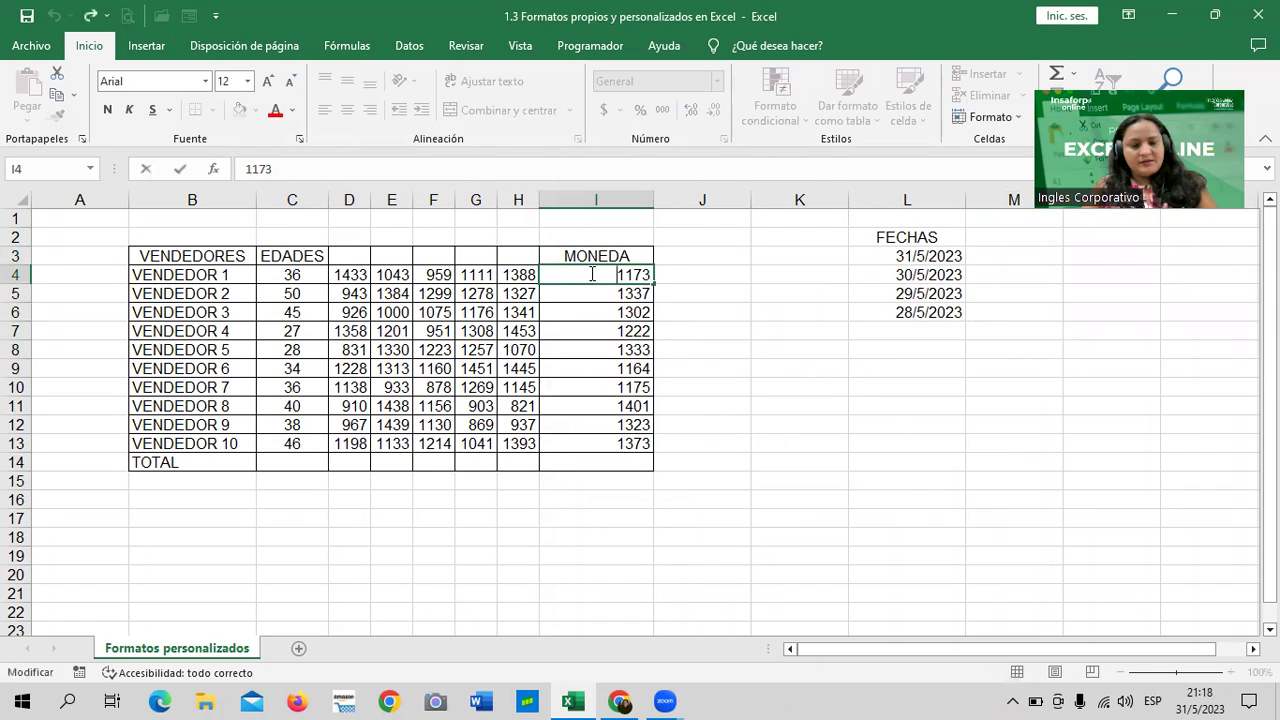
type("$")
key("Return")
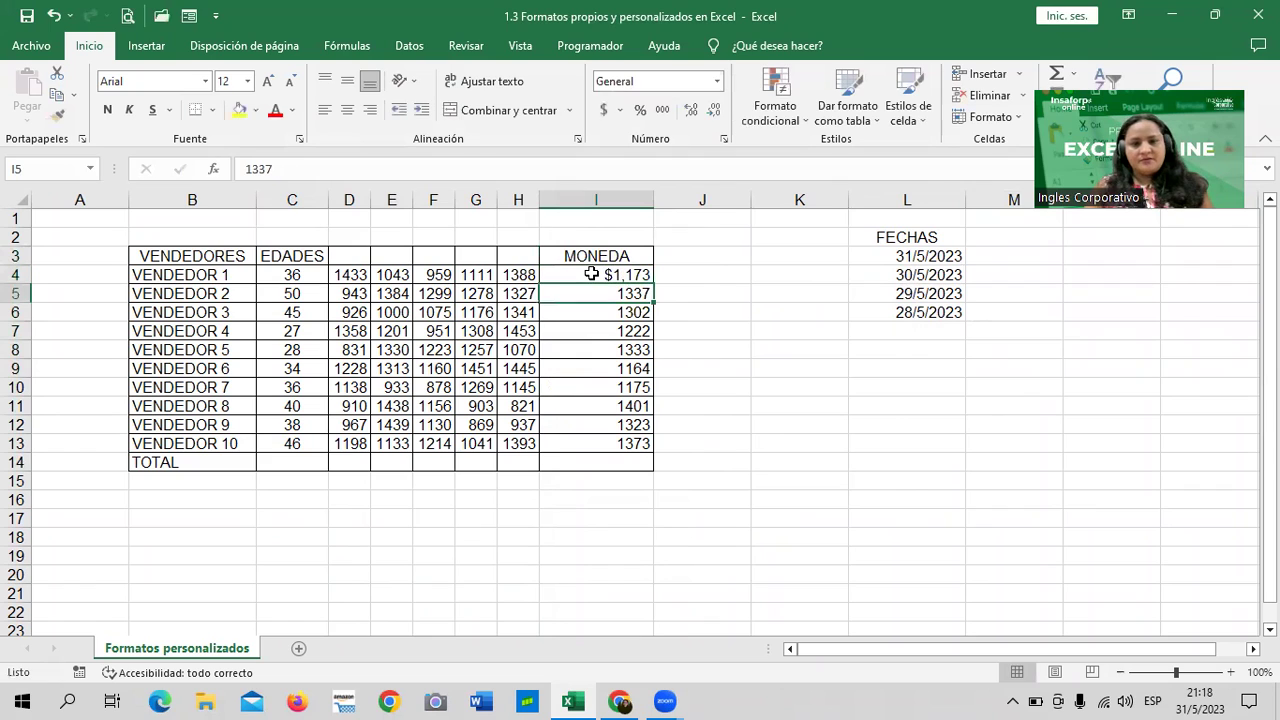
left_click(758, 333)
left_click(636, 276)
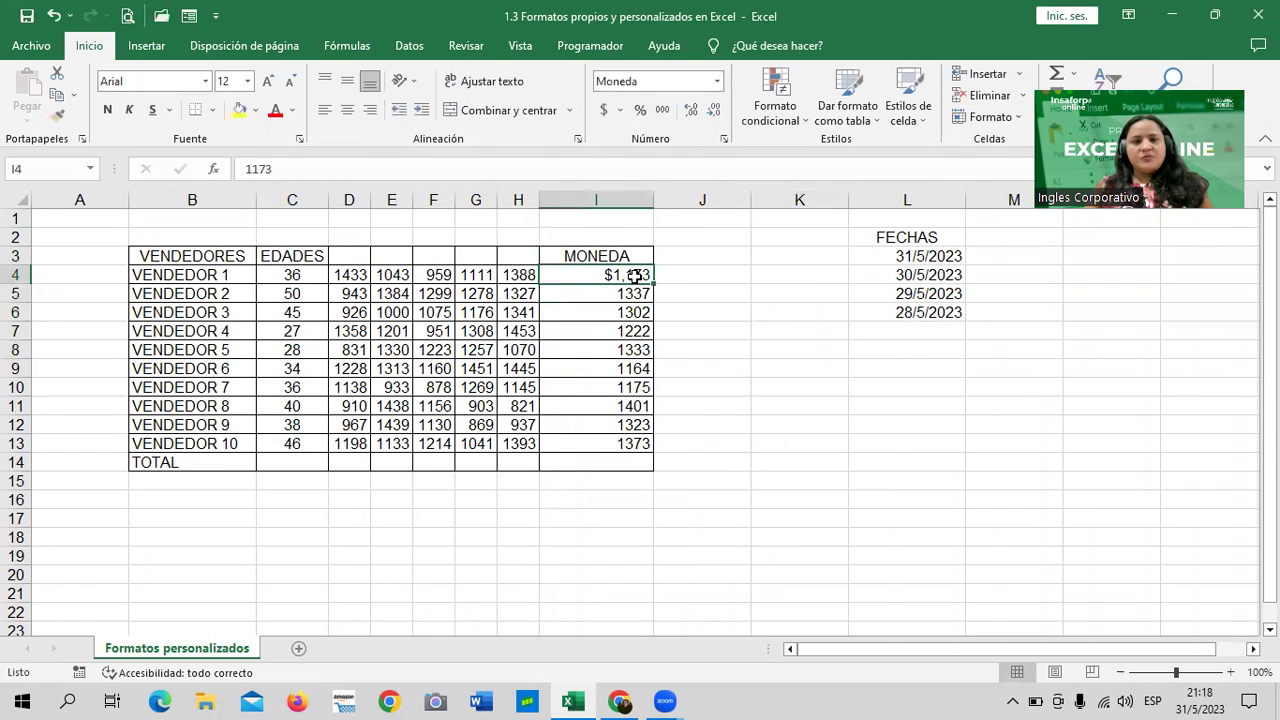
left_click(55, 16)
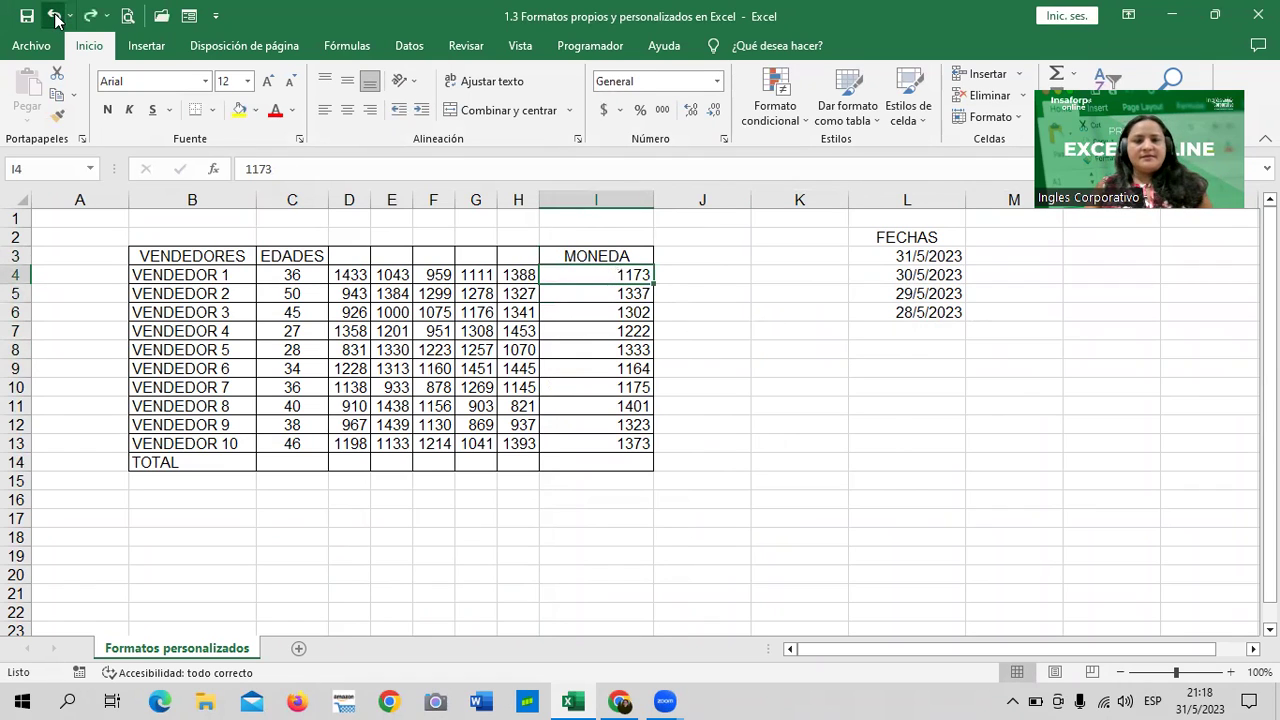
left_click(728, 424)
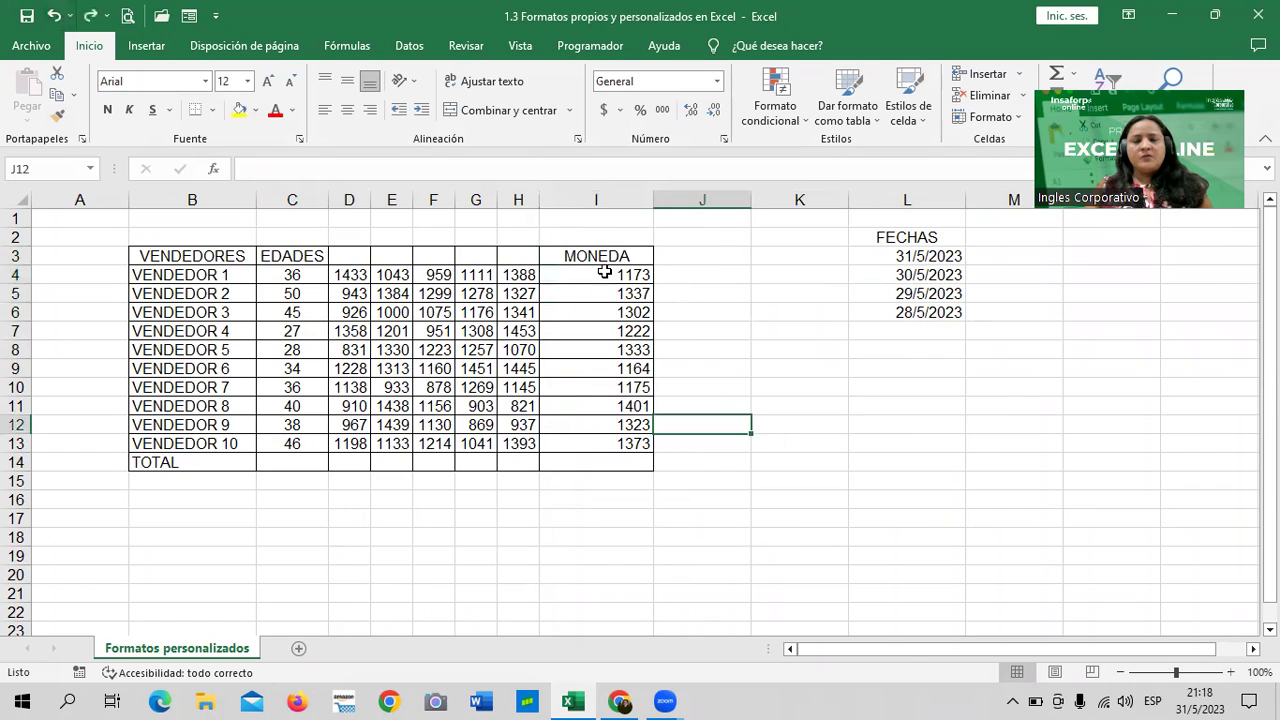
Review the accounting currency symbol options for I4:I13, then cancel without applying
left_click_drag(596, 282, 610, 442)
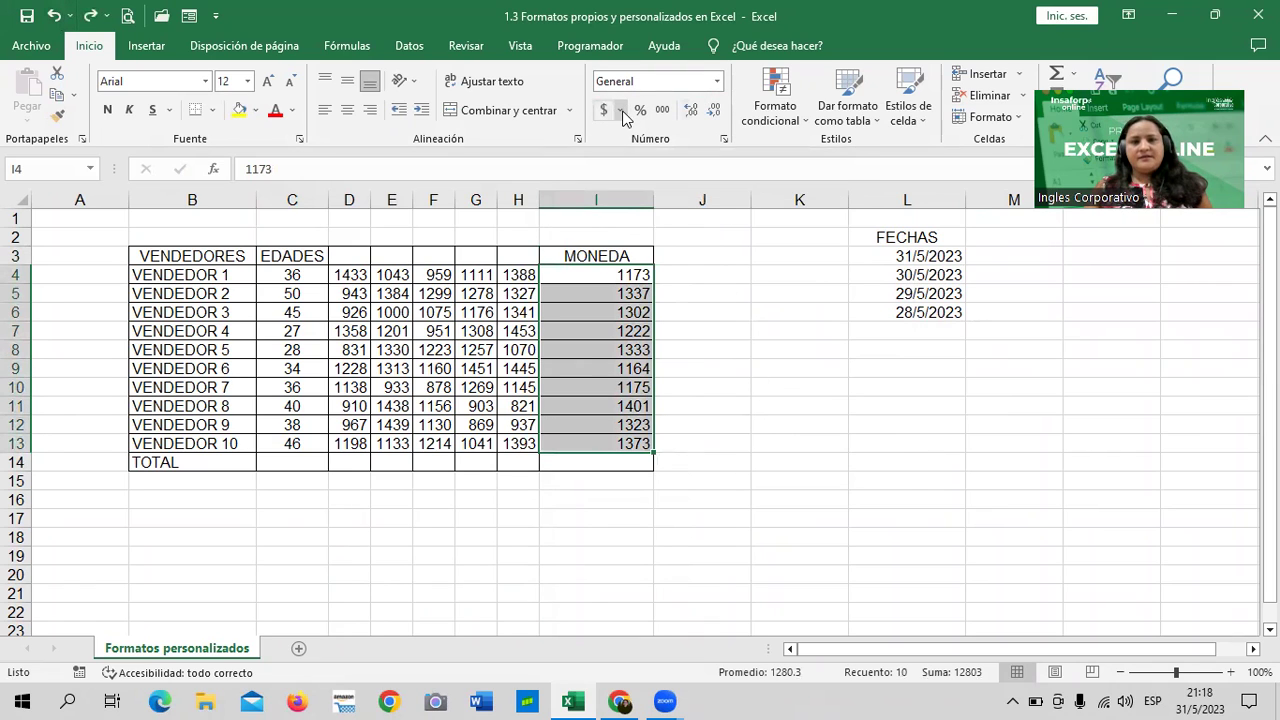
left_click(621, 112)
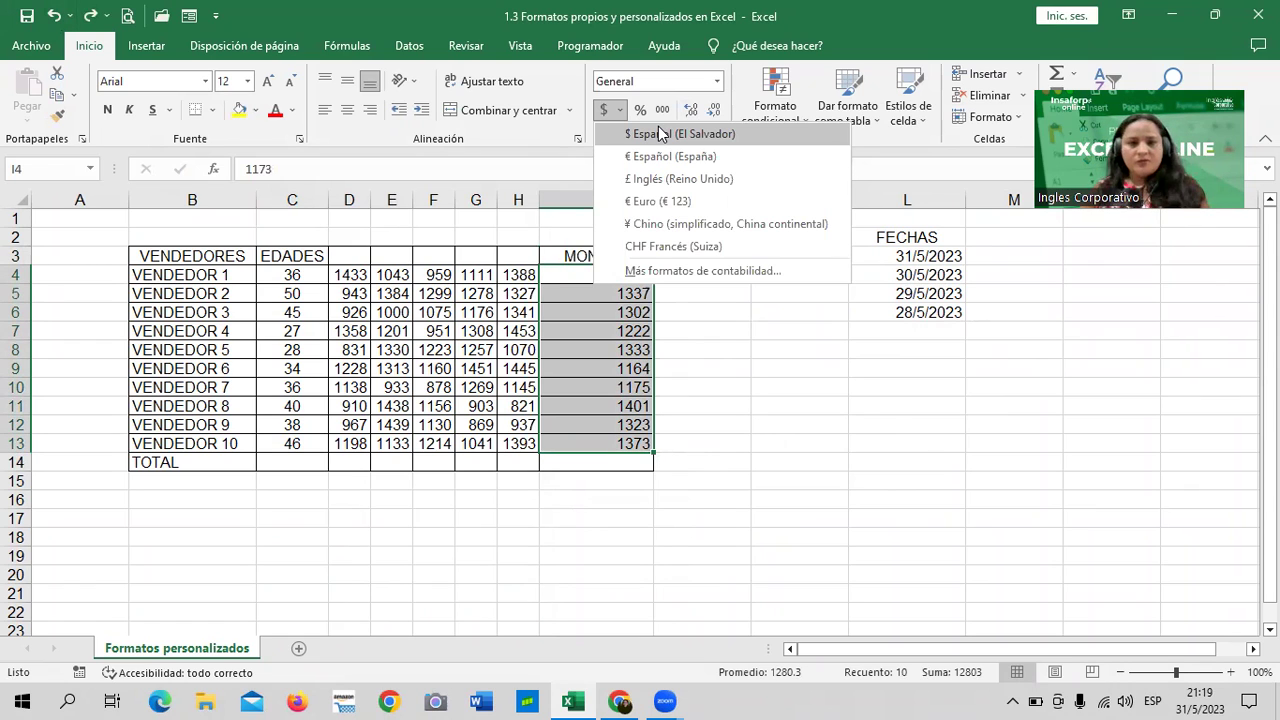
left_click(763, 270)
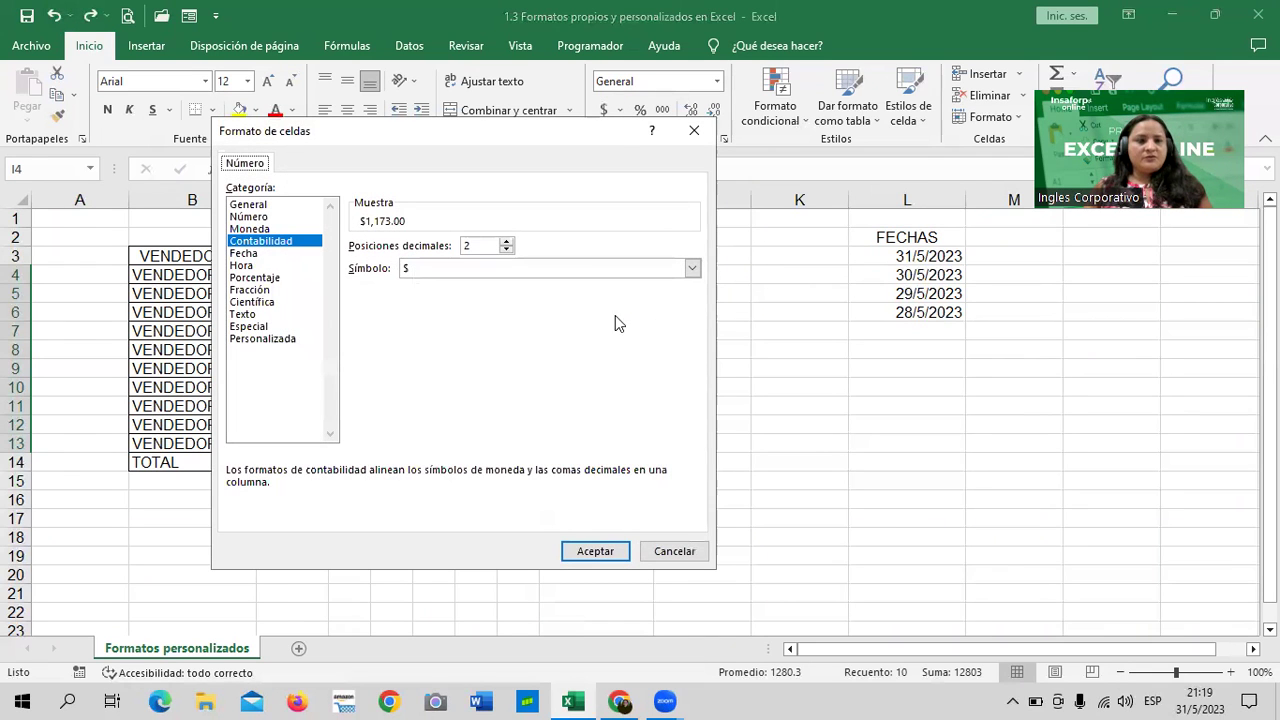
left_click(692, 268)
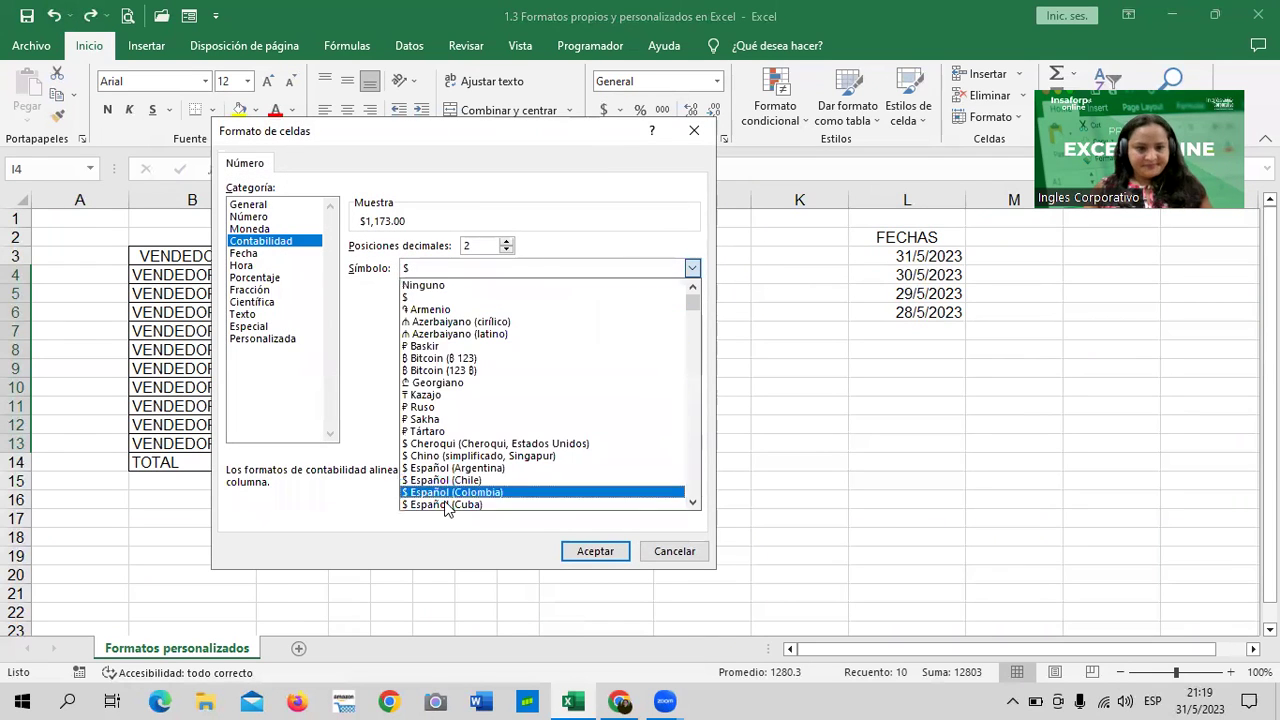
mouse_move(693, 302)
left_mouse_down()
mouse_move(700, 435)
mouse_move(718, 280)
left_mouse_up()
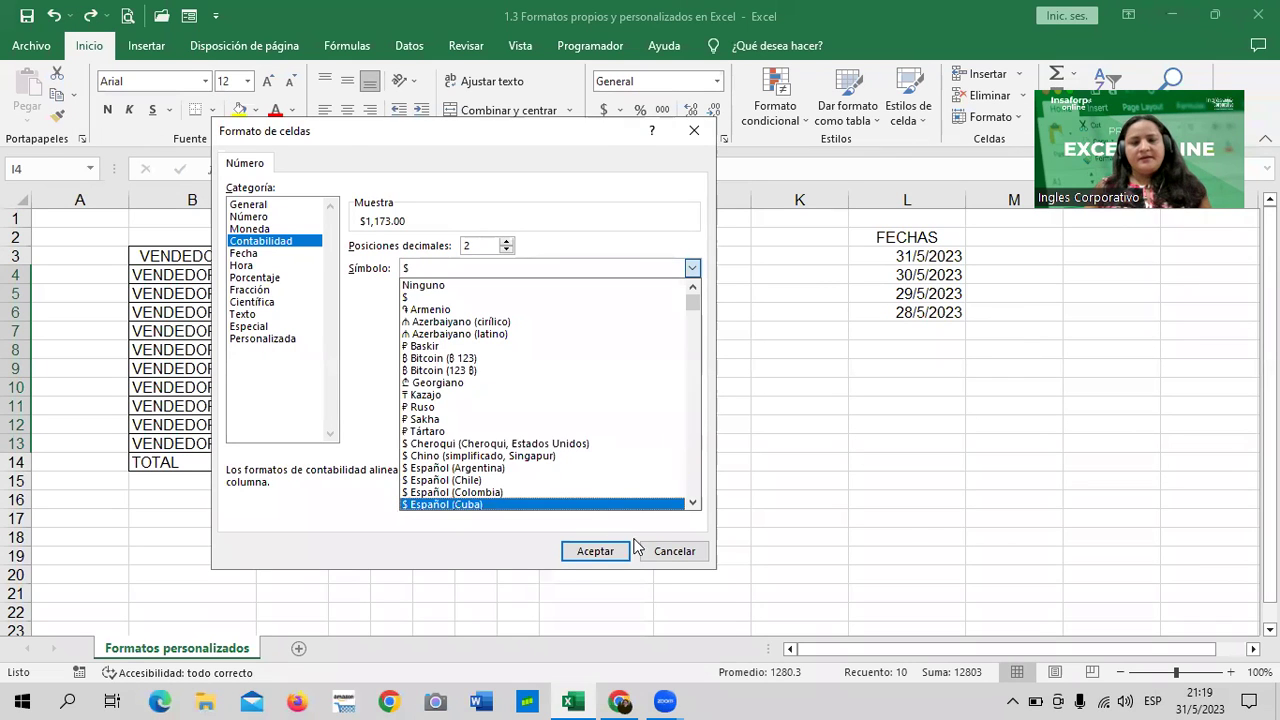
left_click(672, 551)
left_click(674, 551)
left_click(780, 464)
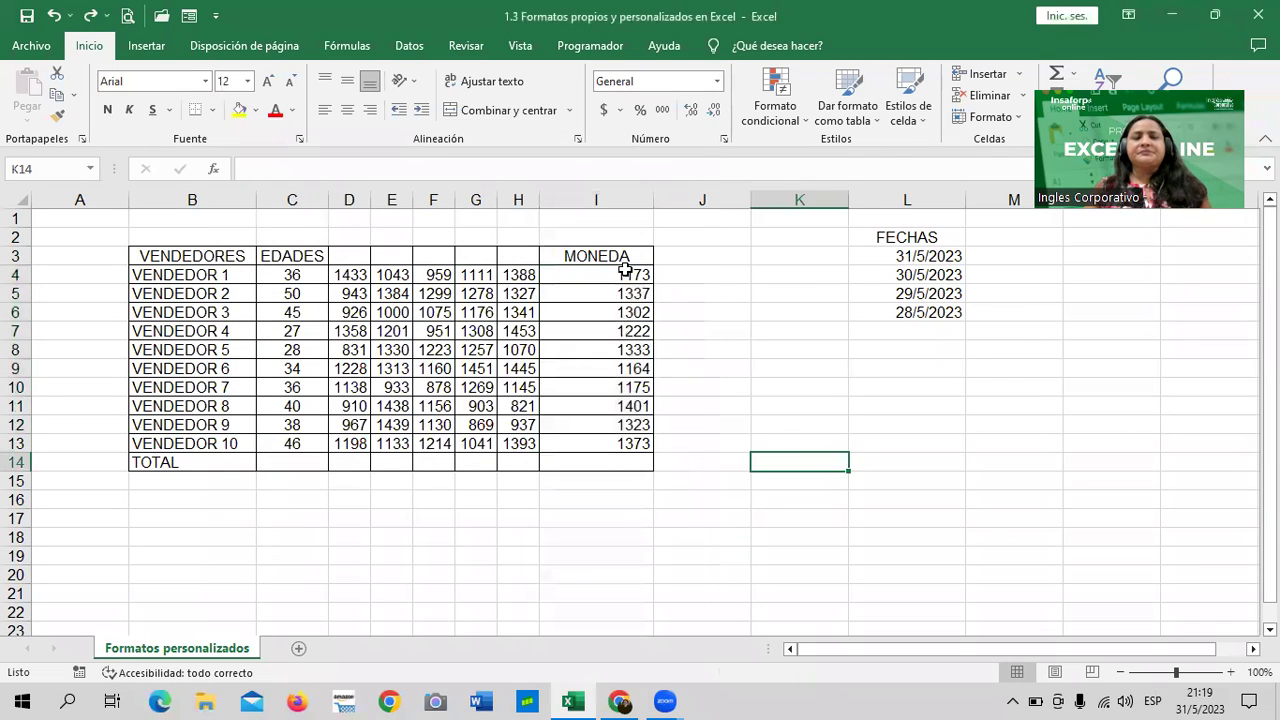
Apply Contabilidad format to I4:I14 so amounts read $ 1,173.00 through $ 1,373.00
left_click_drag(626, 272, 608, 457)
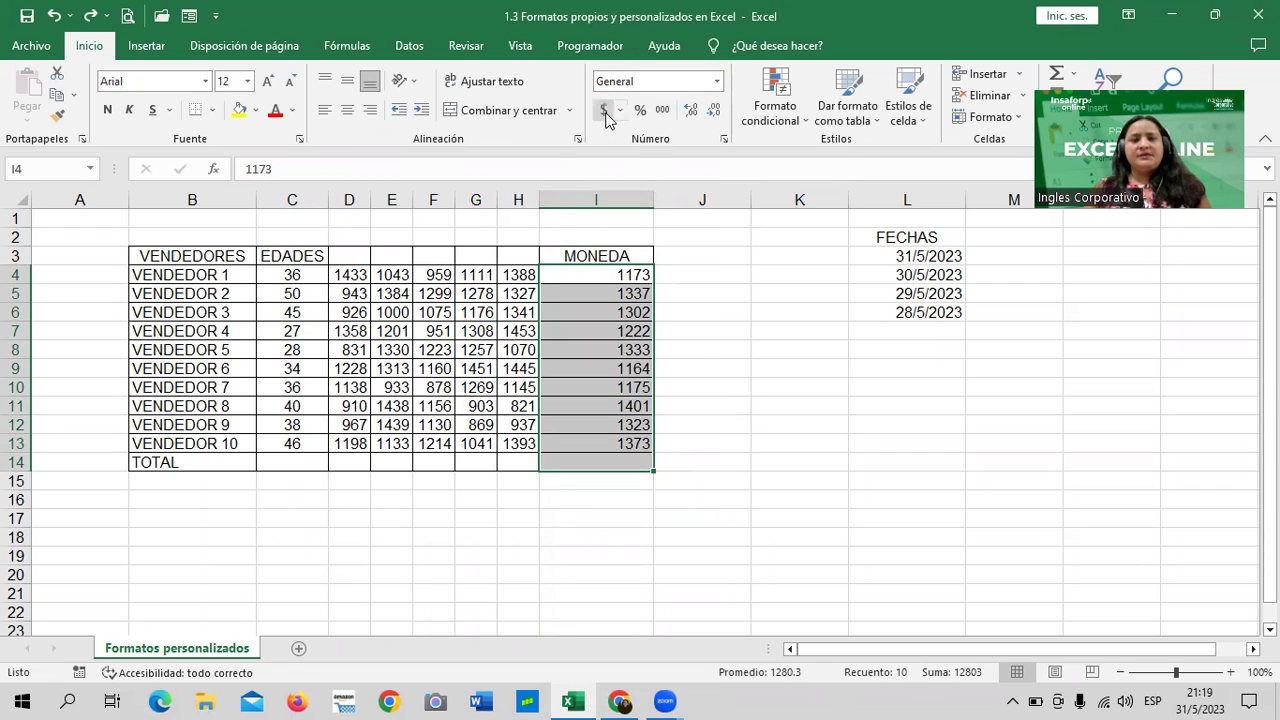
left_click(716, 83)
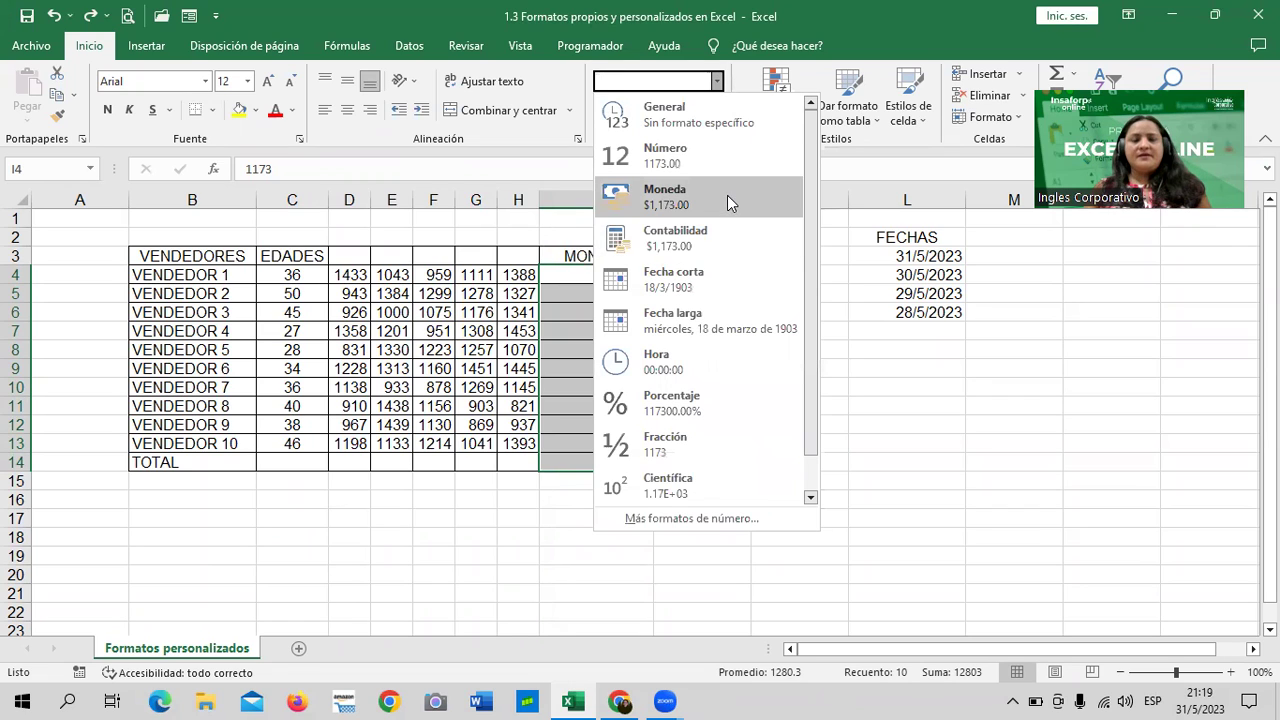
left_click(720, 238)
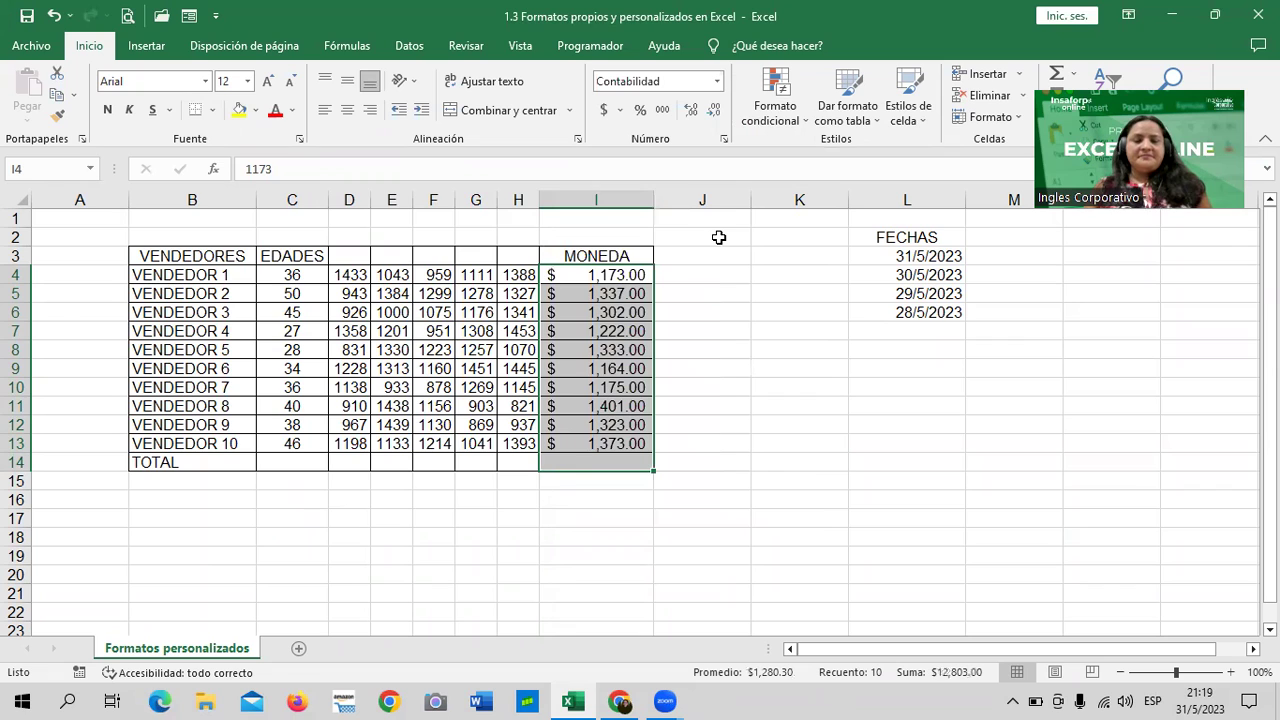
left_click(732, 344)
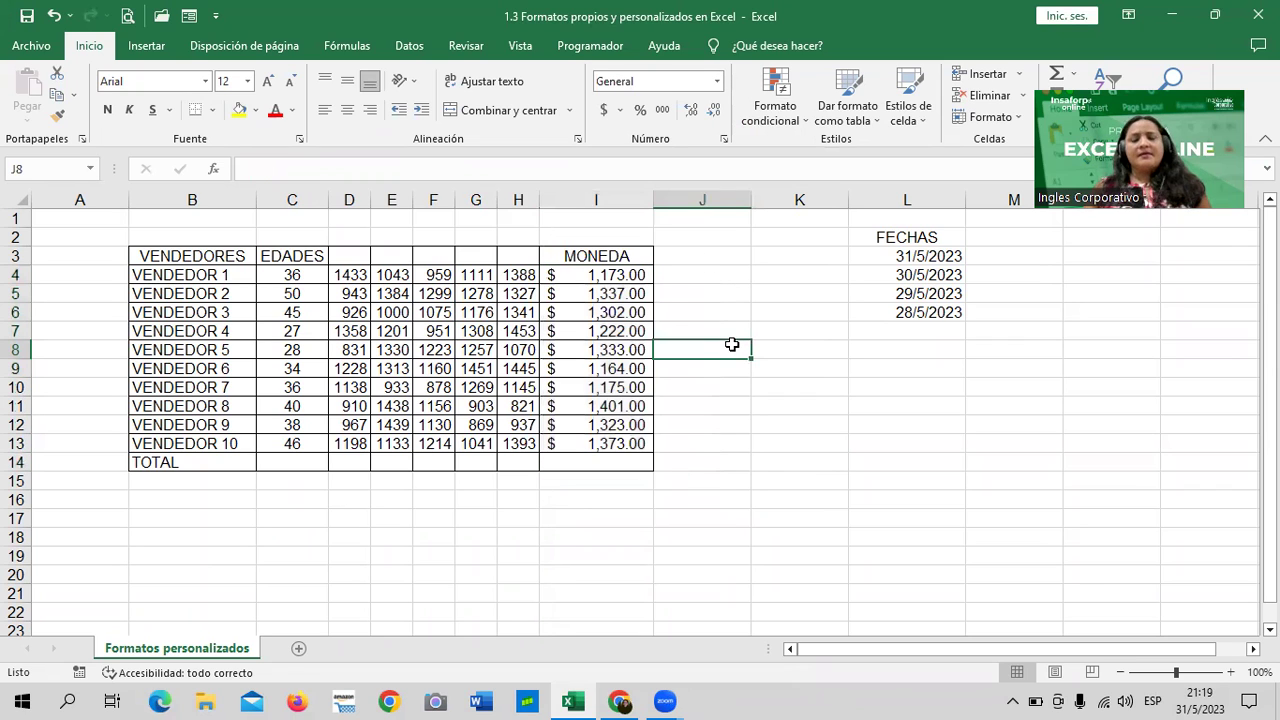
left_click_drag(630, 276, 608, 445)
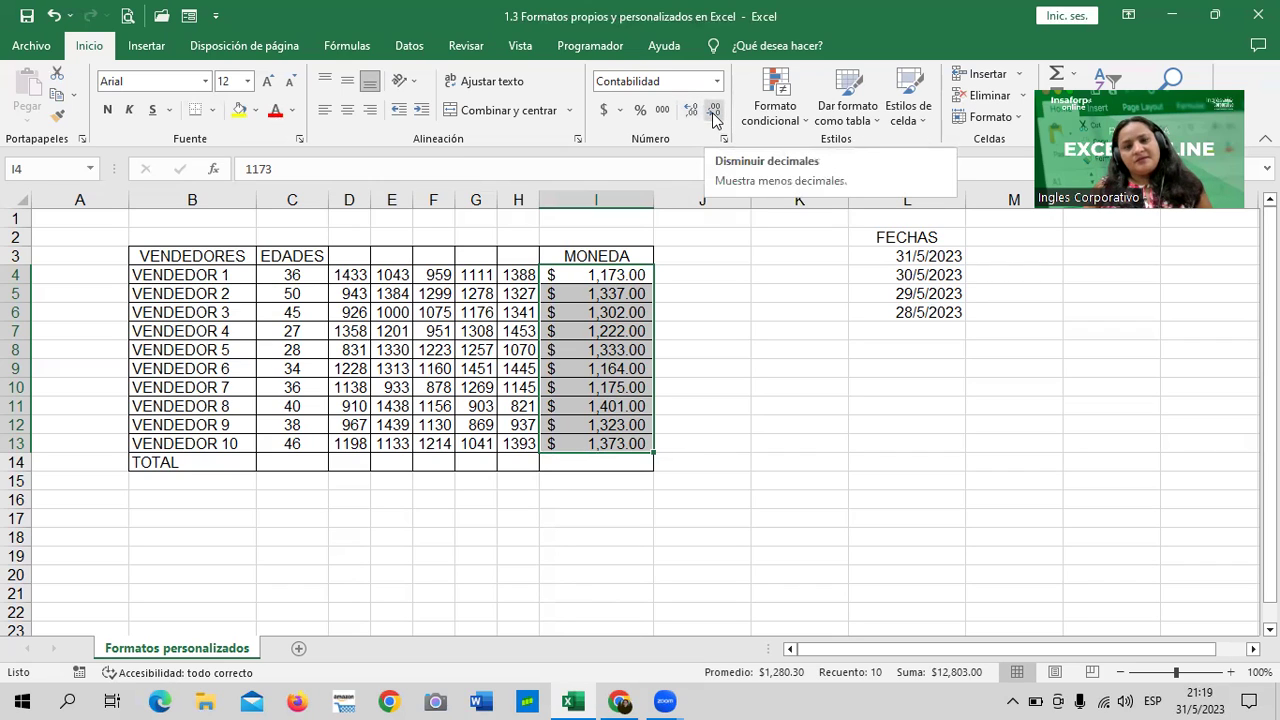
Remove two decimal places from the MONEDA amounts, then undo both reductions
left_click(714, 110)
left_click(714, 110)
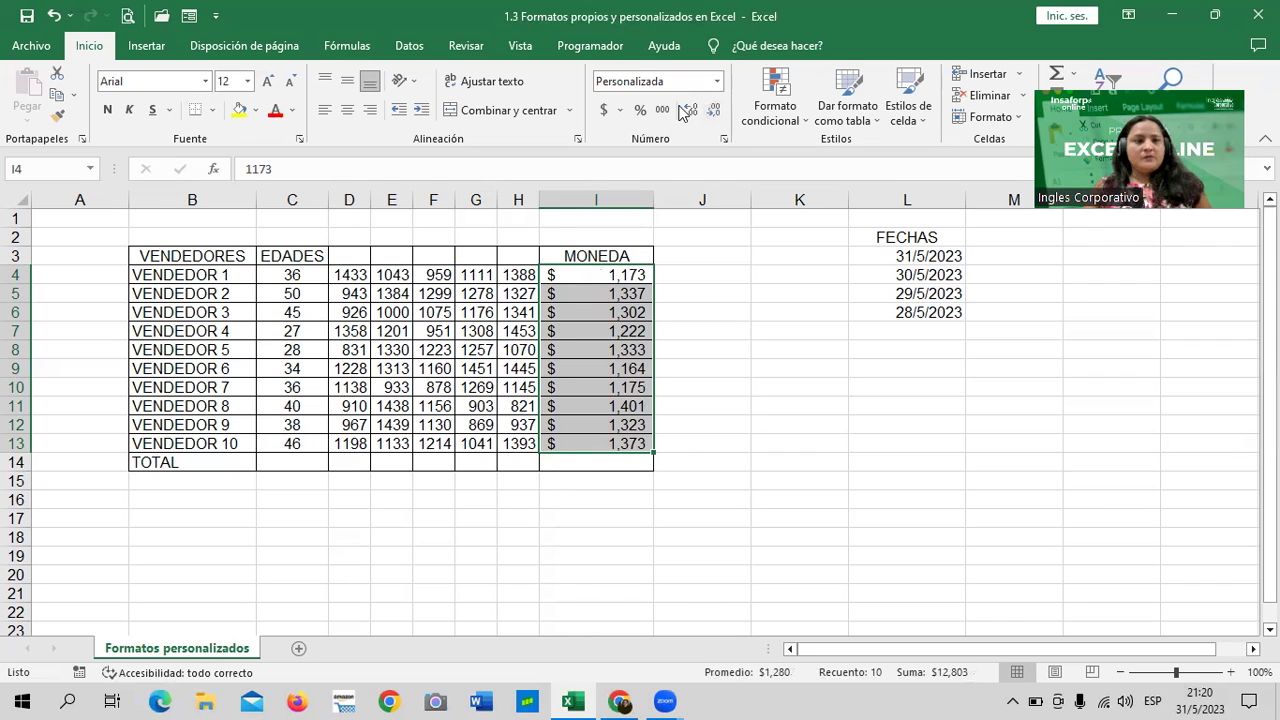
left_click(52, 15)
left_click(52, 15)
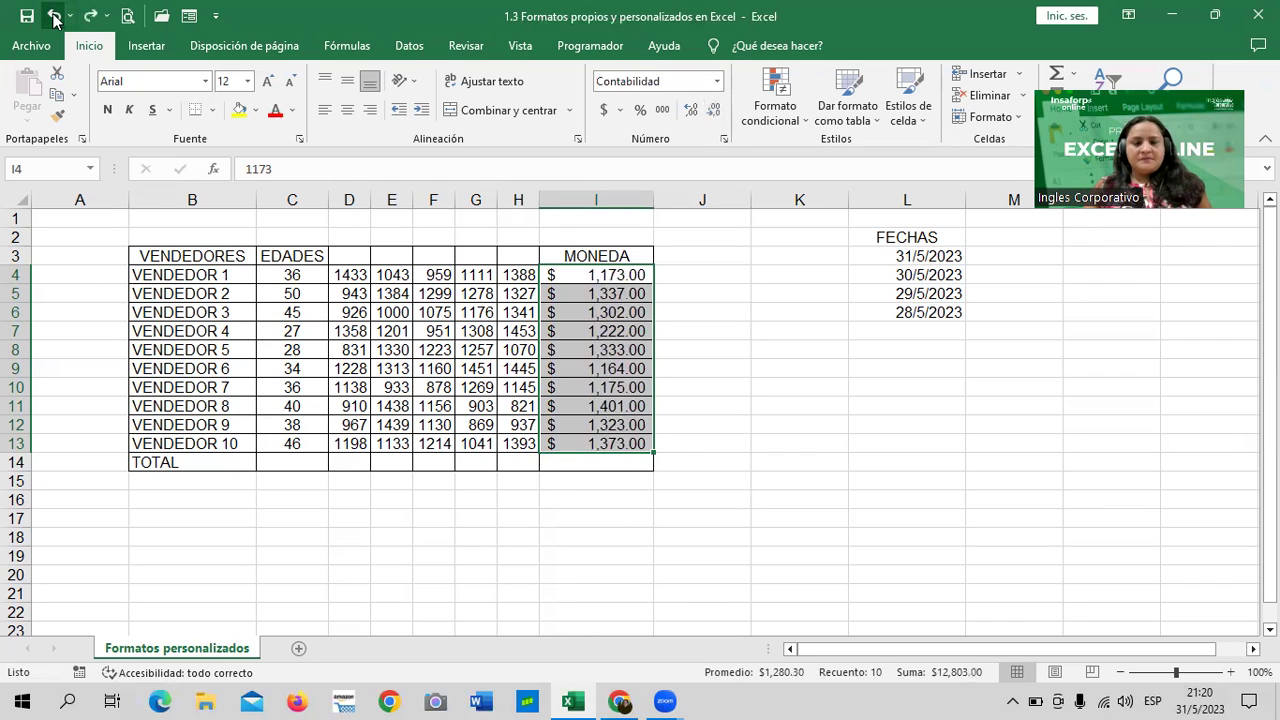
left_click(764, 464)
left_click_drag(620, 272, 603, 438)
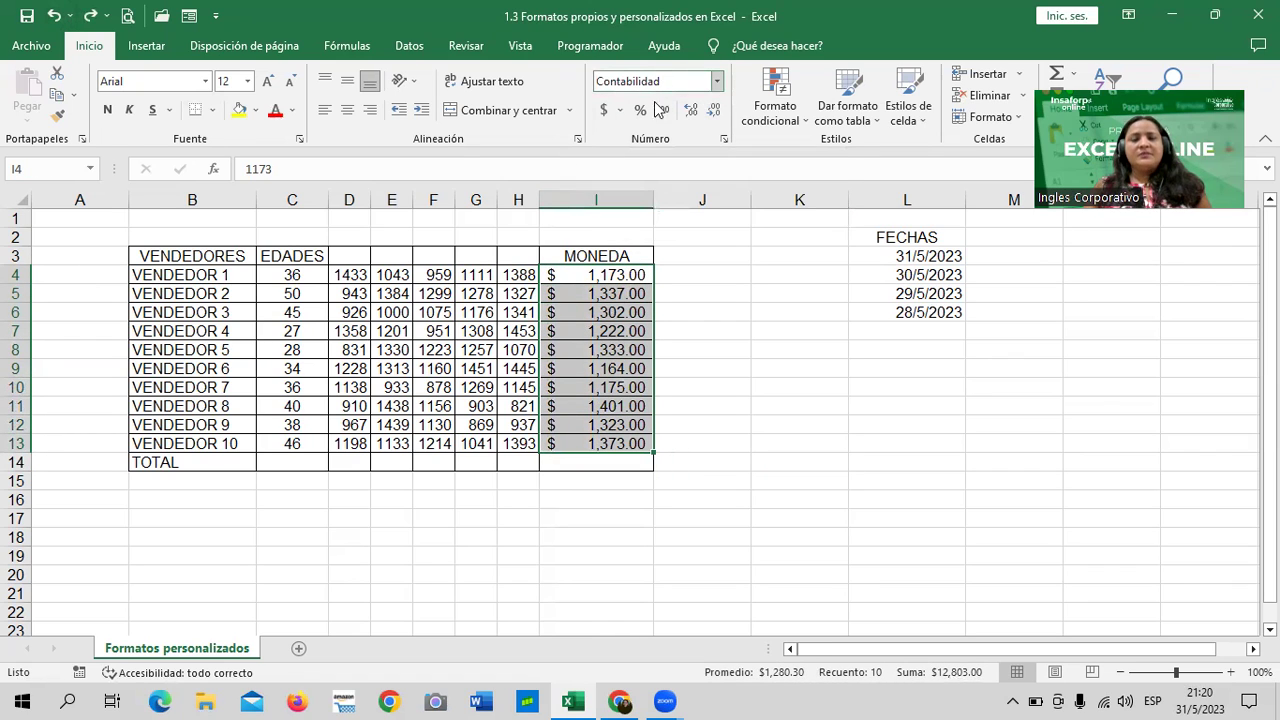
Decrease decimals twice on I4:I14 so amounts read $ 1,173 through $ 1,373
left_click(634, 256)
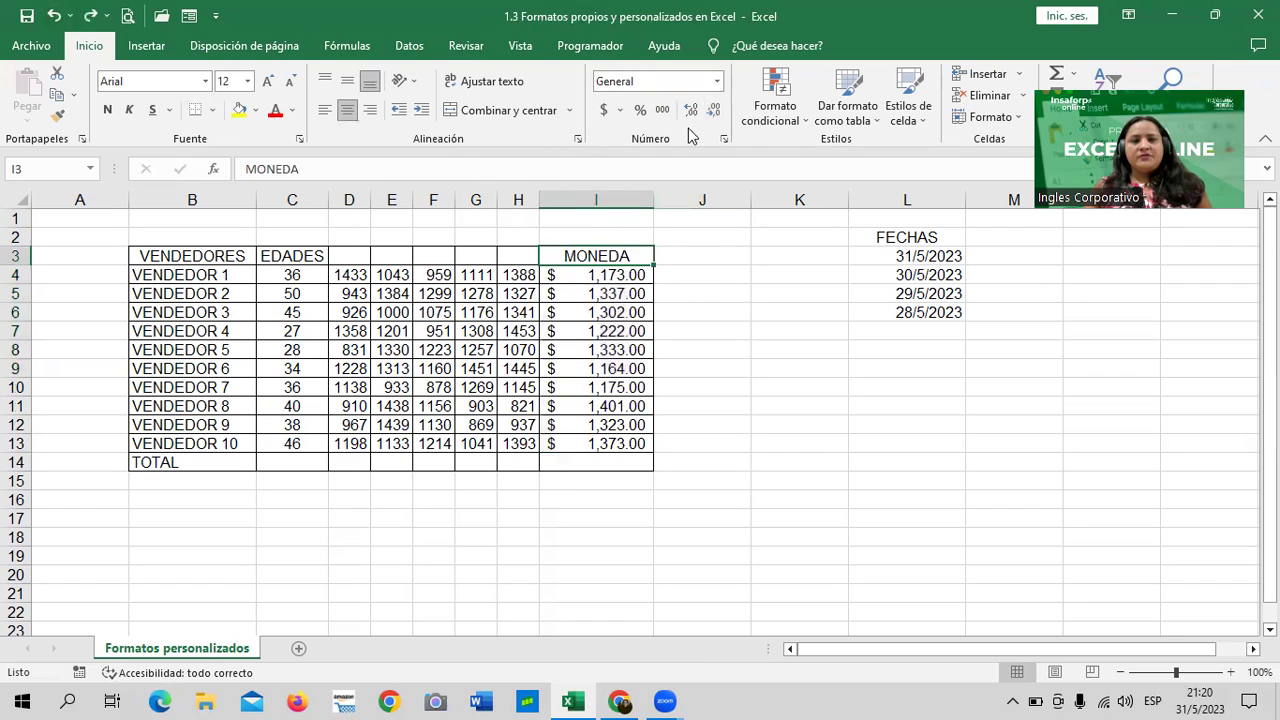
left_click(928, 254)
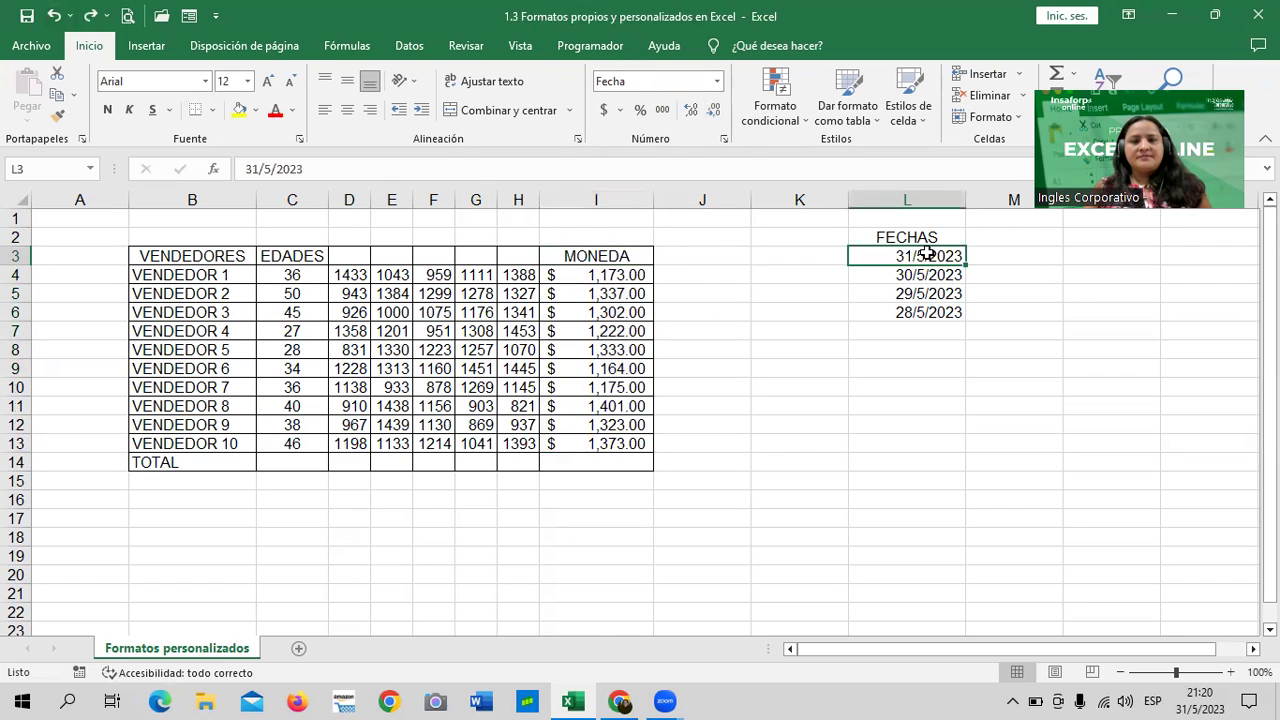
left_click_drag(632, 274, 623, 453)
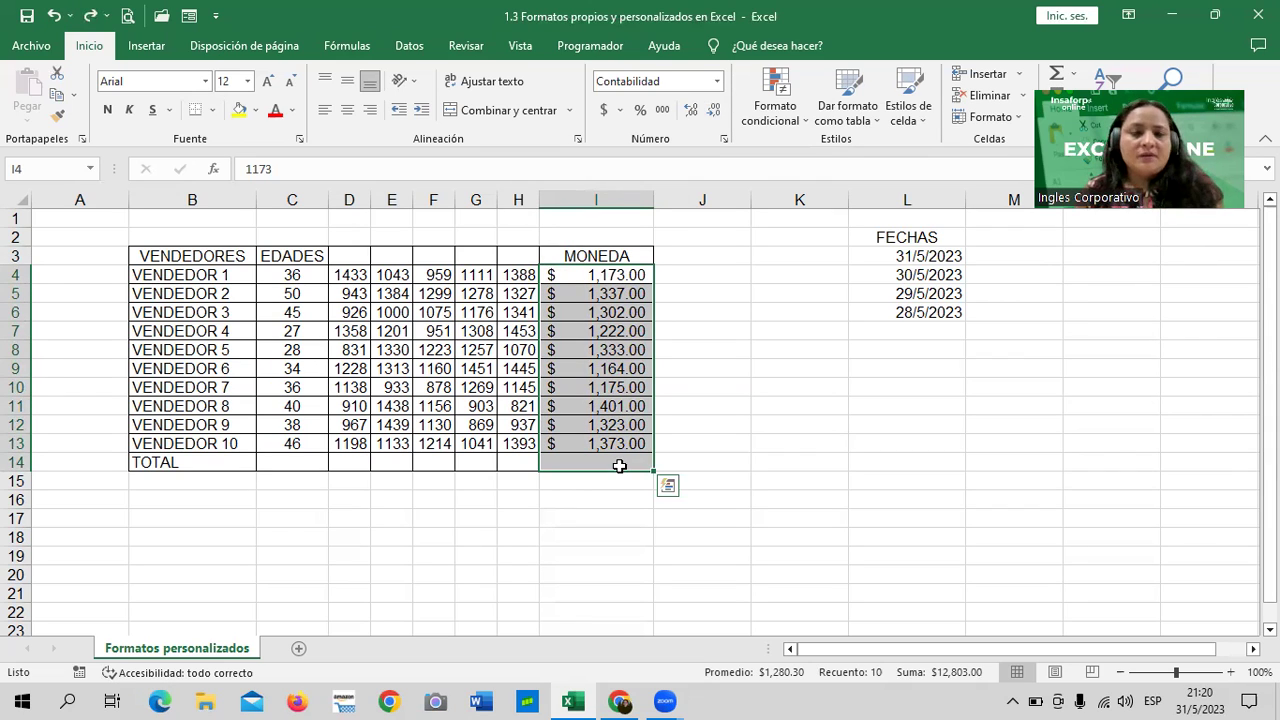
left_click(716, 111)
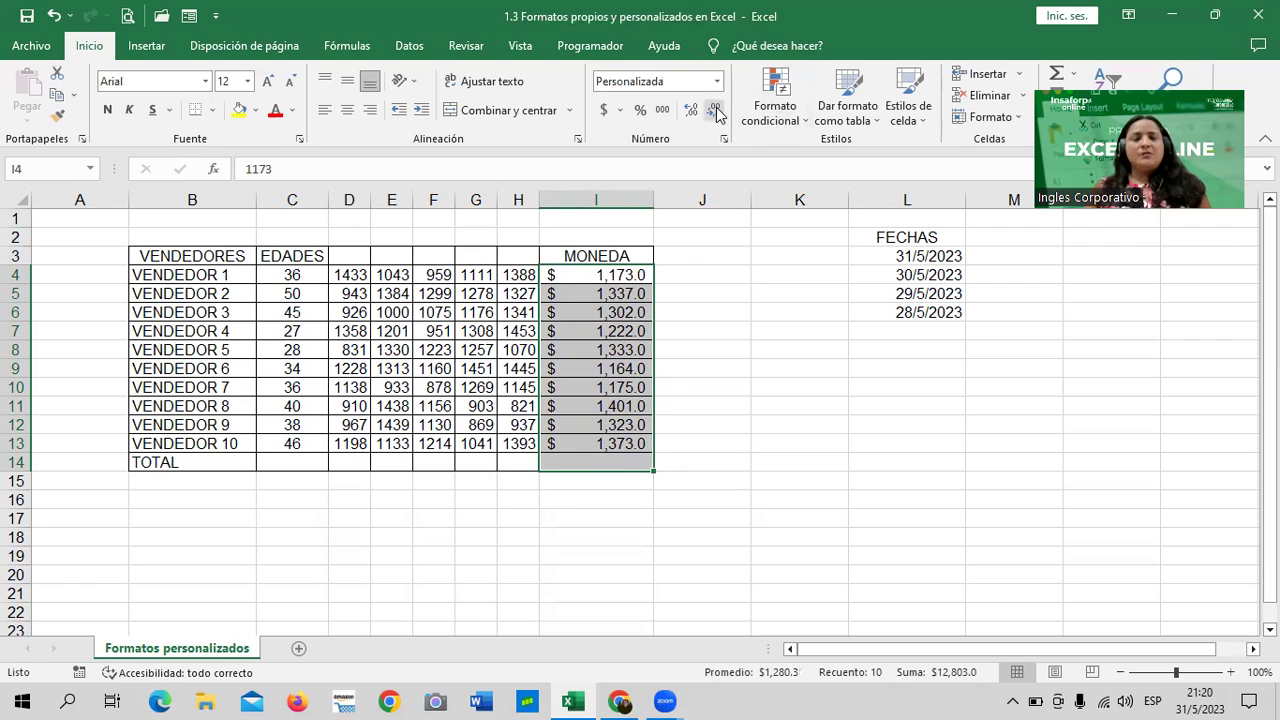
left_click(716, 111)
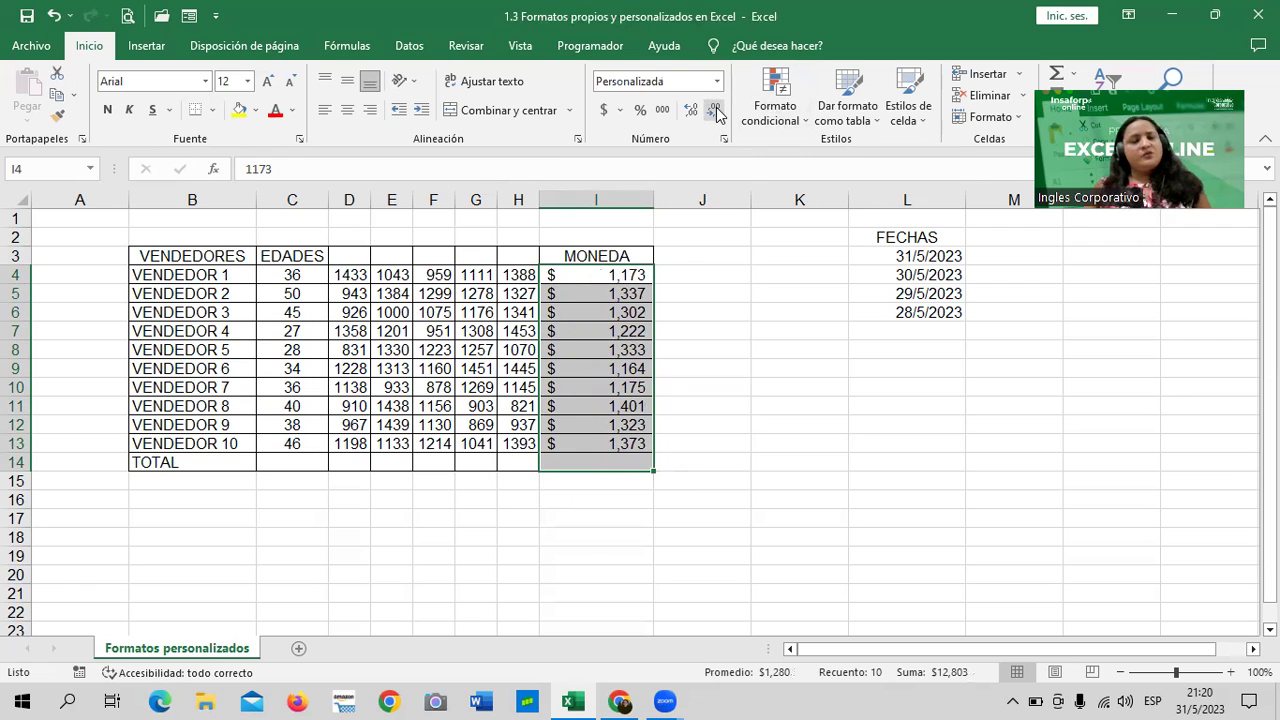
left_click(728, 364)
left_click(612, 274)
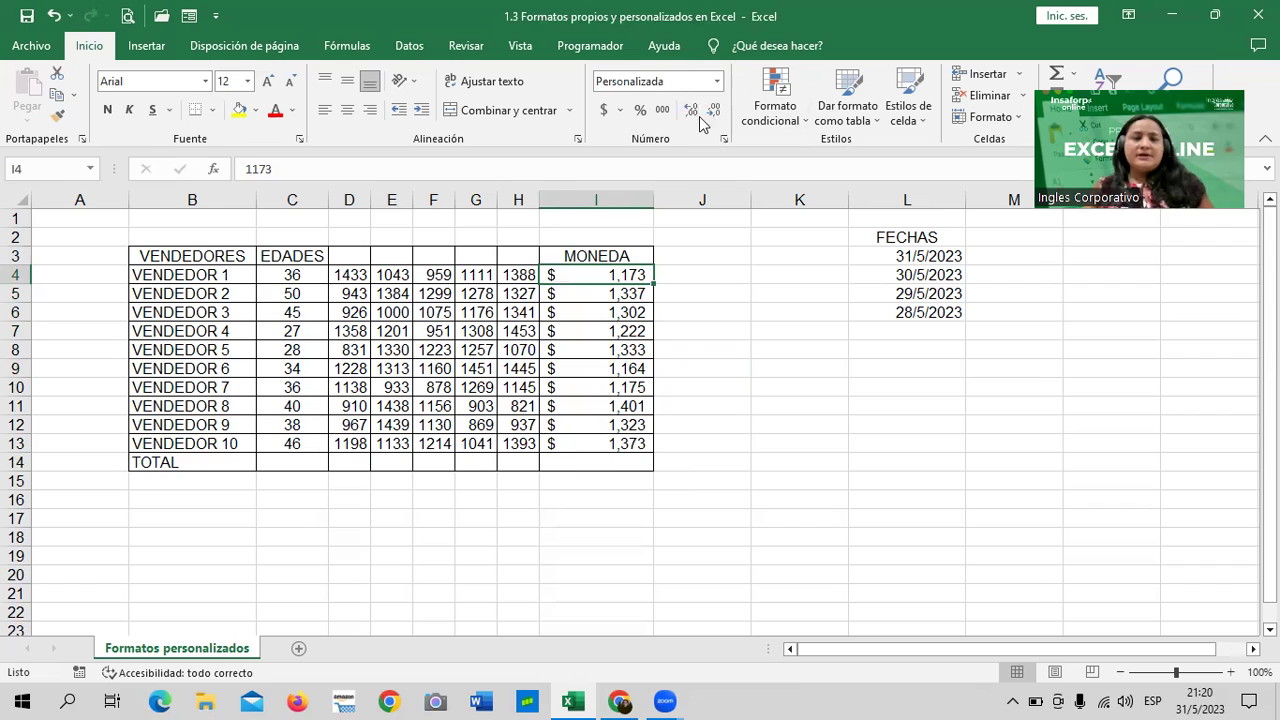
left_click(772, 466)
left_click(625, 253)
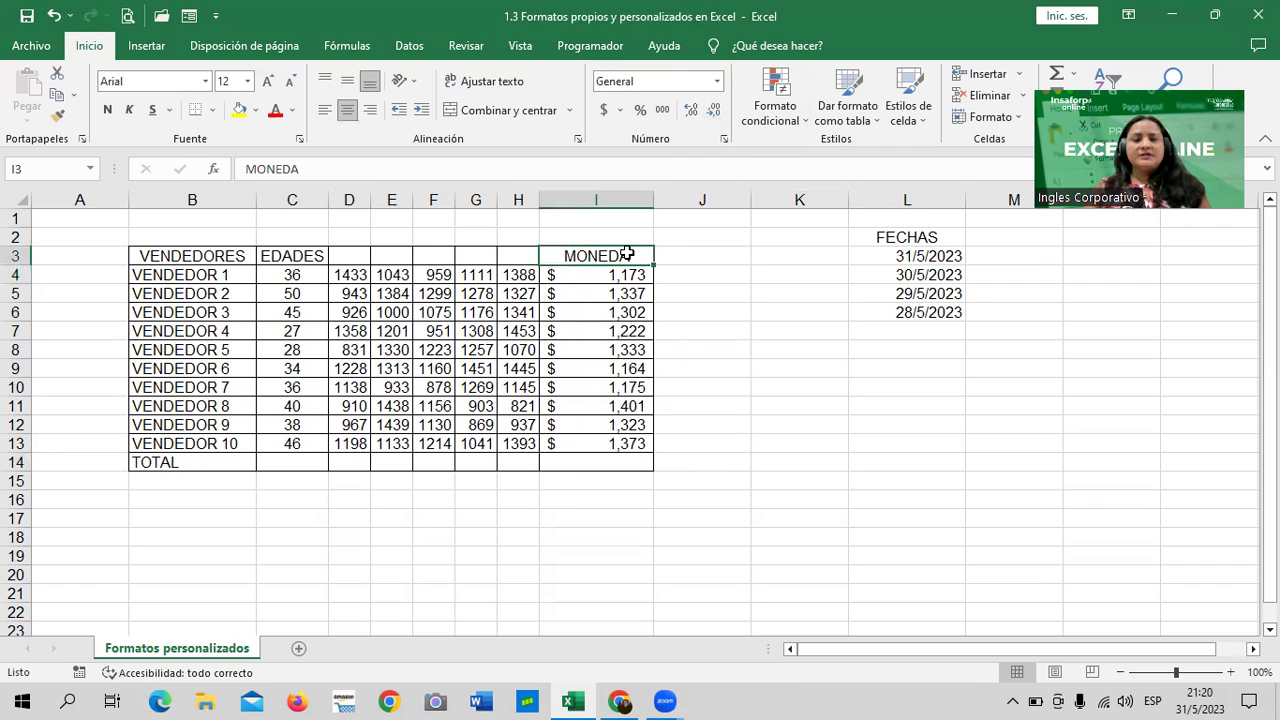
left_click(898, 237)
left_click(627, 256)
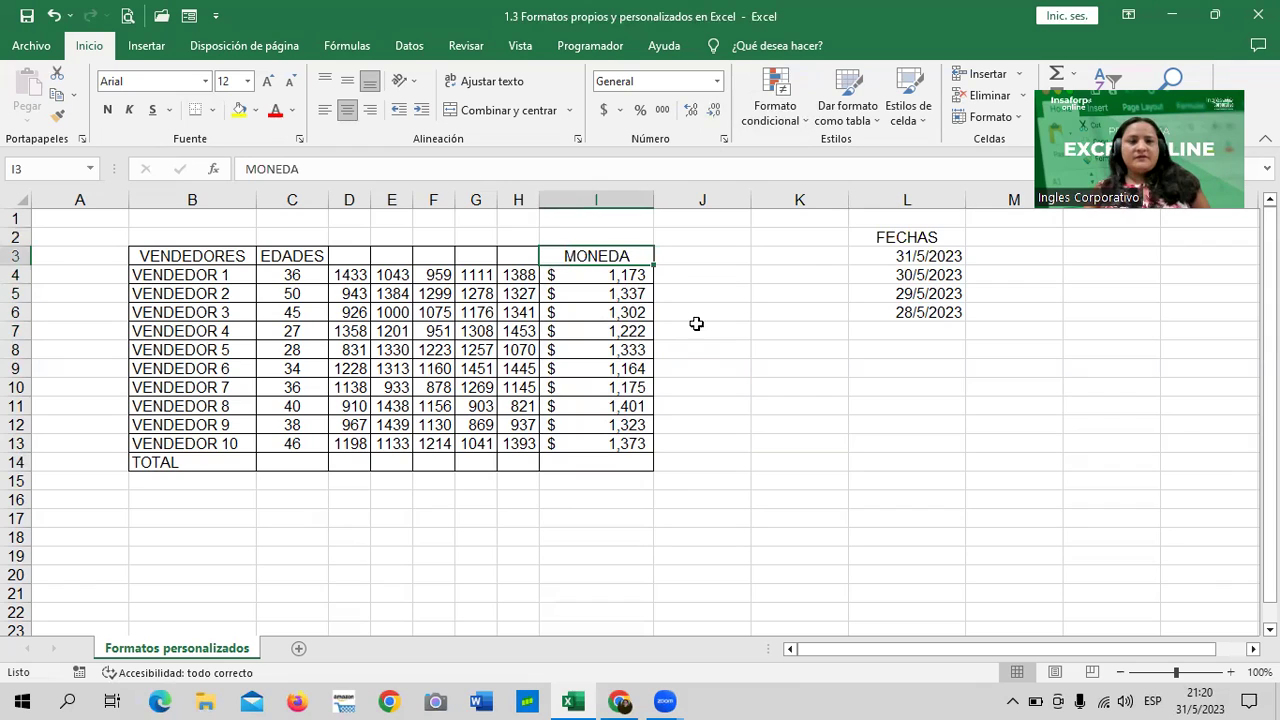
left_click(753, 413)
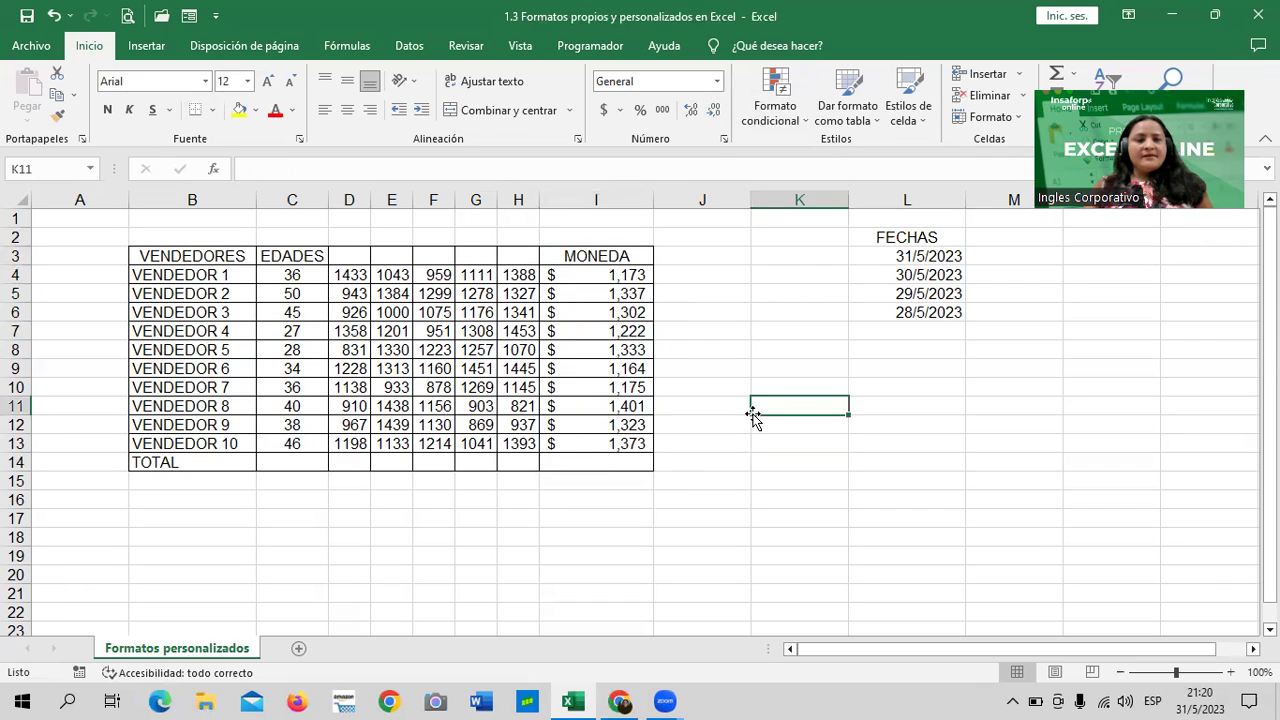
mouse_move(621, 700)
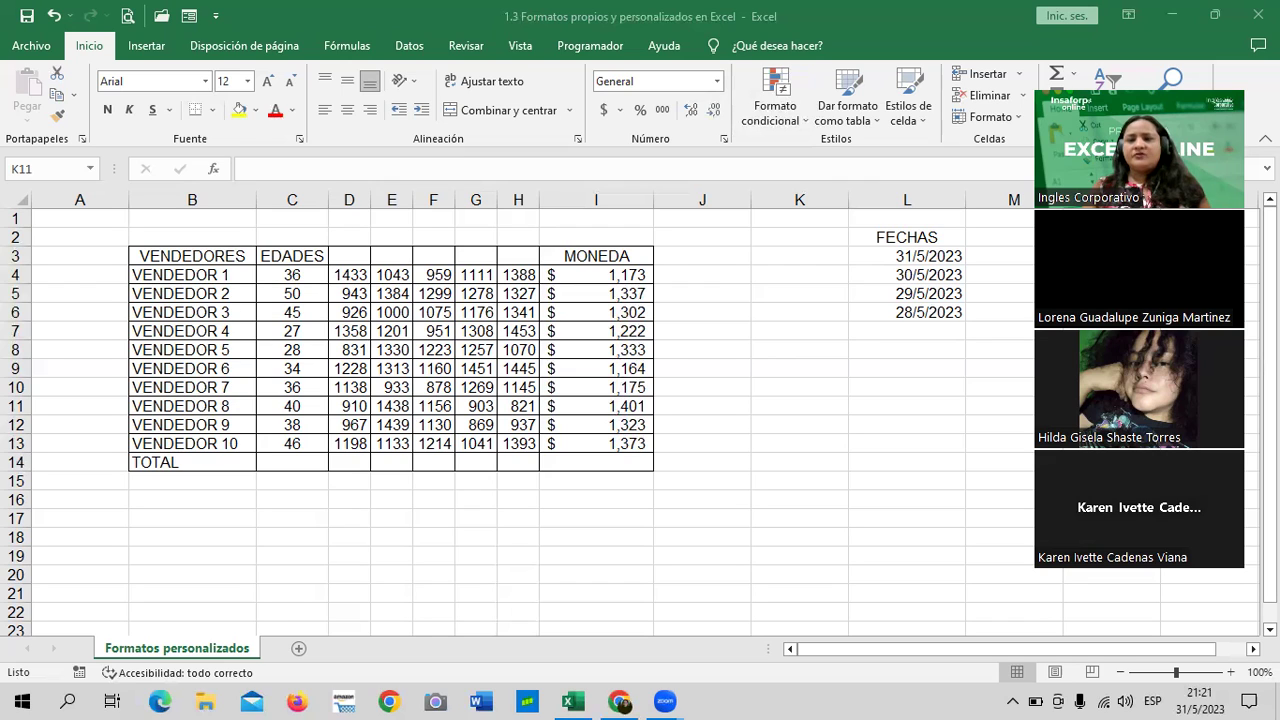
Open Más formatos de número for FECHAS dates L3:L7, showing the Fecha category
left_click(928, 255)
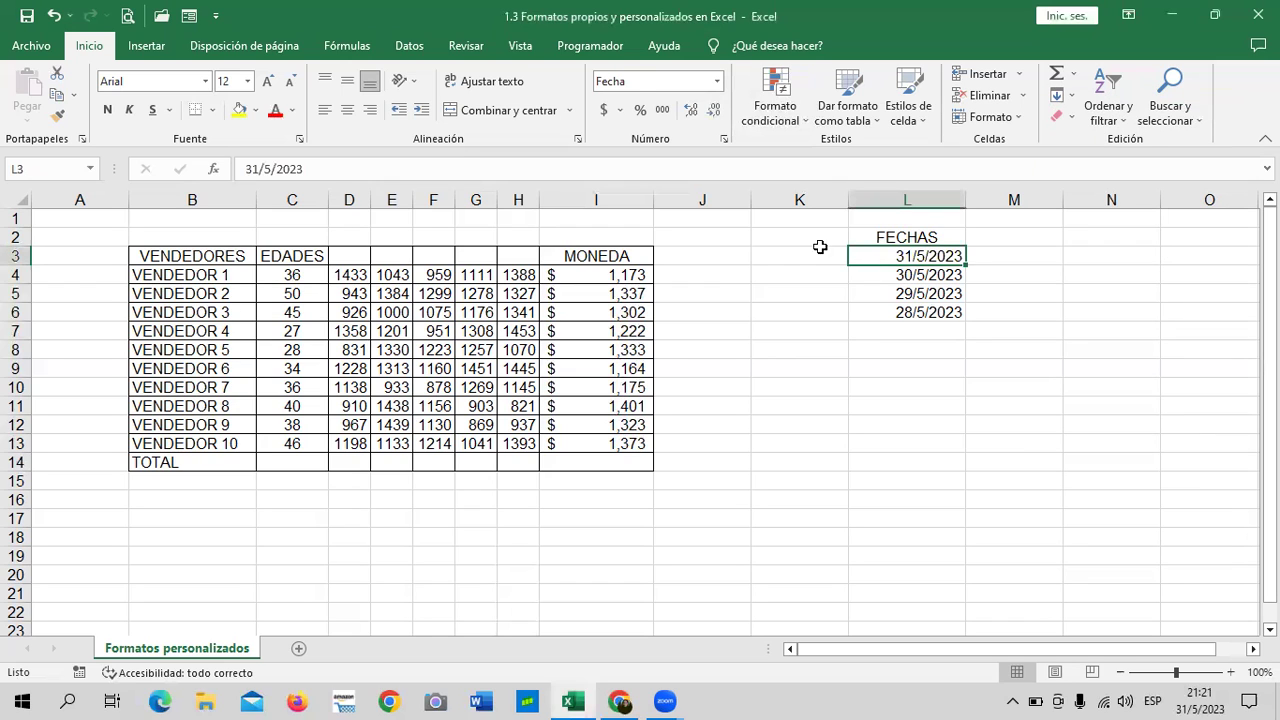
left_click_drag(922, 272, 920, 330)
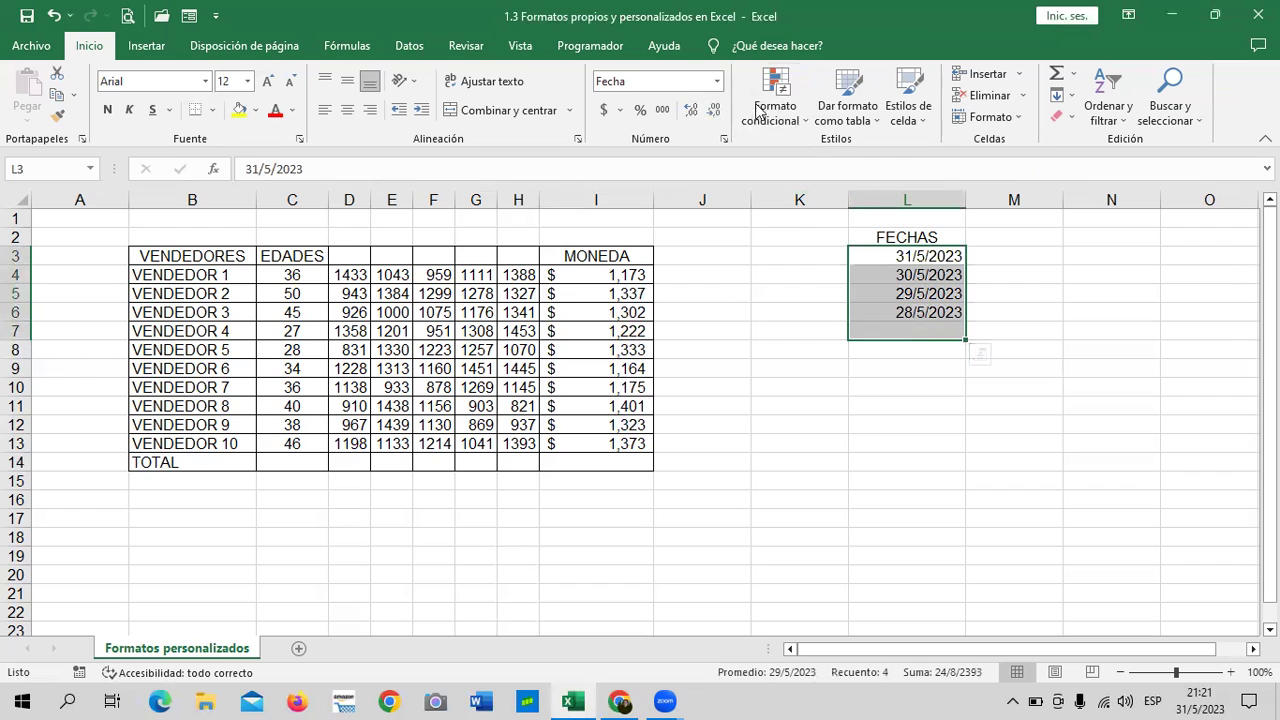
left_click(717, 81)
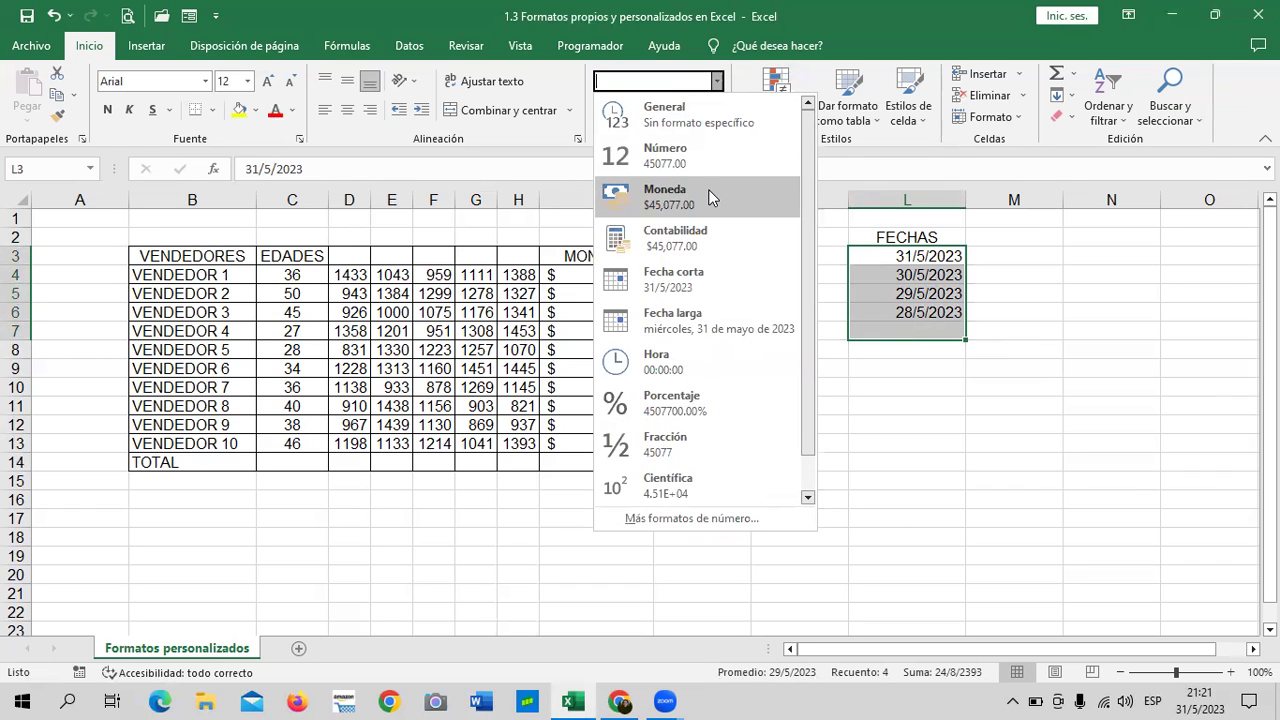
left_click_drag(812, 184, 813, 226)
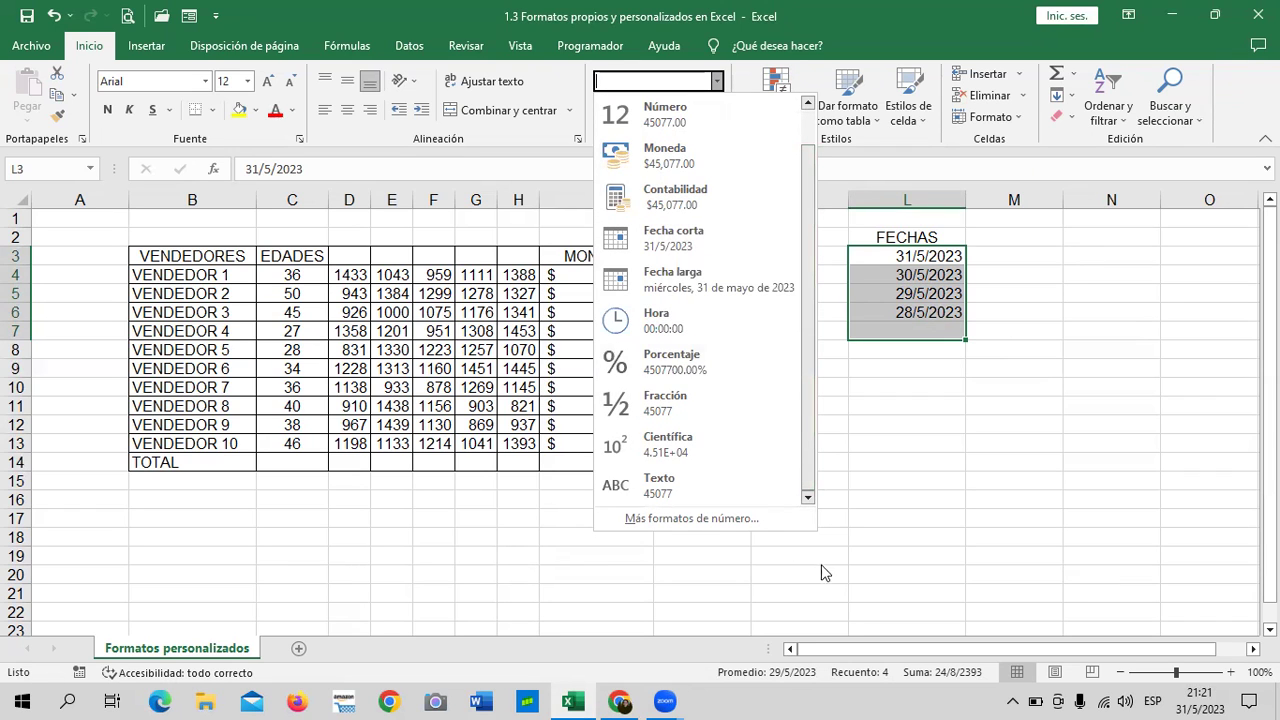
left_click(757, 520)
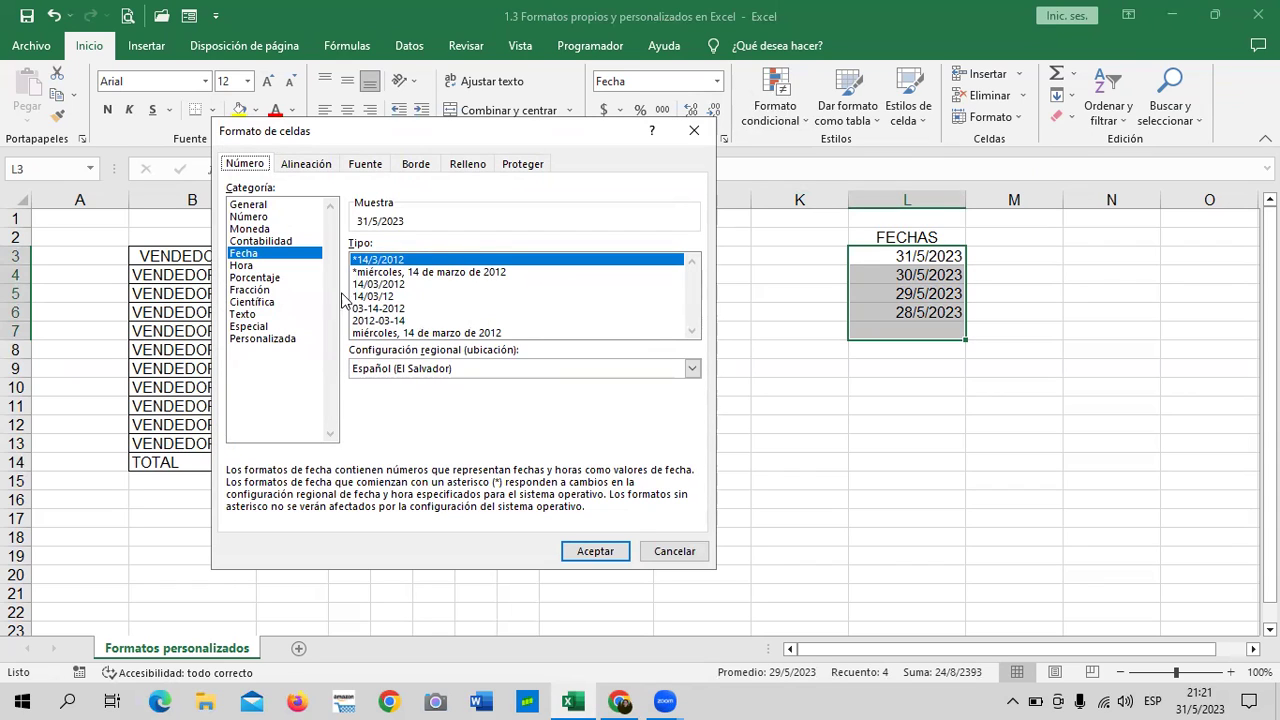
left_click(427, 334)
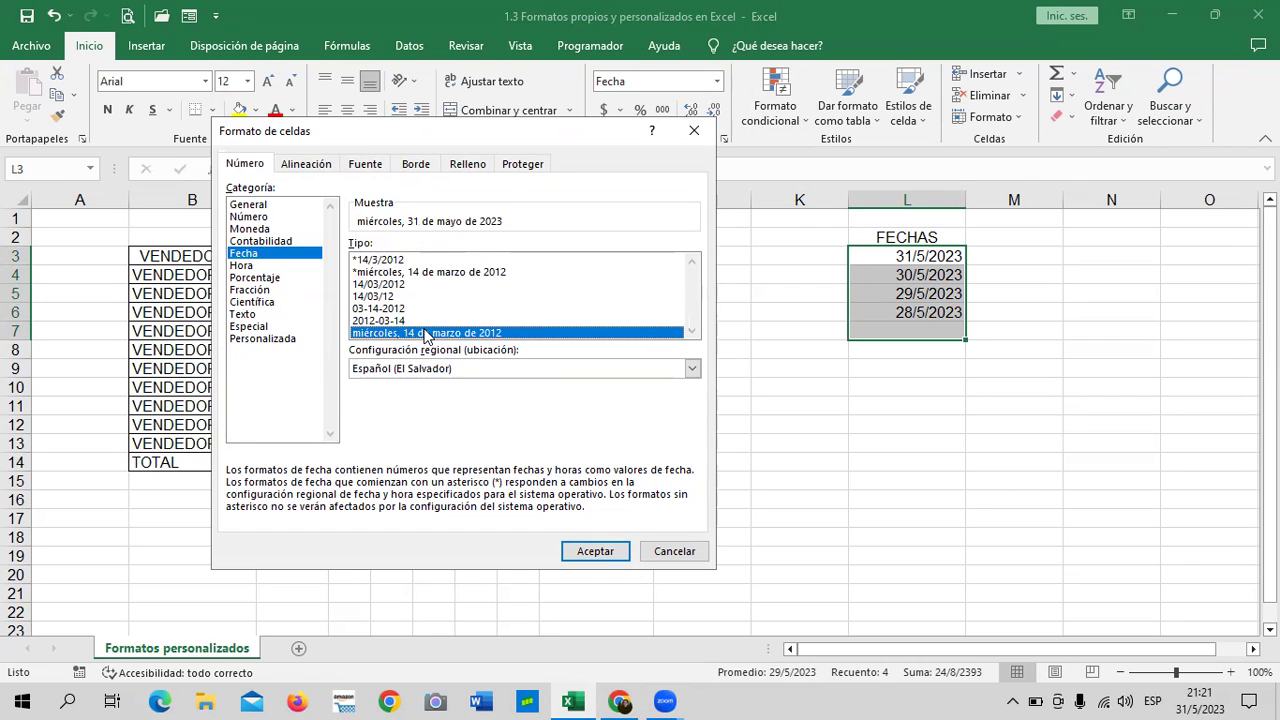
left_click(391, 321)
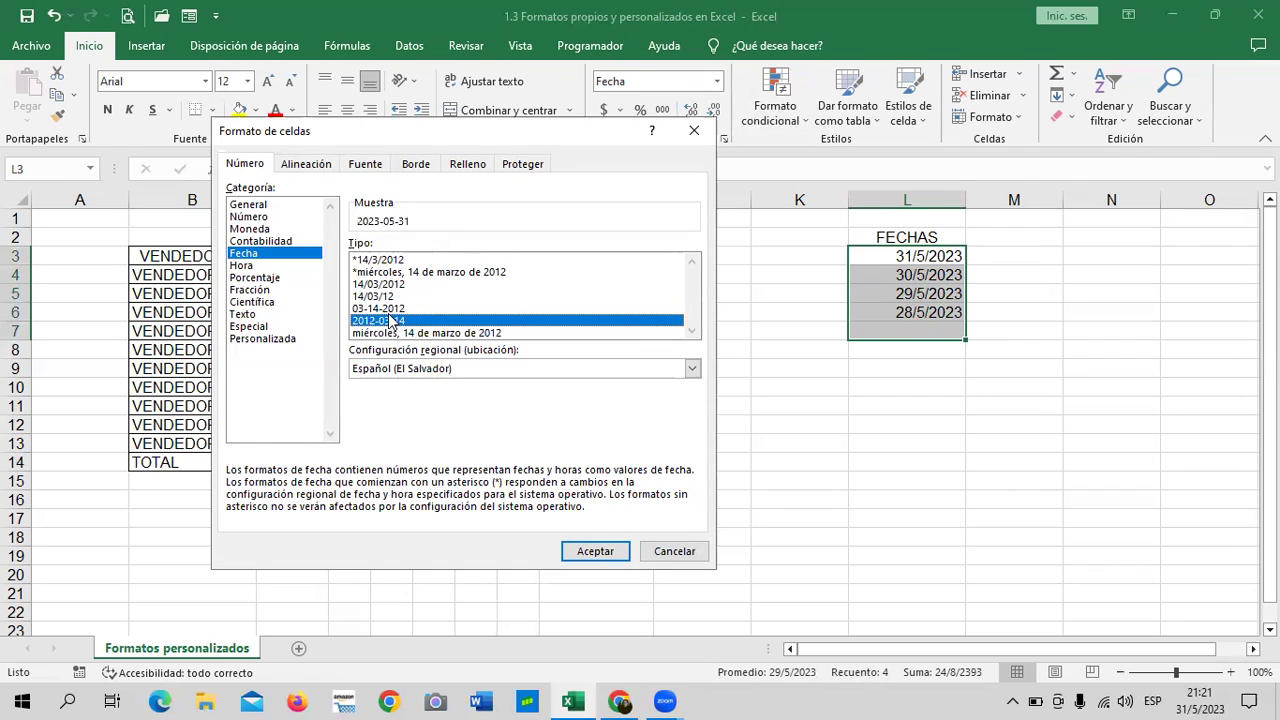
left_click(385, 297)
left_click(384, 285)
left_click(384, 273)
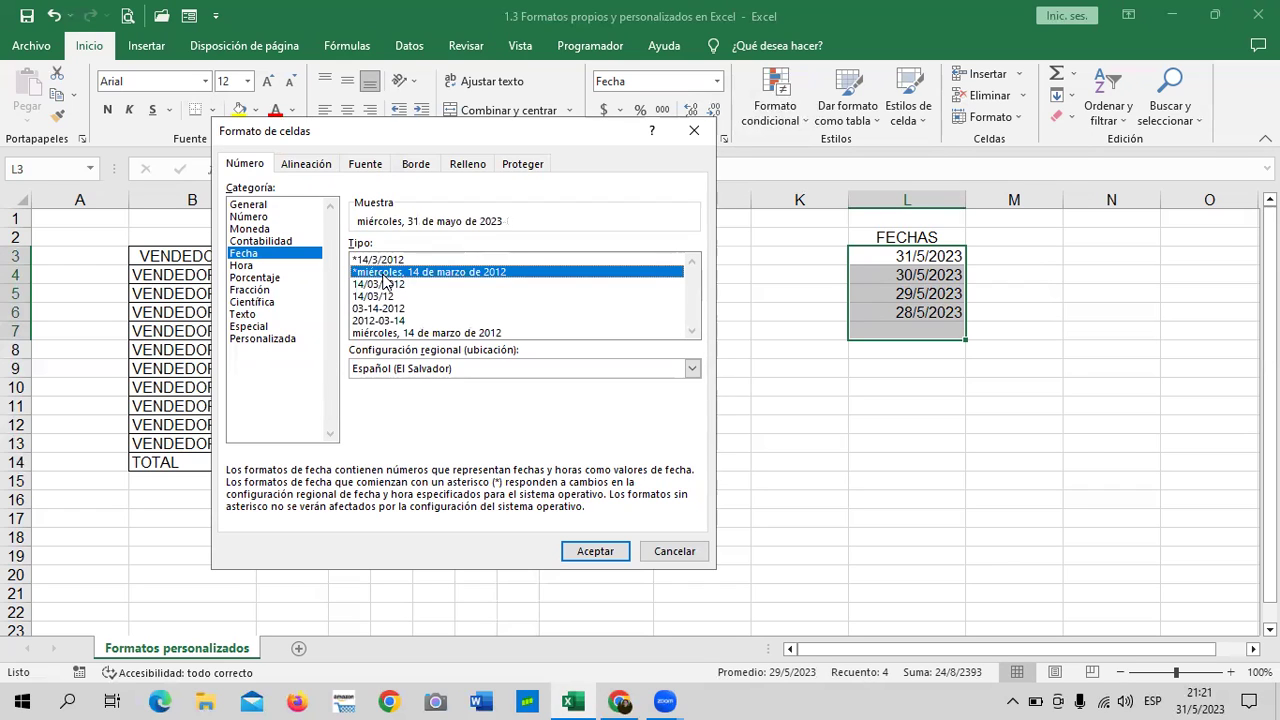
left_click(383, 262)
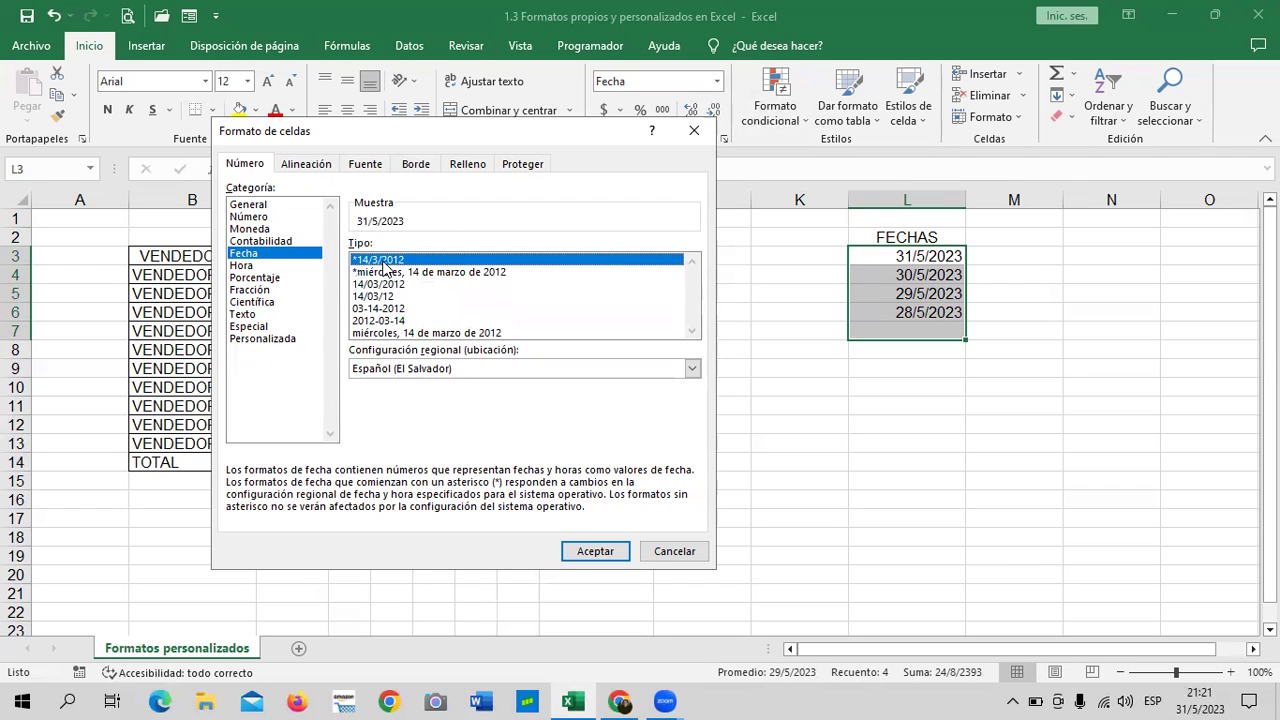
left_click(274, 340)
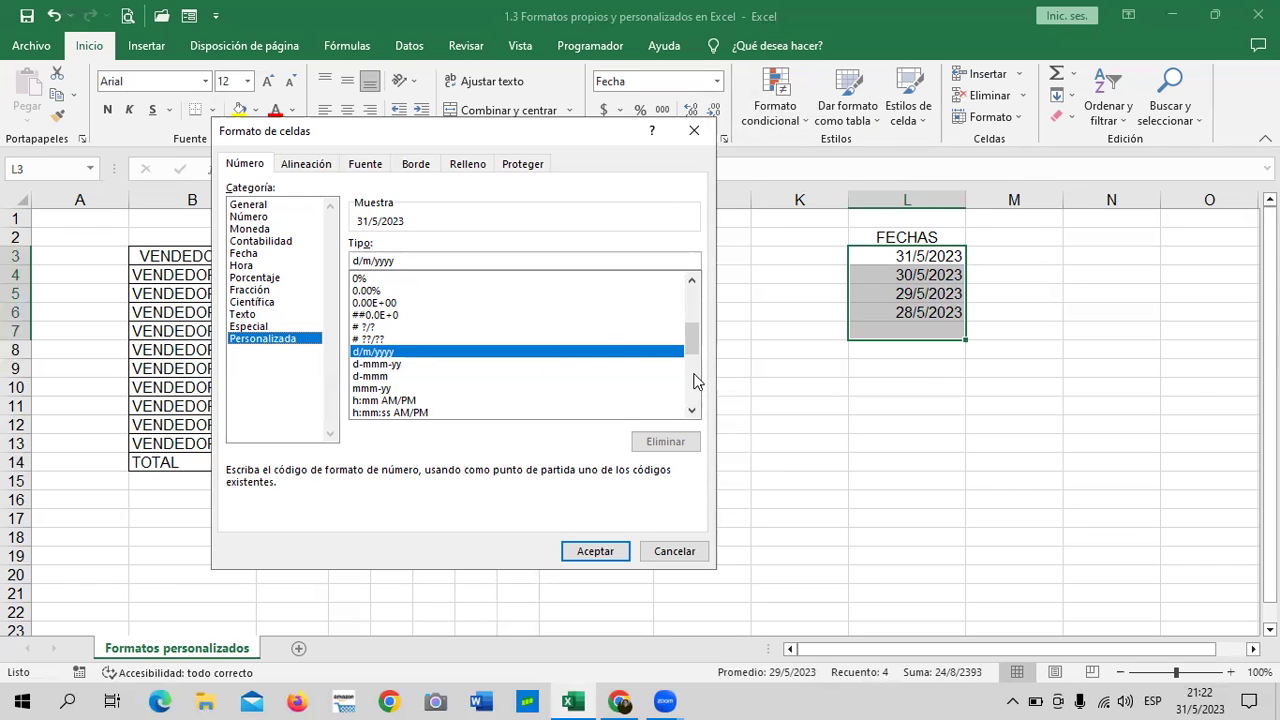
left_click(671, 551)
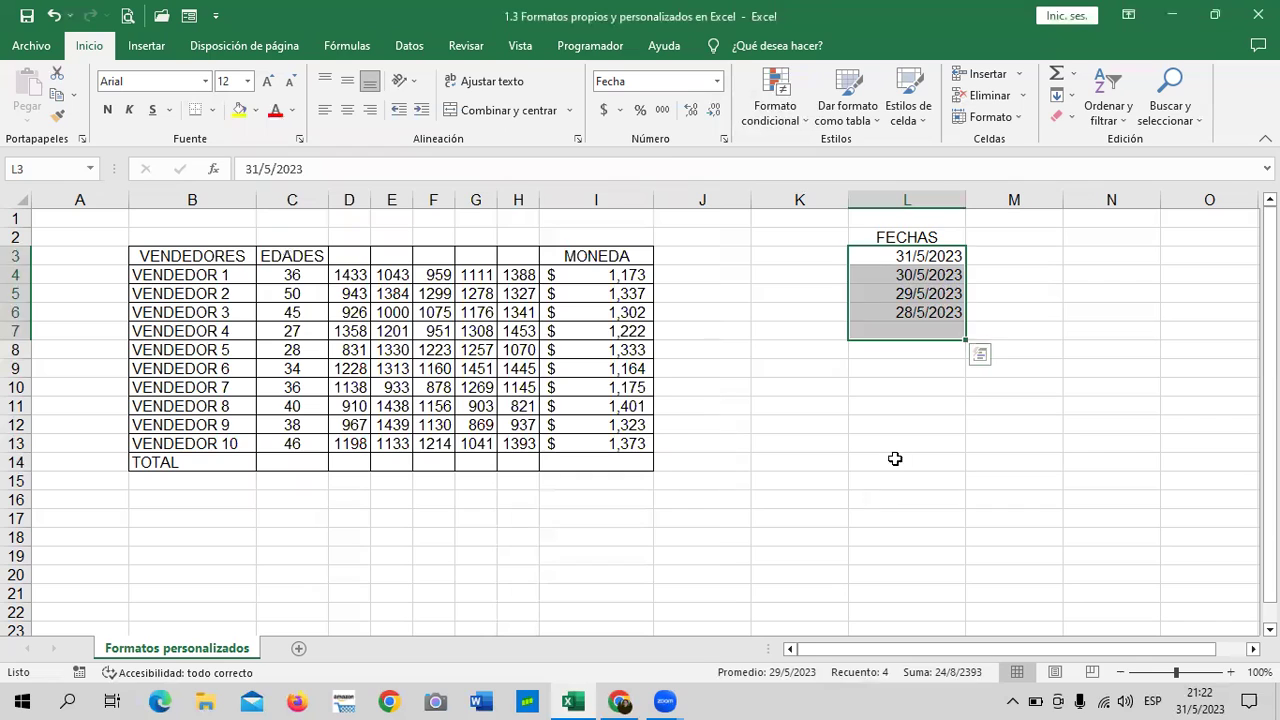
left_click(897, 460)
left_click_drag(1011, 251, 1011, 321)
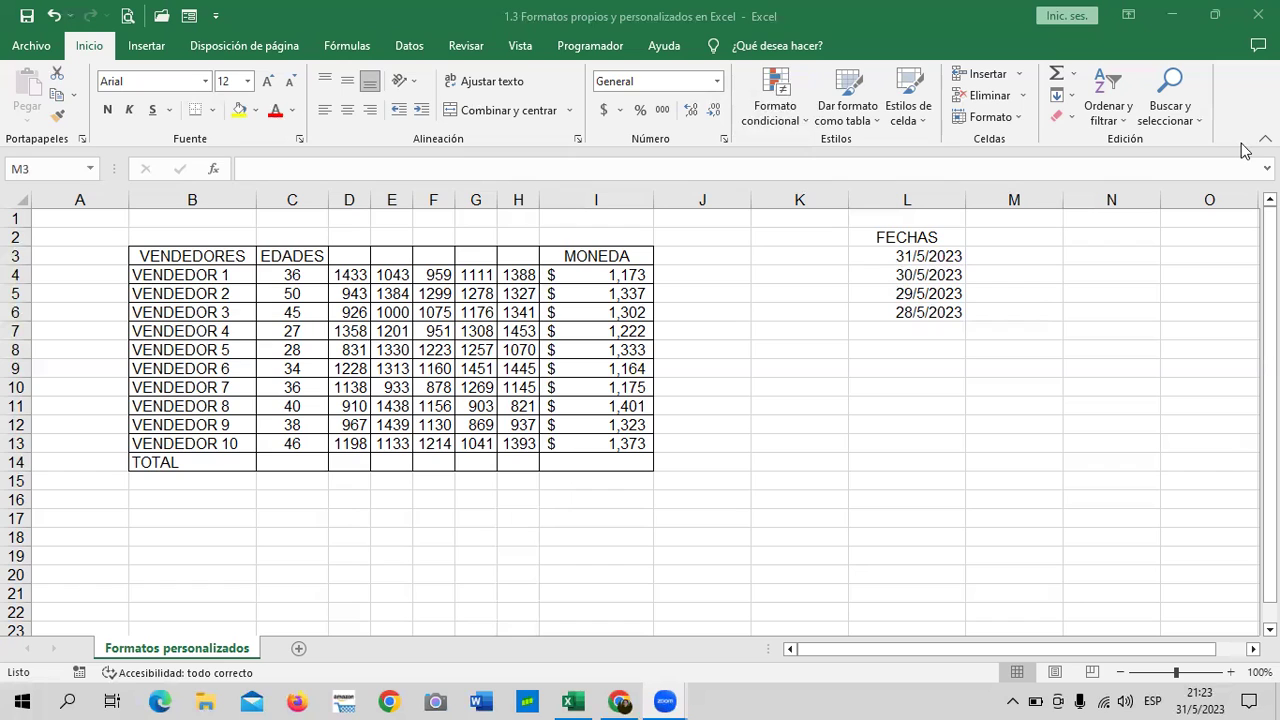
Give cells M3:M6 a Personalizada m/yyyy format, edited from the d/m/yyyy code
mouse_move(1005, 312)
left_mouse_down()
mouse_move(995, 260)
mouse_move(1020, 317)
left_mouse_up()
left_click(1105, 313)
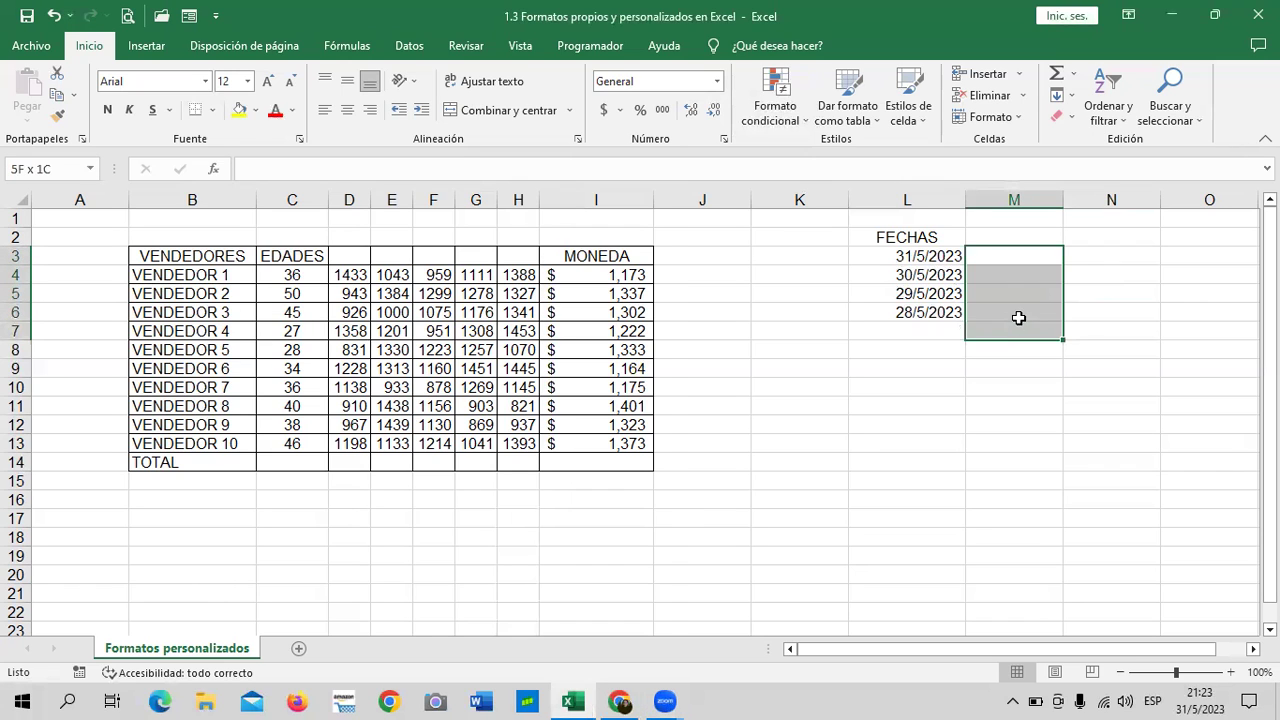
left_click(724, 139)
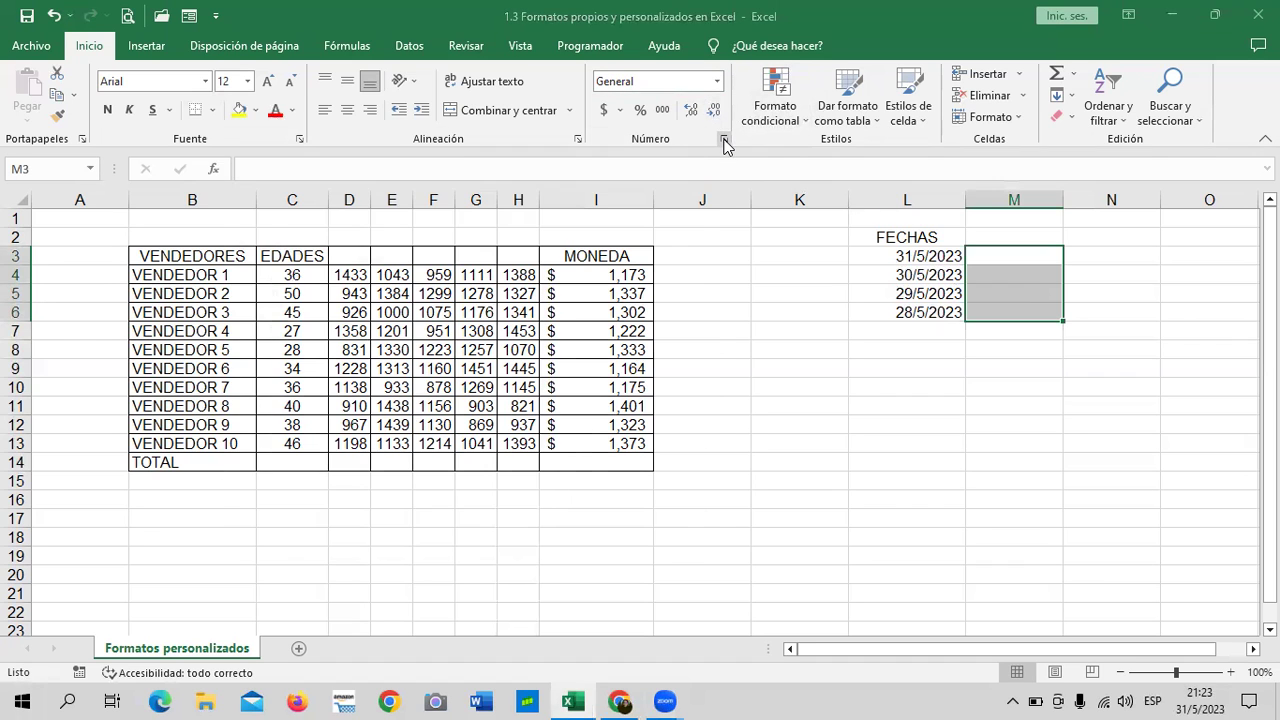
left_click(271, 340)
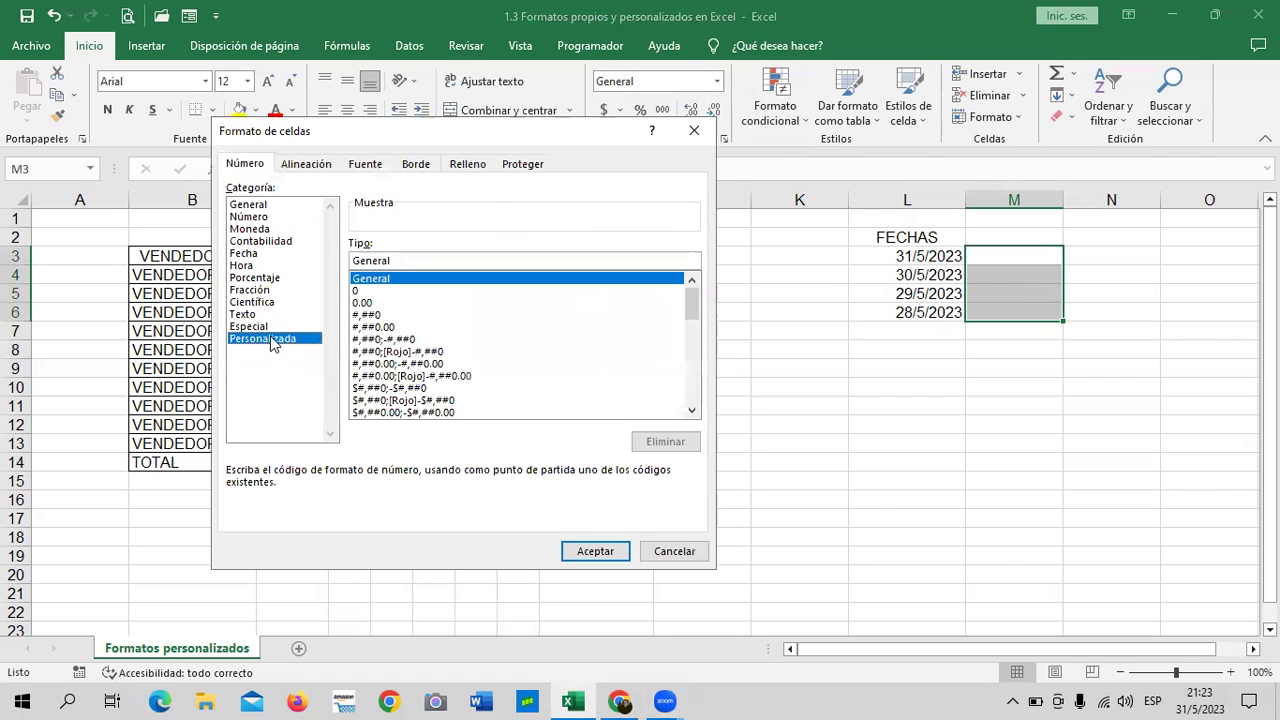
left_click_drag(691, 305, 697, 358)
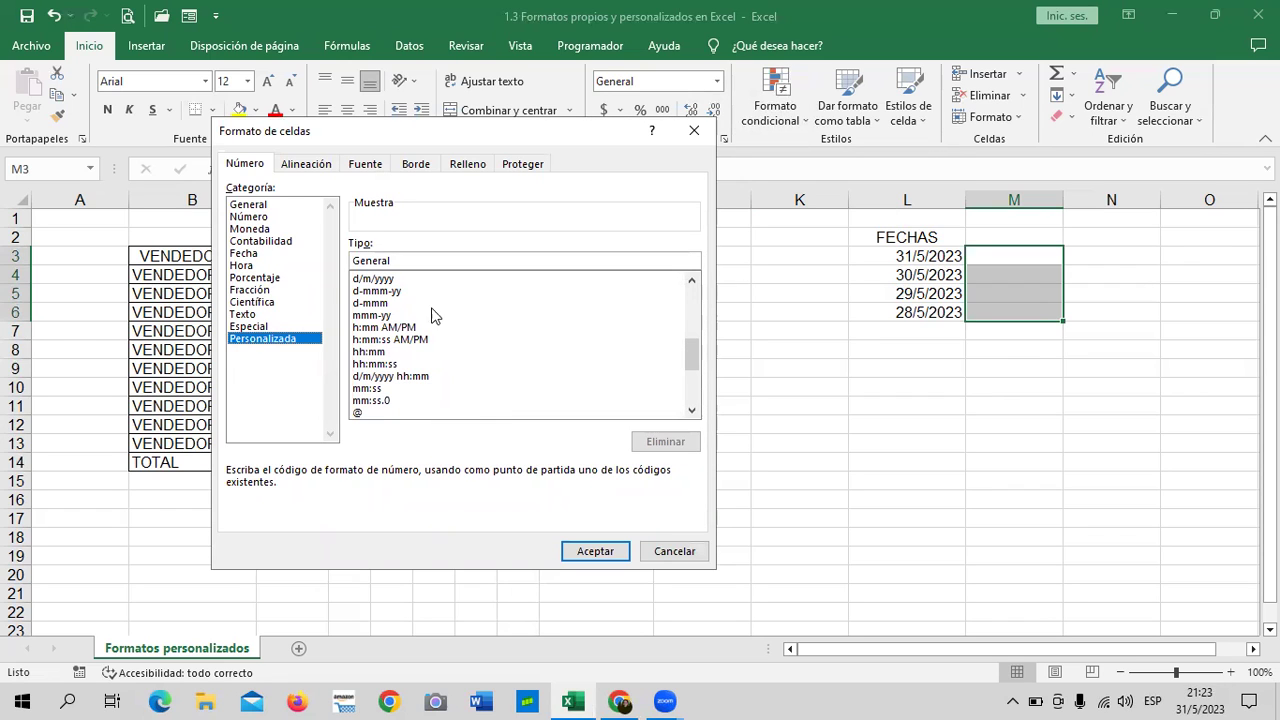
left_click_drag(693, 362, 697, 357)
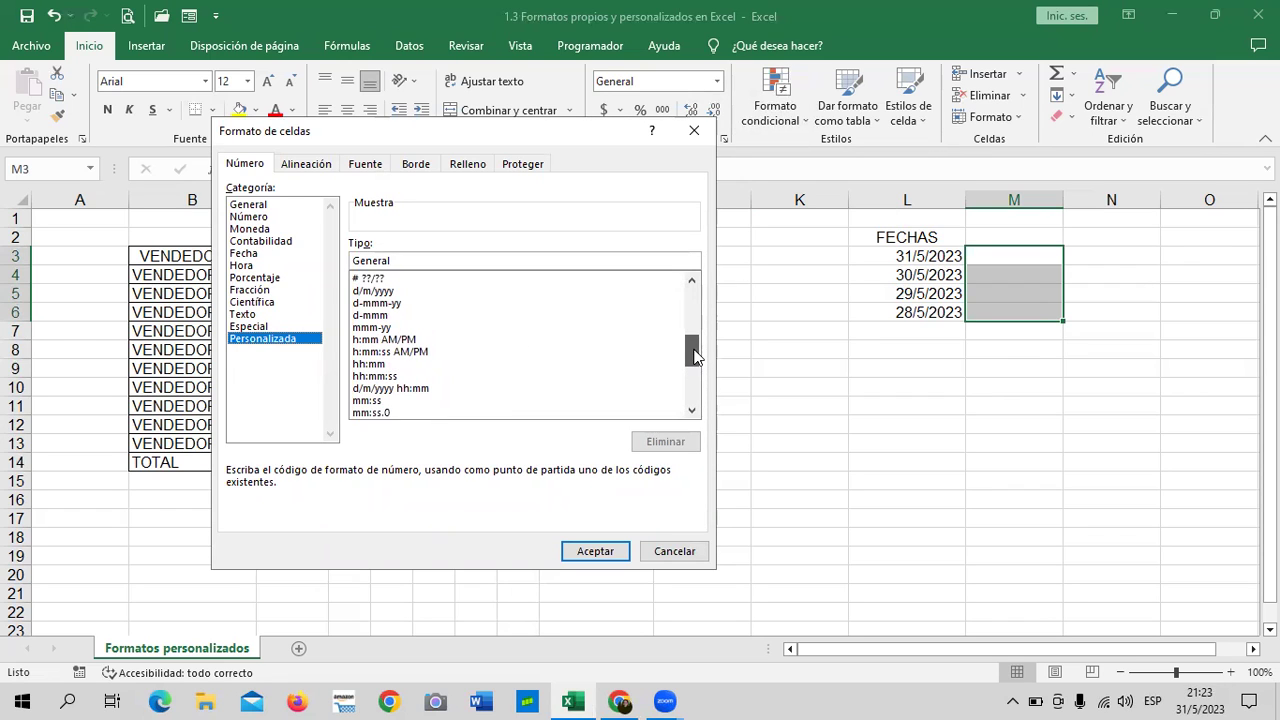
left_click(390, 292)
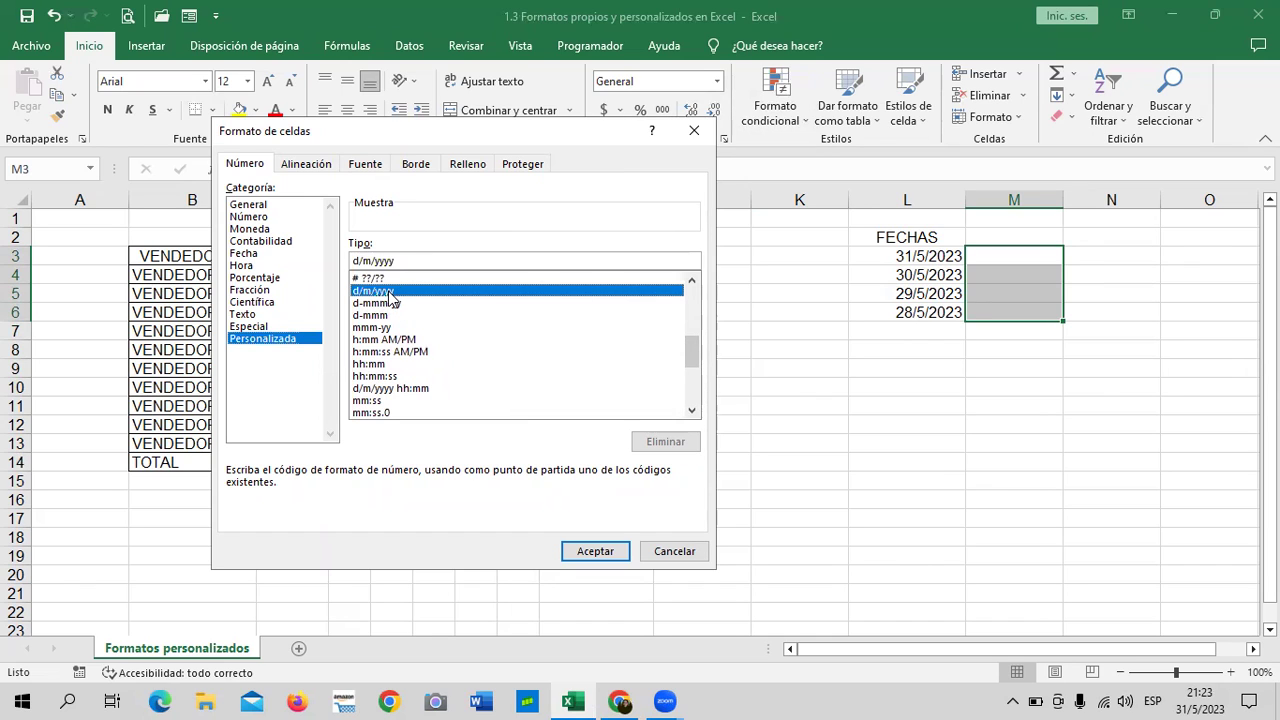
left_click(364, 260)
key("BackSpace")
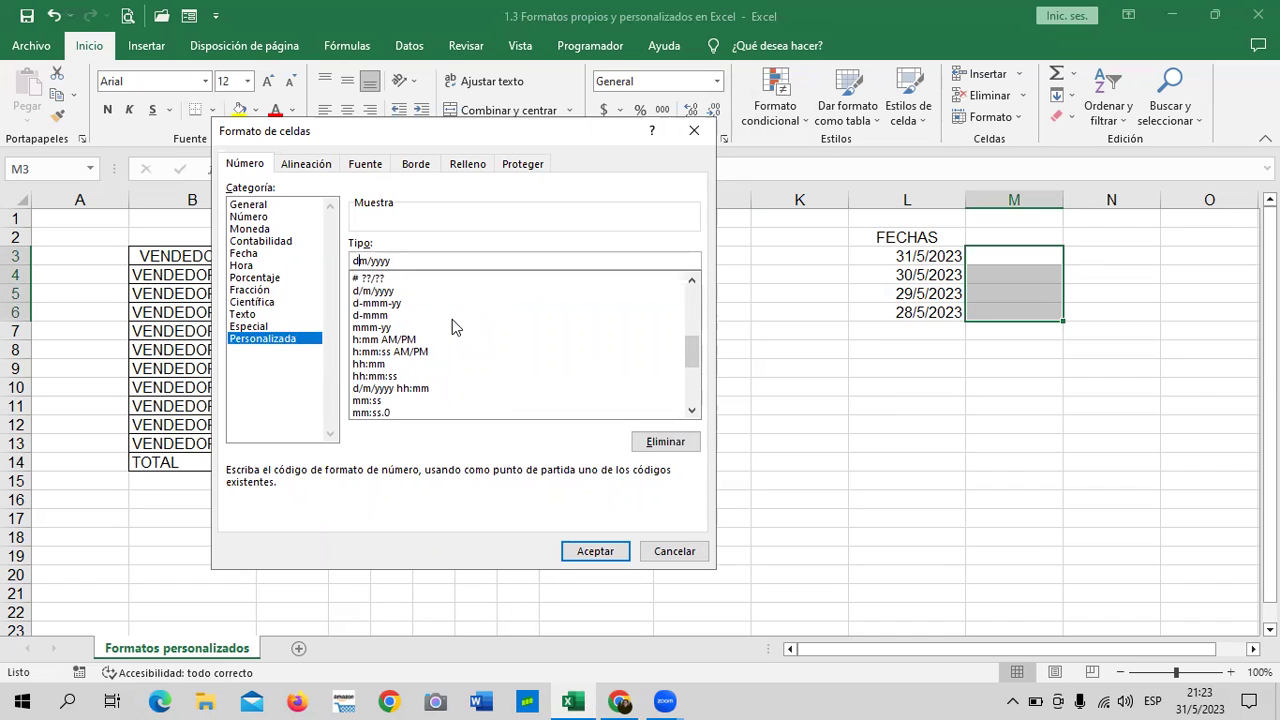
key("BackSpace")
left_click(600, 551)
left_click(990, 479)
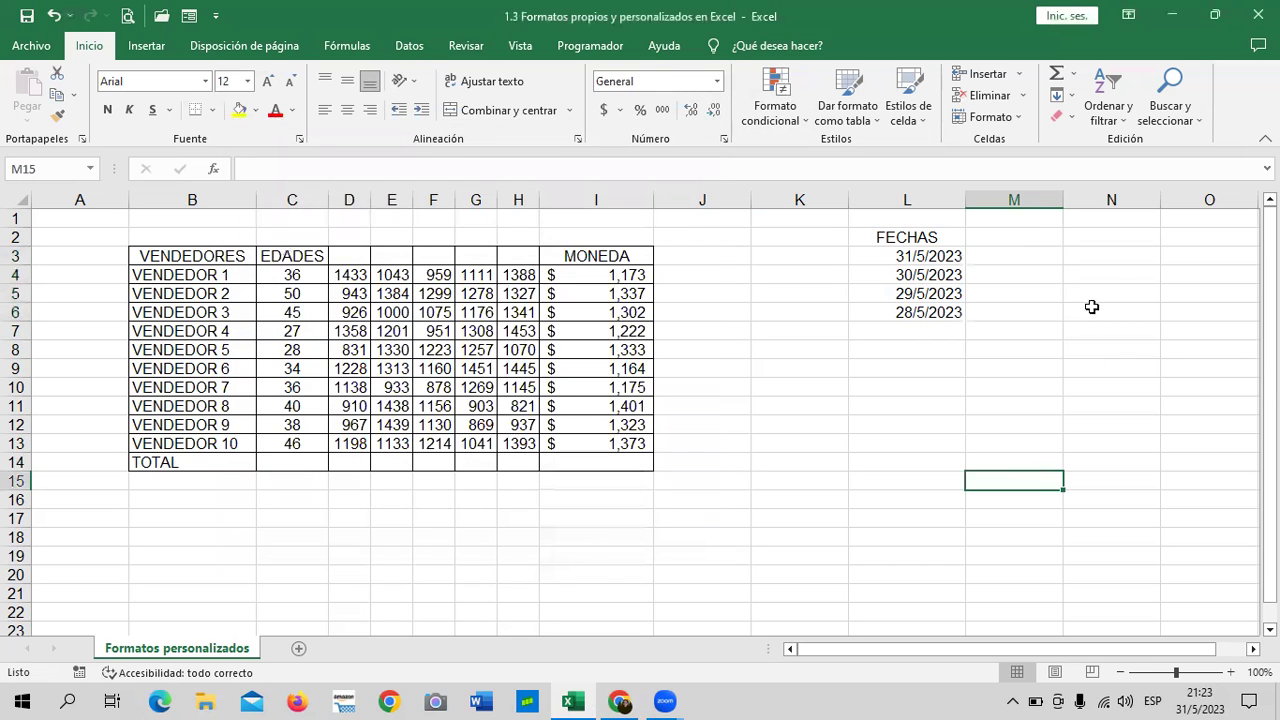
left_click(1008, 258)
Check the new number format on cells M3 through M6
left_click(994, 313)
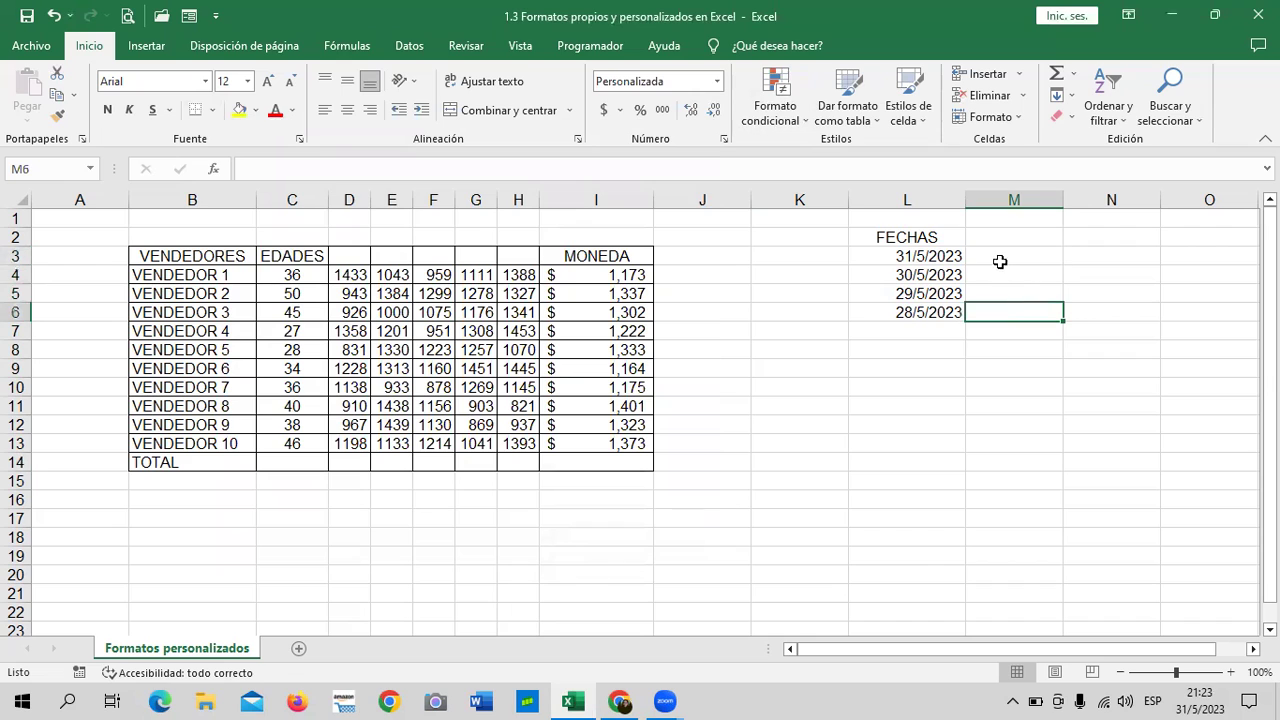
left_click(1012, 256)
left_click(1016, 293)
left_click(1008, 315)
left_click(997, 290)
left_click(996, 256)
left_click(998, 237)
left_click(999, 260)
left_click(999, 292)
left_click(1000, 314)
Enter 5/23 in M3 and 10/22 in M4, displayed as 5/2023 and 10/2022
left_click(1006, 256)
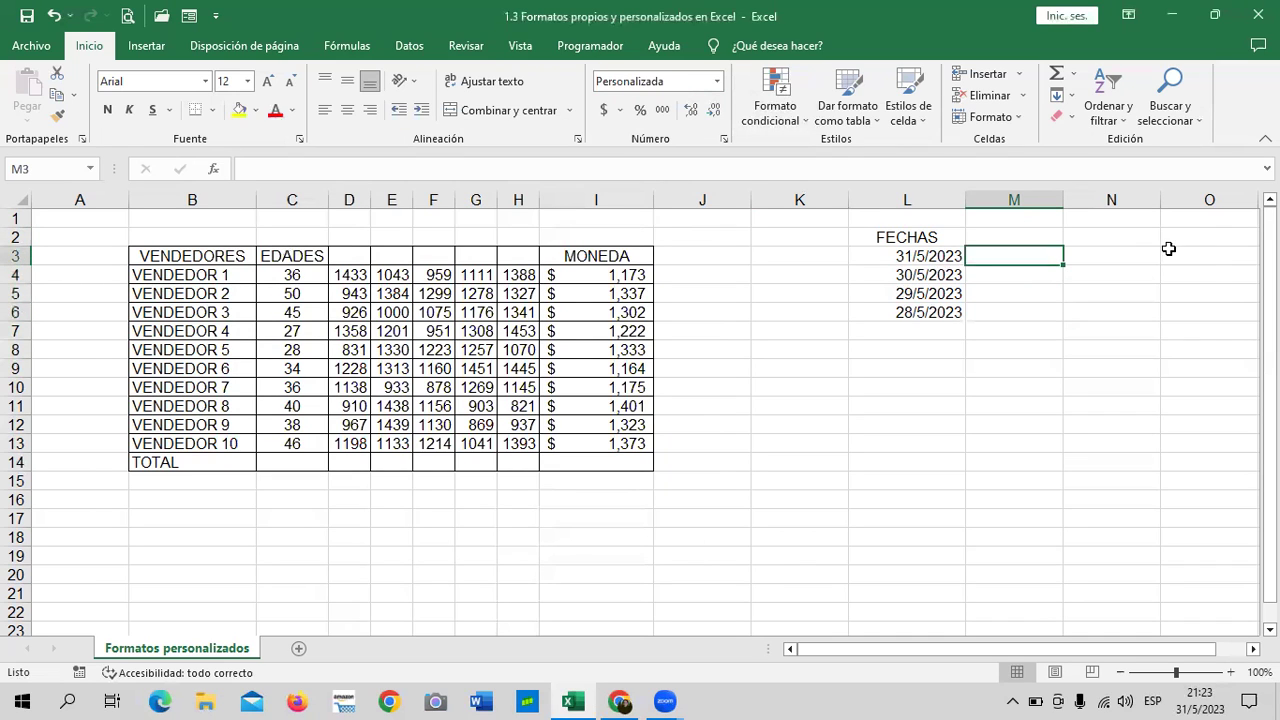
type("5/23")
key("Return")
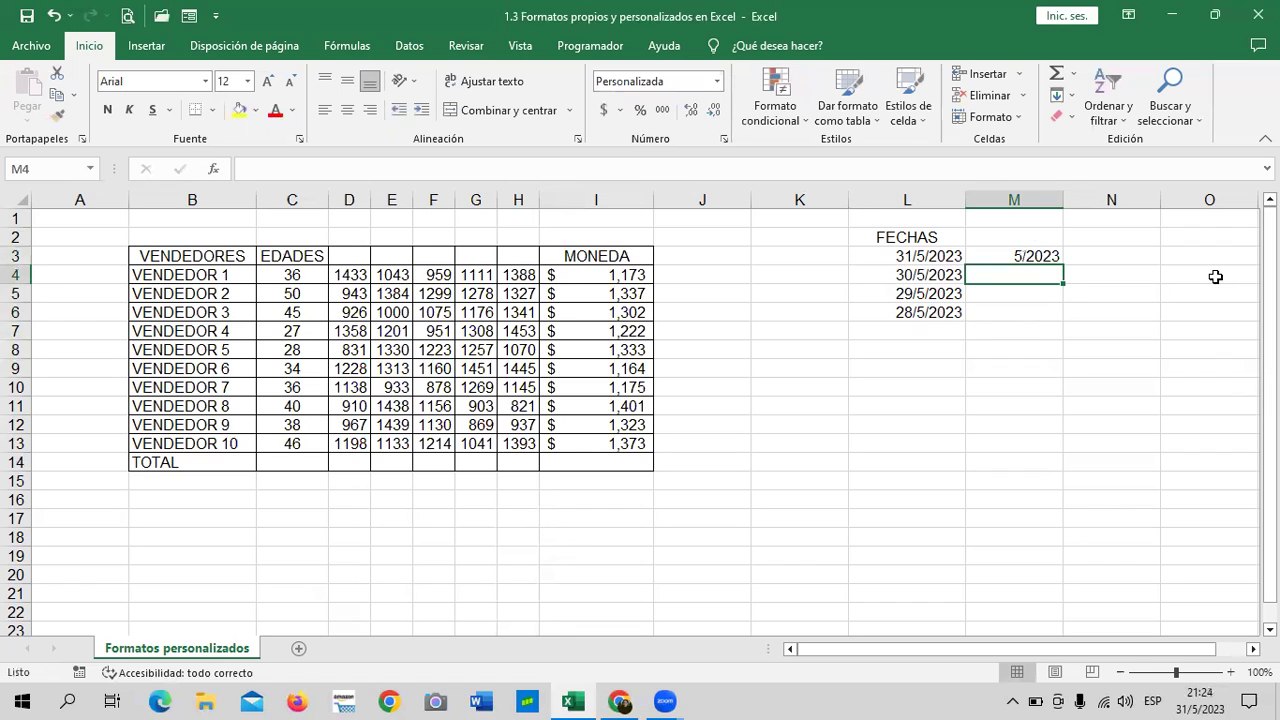
type("10/22")
key("Return")
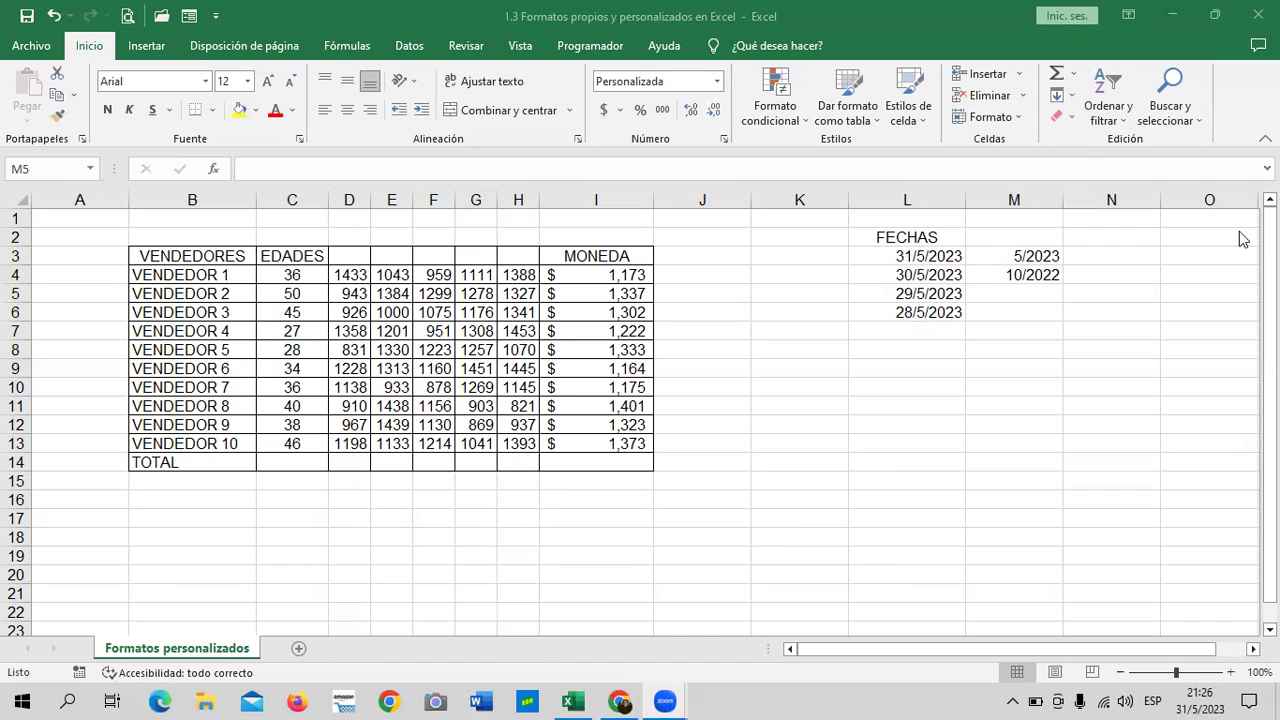
Inspect M4 and M3, confirming M3 stores 1/5/2023 behind its 5/2023 display
left_click(1025, 274)
left_click(1020, 256)
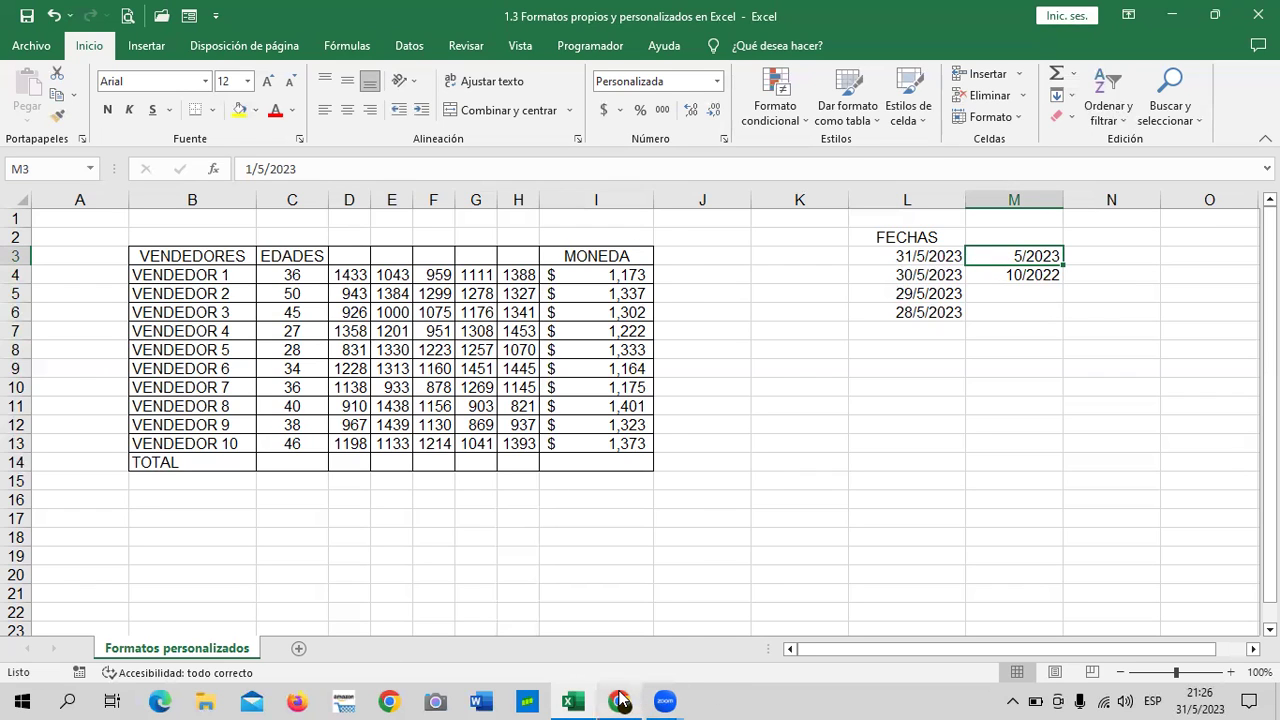
mouse_move(620, 701)
left_click(626, 641)
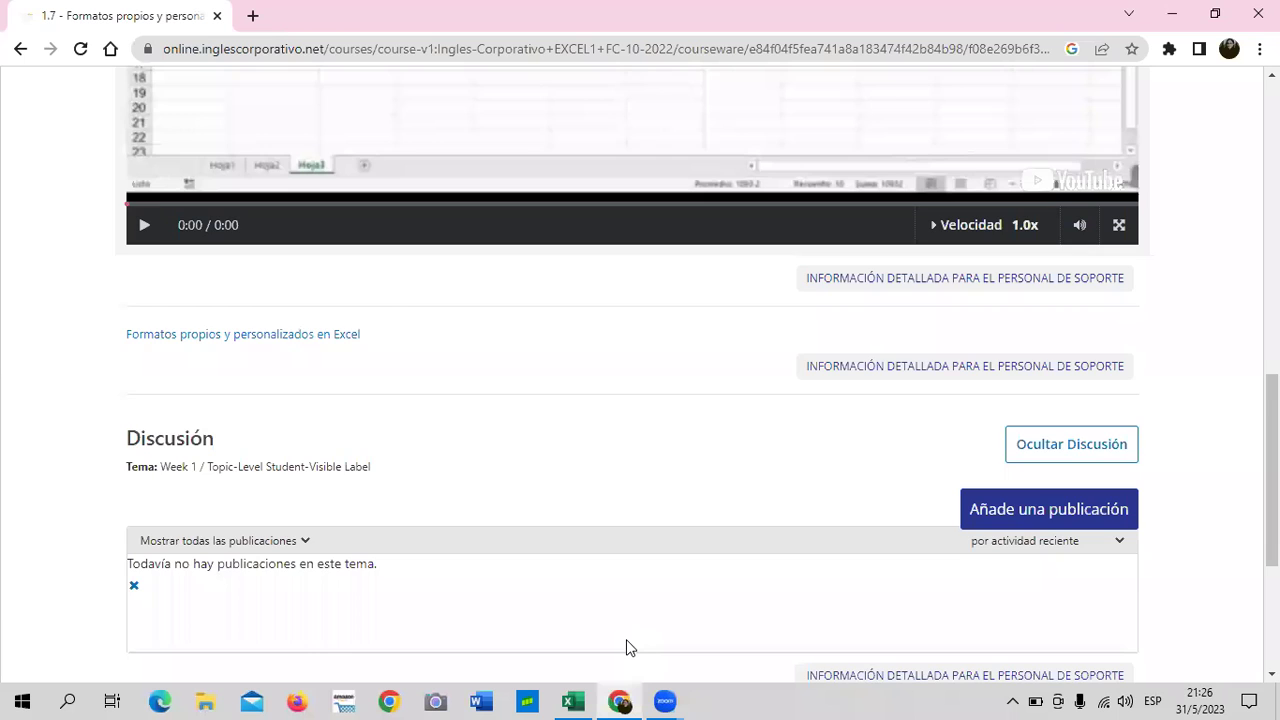
scroll(630, 345, "up", 5)
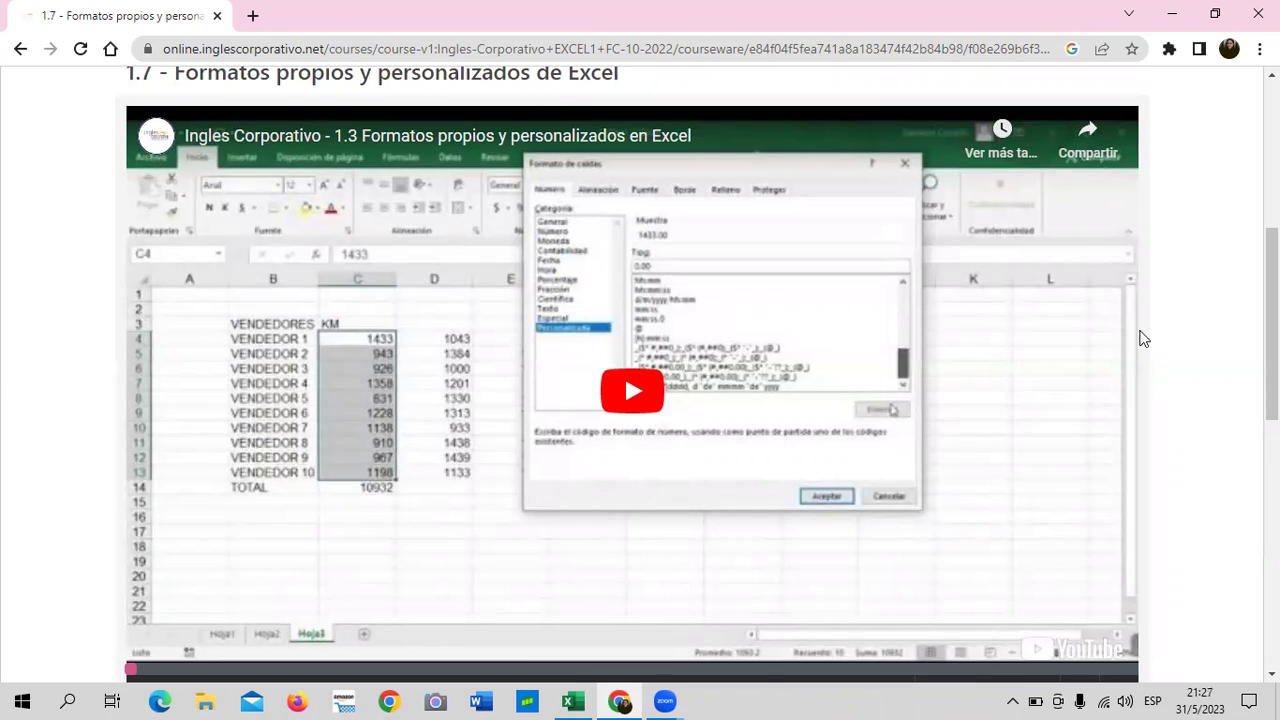
left_click(572, 700)
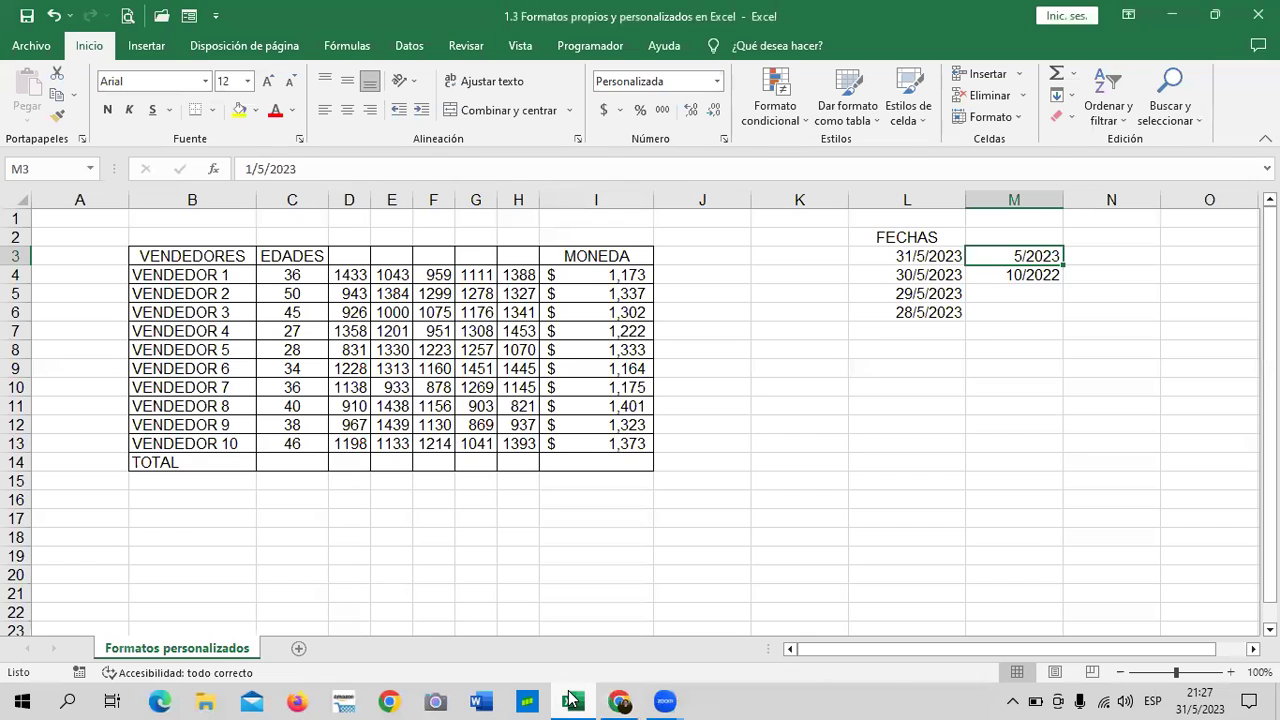
Widen column H to 15.22 and select the 1388 value in H4
left_click(785, 457)
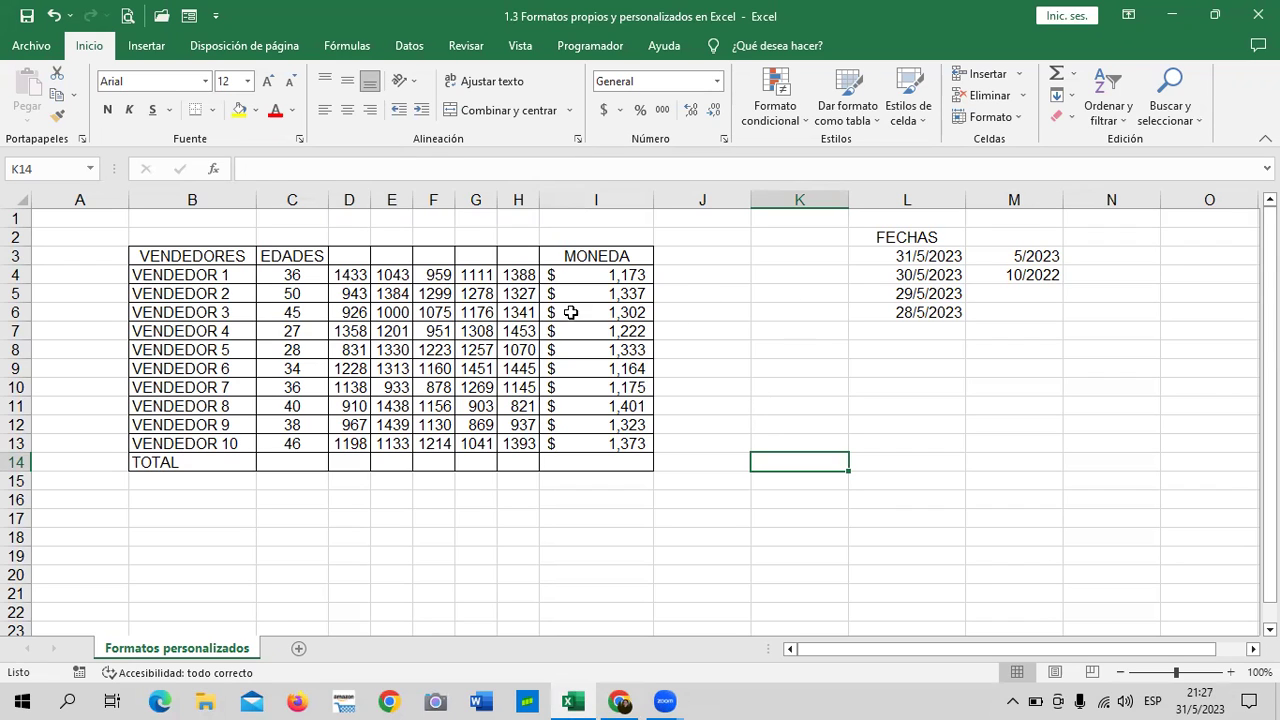
left_click_drag(540, 199, 631, 199)
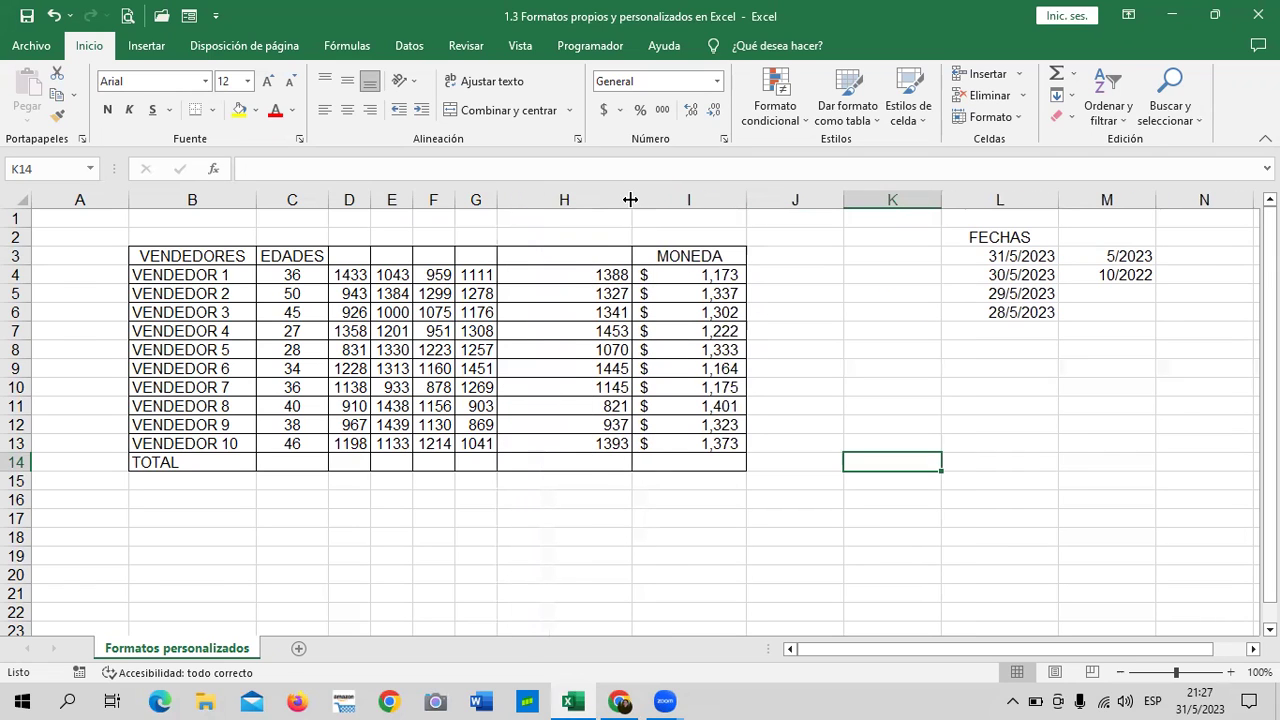
left_click(554, 280)
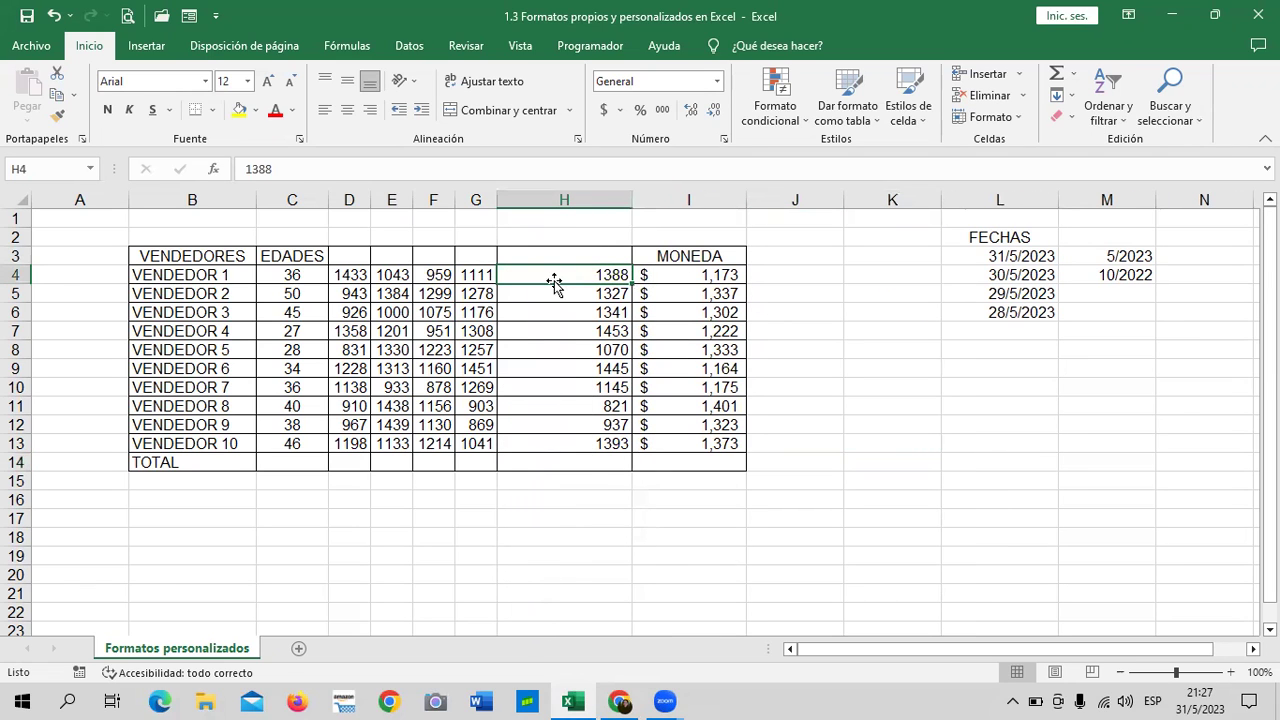
double_click(541, 275)
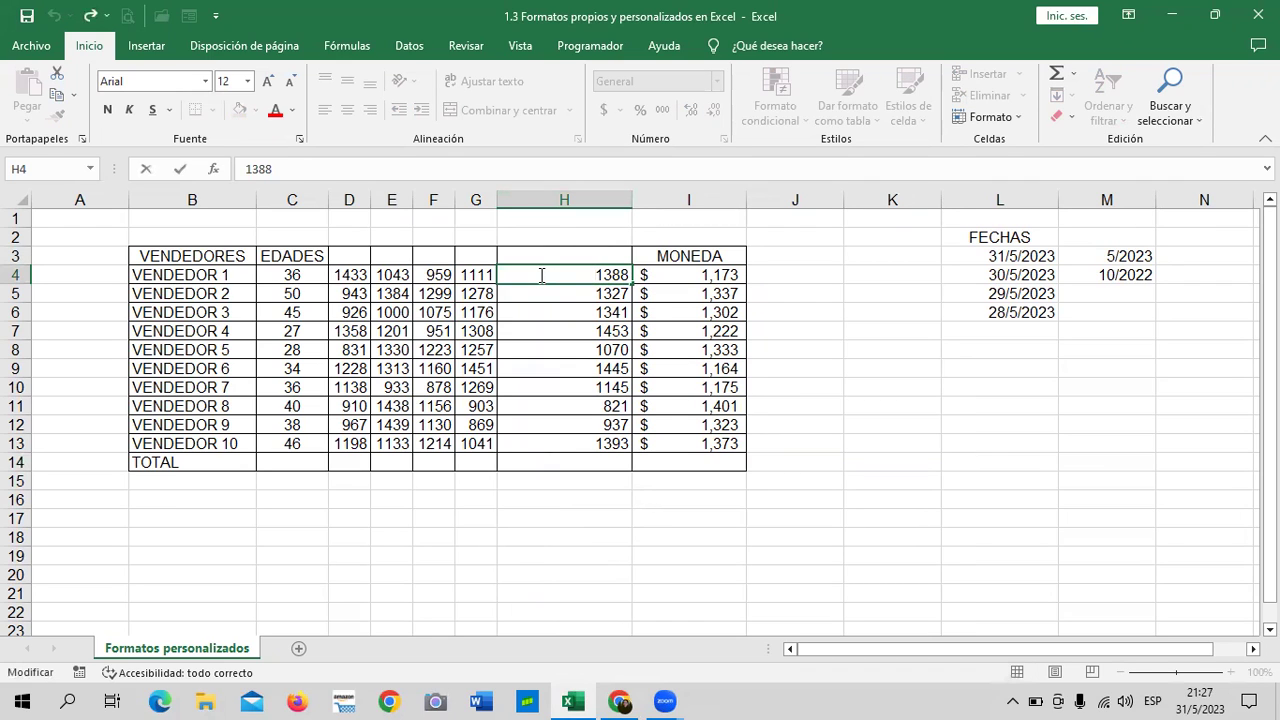
type("km")
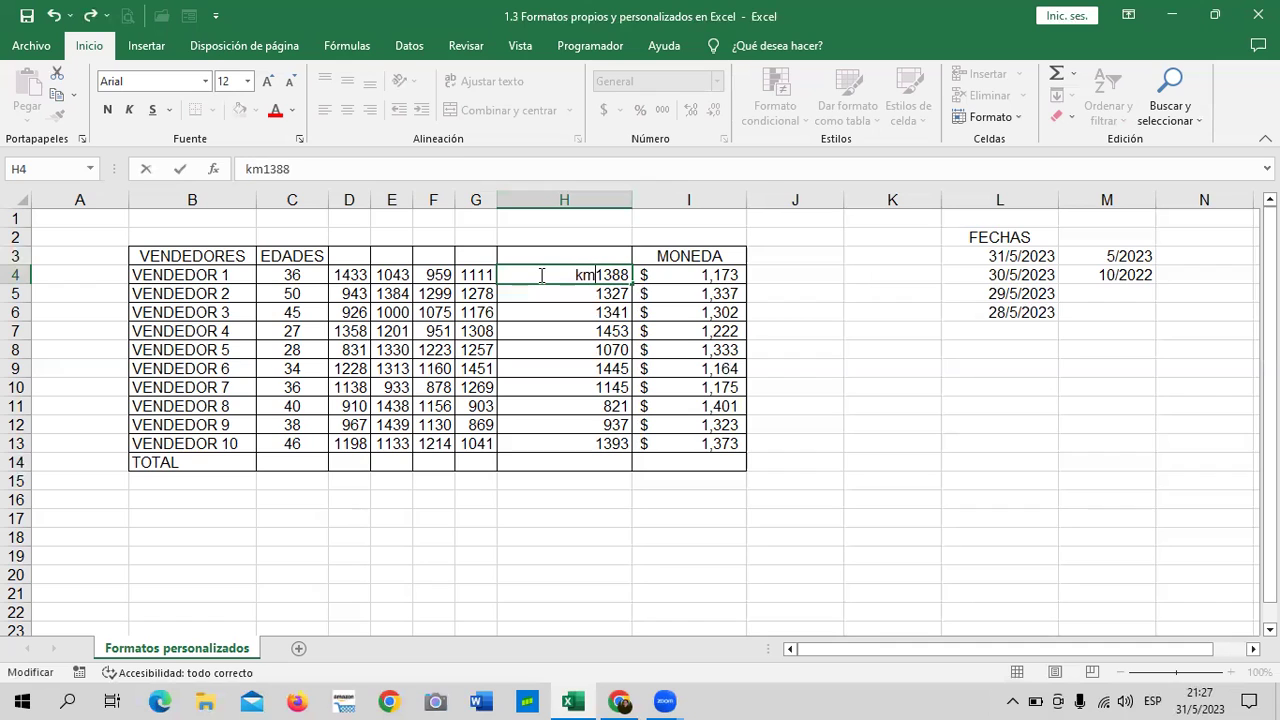
key("Return")
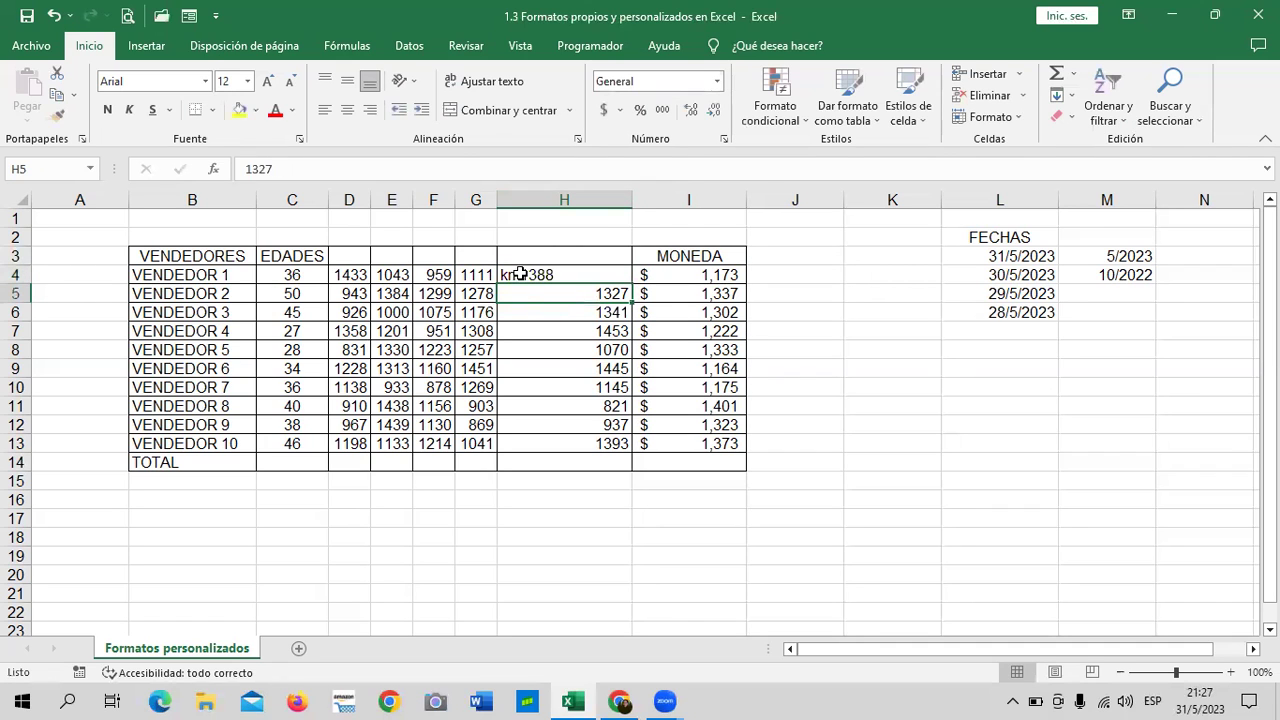
double_click(519, 275)
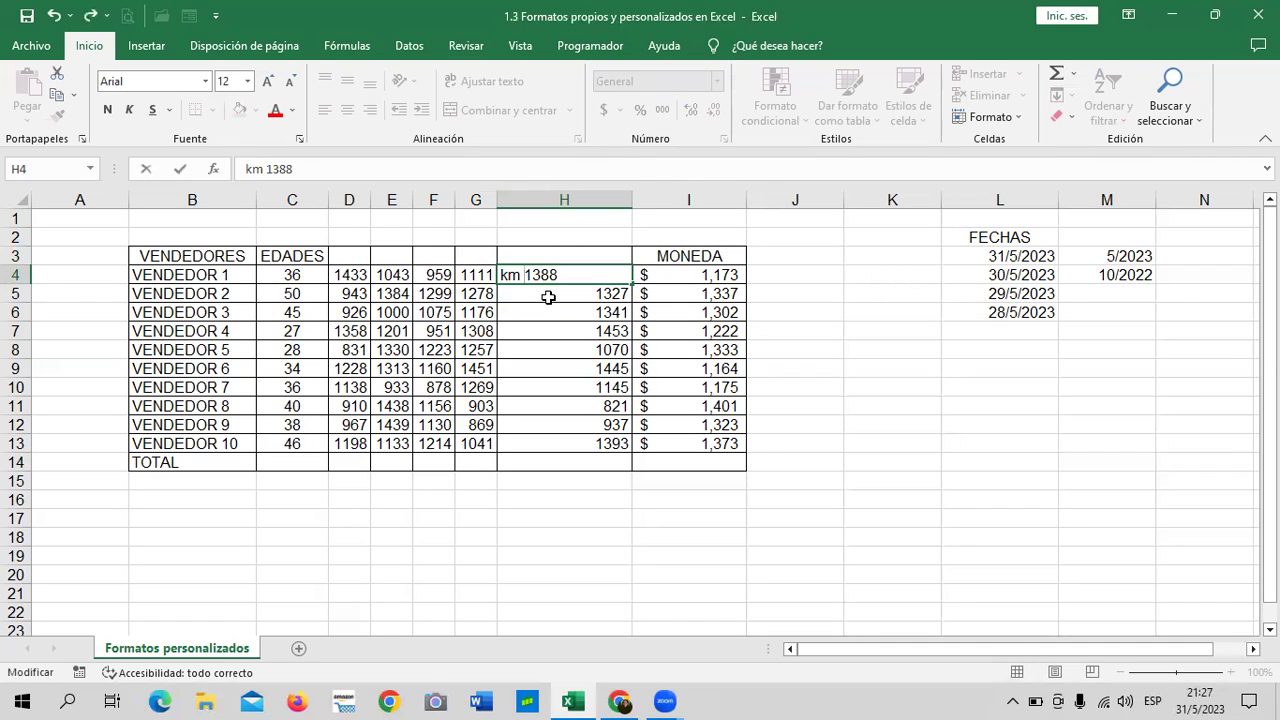
key("Return")
left_click(542, 258)
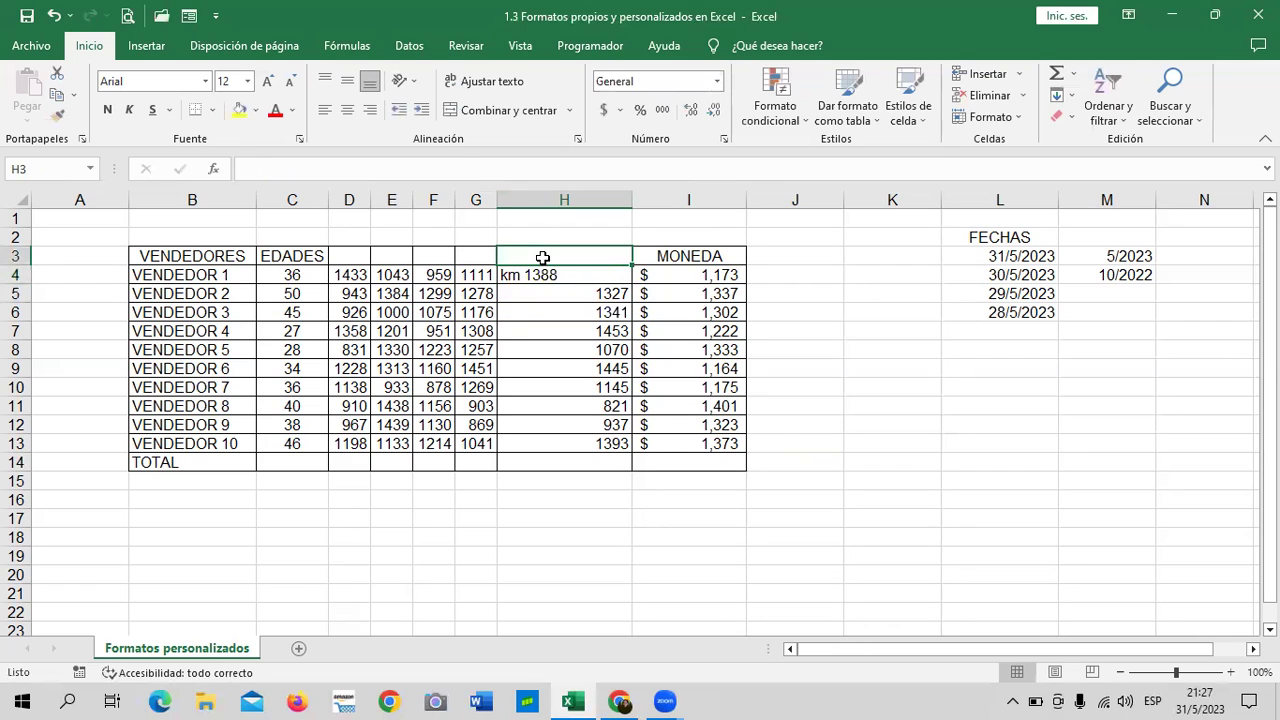
type("KILOMETROS")
key("Return")
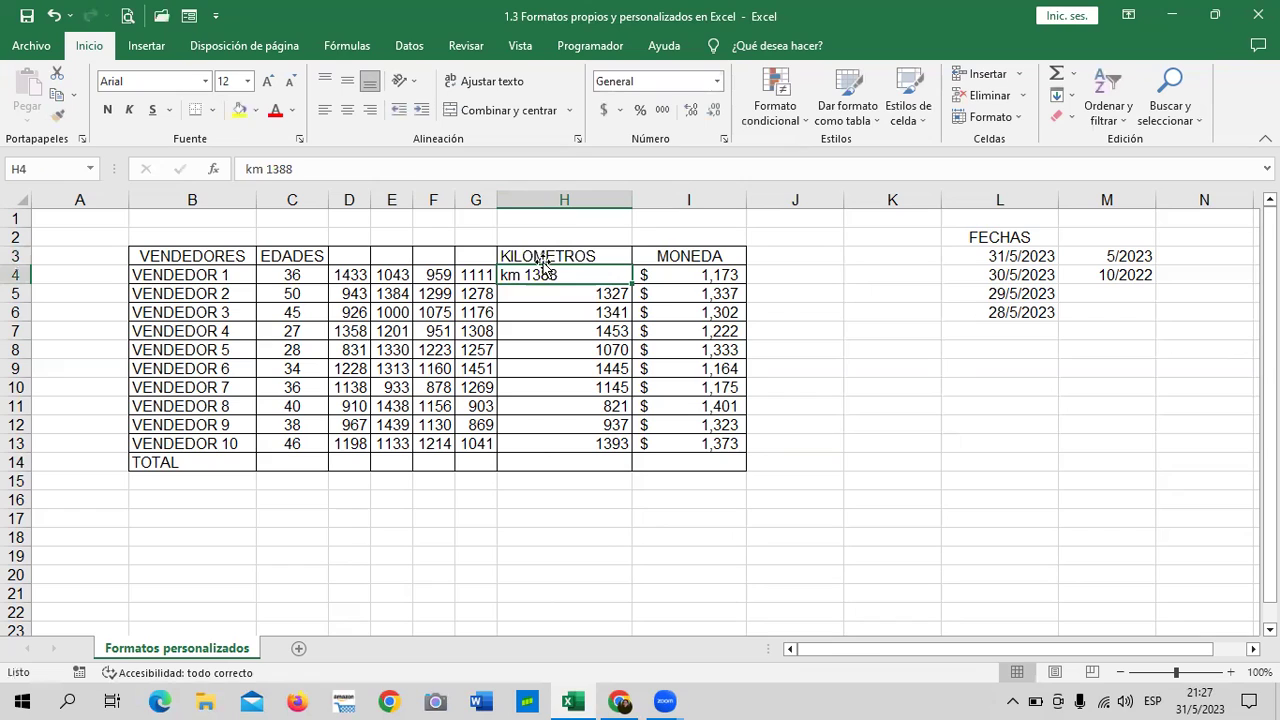
left_click(550, 344)
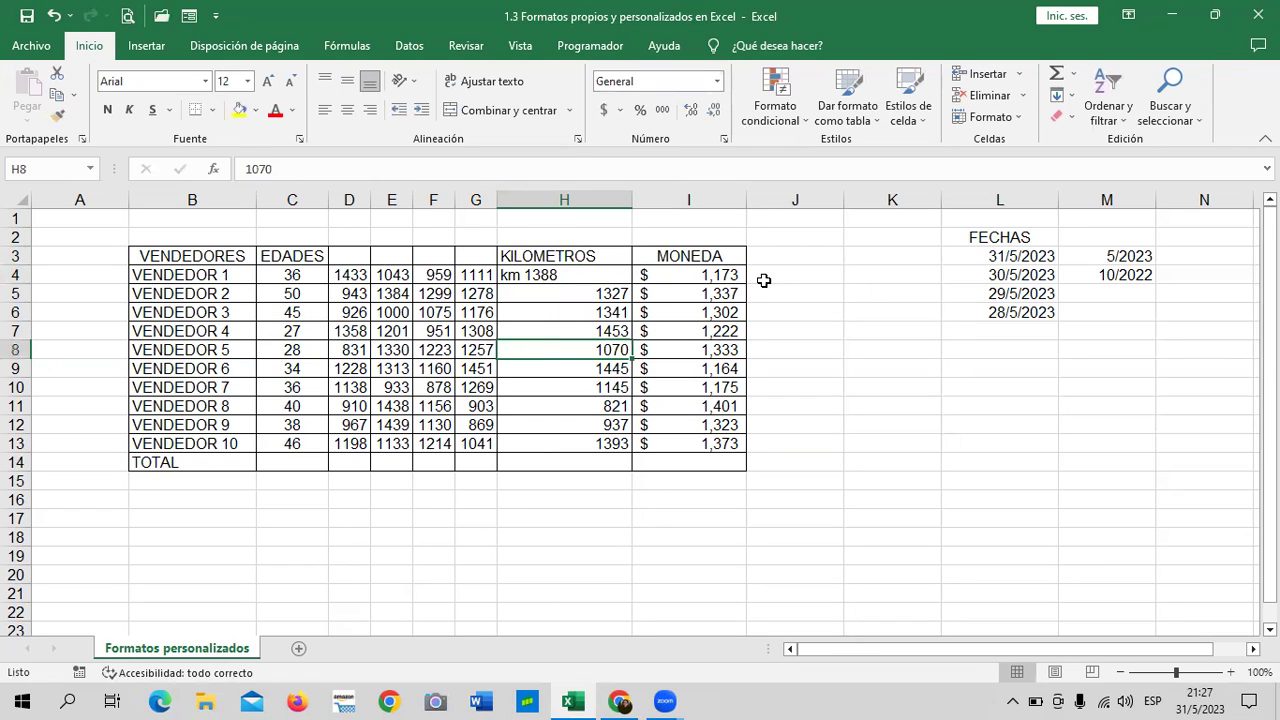
left_click(555, 275)
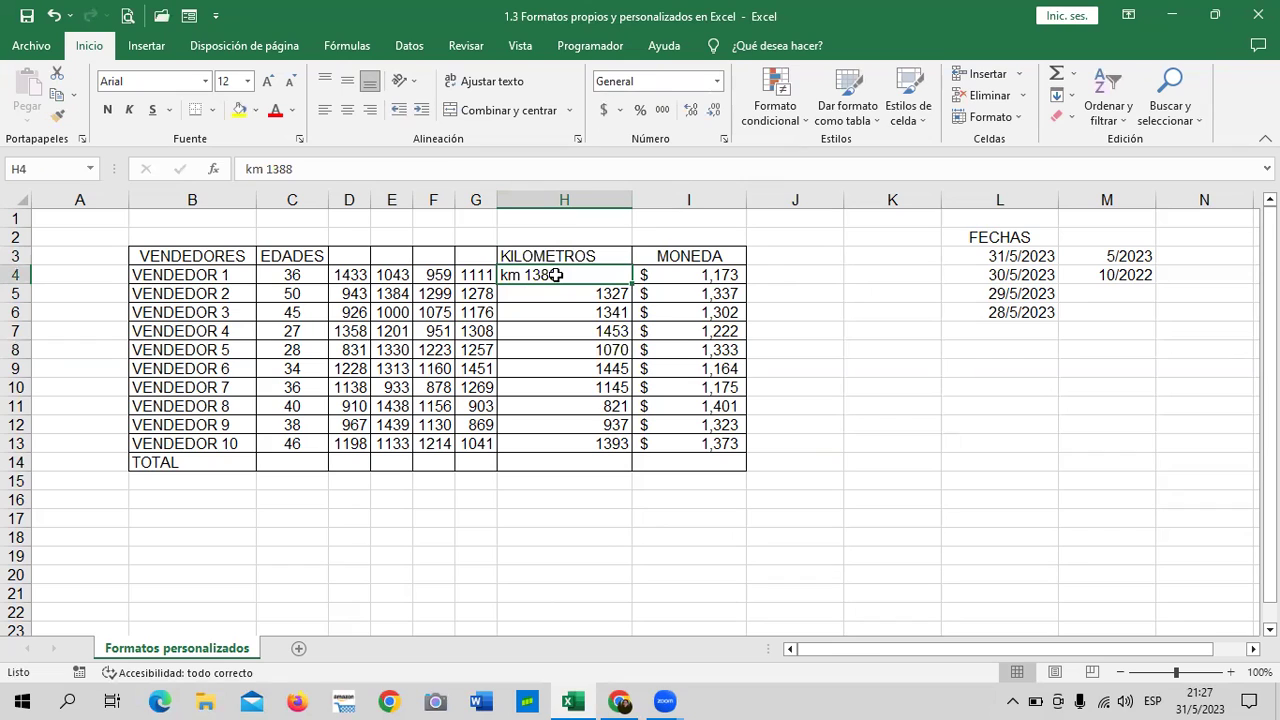
left_click(553, 292)
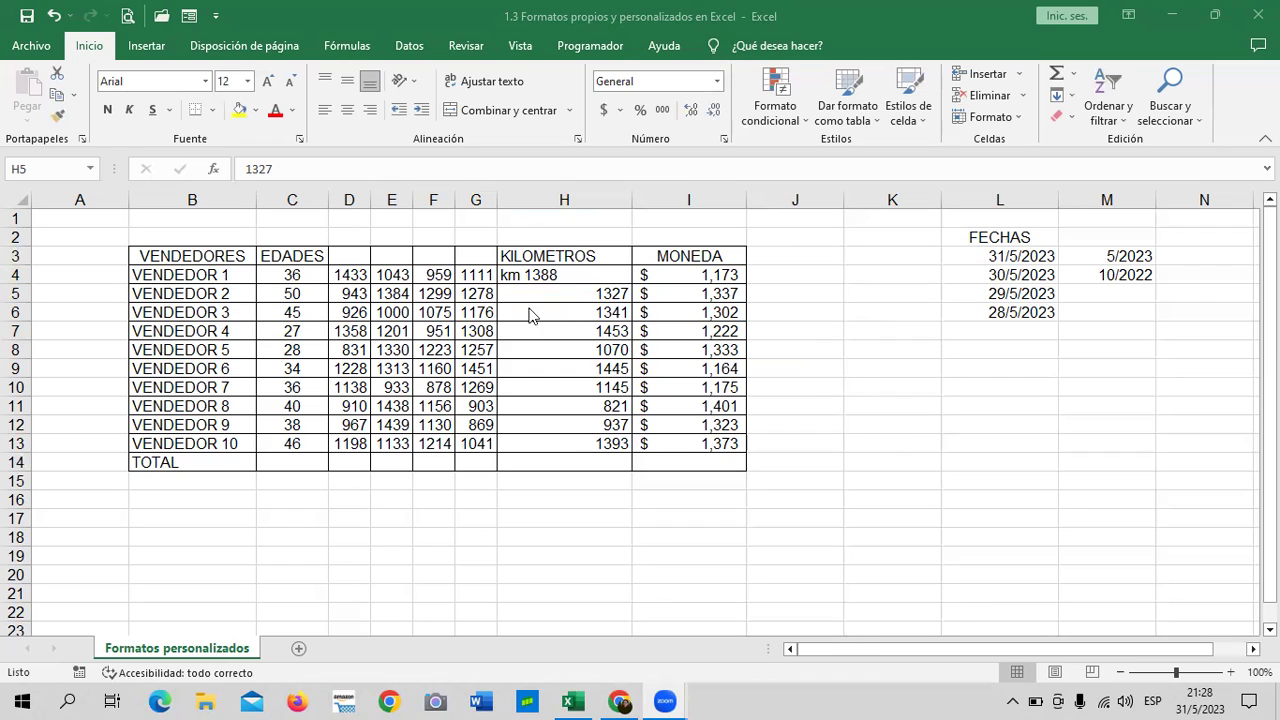
Select the KILOMETROS values to preview their sum in the status bar
left_click(582, 274)
left_click(549, 457)
left_click_drag(595, 276, 602, 453)
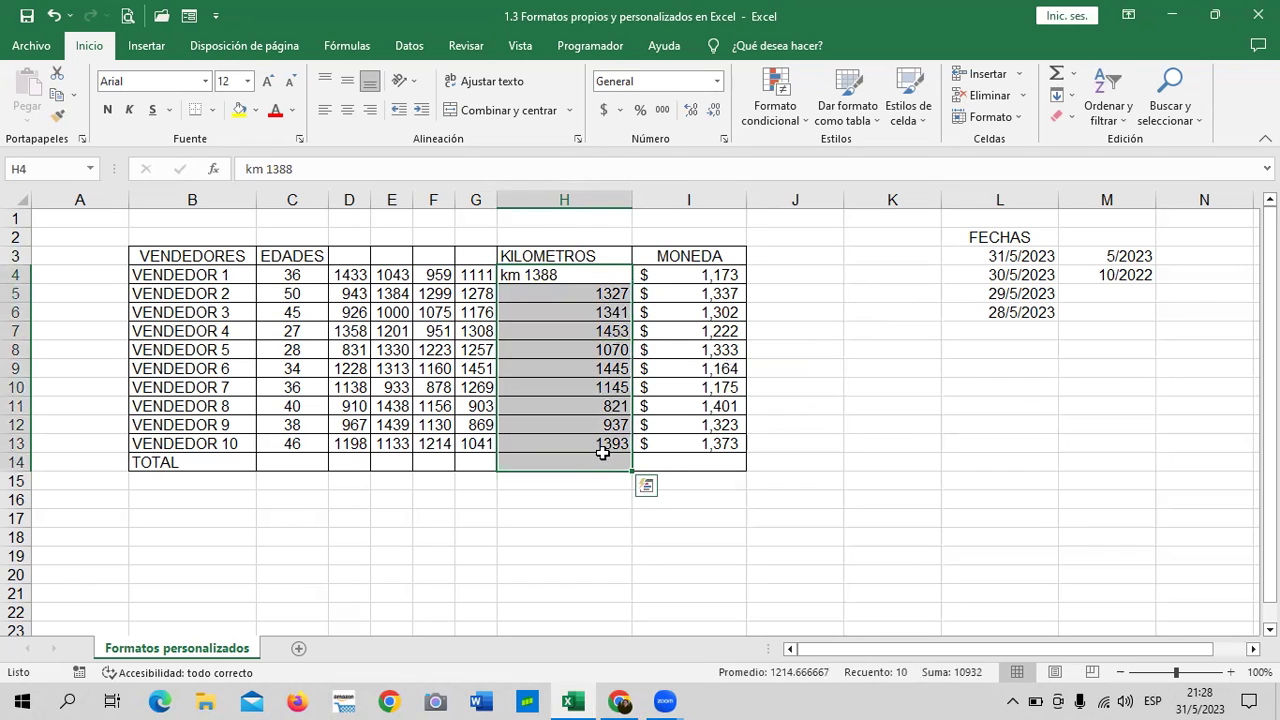
left_click(836, 460)
Enter =SUMA(H4:H13) in TOTAL cell H14, which shows 10932
left_click(584, 462)
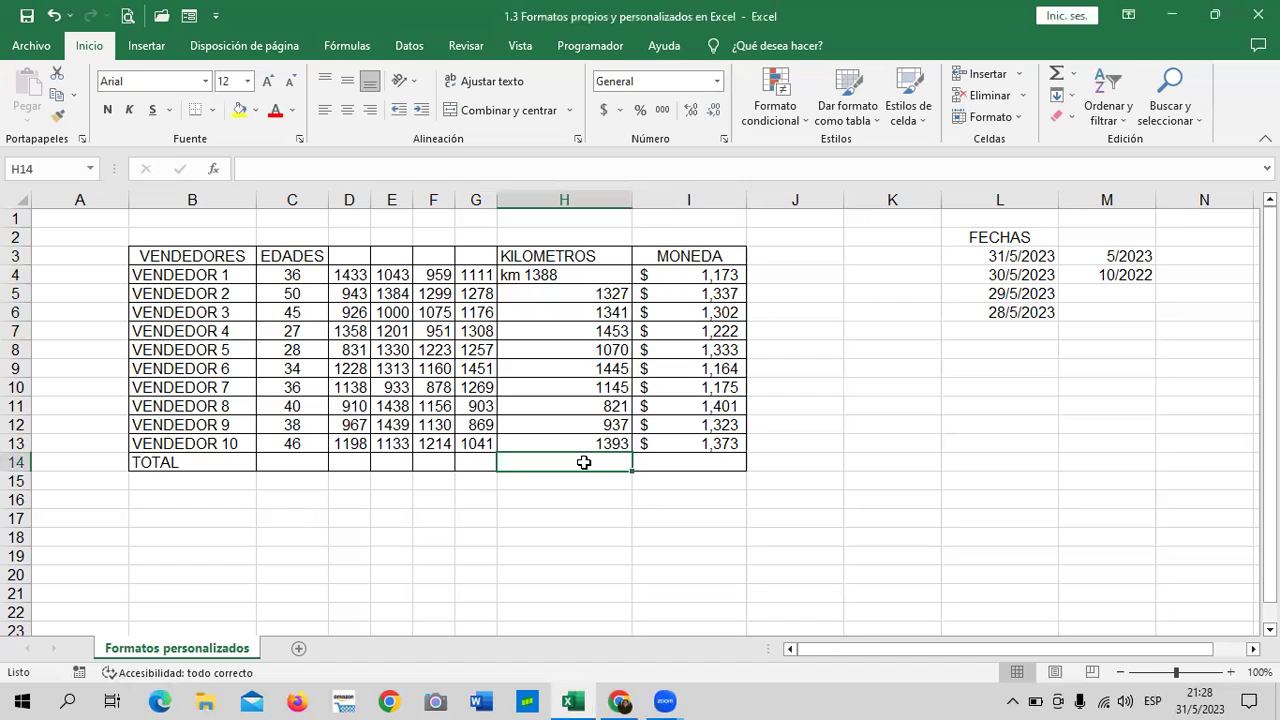
type("=SUMA")
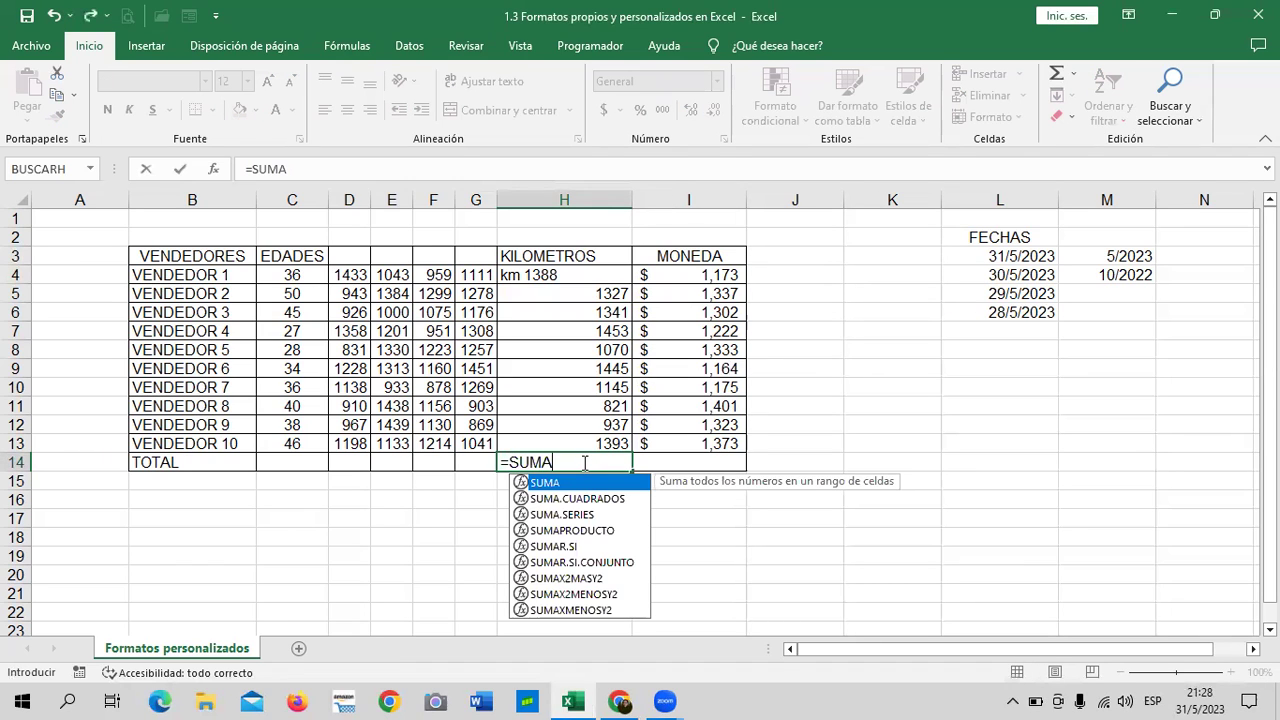
type("(")
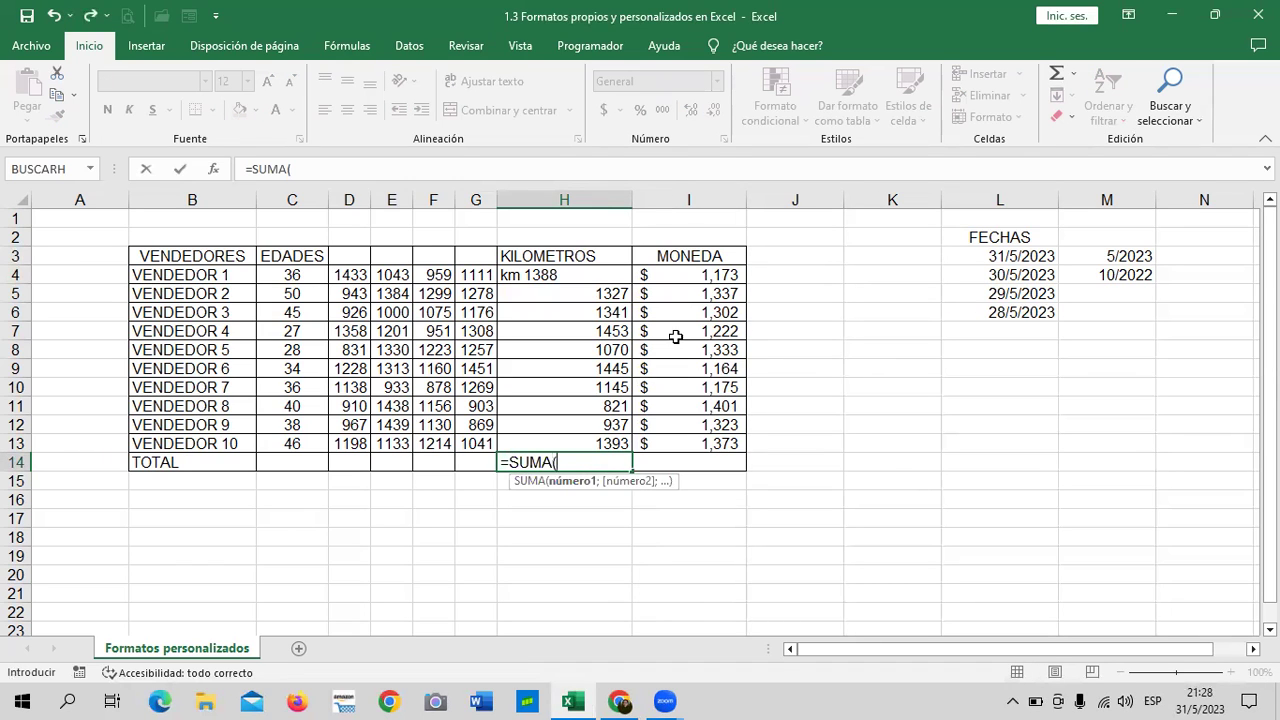
mouse_move(603, 268)
left_mouse_down()
mouse_move(607, 428)
mouse_move(641, 448)
left_mouse_up()
type(")")
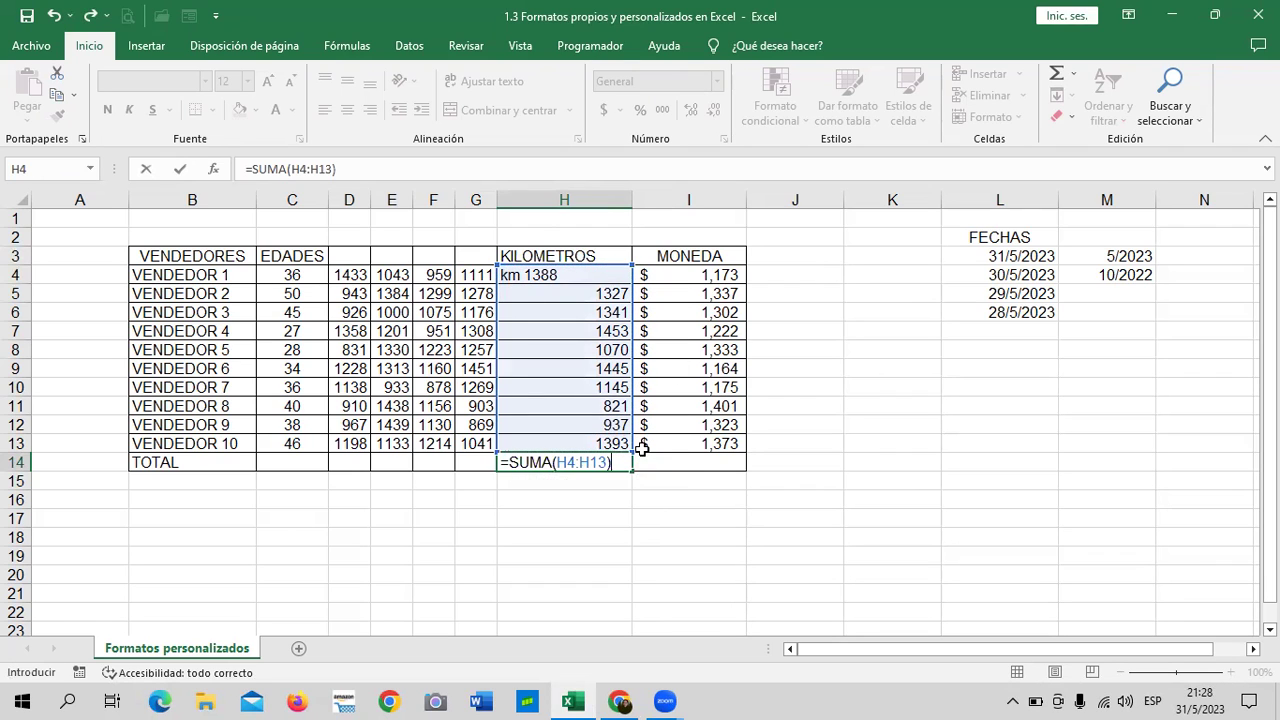
key("Return")
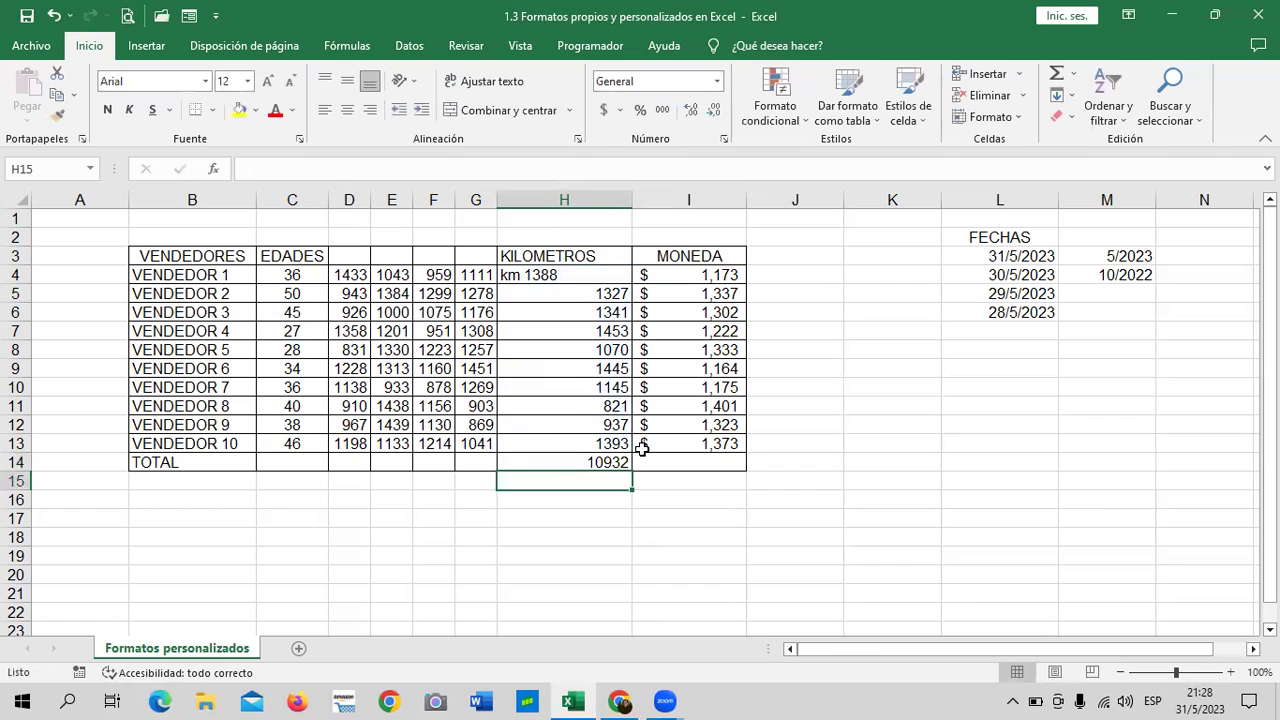
left_click(566, 462)
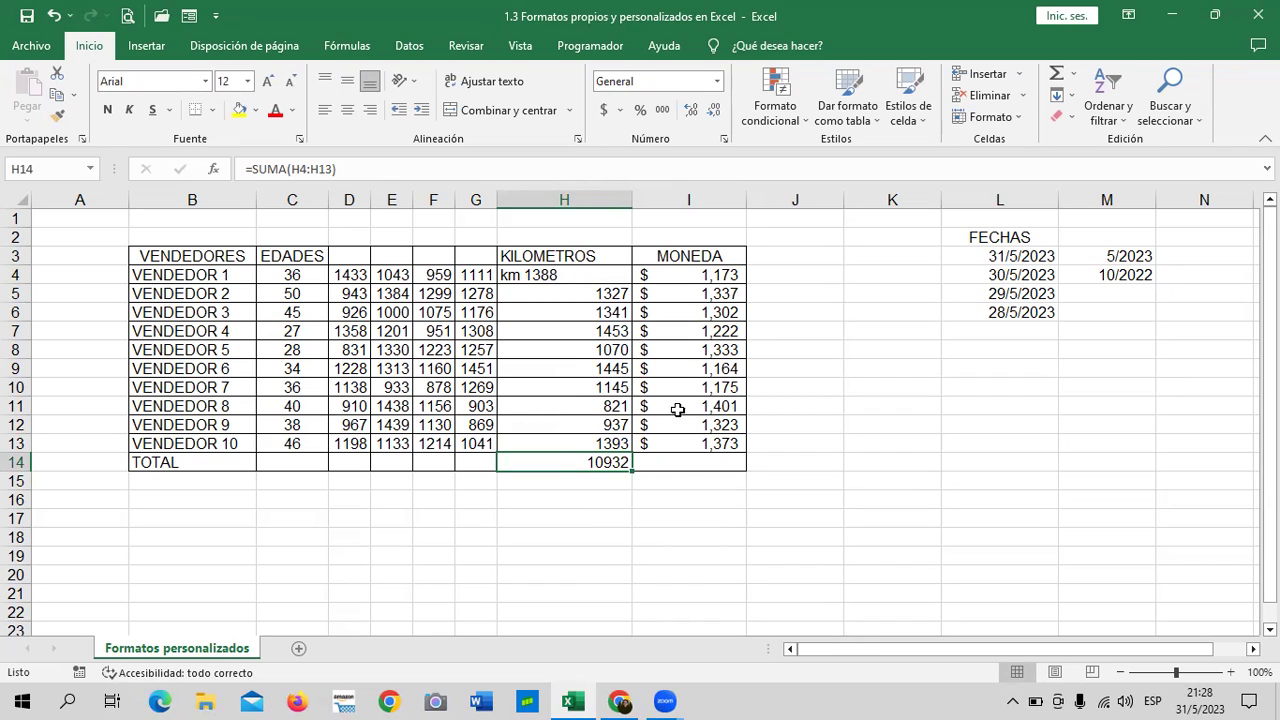
Remove the 'km' prefix from cell H4 so it holds the number 1388
double_click(522, 275)
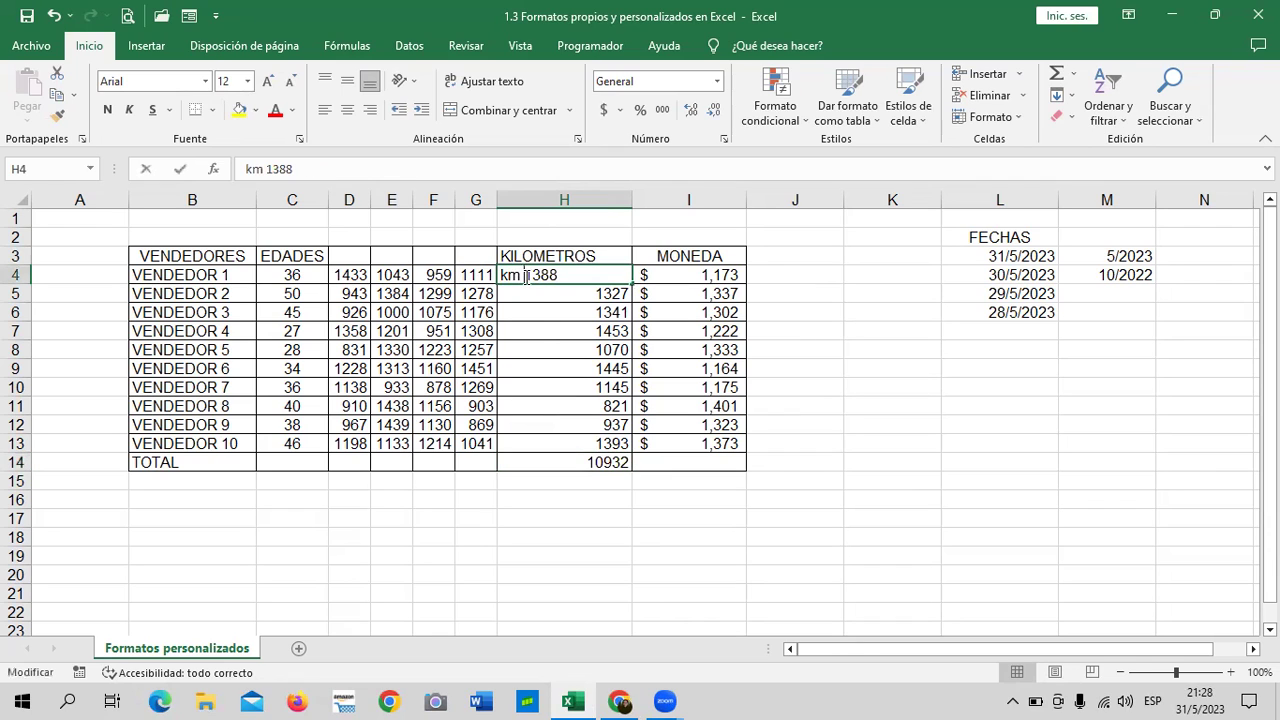
key("BackSpace")
key("BackSpace")
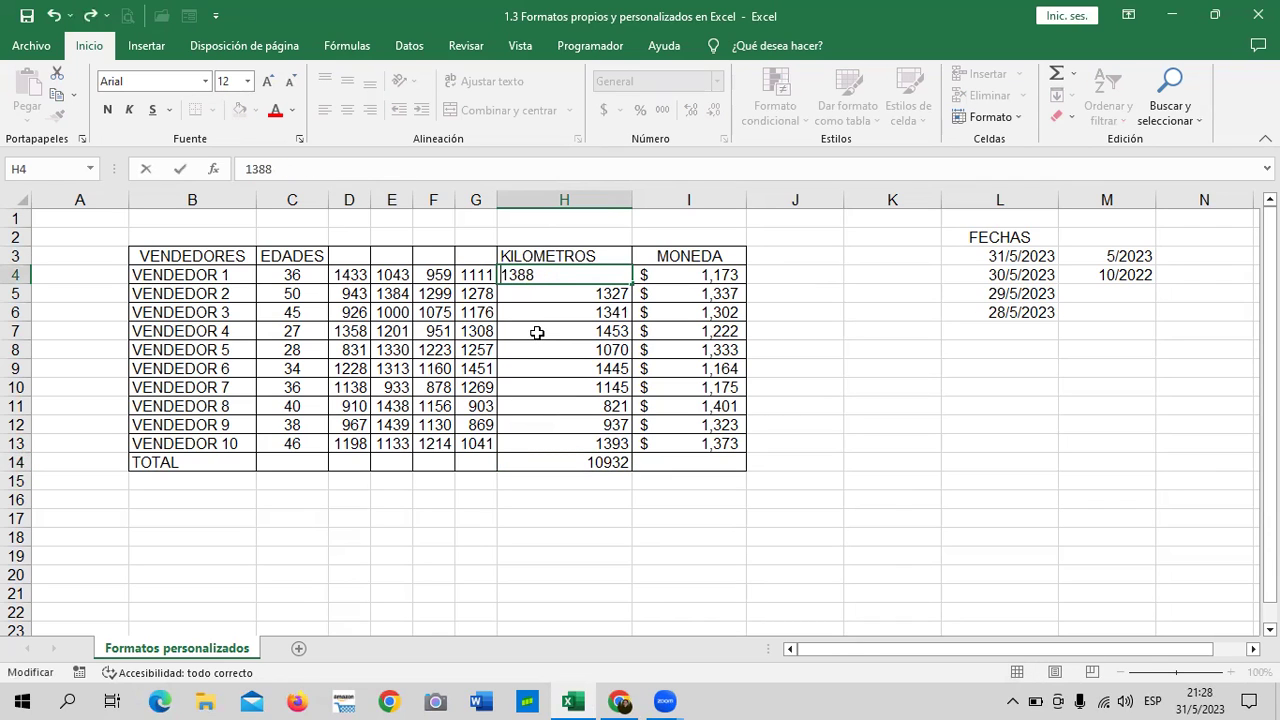
key("Return")
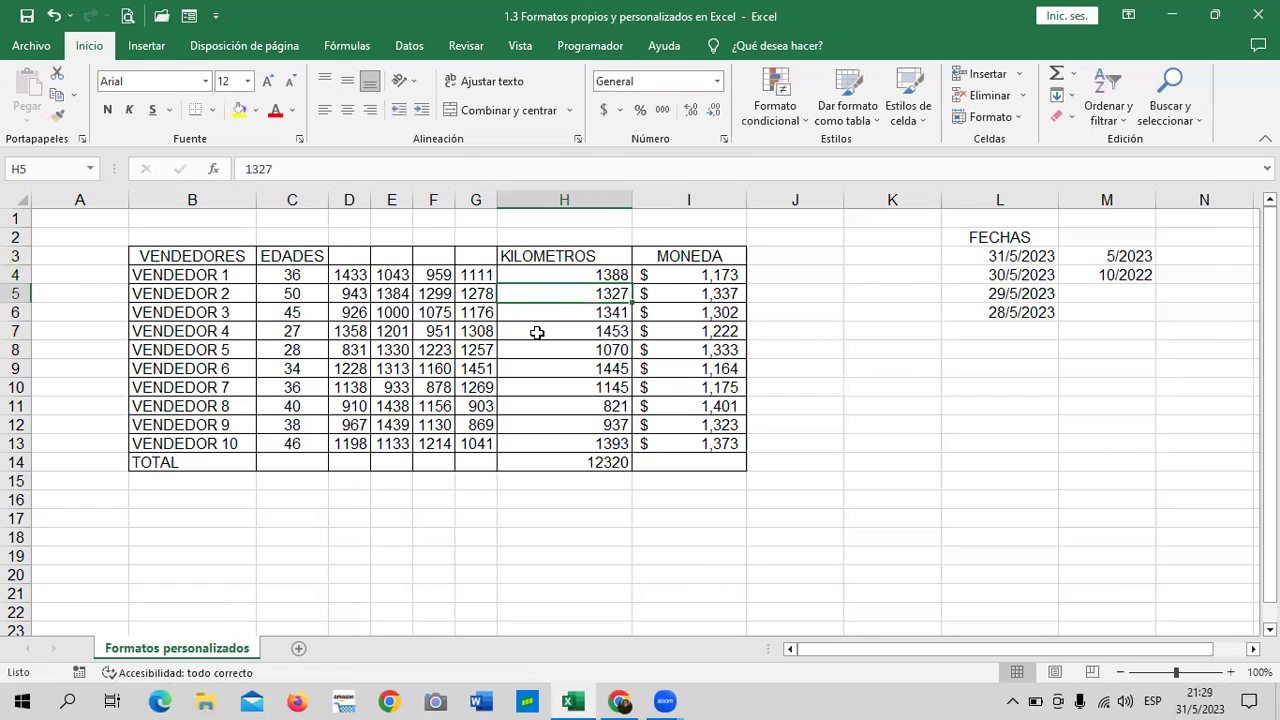
Check the corrected KILOMETROS values, with the total now at 12320
left_click(547, 276)
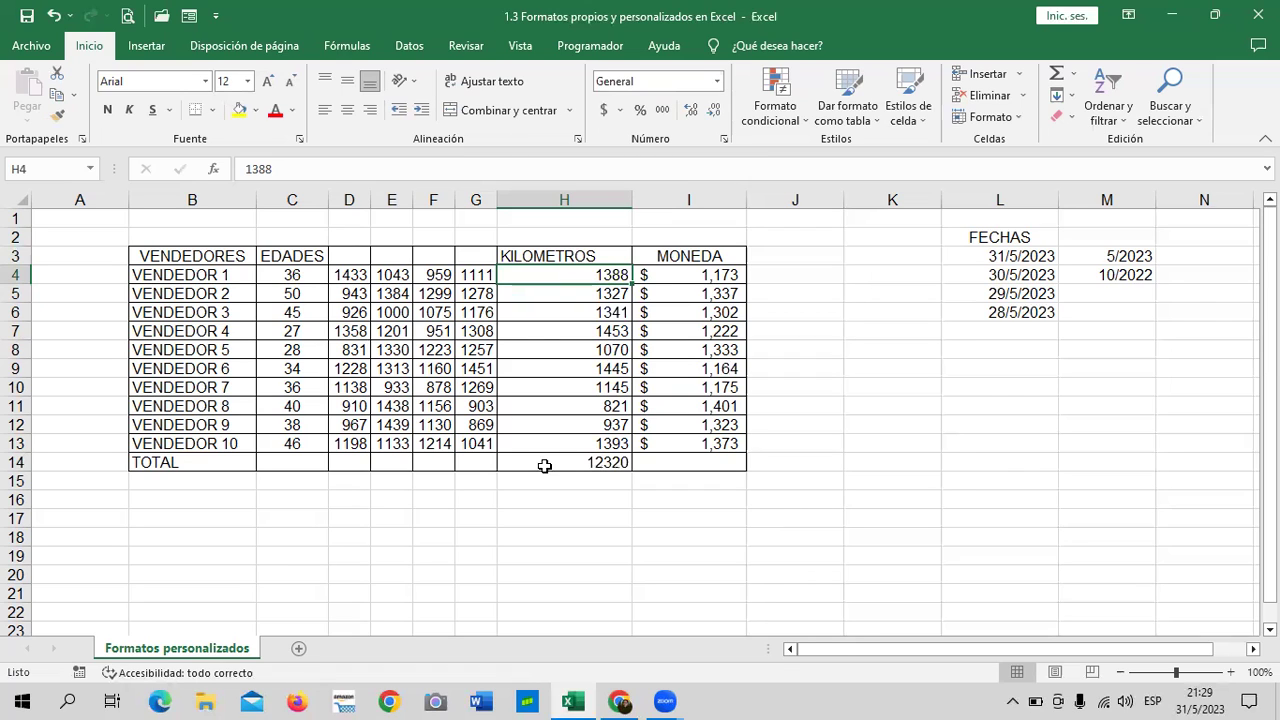
left_click(578, 301)
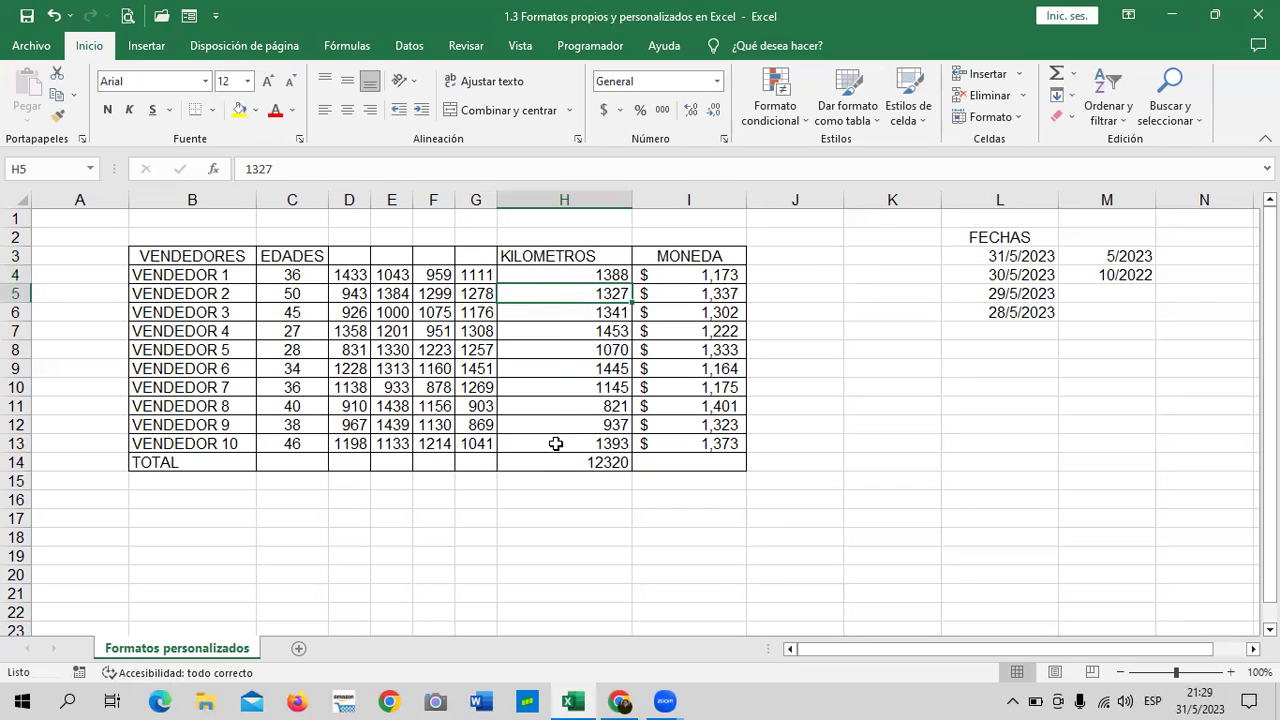
left_click(562, 270)
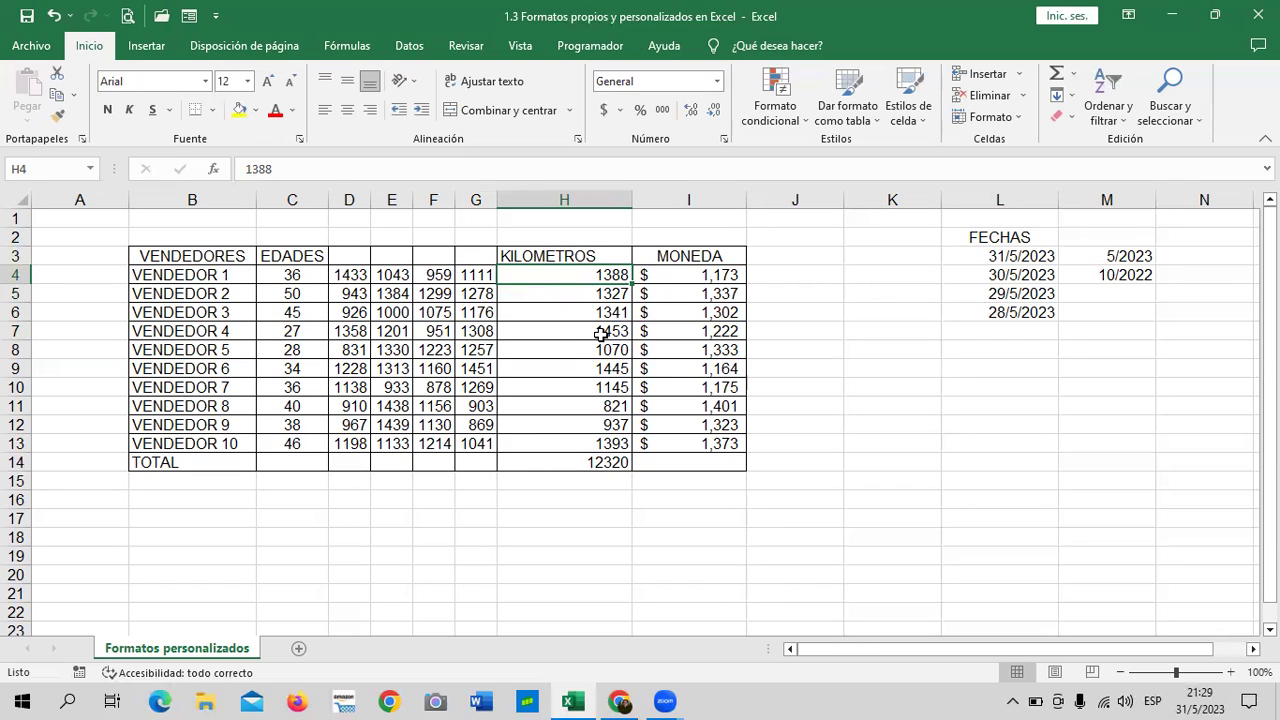
left_click(840, 438)
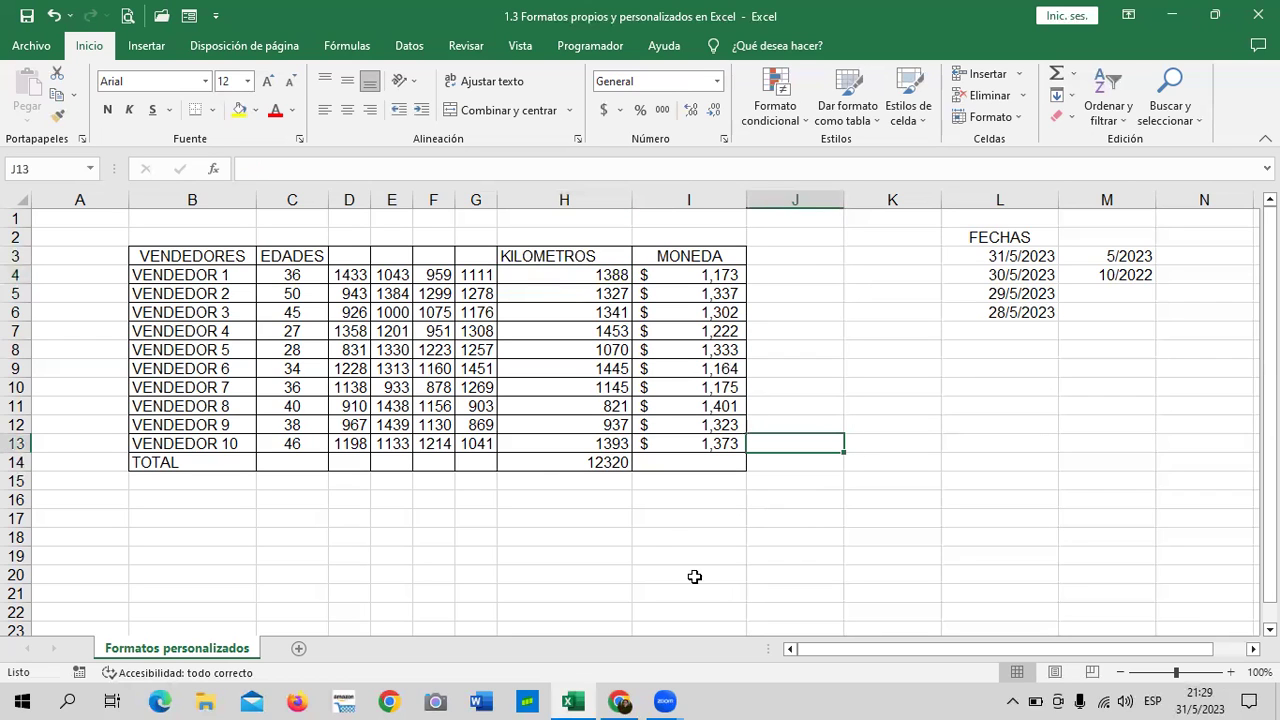
mouse_move(596, 698)
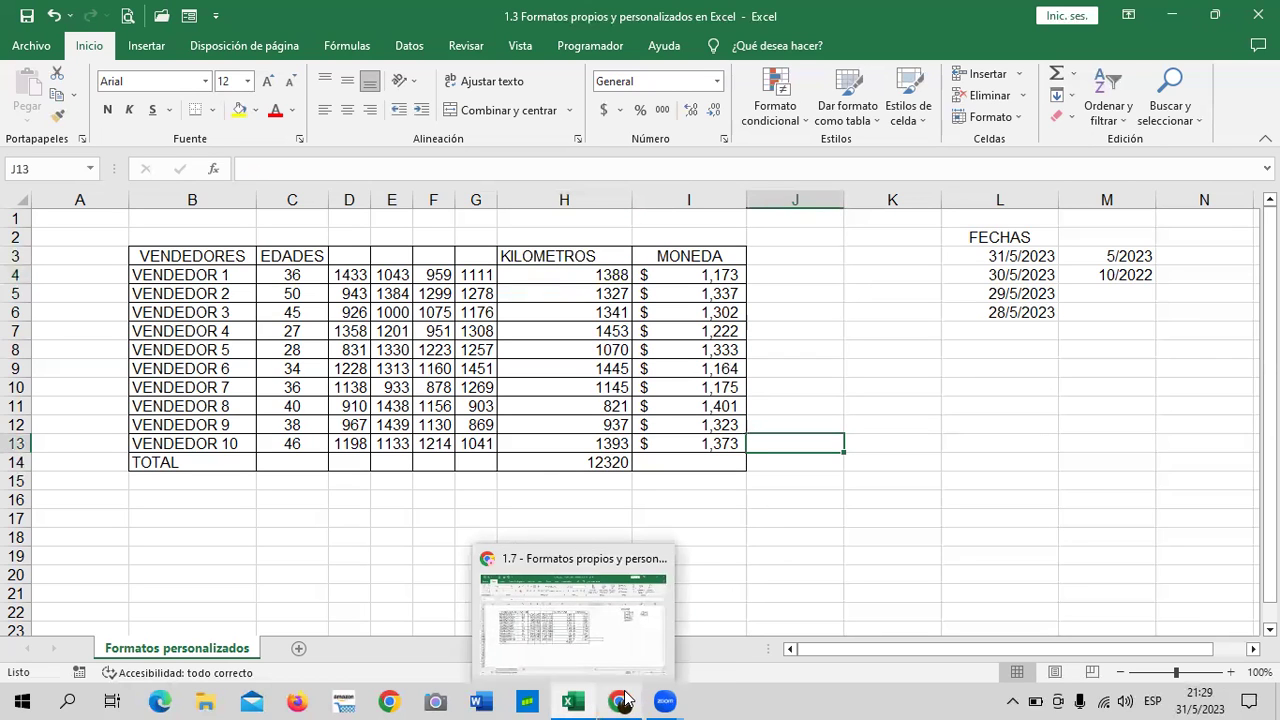
Play the lesson 1.7 video in Chrome, raising the volume and lowering the brightness
left_click(700, 628)
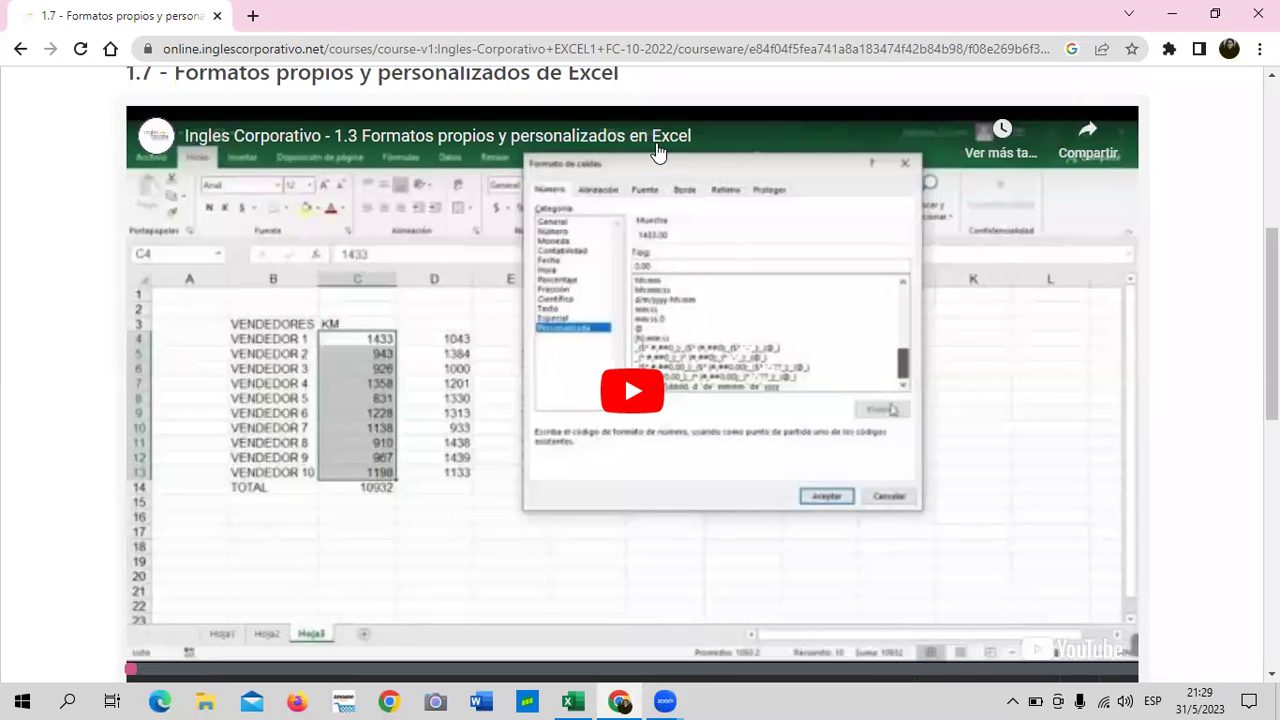
left_click(645, 398)
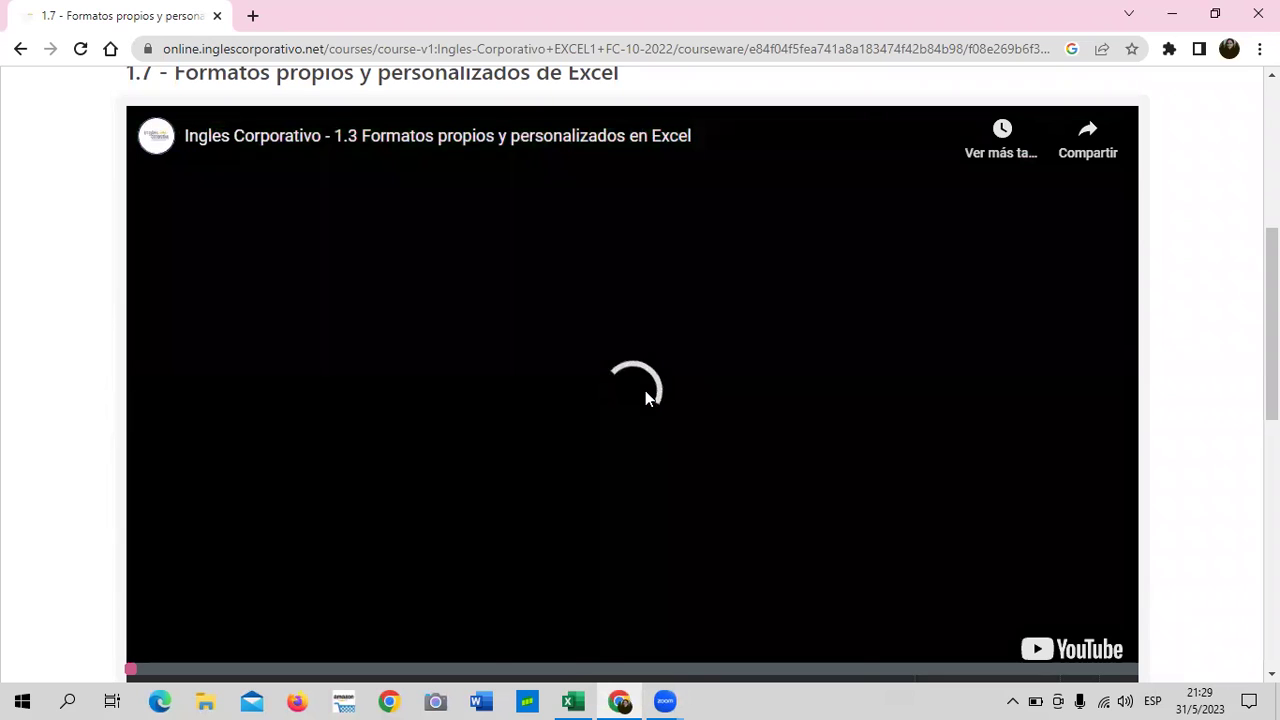
key("XF86AudioRaiseVolume")
key("XF86AudioRaiseVolume")
key("XF86AudioRaiseVolume")
key("XF86AudioRaiseVolume")
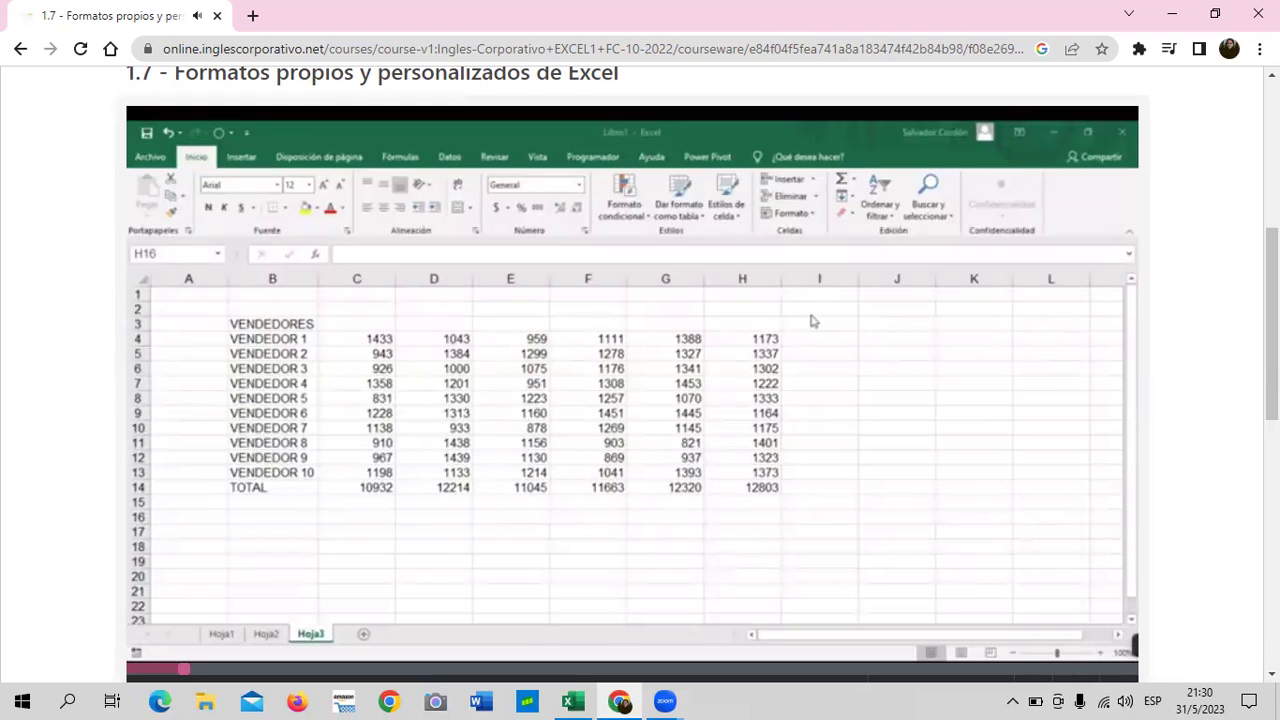
mouse_move(645, 397)
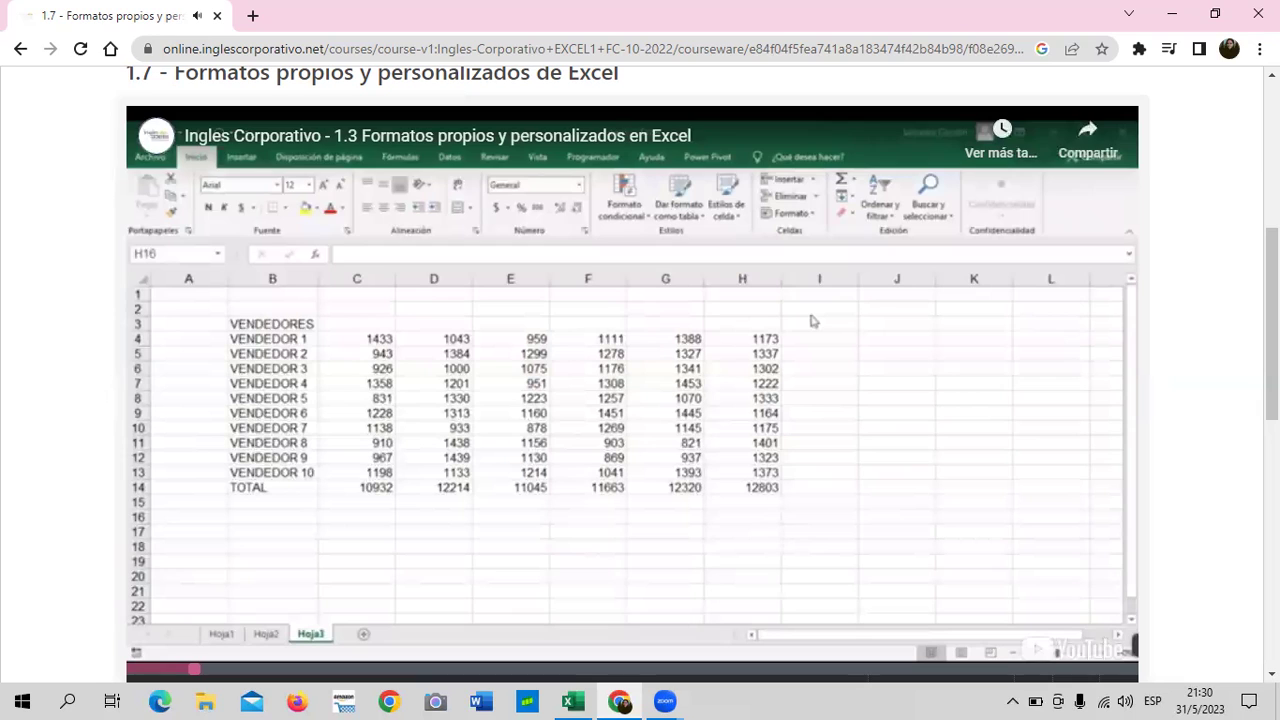
key("XF86MonBrightnessDown")
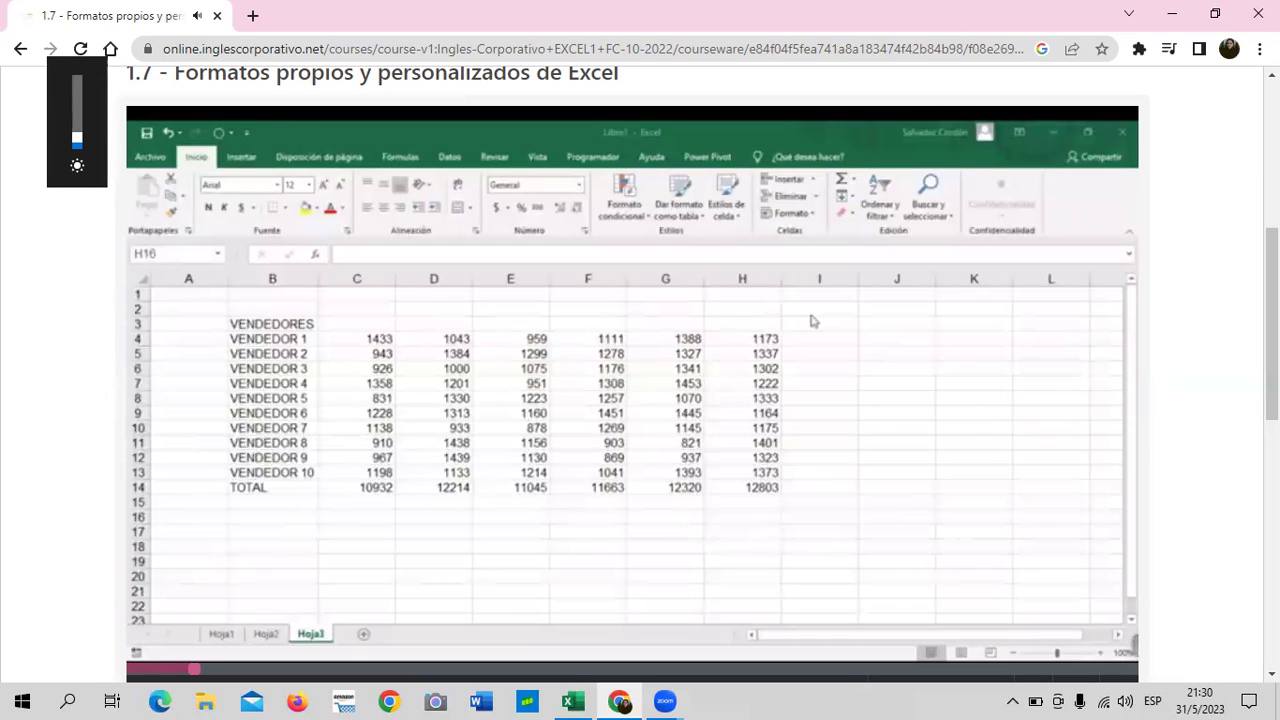
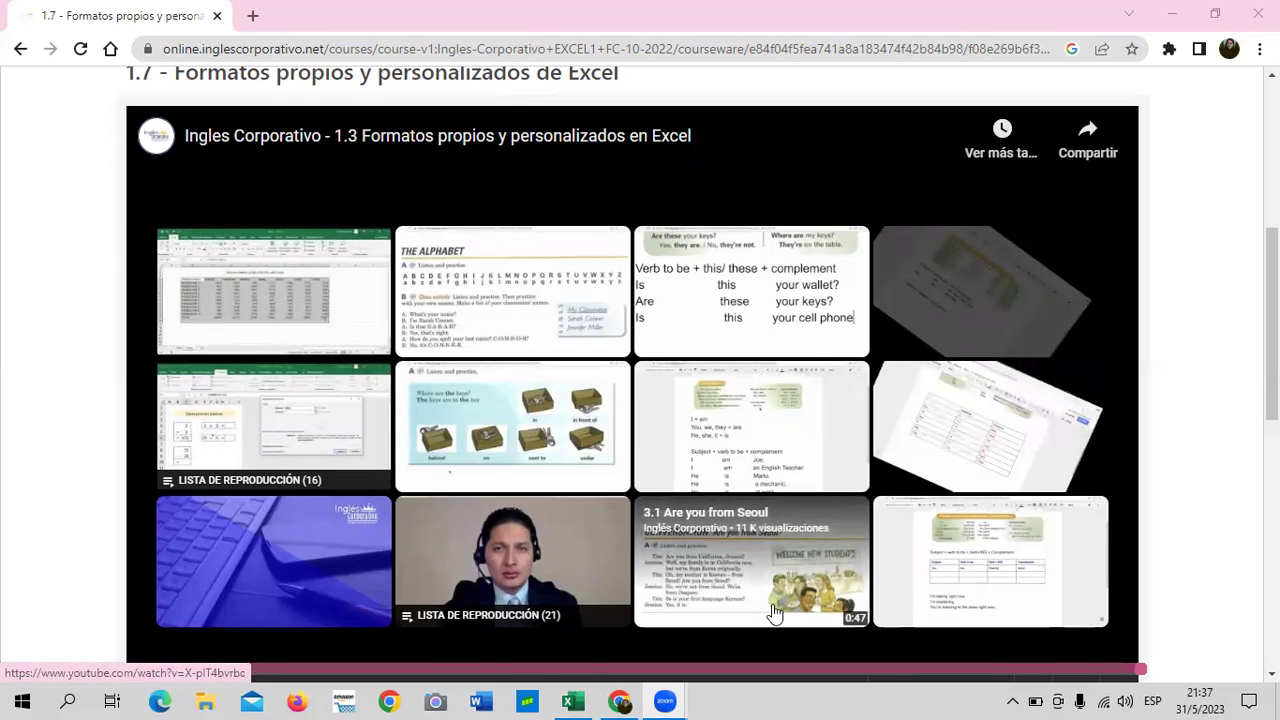
Switch from Chrome to the Excel workbook '1.3 Formatos propios y personalizados en Excel'
mouse_move(568, 699)
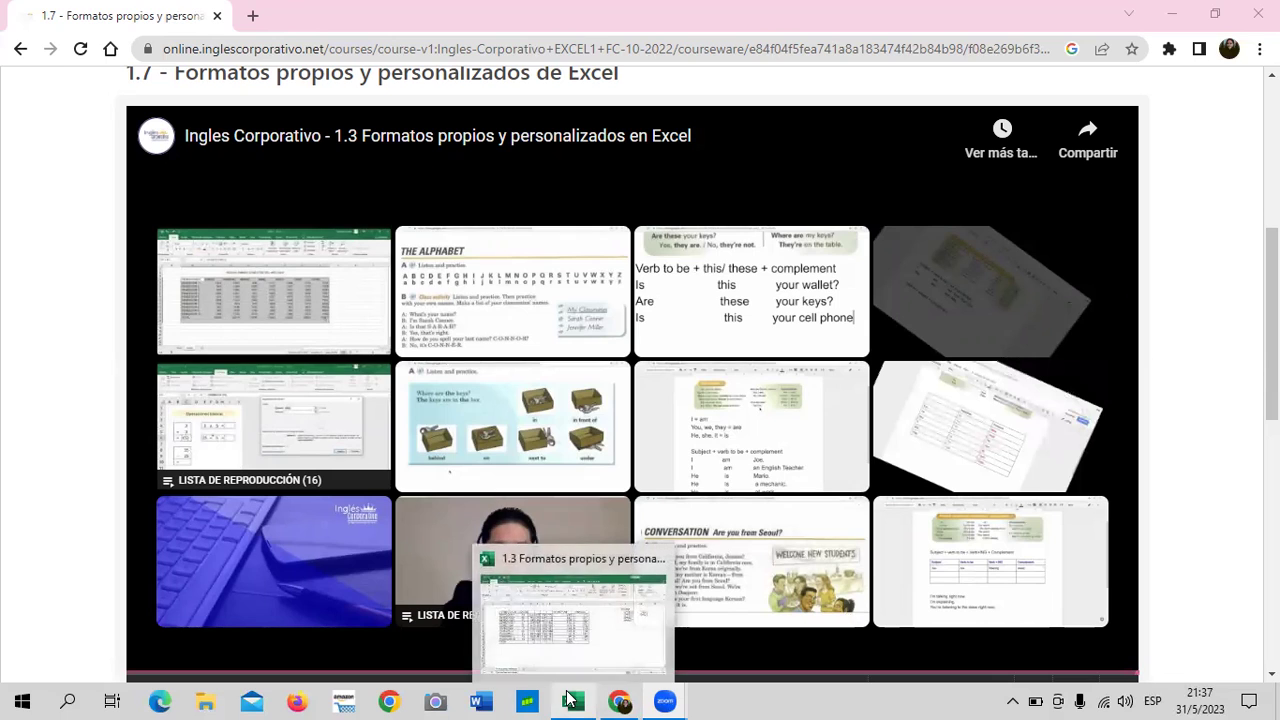
left_click(636, 632)
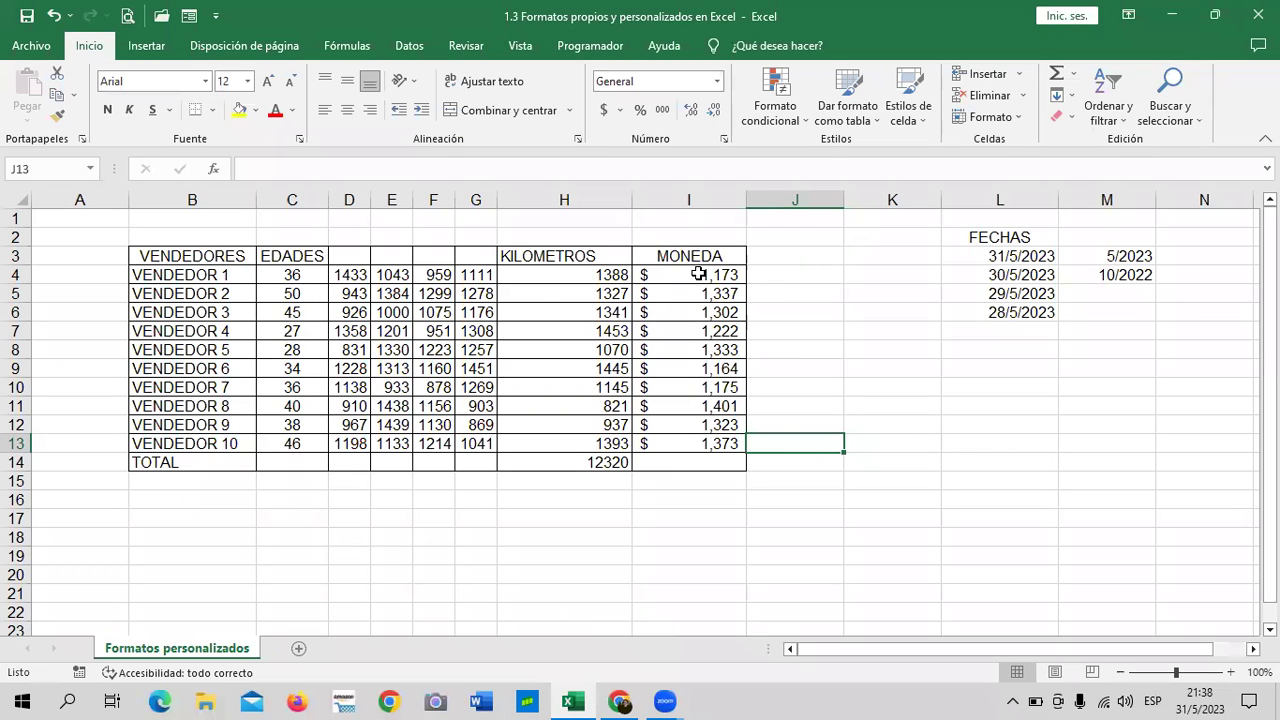
Inspect M3, H4 and the =SUMA(H4:H13) total in H14, then select the kilometre values H4:H13
left_click(1125, 259)
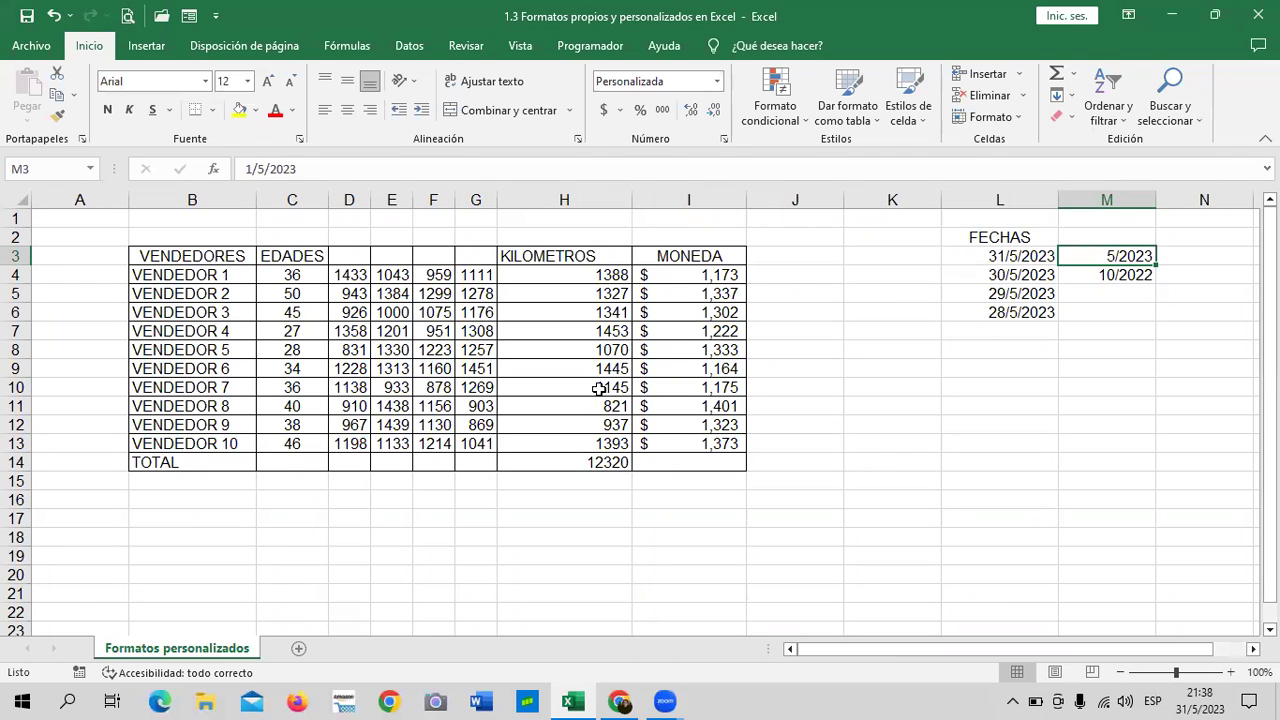
left_click(593, 273)
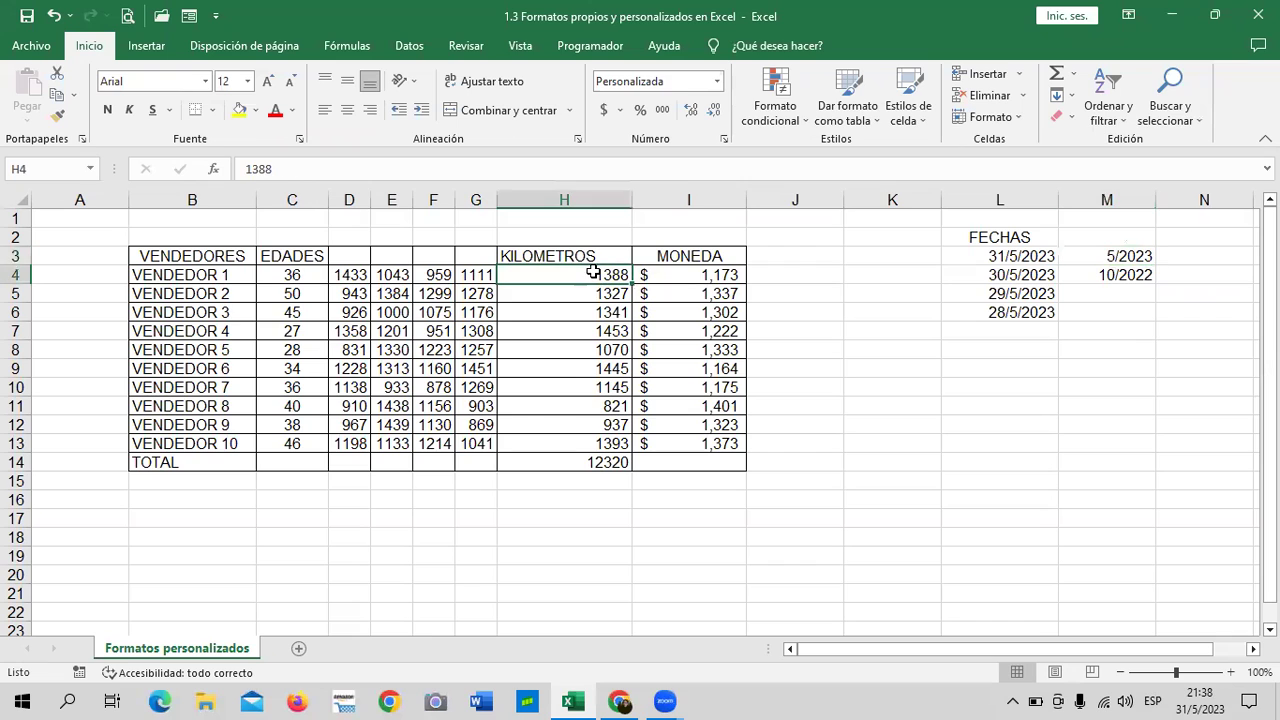
left_click(578, 462)
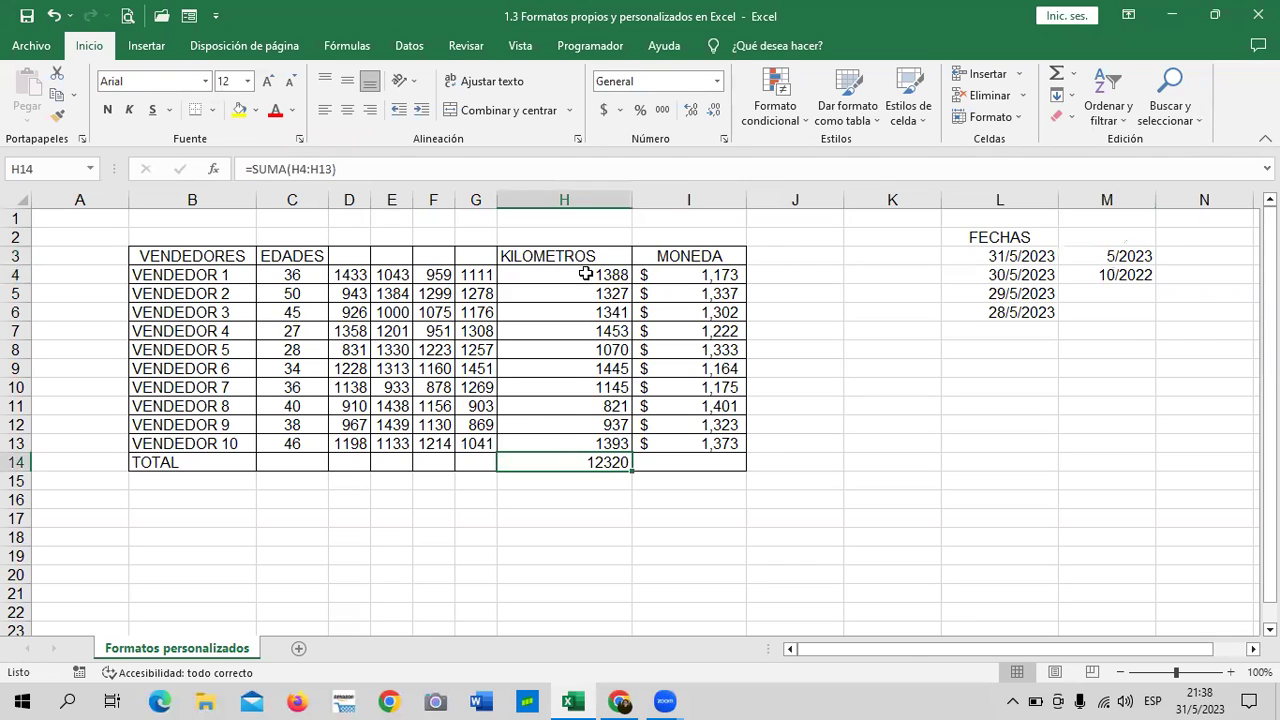
left_click_drag(586, 274, 580, 443)
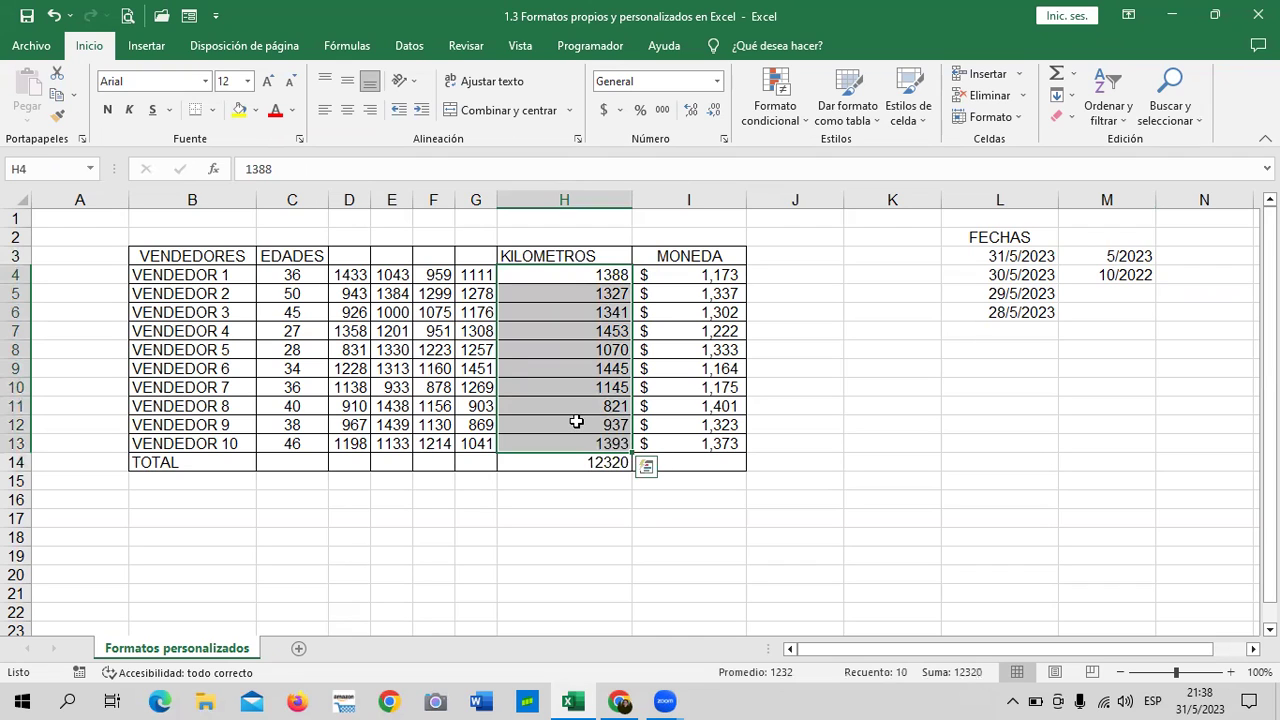
left_click(830, 570)
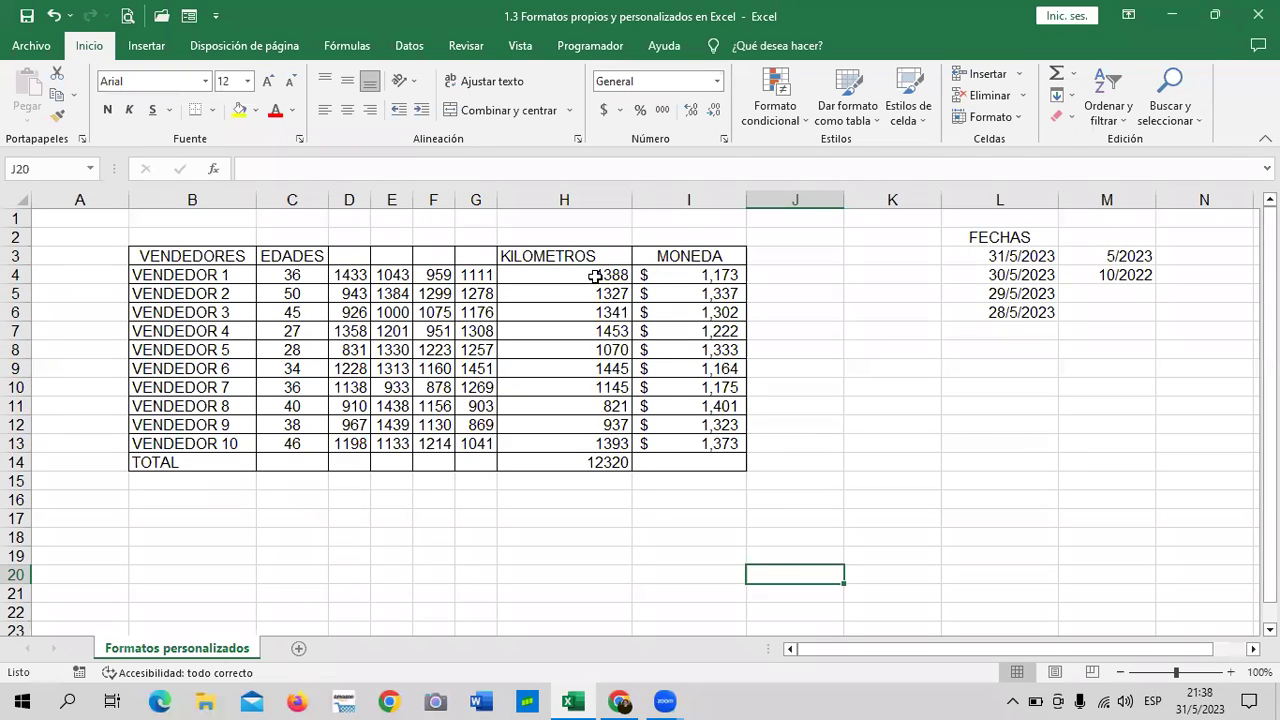
left_click_drag(595, 275, 586, 439)
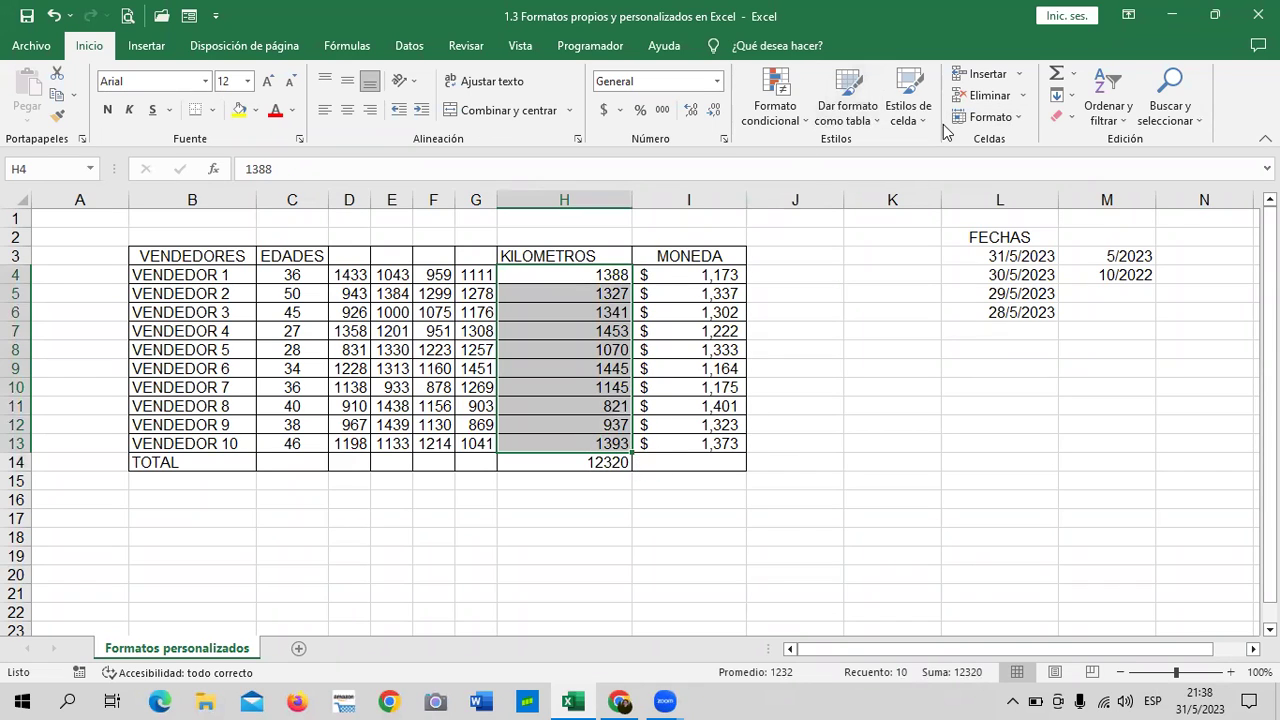
Bring up the custom number format codes for H4:H13, previewing the 0.00 and 0 codes
left_click(717, 81)
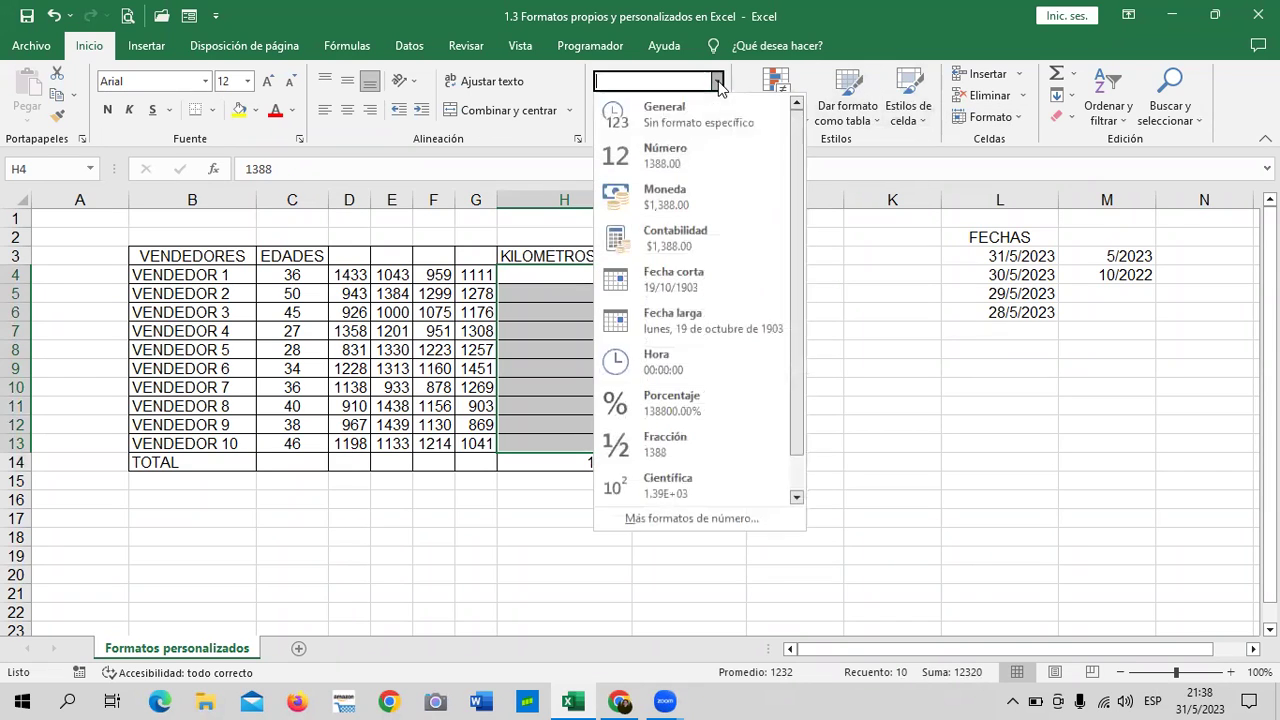
left_click(650, 519)
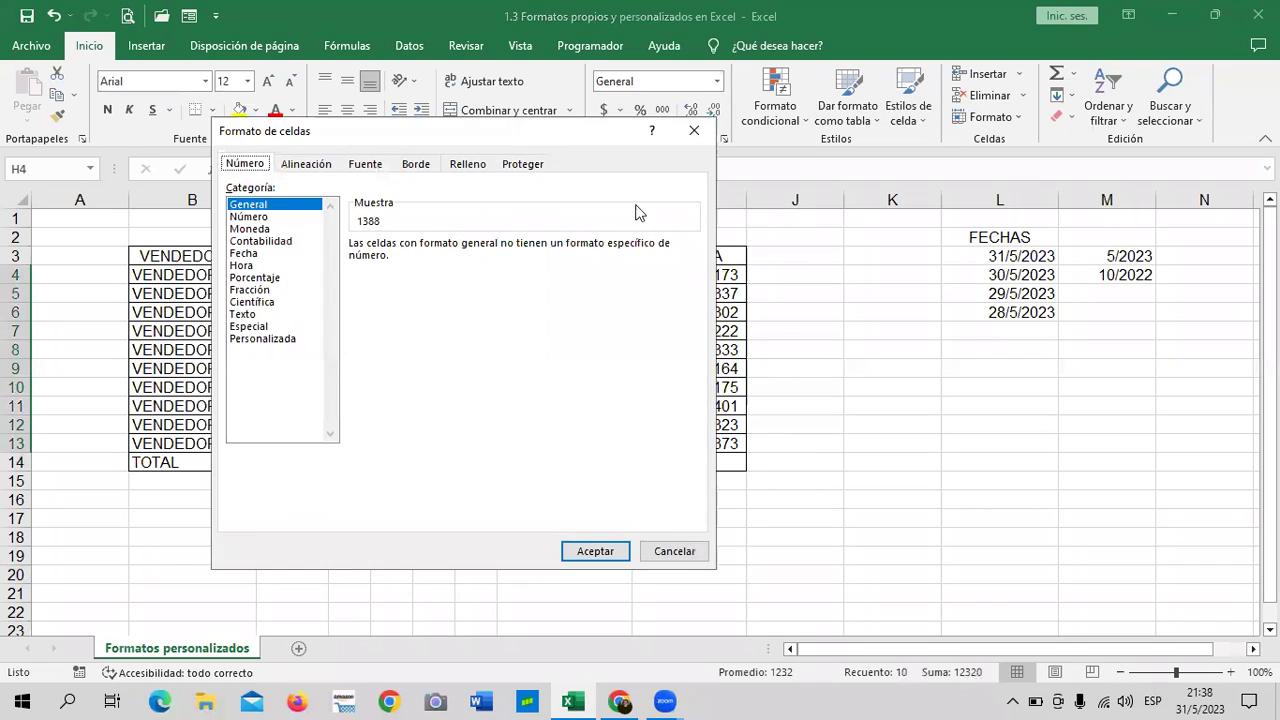
left_click(287, 341)
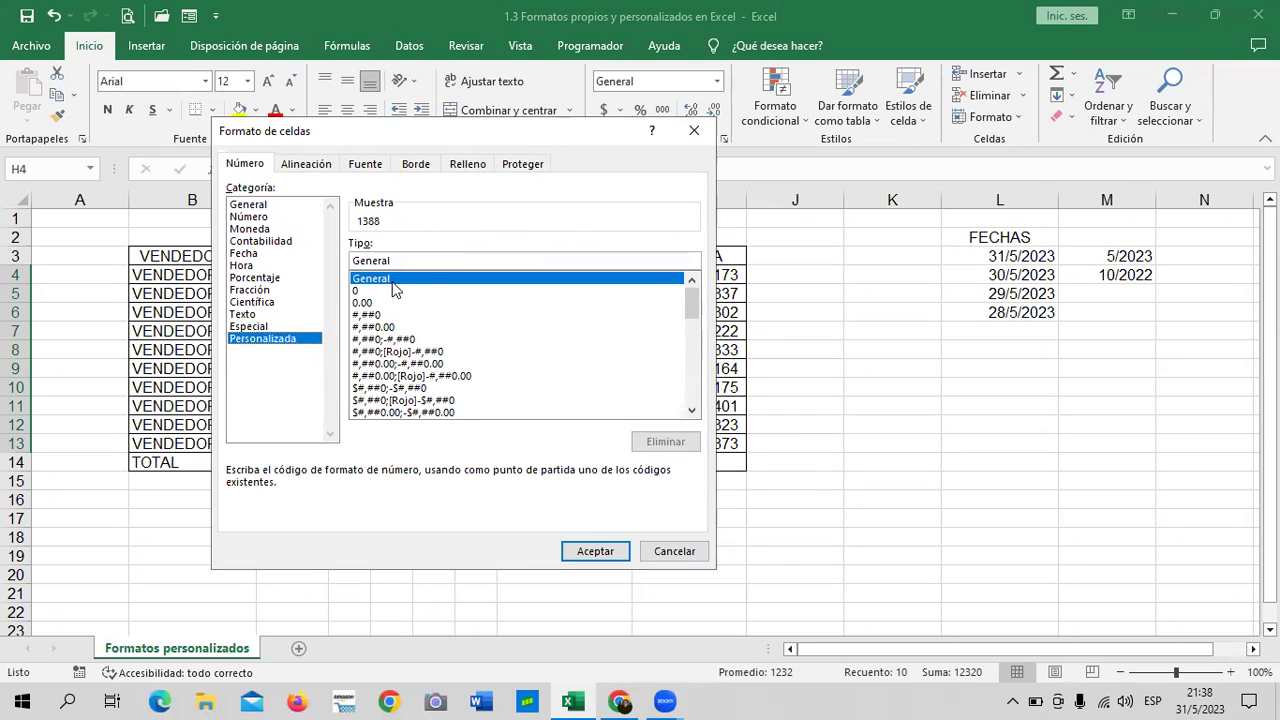
left_click(360, 302)
left_click(357, 291)
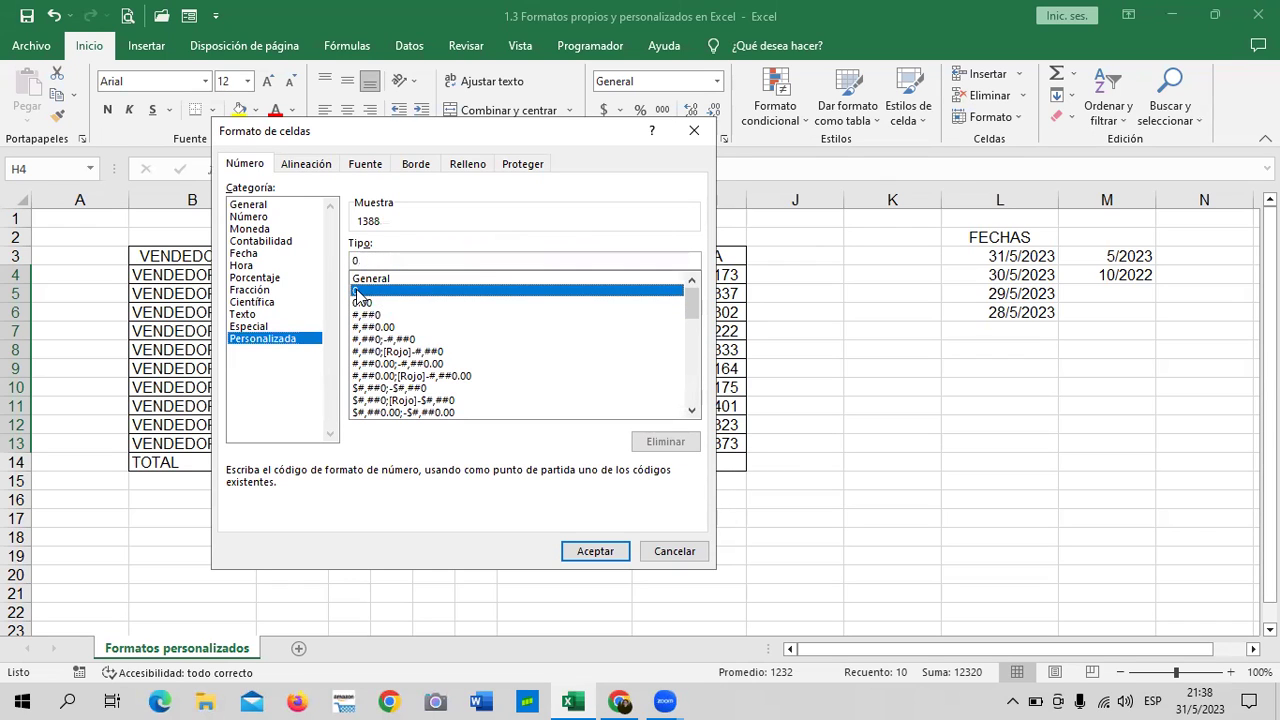
left_click(364, 303)
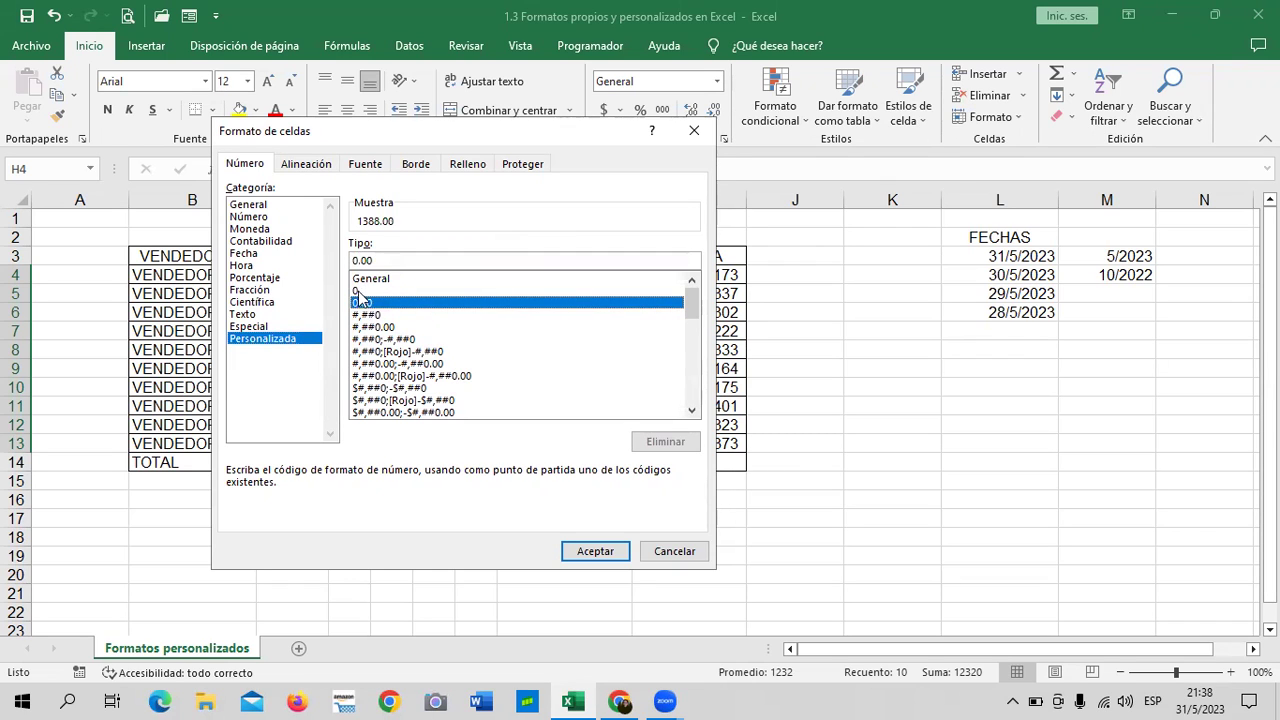
left_click(357, 291)
Edit the plain 0 code to 0 "KM" and apply it to the kilometre values
left_click_drag(691, 304, 688, 402)
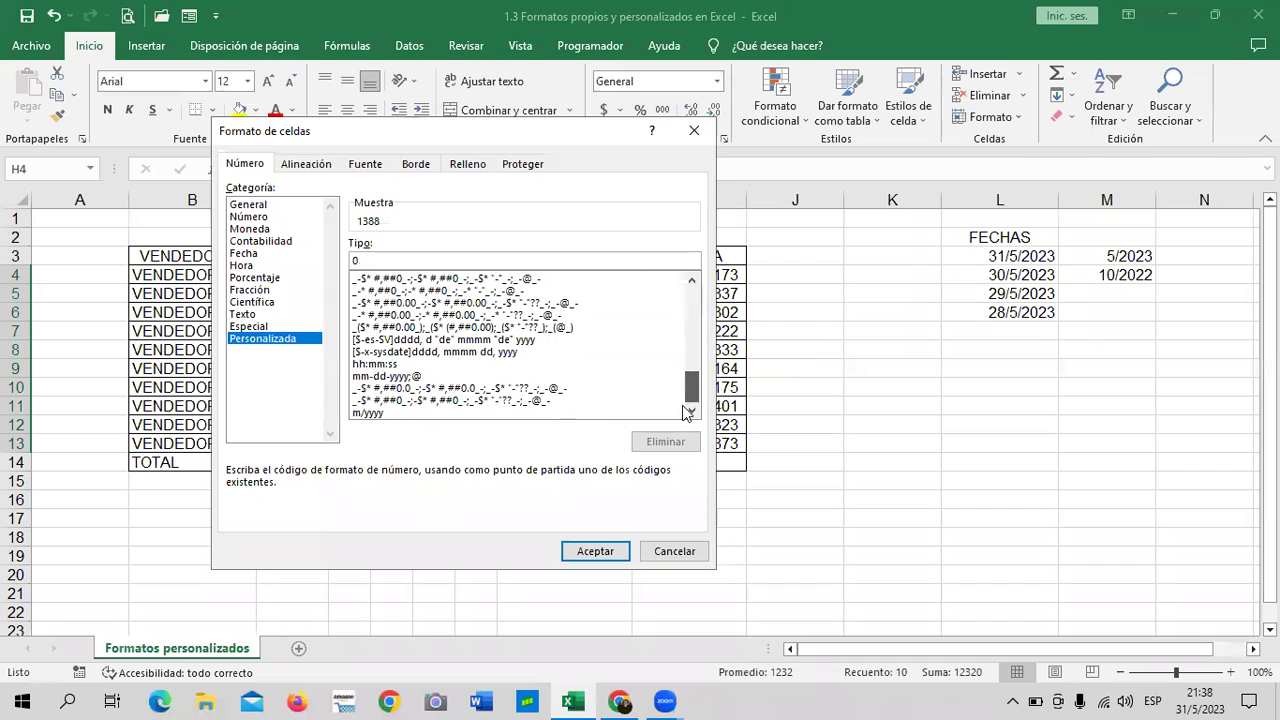
left_click(369, 413)
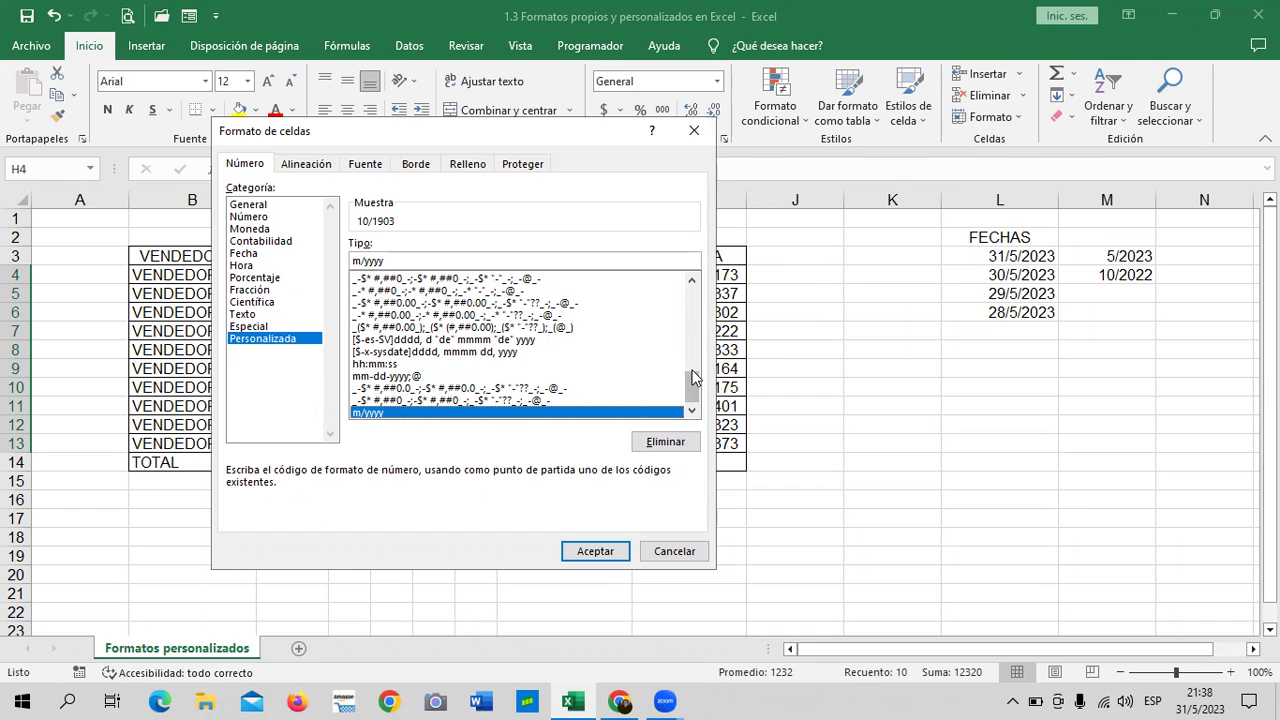
left_click_drag(695, 378, 688, 299)
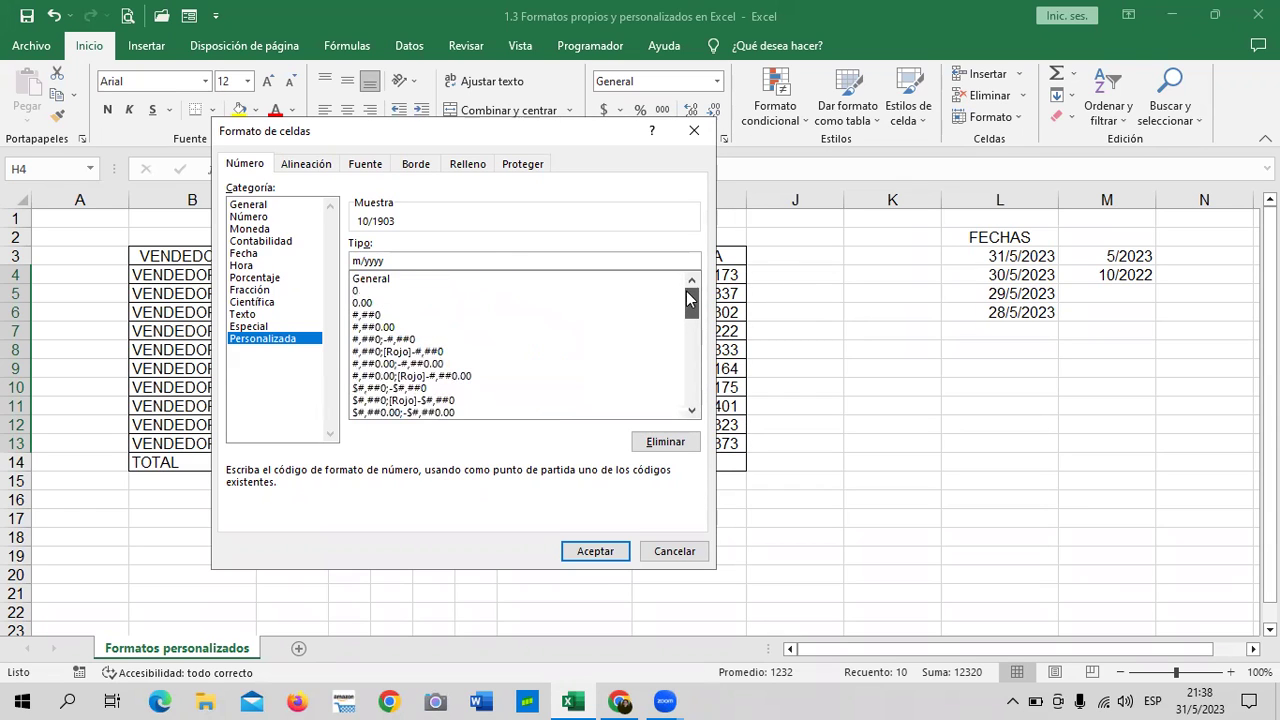
left_click(357, 291)
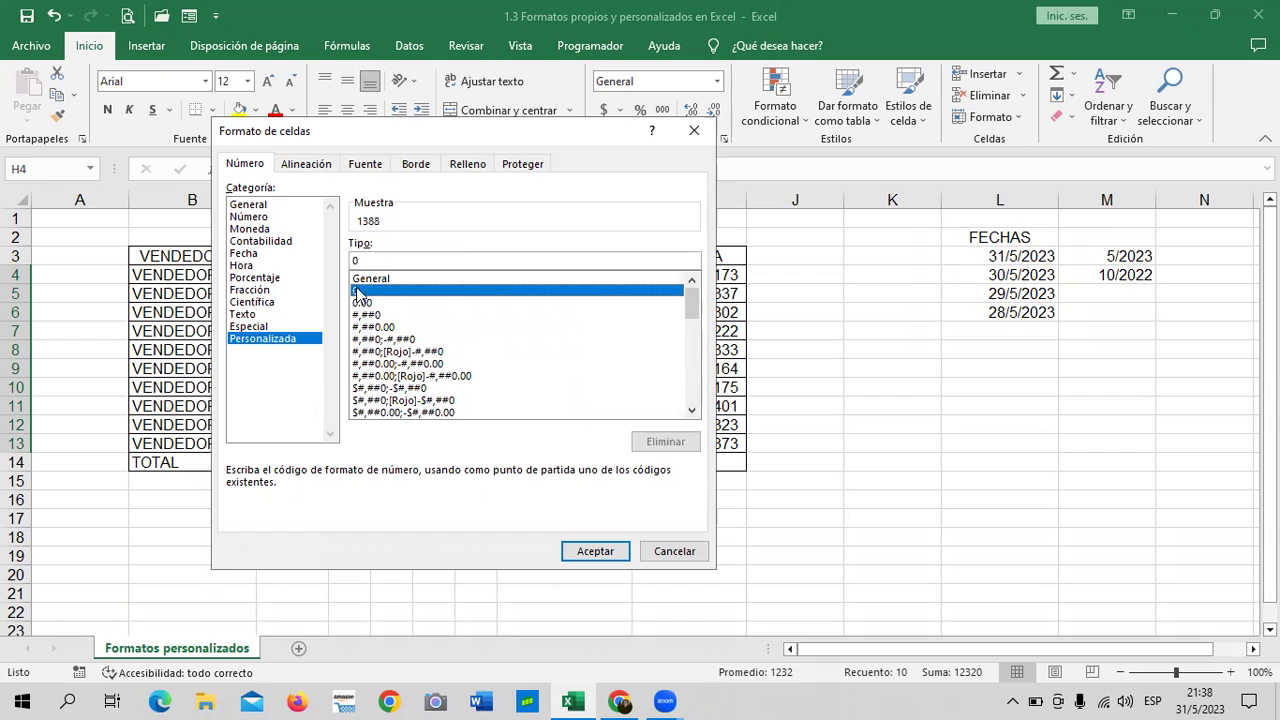
left_click(388, 260)
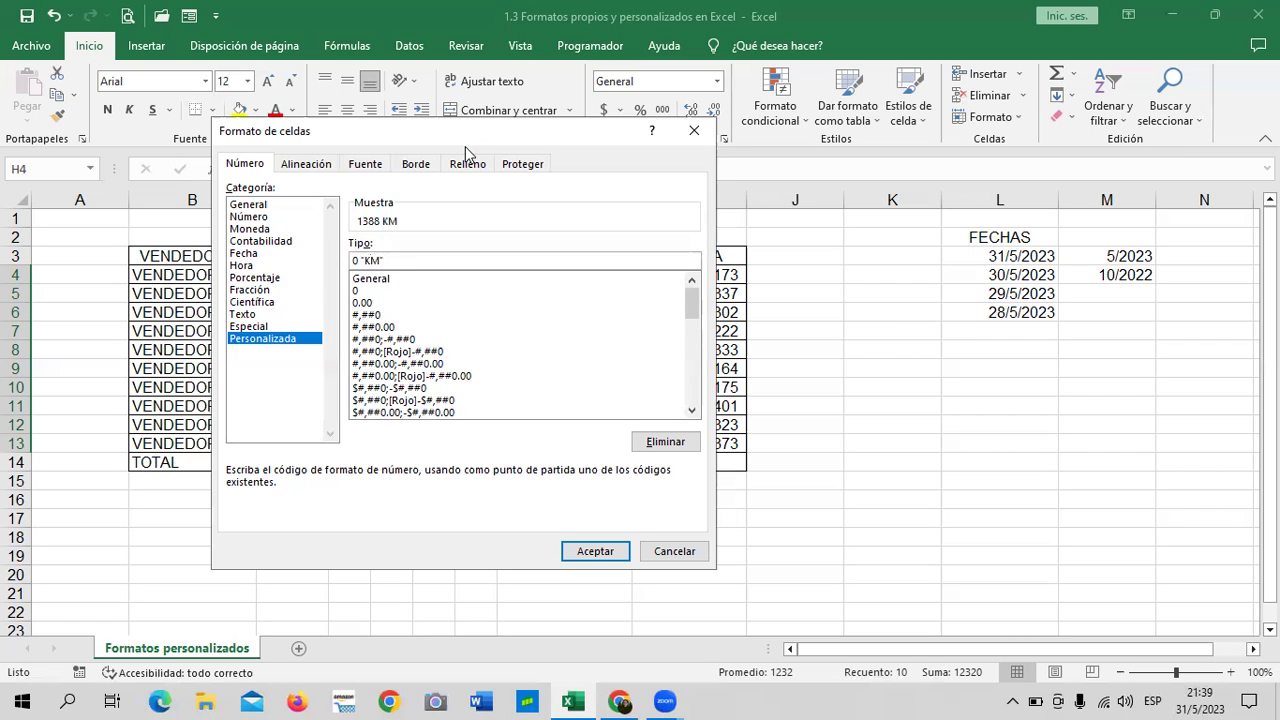
left_click(574, 550)
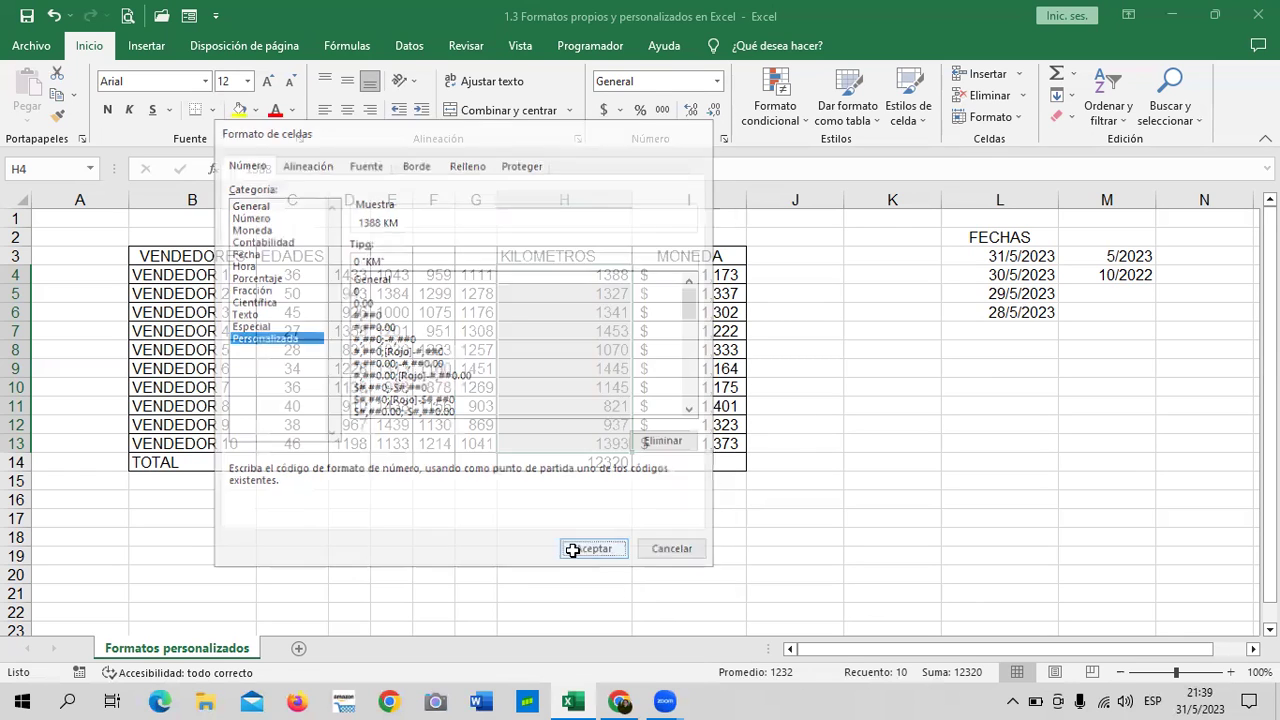
left_click(697, 536)
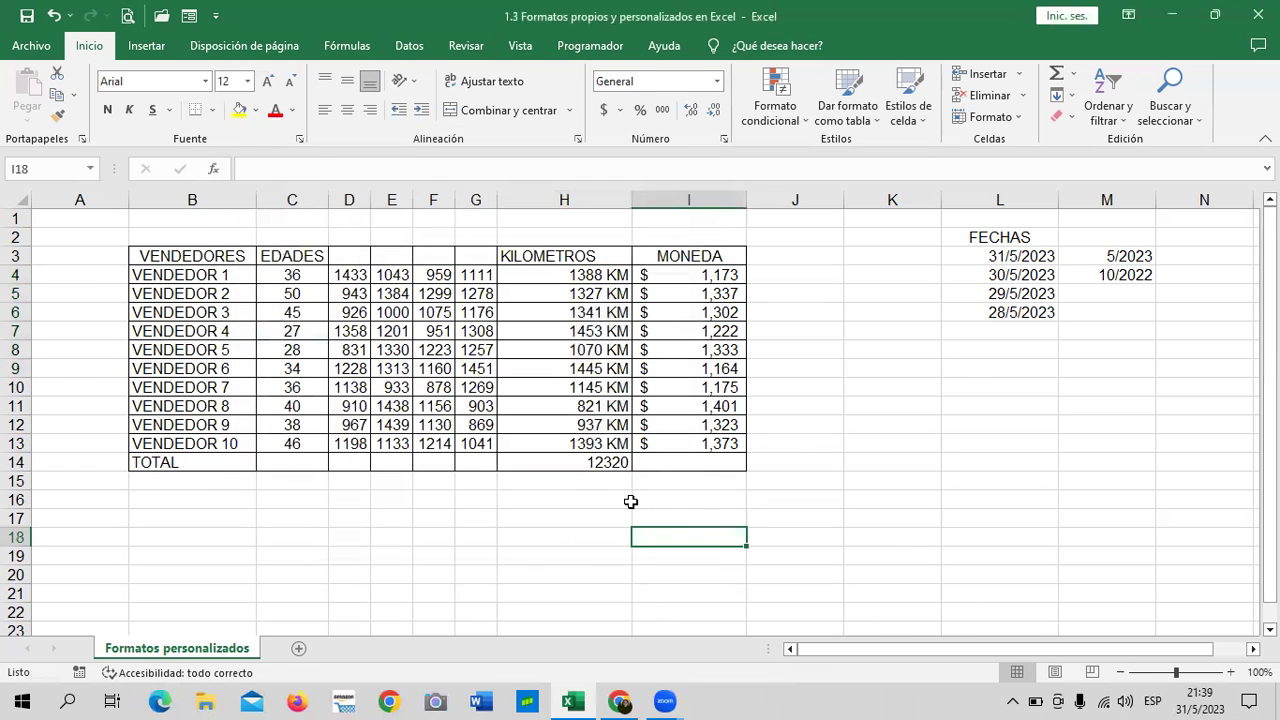
left_click(556, 459)
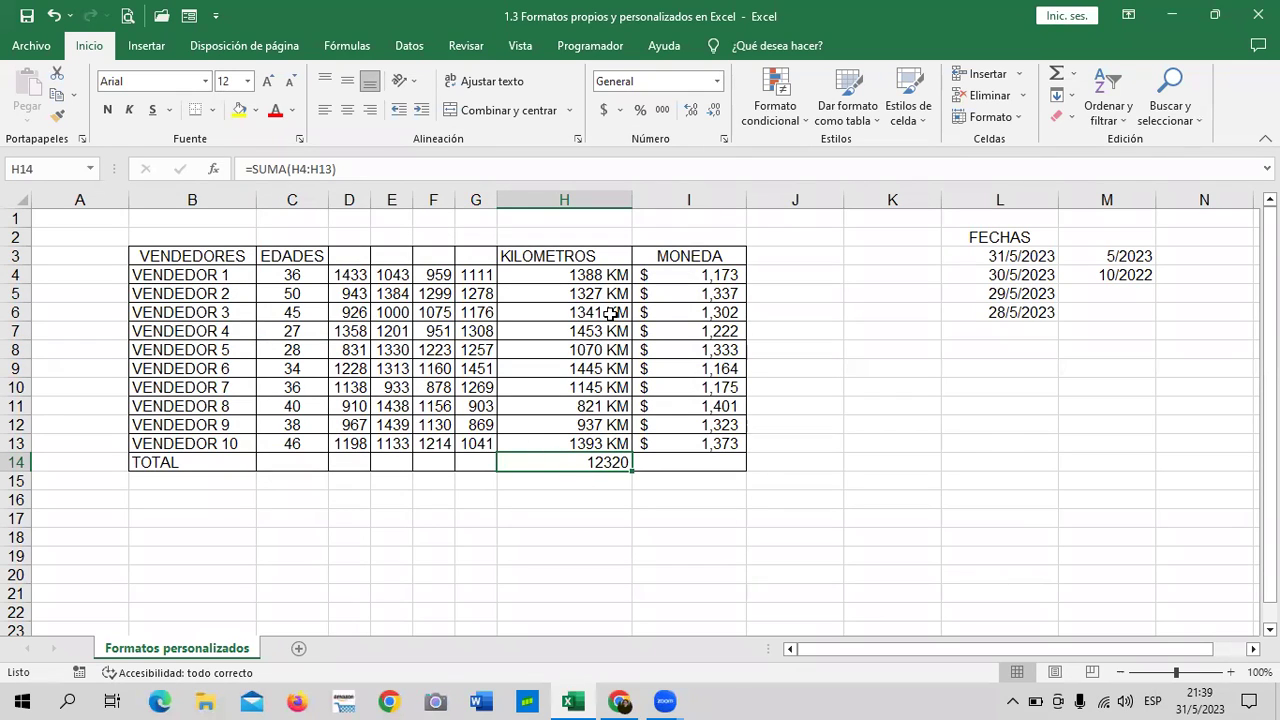
Re-enter the =SUMA(H4:H13) formula in H14 so the total reads 12320 KM
double_click(558, 459)
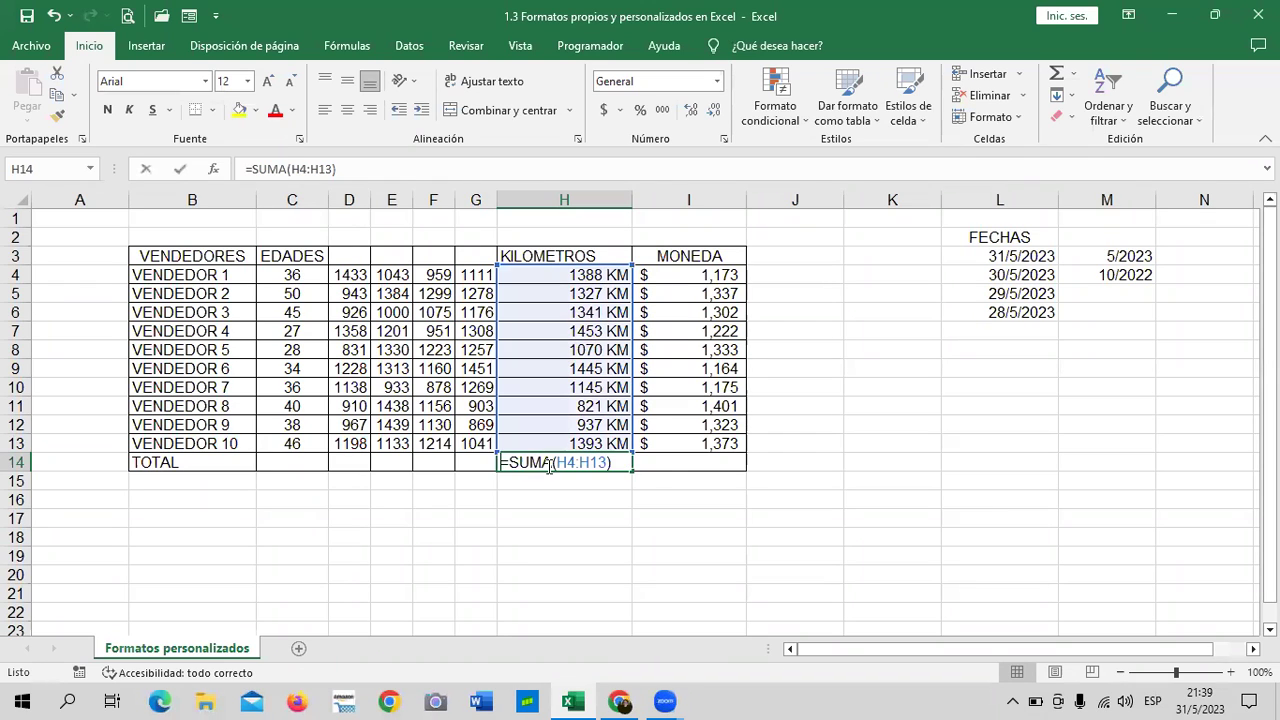
key("Return")
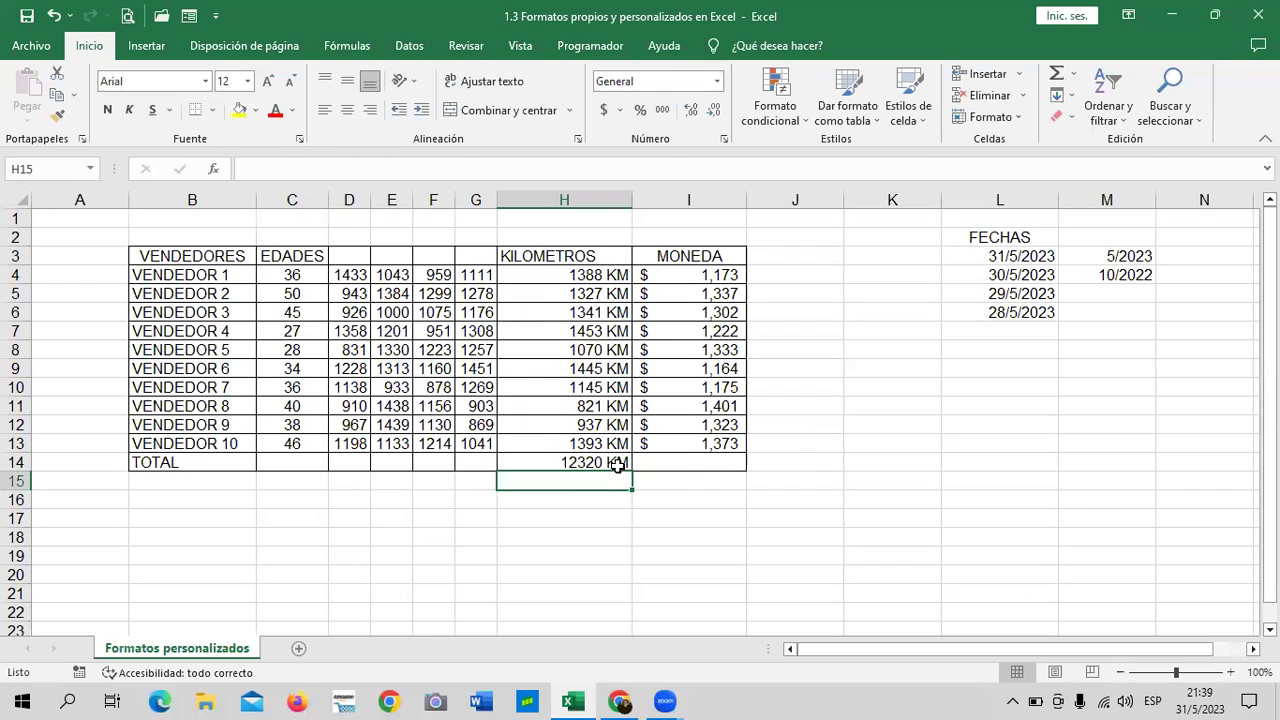
left_click(590, 461)
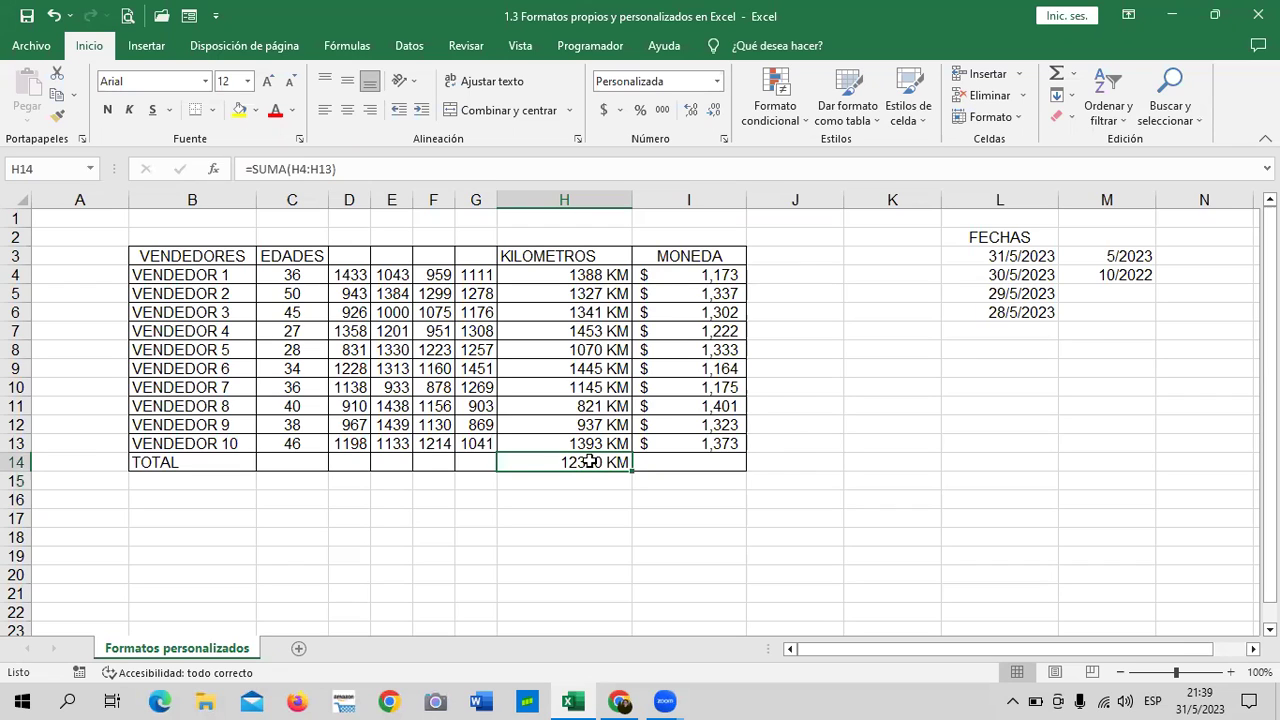
left_click(852, 466)
left_click(568, 462)
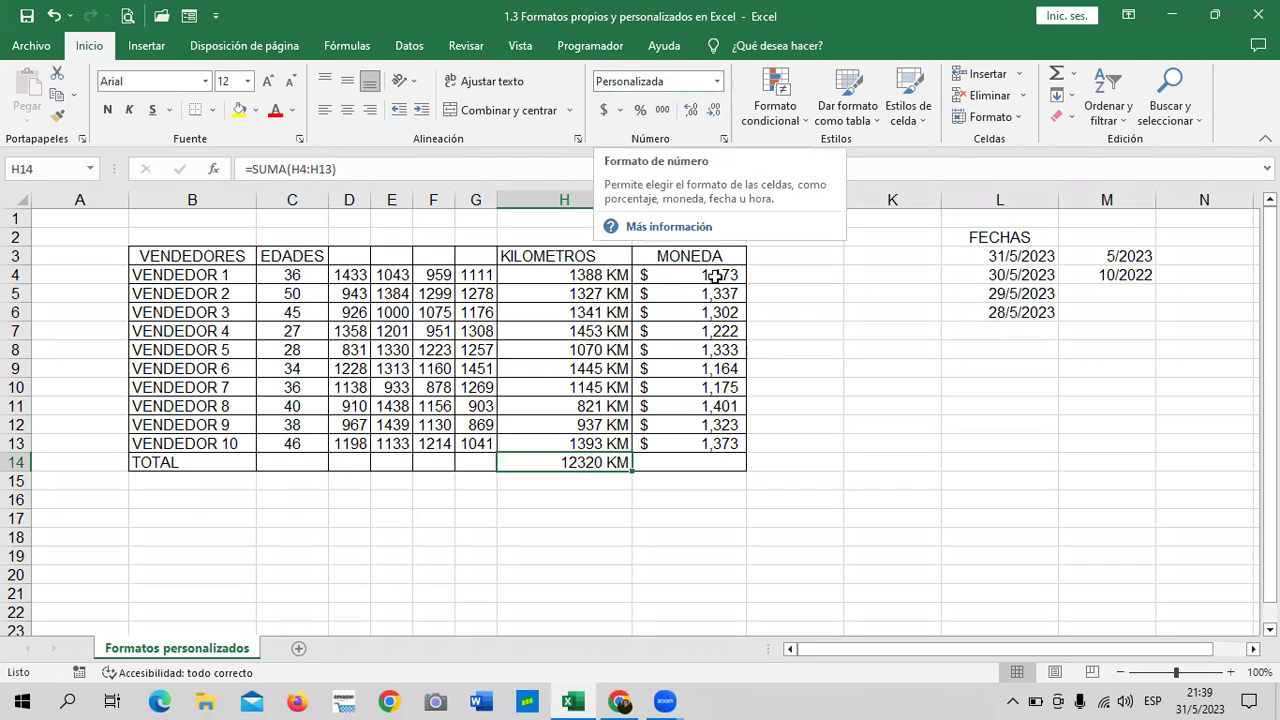
left_click(853, 401)
Widen column G and enter the header METROS in G3
left_click_drag(497, 200, 568, 195)
left_click(516, 255)
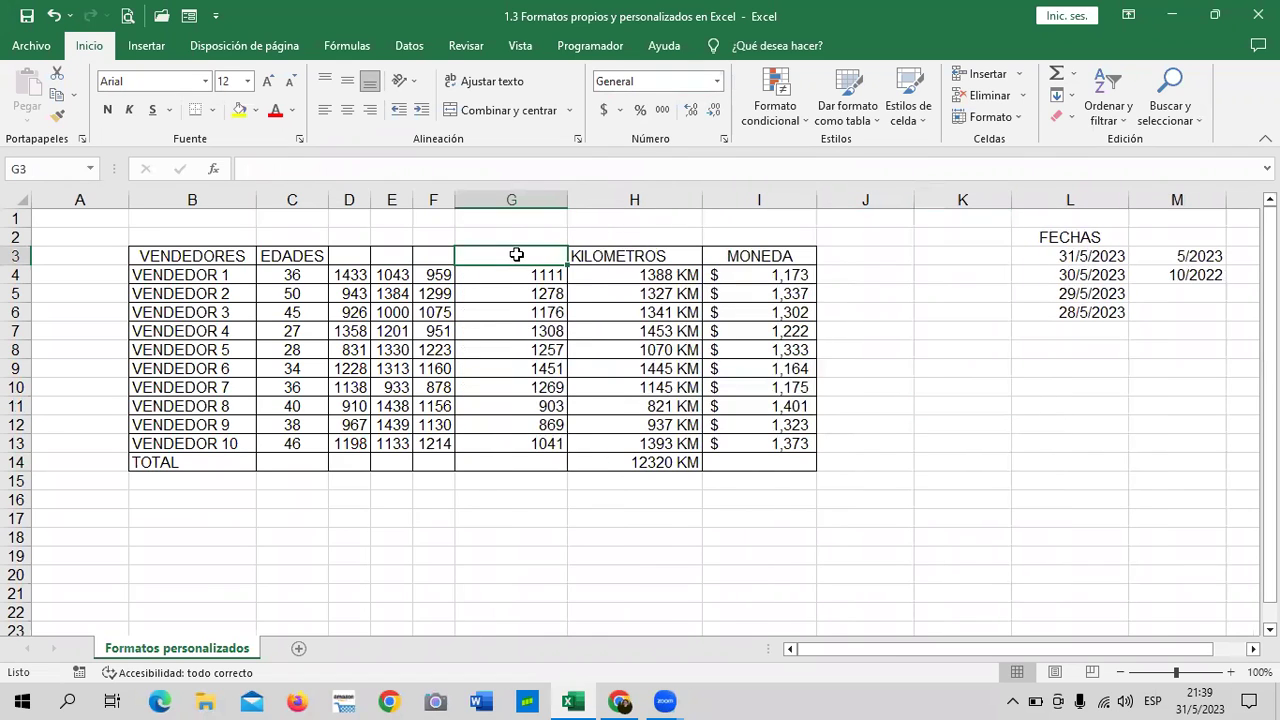
type("MR")
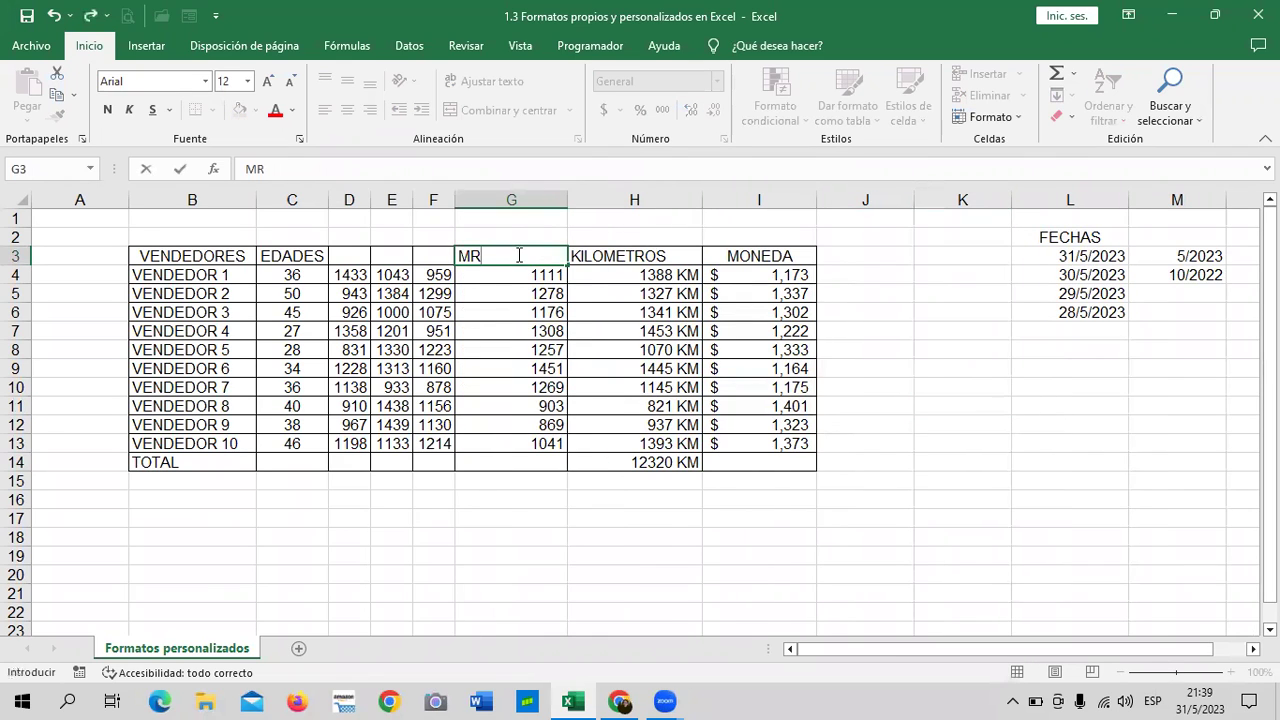
key("BackSpace")
type("ETRO")
type("S")
key("Return")
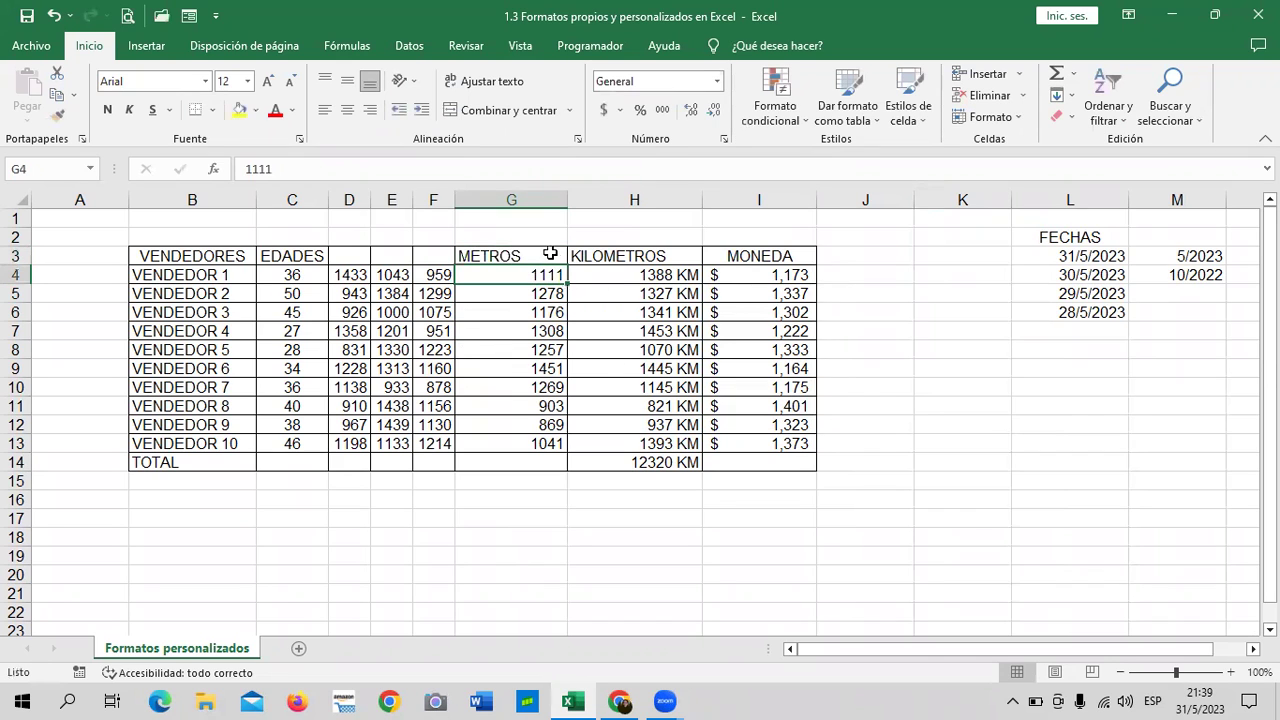
Select the header row B3:I3, turn centring off, then centre the labels again
left_click_drag(548, 254, 759, 257)
left_click_drag(240, 257, 730, 256)
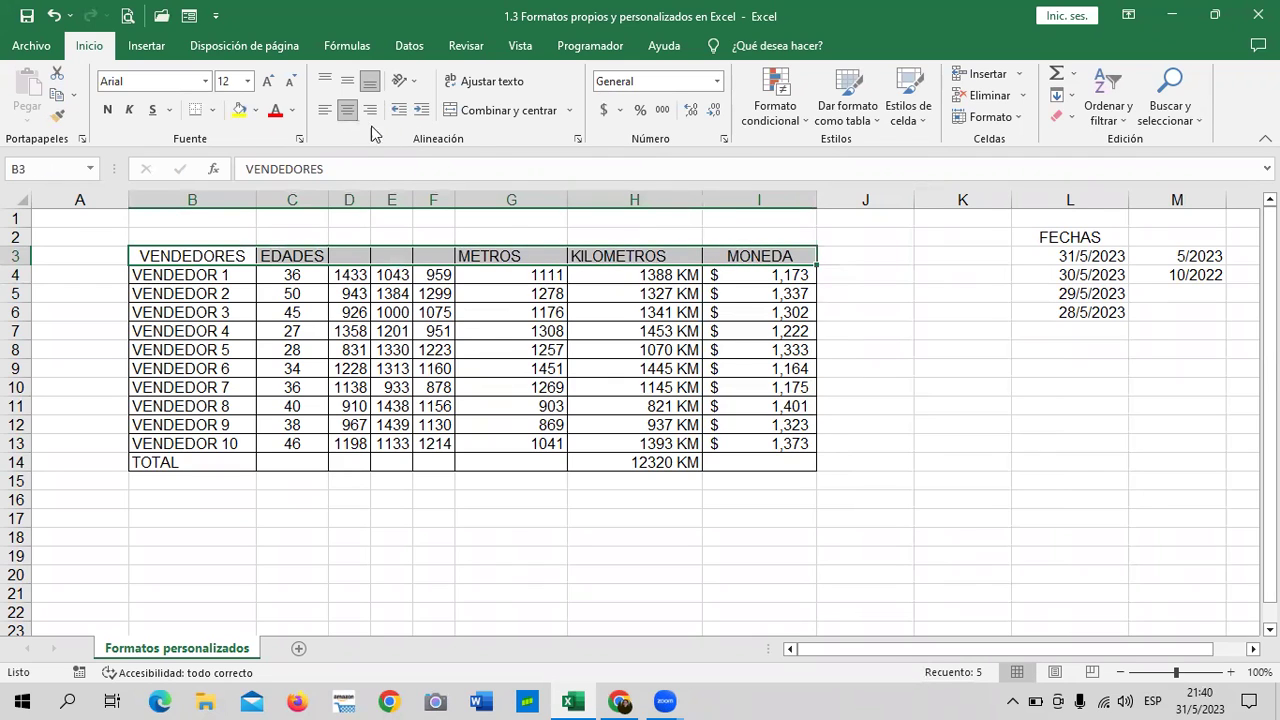
left_click(344, 111)
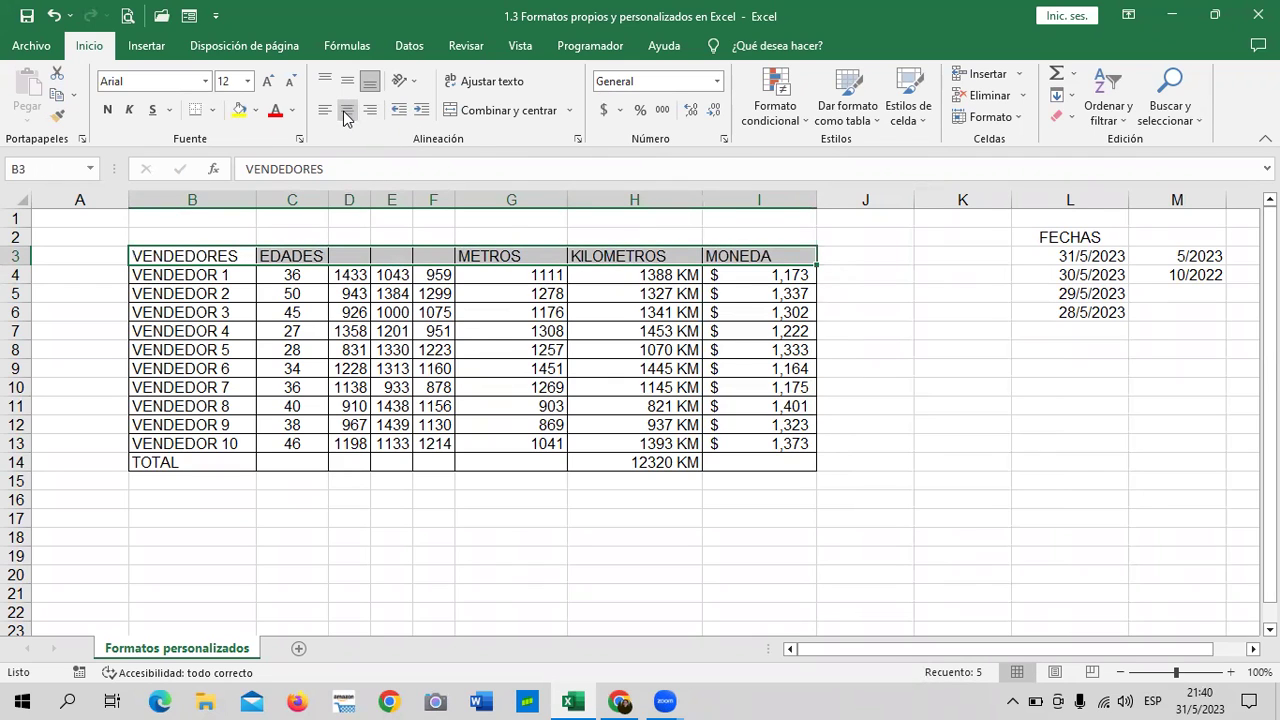
left_click(345, 112)
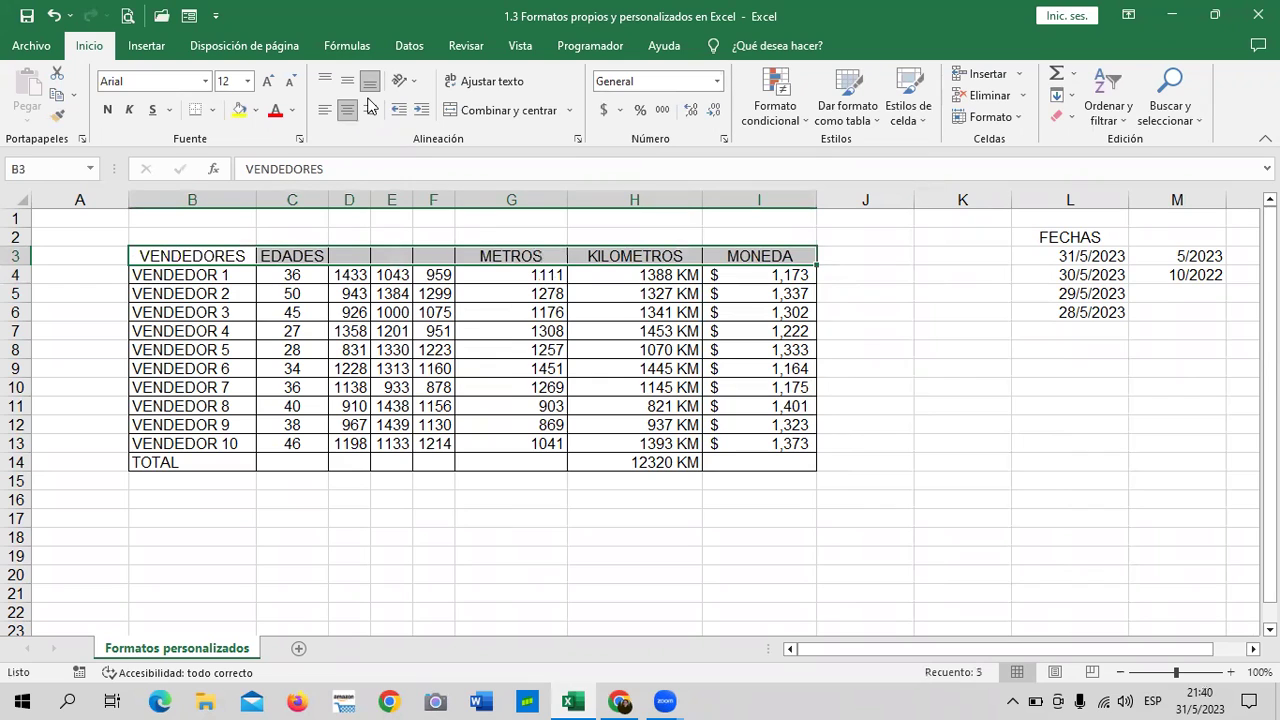
Apply the orange Énfasis2 cell style to the header row B3:I3
left_click(924, 114)
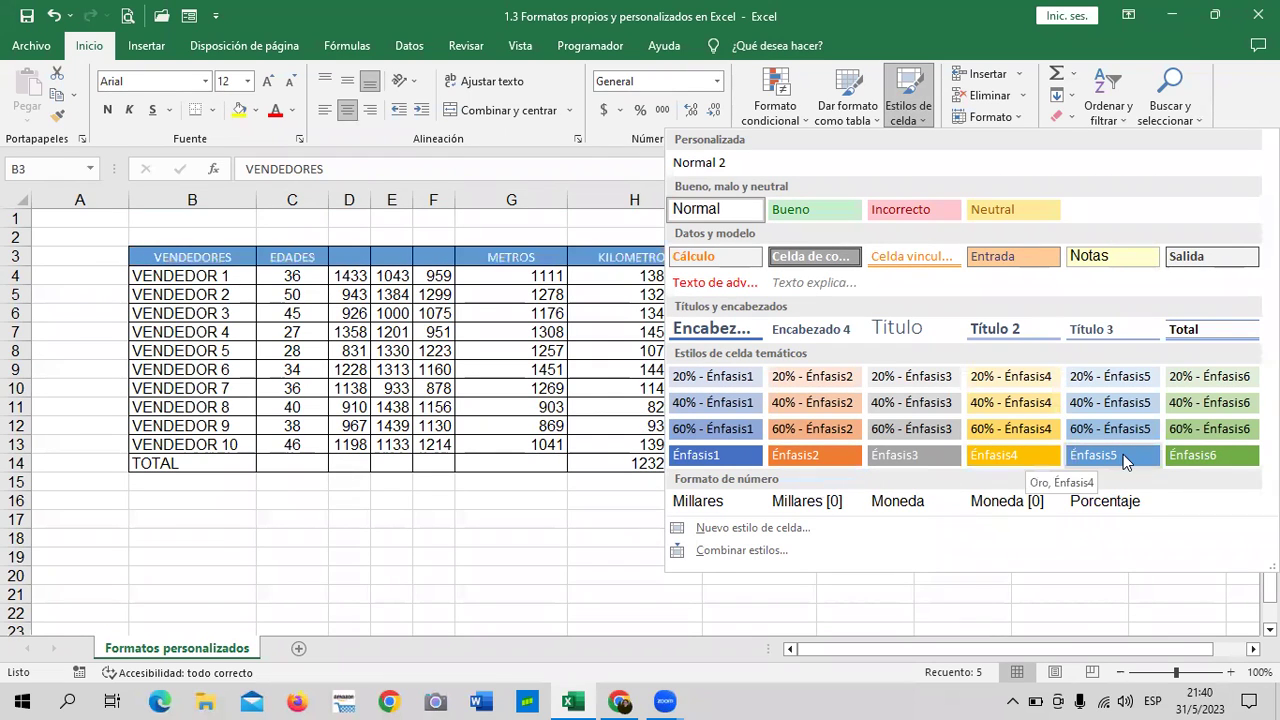
left_click(830, 455)
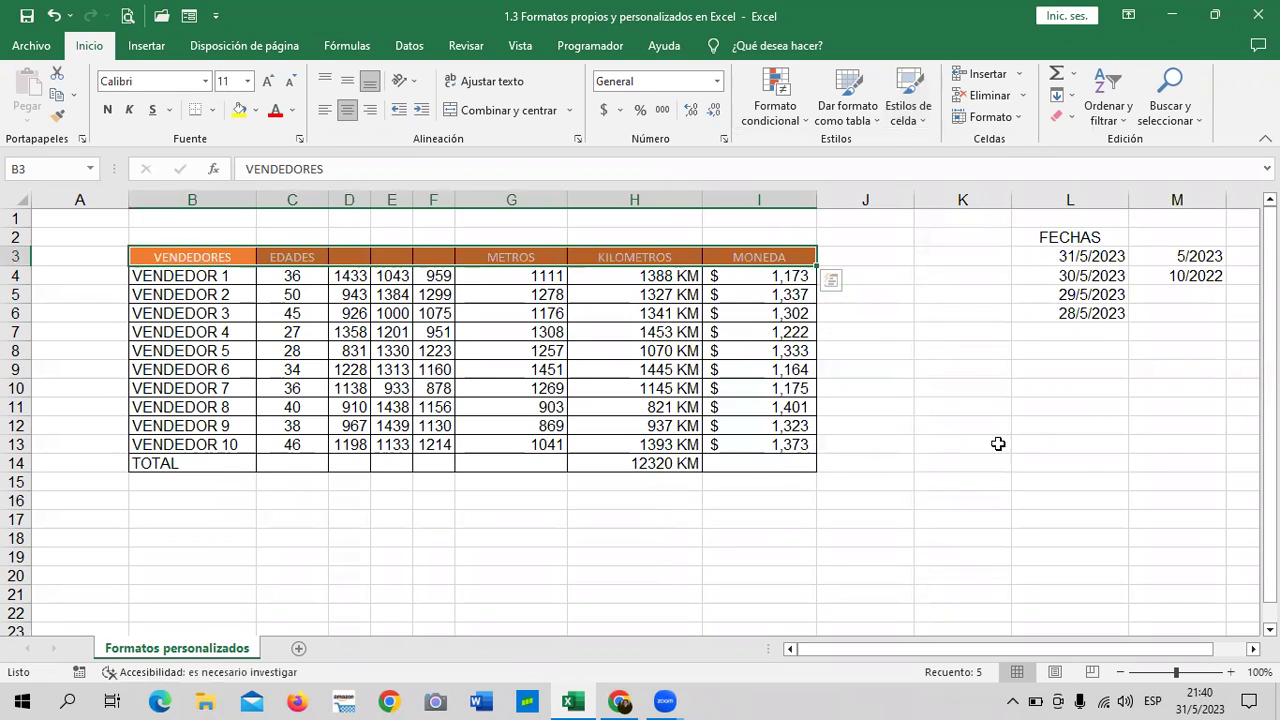
left_click(1040, 440)
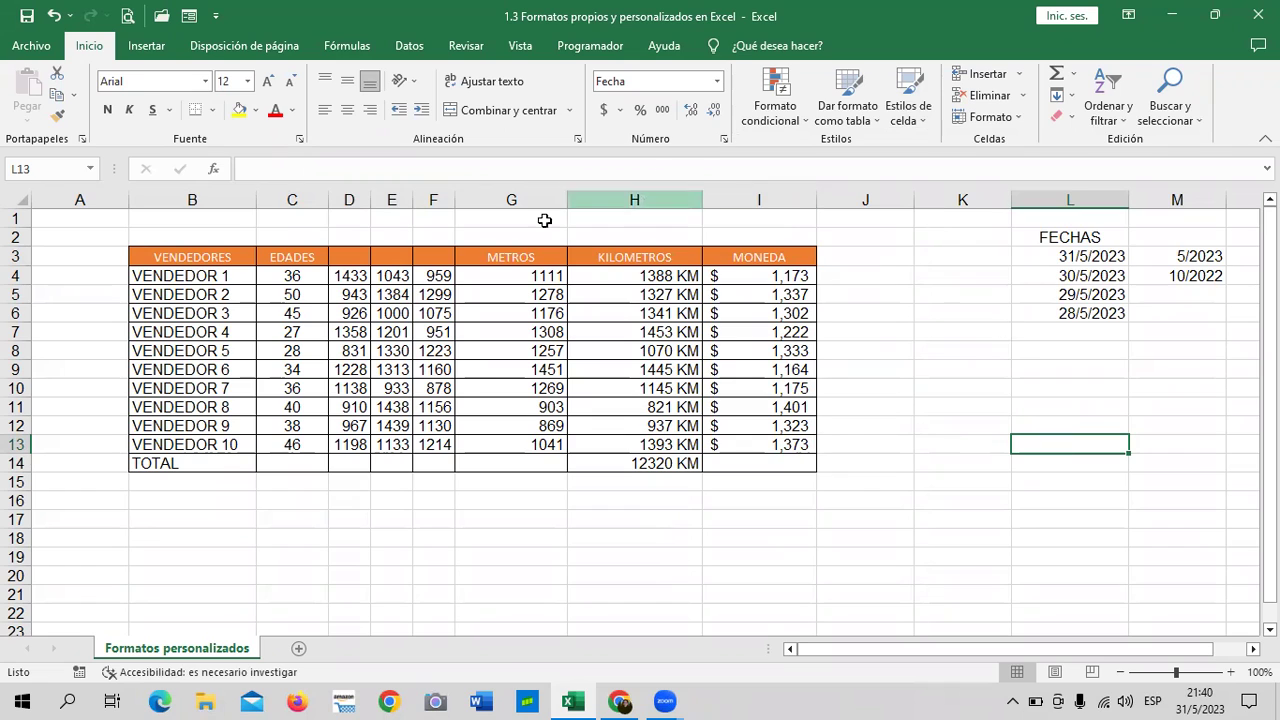
left_click(863, 292)
Increase the header row B3:I3 font size from 11 to 12 point
left_click_drag(235, 257, 760, 257)
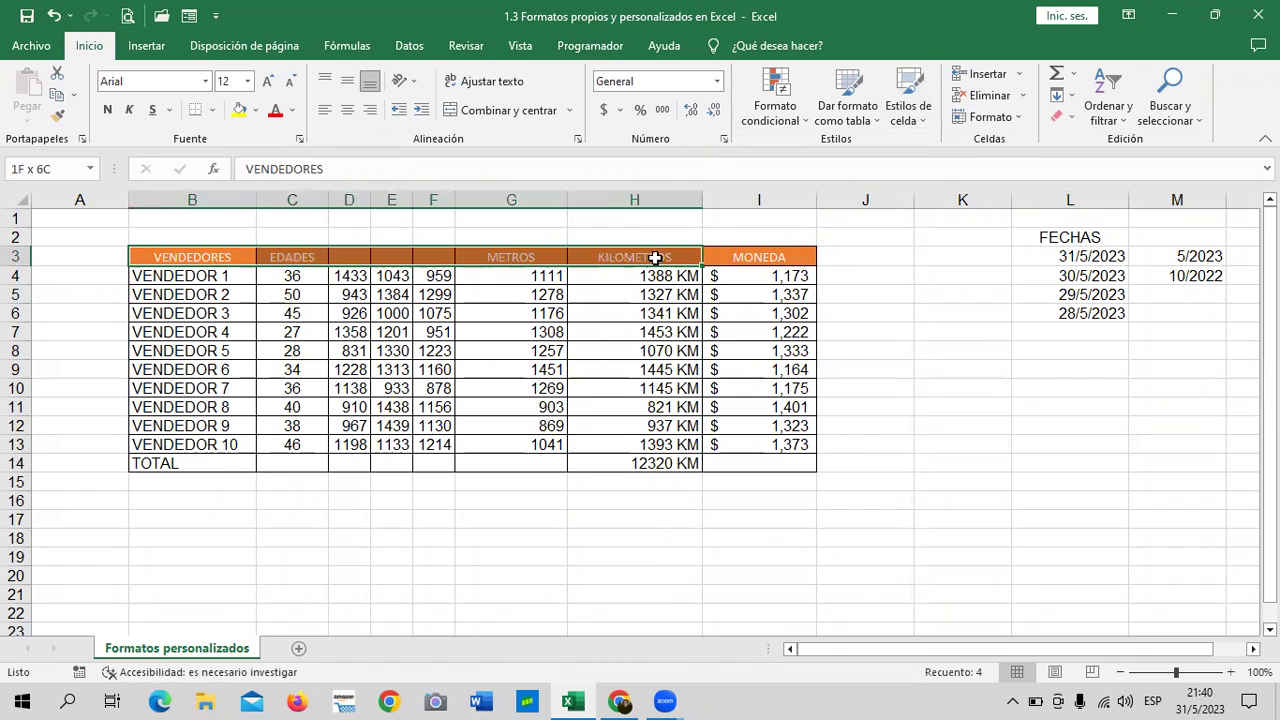
left_click(268, 82)
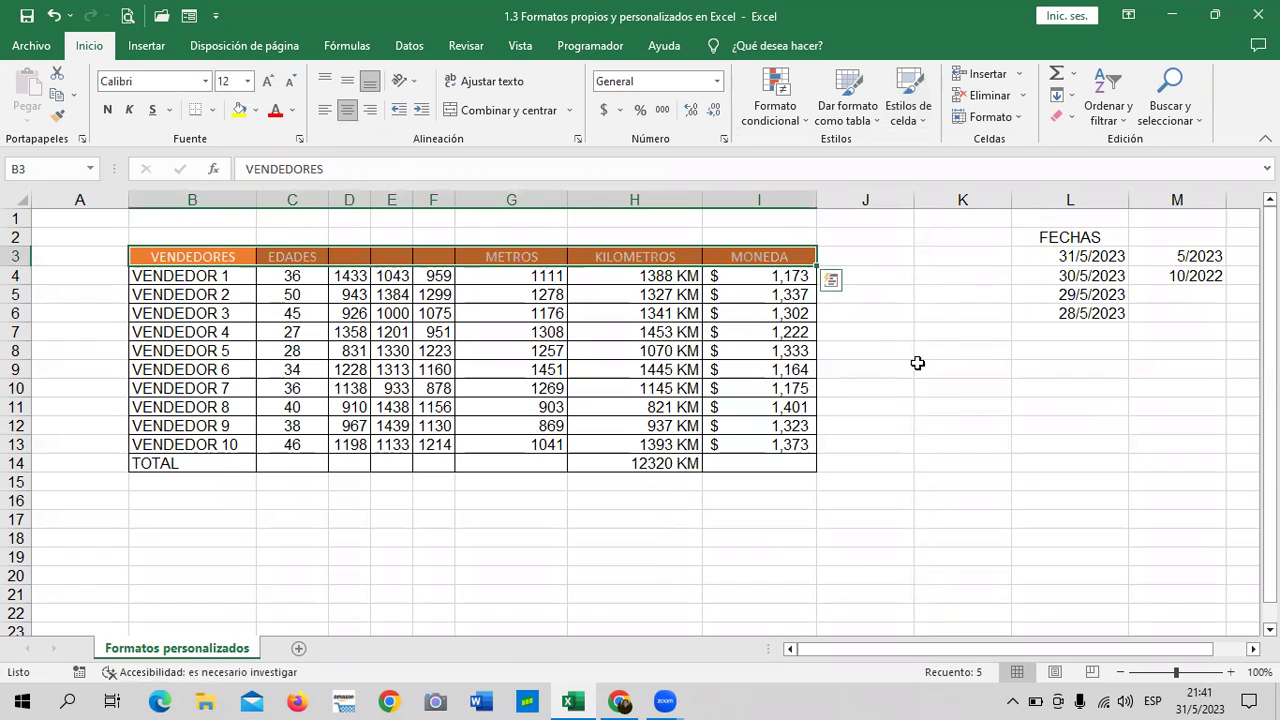
left_click_drag(910, 366, 905, 386)
left_click_drag(434, 520, 842, 554)
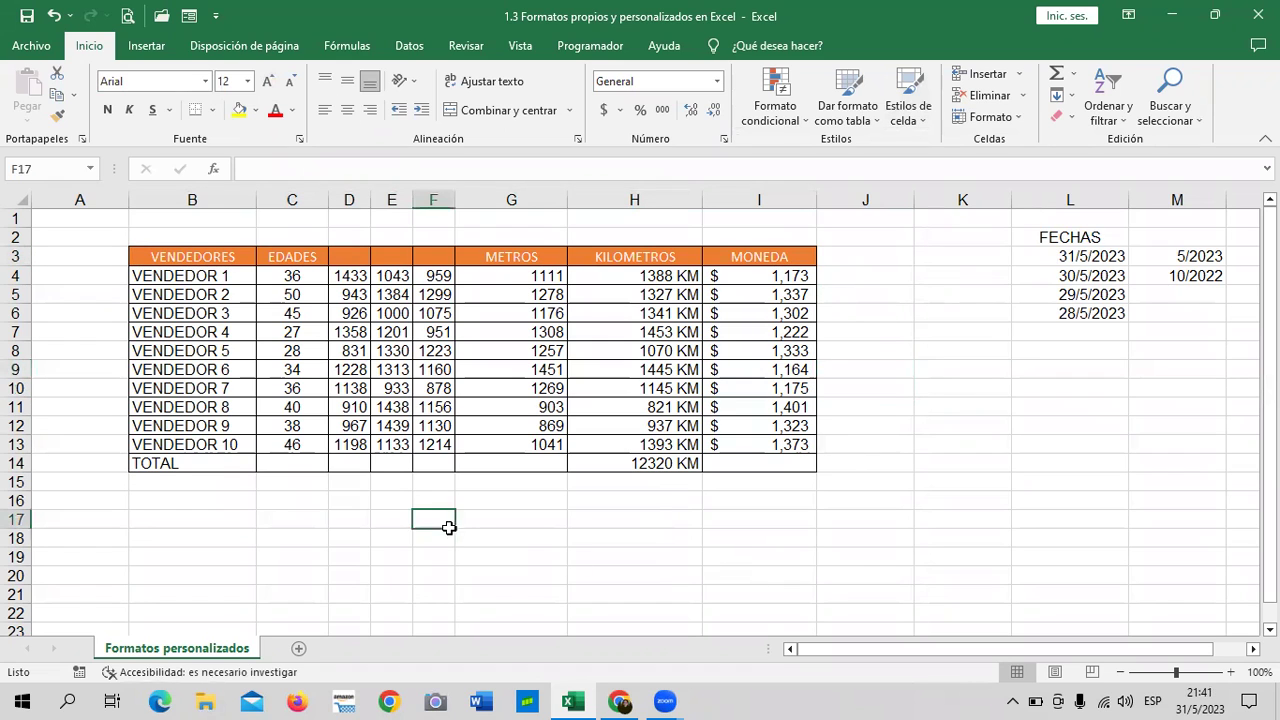
left_click(922, 118)
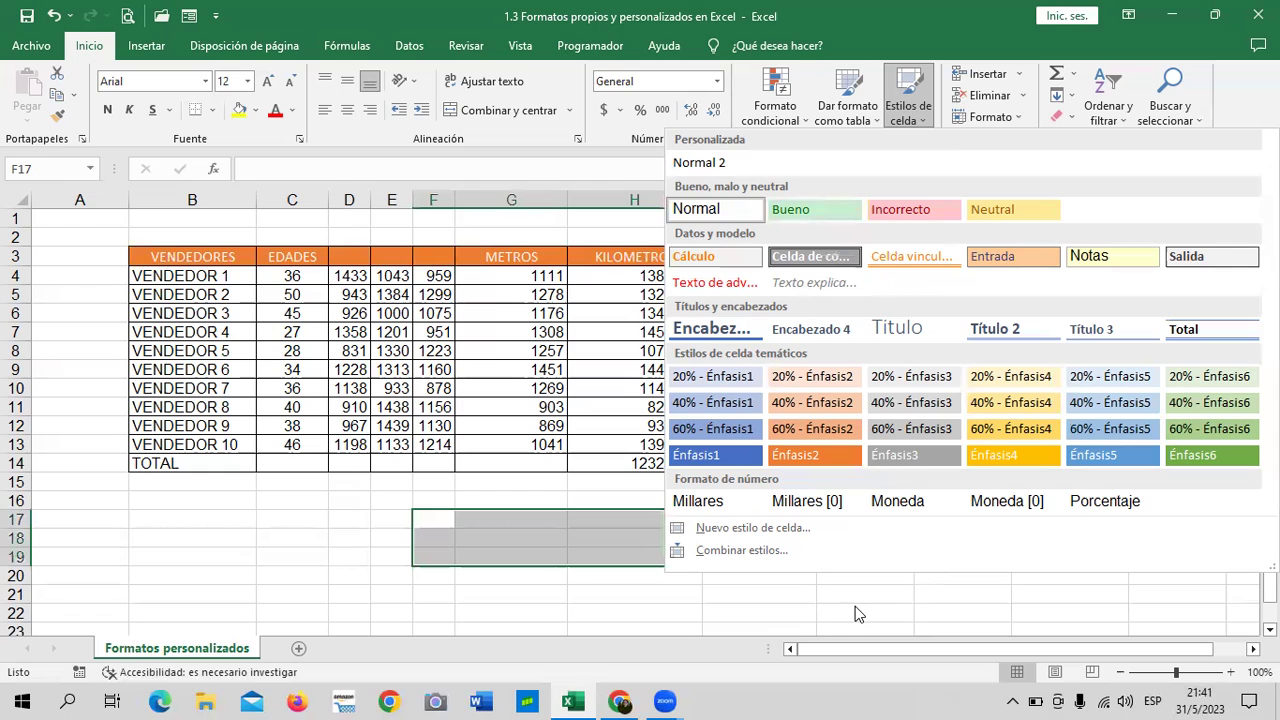
left_click(684, 112)
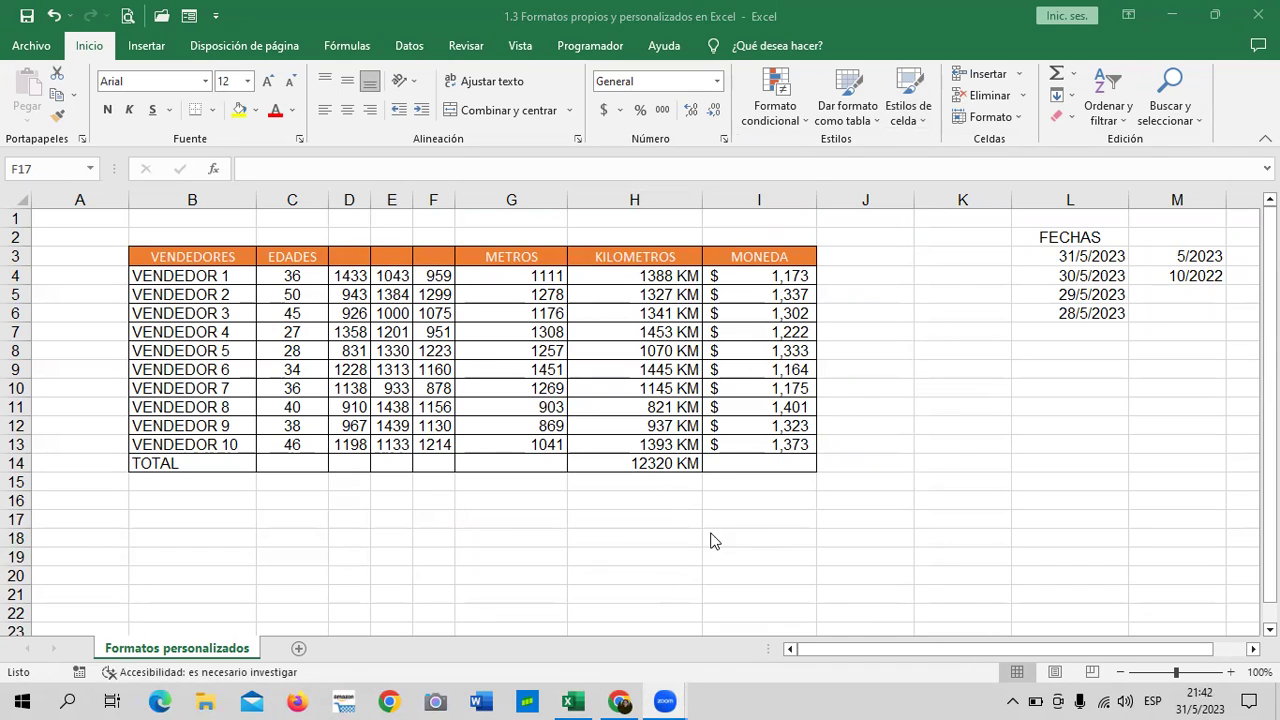
left_click_drag(433, 519, 900, 556)
left_click(918, 537)
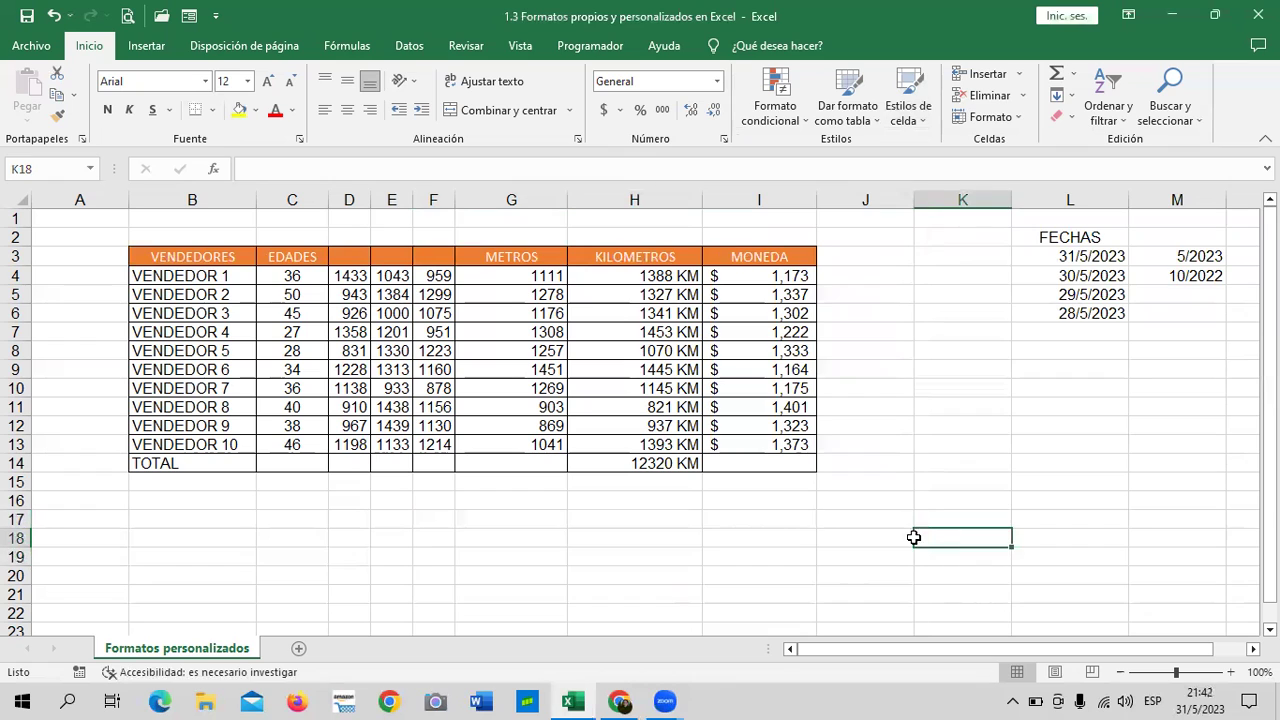
mouse_move(591, 522)
left_mouse_down()
mouse_move(884, 564)
mouse_move(886, 576)
left_mouse_up()
Apply the green Bueno cell style to the block H17:J20
left_click(926, 126)
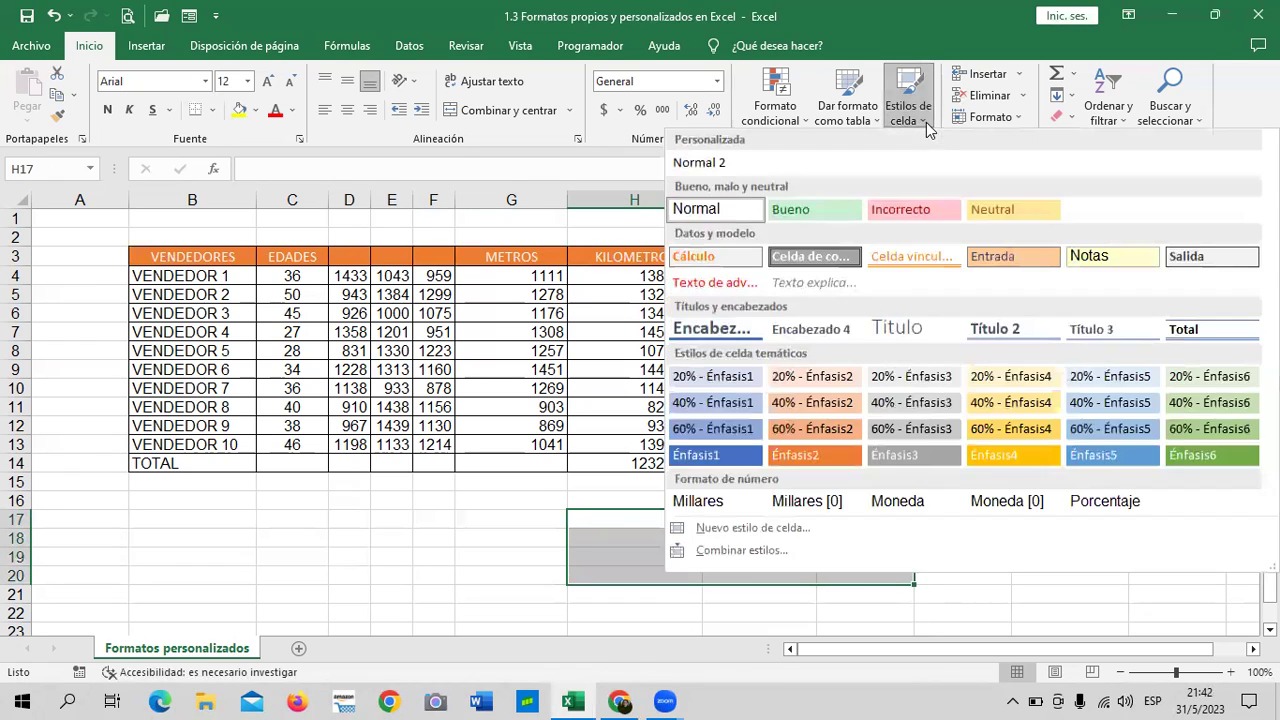
left_click(826, 209)
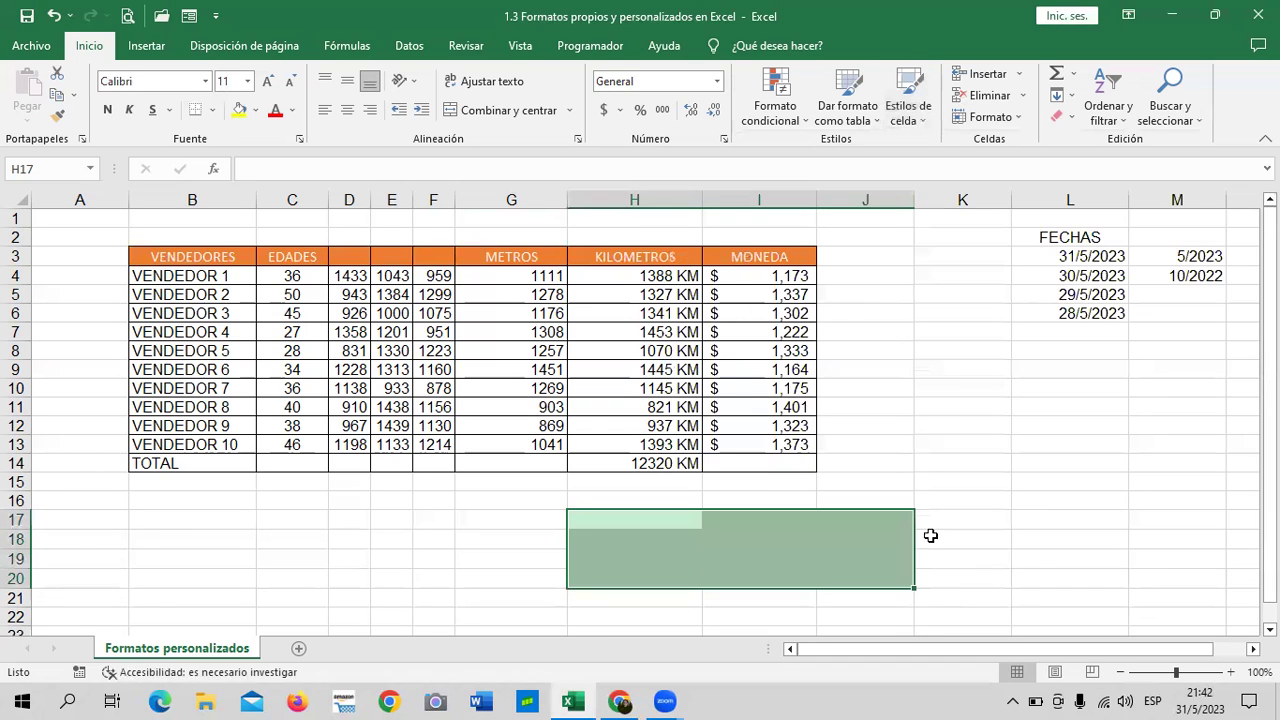
left_click(1030, 520)
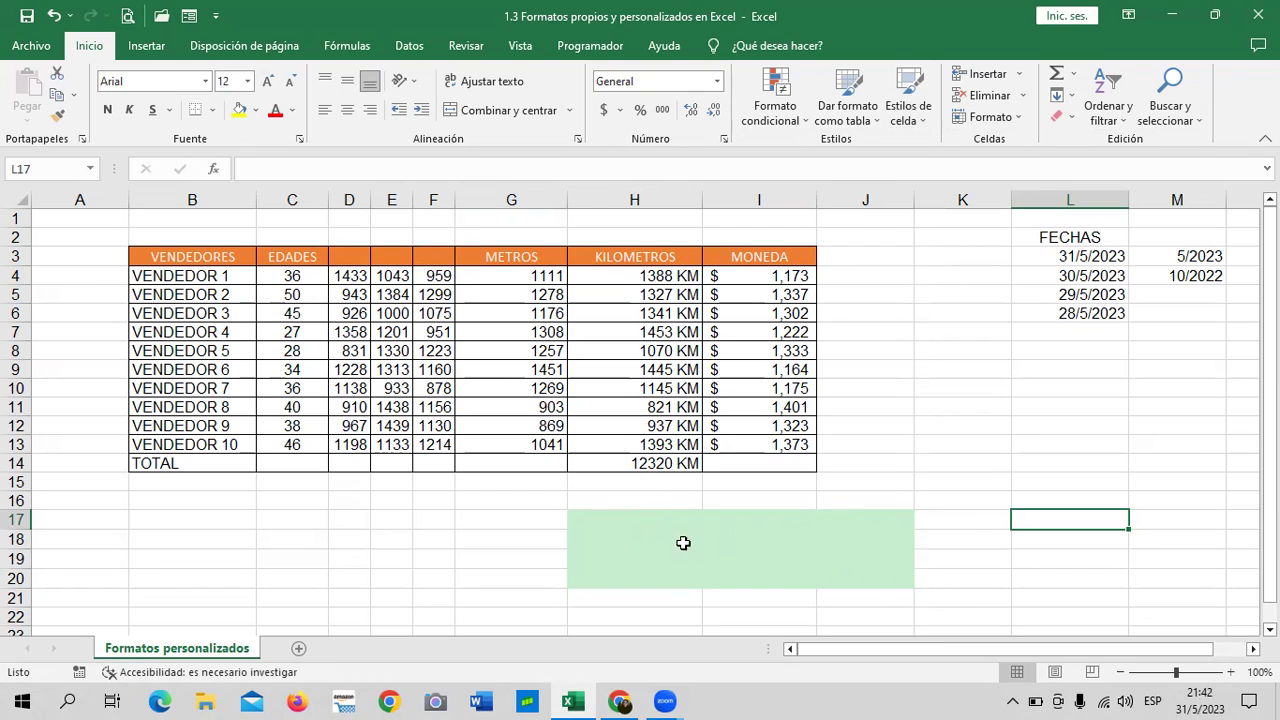
Click through the cells of the green block, then reselect H17:J20
left_click(648, 537)
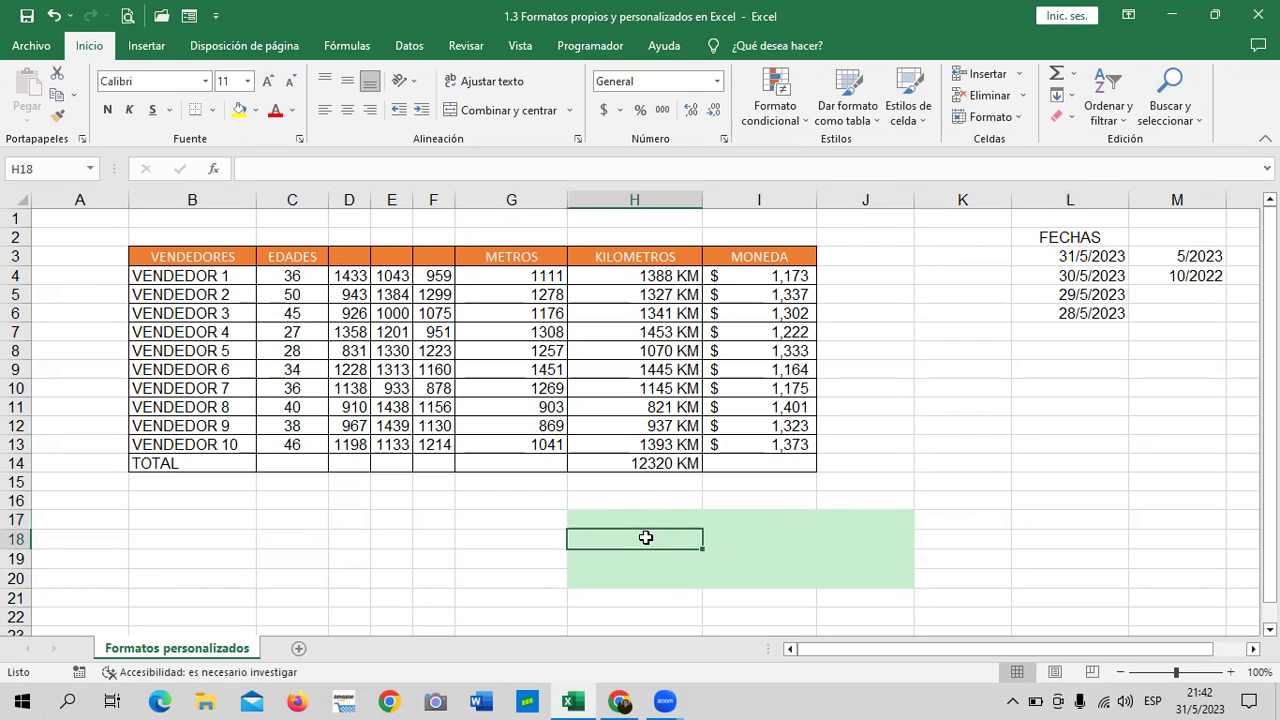
left_click(760, 536)
left_click(865, 526)
left_click(880, 571)
left_click(857, 554)
left_click(848, 524)
left_click(617, 527)
left_click(600, 558)
left_click(610, 580)
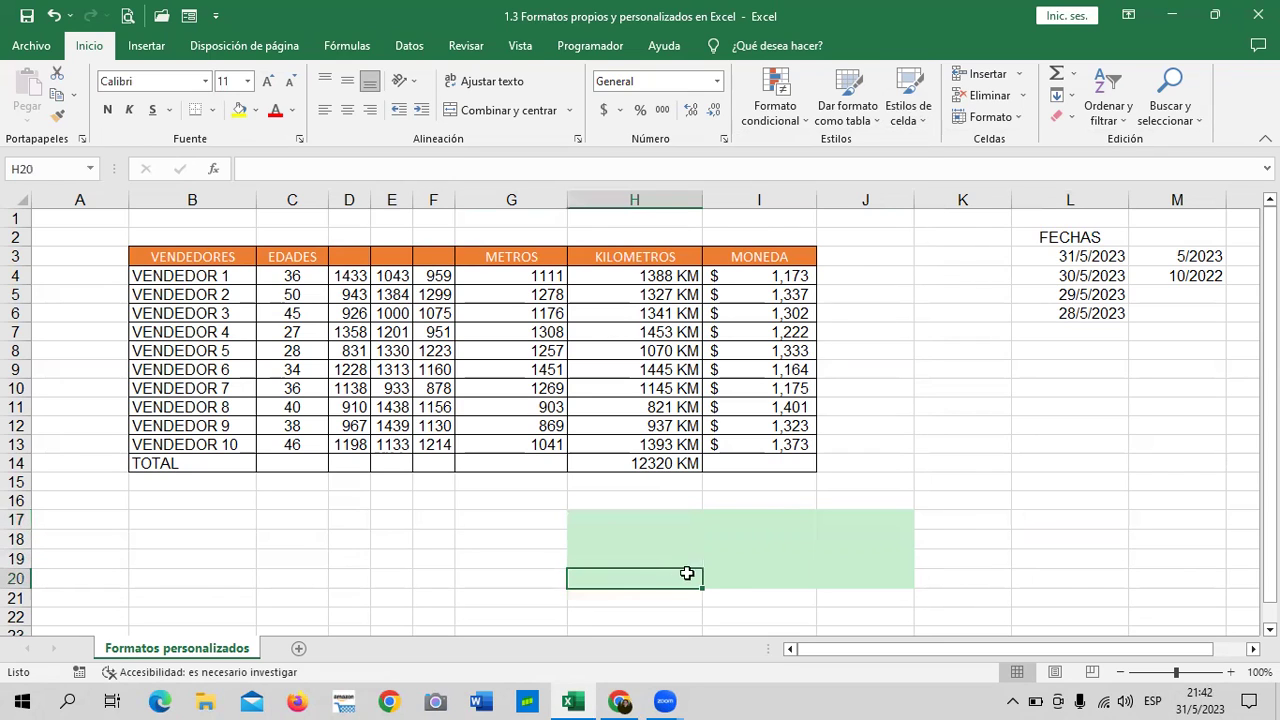
left_click(769, 572)
left_click(754, 542)
left_click(754, 519)
left_click(868, 524)
left_click(868, 542)
left_click_drag(591, 517, 880, 580)
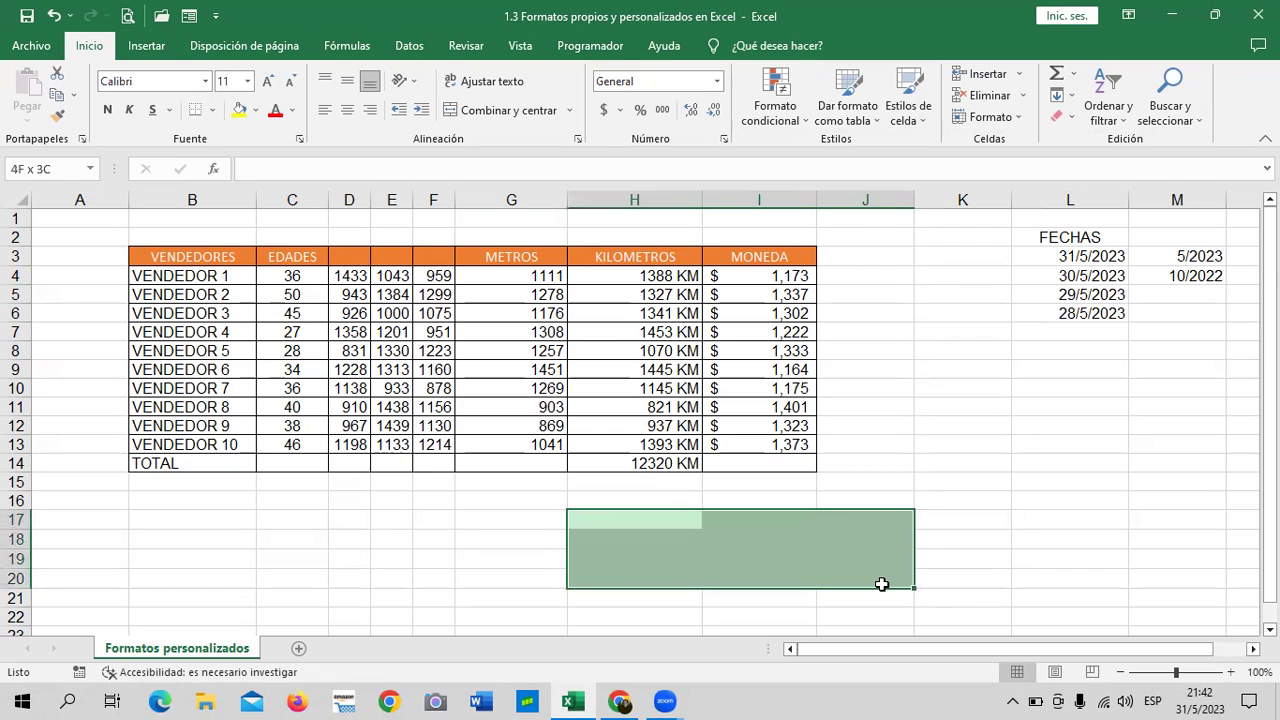
Add Todos los bordes to H17:J20, then undo twice to remove the borders and Bueno style
left_click(212, 110)
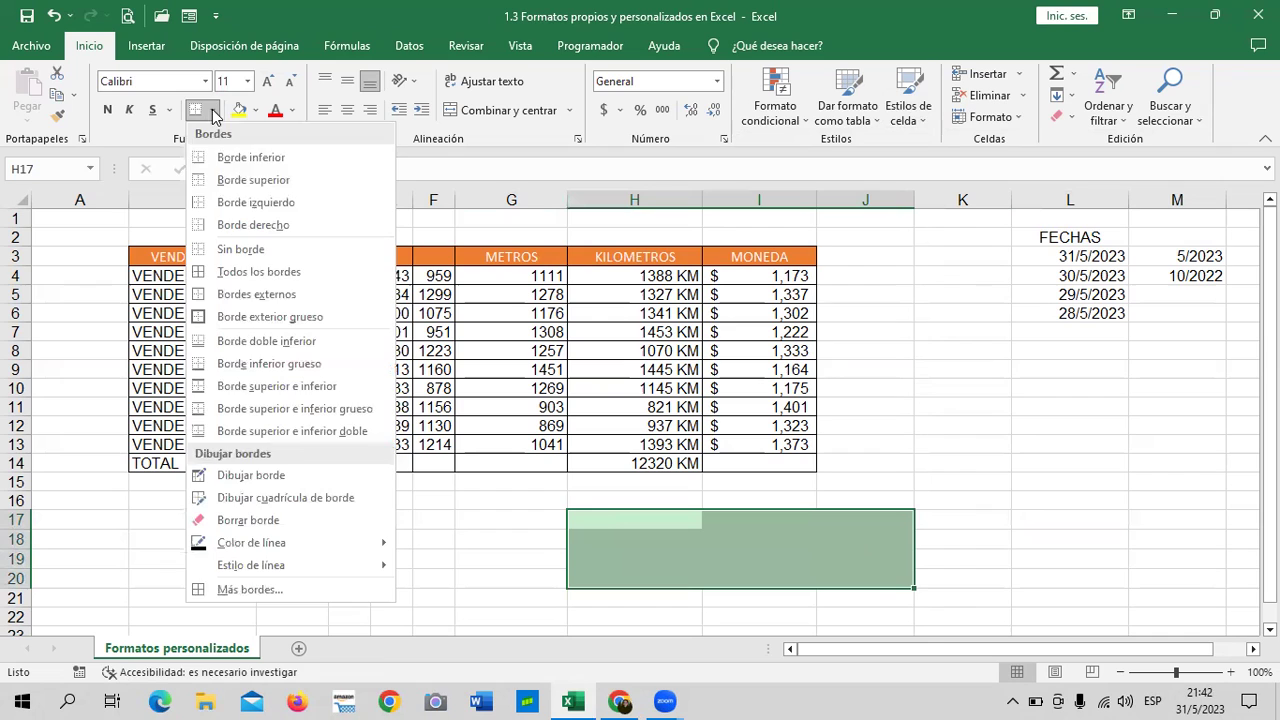
left_click(238, 272)
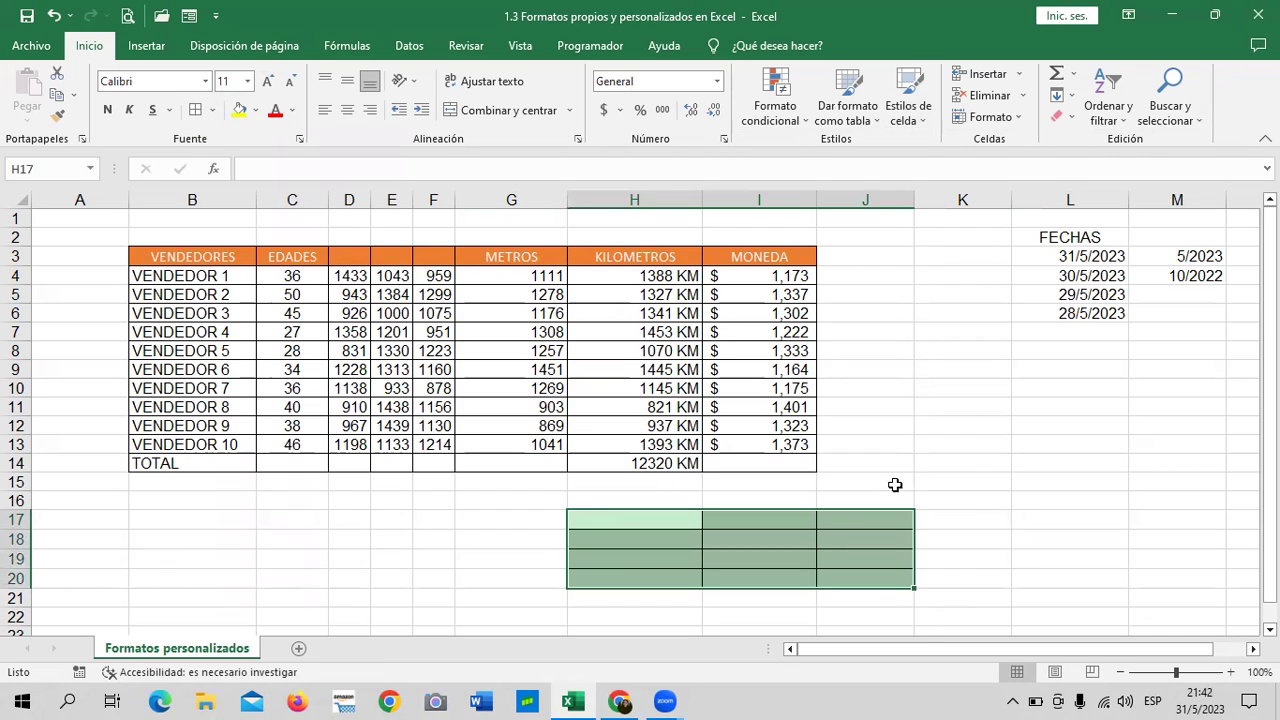
left_click(1033, 513)
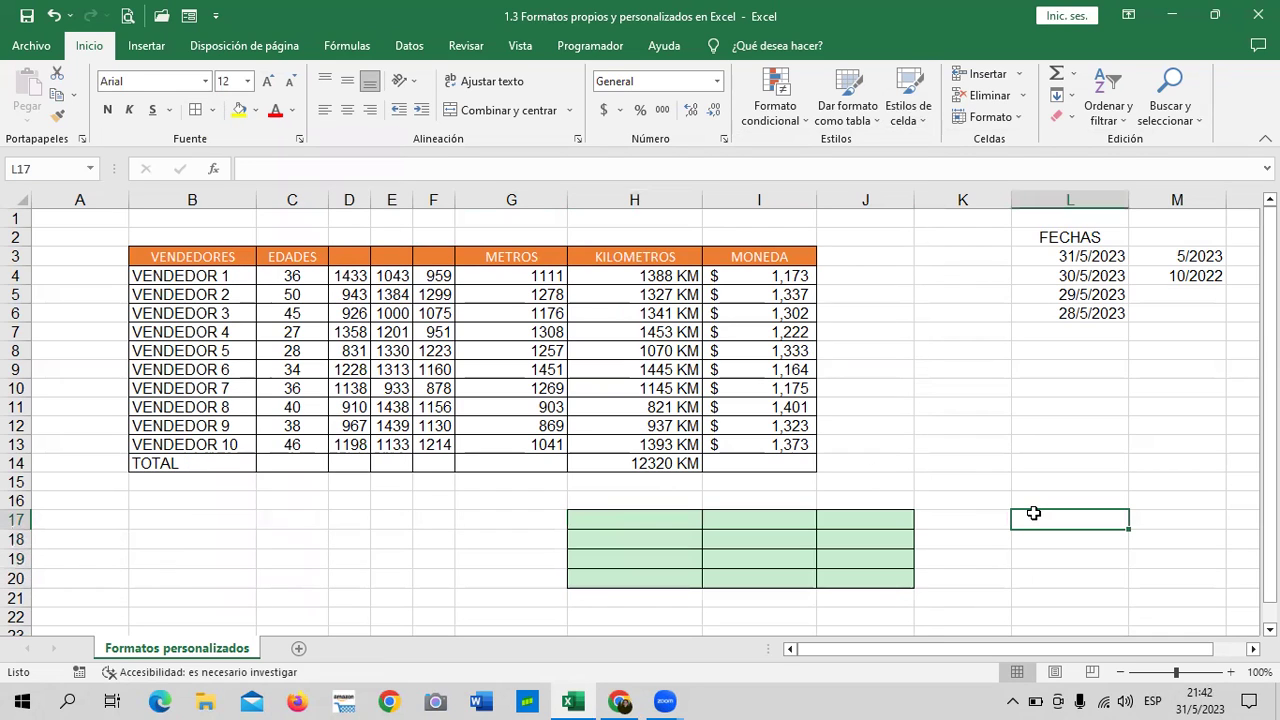
left_click(54, 16)
left_click(54, 16)
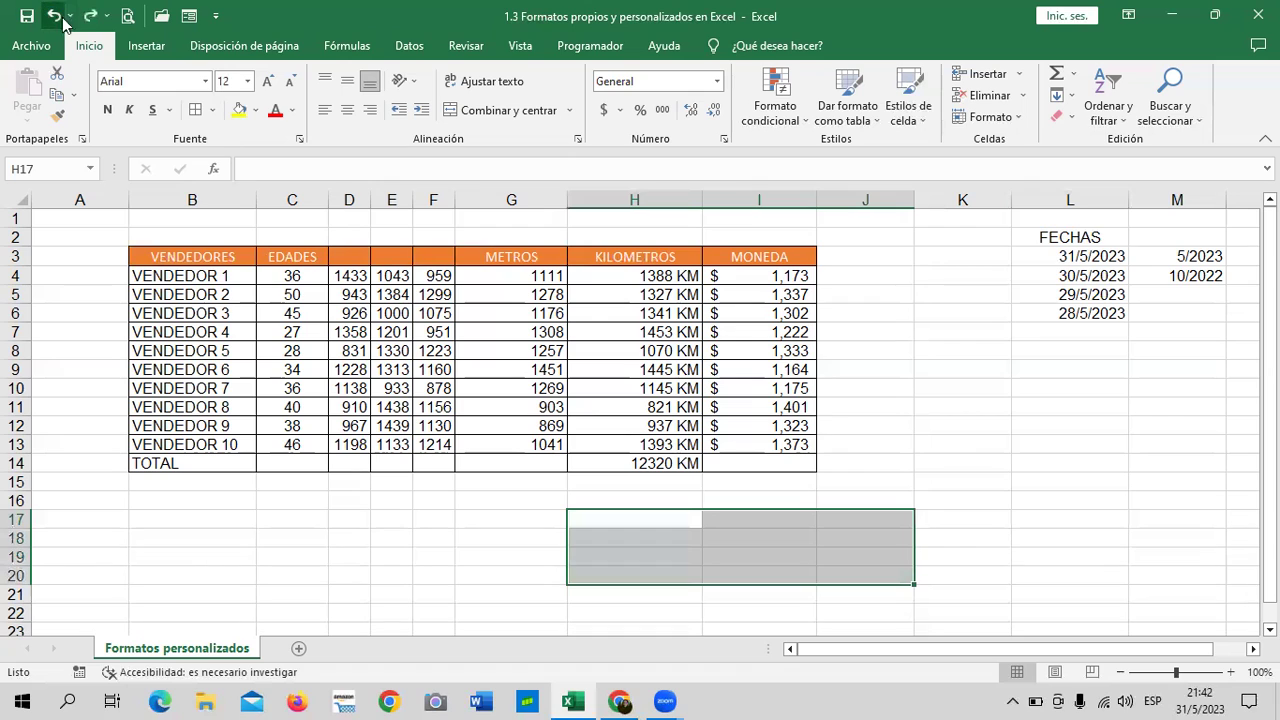
left_click(970, 497)
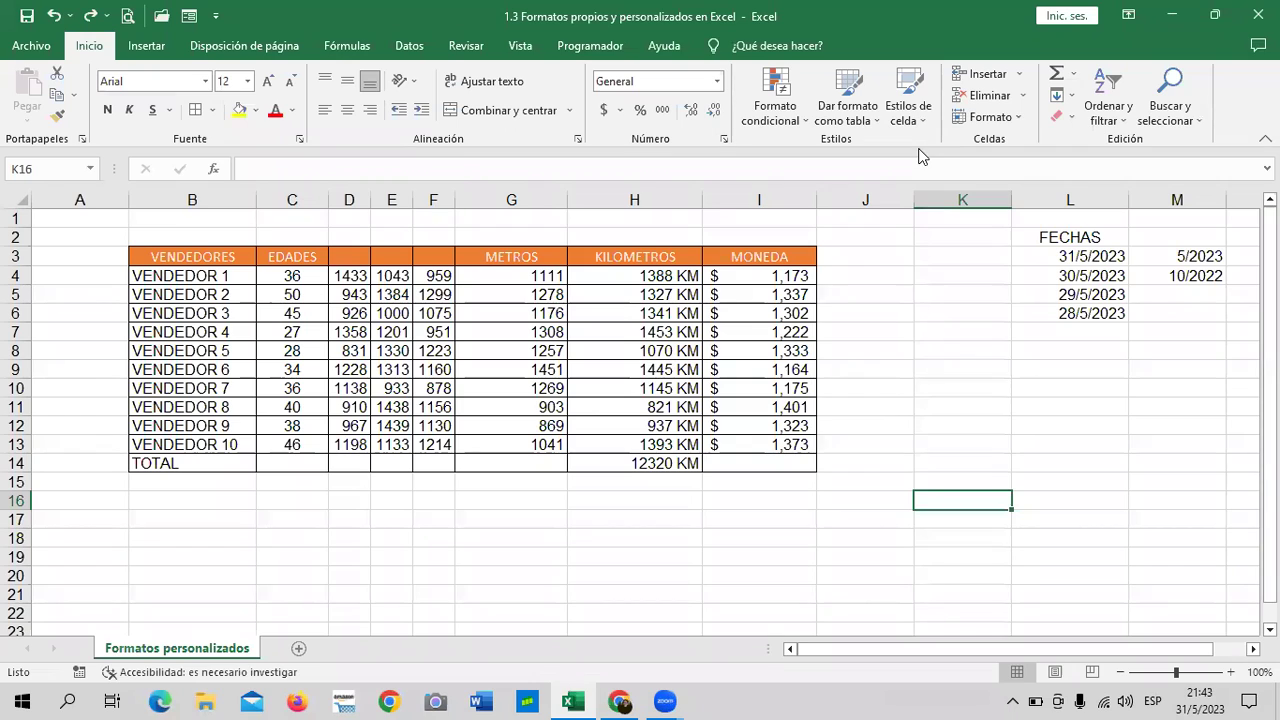
Check the dates in M3 and M4 and the kilometre values and total in column H
left_click(899, 403)
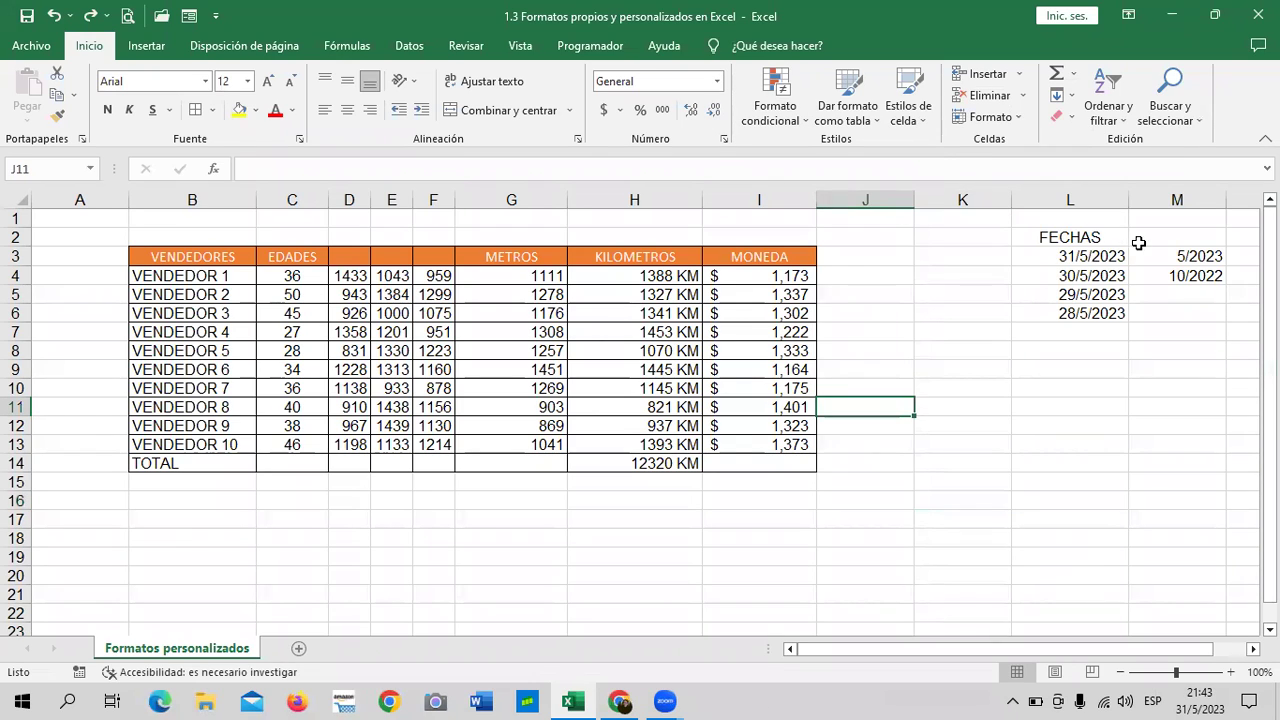
left_click(1169, 260)
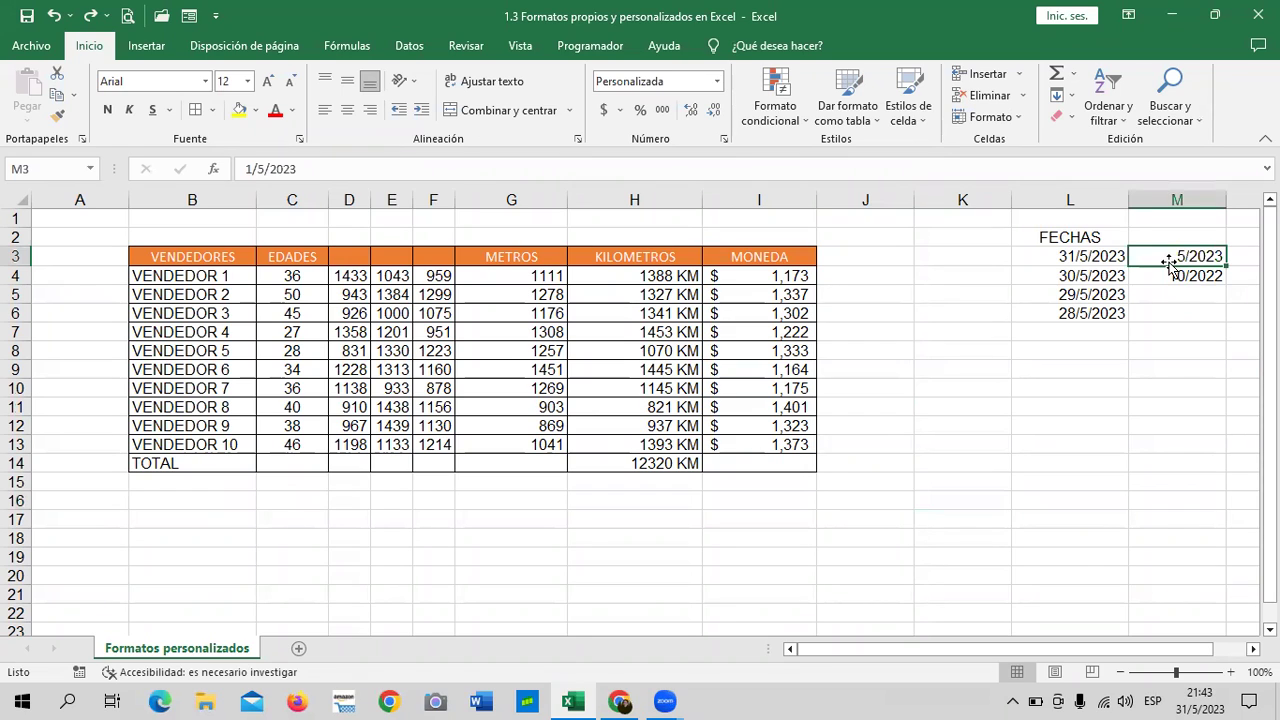
left_click(1168, 279)
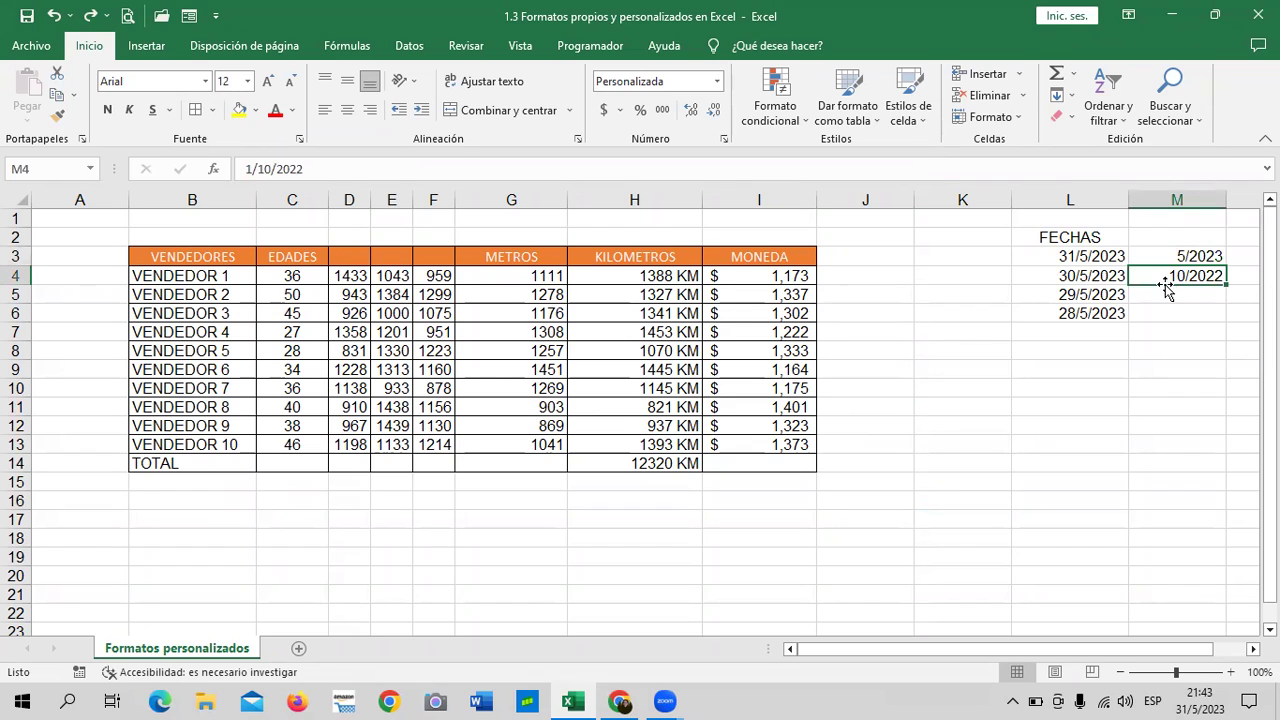
key("XF86MonBrightnessDown")
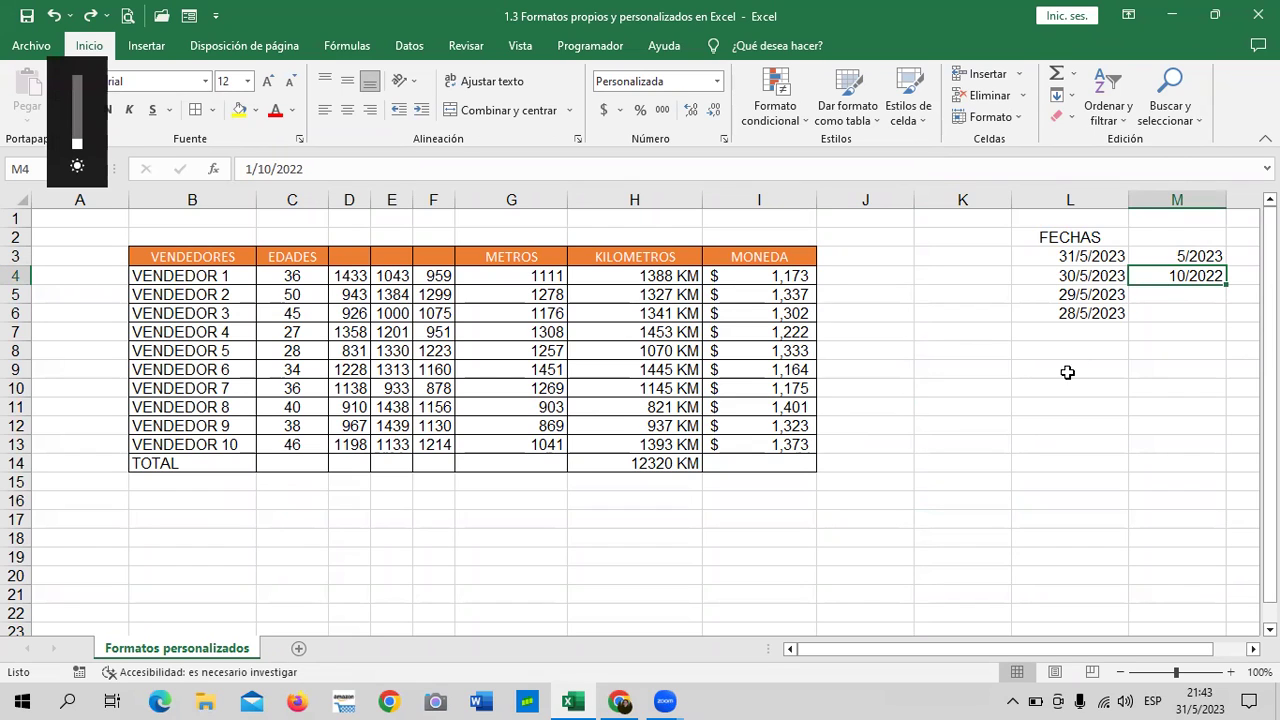
left_click(964, 462)
left_click(962, 384)
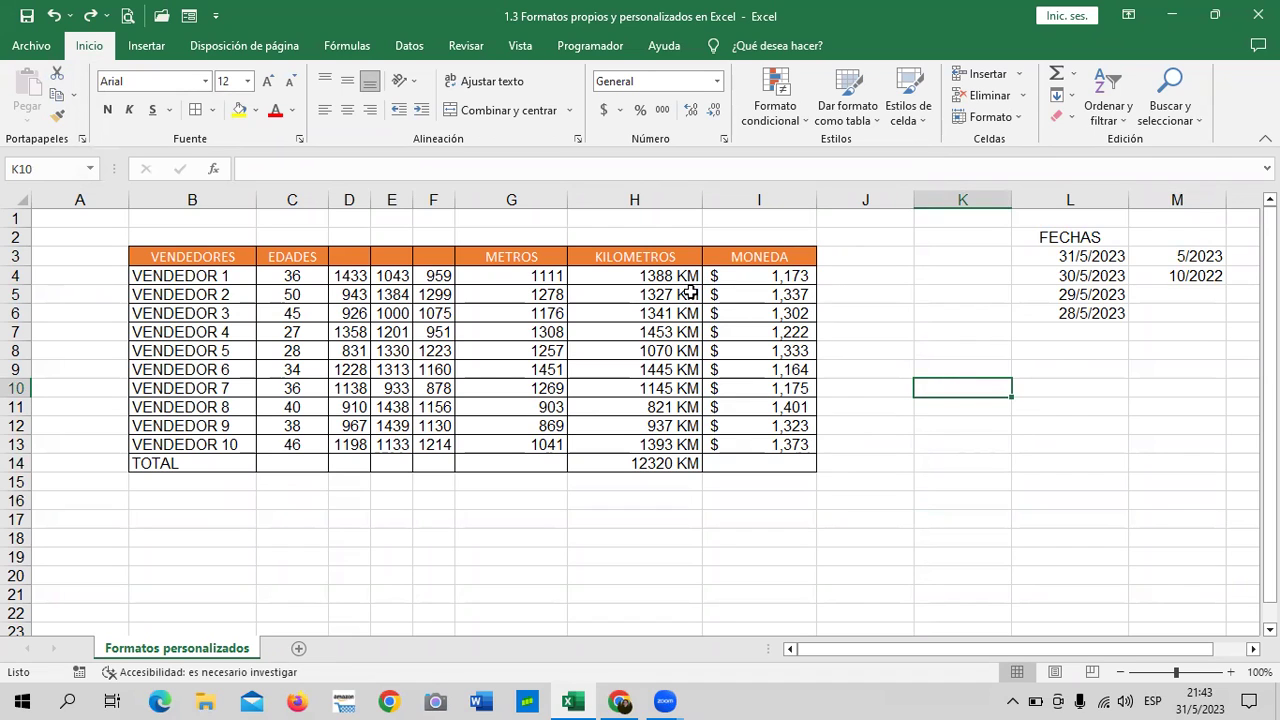
left_click(652, 290)
left_click(652, 278)
left_click(651, 260)
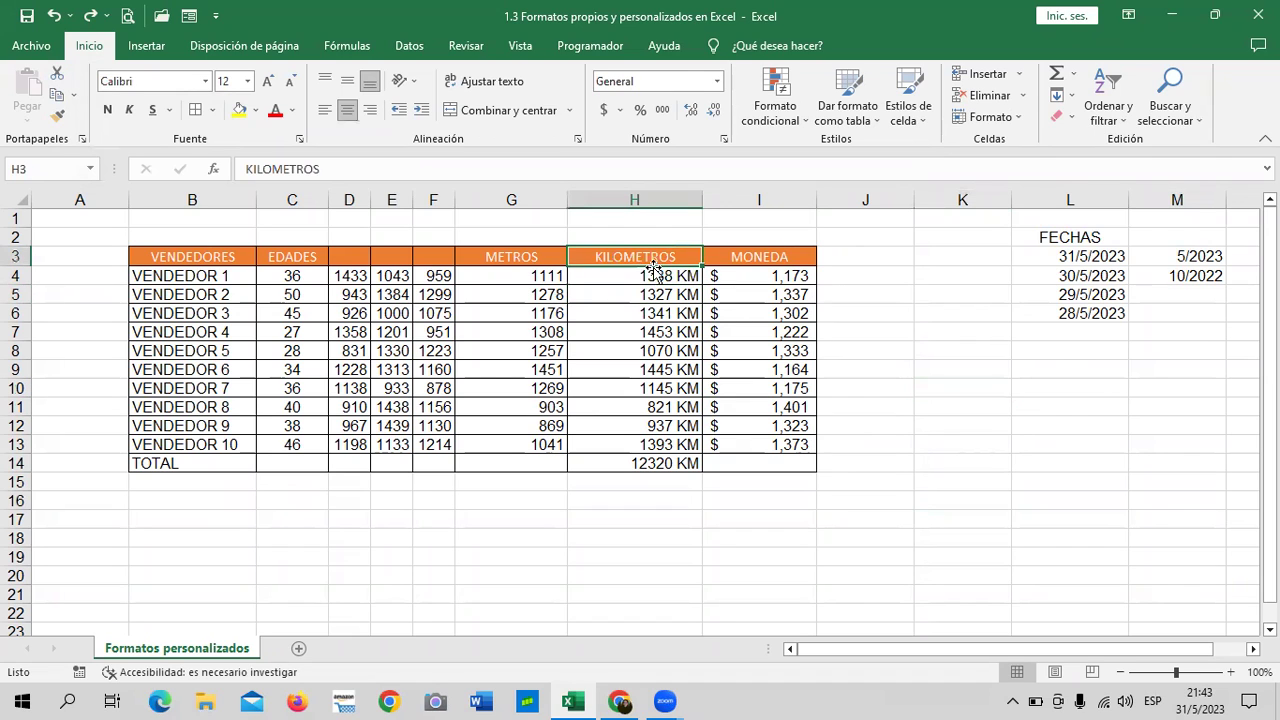
left_click(655, 275)
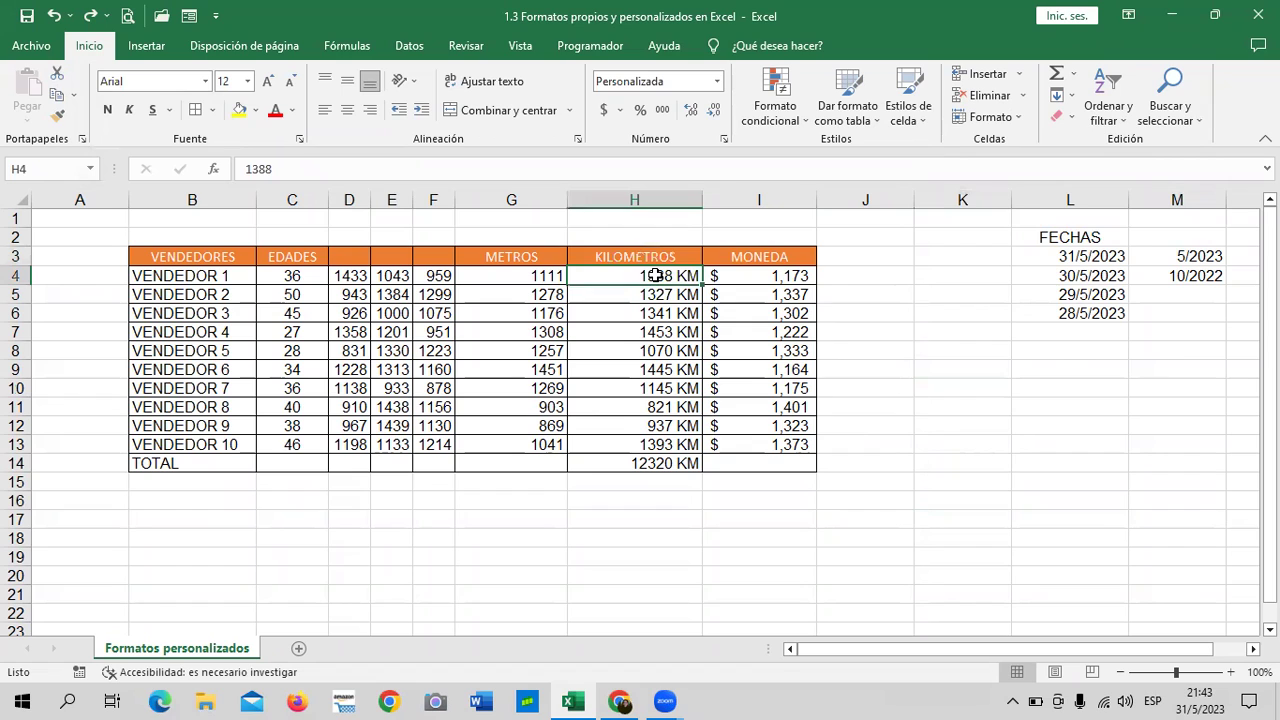
left_click(650, 460)
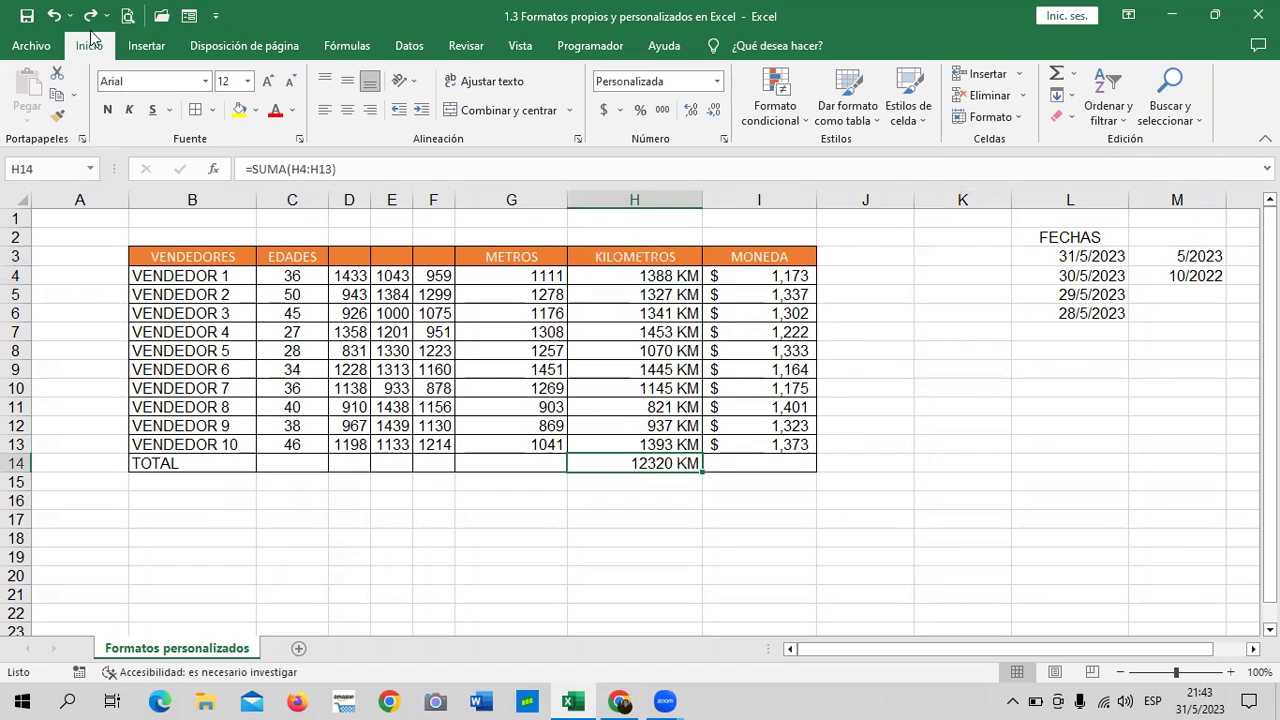
Undo the orange fill and white text on the header row B3:I3
left_click(54, 15)
key("ctrl+z")
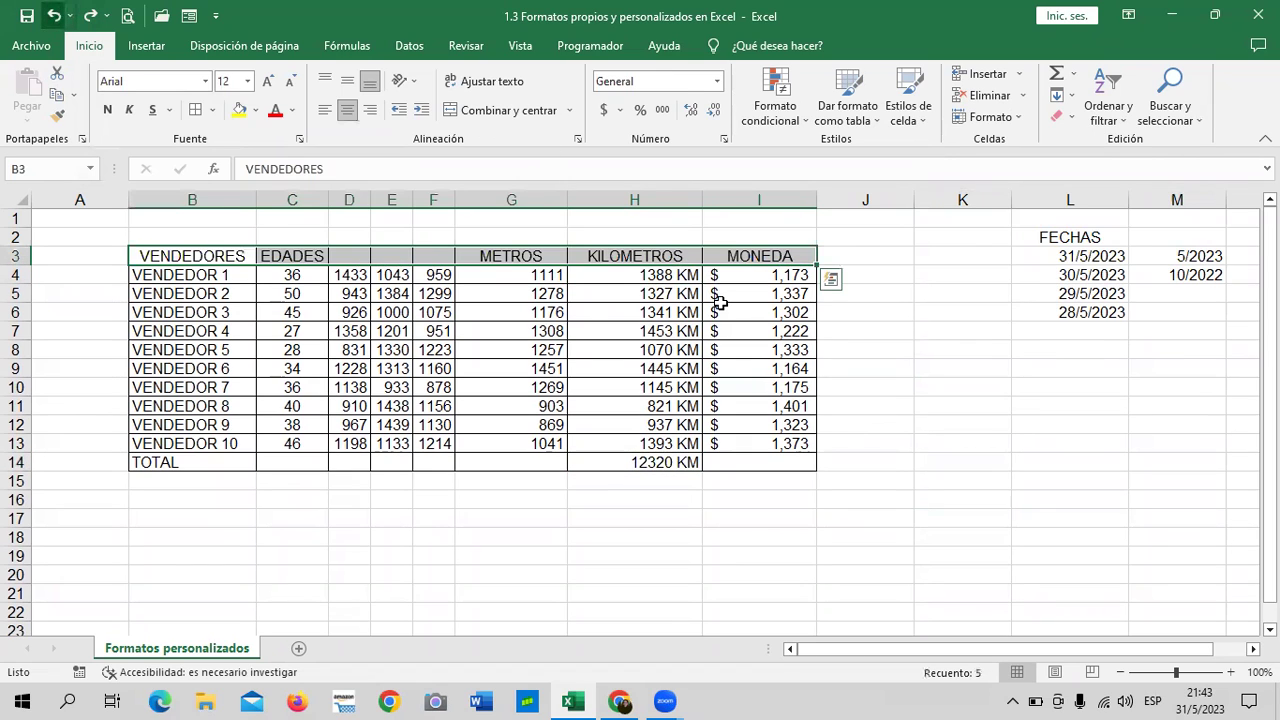
left_click(917, 368)
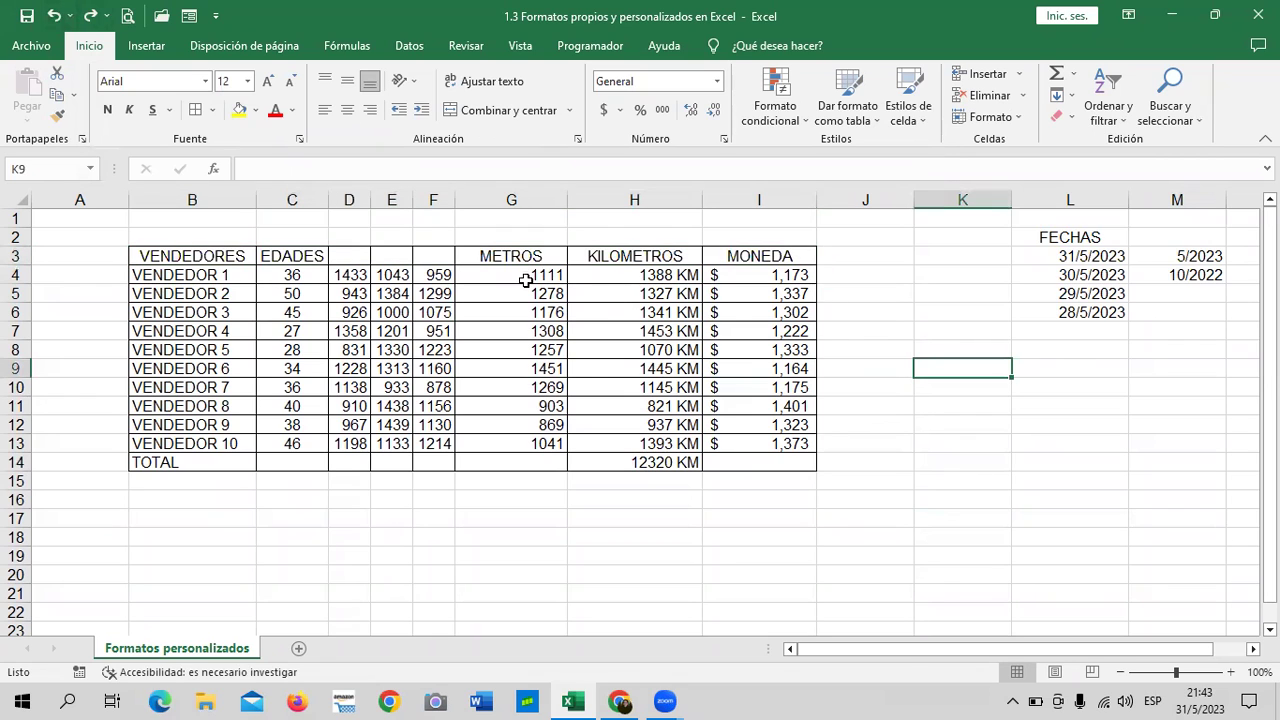
Select G4:G13 and bring up the custom format codes, comparing 0 and 0.00
left_click_drag(525, 276, 533, 452)
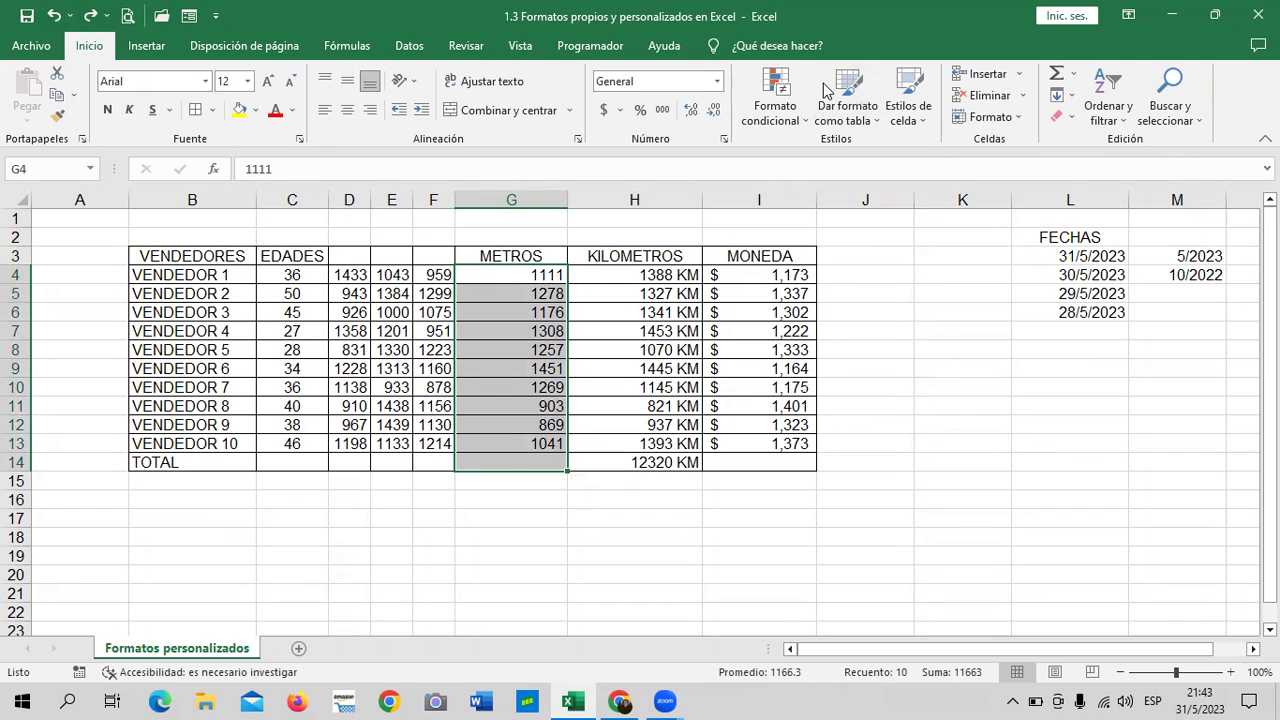
left_click(717, 81)
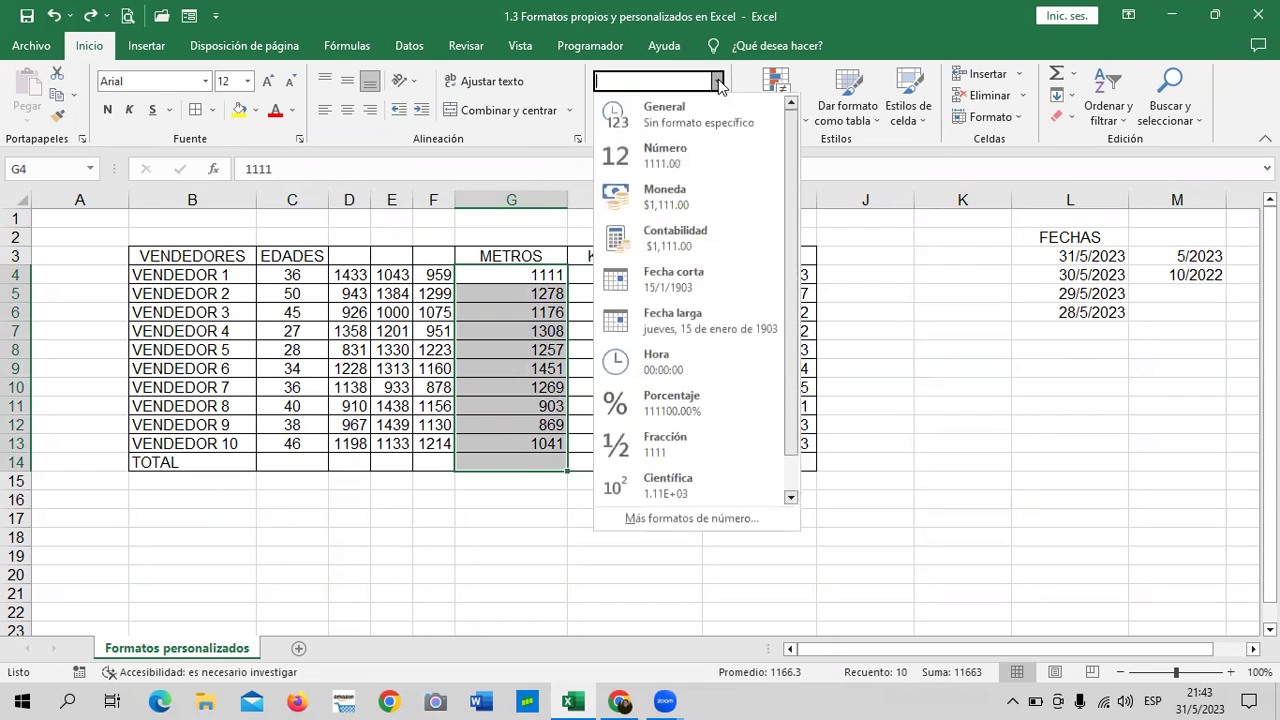
left_click(687, 524)
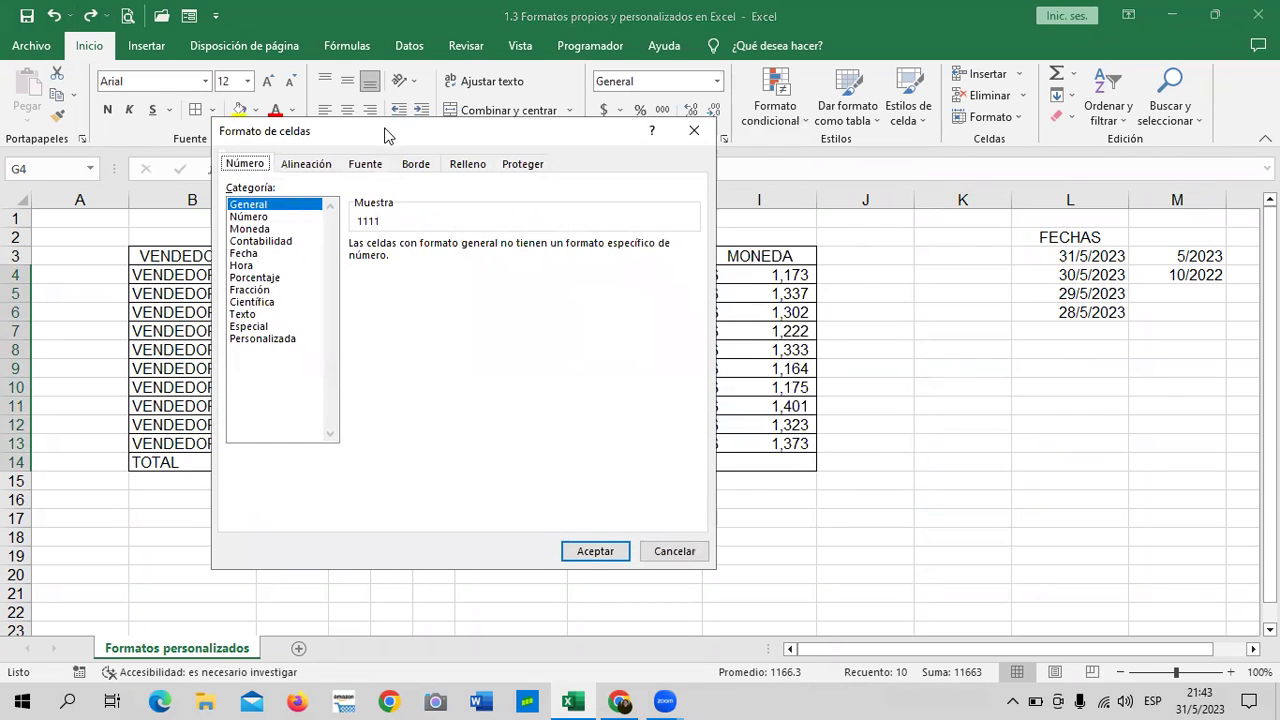
left_click_drag(388, 136, 346, 112)
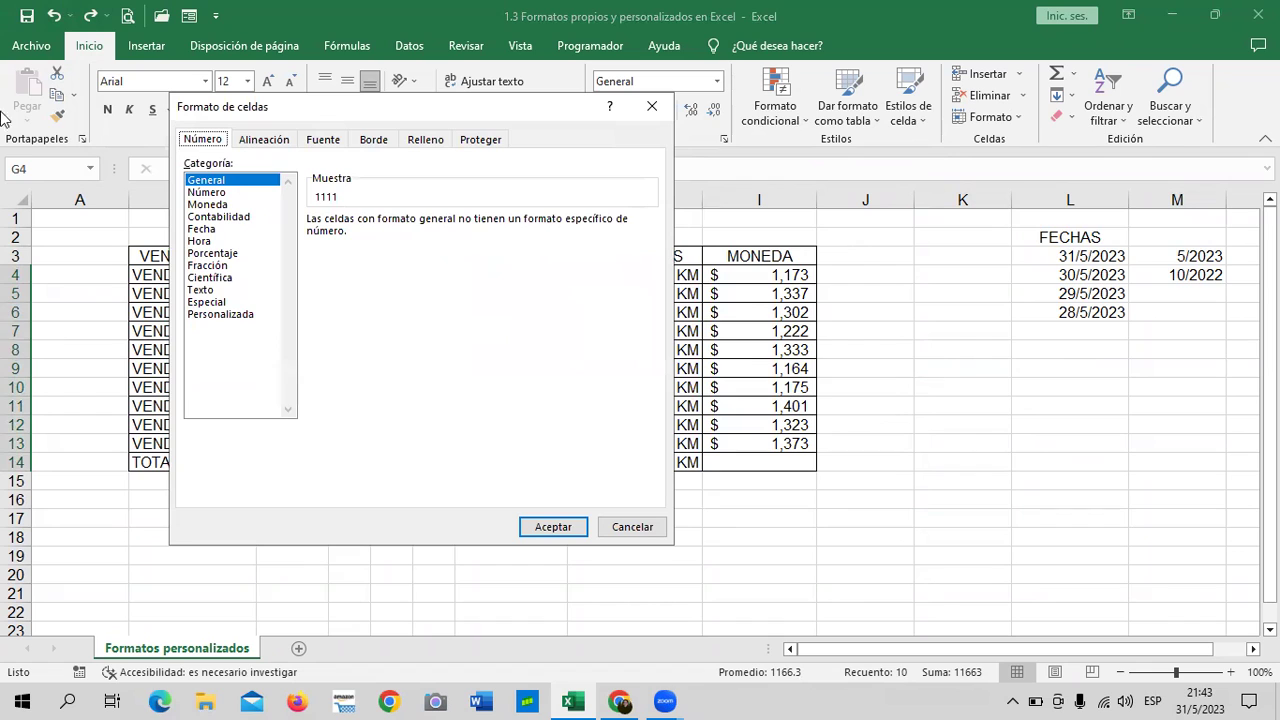
left_click(222, 314)
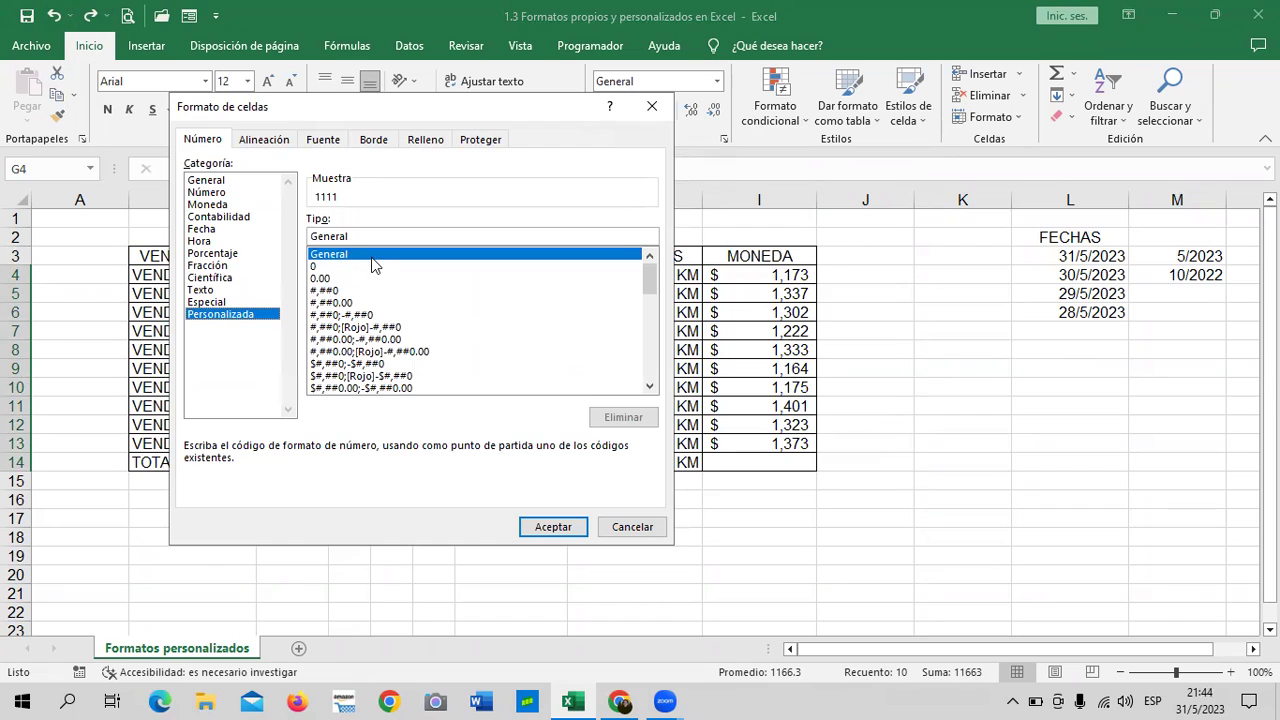
left_click(331, 266)
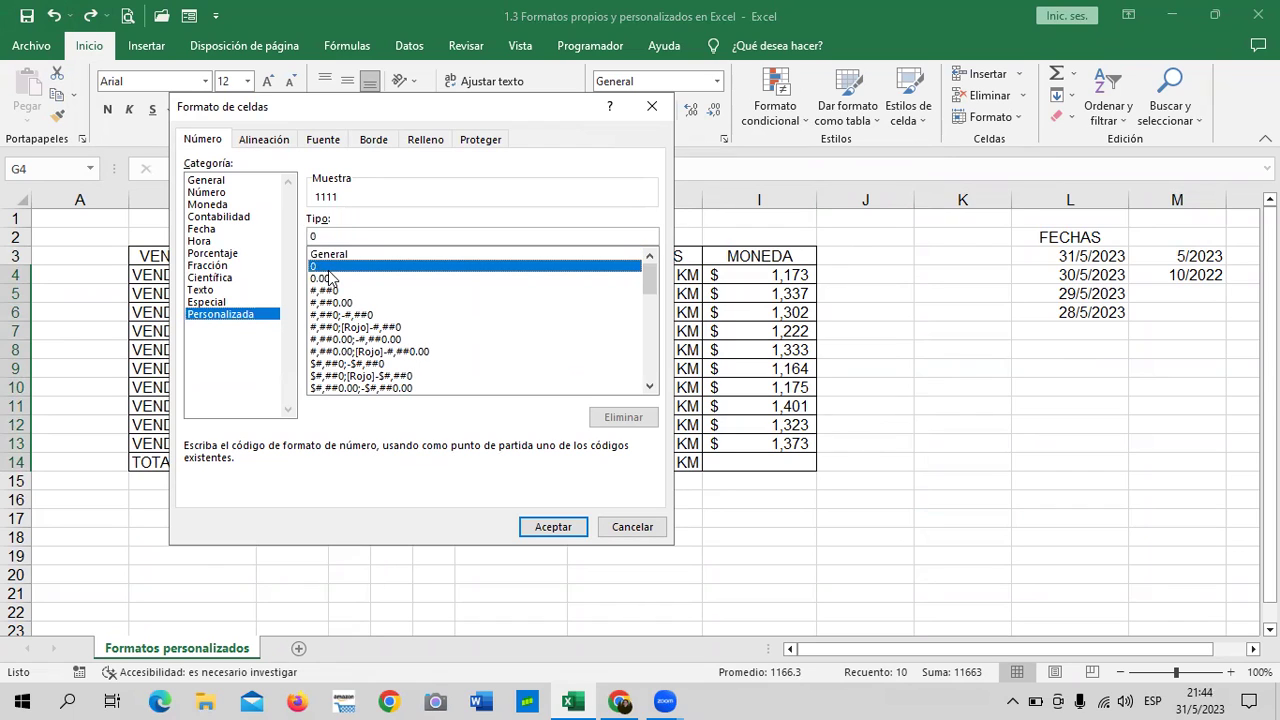
left_click(326, 278)
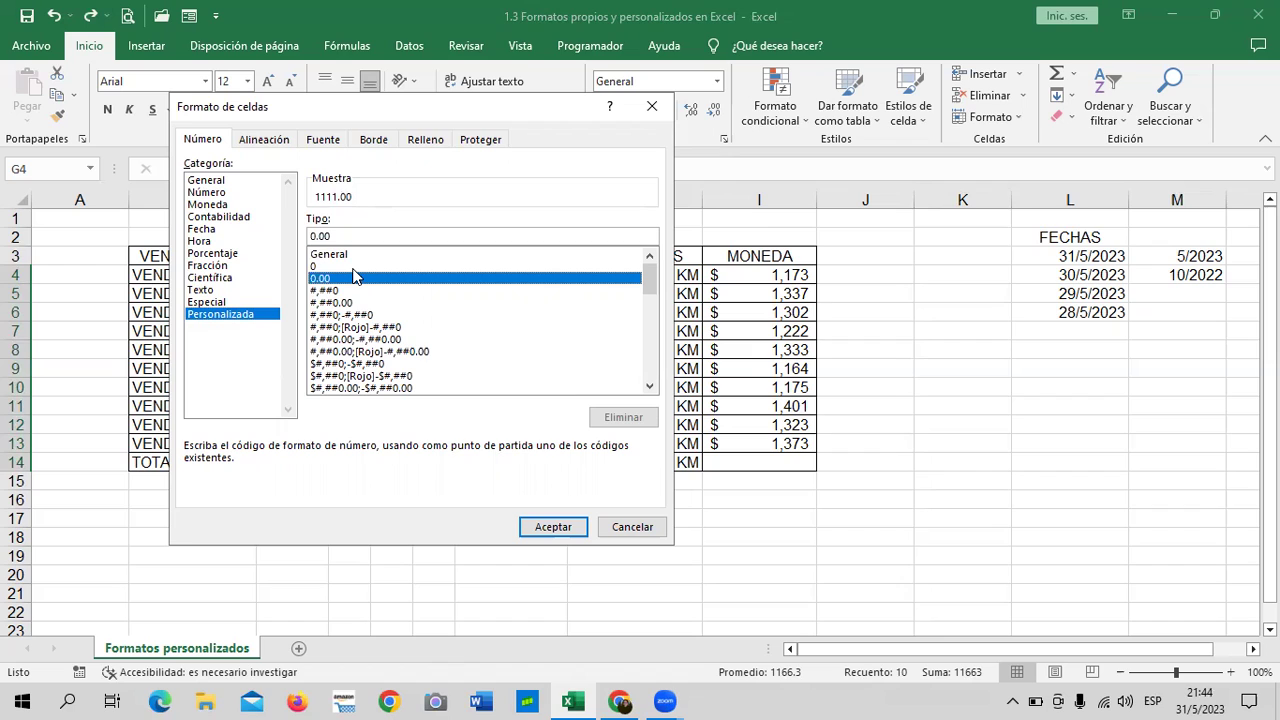
left_click(328, 267)
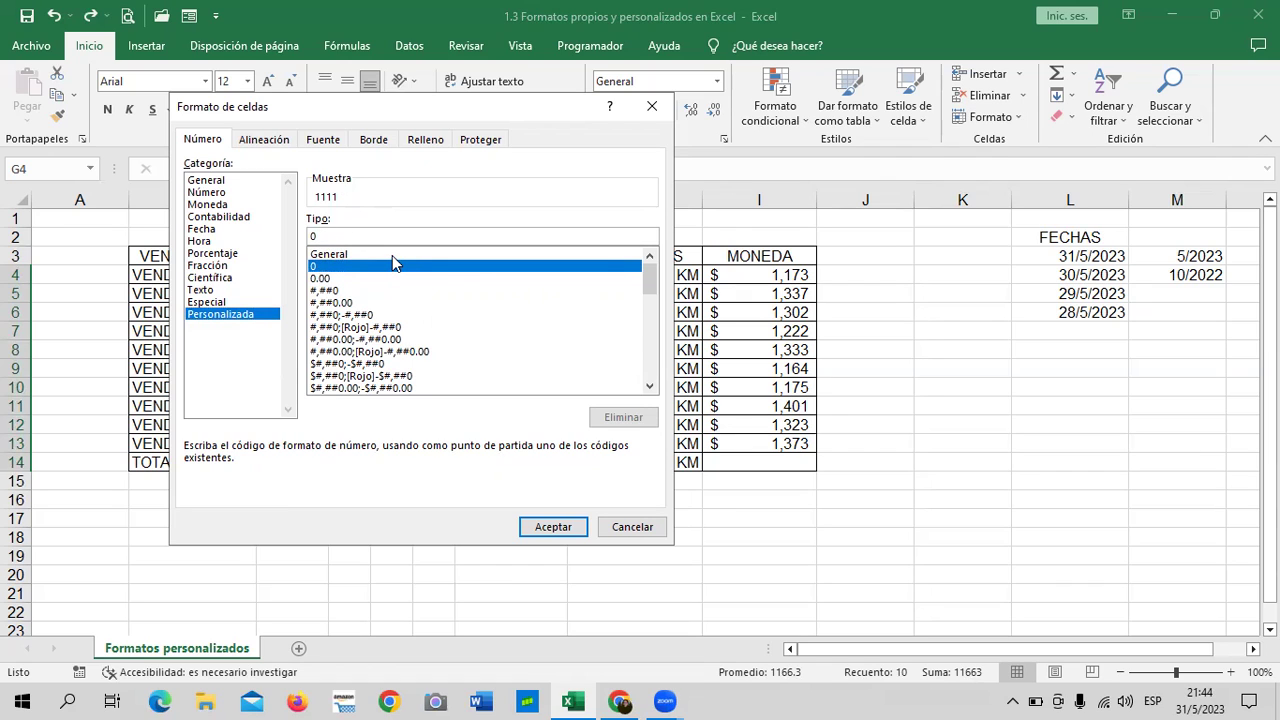
left_click(338, 276)
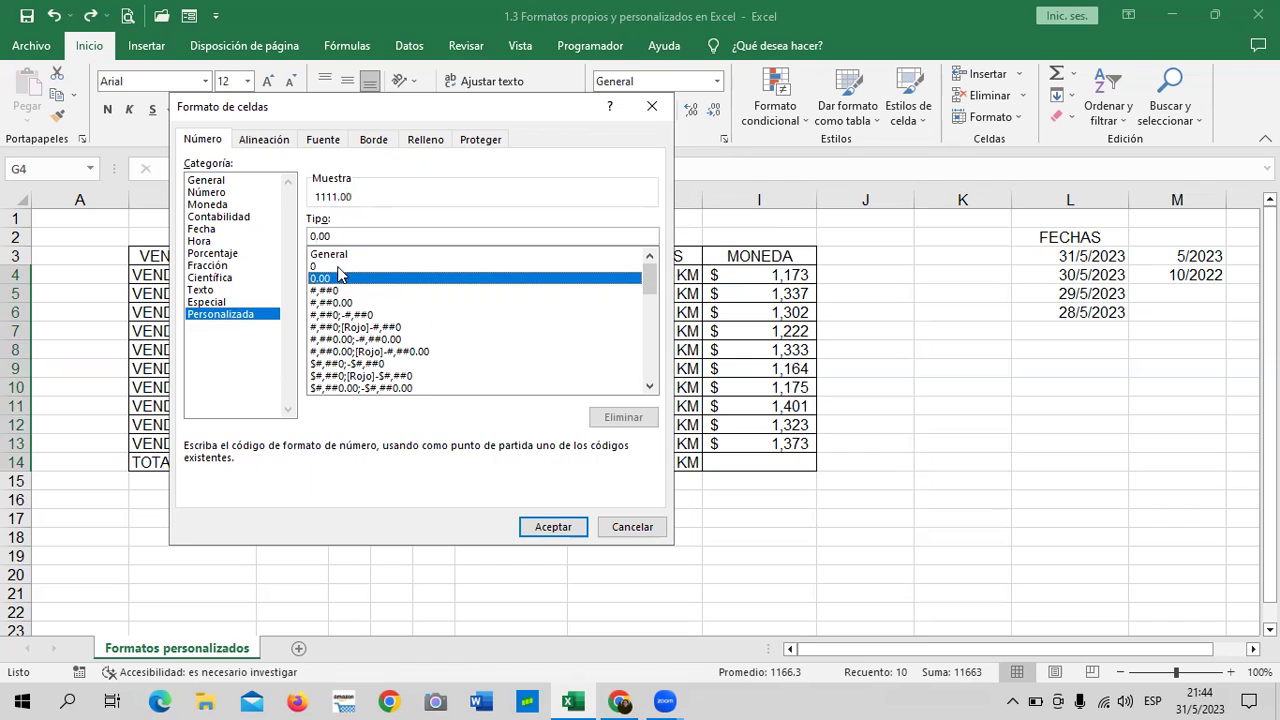
Change the code to 0.00 "MTS" and apply it to the METROS values
left_click(355, 236)
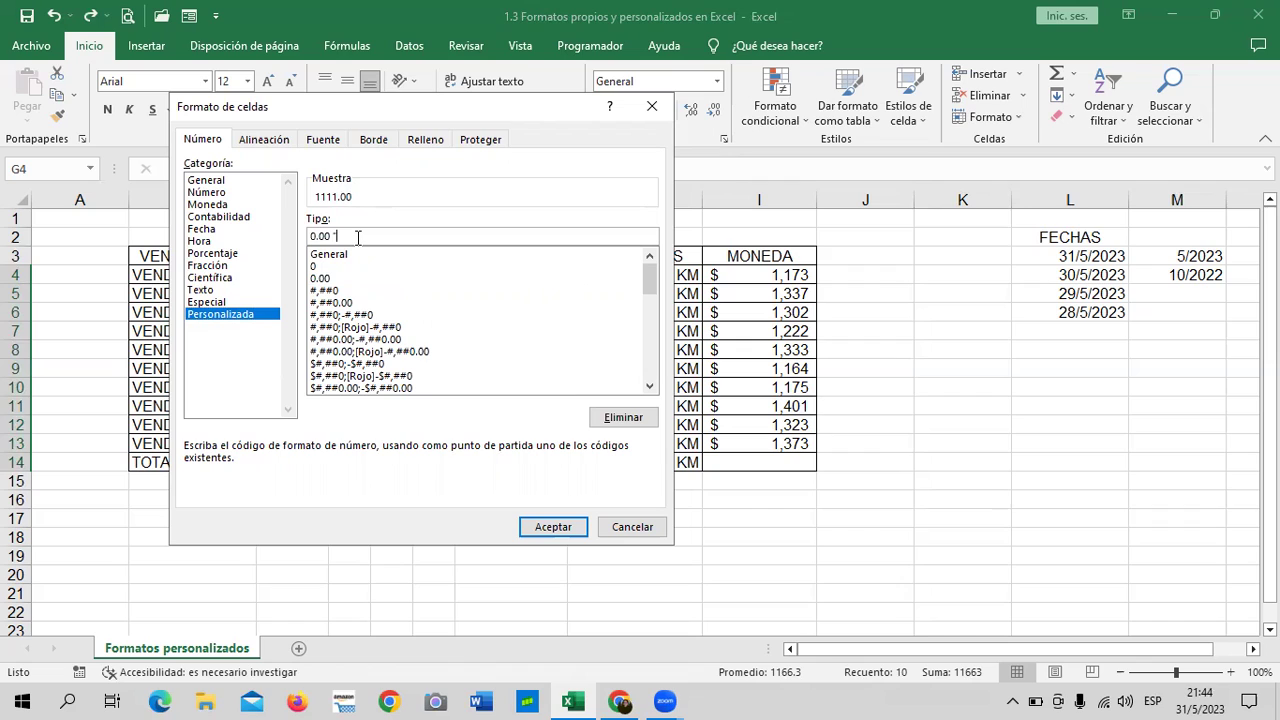
type("mETRO")
key("BackSpace")
key("BackSpace")
key("BackSpace")
key("BackSpace")
key("BackSpace")
type("MTS")
type("\"")
left_click(566, 529)
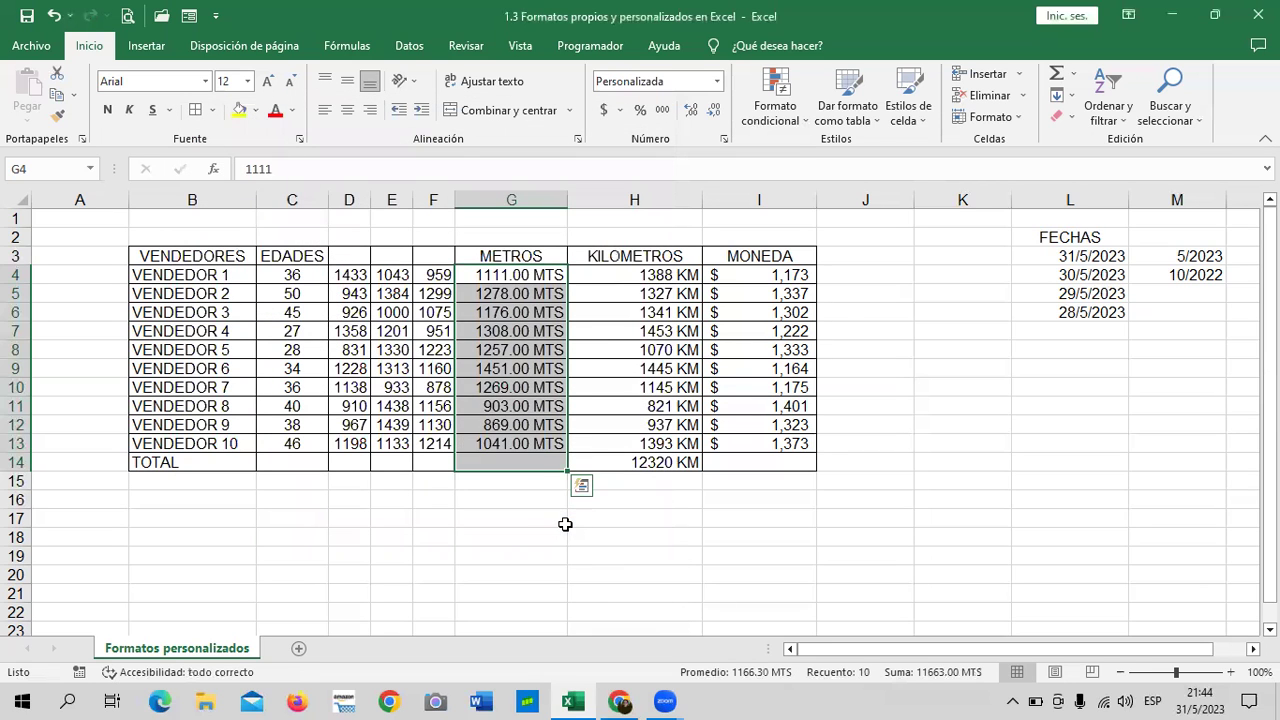
Widen column G so METROS values like 1041.00 MTS fit
left_click(640, 610)
left_click_drag(570, 196, 584, 196)
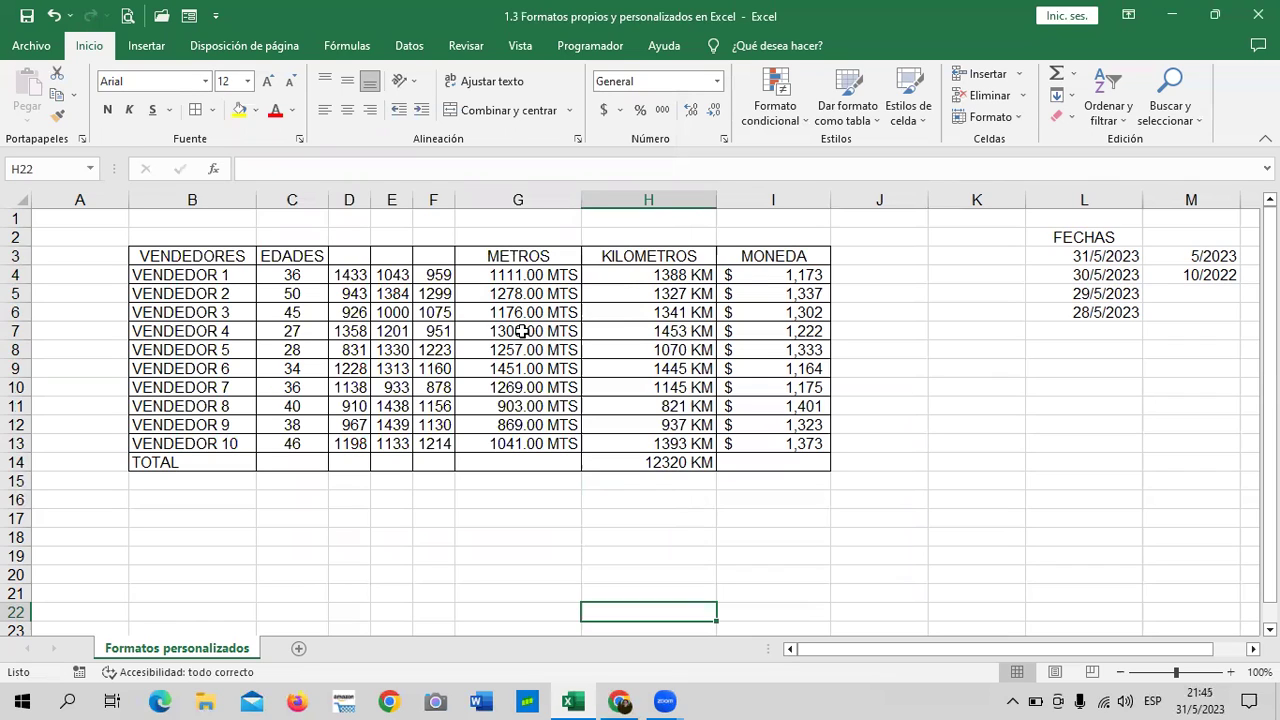
key("XF86AudioRaiseVolume")
key("XF86AudioLowerVolume")
Check the stored values behind G13 and G4, confirming G4 still holds 1111
left_click(630, 537)
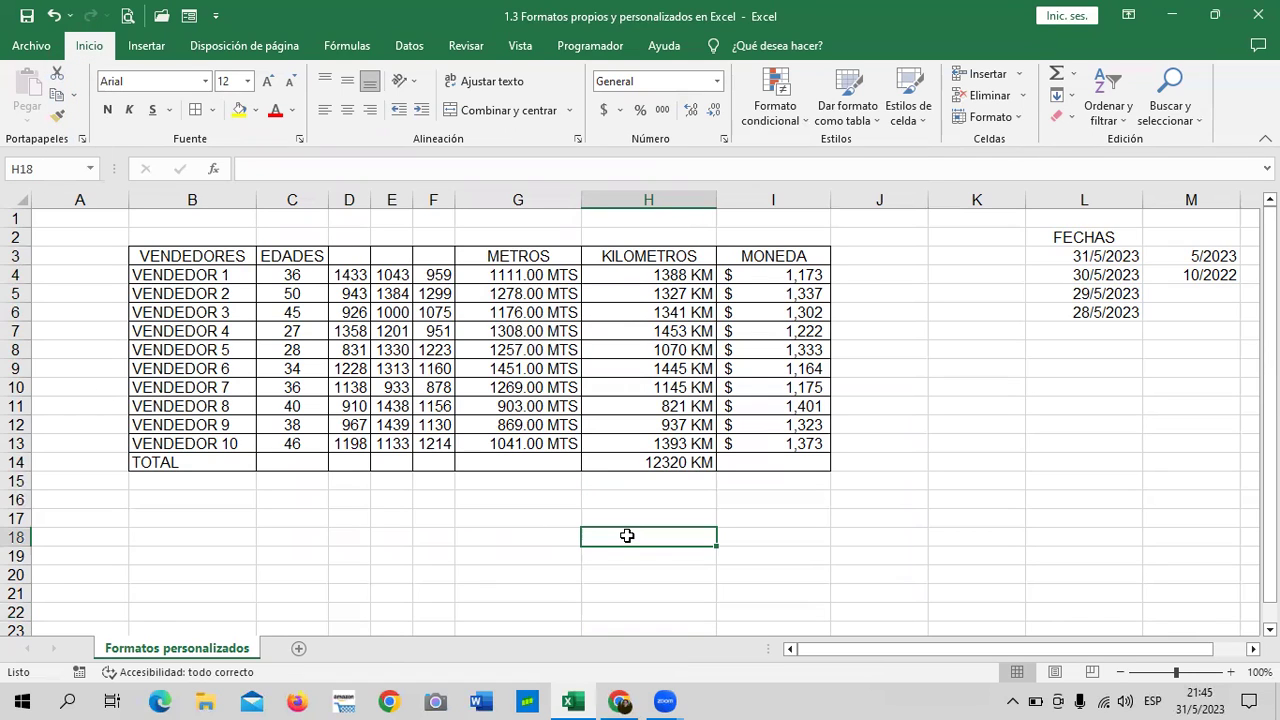
left_click(522, 446)
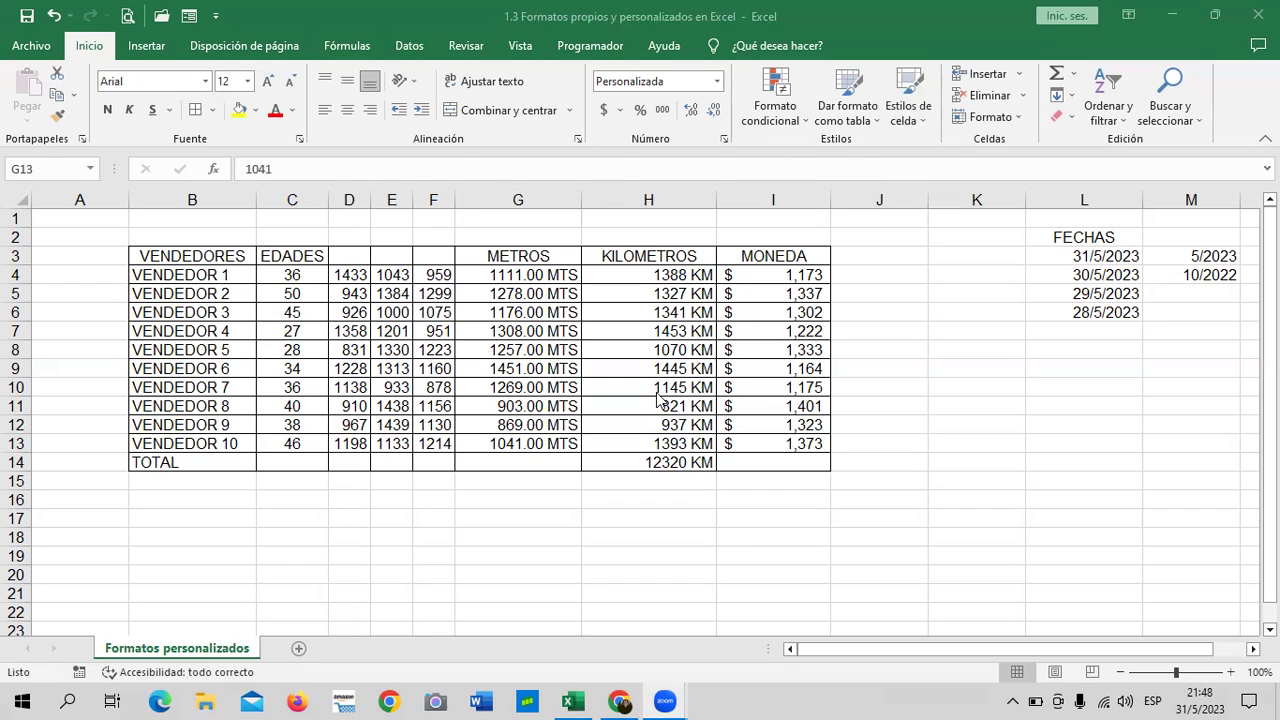
left_click(550, 274)
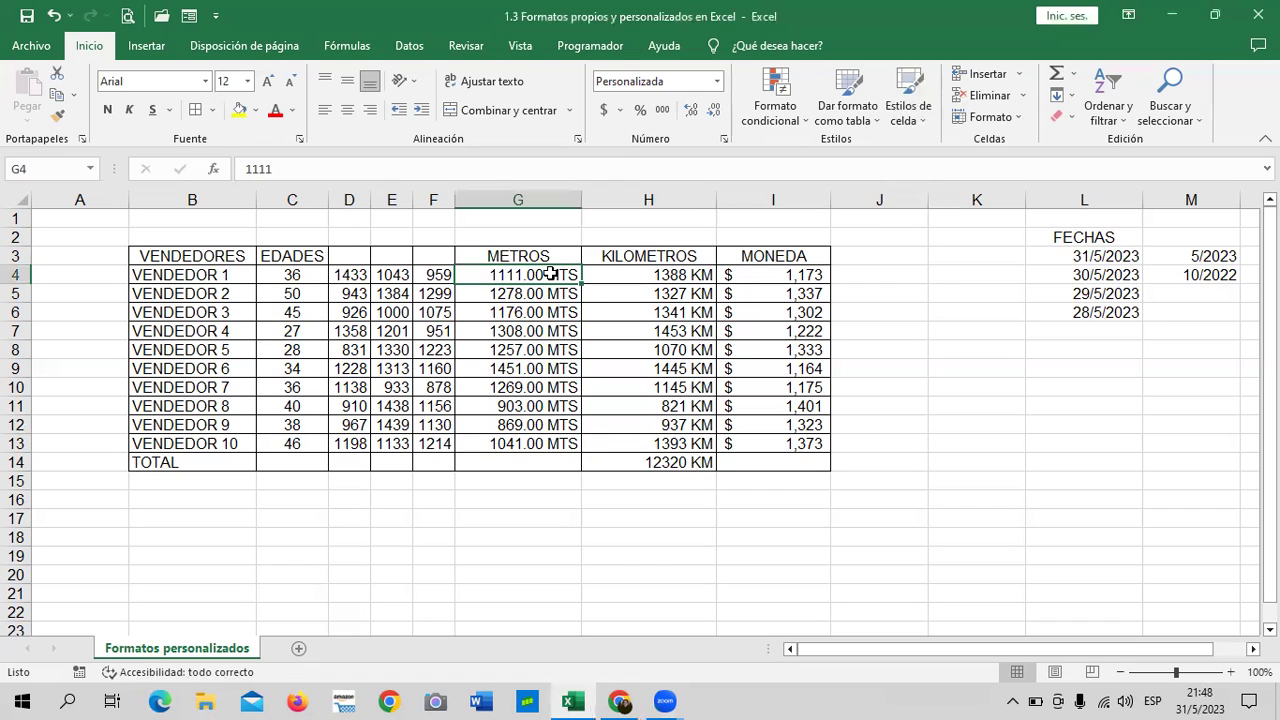
left_click(596, 572)
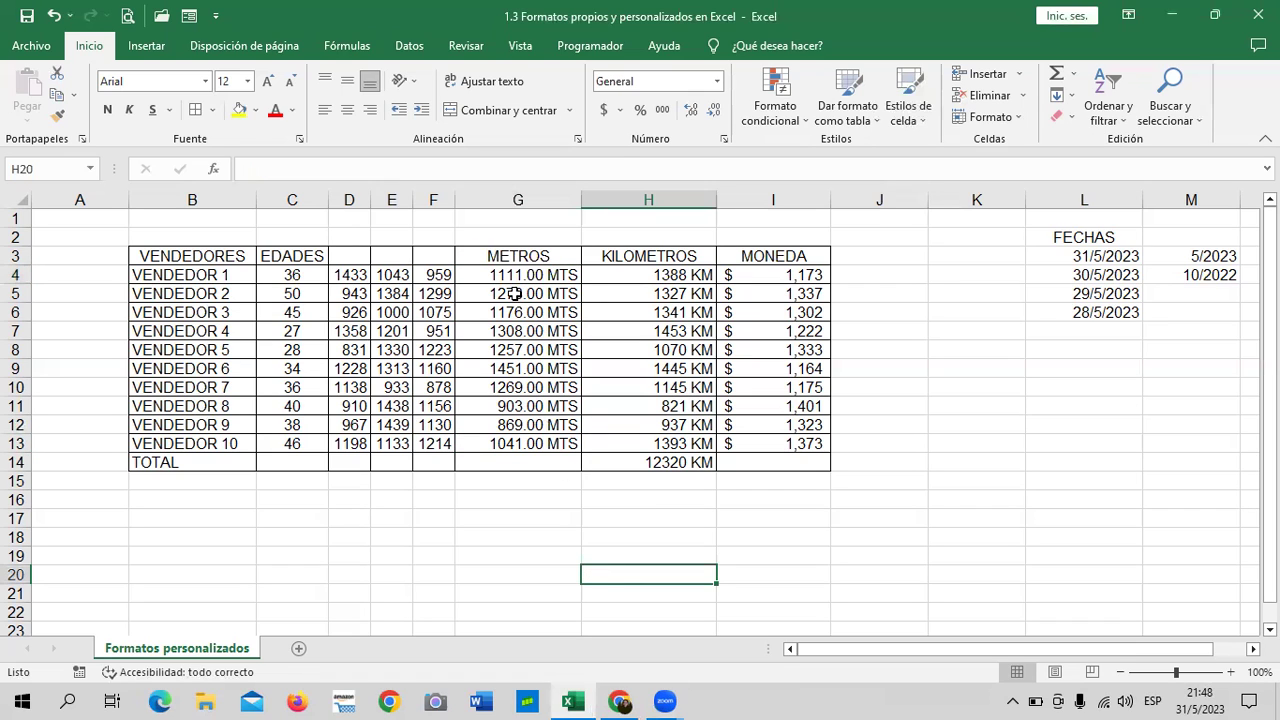
AutoSum the METROS values into G14, giving a total of 11663.00 MTS
left_click(505, 461)
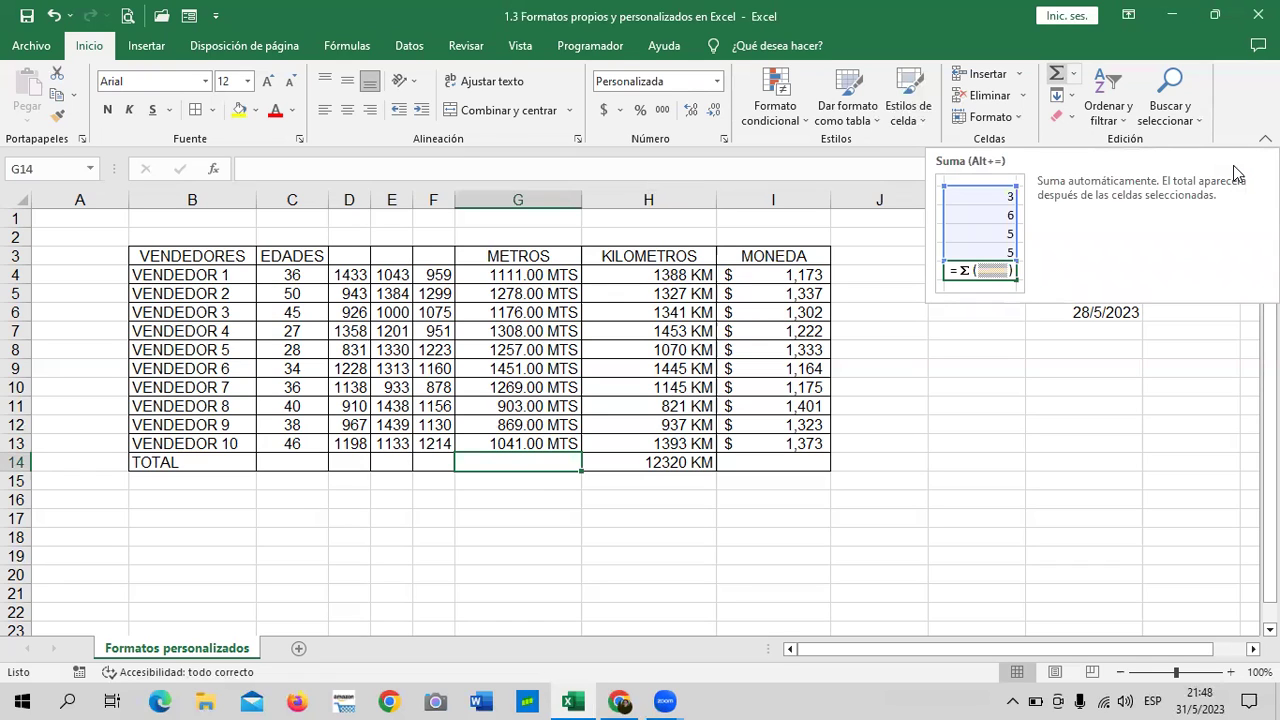
key("alt+equal")
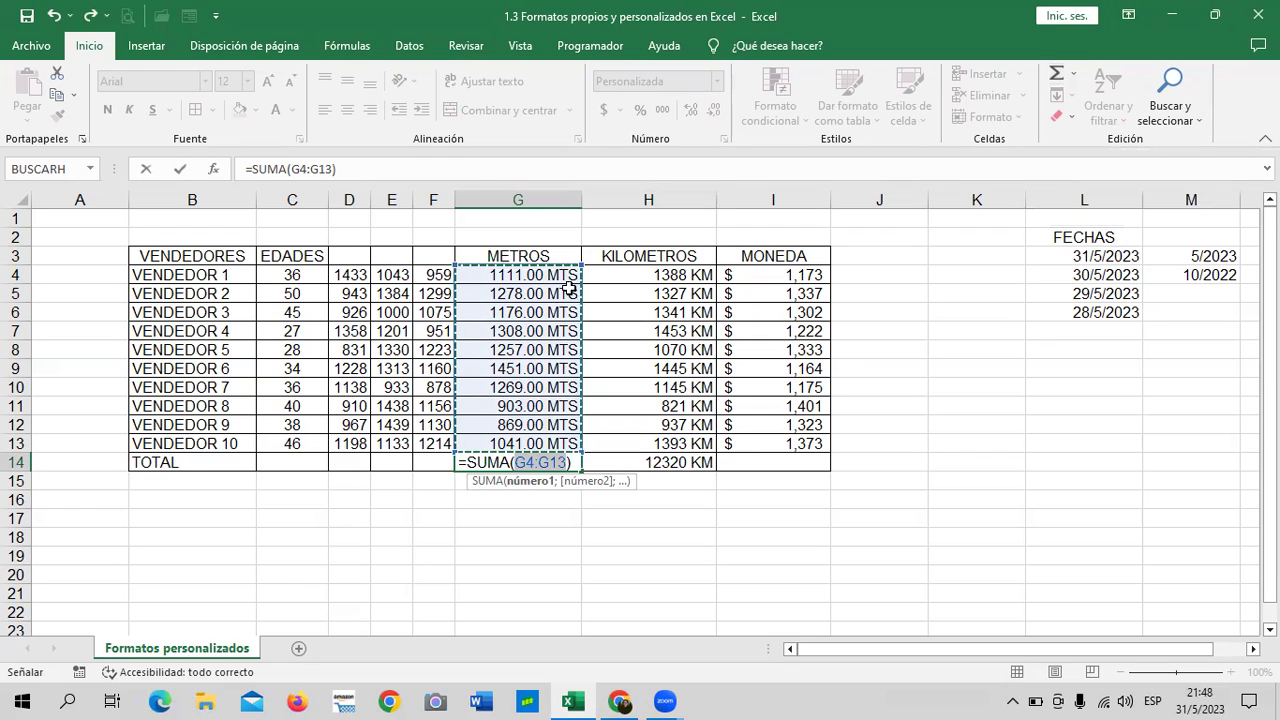
key("Return")
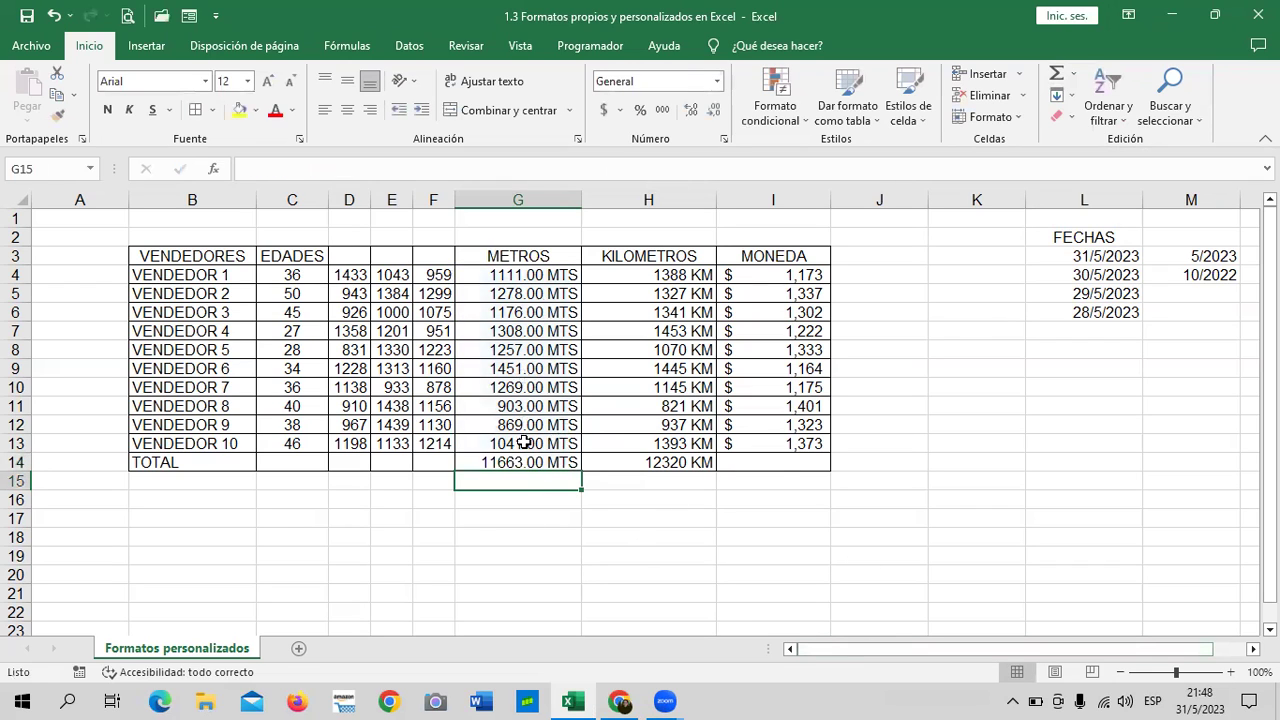
Compare the KILOMETROS total formula in H14 with the METROS total formula in G14
left_click(661, 457)
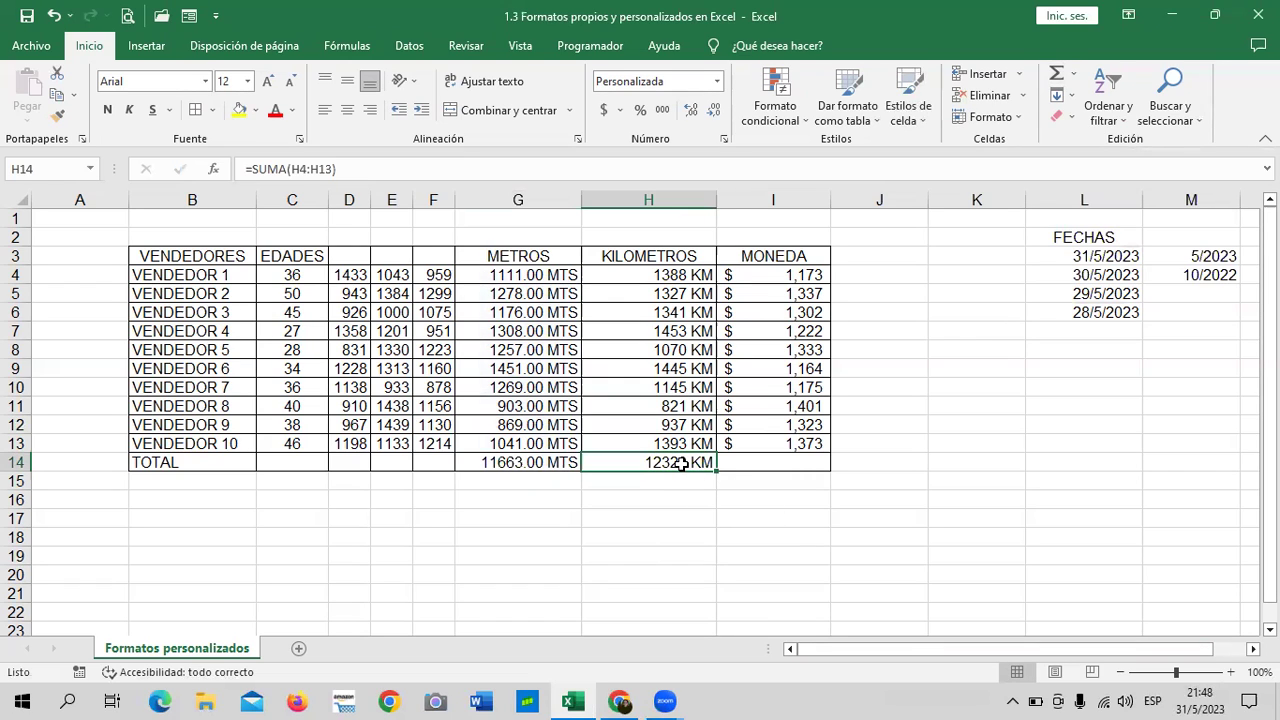
left_click(530, 458)
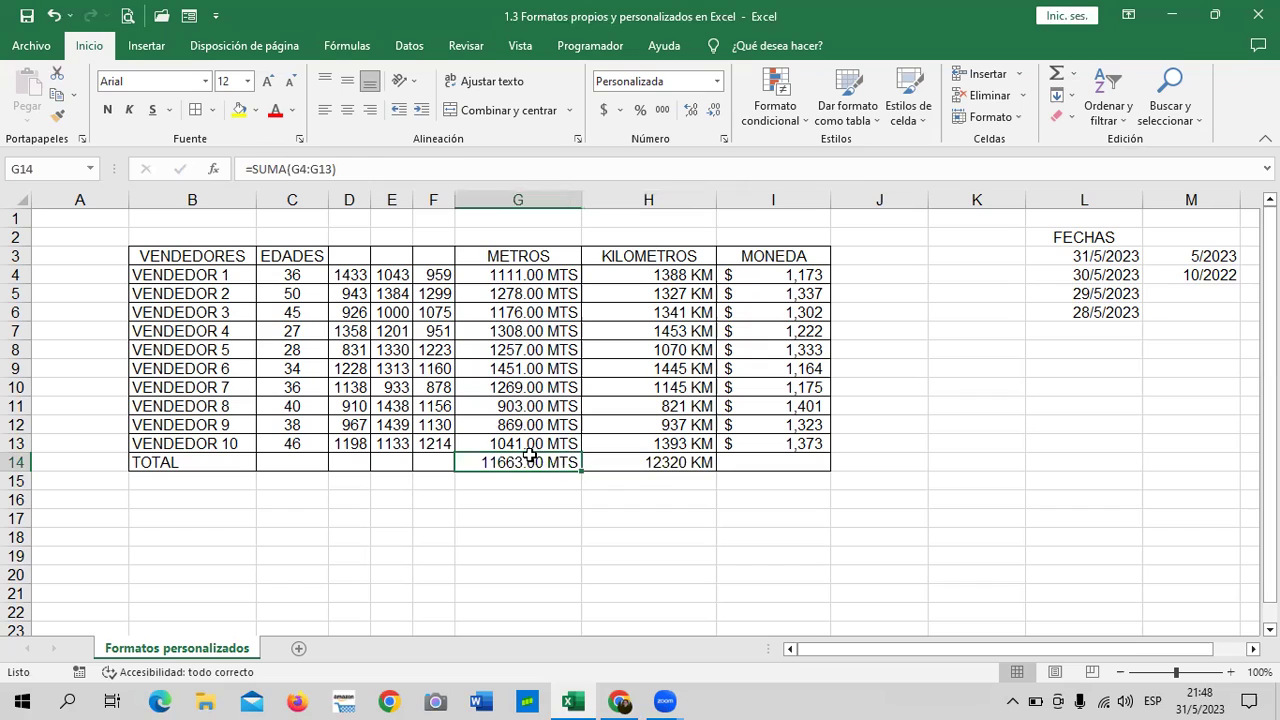
left_click(630, 460)
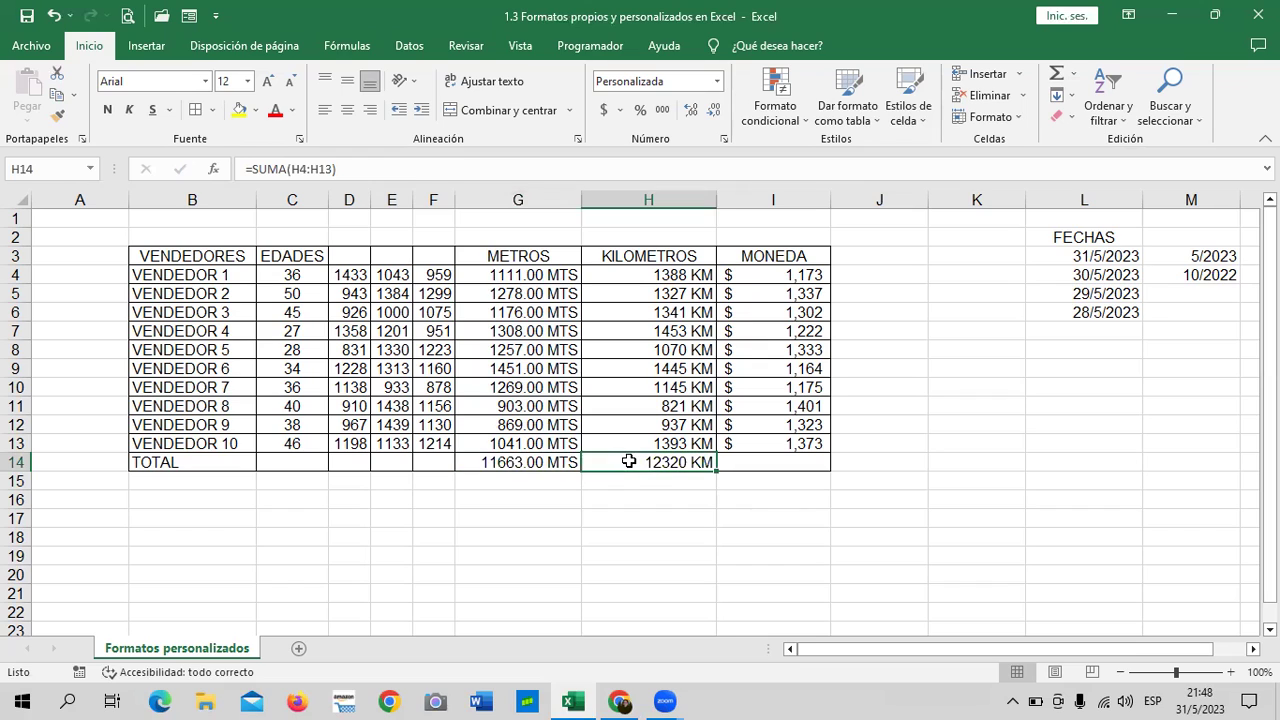
left_click(528, 462)
left_click(628, 464)
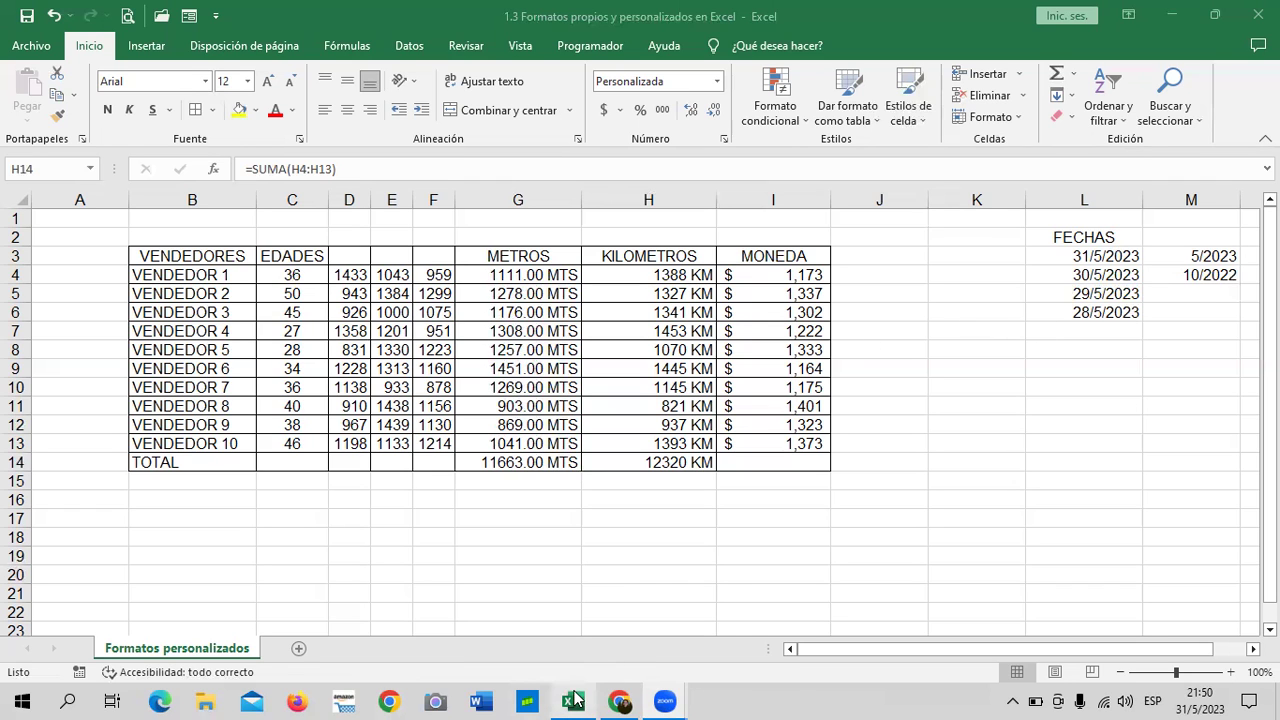
Switch to the course in the browser and review the lesson 1.6 objective page
left_click(621, 700)
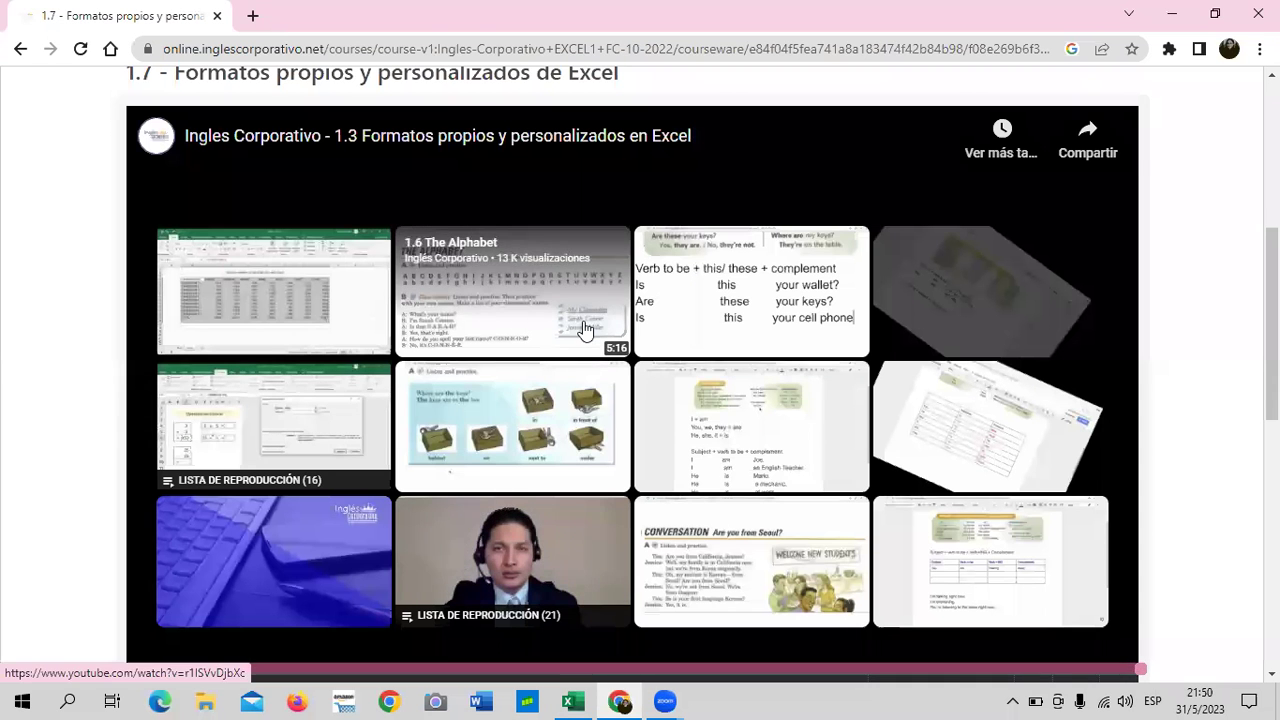
scroll(592, 325, "up", 3)
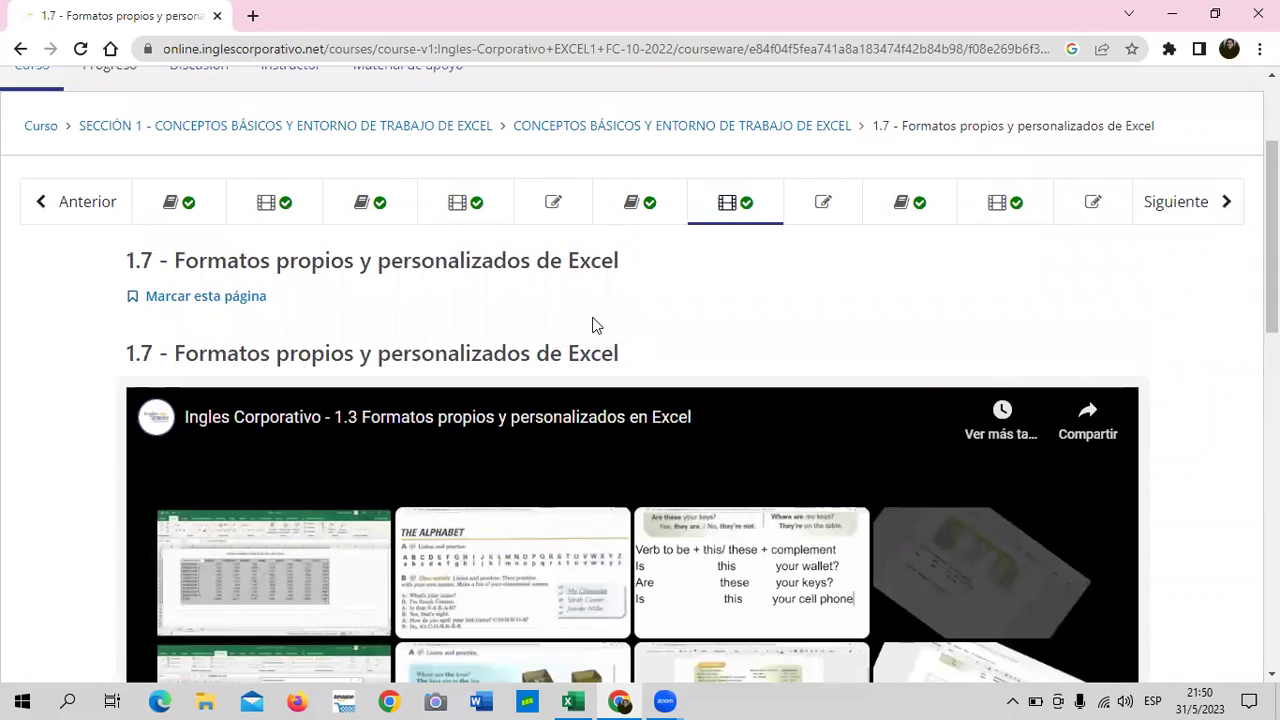
left_click(656, 204)
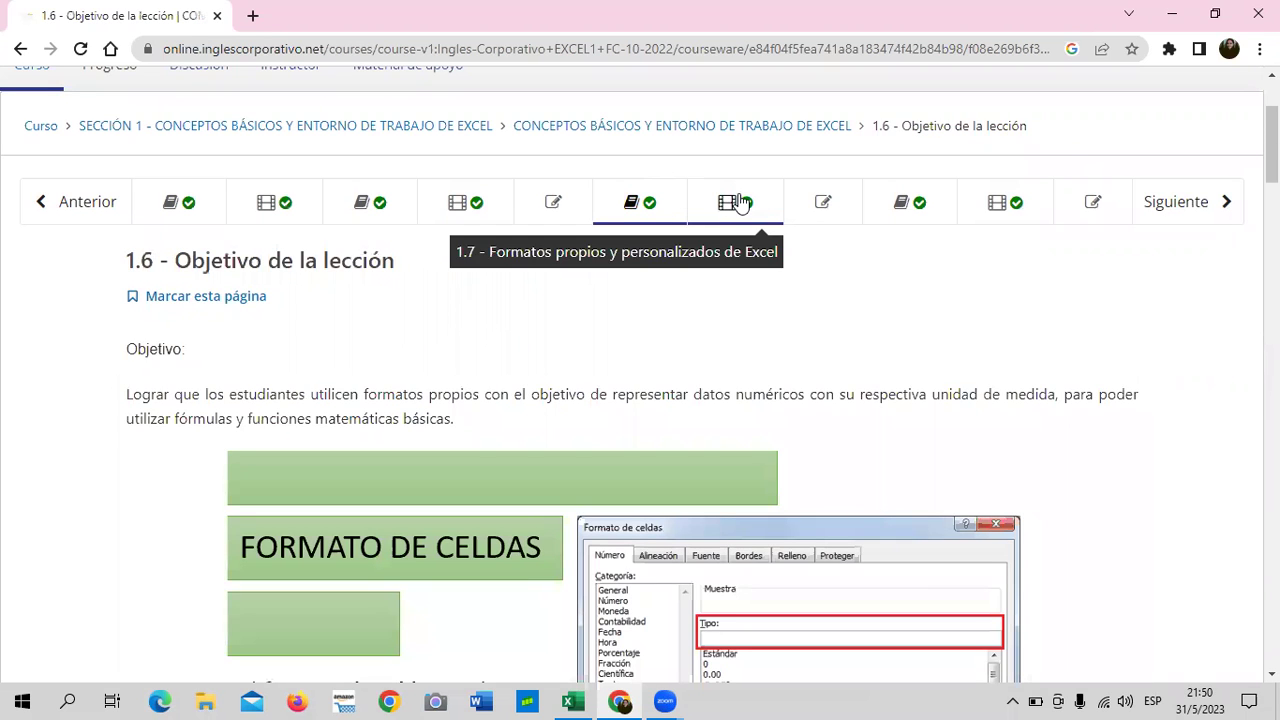
scroll(669, 386, "down", 4)
scroll(669, 386, "down", 6)
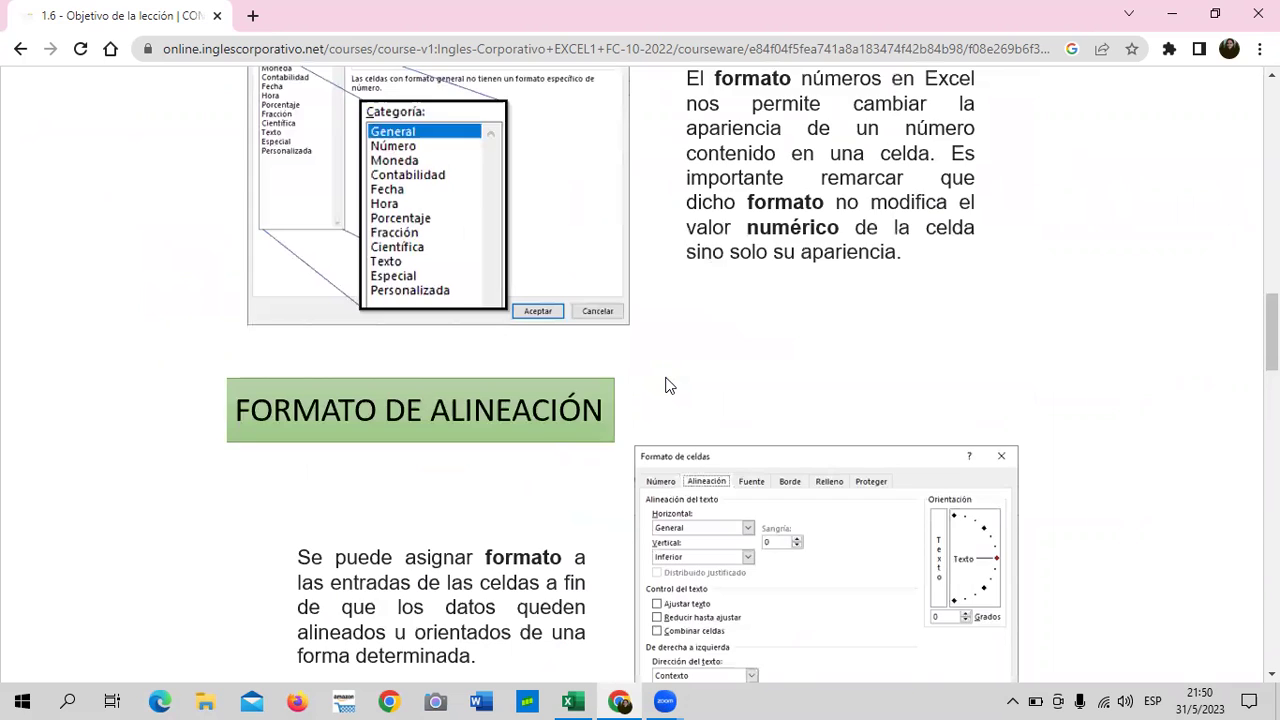
scroll(668, 386, "down", 5)
scroll(664, 388, "down", 5)
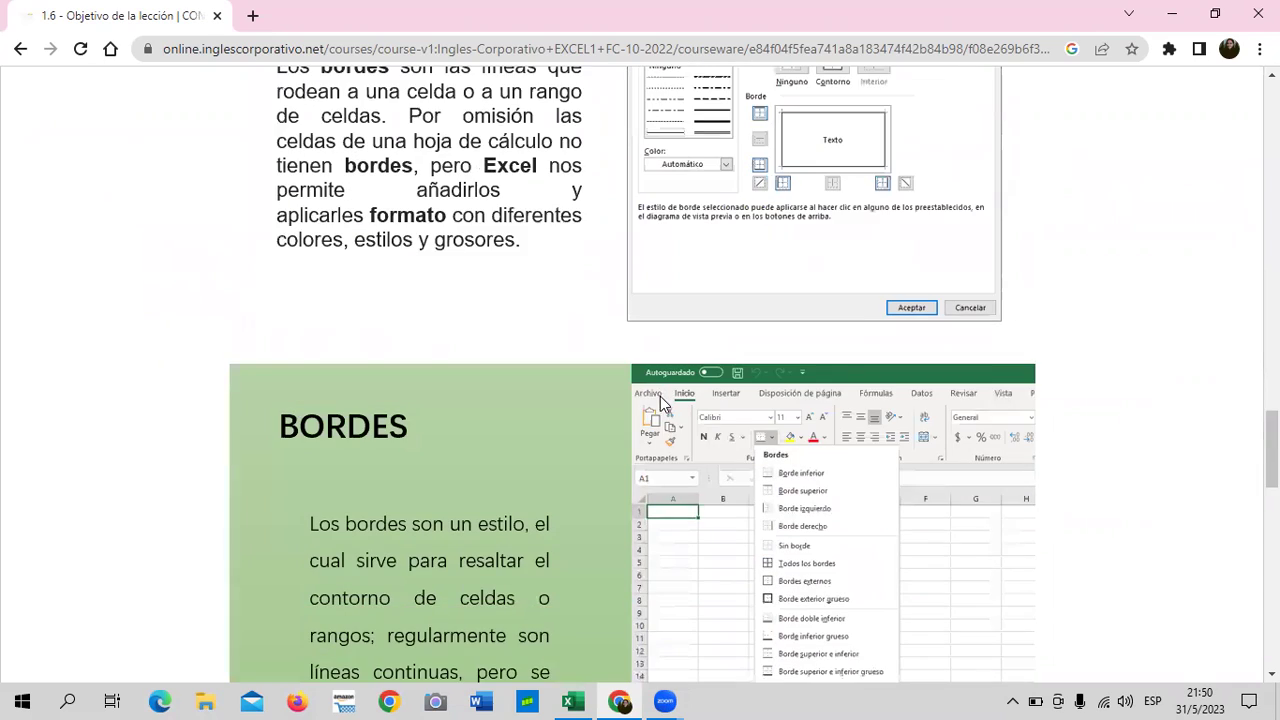
scroll(660, 396, "down", 3)
scroll(658, 396, "up", 6)
scroll(656, 394, "up", 8)
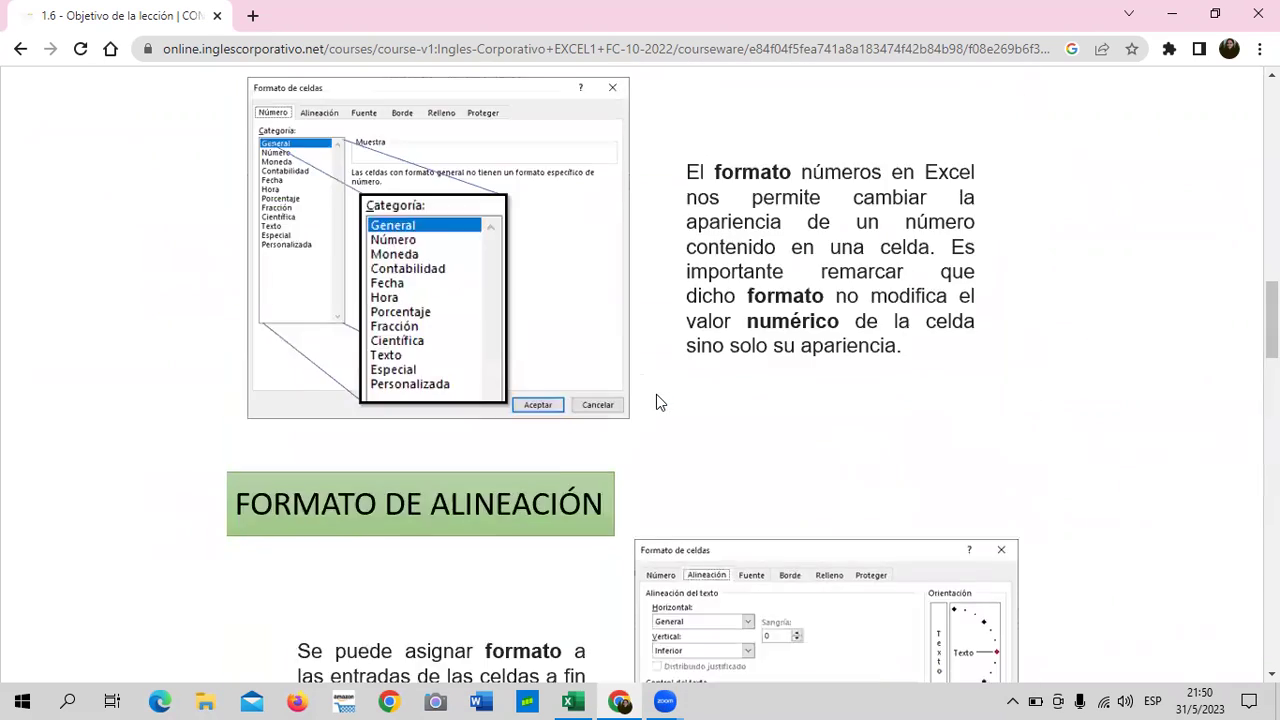
scroll(656, 394, "up", 5)
scroll(655, 400, "up", 10)
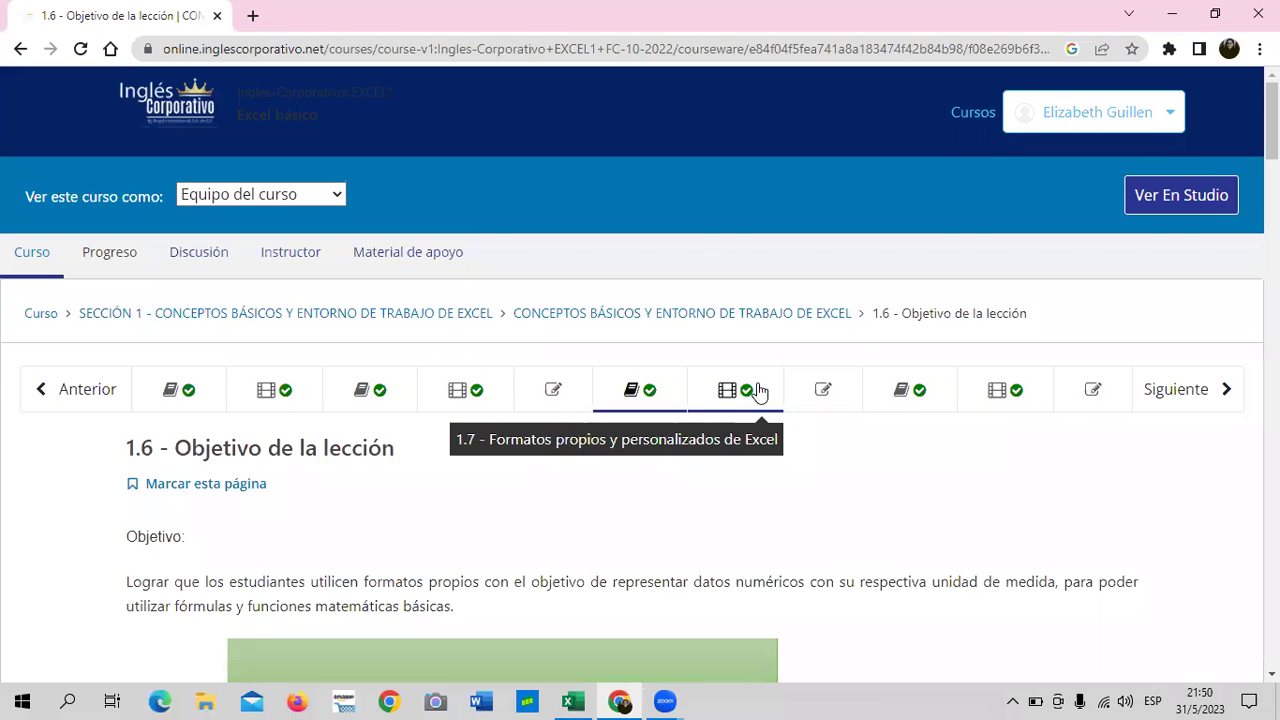
Open lesson 1.7 Formatos propios y personalizados de Excel and scroll to its video
left_click(759, 391)
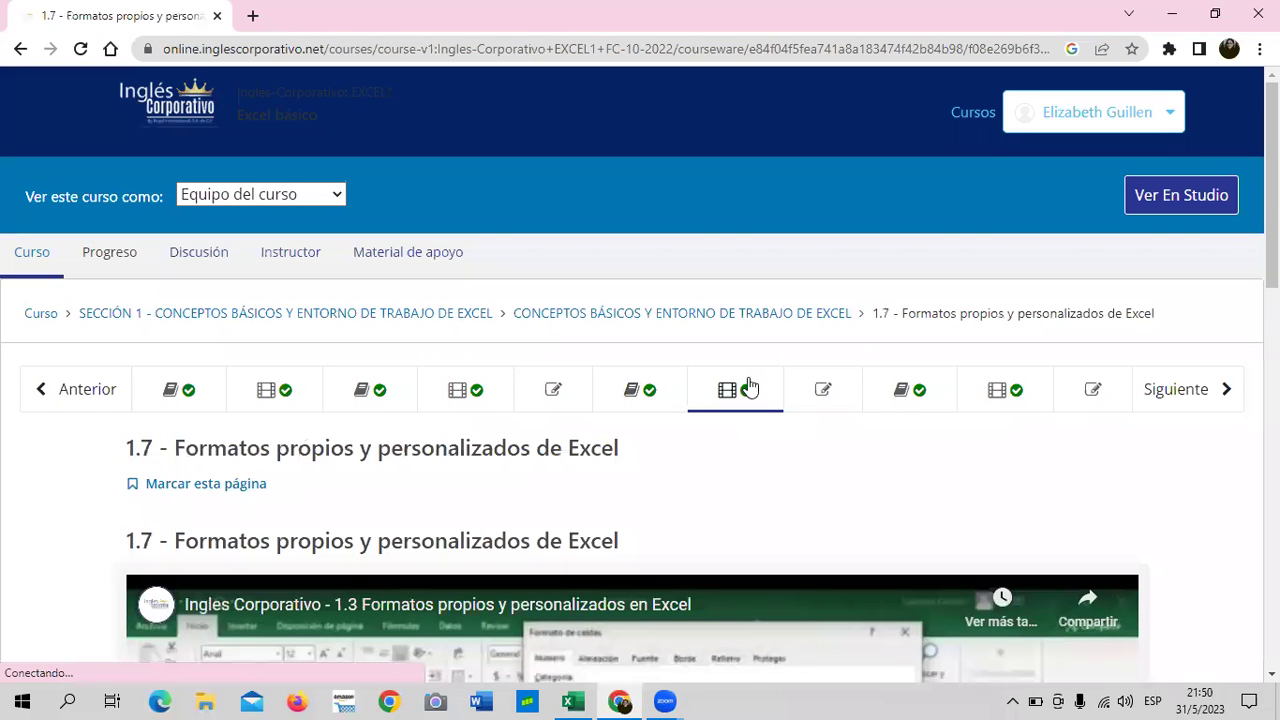
scroll(812, 458, "down", 6)
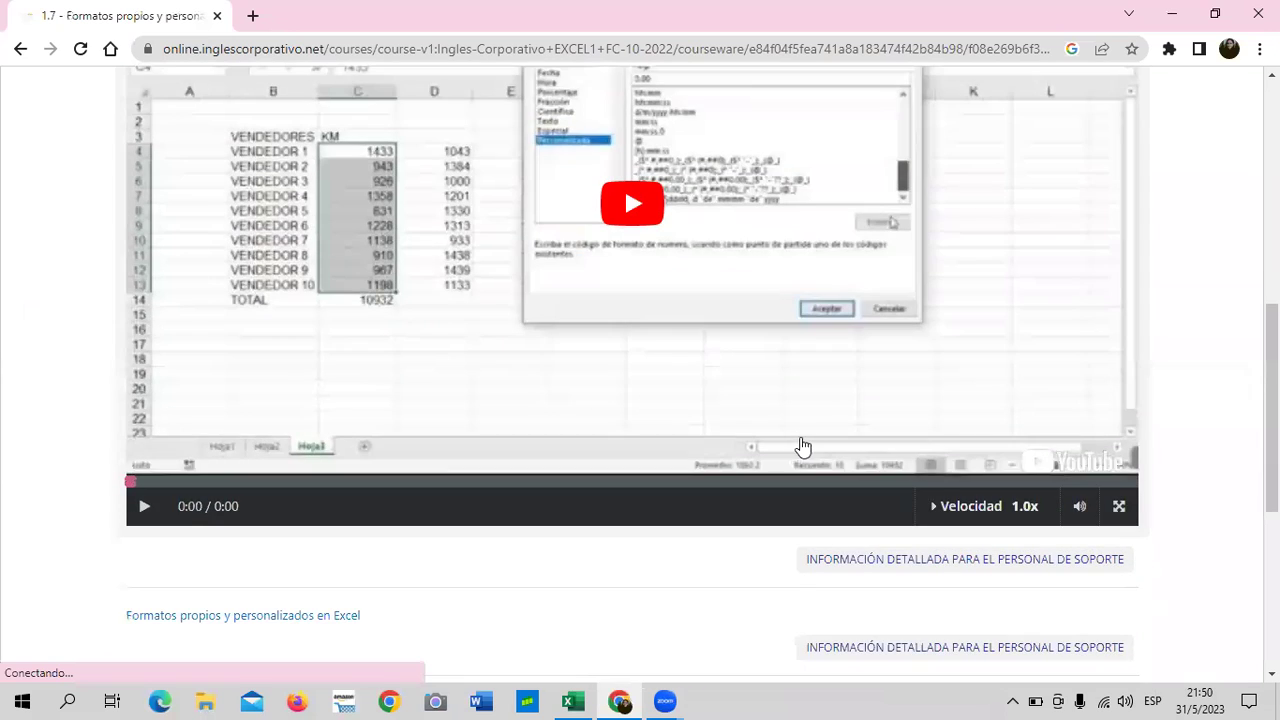
scroll(802, 446, "down", 2)
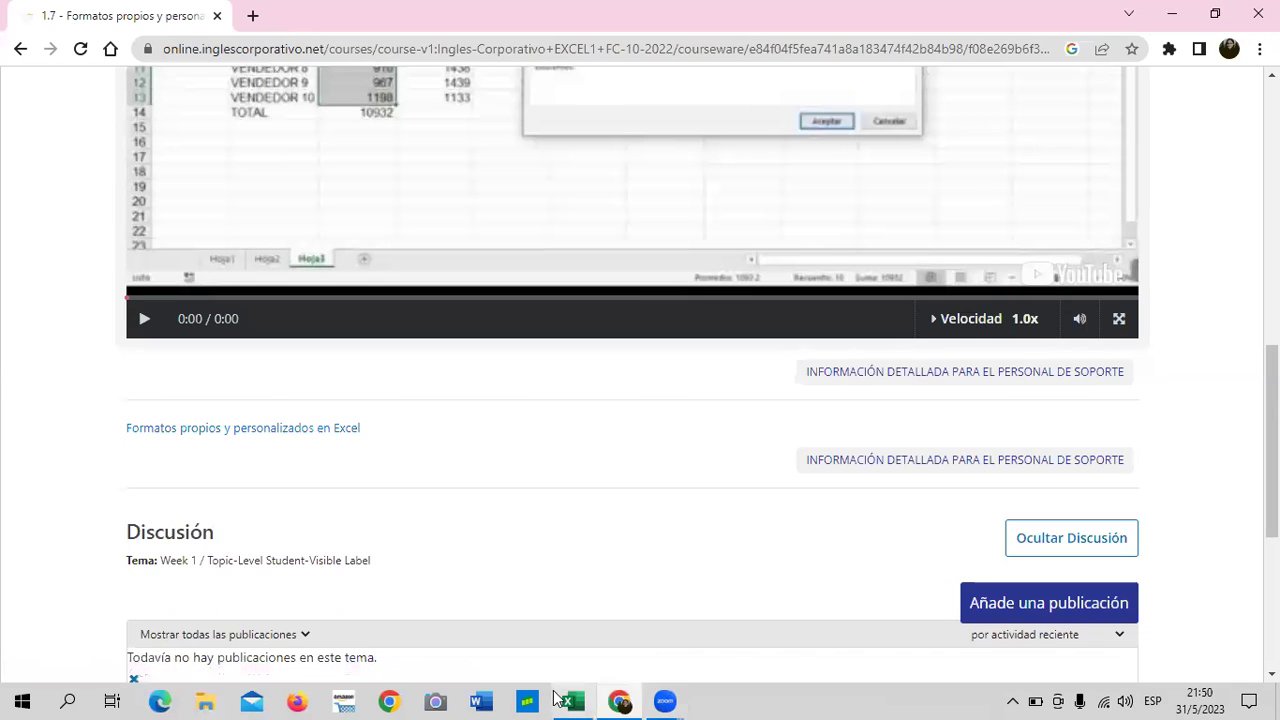
Briefly bring up the Excel workbook, then return to the lesson 1.7 page
mouse_move(571, 700)
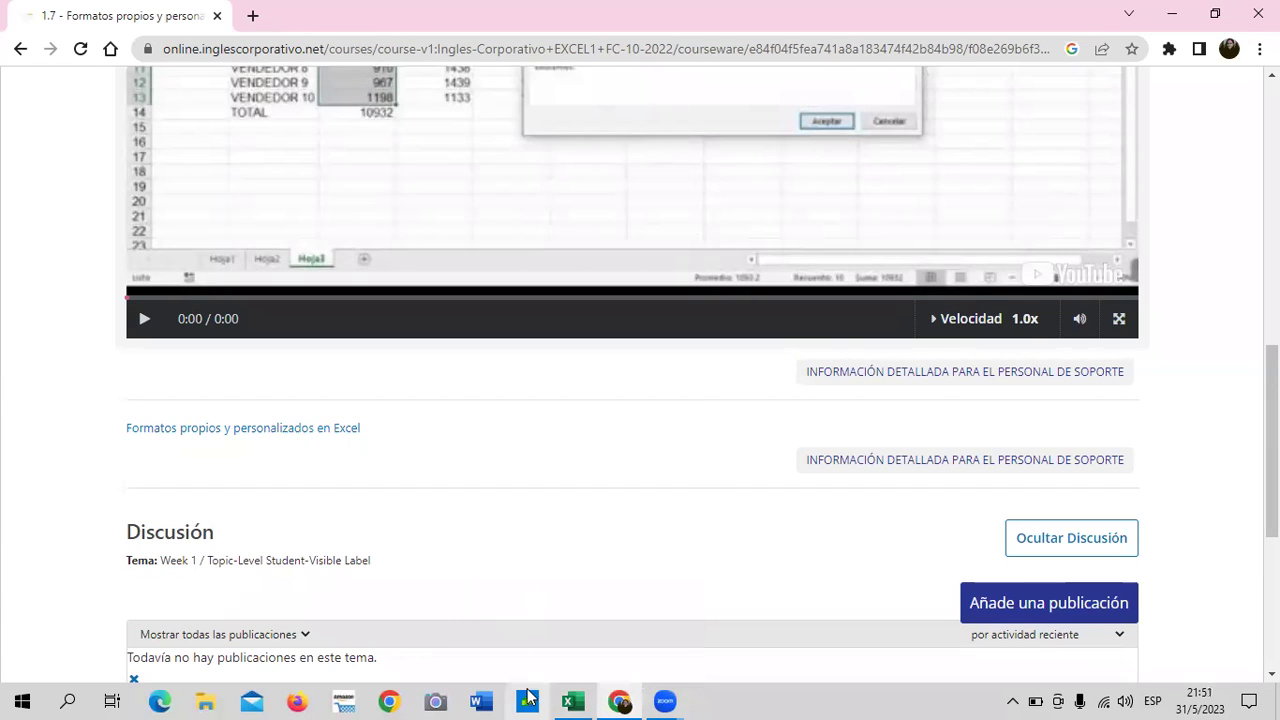
left_click(607, 664)
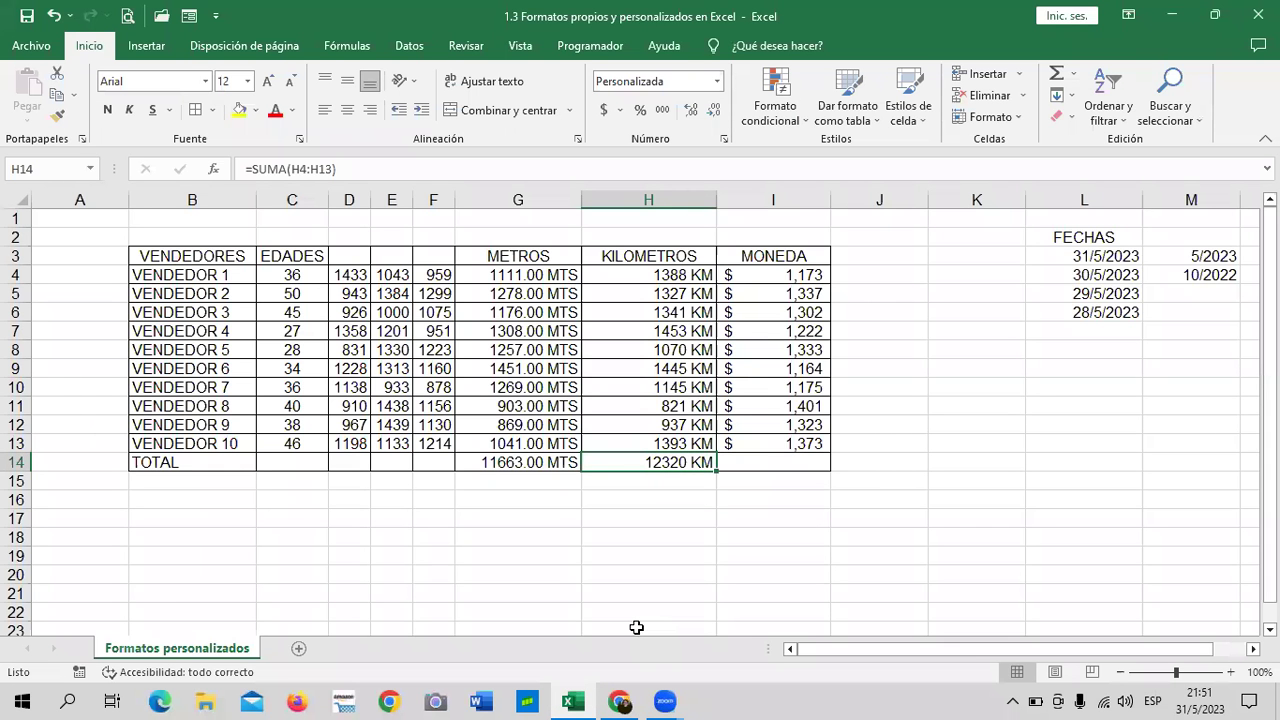
left_click(619, 700)
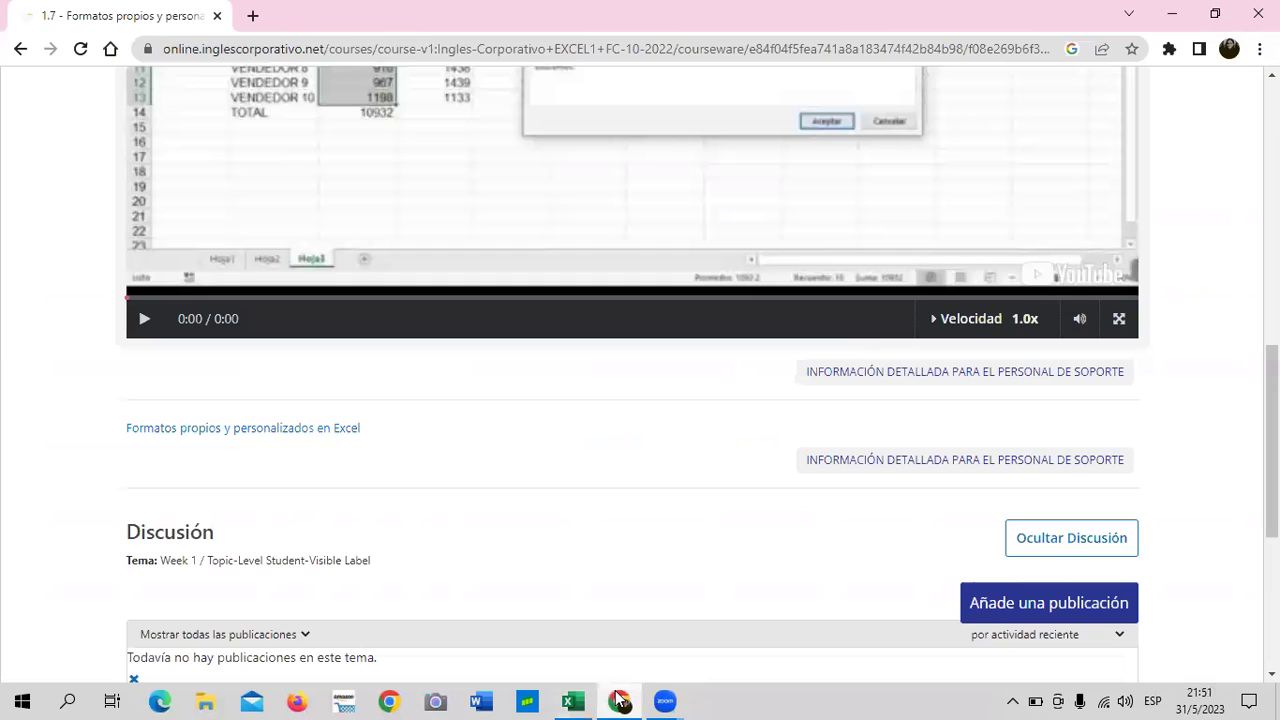
scroll(804, 321, "up", 3)
scroll(868, 336, "up", 5)
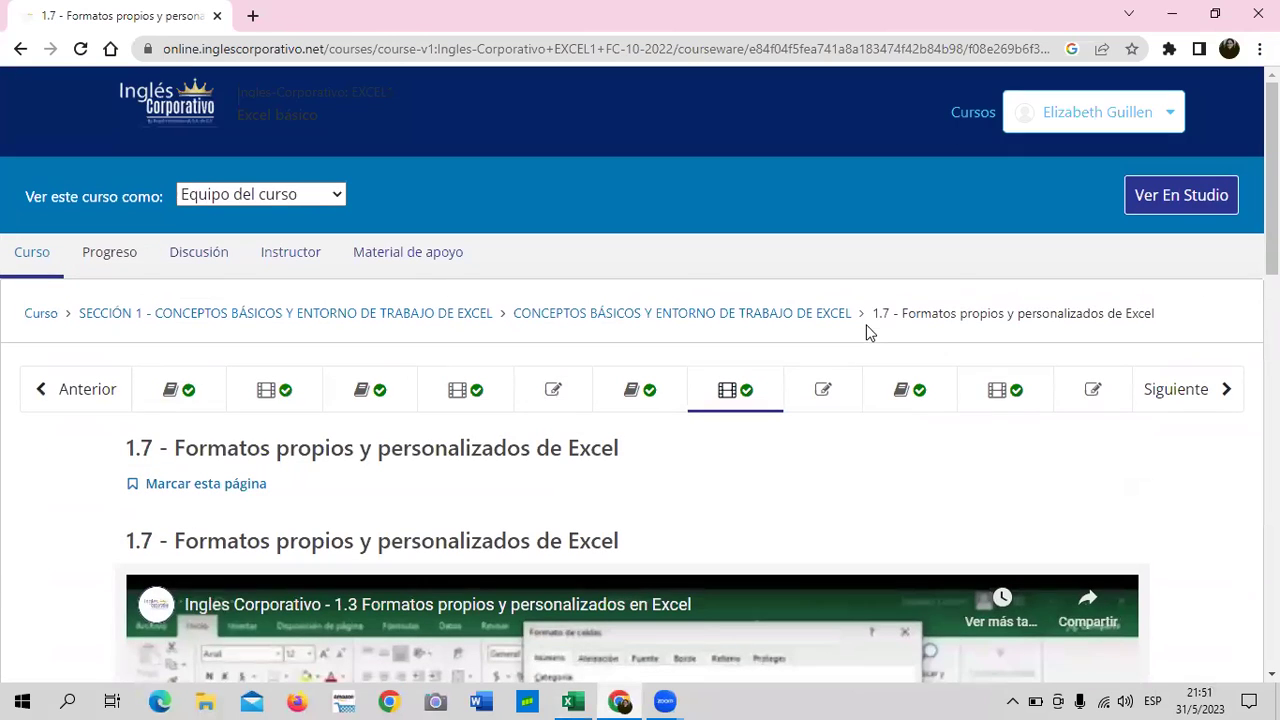
Open lesson 1.10 Portapapeles, scroll to its video, then switch back to the Excel workbook
left_click(969, 396)
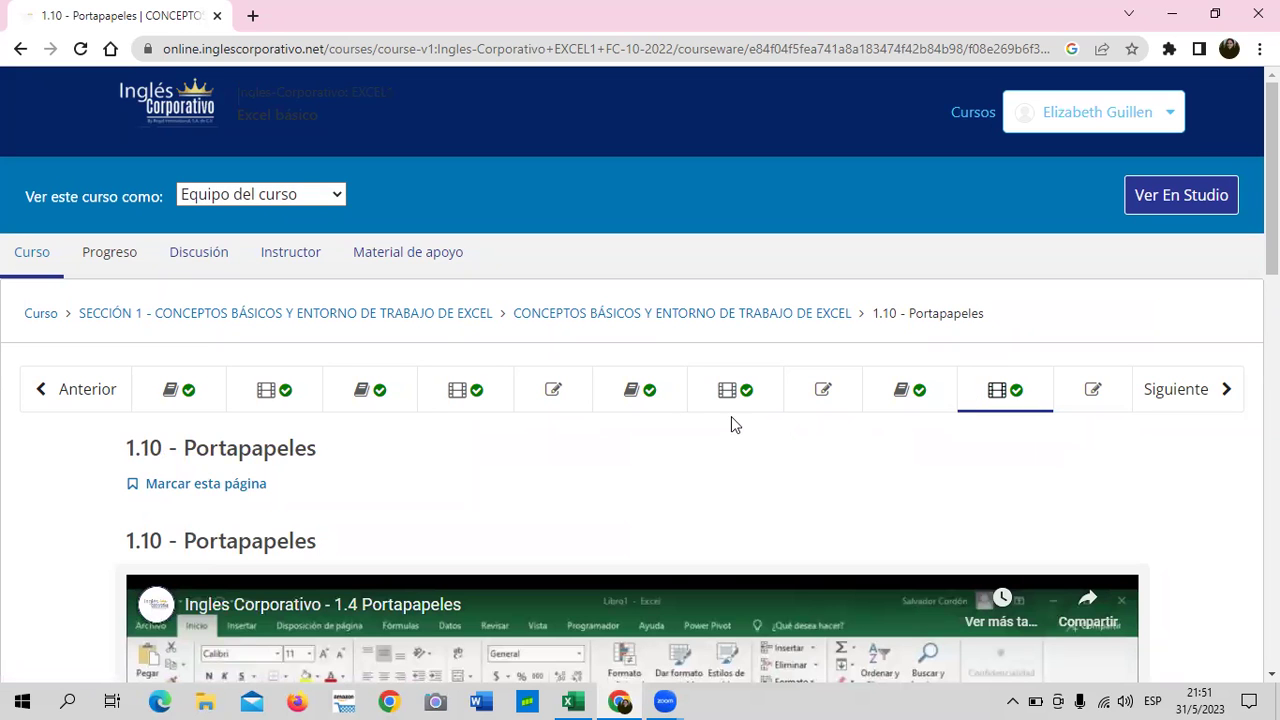
scroll(521, 454, "down", 4)
scroll(521, 454, "down", 1)
scroll(521, 454, "down", 1)
scroll(521, 458, "down", 2)
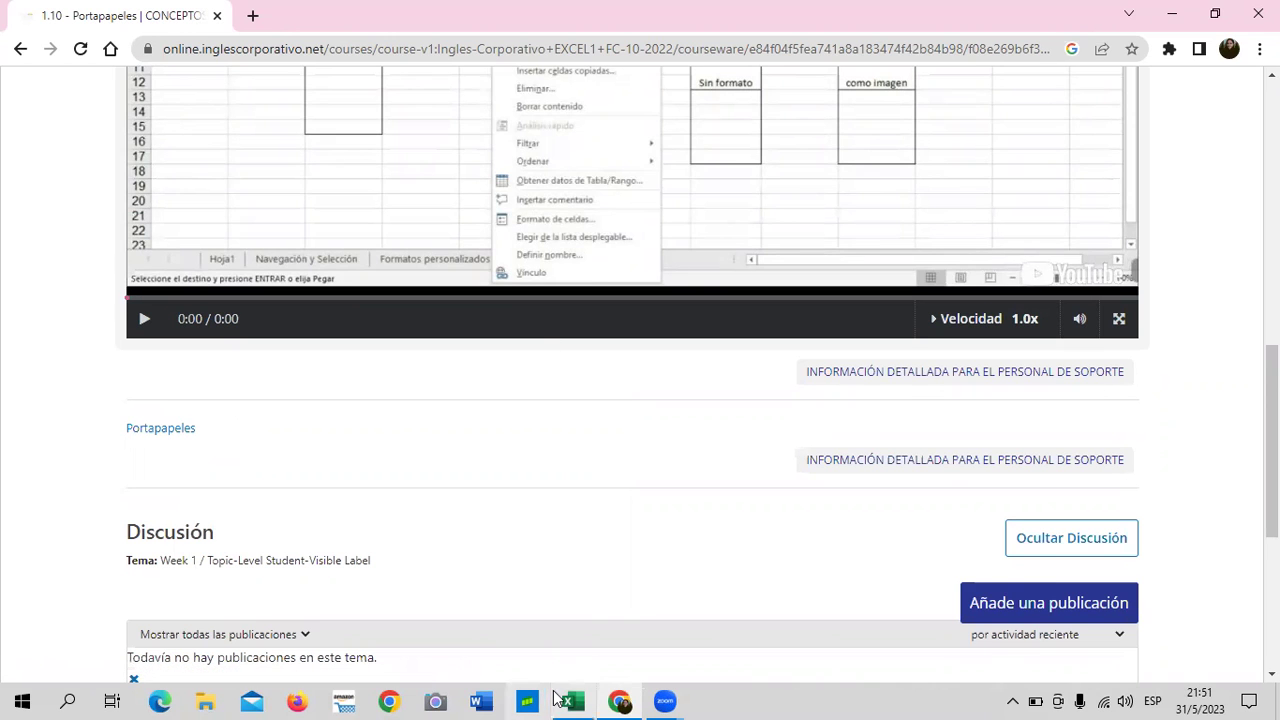
mouse_move(571, 701)
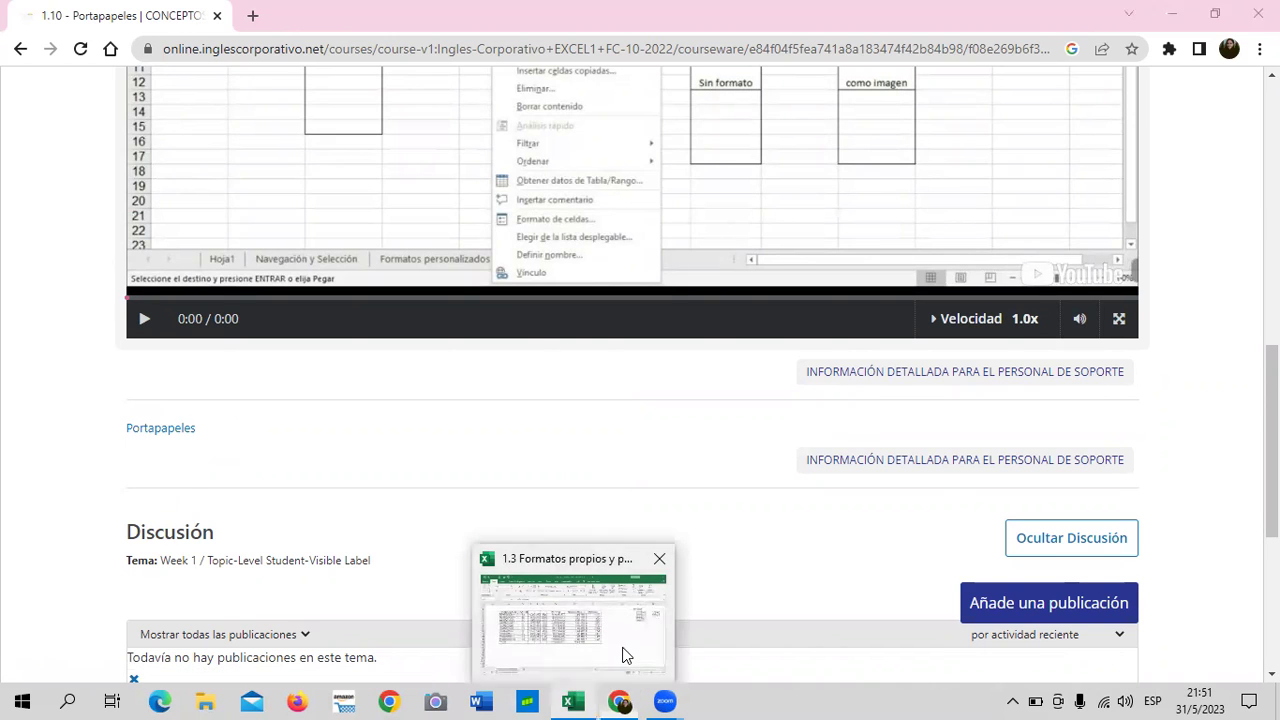
left_click(623, 655)
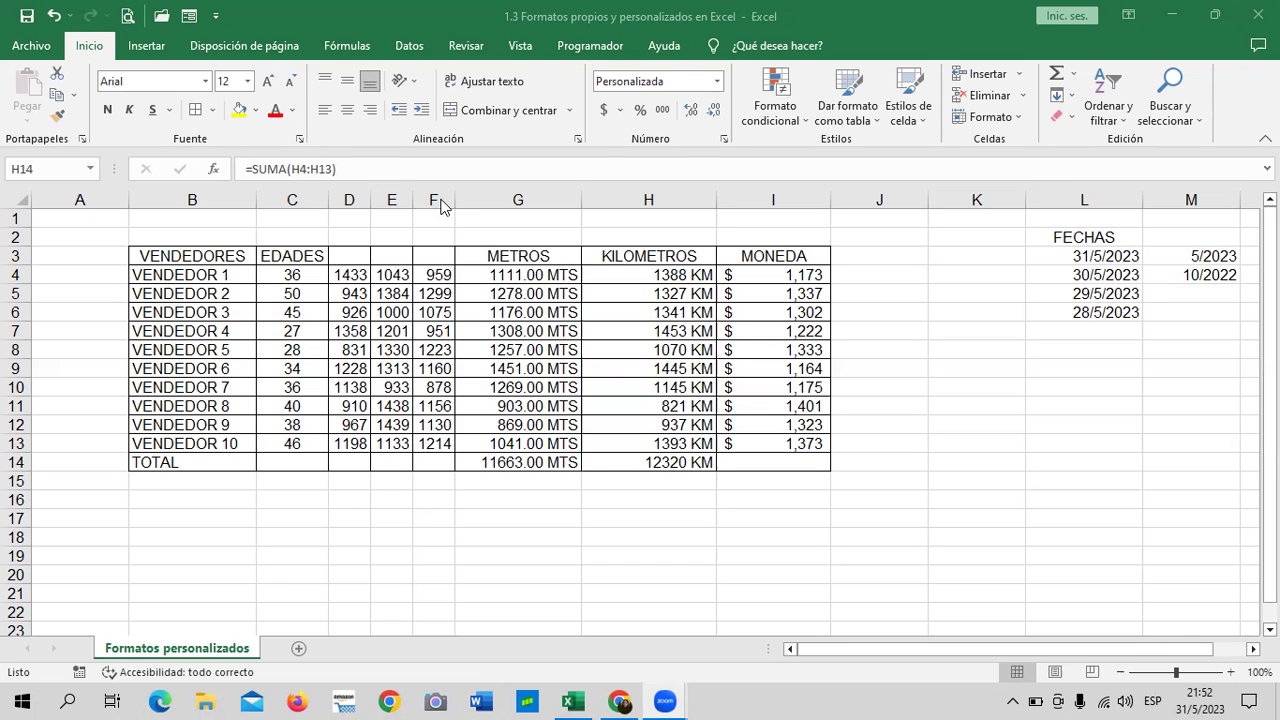
Widen column F, checking the 1388 KM, 1173 currency and 31/5/2023 date values
left_click(463, 236)
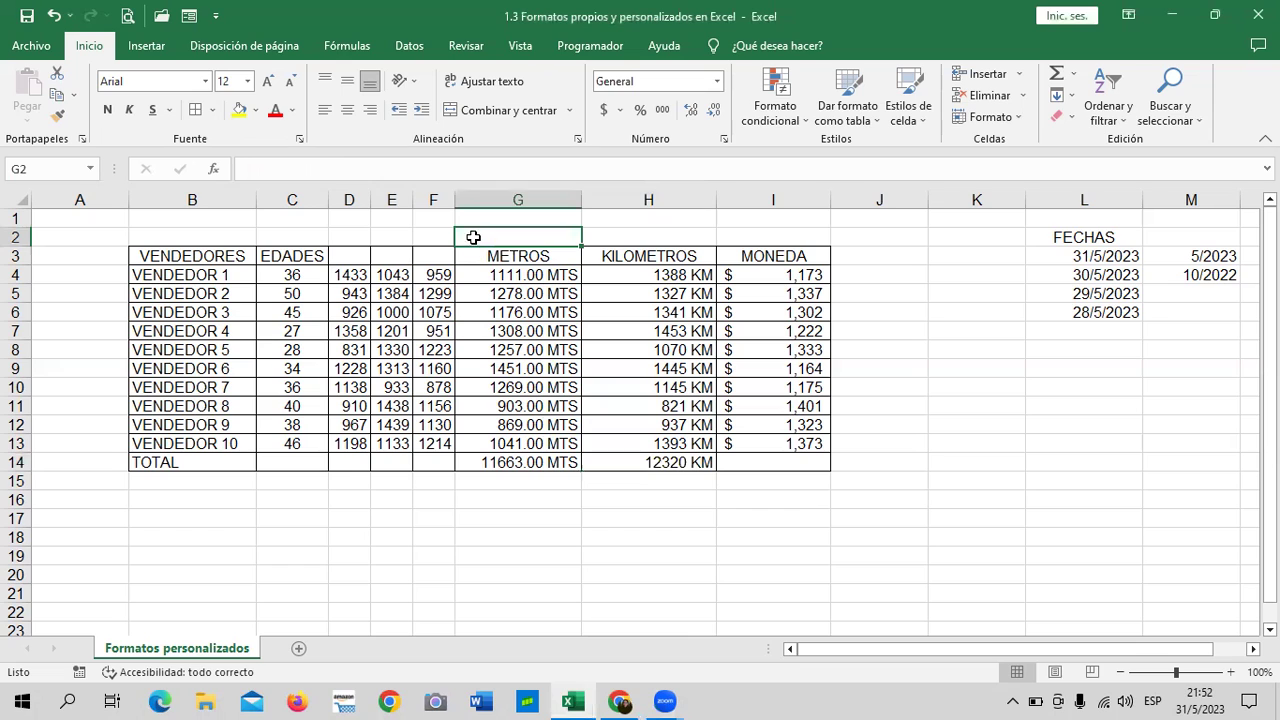
left_click_drag(455, 199, 458, 199)
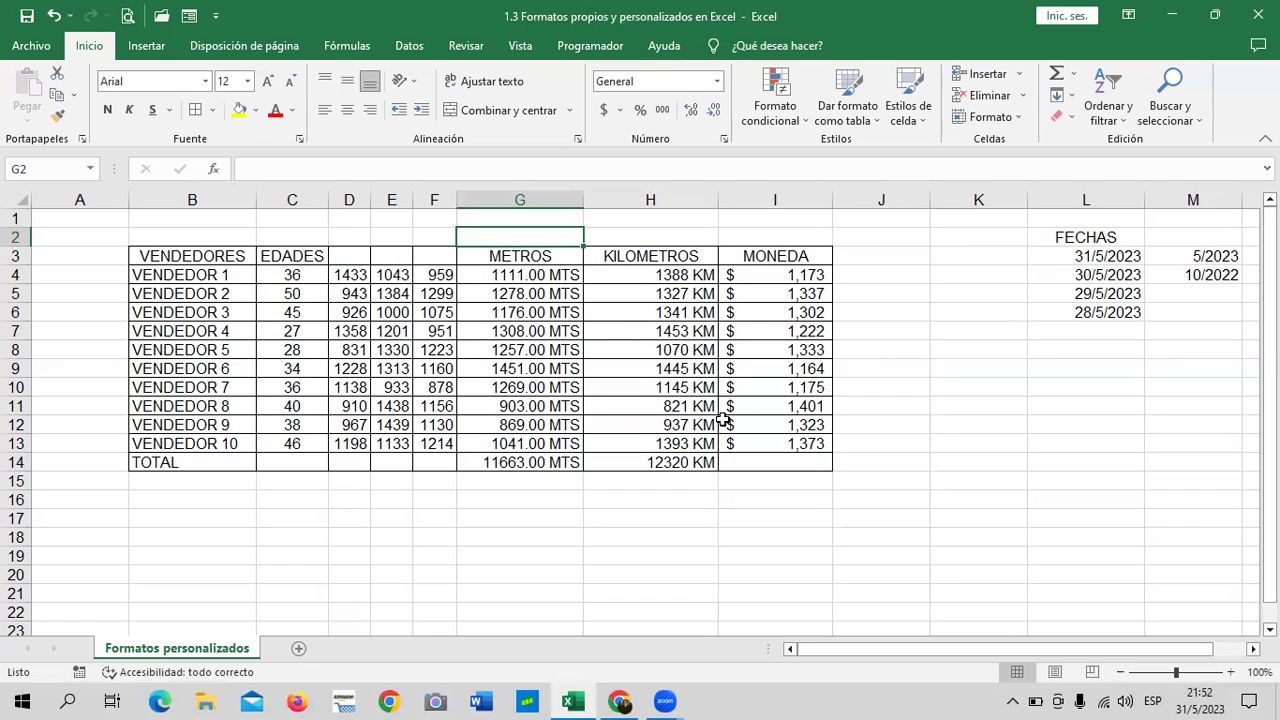
left_click(699, 280)
left_click(765, 275)
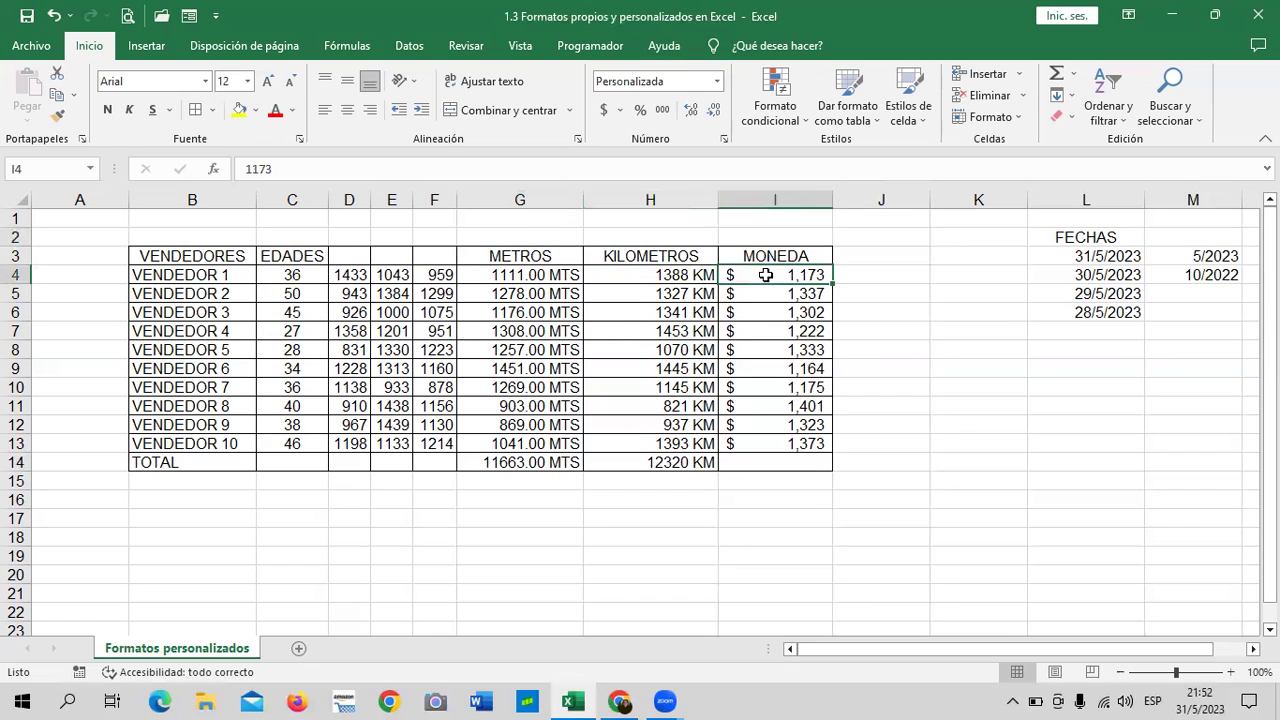
left_click(1032, 256)
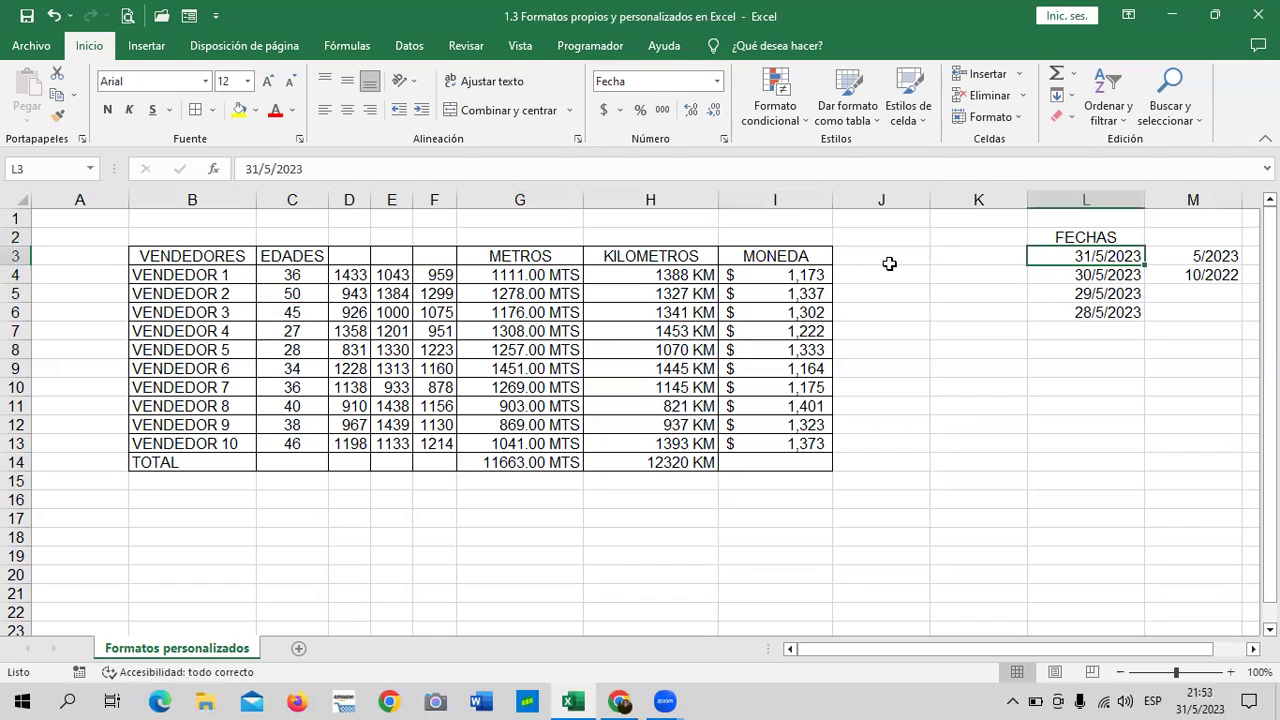
left_click(778, 282)
left_click(655, 278)
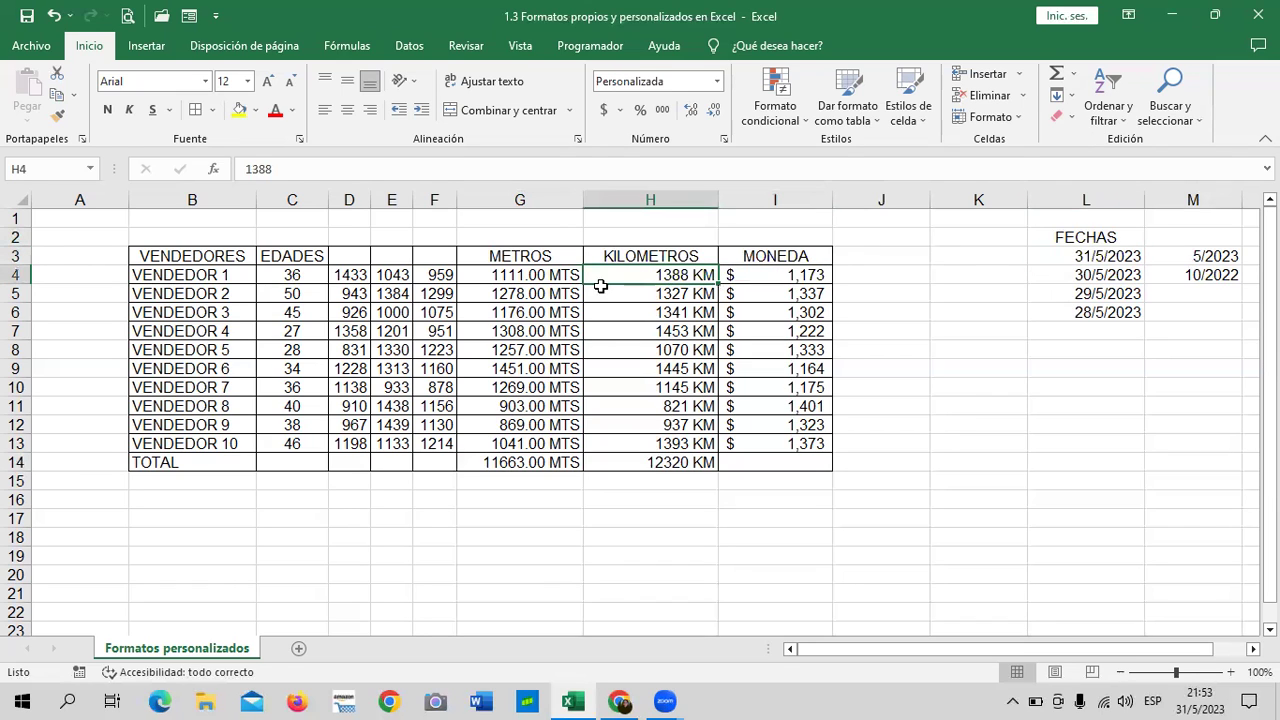
left_click(552, 278)
left_click_drag(456, 194, 494, 200)
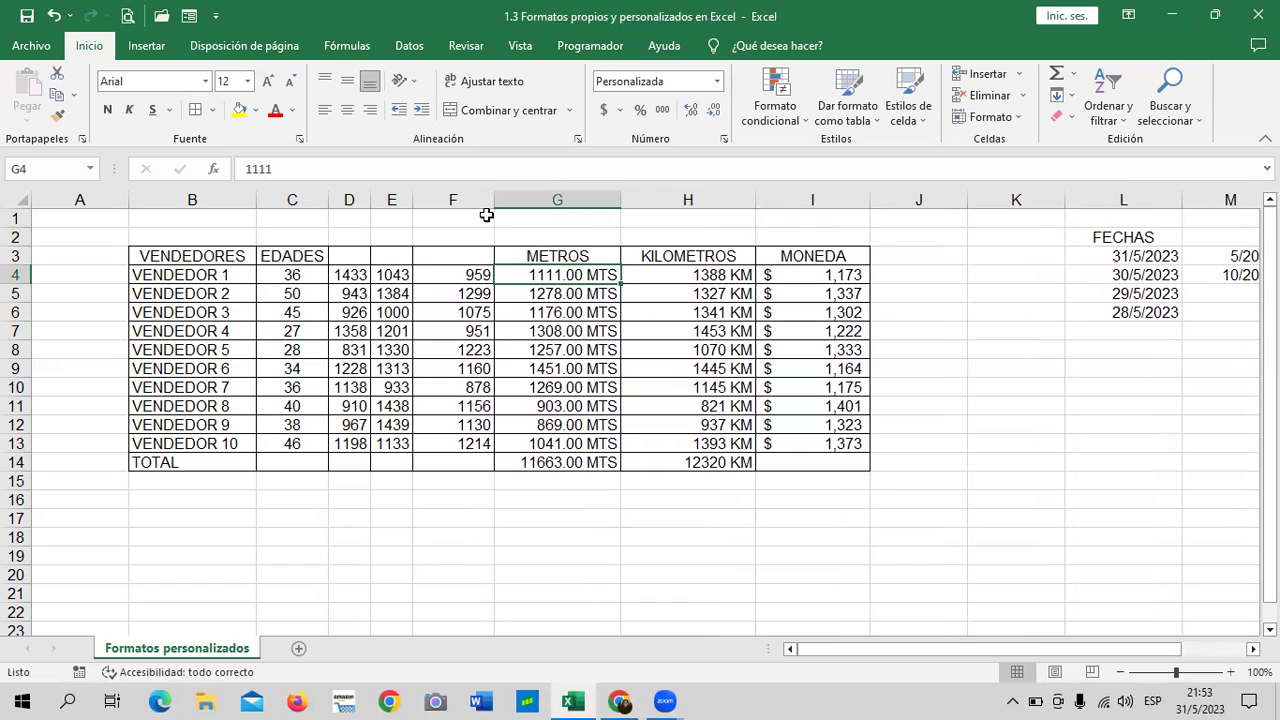
left_click(829, 278)
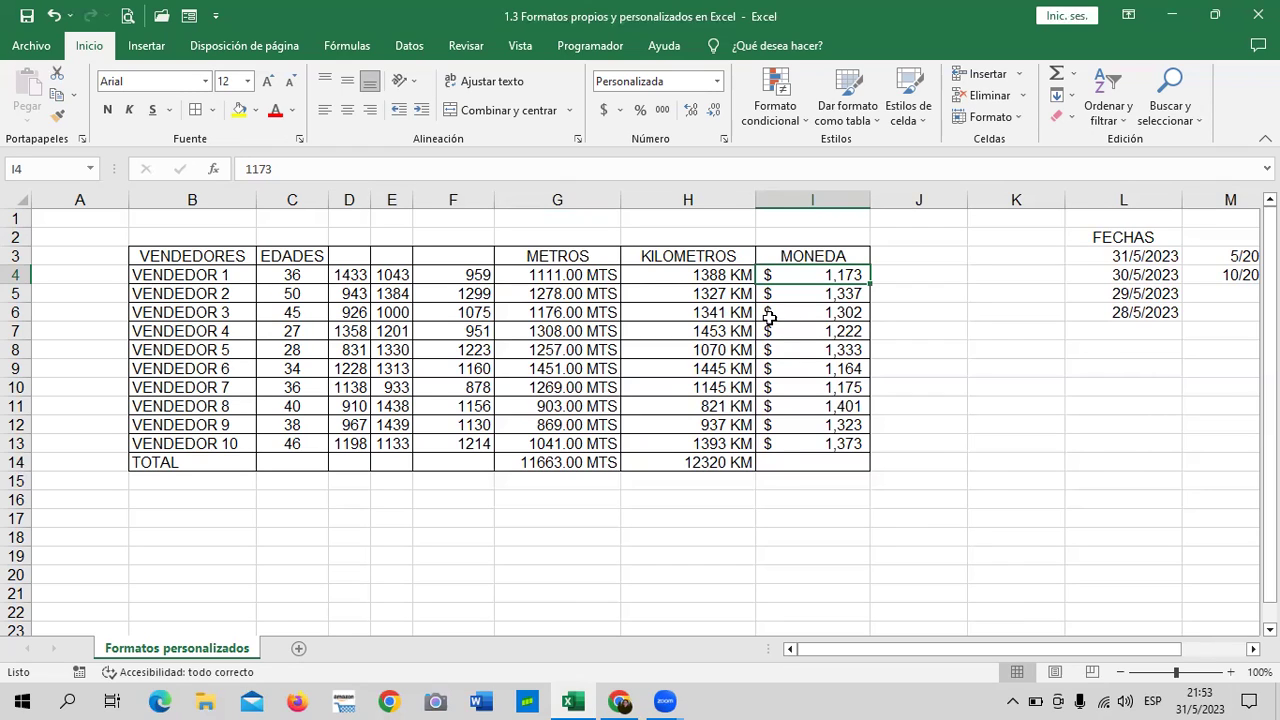
Widen column C to 9.00 and select the ages in C4:C13
left_click(1035, 461)
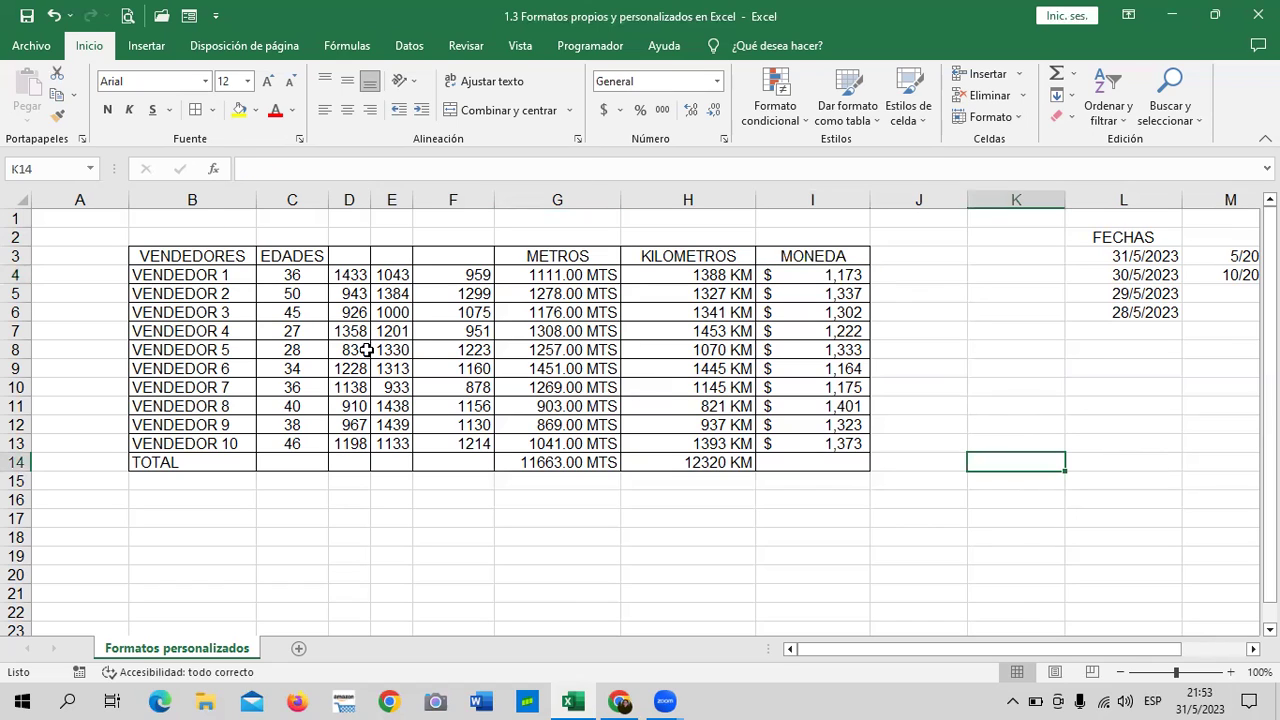
left_click(276, 258)
left_click(305, 405)
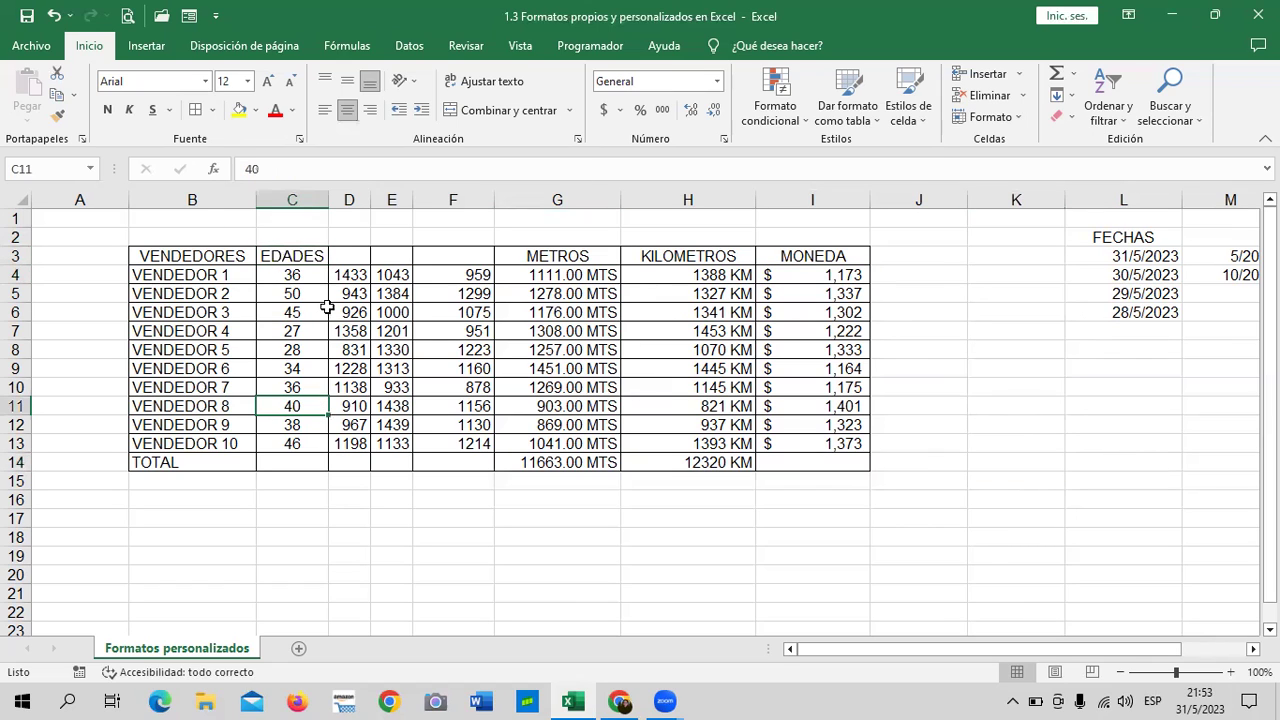
left_click_drag(329, 200, 341, 200)
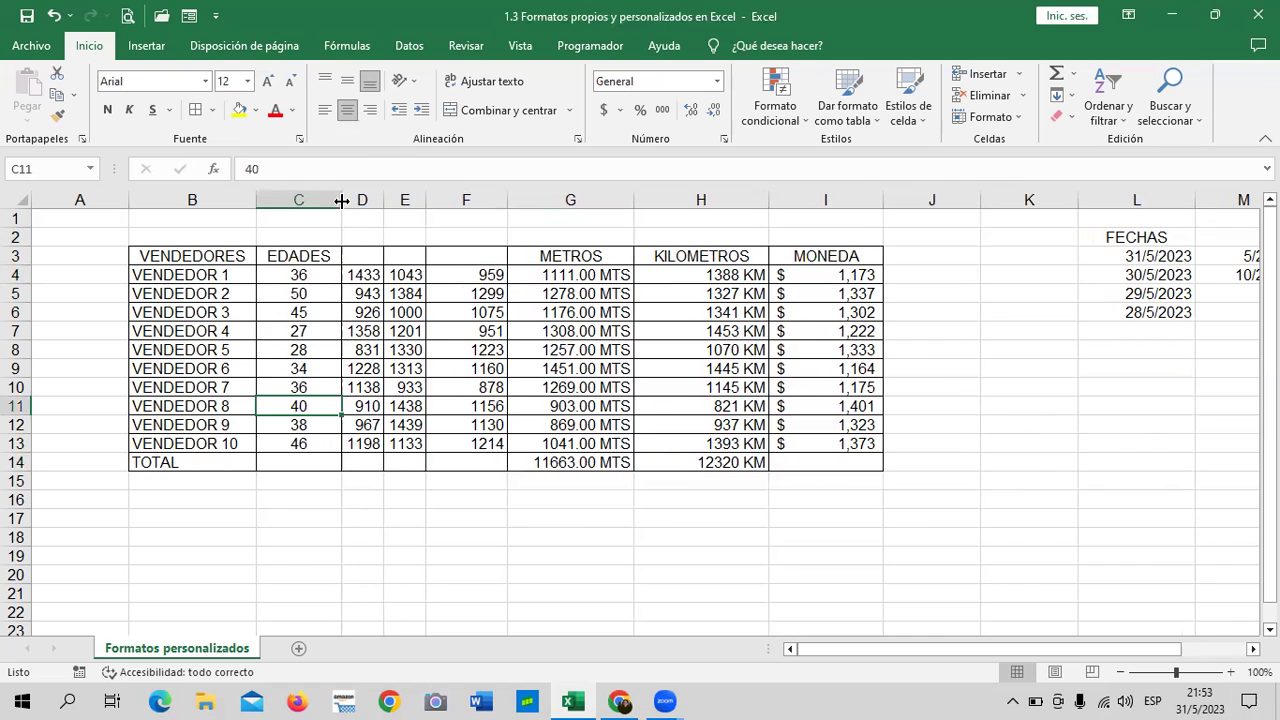
left_click(430, 568)
left_click_drag(321, 275, 321, 447)
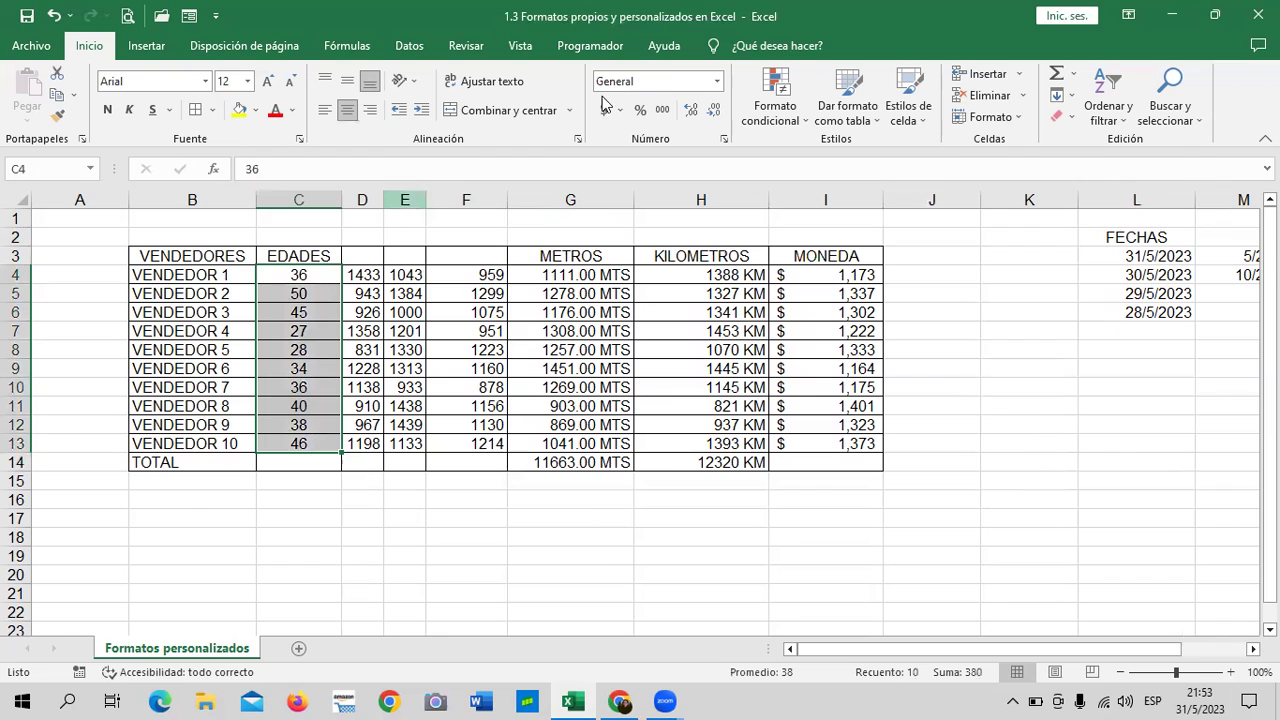
In Format Cells > Personalizada, take the 0 code as a base and append "AÑOS" to it
left_click(716, 82)
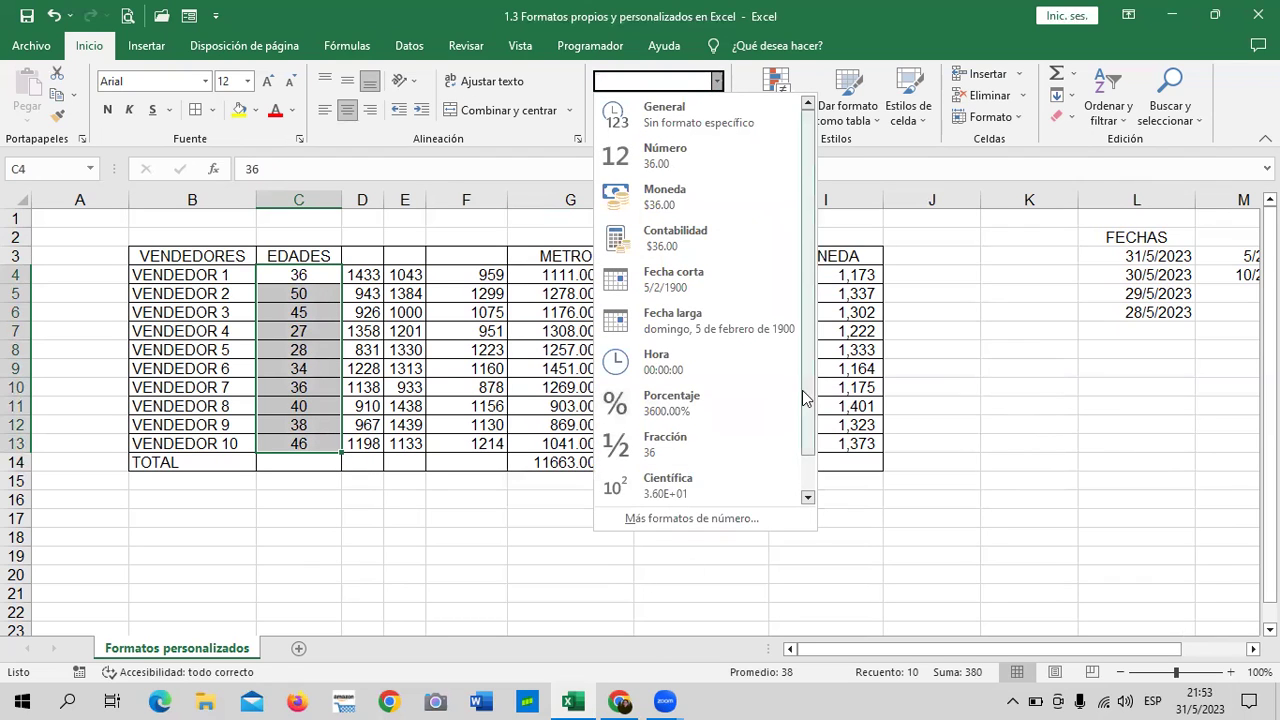
left_click_drag(806, 398, 808, 491)
left_click(731, 516)
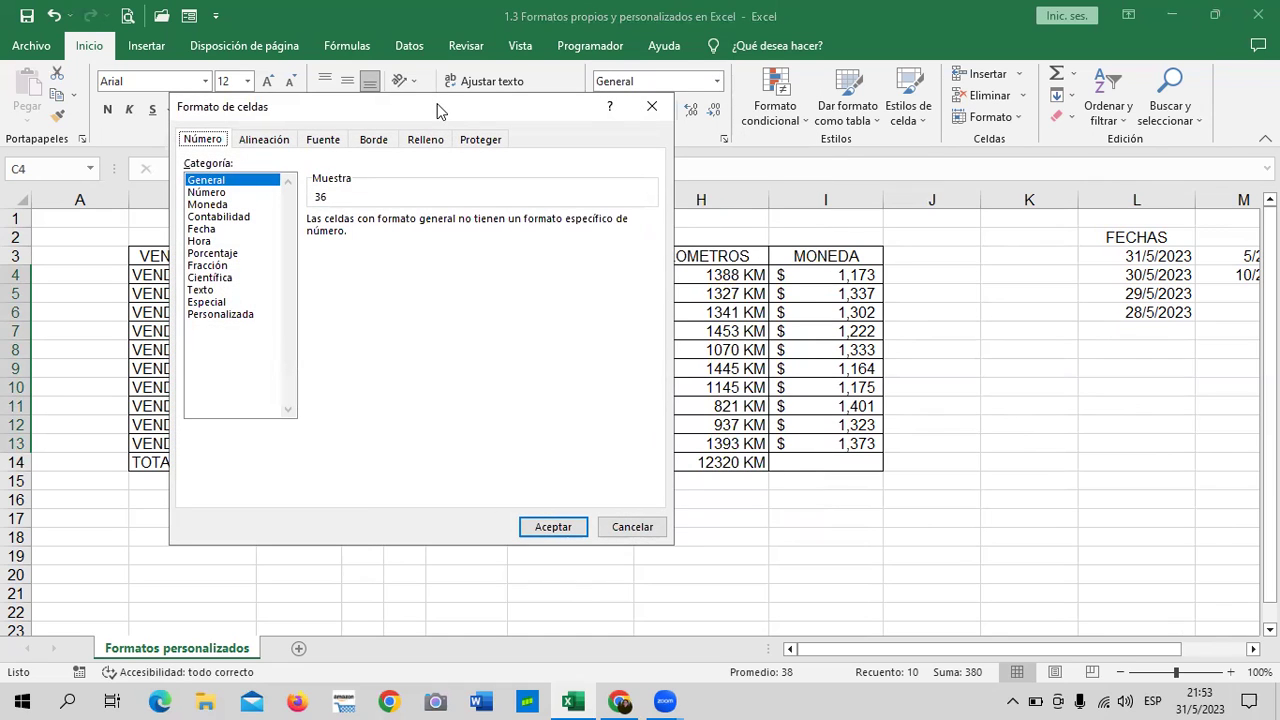
left_click_drag(437, 110, 530, 125)
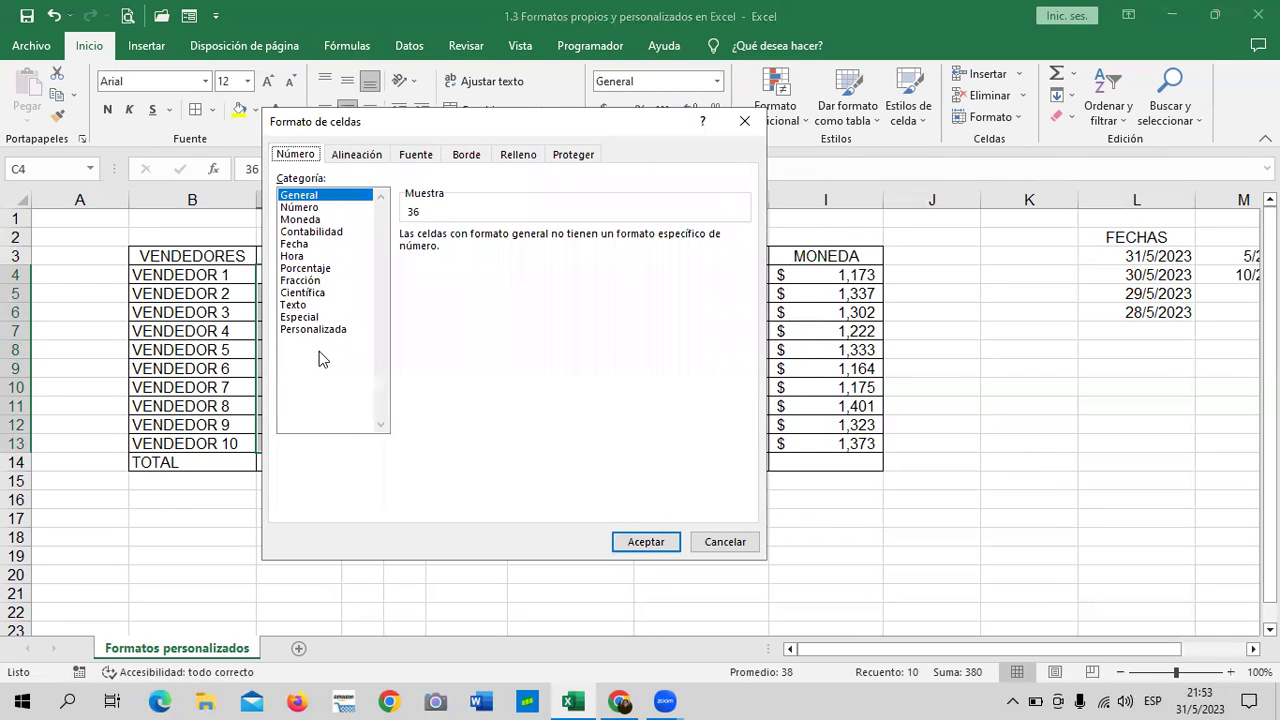
left_click(326, 330)
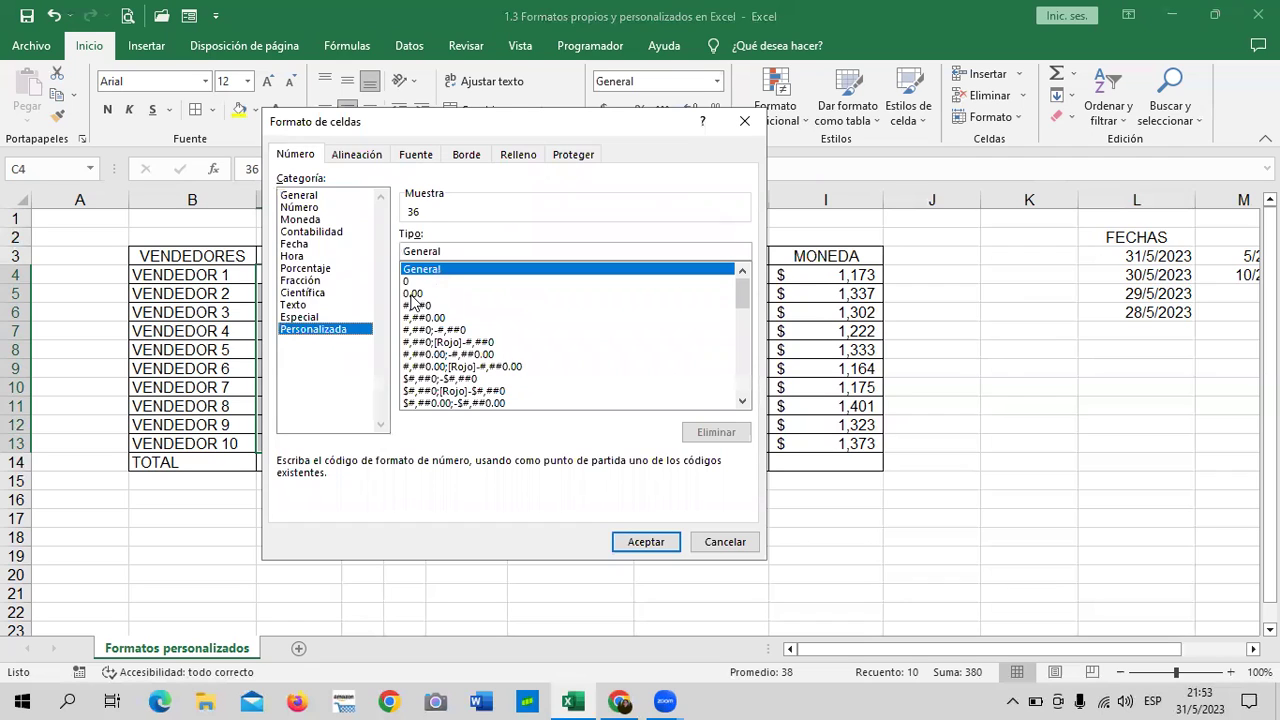
left_click(412, 294)
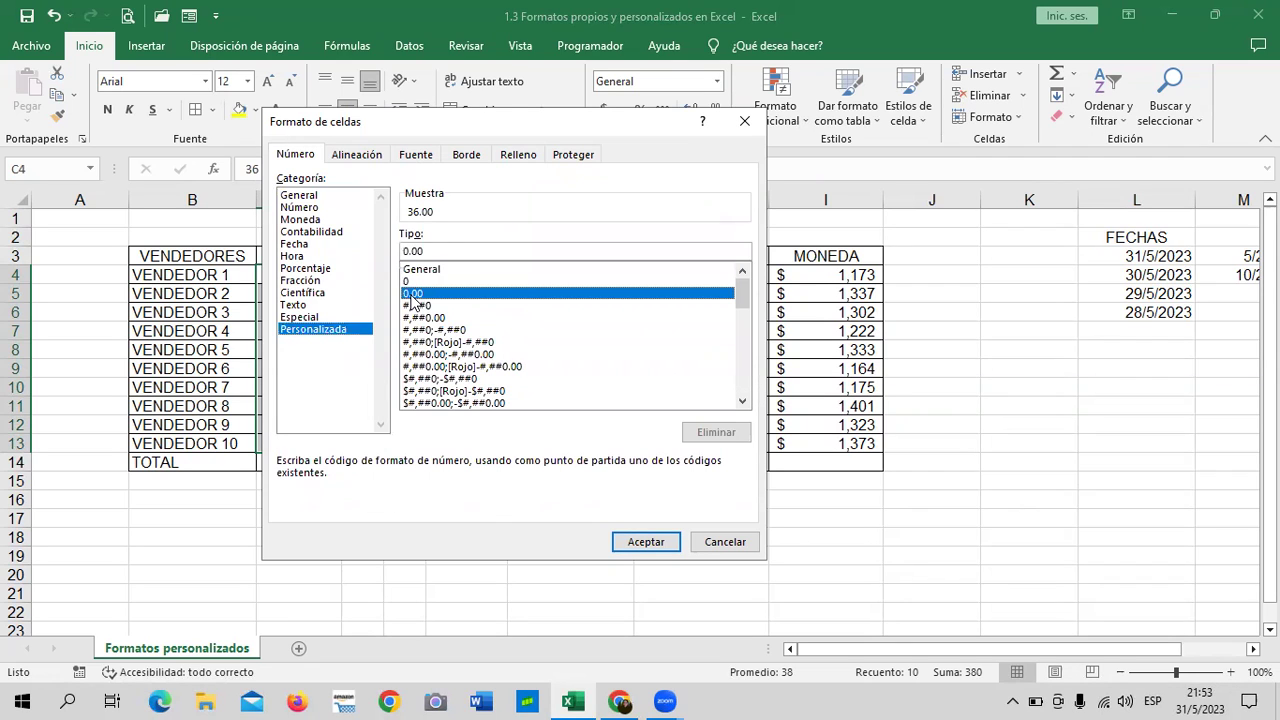
left_click(412, 282)
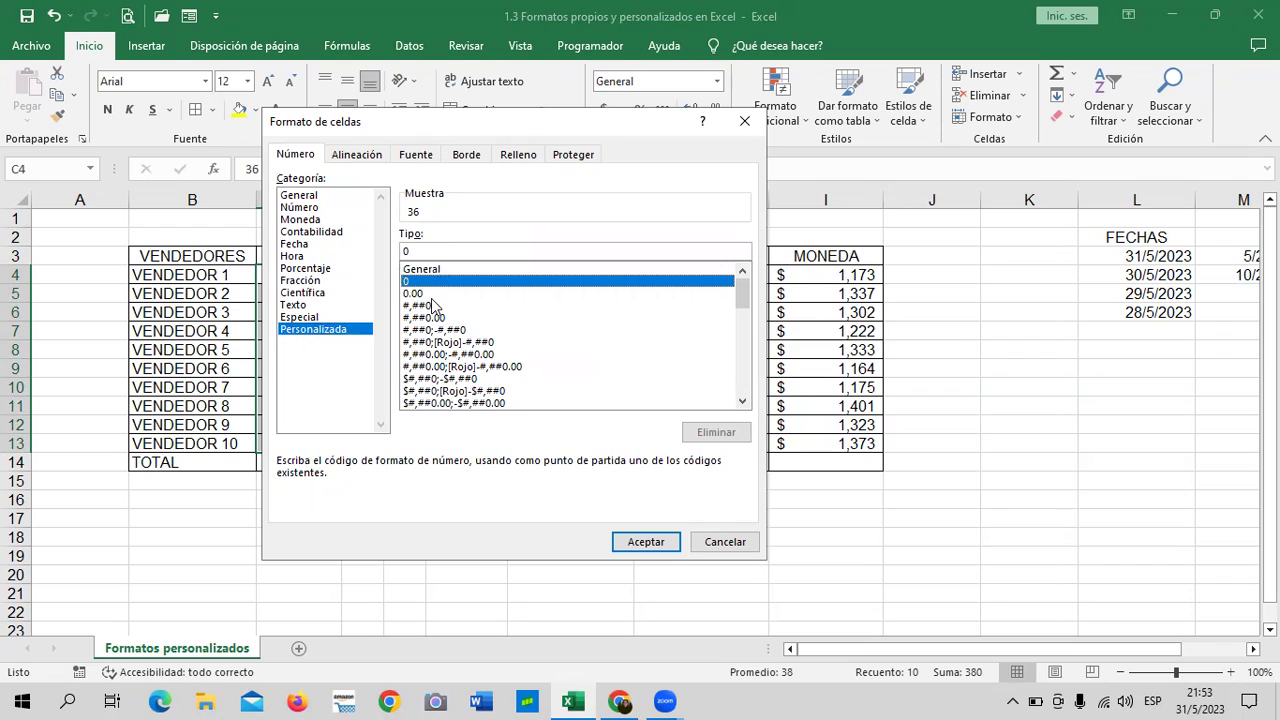
left_click(416, 294)
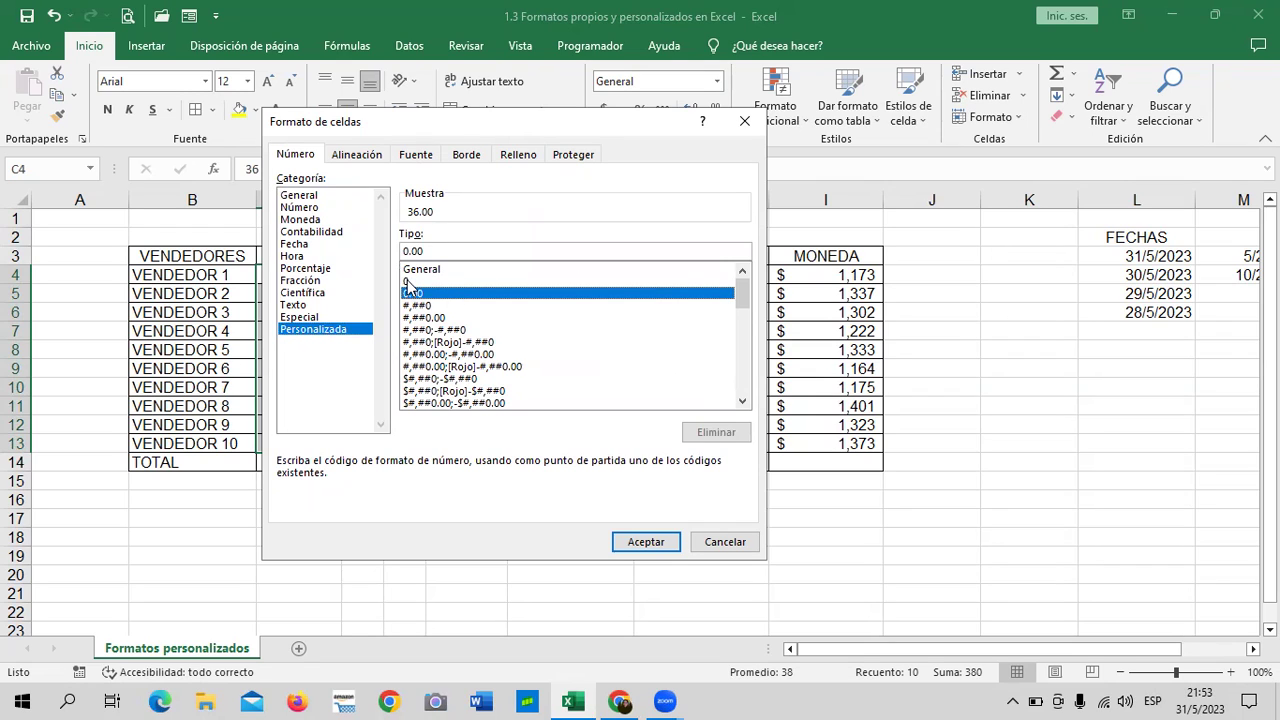
left_click(410, 284)
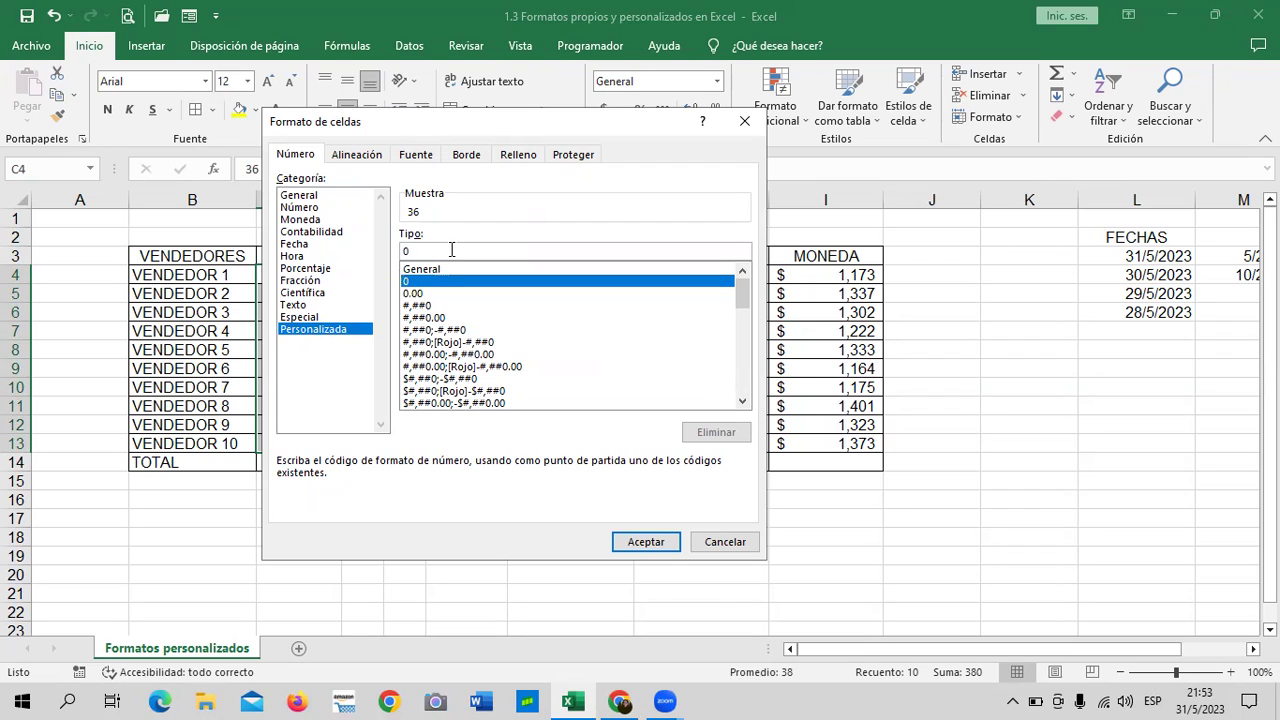
left_click(451, 250)
type("\"")
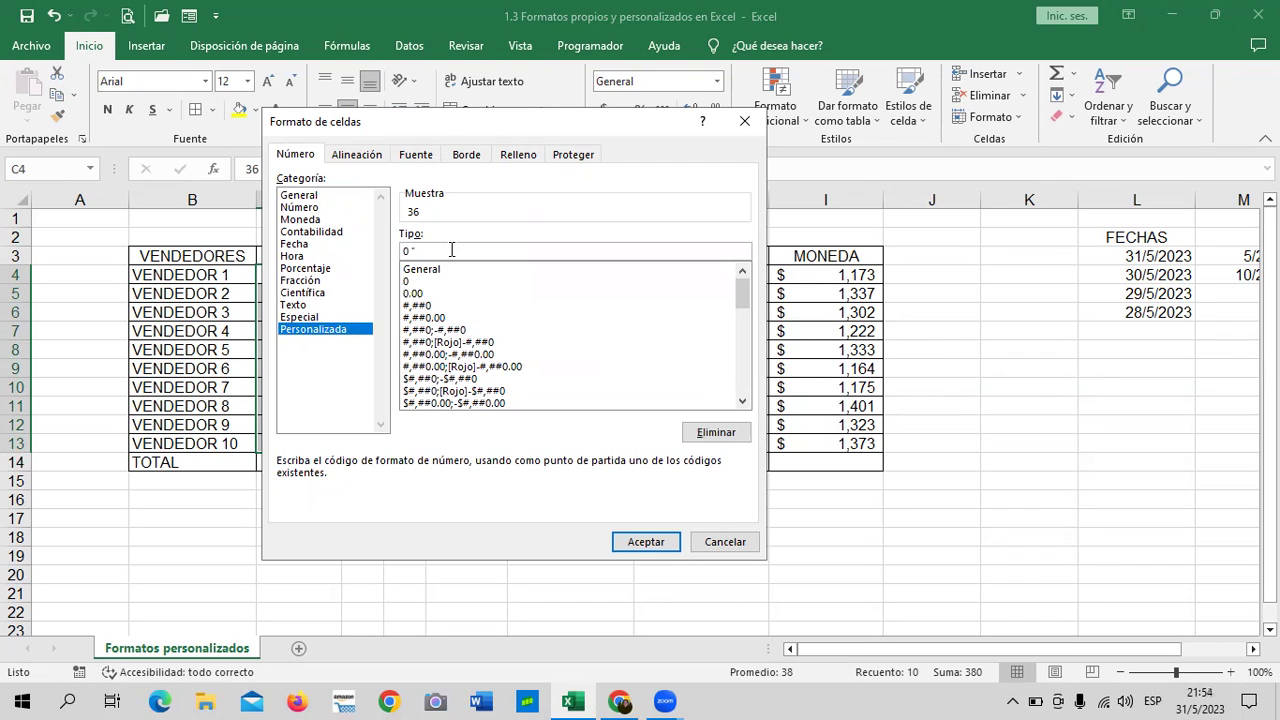
type("AÑOS")
type("\"")
Apply the 0 "AÑOS" format and check that ages in C4, C10 and C13 stay numeric
left_click(646, 541)
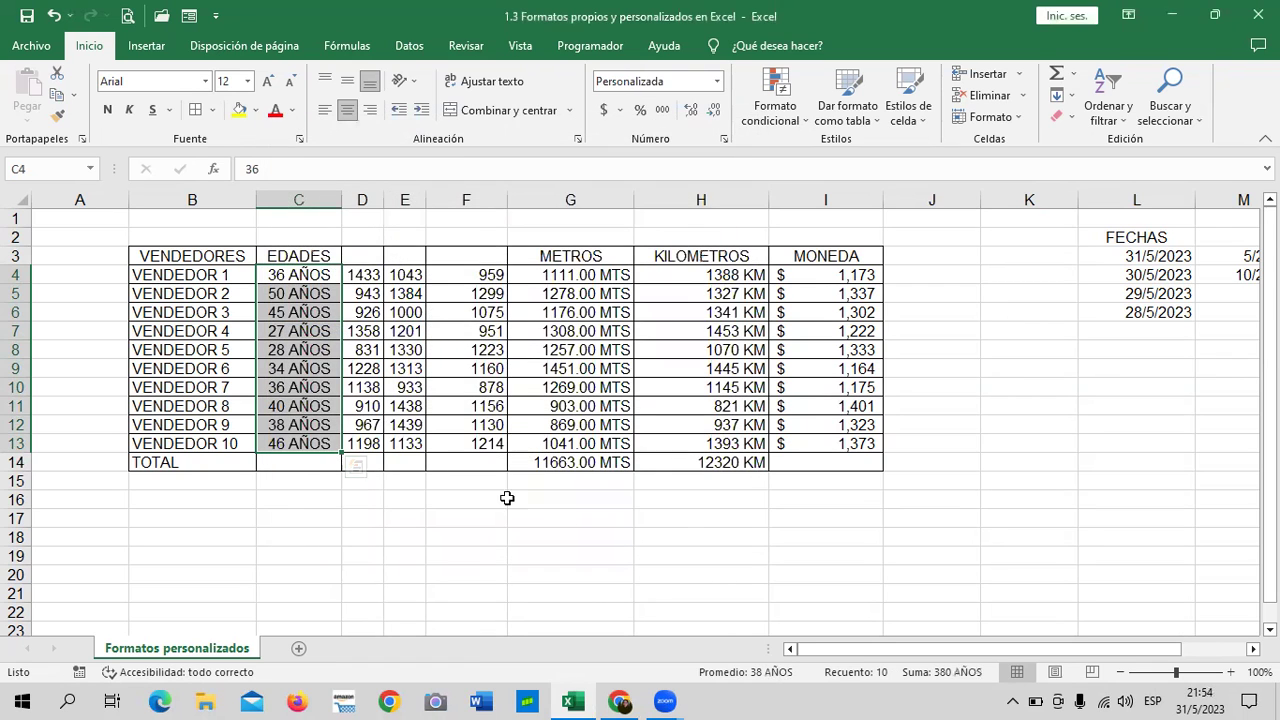
left_click(379, 561)
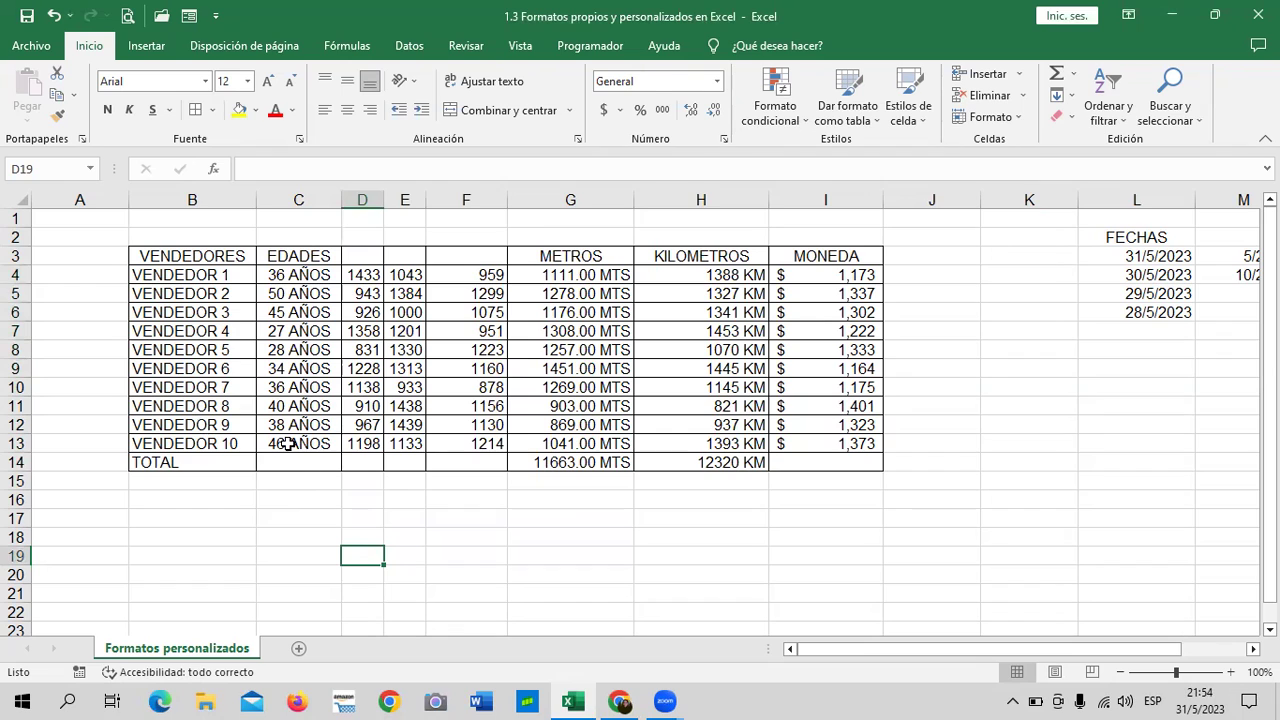
left_click(286, 443)
left_click(287, 420)
left_click(303, 278)
left_click(280, 441)
left_click(289, 387)
left_click(305, 276)
left_click(316, 438)
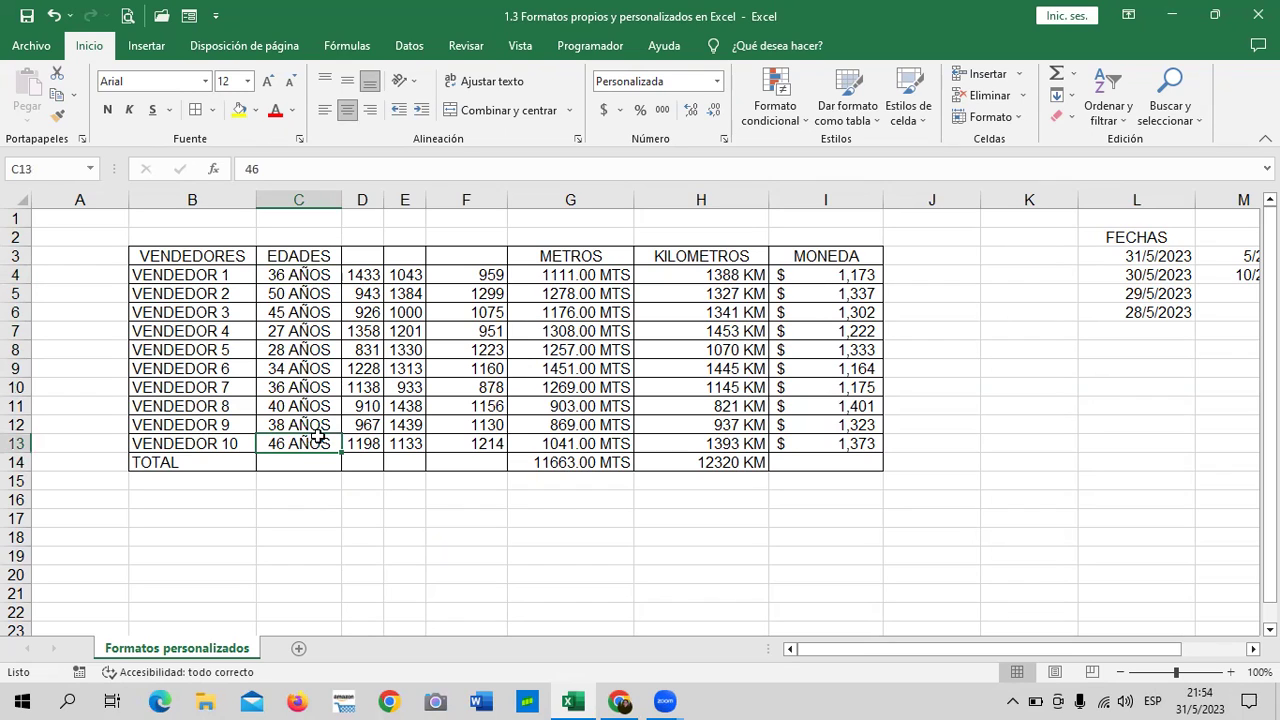
left_click(283, 459)
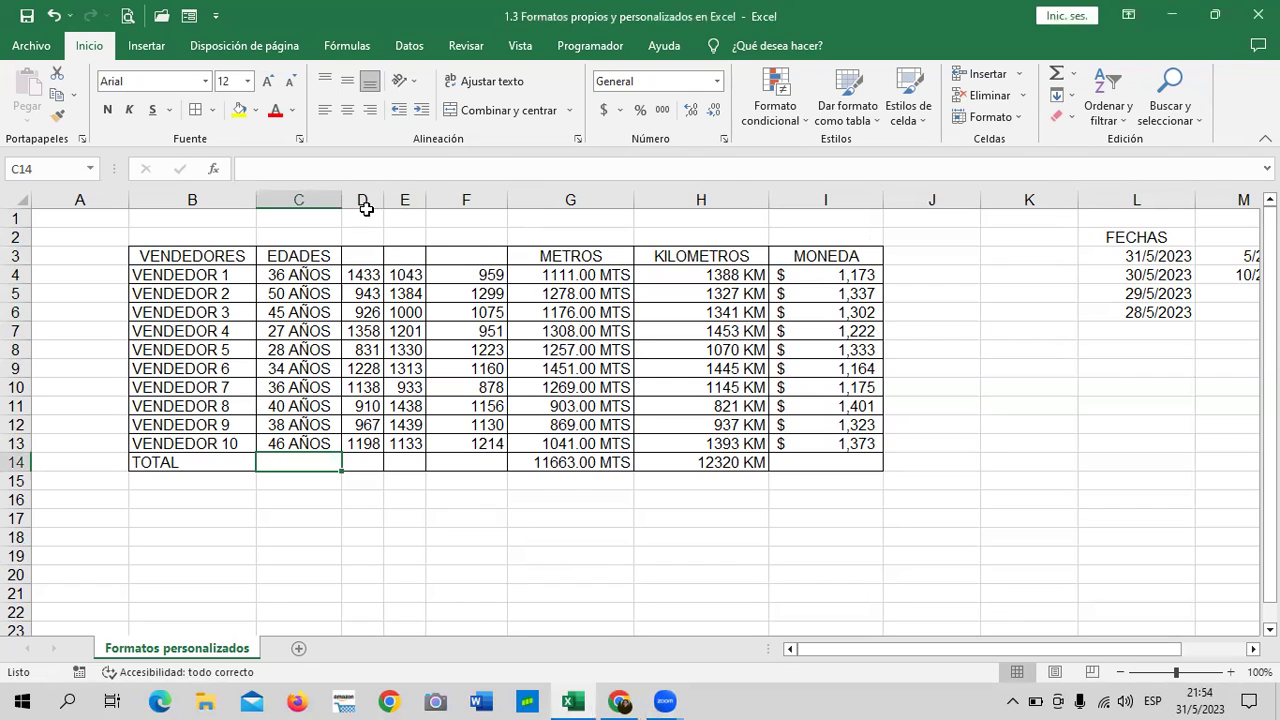
Widen column D, then undo the column width changes and the AÑOS format on the ages
left_click_drag(384, 200, 501, 200)
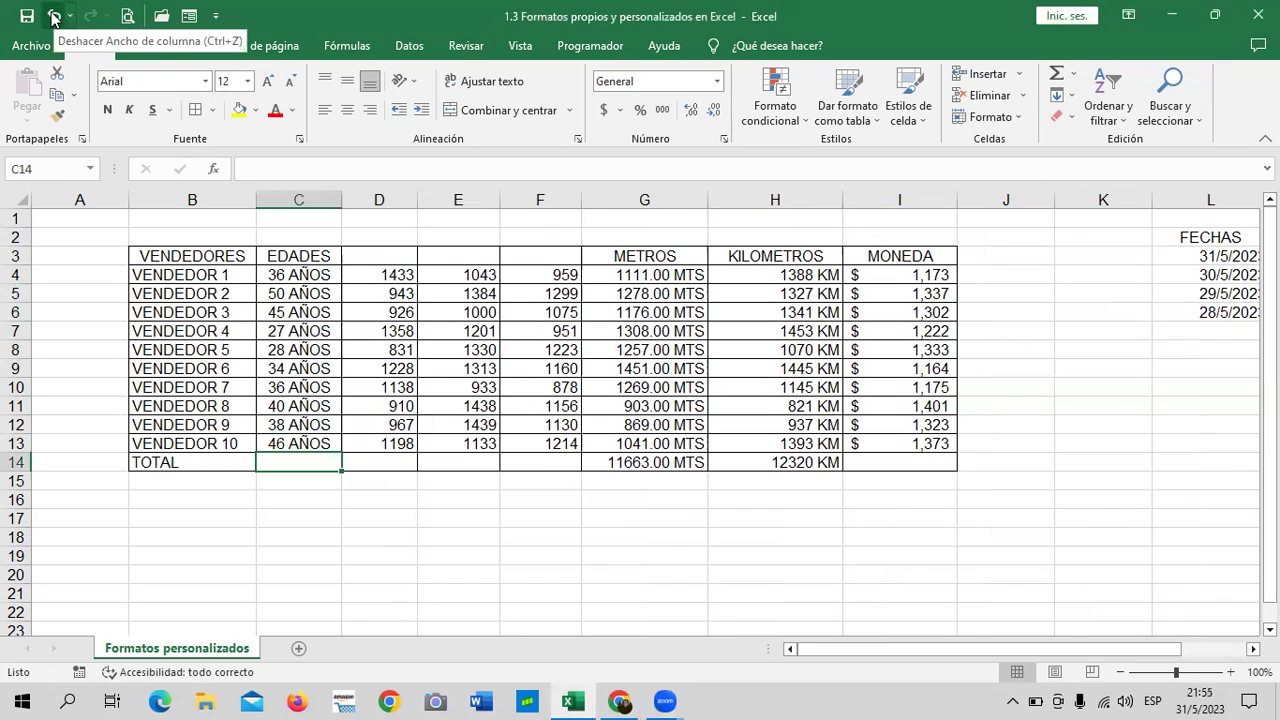
left_click(55, 17)
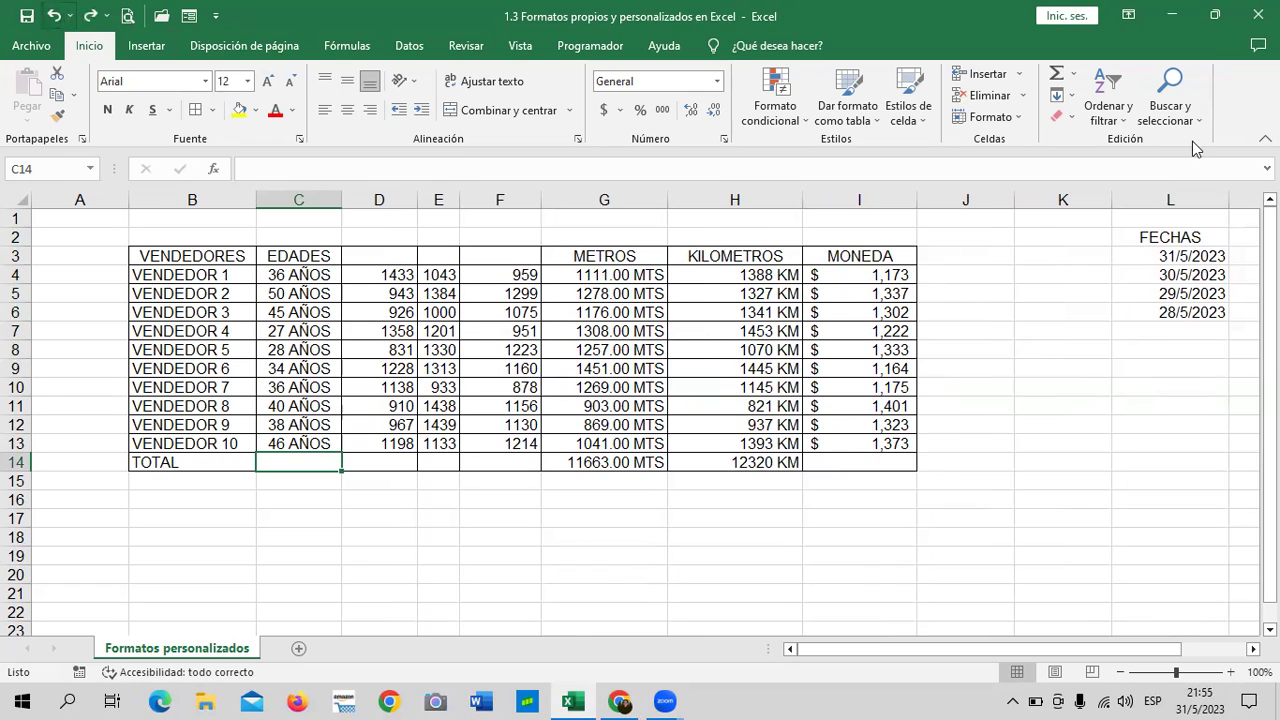
left_click(55, 16)
left_click(55, 16)
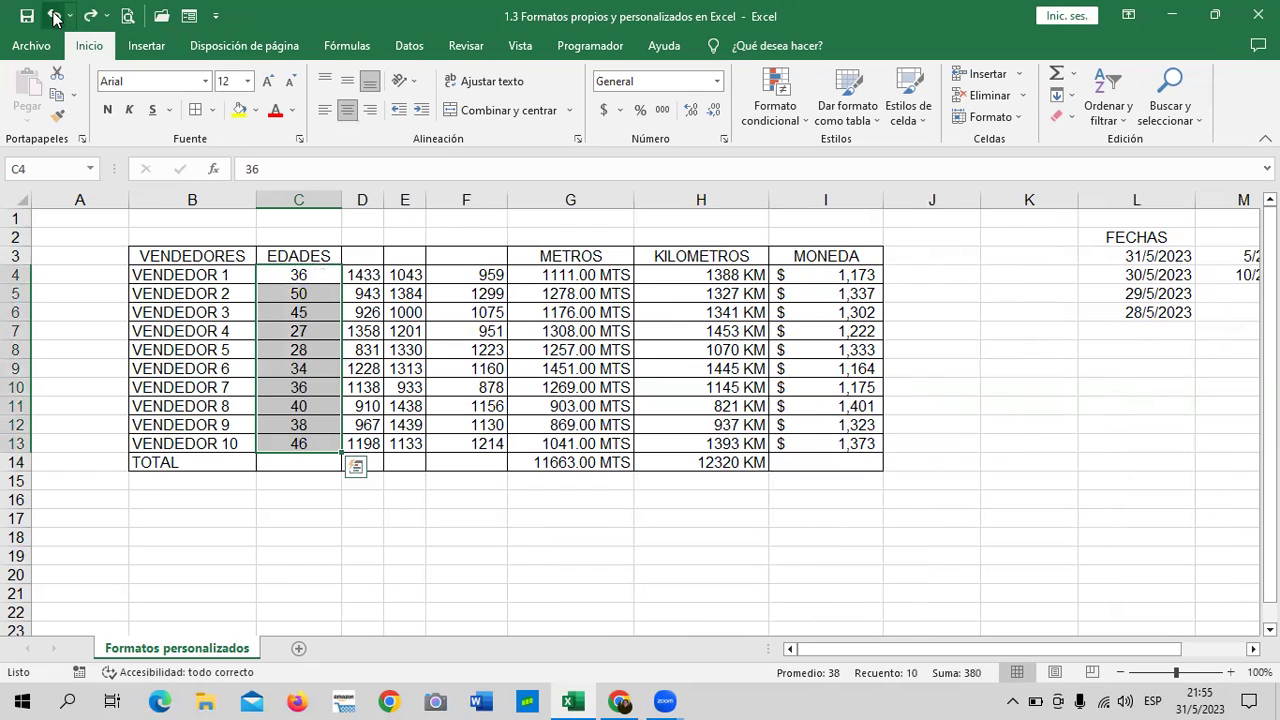
left_click(461, 551)
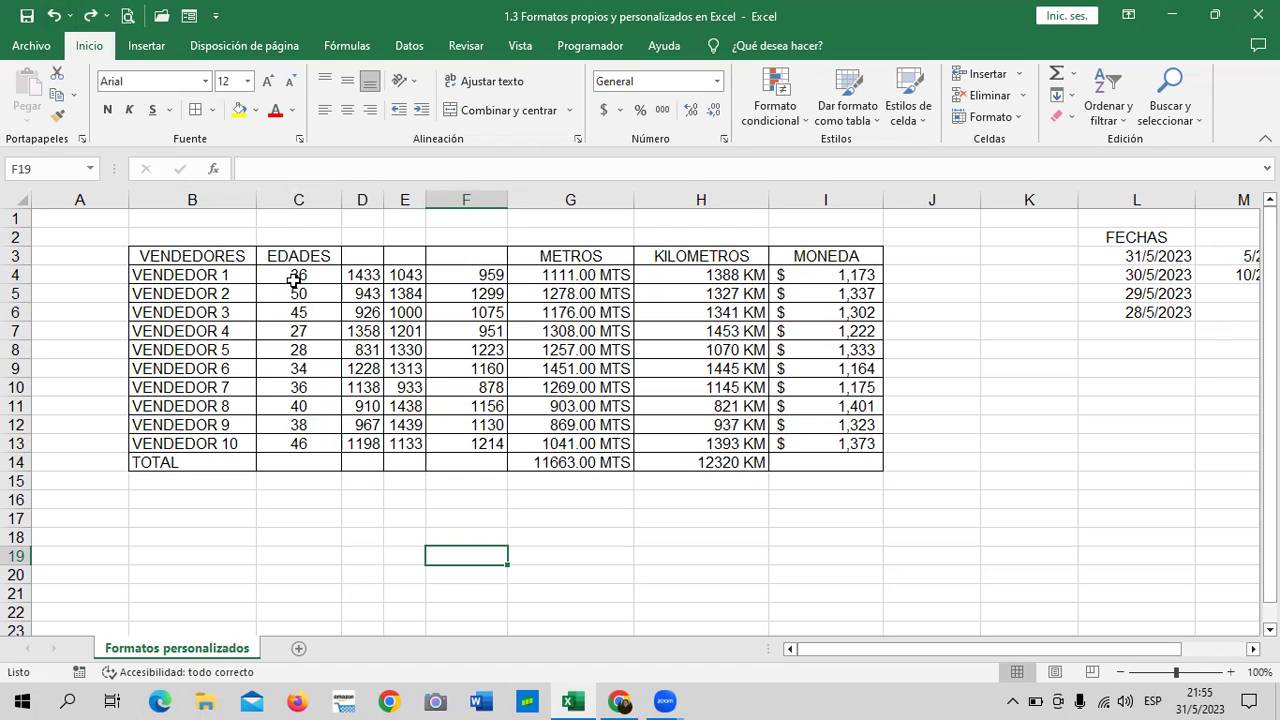
Select the ages C4:C13 and bring up the custom number format codes in Format Cells
left_click(298, 548)
left_click(310, 273)
mouse_move(313, 268)
left_mouse_down()
mouse_move(316, 451)
mouse_move(291, 438)
left_mouse_up()
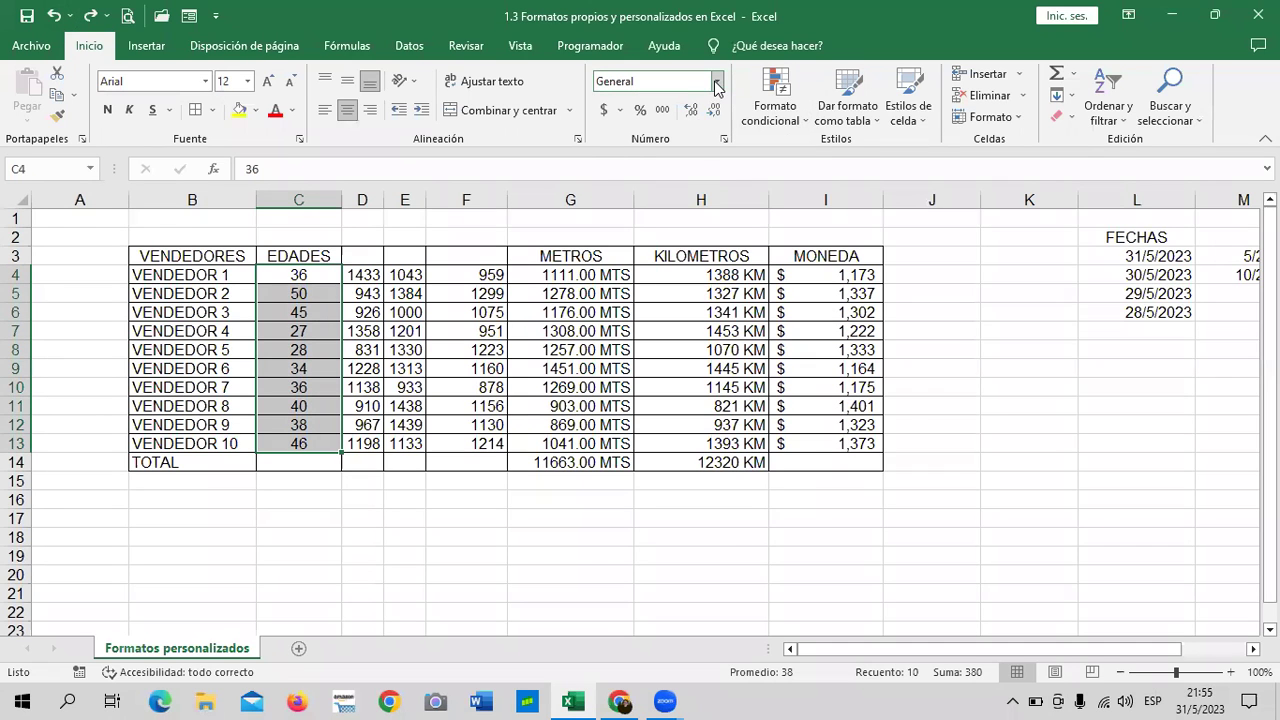
left_click(723, 139)
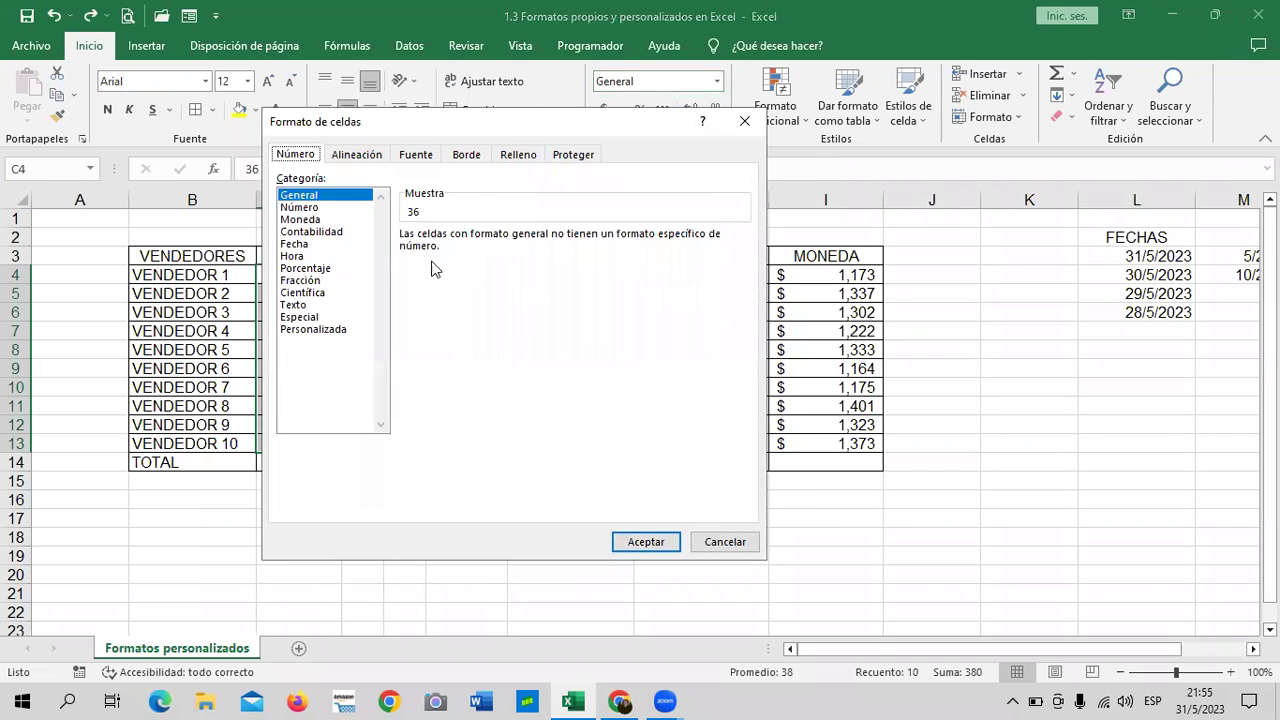
left_click(322, 329)
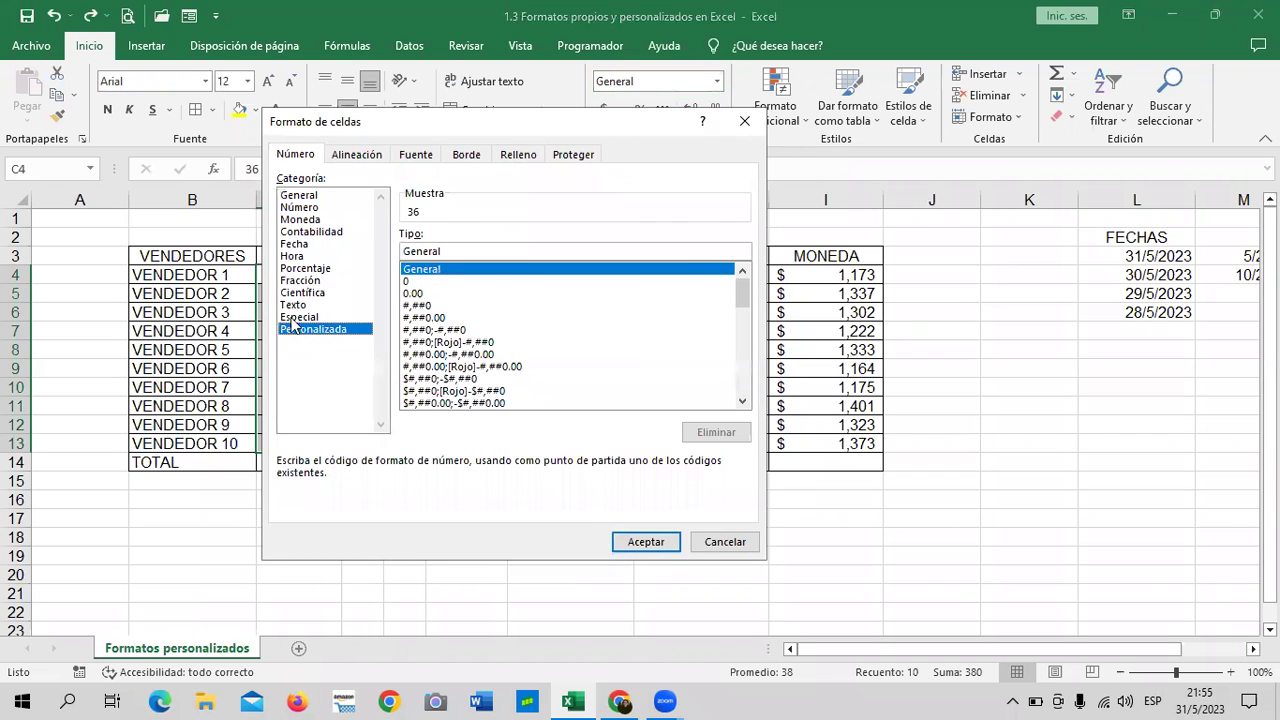
Browse the font, alignment and fill options of Format Cells, then return to the custom codes
left_click(585, 155)
left_click(512, 155)
left_click(452, 156)
left_click(420, 155)
left_click(356, 155)
left_click(306, 156)
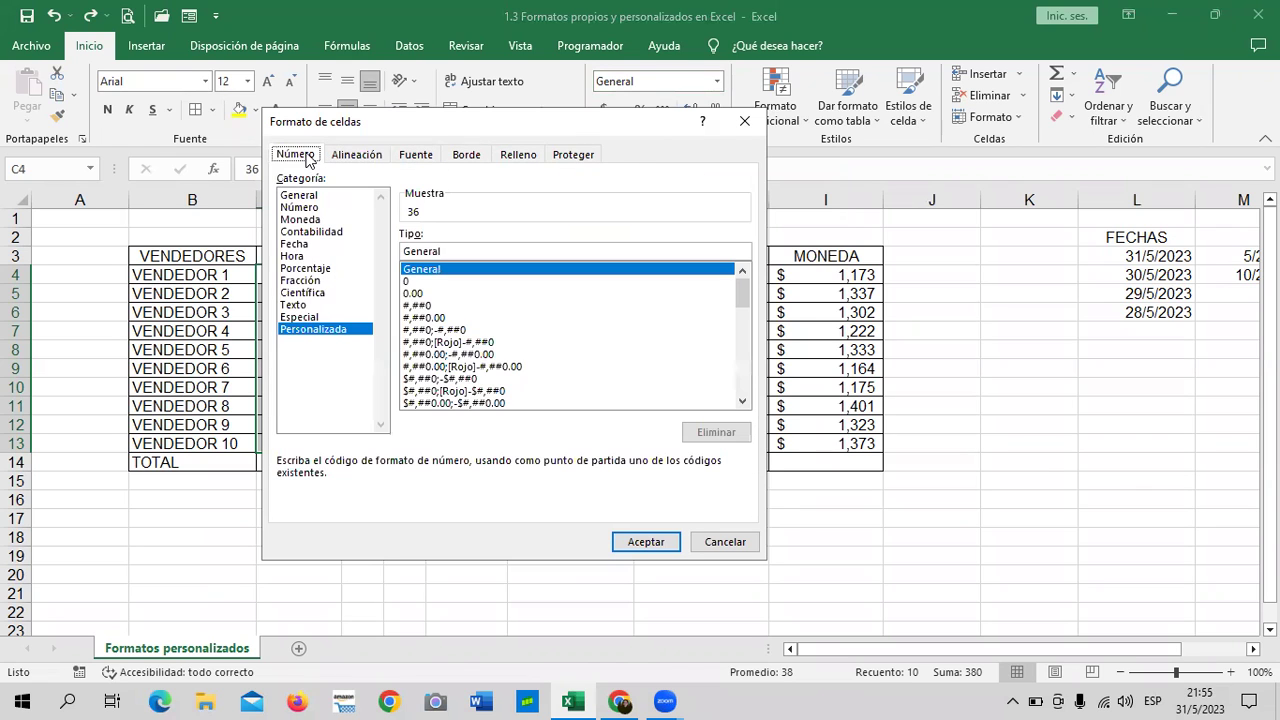
left_click(374, 158)
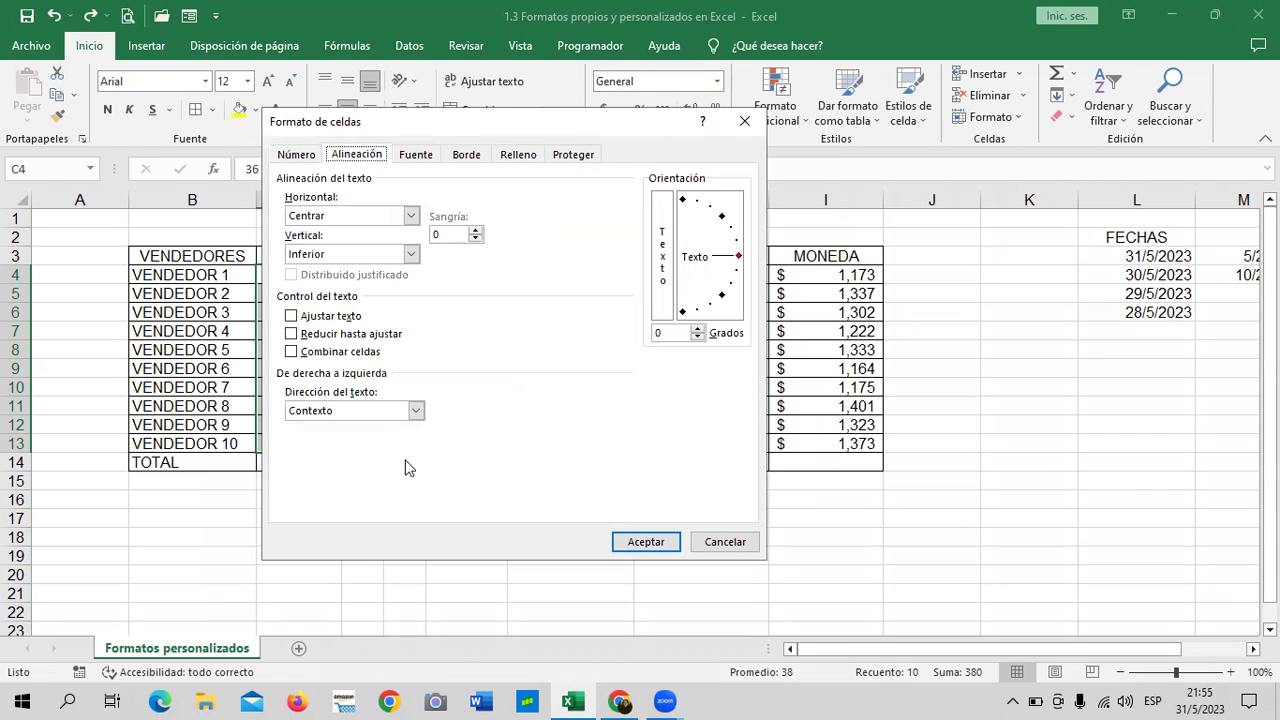
left_click(528, 156)
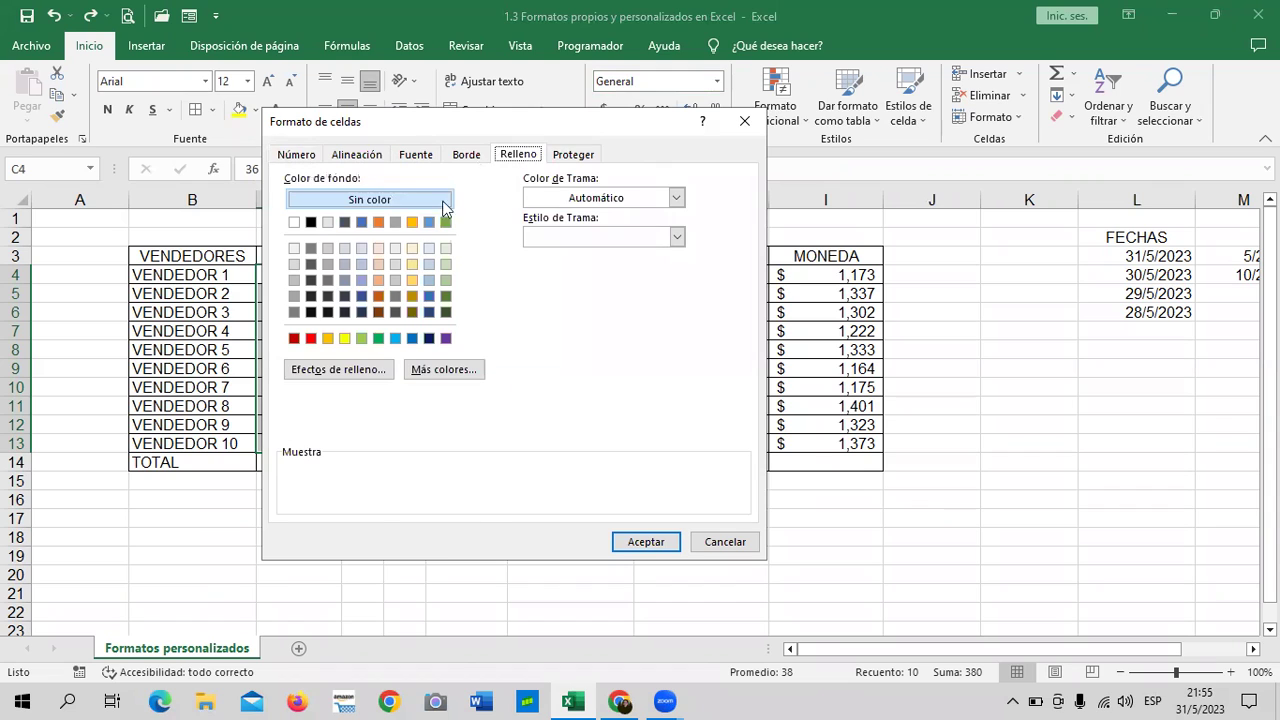
left_click(300, 155)
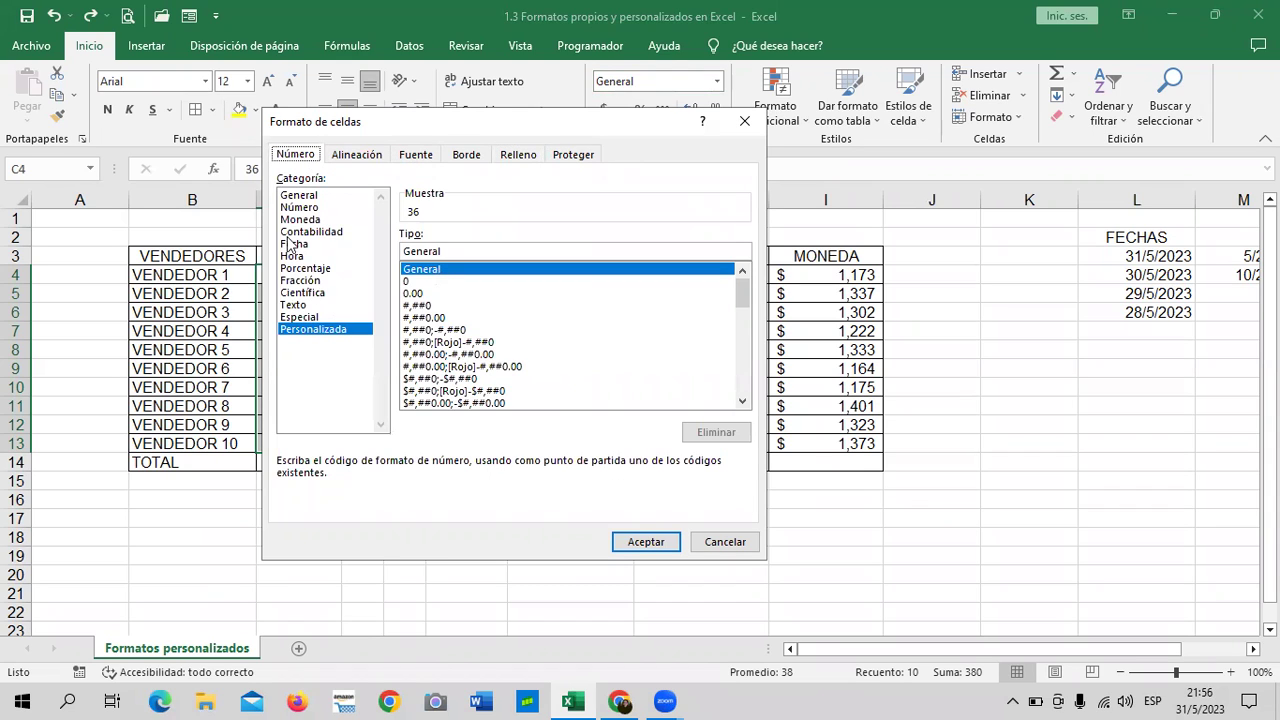
left_click(300, 195)
left_click(322, 334)
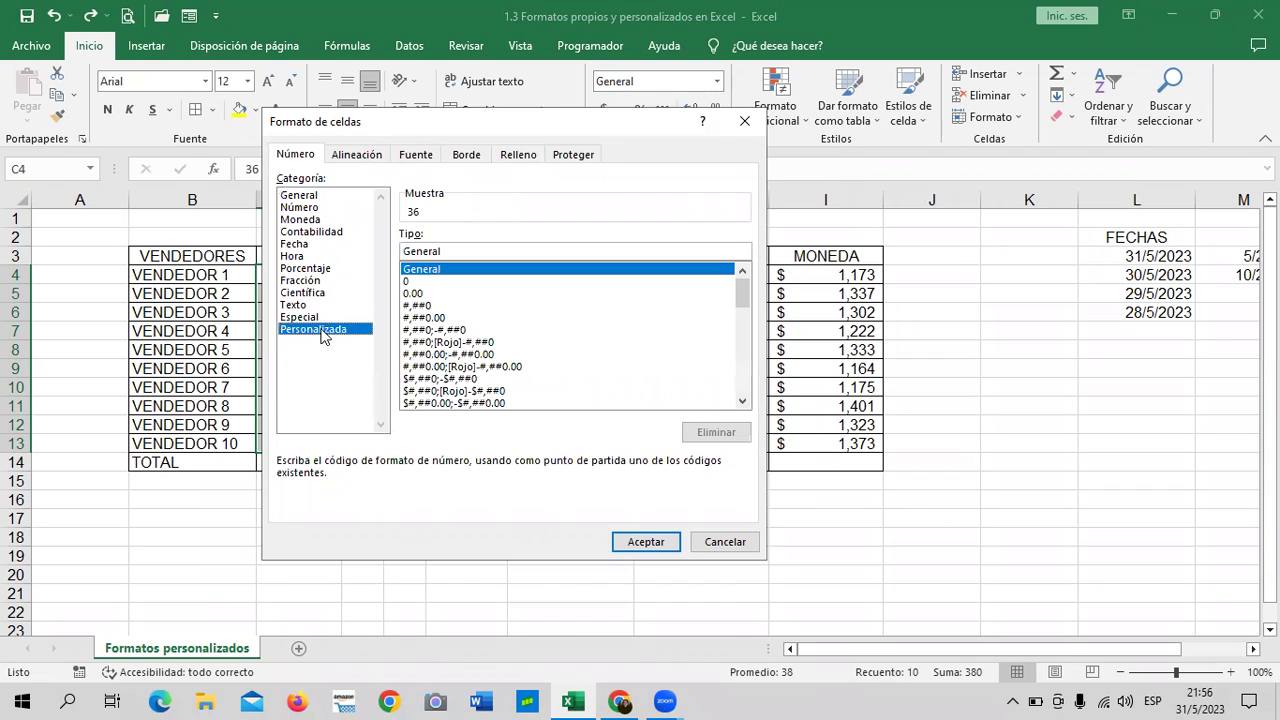
Choose the 0.00 code and append "AÑOS" to build 0.00 "AÑOS"
left_click(420, 294)
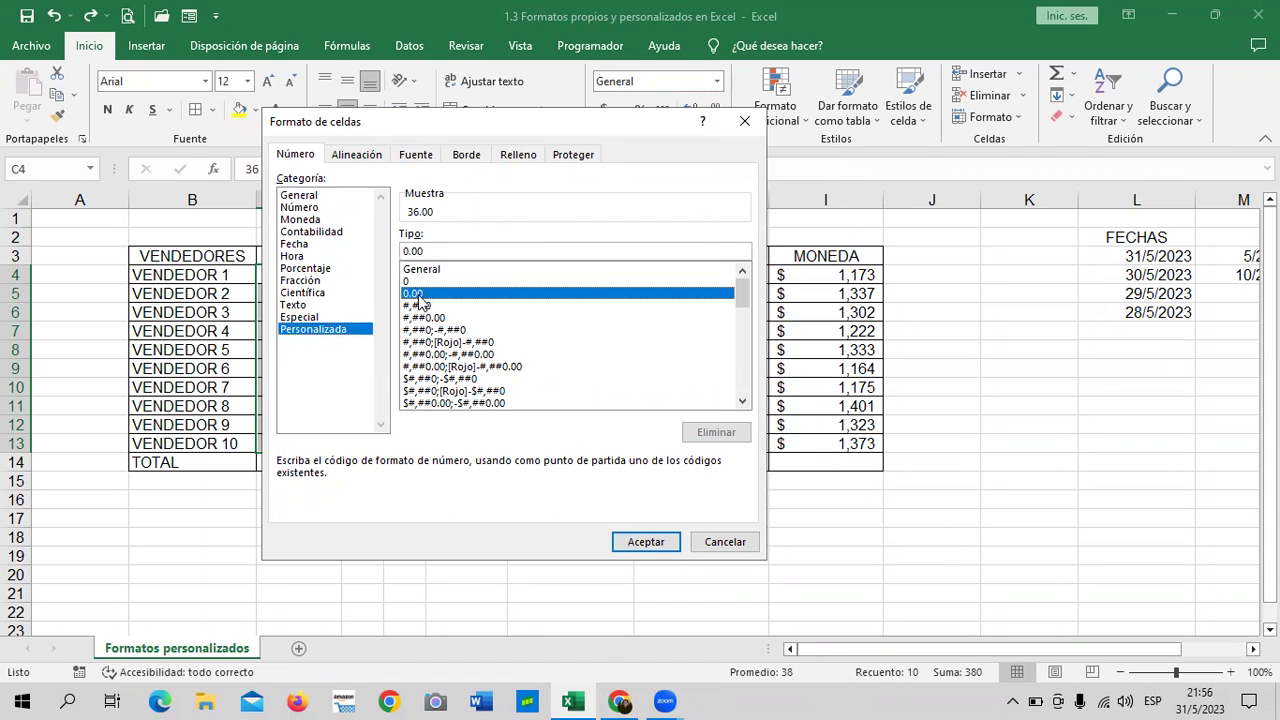
left_click(455, 253)
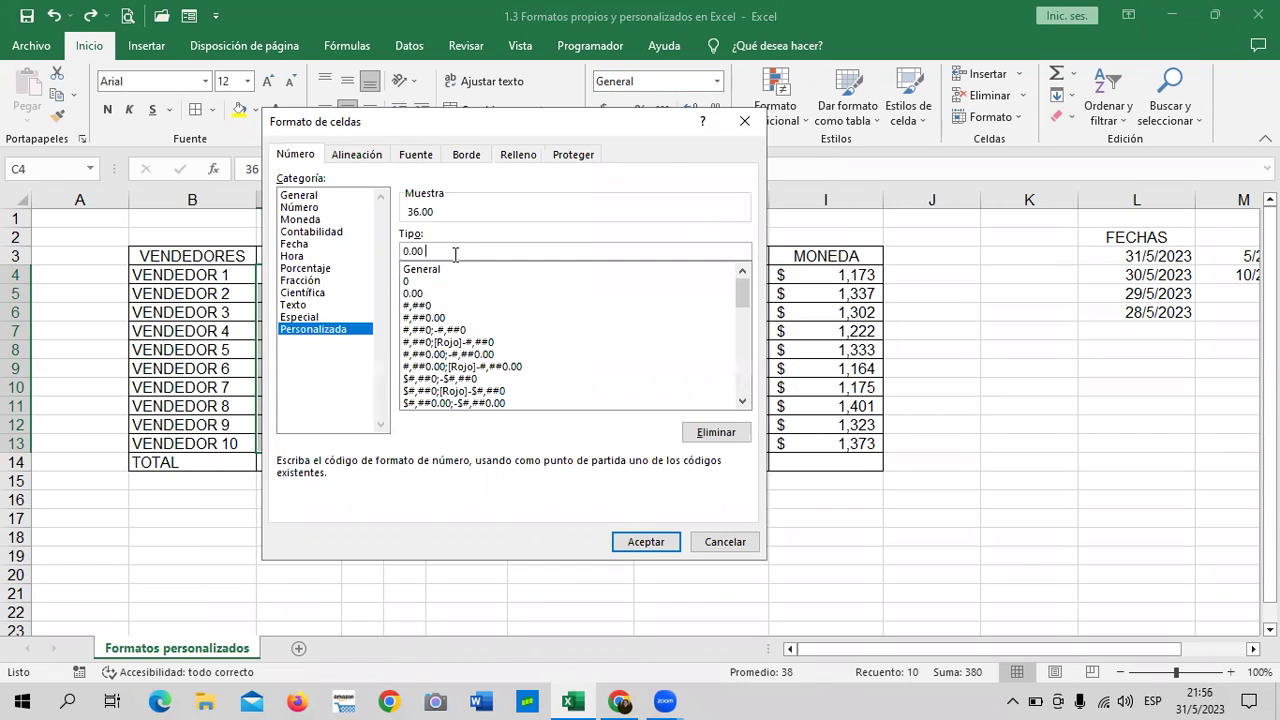
type("\"")
type("A")
type("\"AÑOS")
type("\"")
Apply the 0.00 "AÑOS" format and widen column C so the ages no longer show ####
left_click(648, 543)
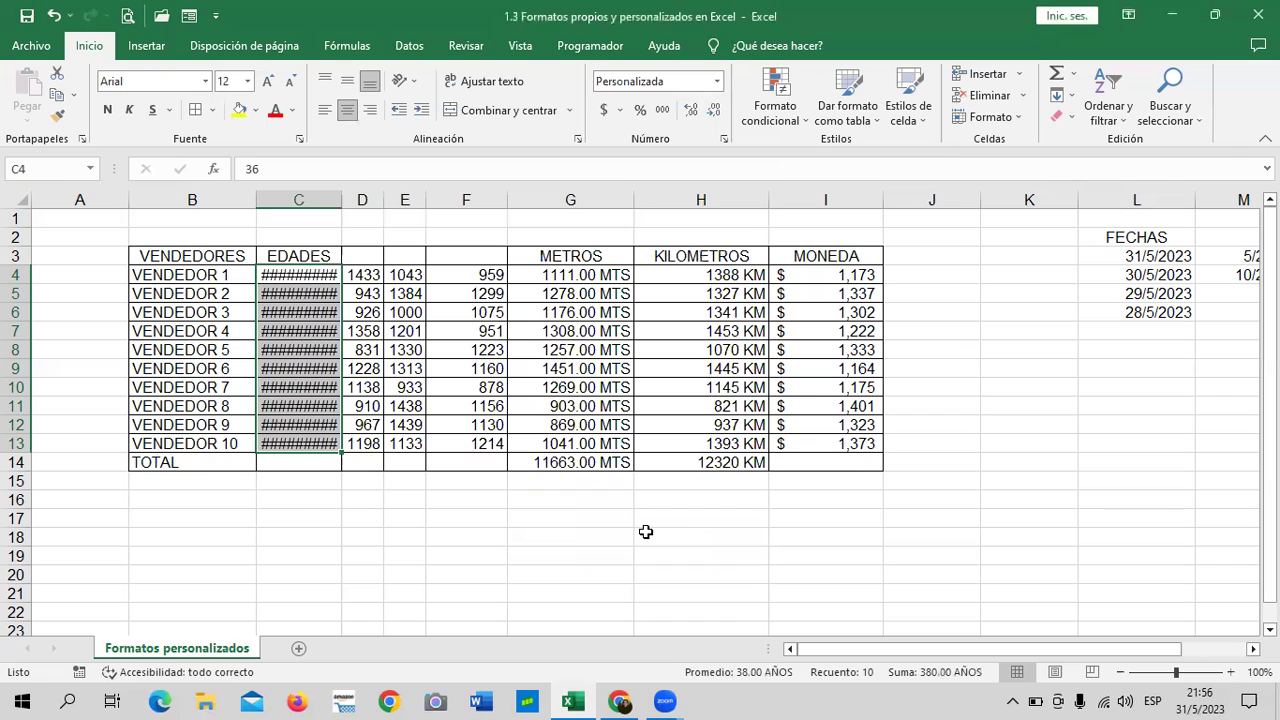
left_click(406, 538)
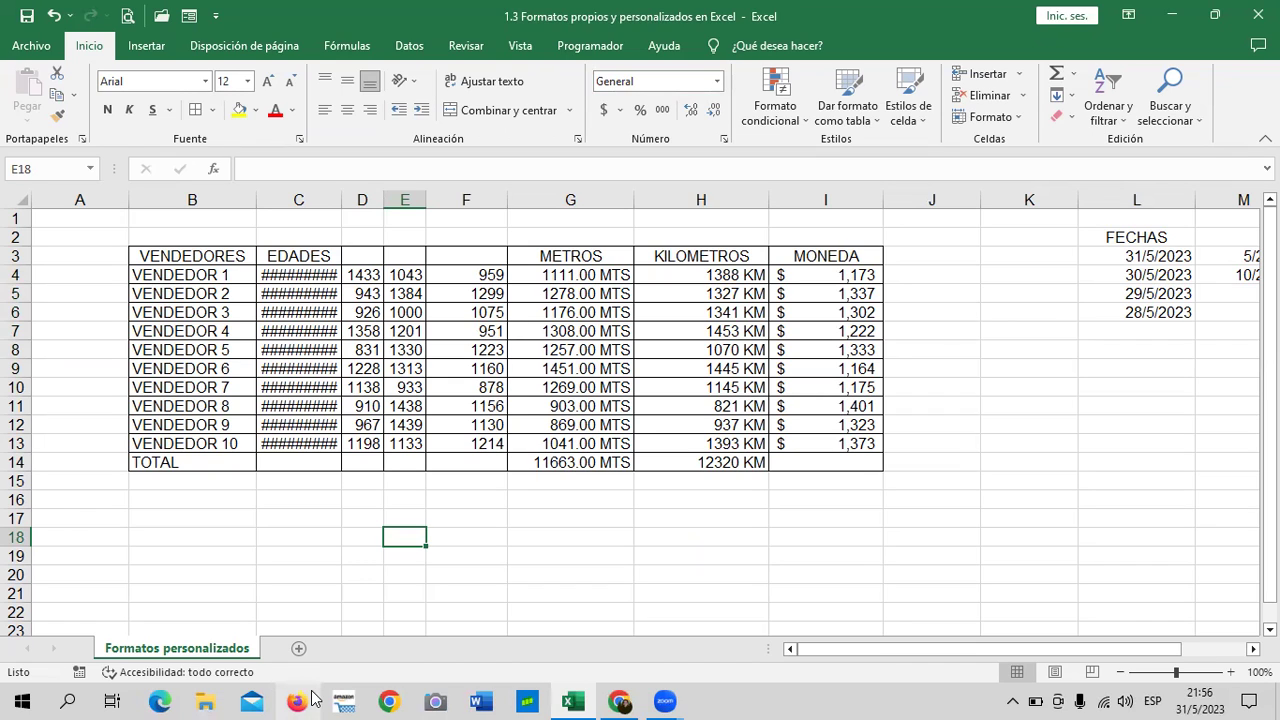
left_click(297, 275)
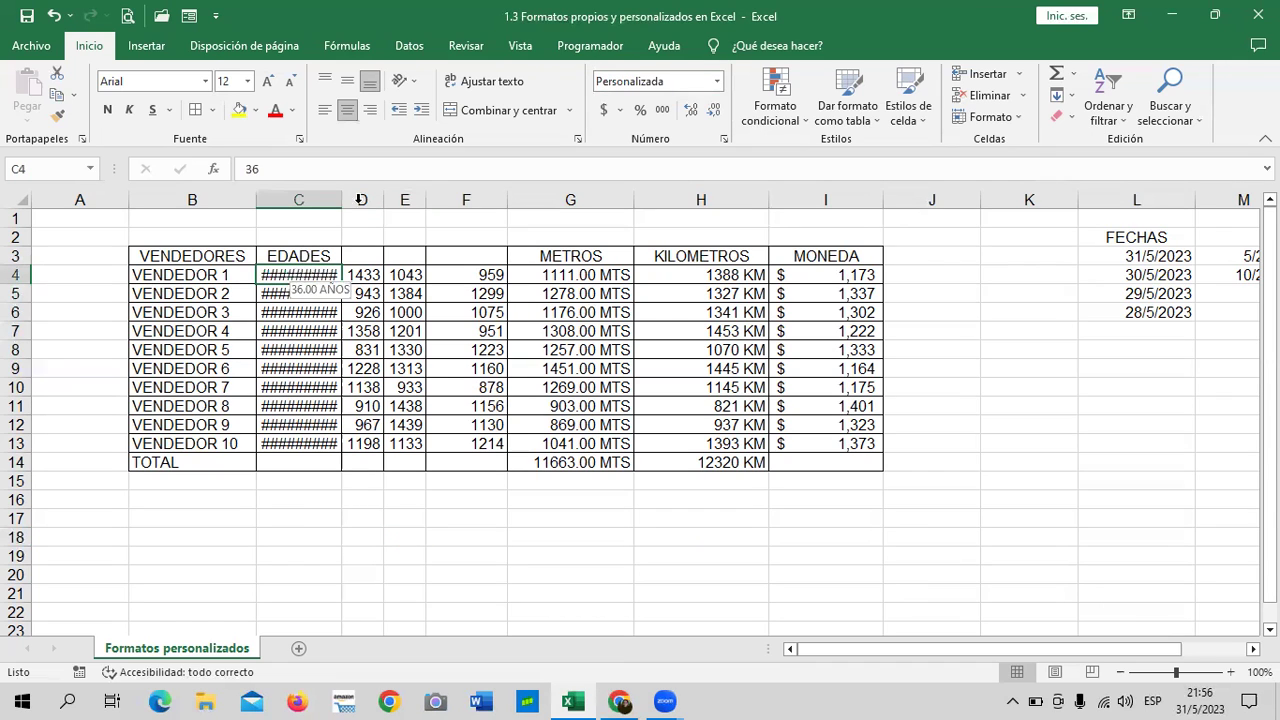
left_click_drag(342, 200, 380, 200)
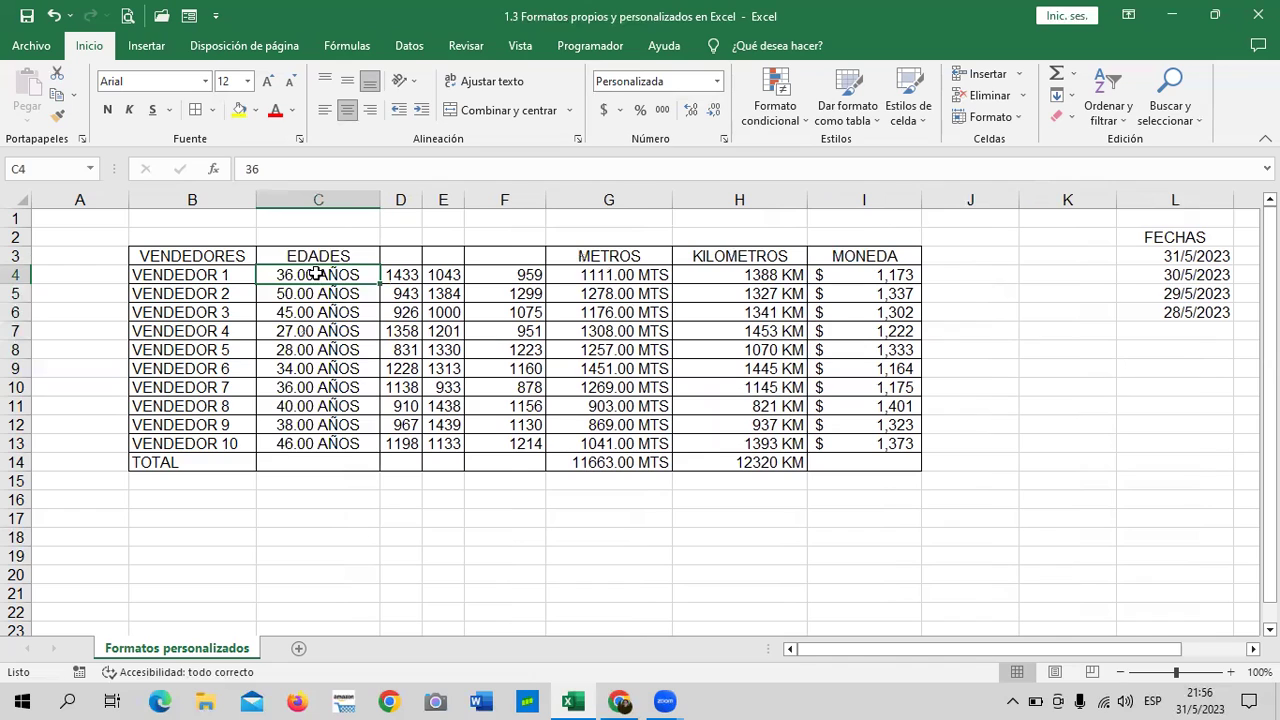
Decrease the decimals of C4:C13 twice so ages read like 36 AÑOS, checking C4 and C8
left_click_drag(318, 275, 320, 446)
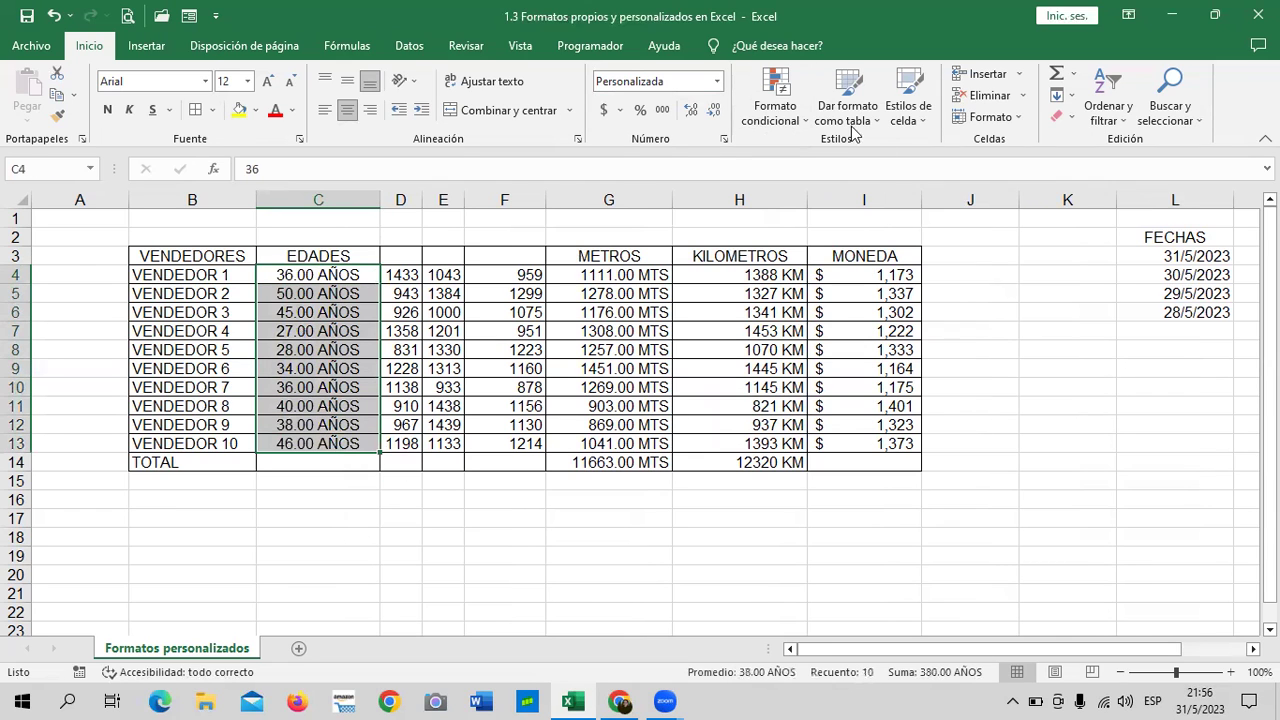
left_click(713, 112)
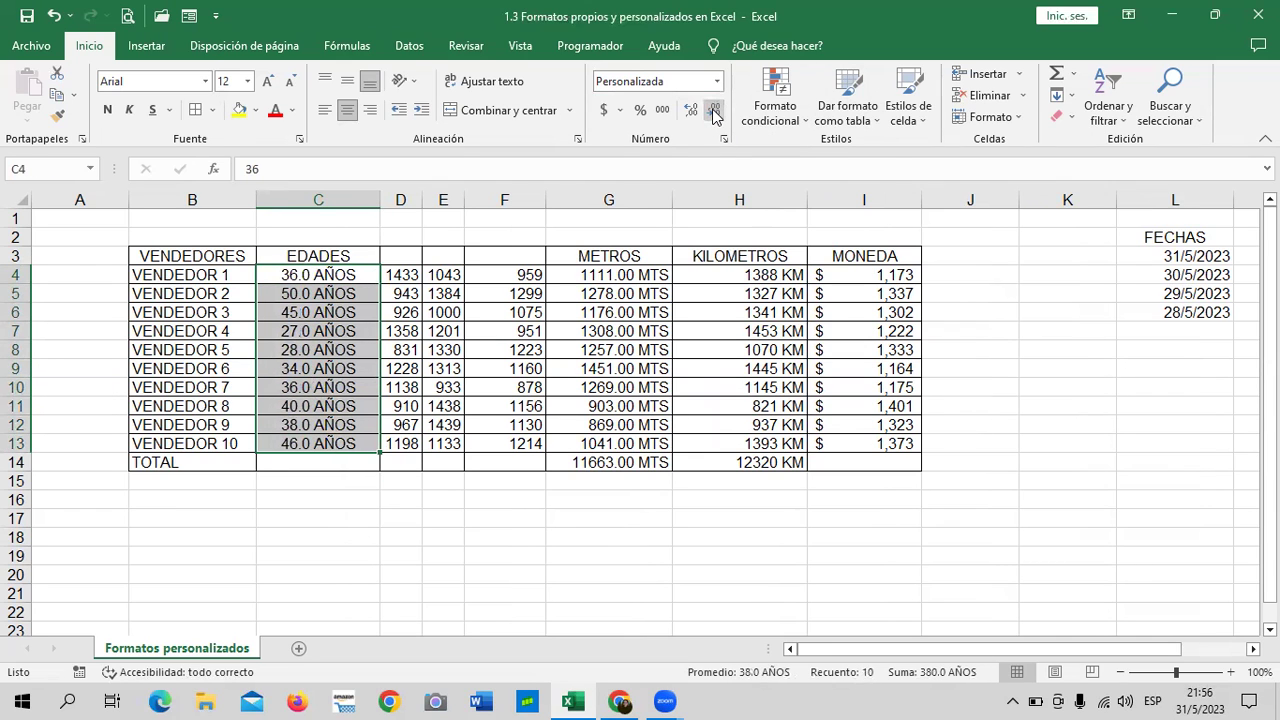
left_click(713, 112)
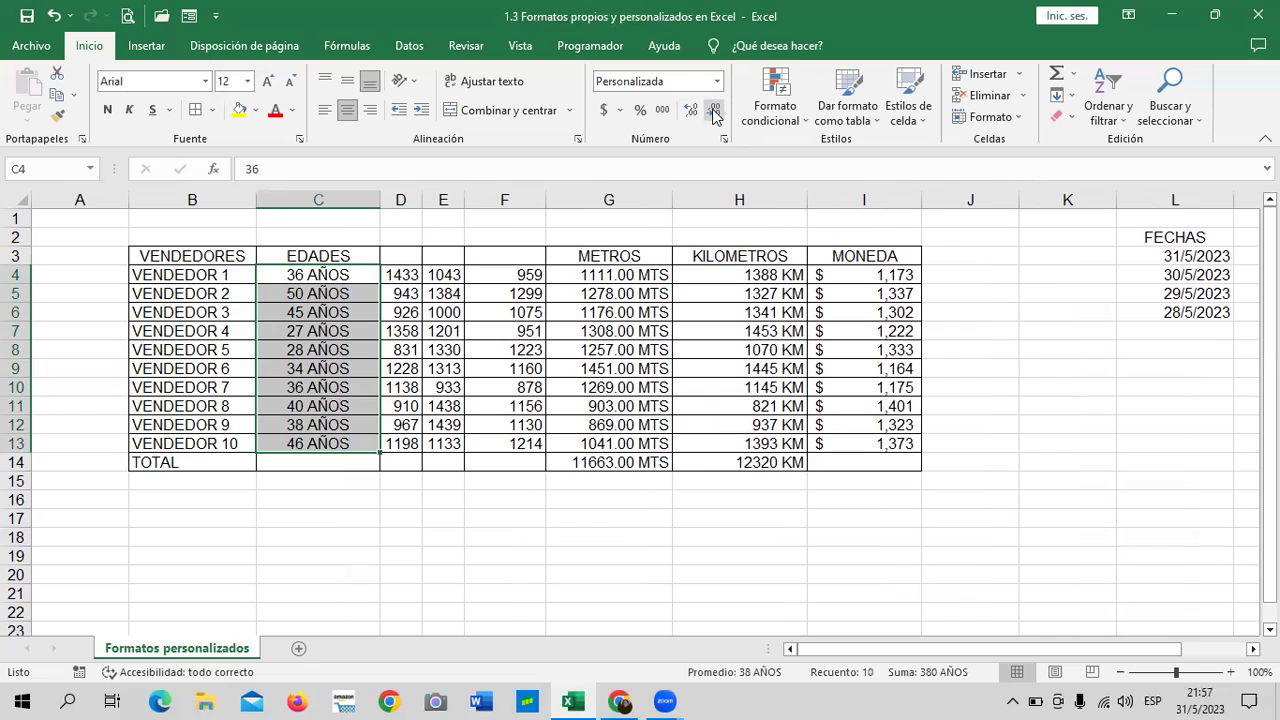
left_click(401, 534)
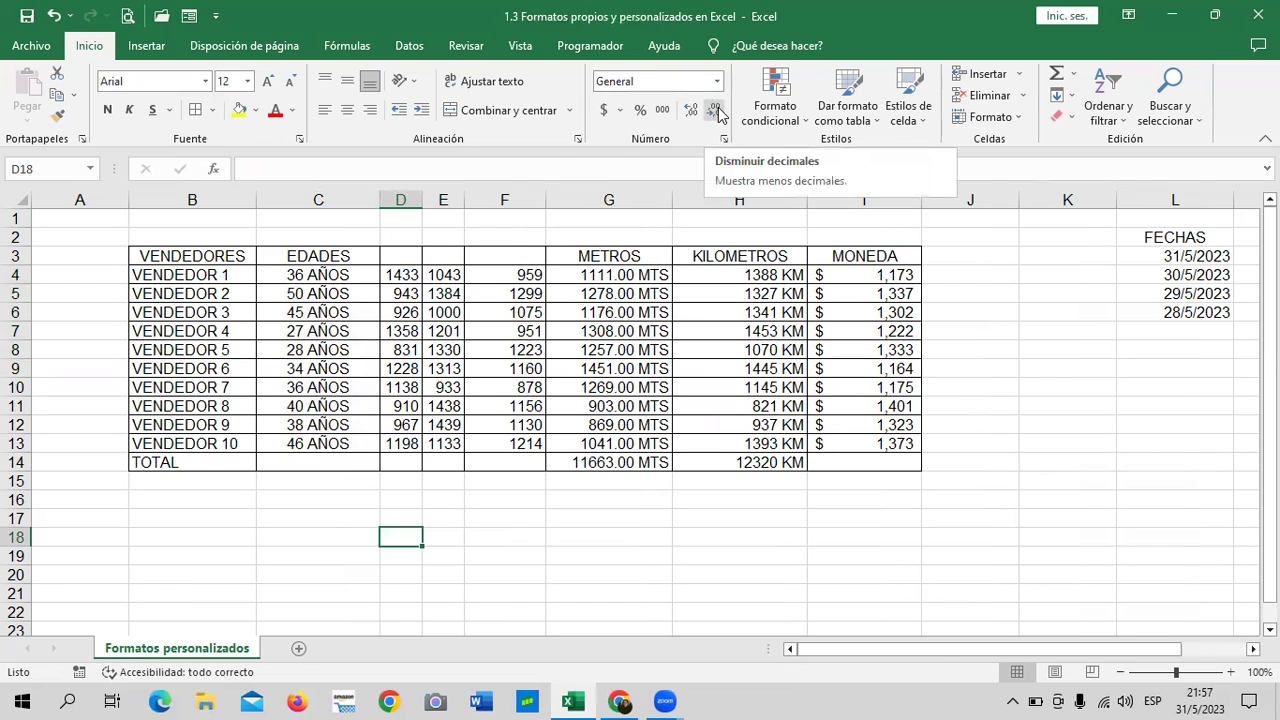
left_click(300, 274)
left_click(300, 349)
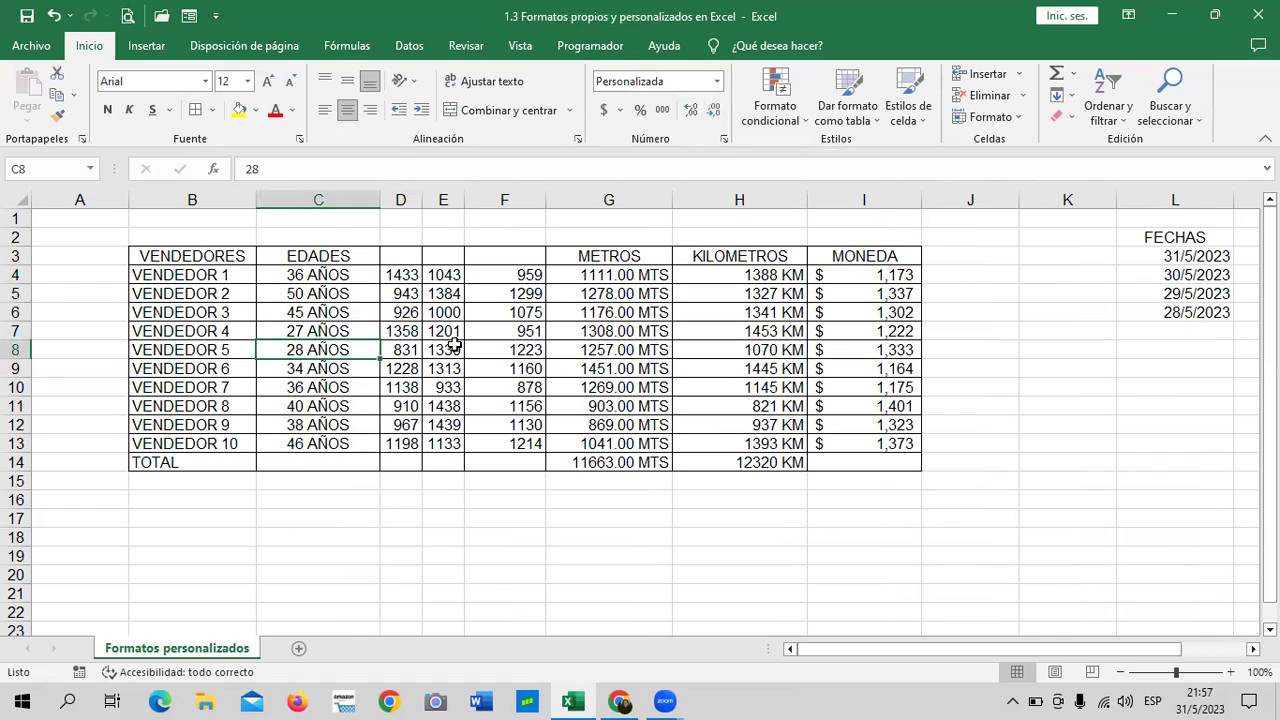
Add the heading 'DUI' in G17 and center it
scroll(530, 400, "down", 3)
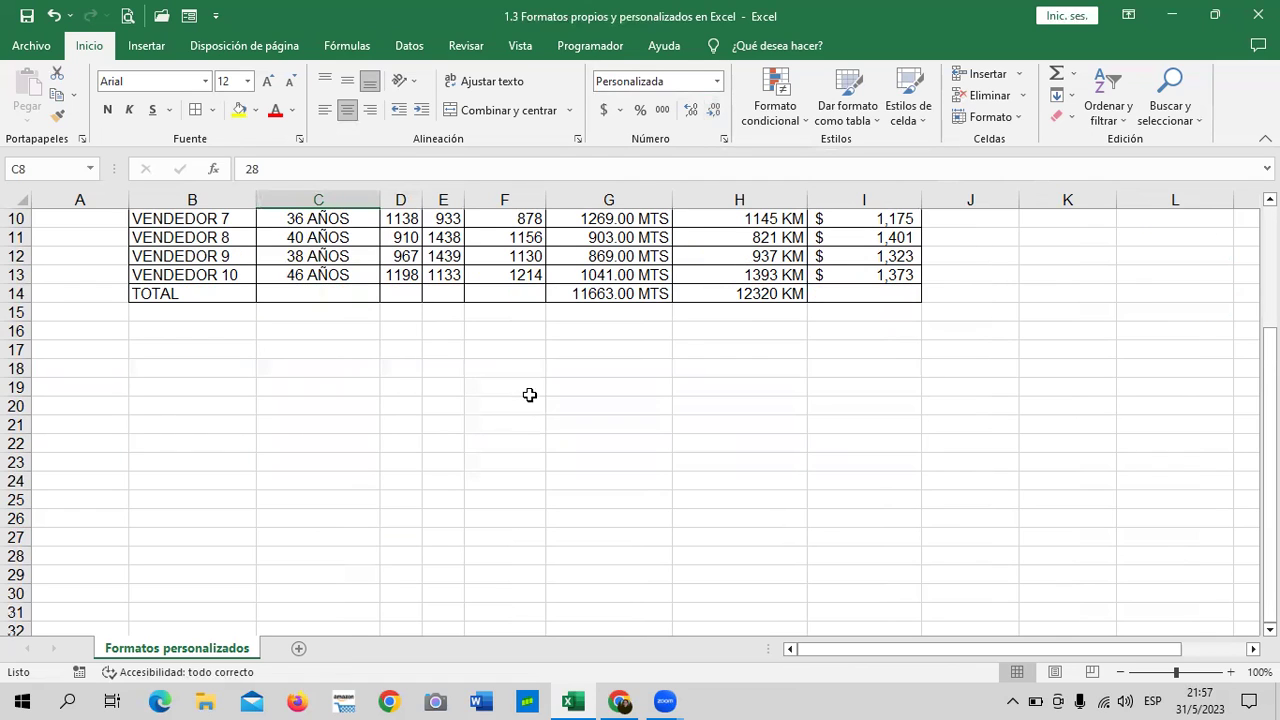
scroll(530, 395, "down", 1)
scroll(530, 393, "up", 1)
scroll(529, 391, "up", 3)
scroll(529, 385, "down", 3)
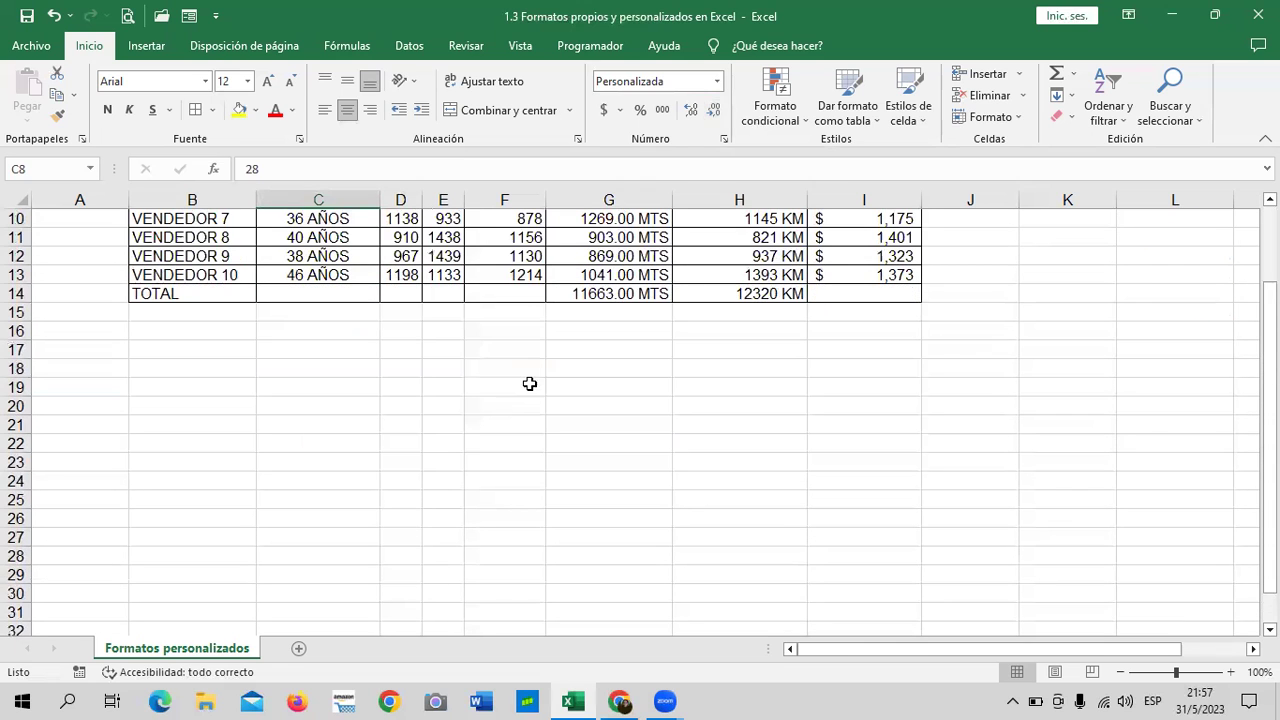
left_click(606, 349)
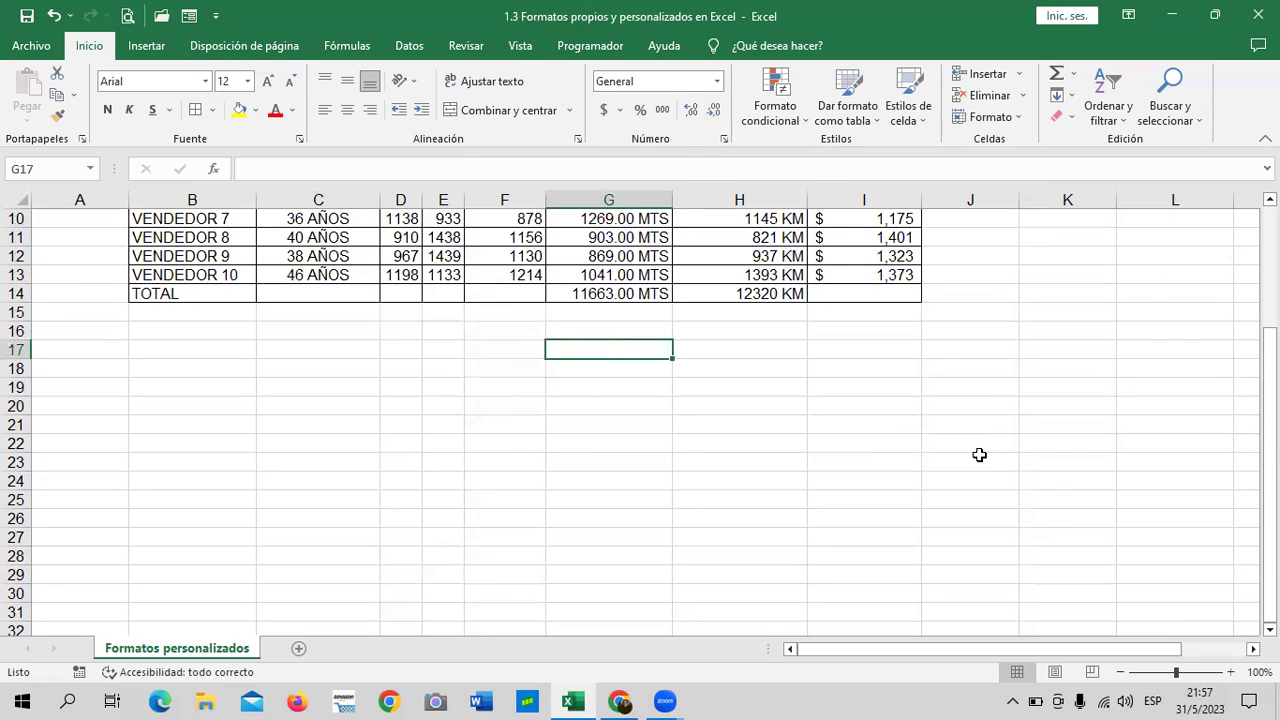
type("DUI")
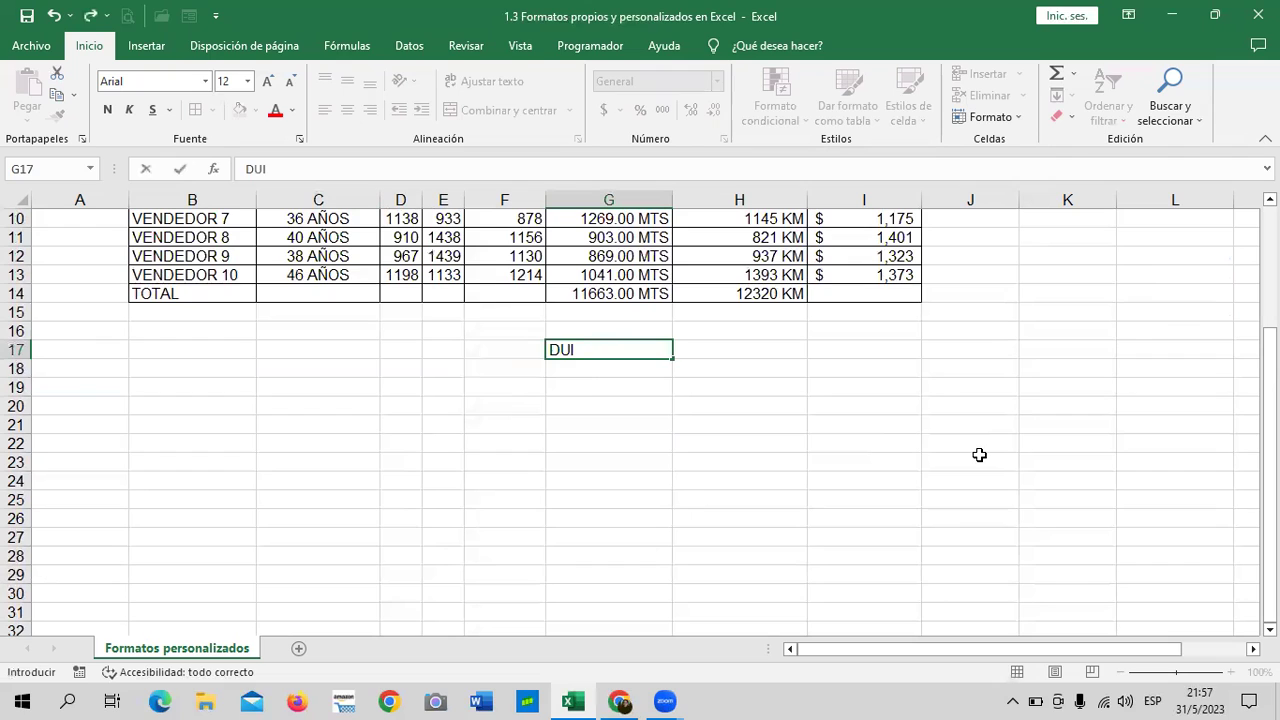
key("Return")
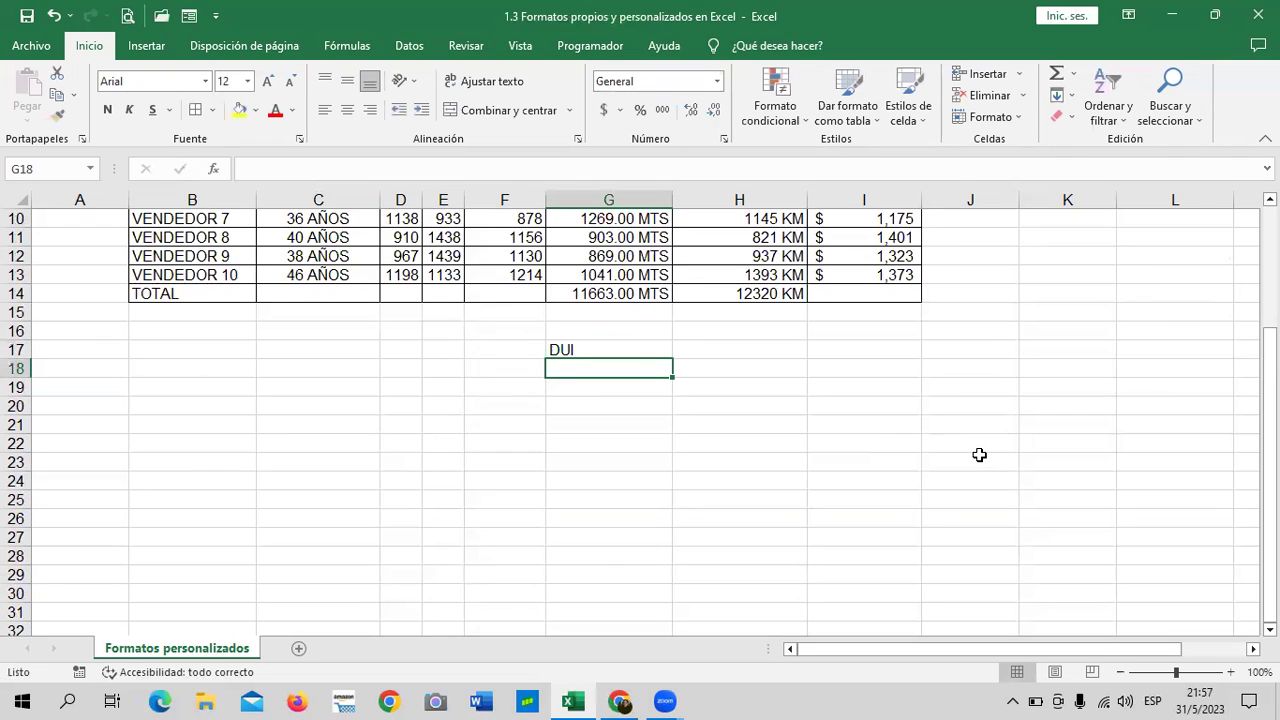
left_click(634, 348)
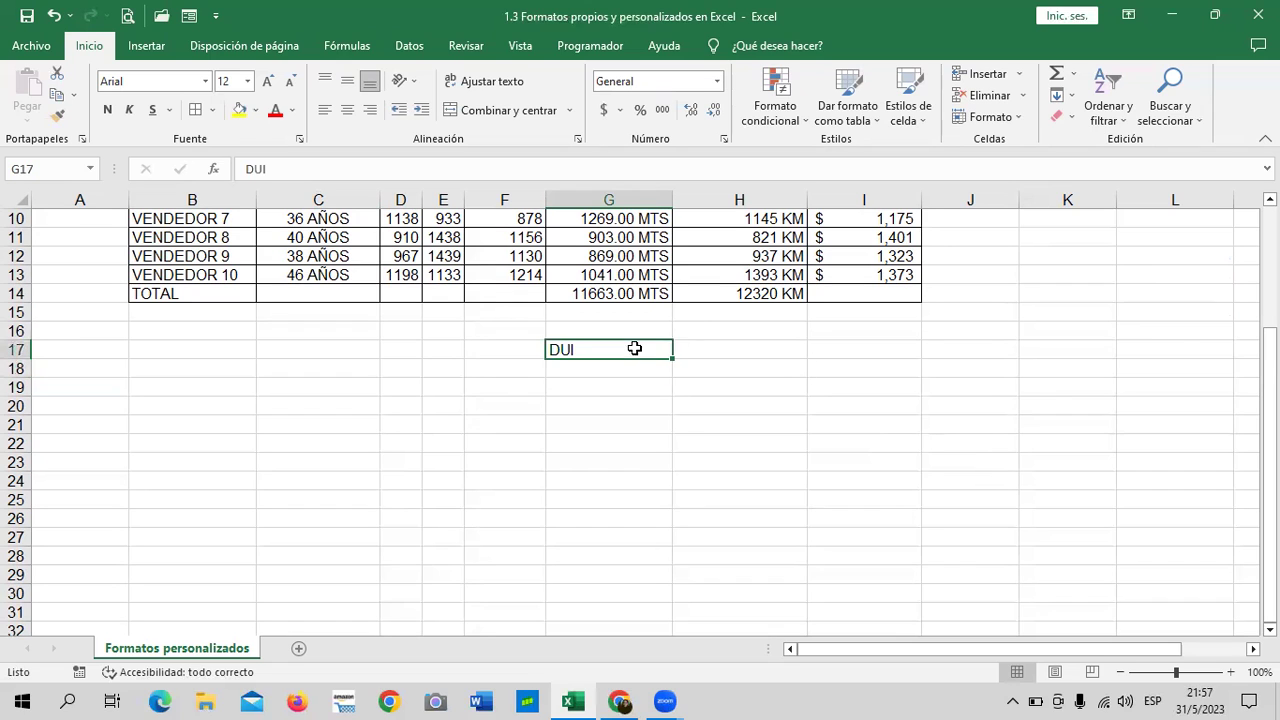
left_click(347, 110)
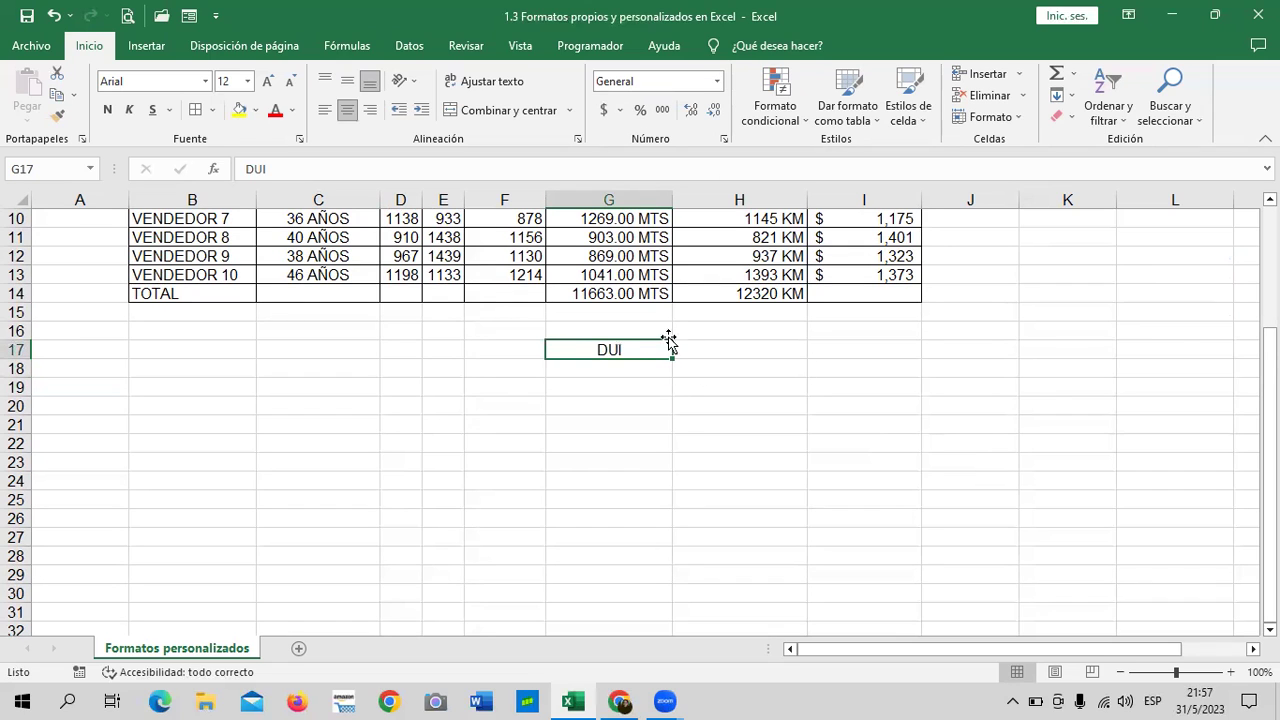
left_click(617, 365)
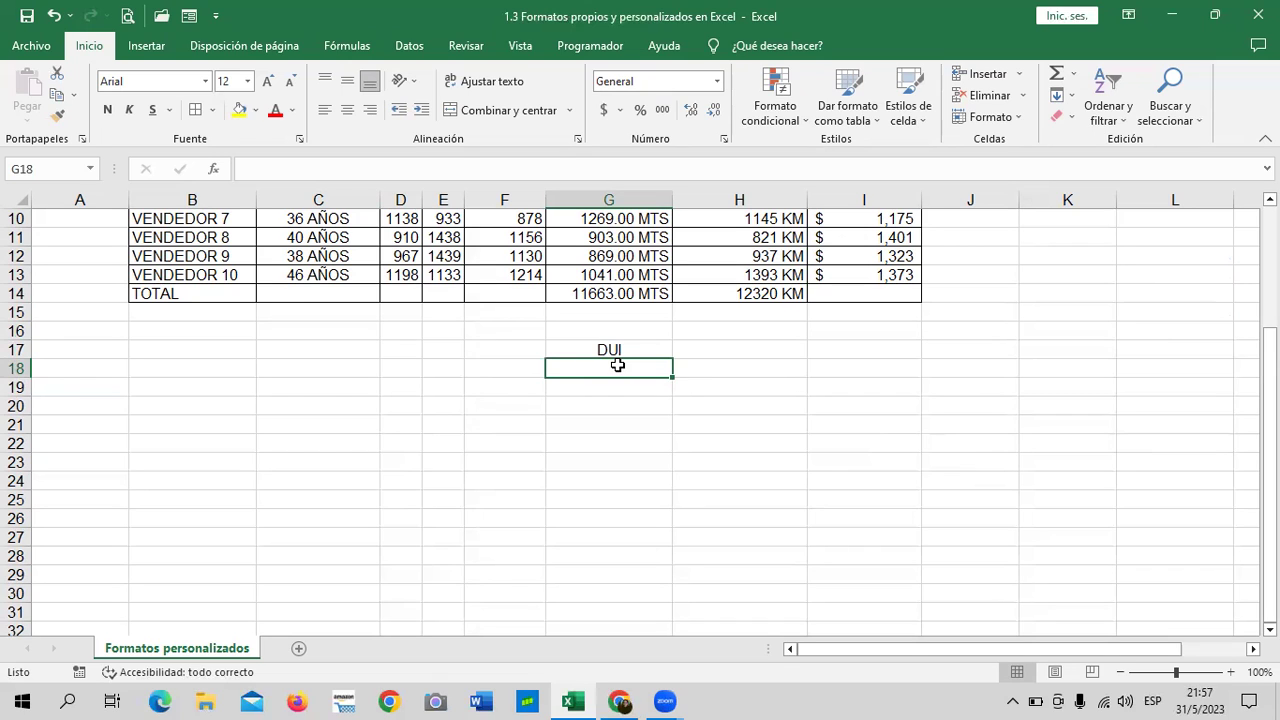
Add the heading 'NIT' in H17 and center it
left_click(763, 353)
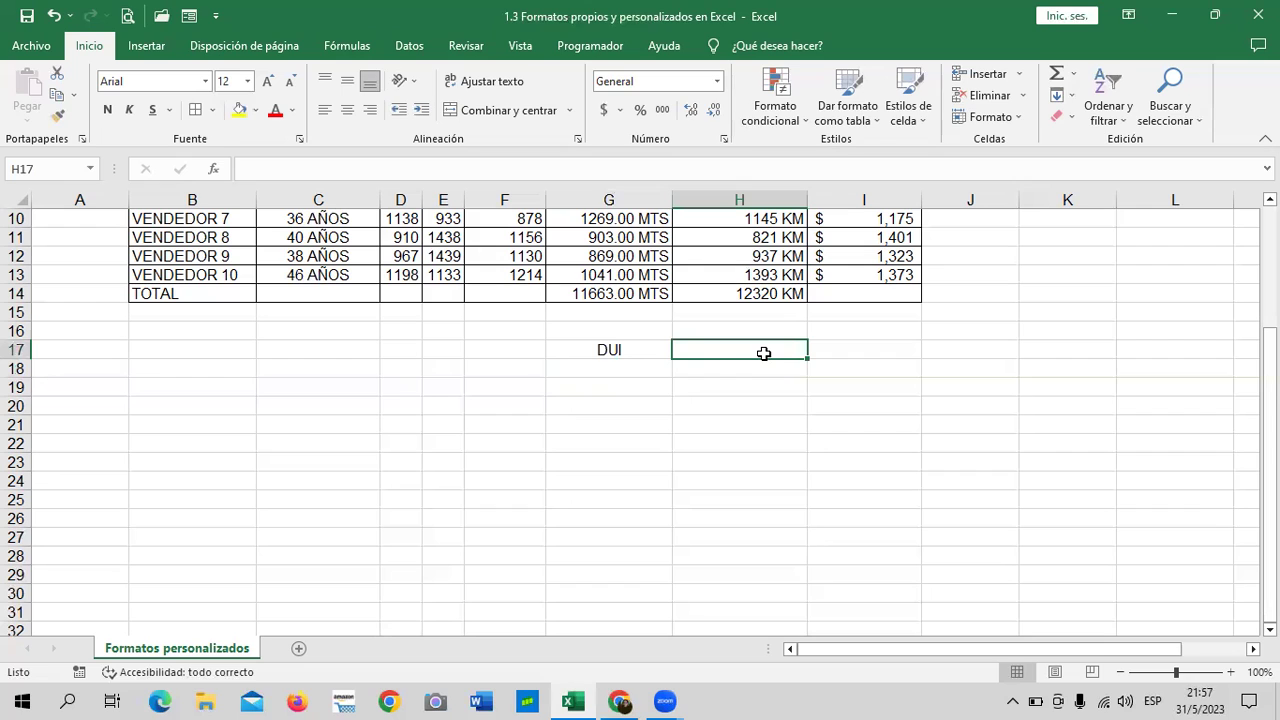
type("NIT")
key("Return")
left_click(760, 351)
left_click(348, 112)
left_click(891, 474)
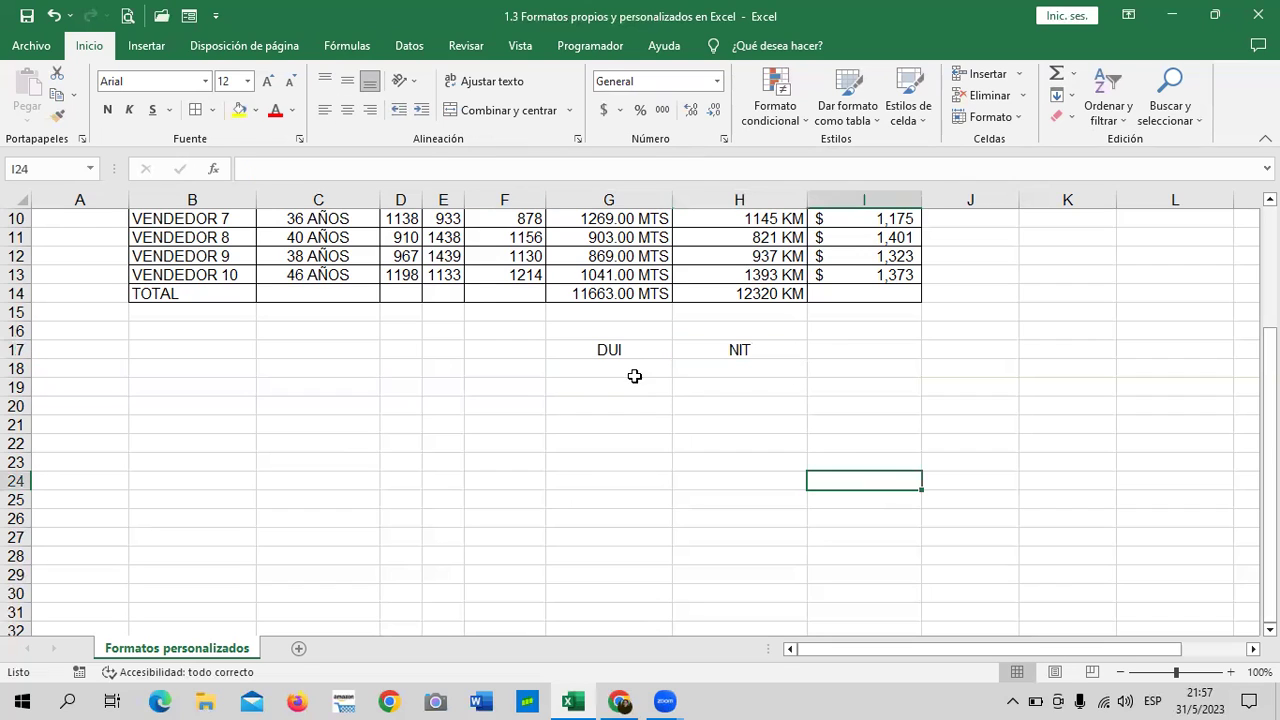
left_click(630, 372)
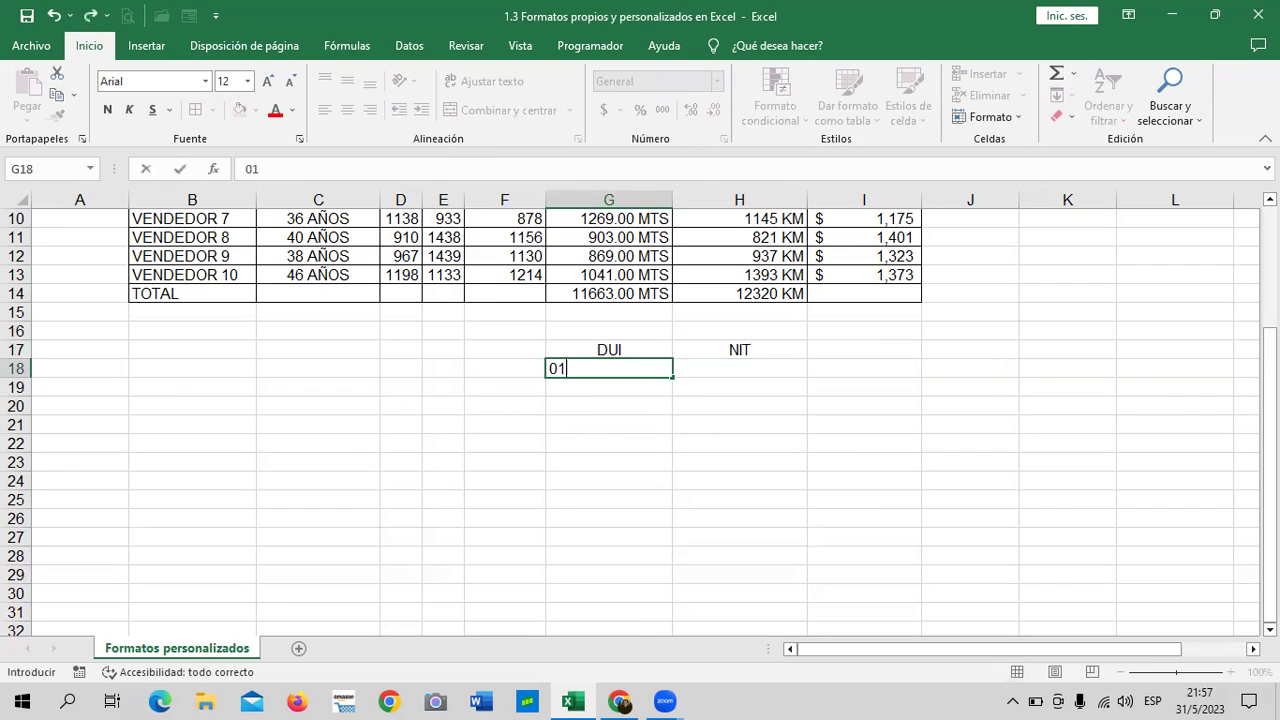
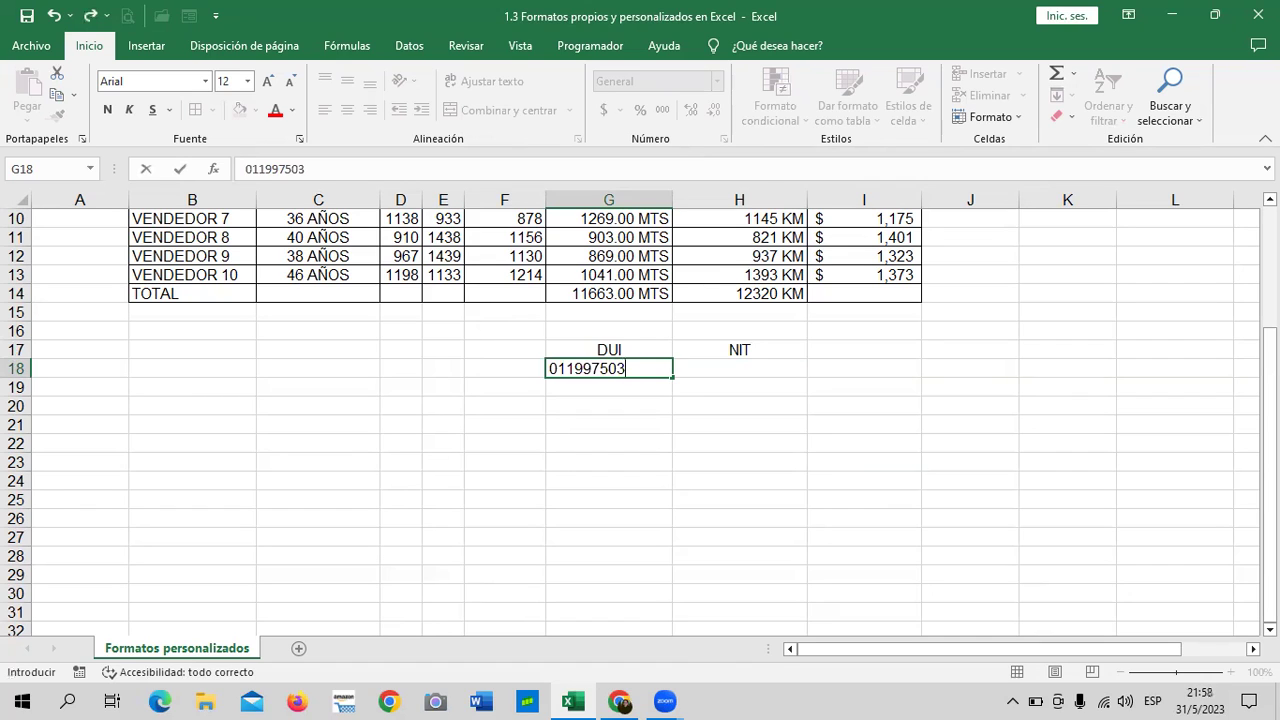
key("Return")
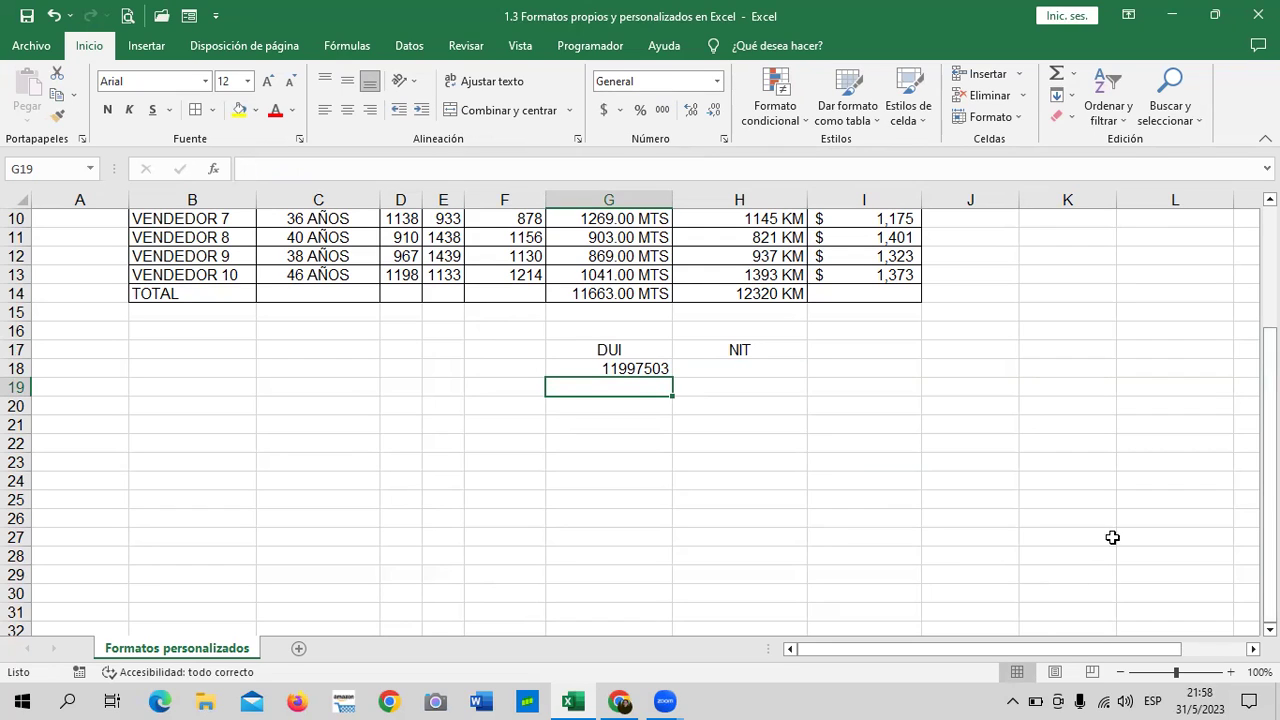
left_click(940, 406)
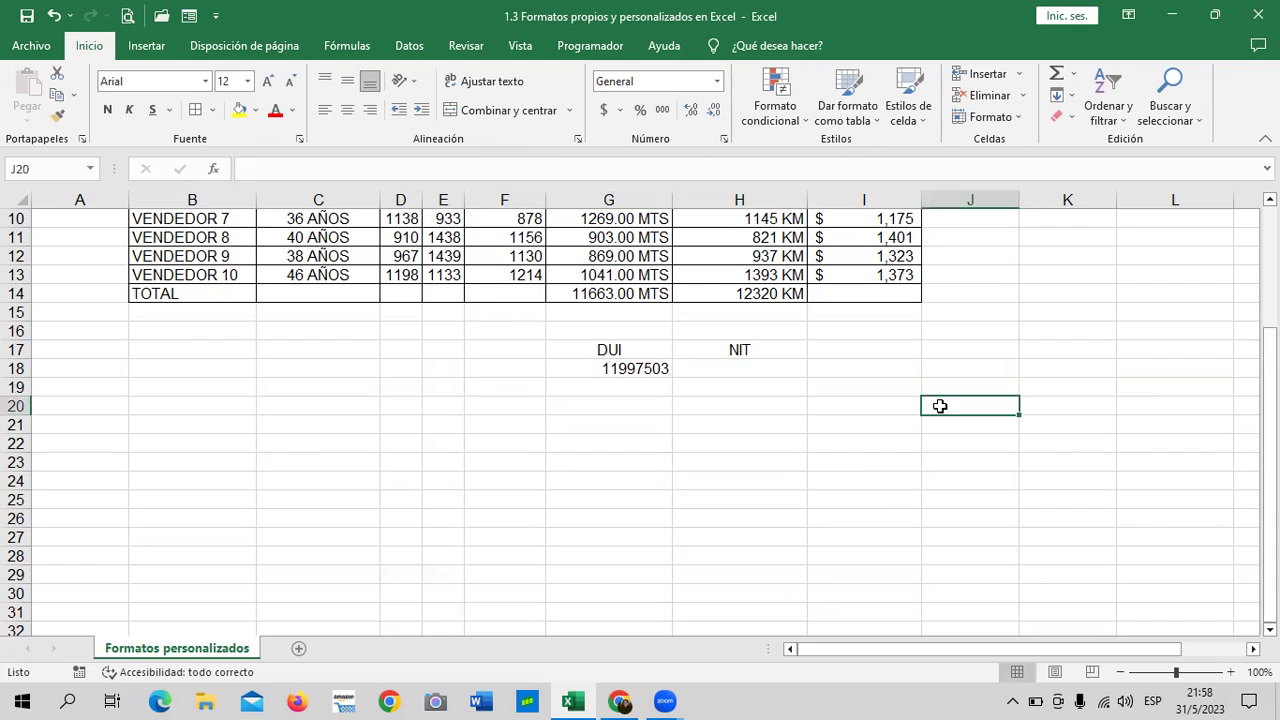
left_click(648, 370)
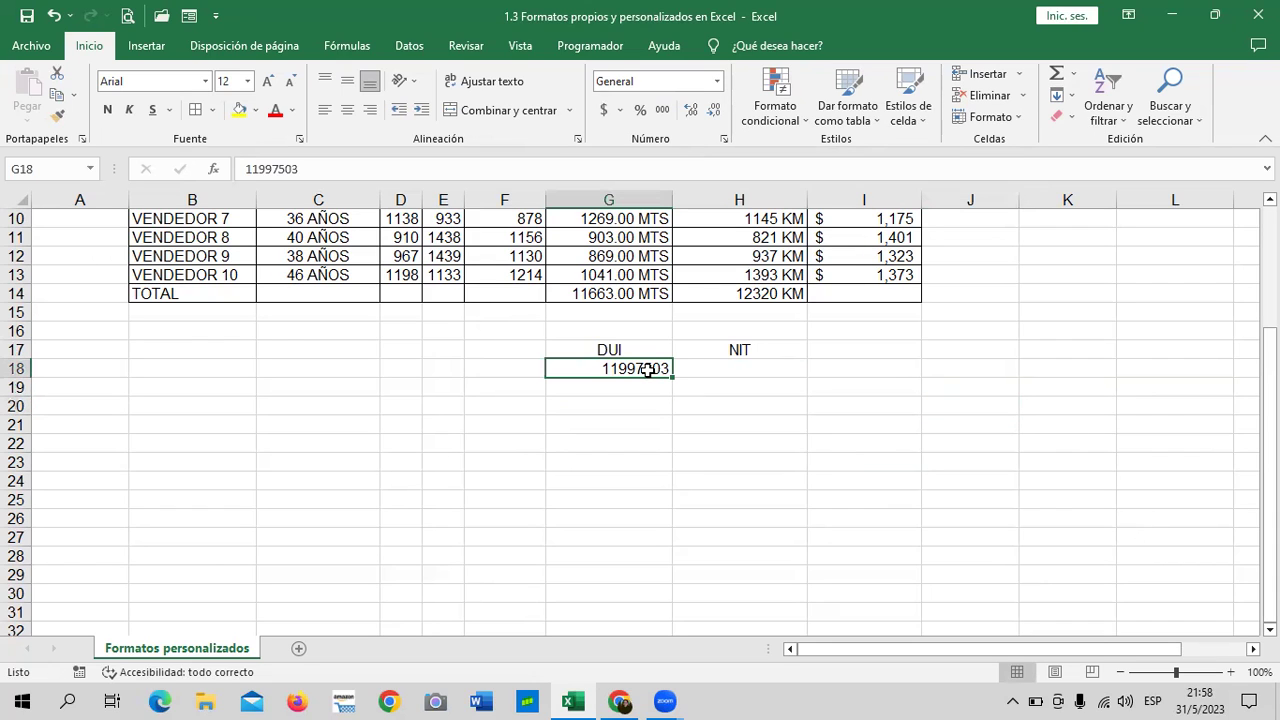
double_click(600, 368)
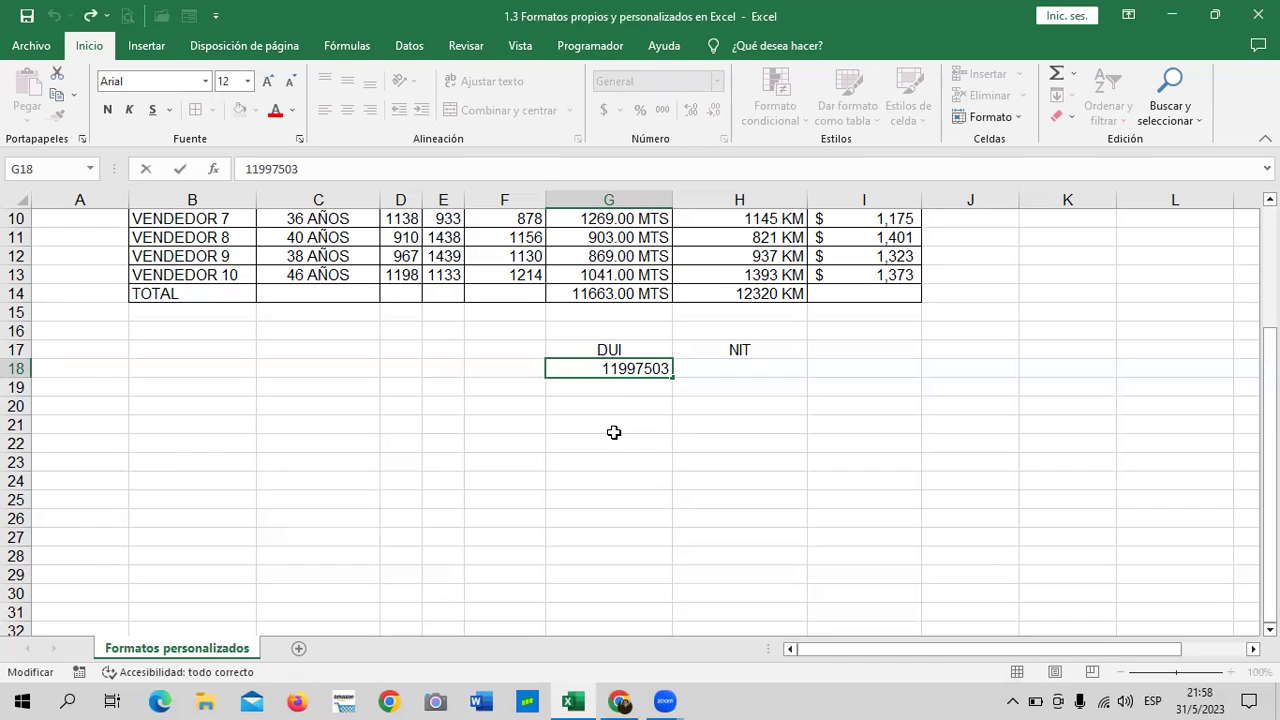
Select the DUI entry range G18:G27
left_click(764, 383)
left_click(635, 368)
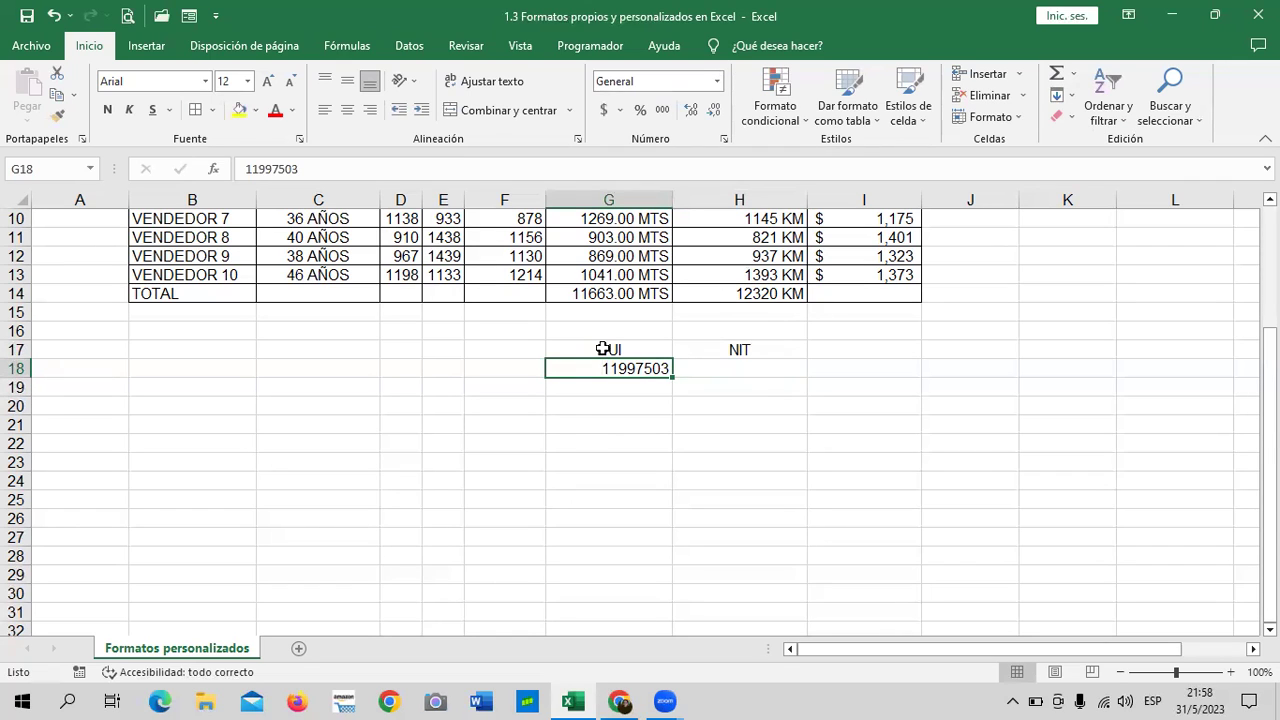
left_click_drag(634, 440, 632, 424)
left_click_drag(640, 362, 636, 540)
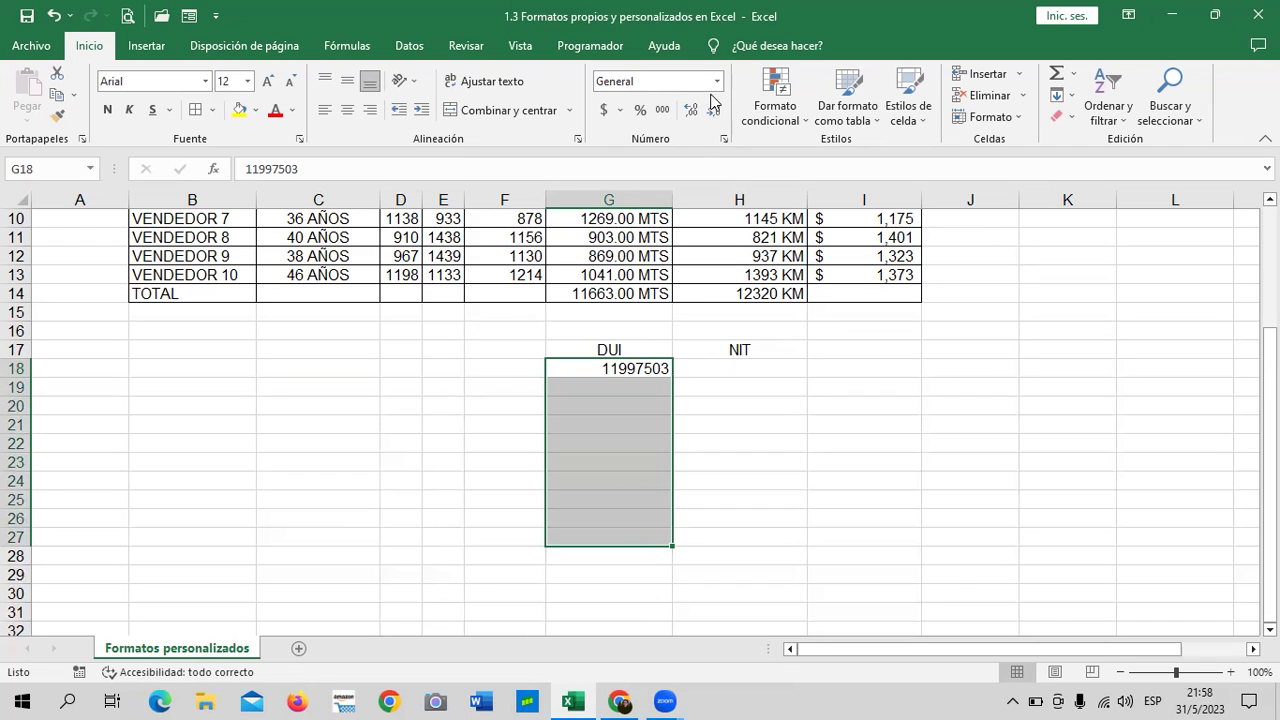
Apply the Texto number format to G18:G27
left_click(718, 81)
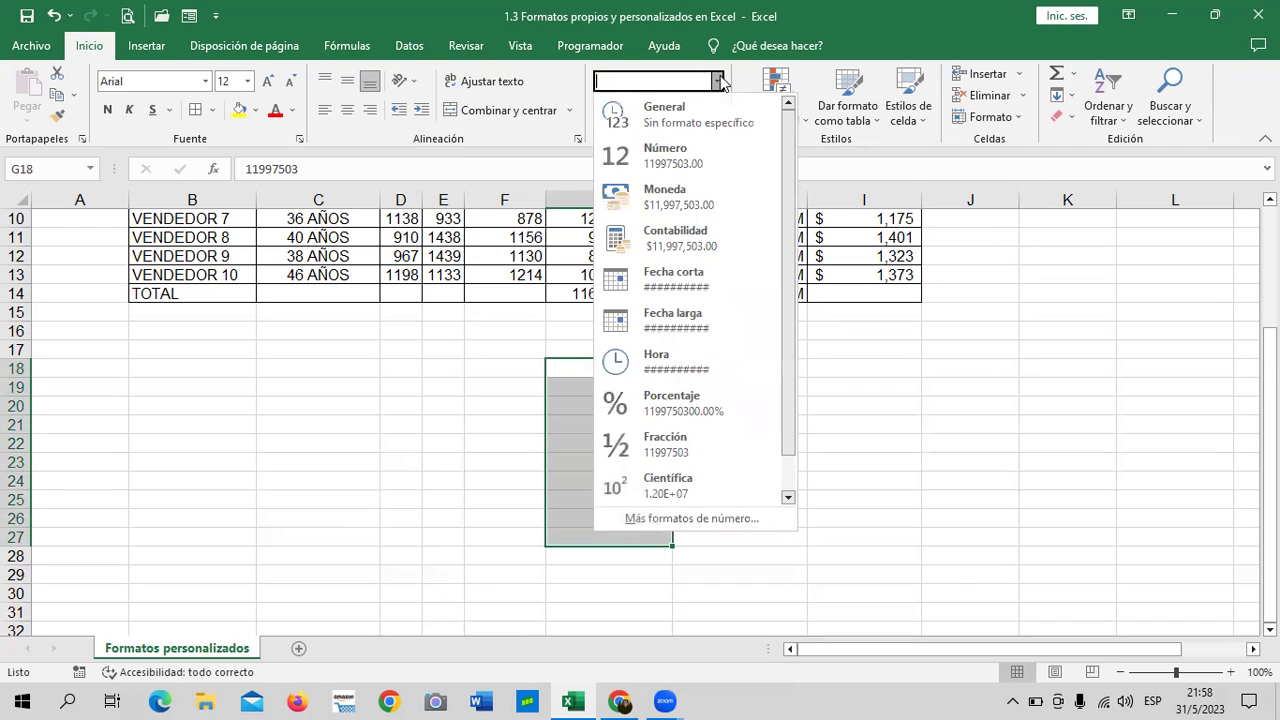
scroll(791, 411, "down", 1)
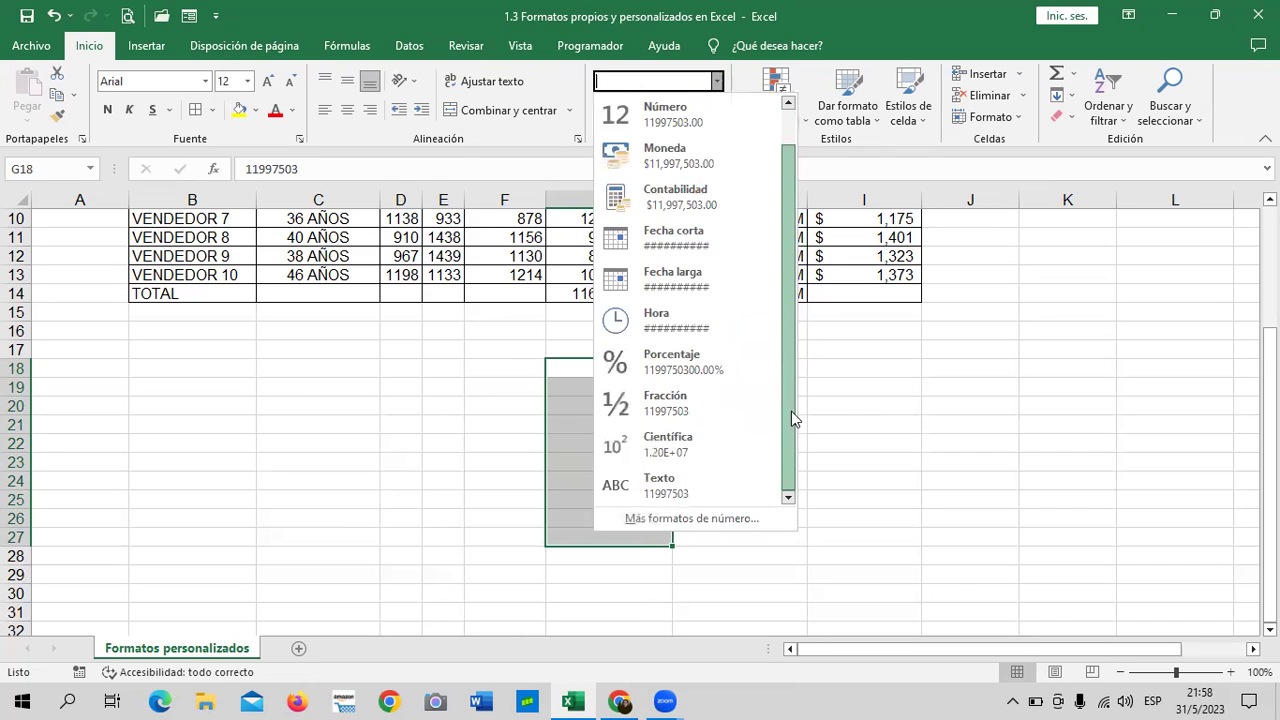
left_click(701, 484)
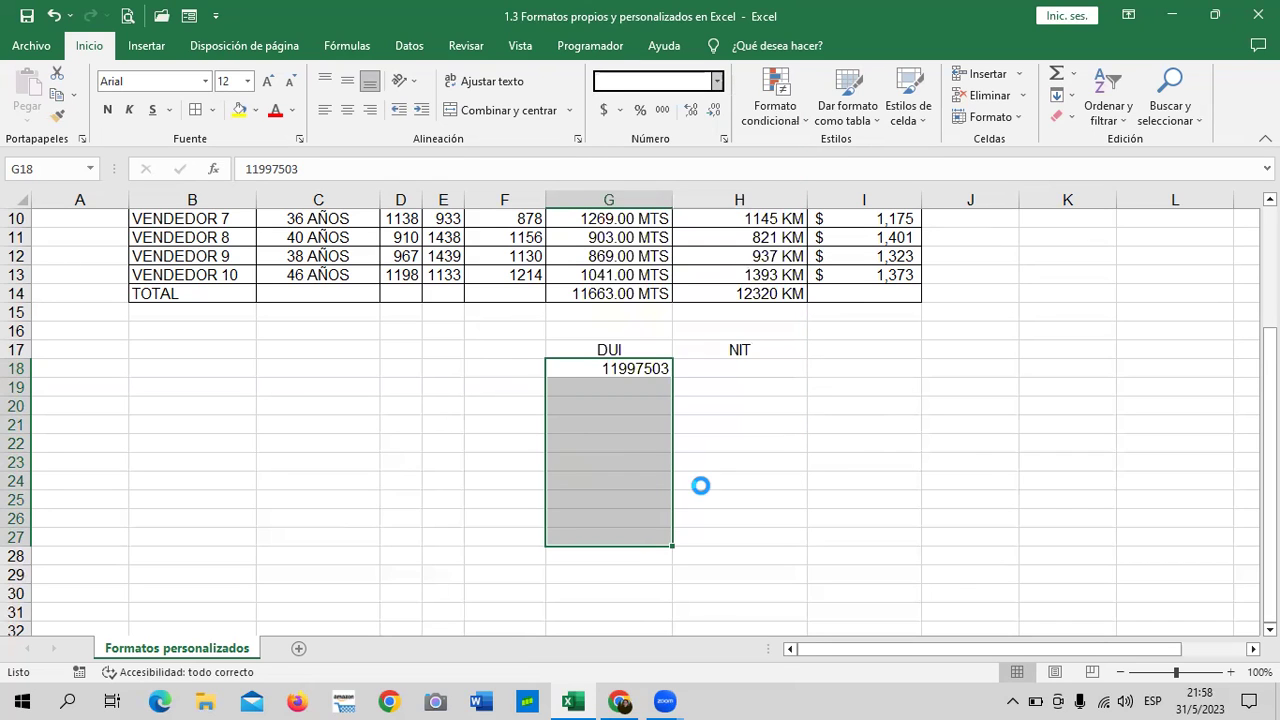
left_click(774, 459)
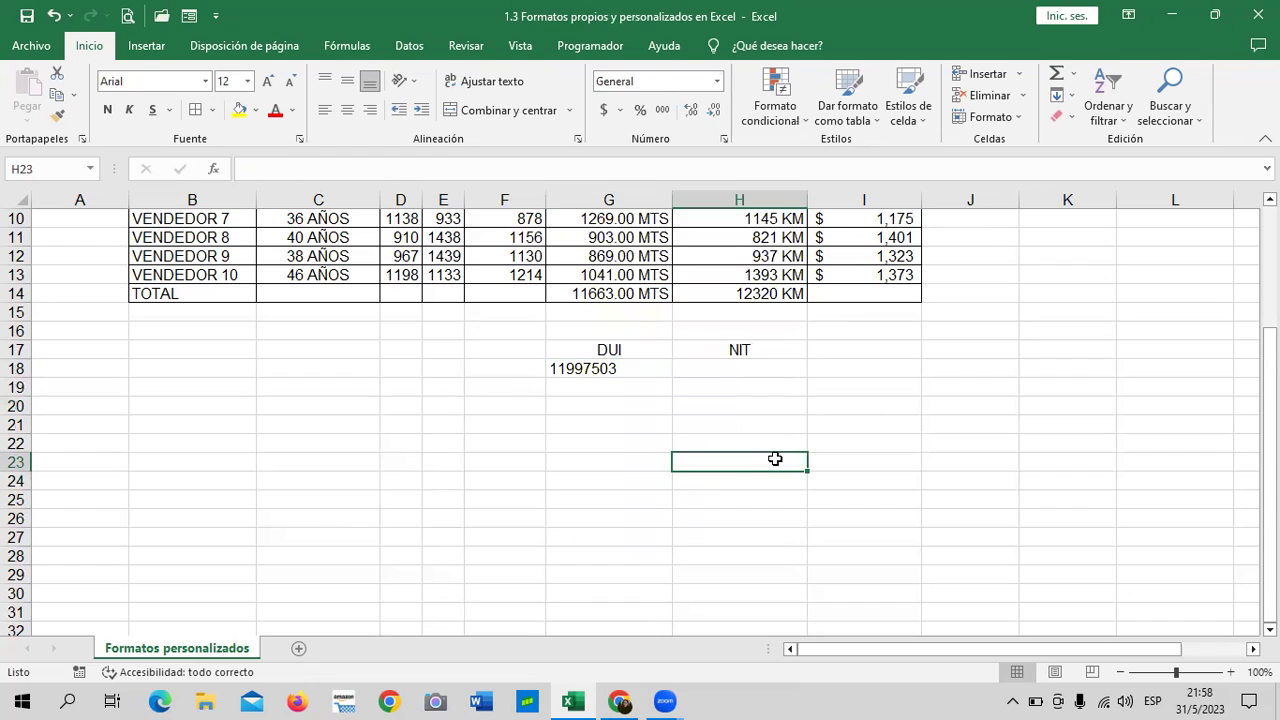
left_click(640, 371)
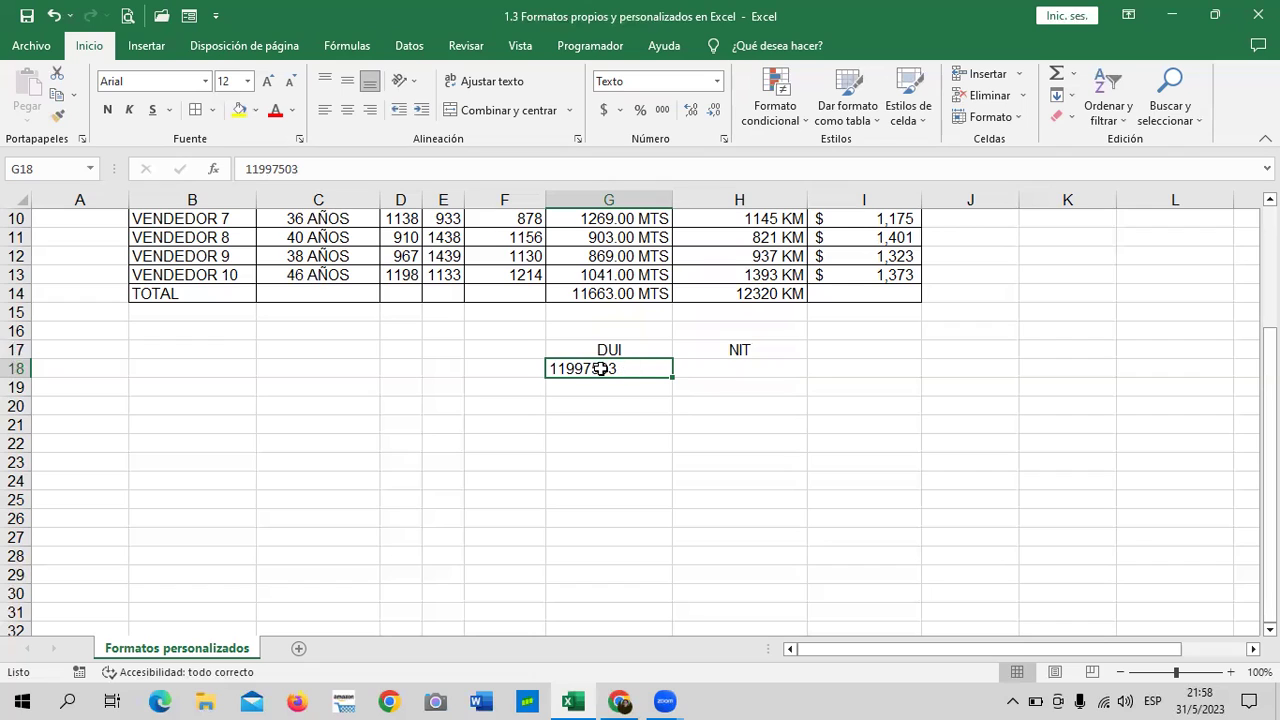
double_click(556, 367)
type("0")
key("Return")
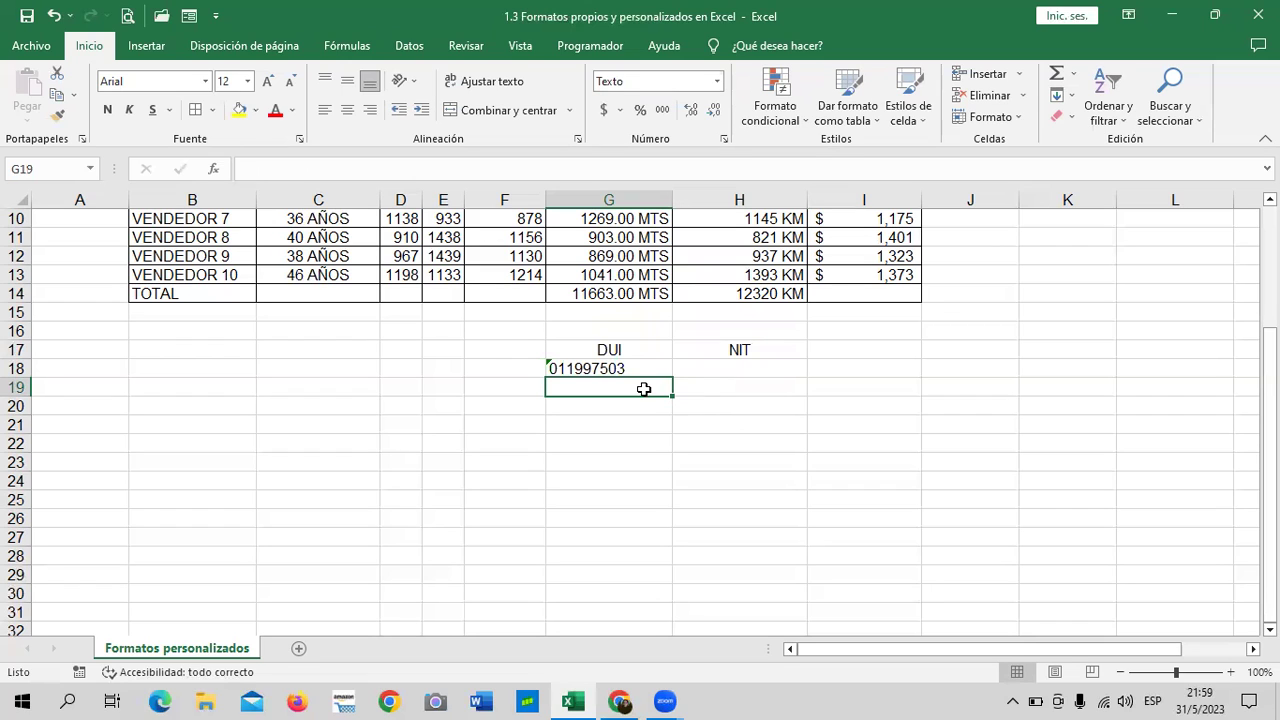
Ignore the number-stored-as-text warning on G18
left_click(615, 368)
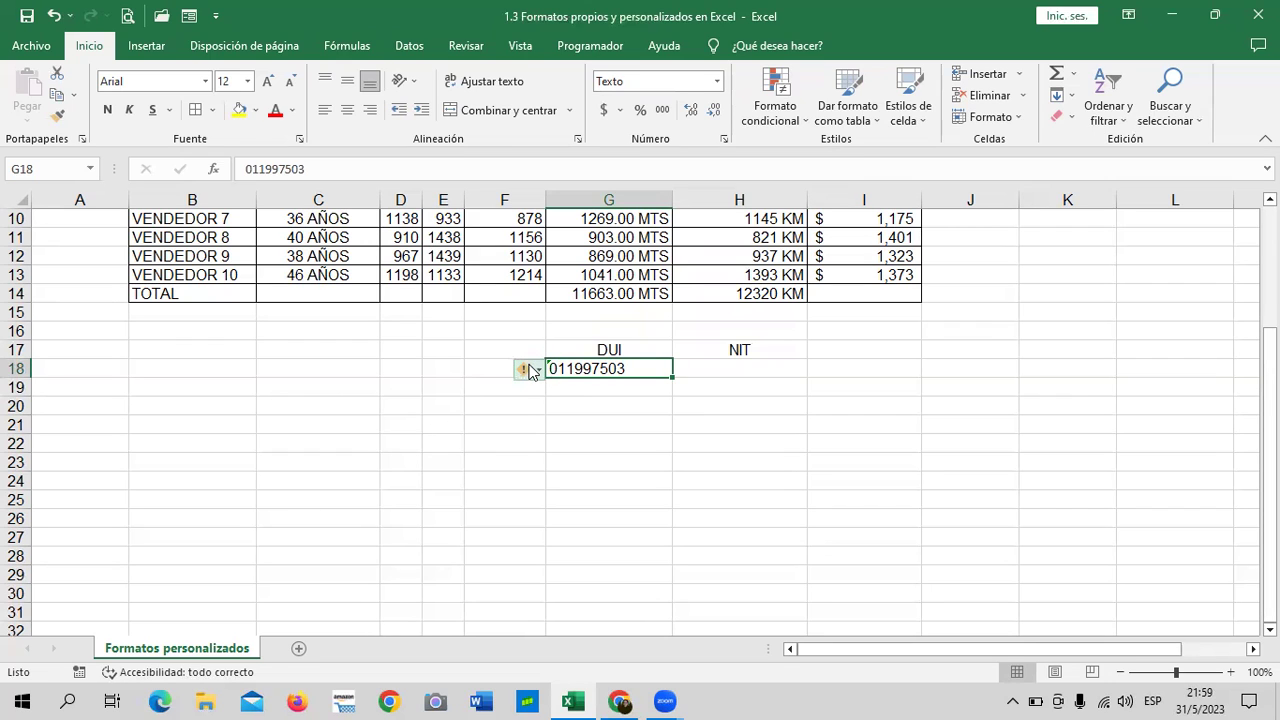
mouse_move(532, 371)
left_click(624, 421)
left_click(612, 389)
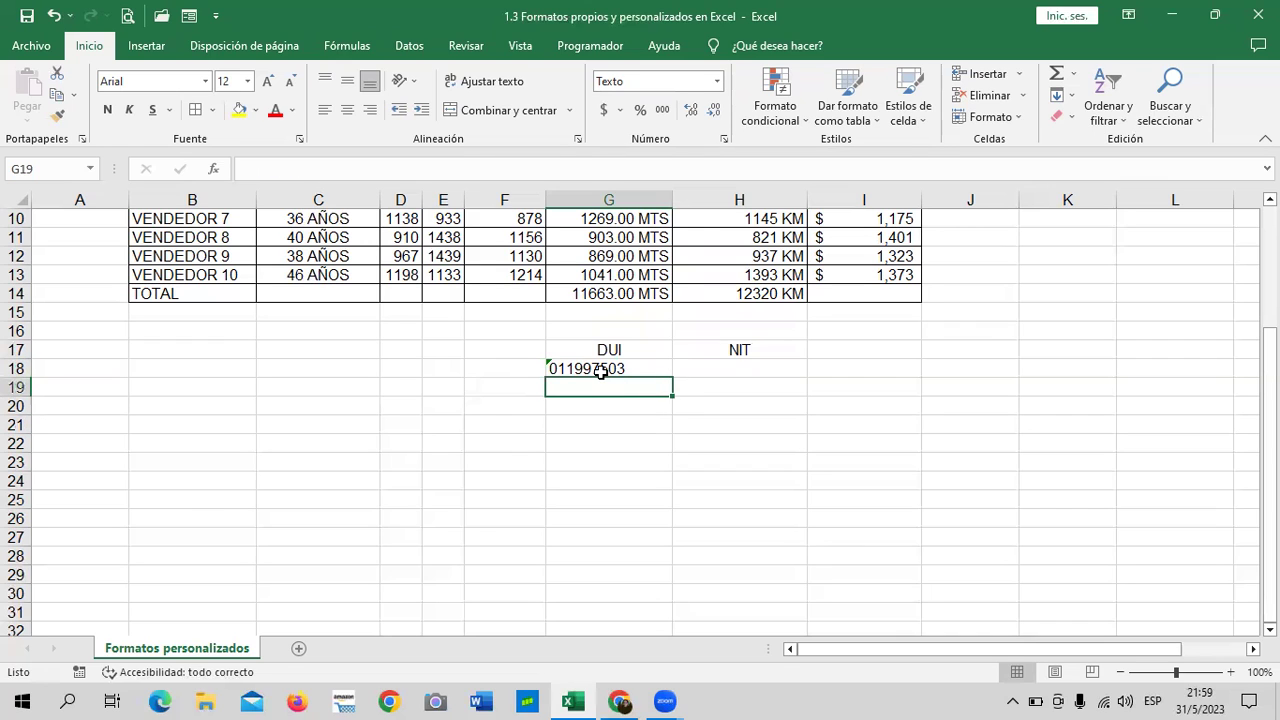
left_click(601, 371)
left_click(535, 368)
left_click(567, 364)
left_click(525, 370)
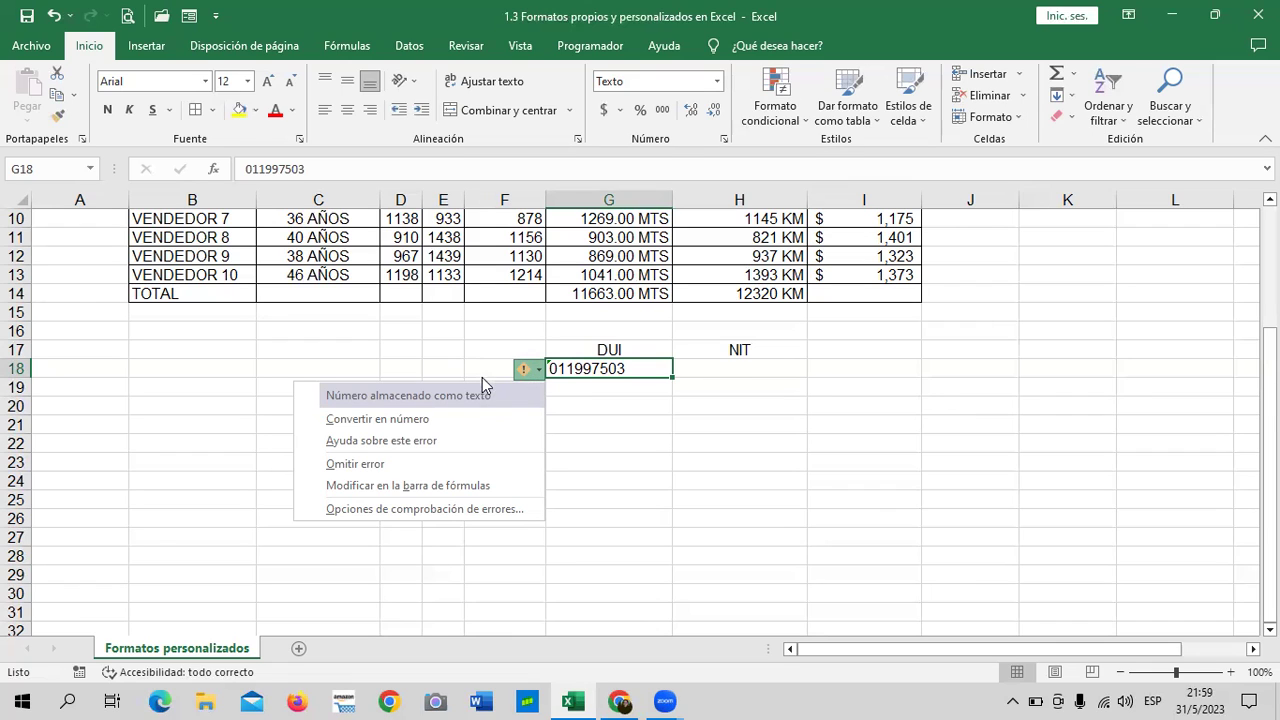
left_click(334, 463)
left_click(600, 385)
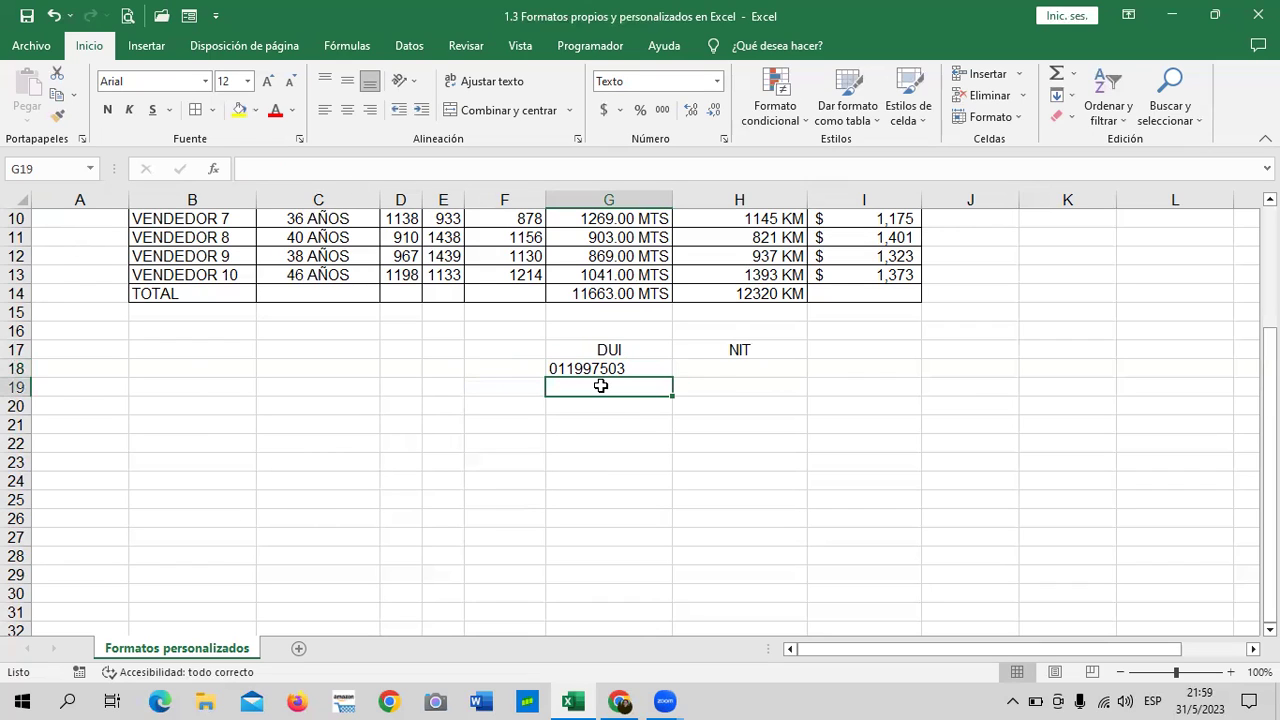
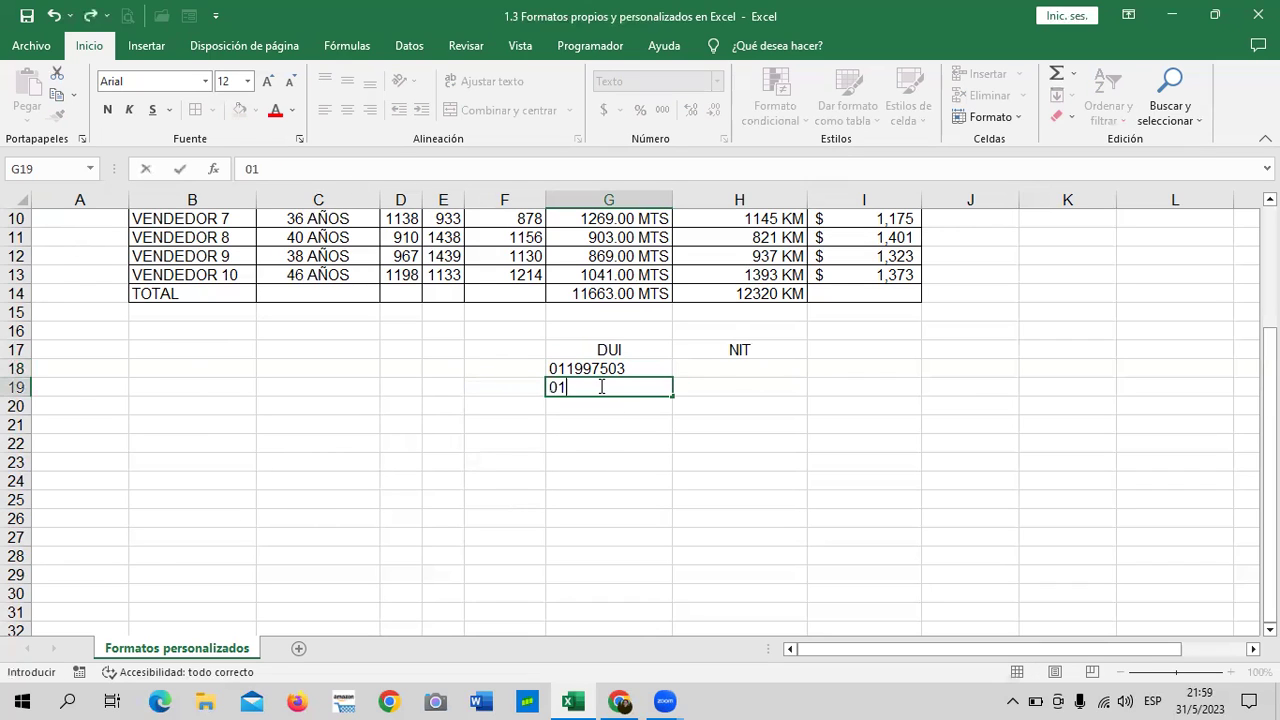
key("Return")
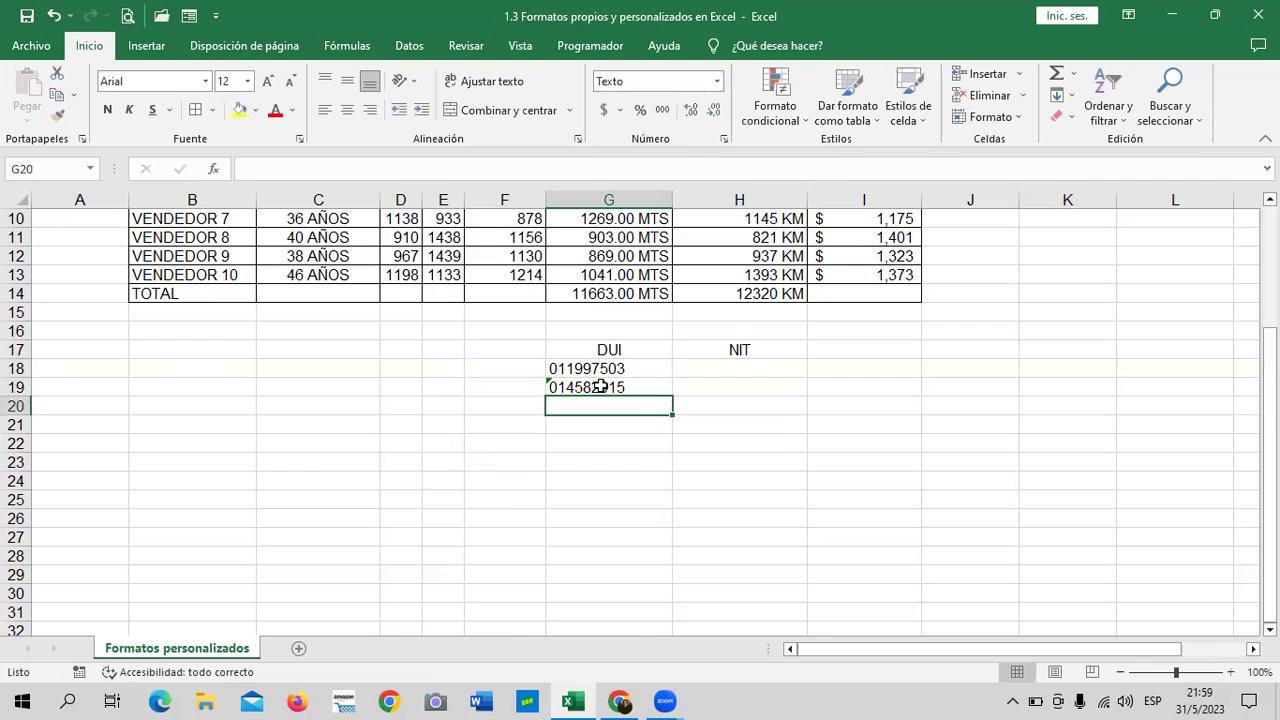
left_click(553, 386)
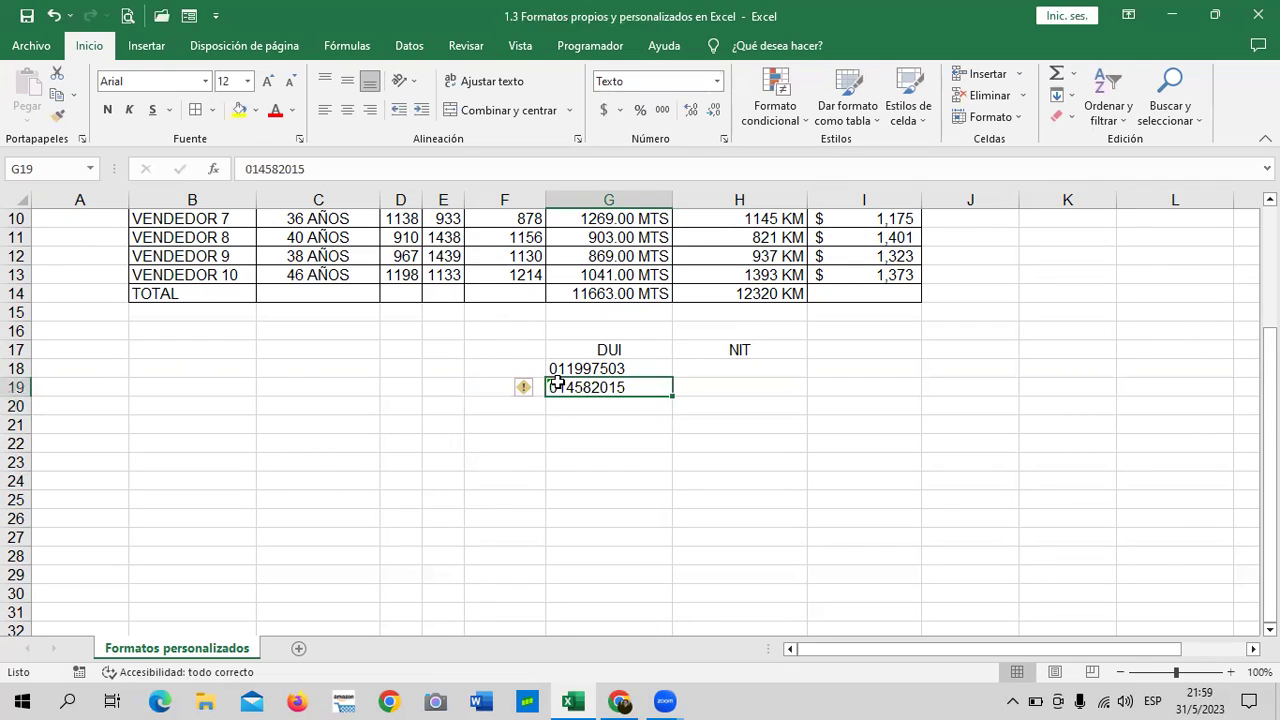
left_click(526, 386)
left_click(580, 388)
left_click(710, 368)
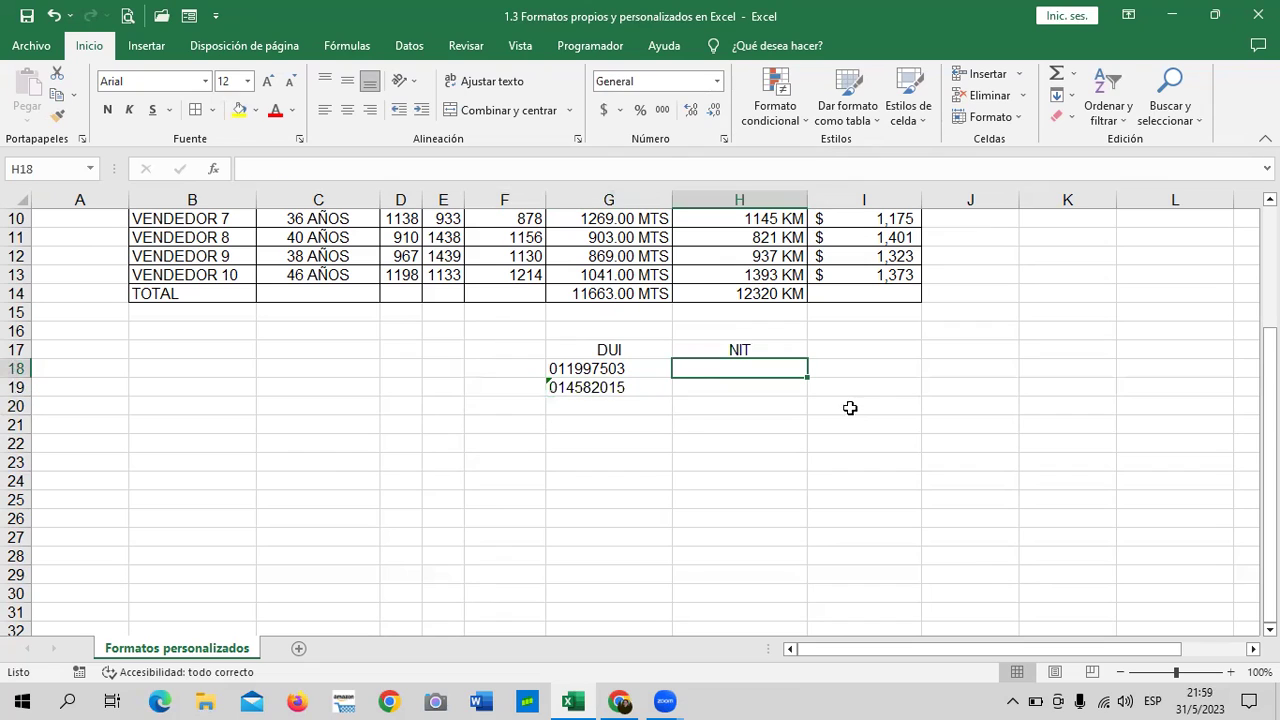
Enter NIT 0604 in H18, which Excel keeps showing as 604
type("0604")
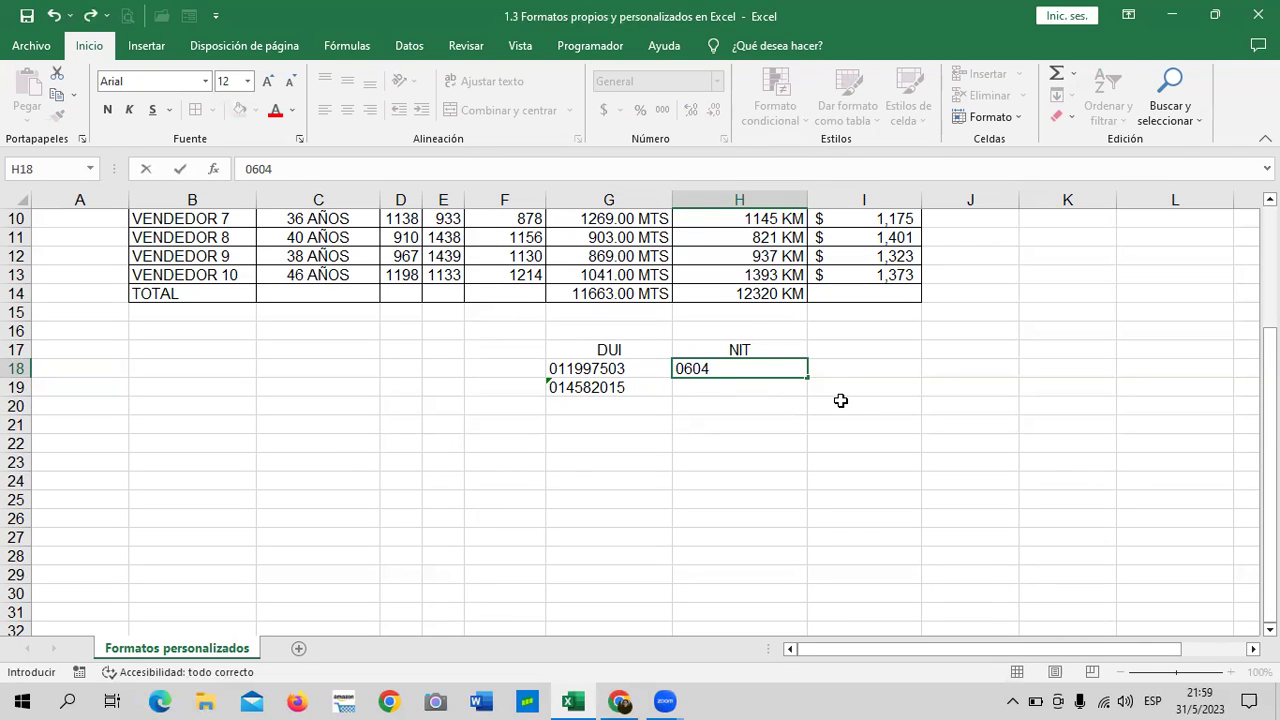
key("Return")
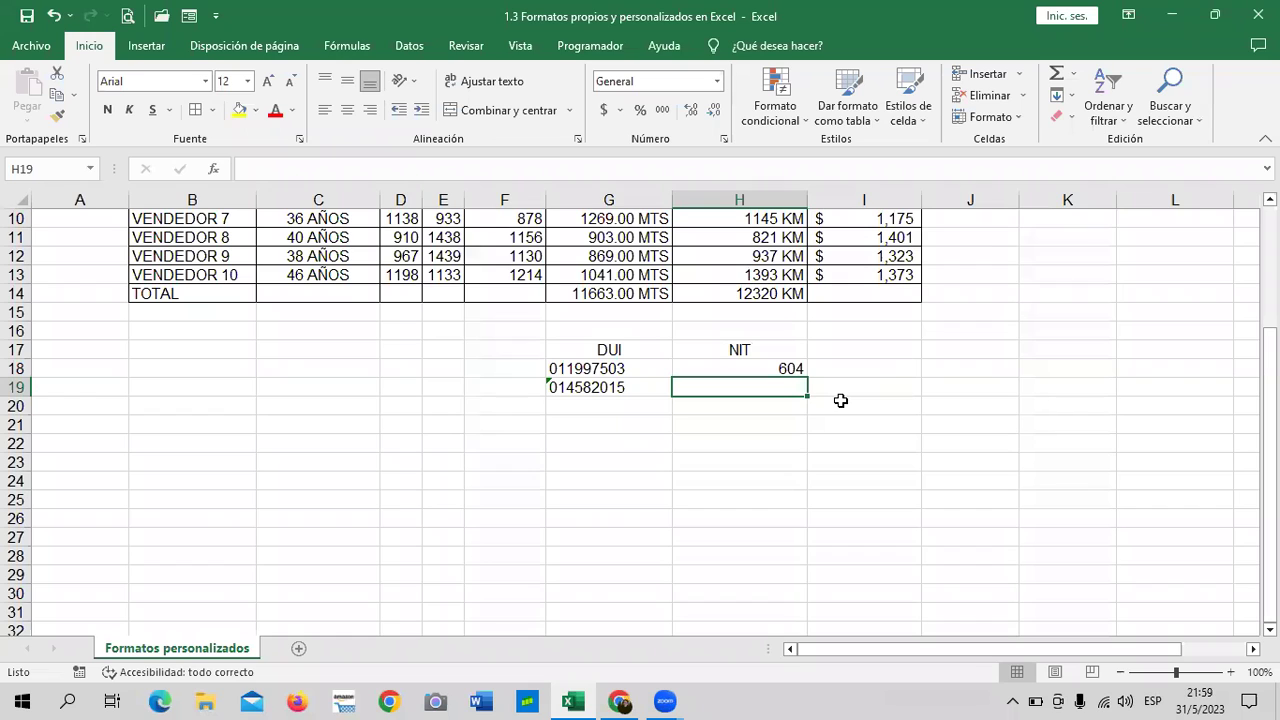
left_click(754, 366)
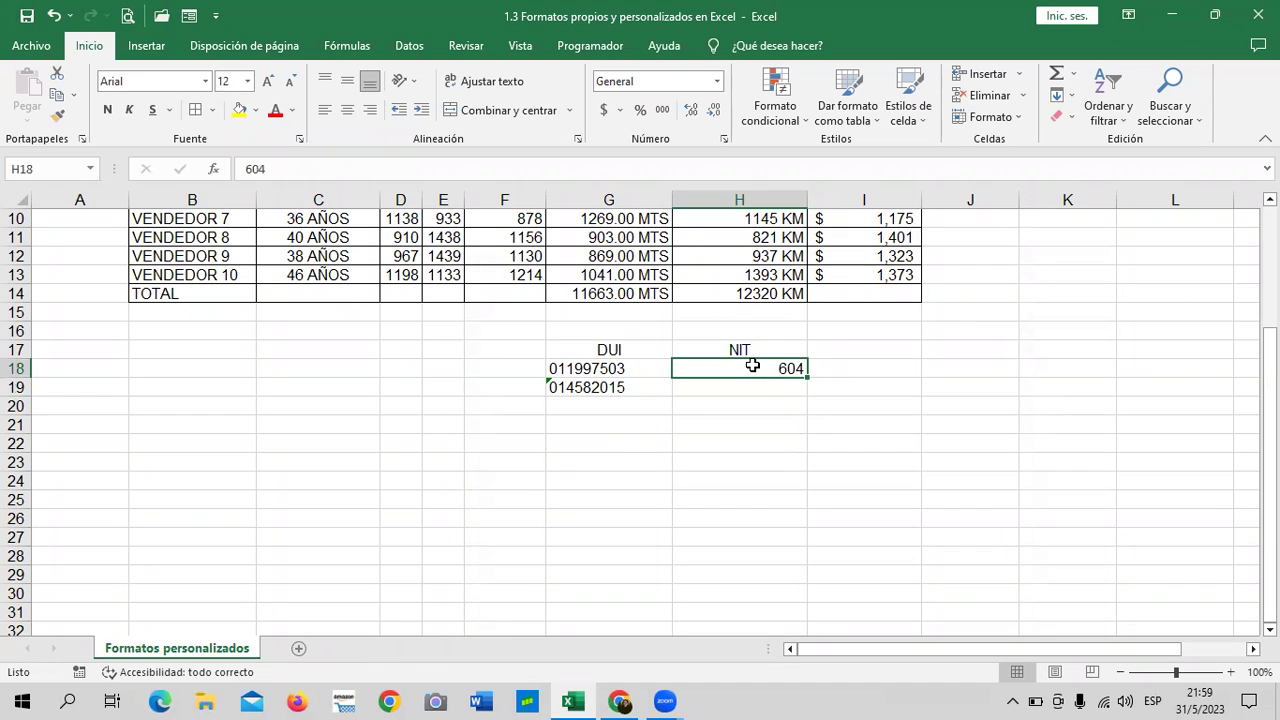
double_click(752, 366)
type("0")
key("Return")
left_click(757, 369)
left_click(610, 369)
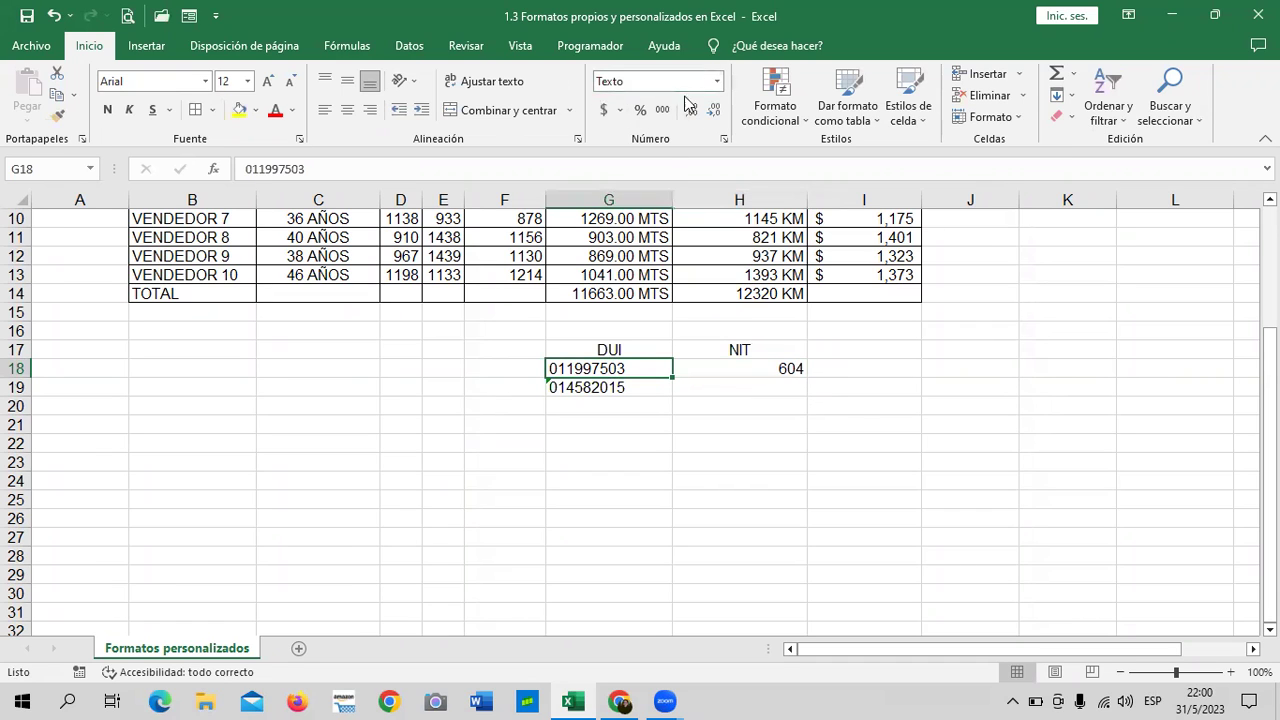
Clear H18 and retype the NIT as ´0604 so it stays as text
left_click(823, 460)
left_click(742, 368)
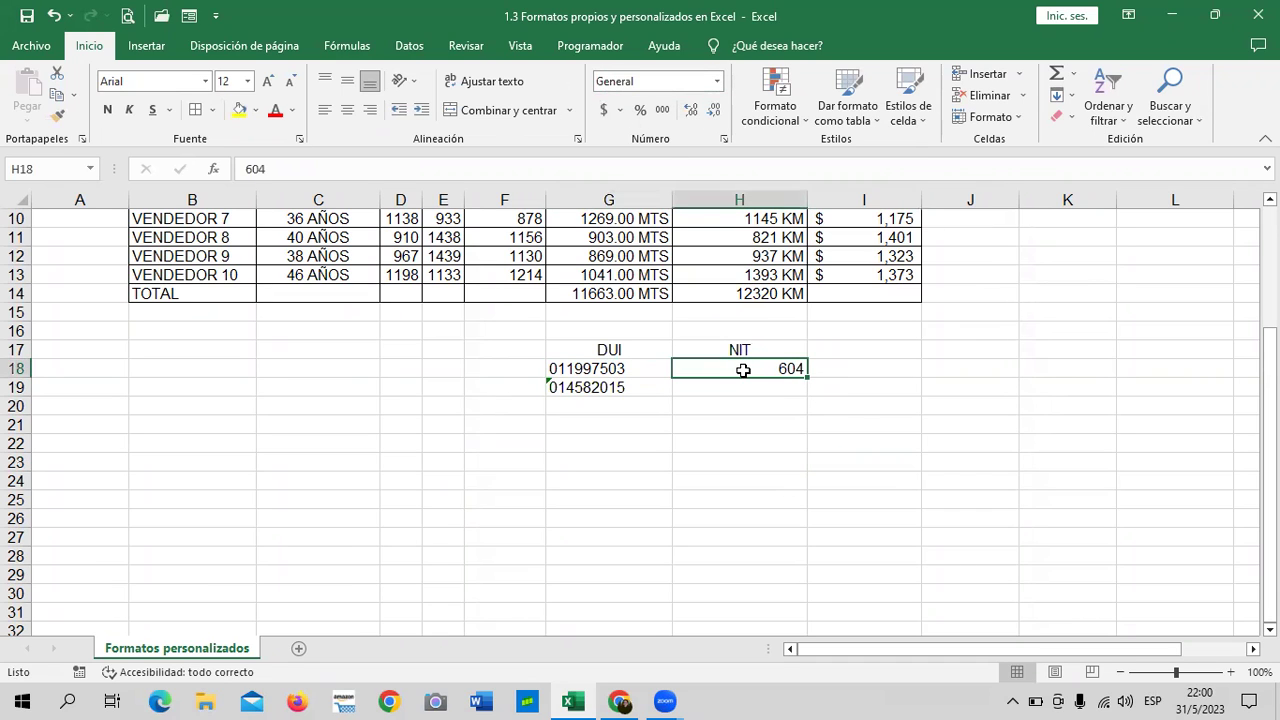
key("BackSpace")
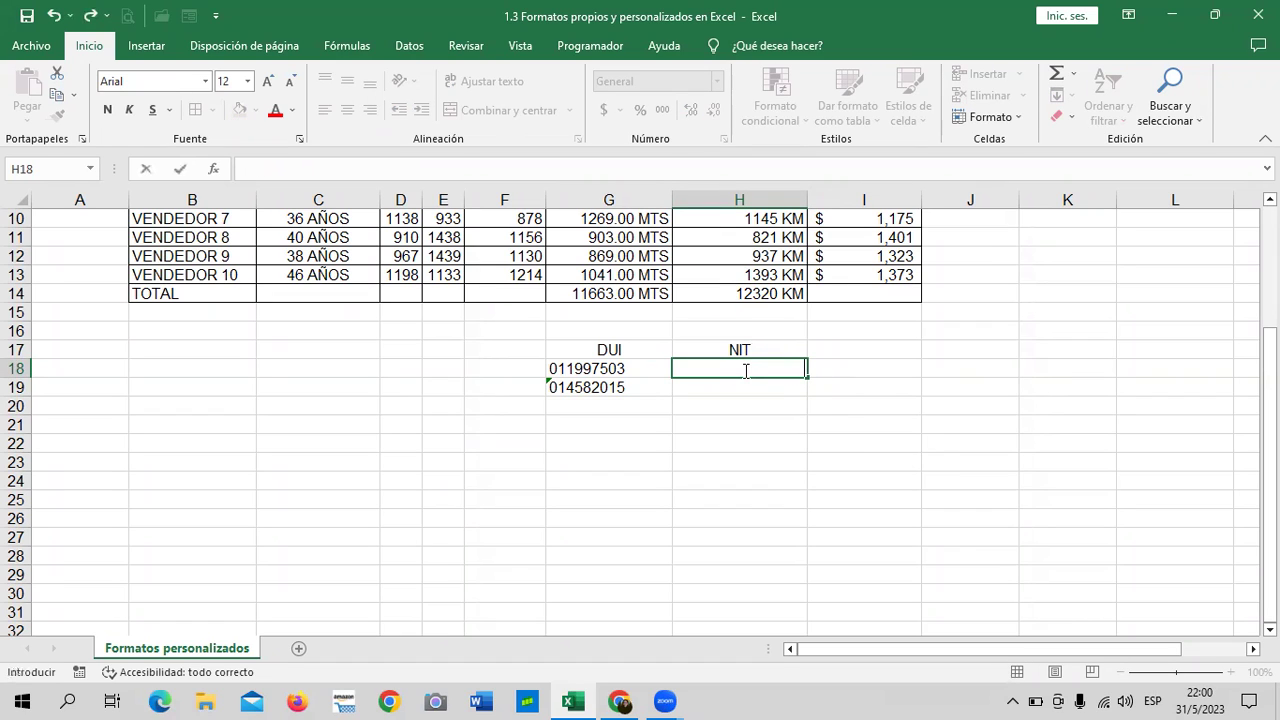
type("}")
key("BackSpace")
type("}")
key("BackSpace")
key("alt")
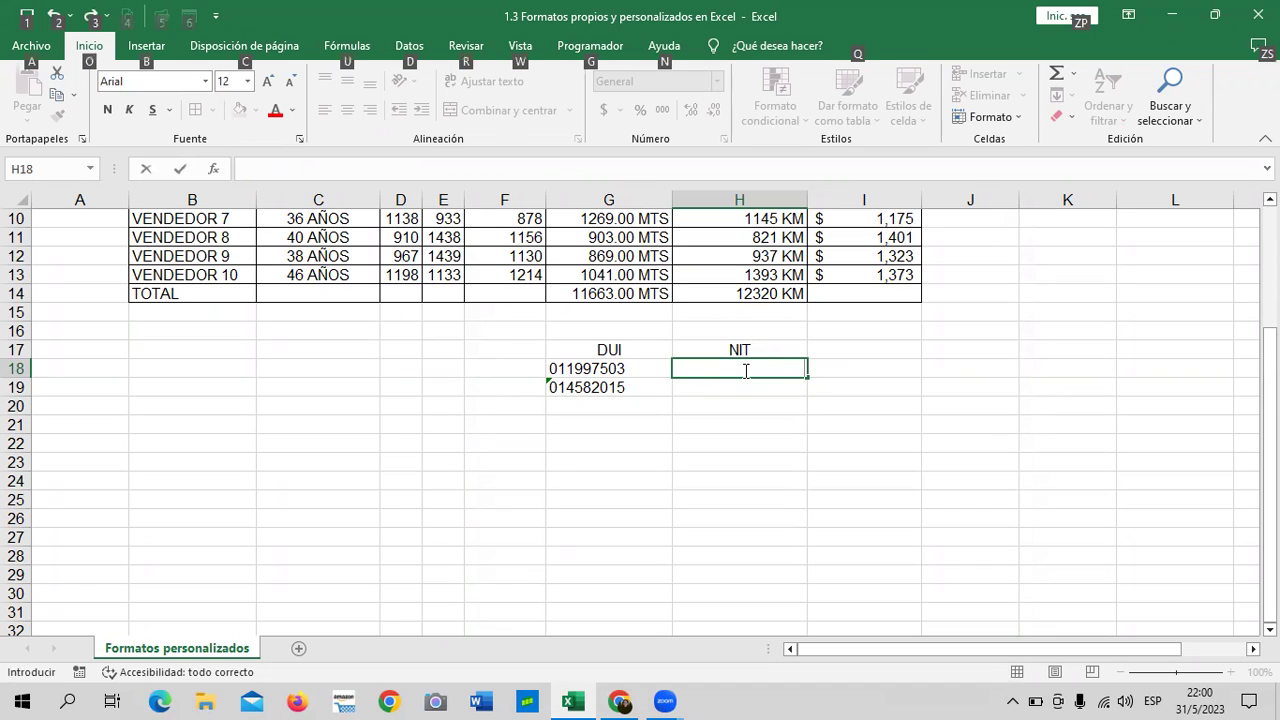
key("Escape")
type("´06")
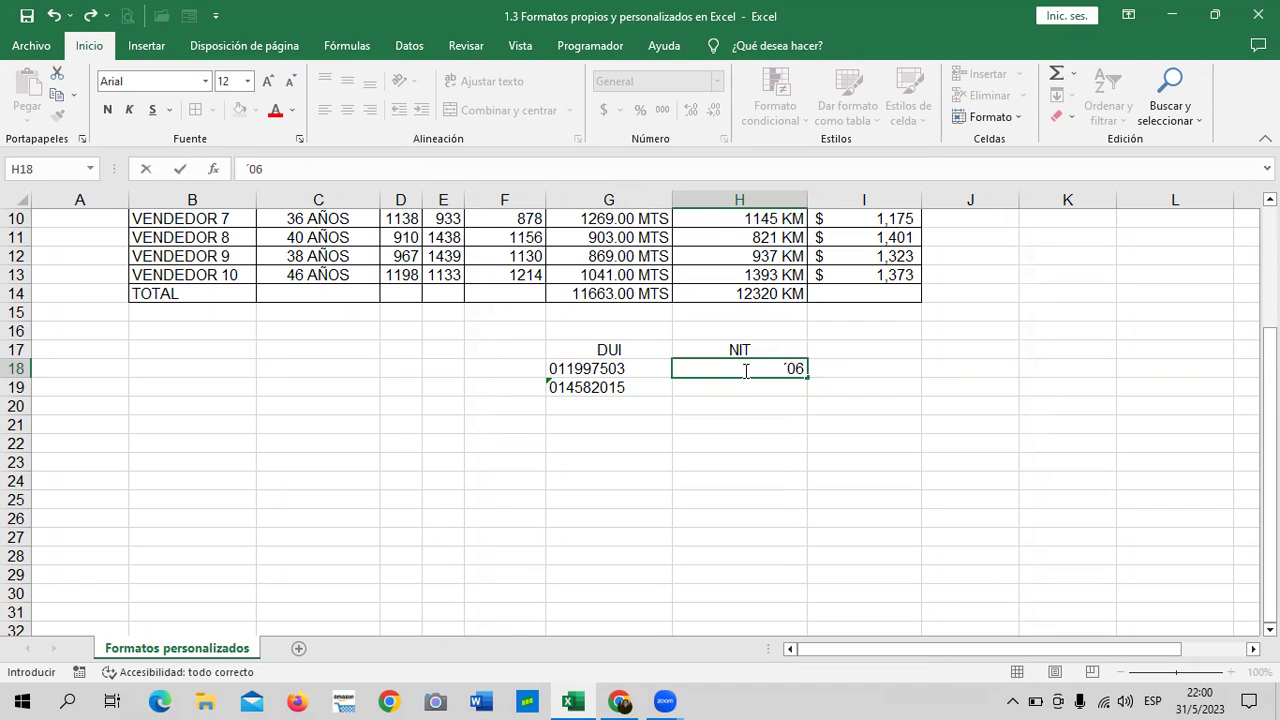
type("04")
key("Return")
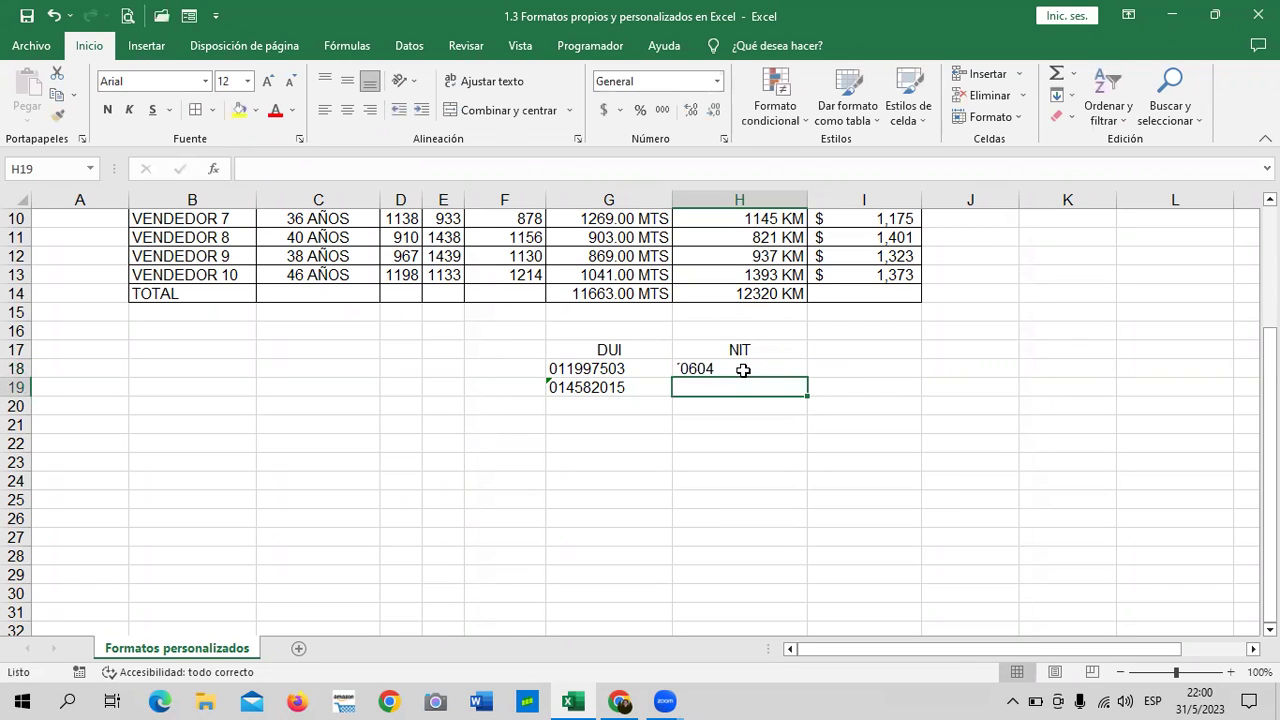
left_click(743, 370)
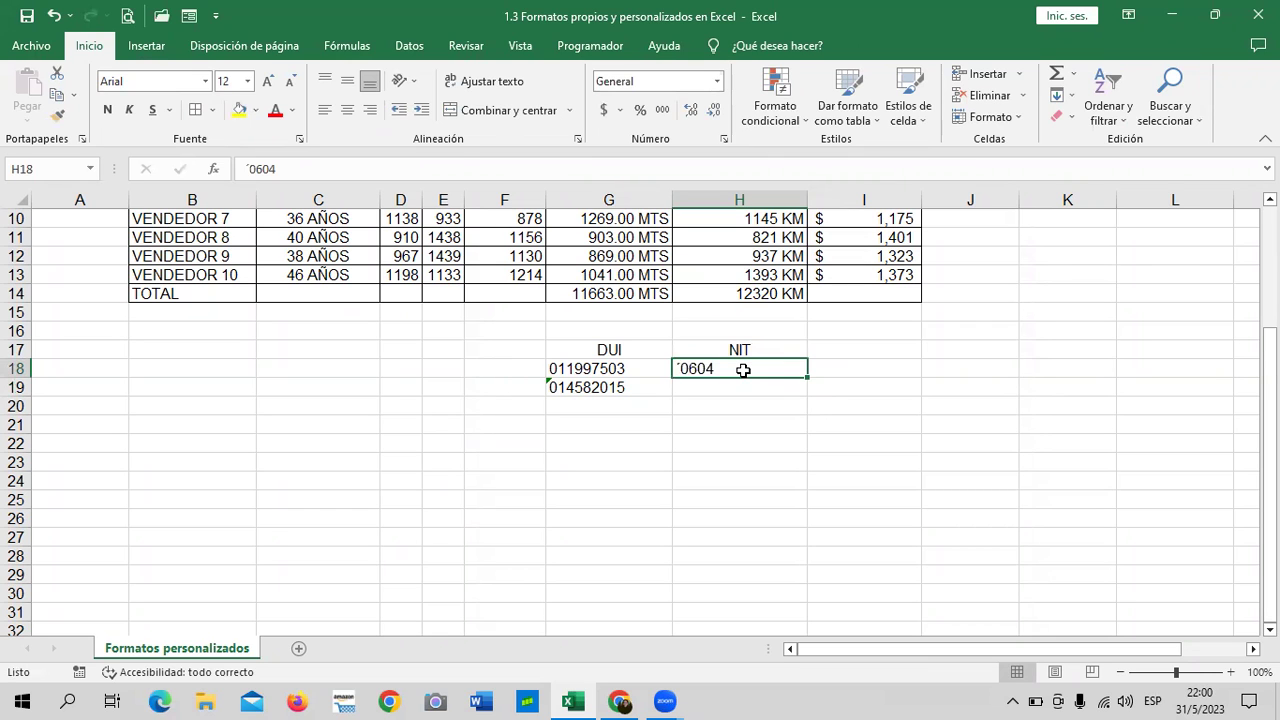
scroll(674, 408, "up", 3)
left_click(1198, 256)
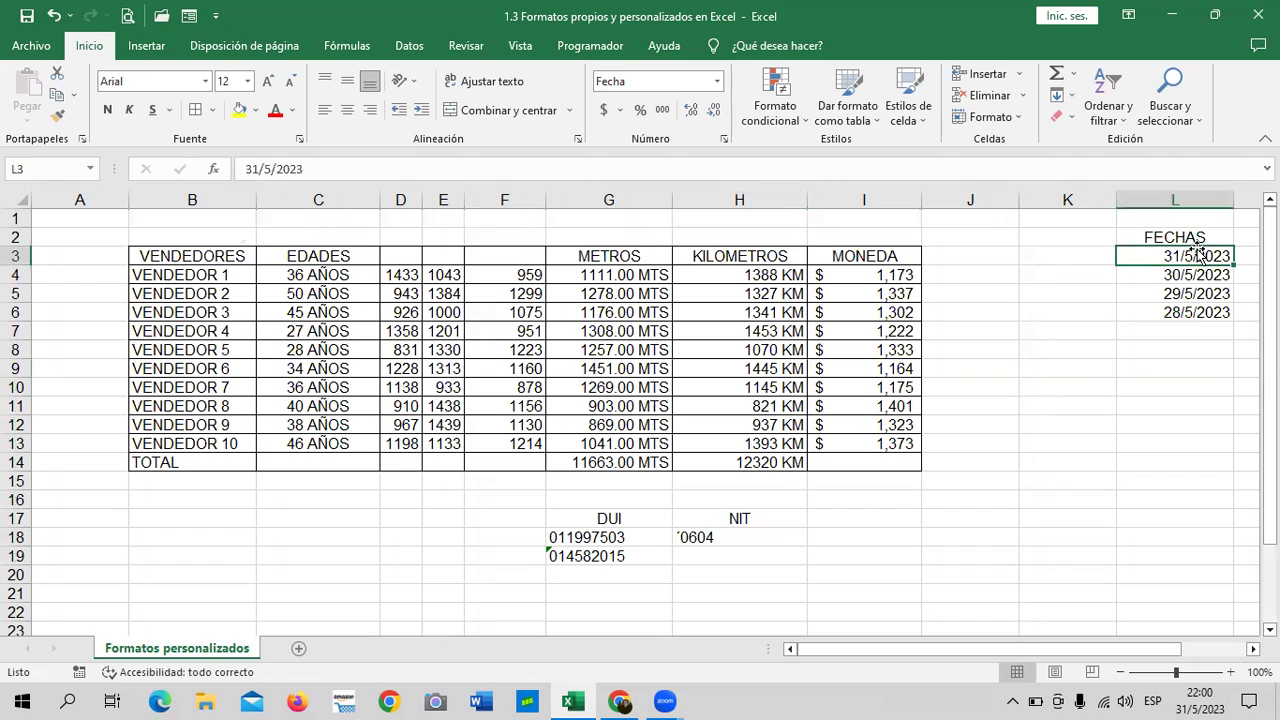
left_click(625, 520)
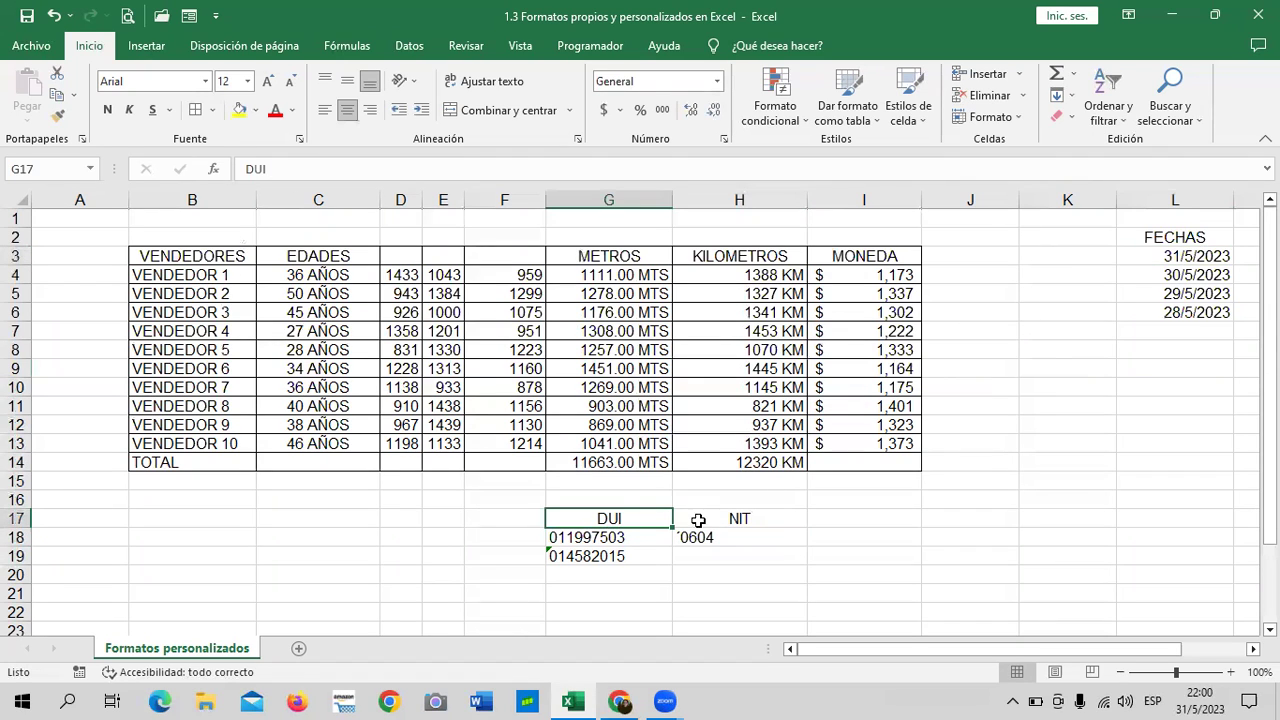
left_click(634, 540)
left_click(606, 557)
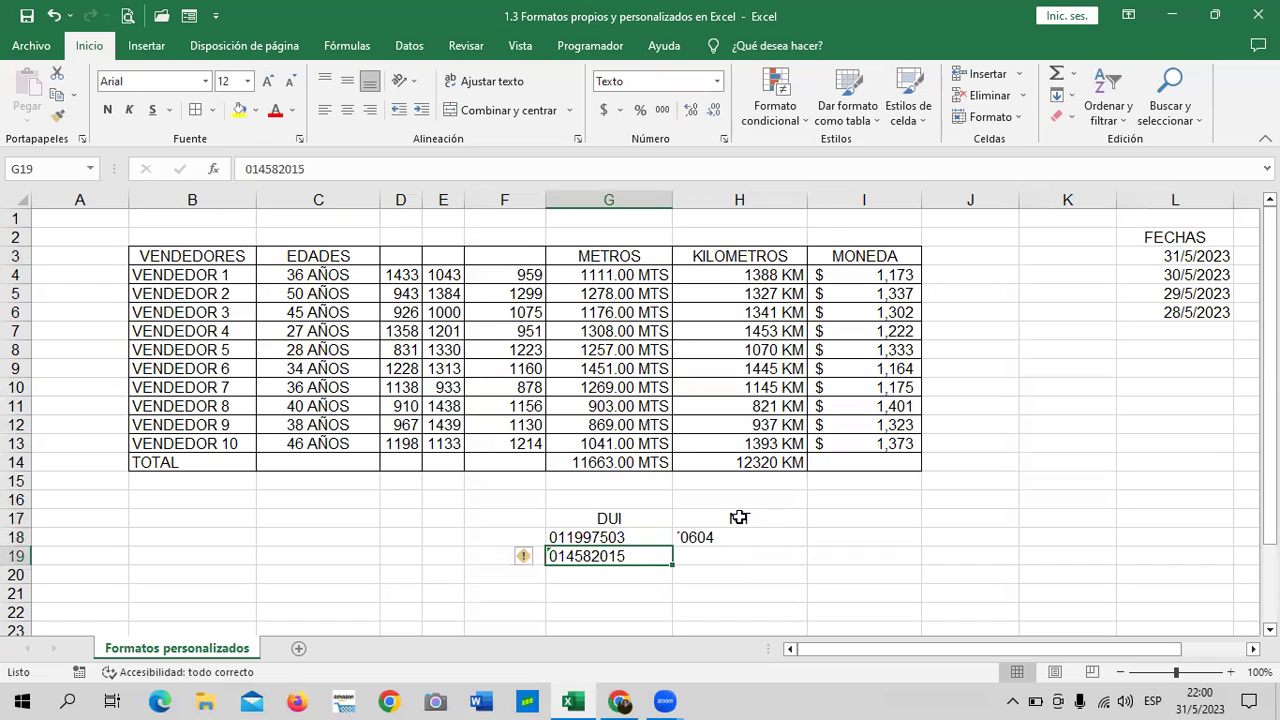
left_click(890, 280)
left_click(773, 282)
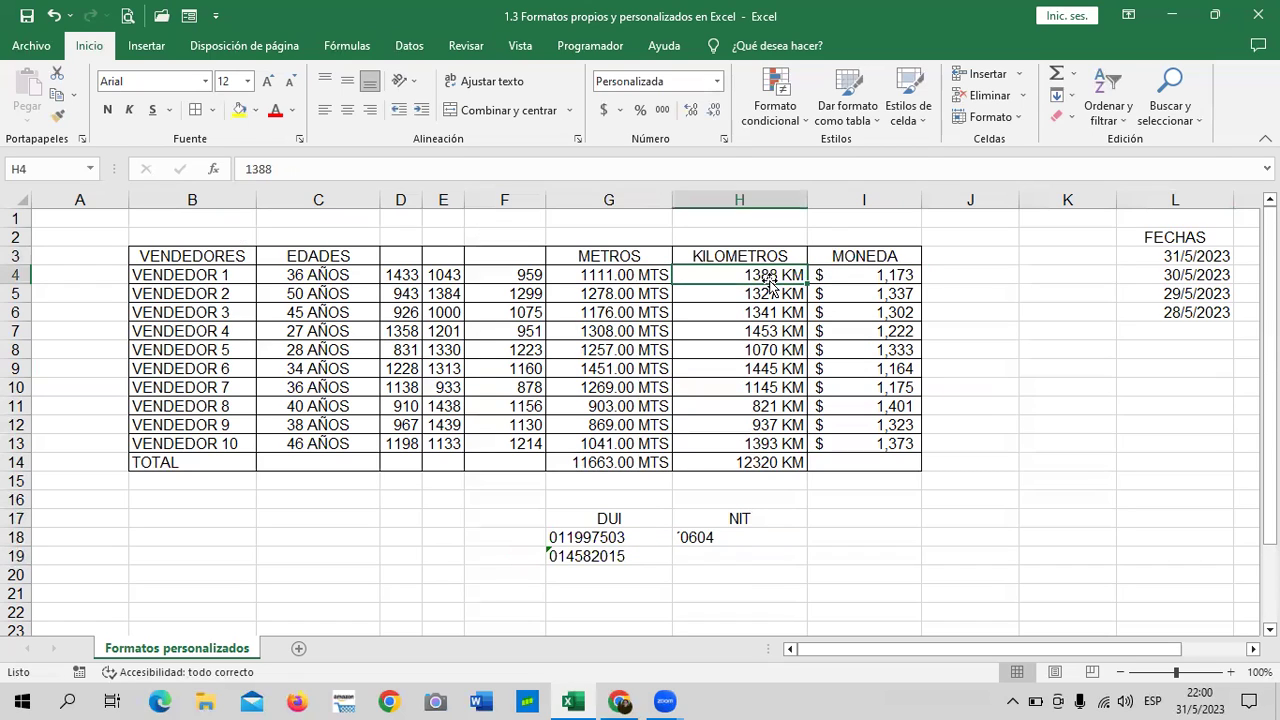
left_click(626, 280)
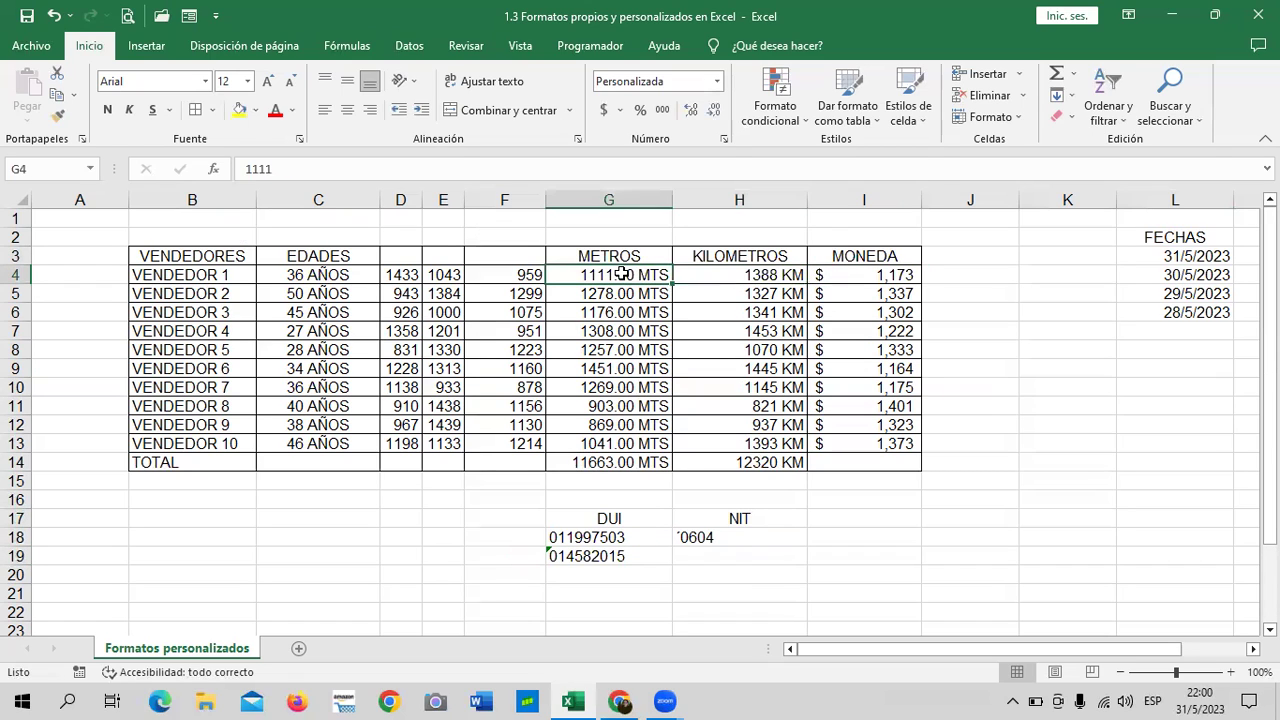
left_click(451, 270)
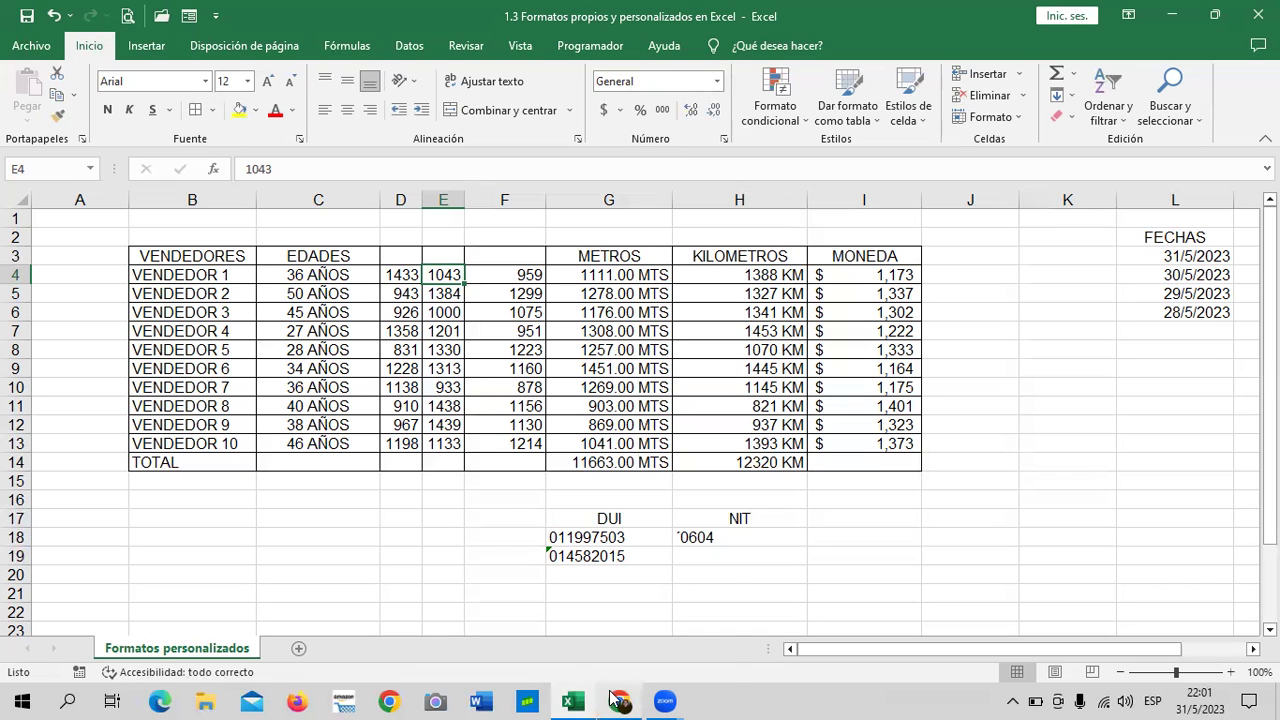
Return to the Chrome course page at the top of lesson 1.10 - Portapapeles
mouse_move(618, 700)
left_click(630, 645)
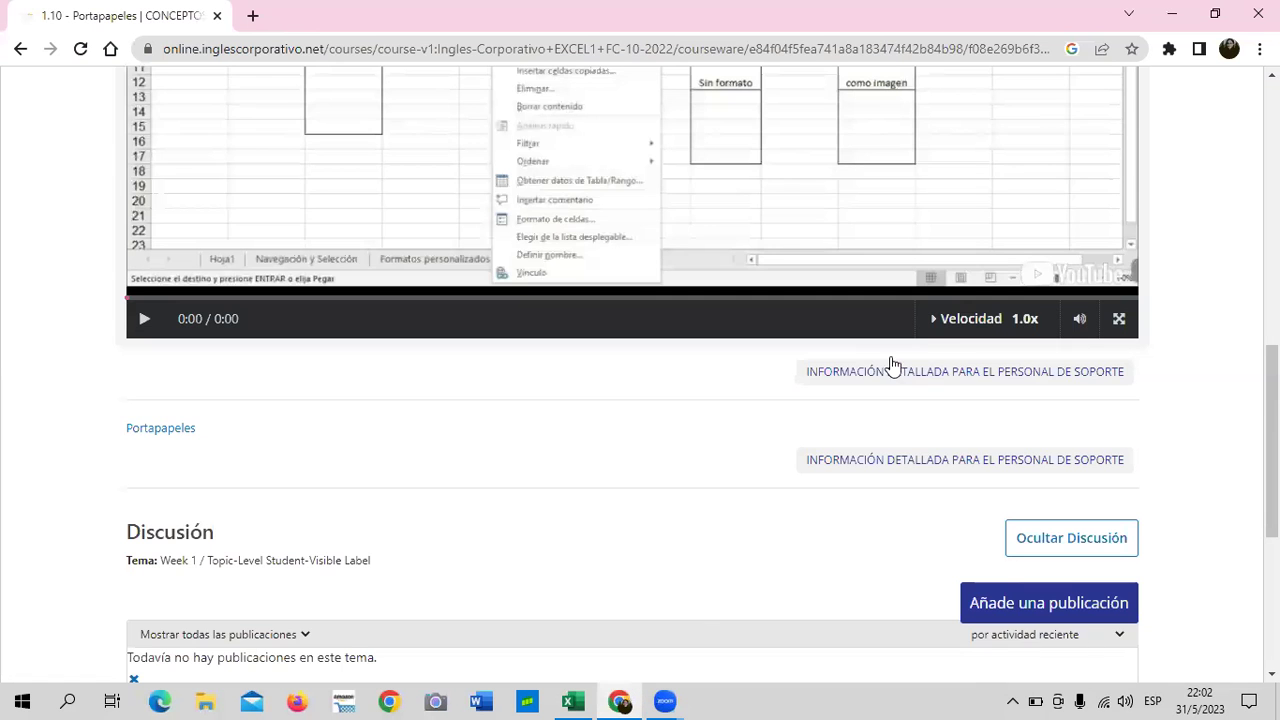
scroll(889, 366, "up", 5)
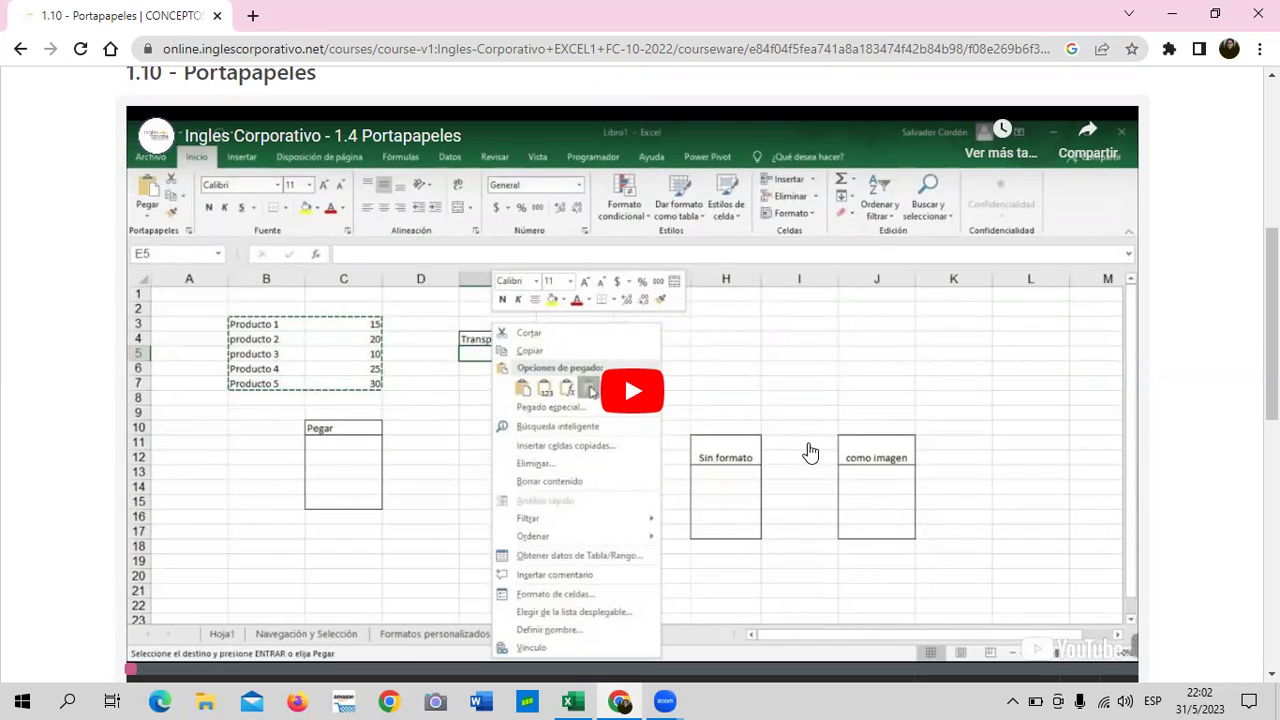
scroll(810, 453, "down", 2)
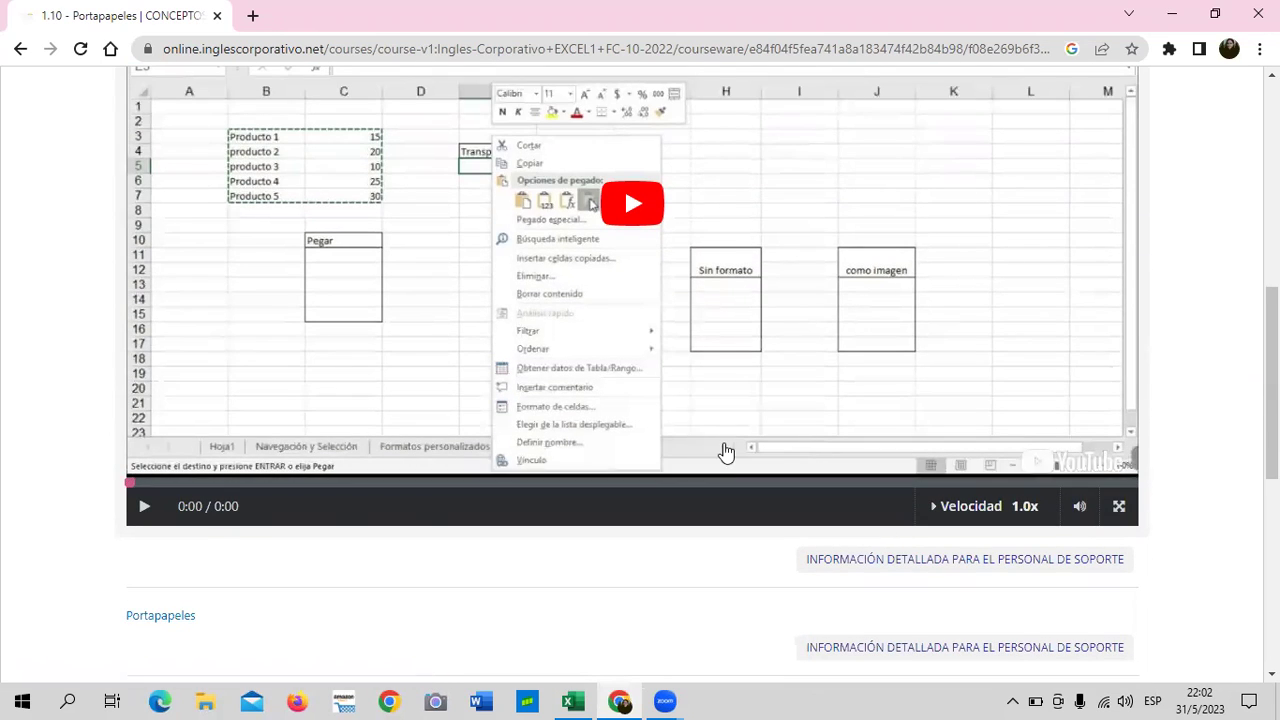
scroll(727, 462, "up", 2)
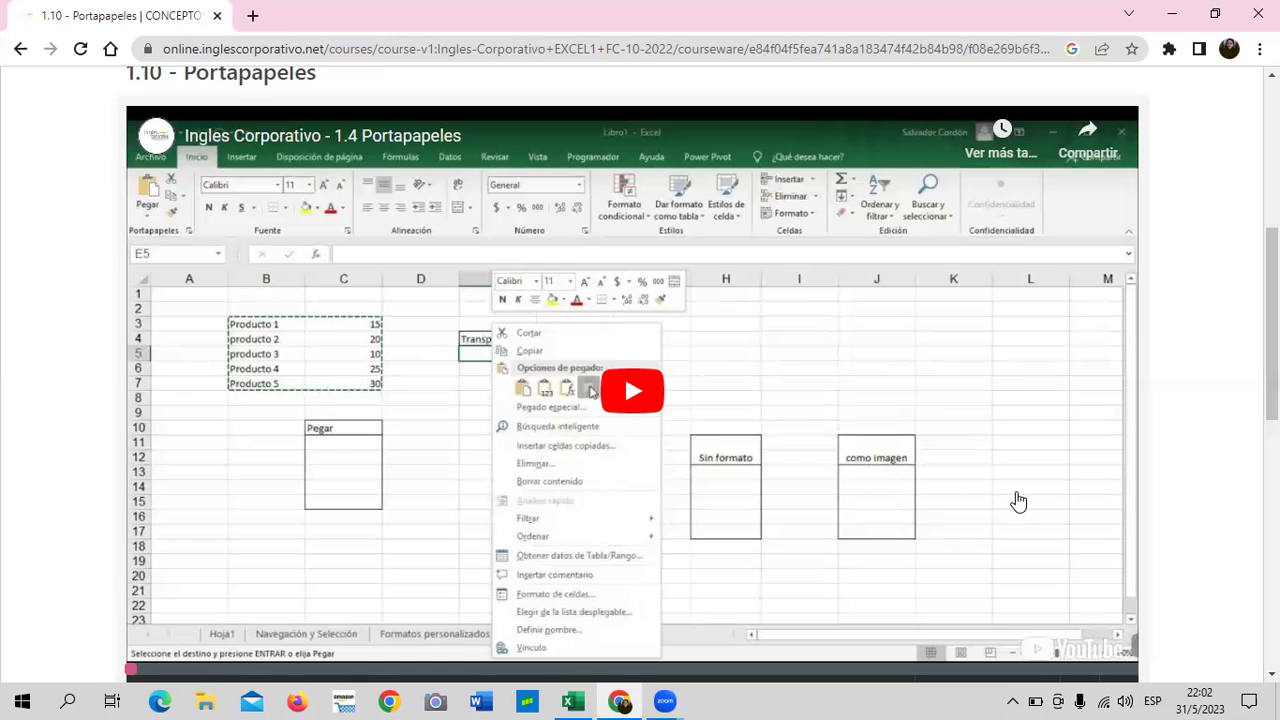
scroll(1018, 495, "up", 5)
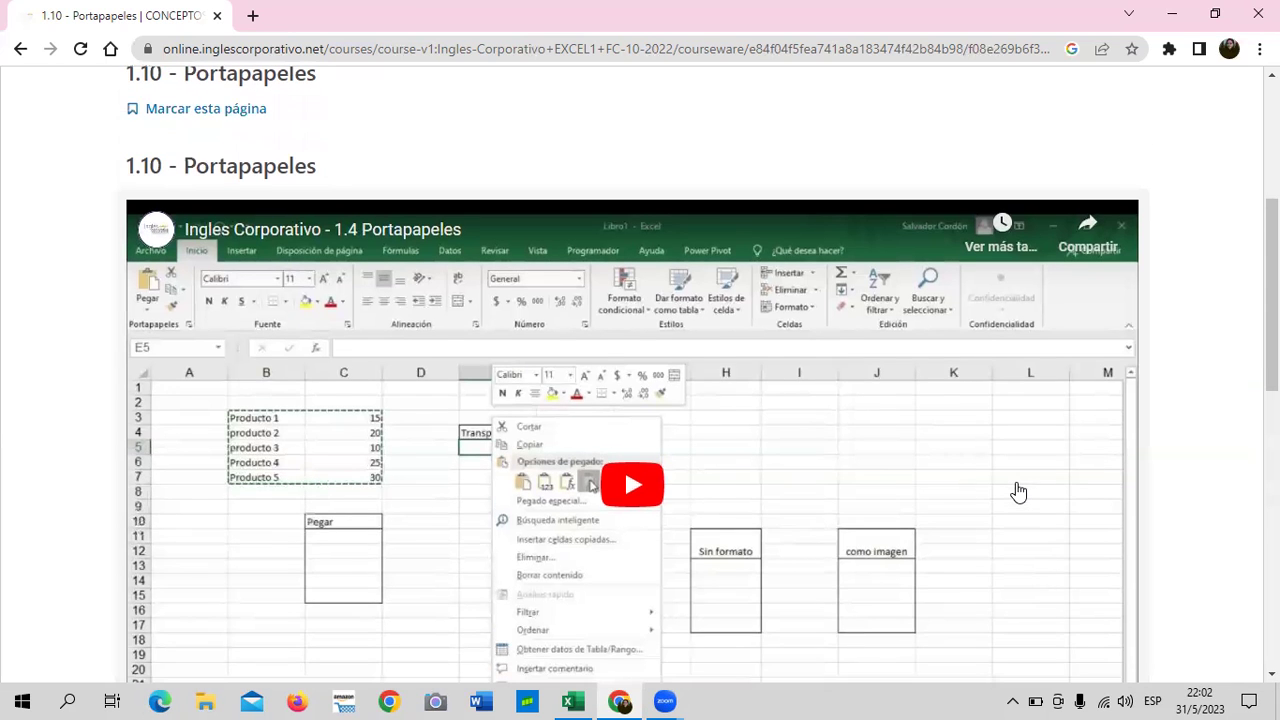
scroll(1018, 492, "up", 2)
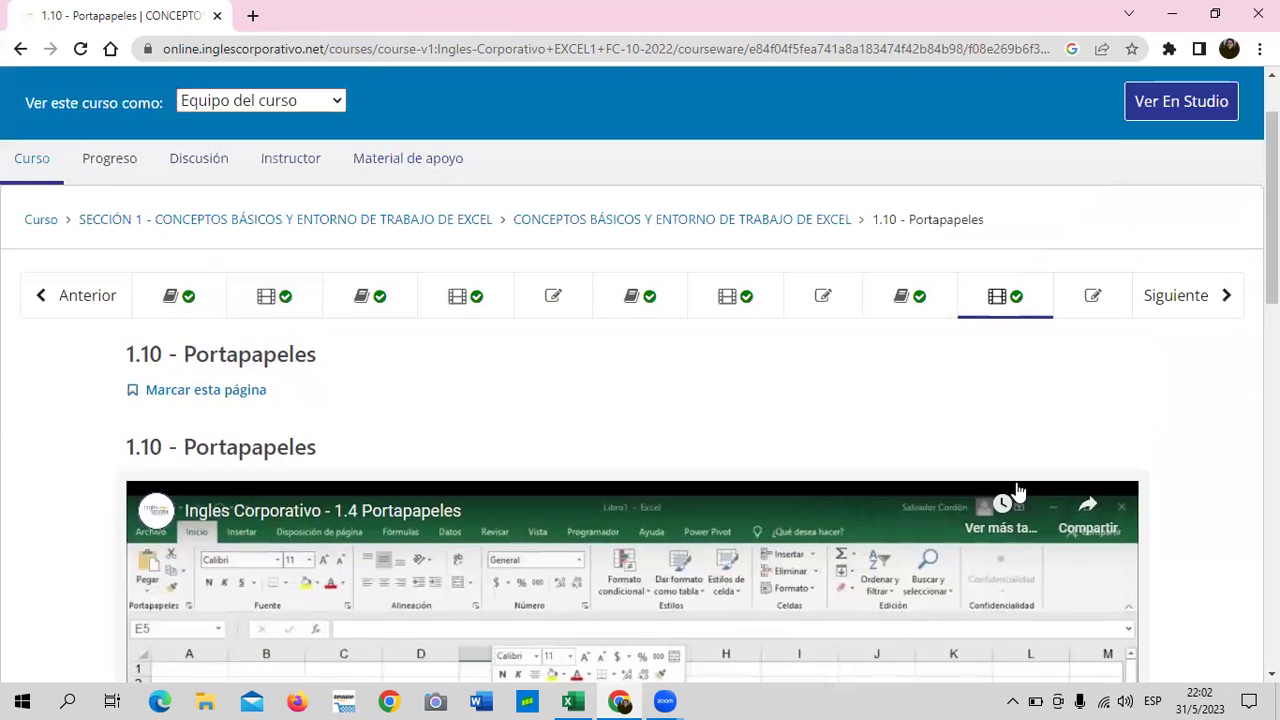